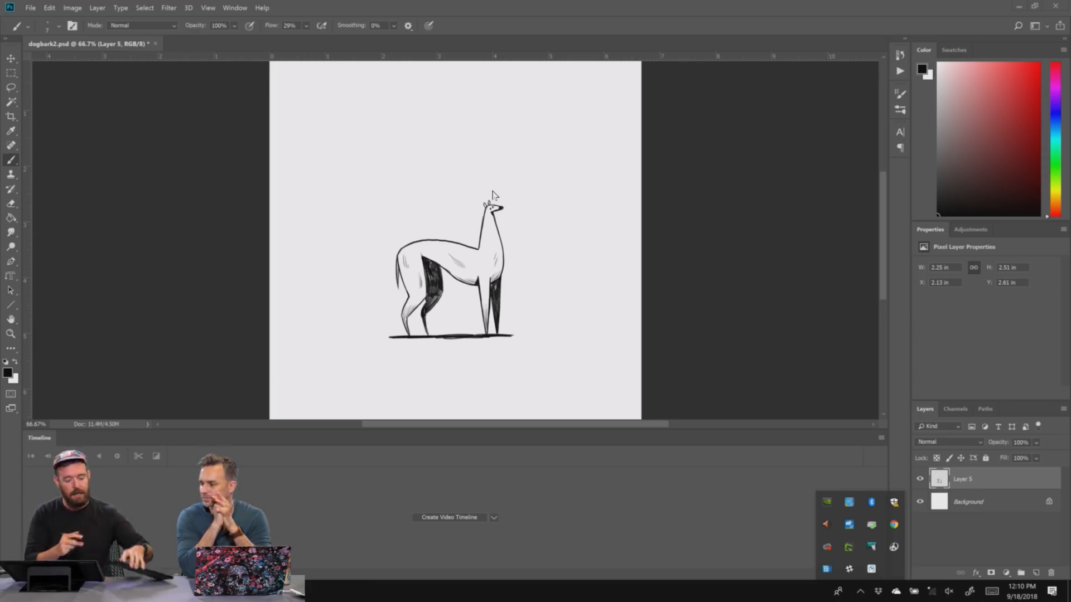
# - Try a short zigzag brush stroke on the empty canvas beside the animal's chest and undo it
pyautogui.click(569, 18)
pyautogui.hotkey('ctrl', '+')
pyautogui.hotkey('ctrl', '+')
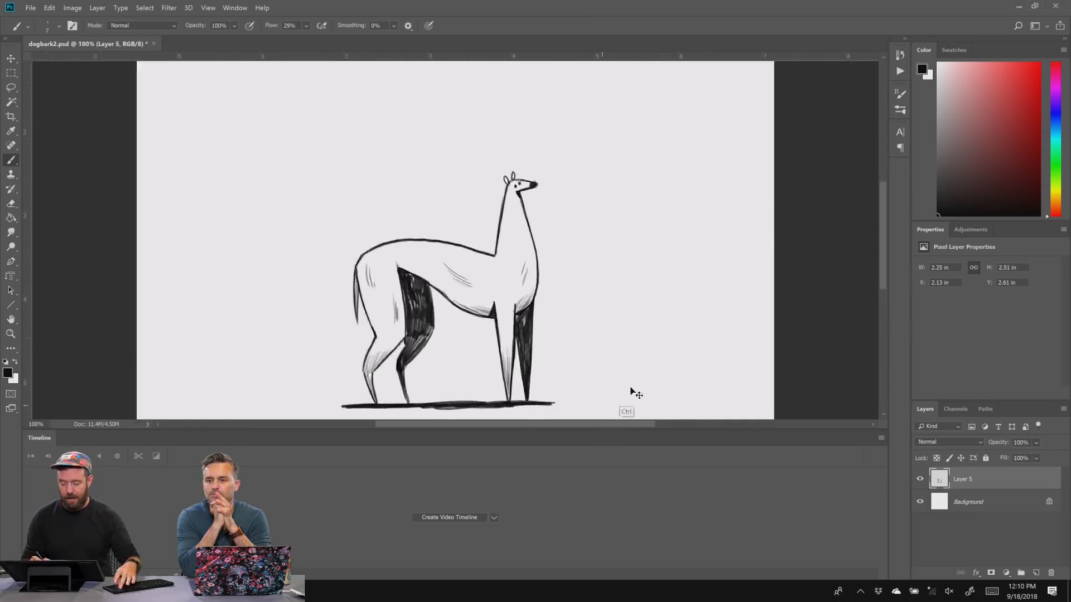
pyautogui.moveTo(640, 316); pyautogui.dragTo(672, 234)
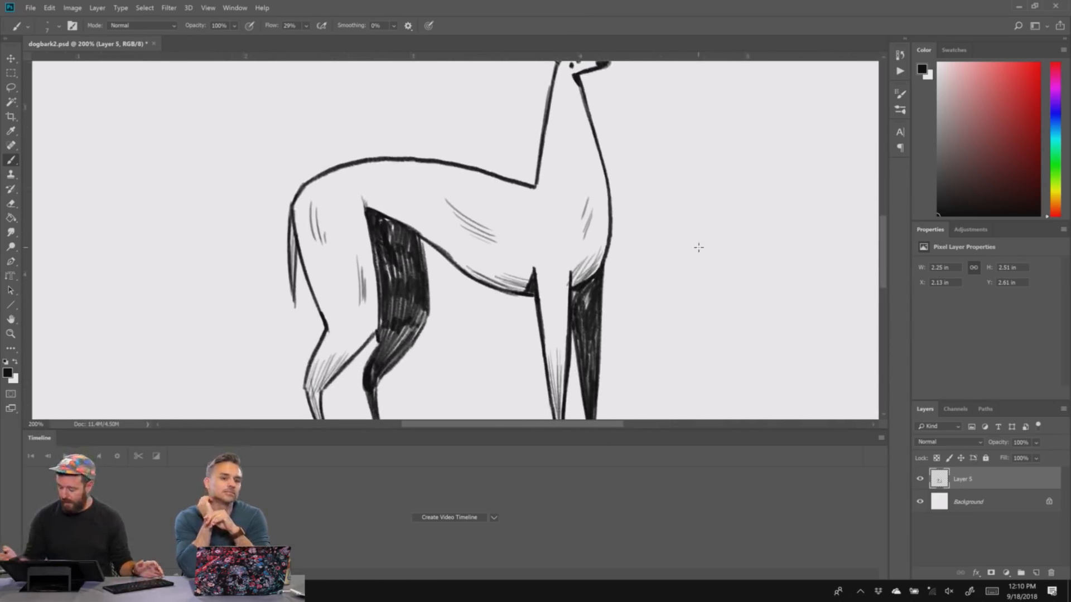
pyautogui.moveTo(709, 238)
pyautogui.mouseDown()
pyautogui.moveTo(726, 276)
pyautogui.moveTo(770, 254)
pyautogui.mouseUp()
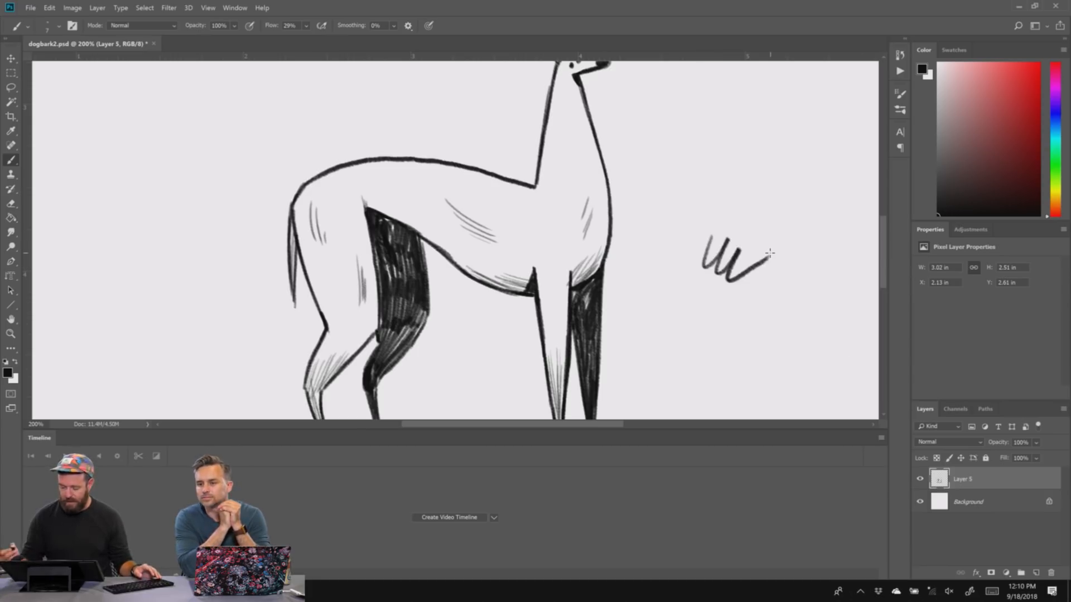
pyautogui.hotkey('ctrl', 'z')
# - Expand the Jake Brushes group in the brush presets to reach Kyle's Drawing Box - Animator Pencil 20
pyautogui.rightClick(704, 160)
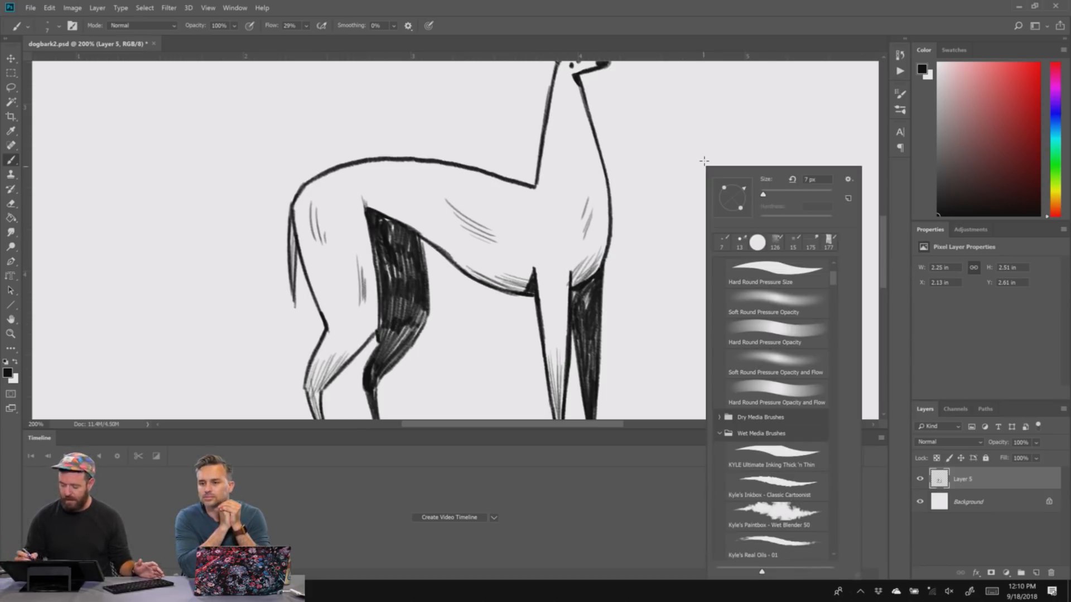
pyautogui.moveTo(835, 286); pyautogui.dragTo(834, 550)
pyautogui.click(719, 552)
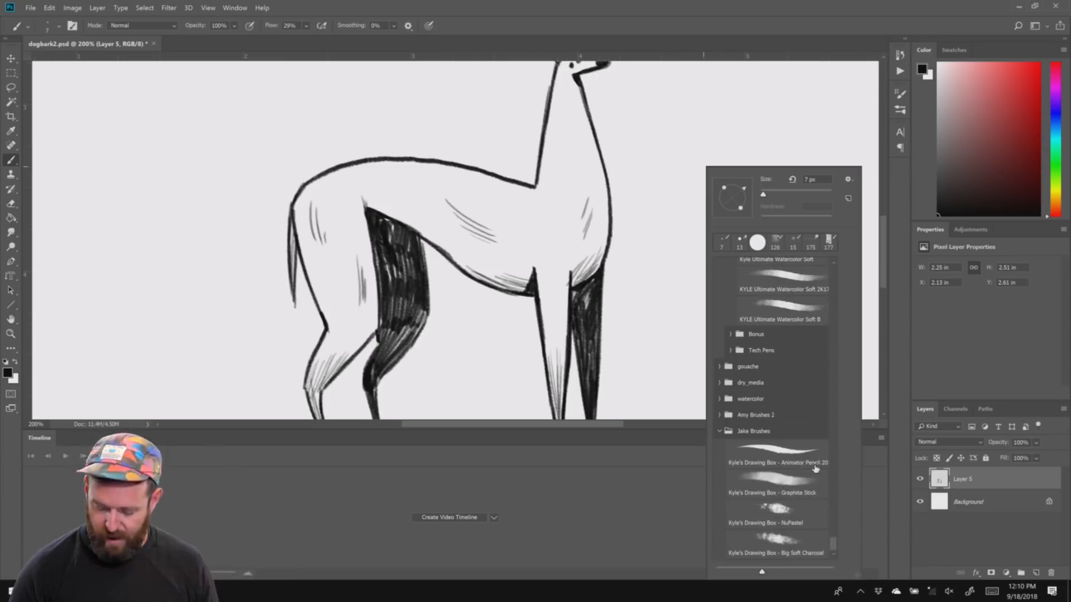
pyautogui.click(824, 29)
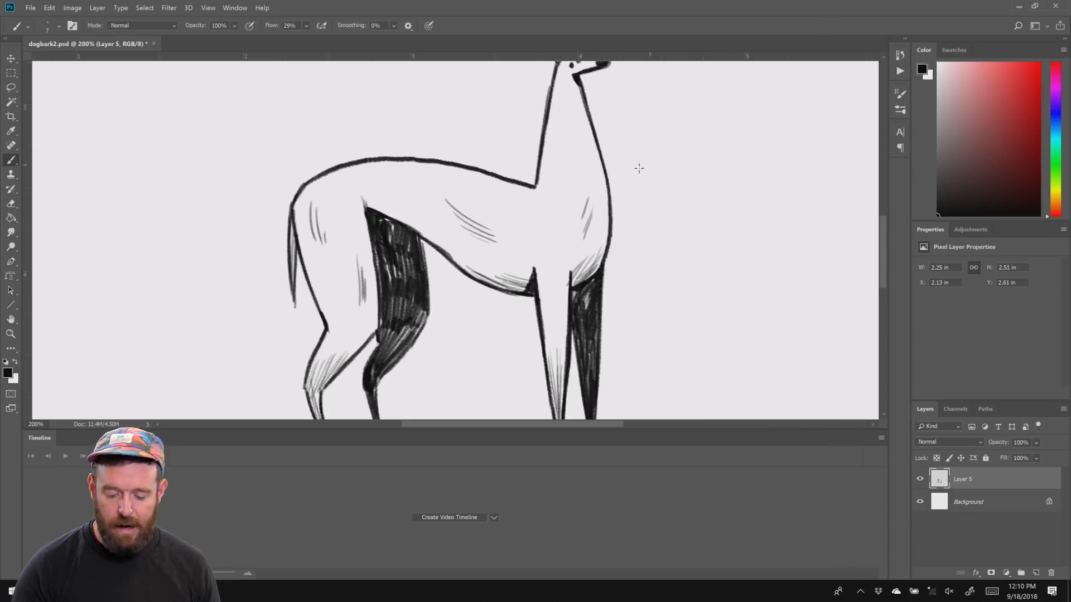
# - Test the 7 px pencil brush with one thin curved stroke beside the animal's neck and undo it
pyautogui.moveTo(680, 150); pyautogui.dragTo(706, 202)
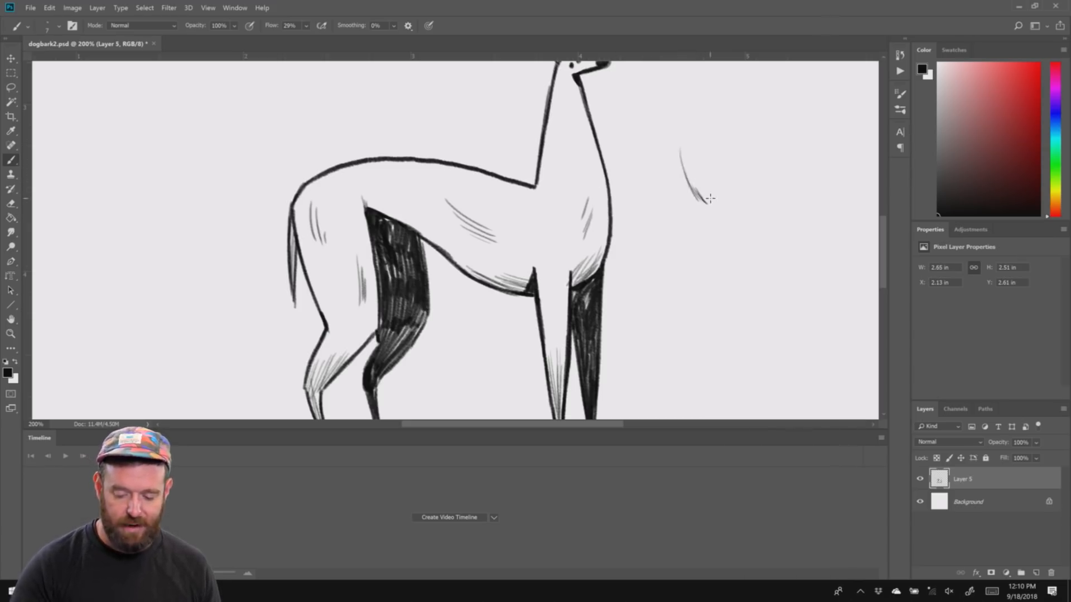
pyautogui.hotkey('ctrl', 'z')
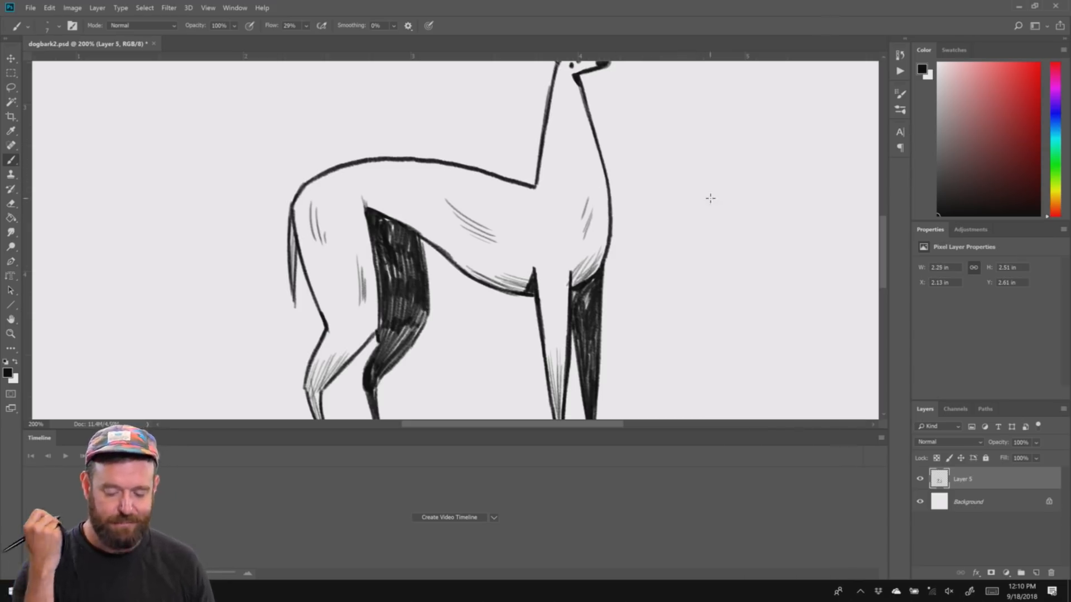
pyautogui.moveTo(686, 196); pyautogui.dragTo(663, 277)
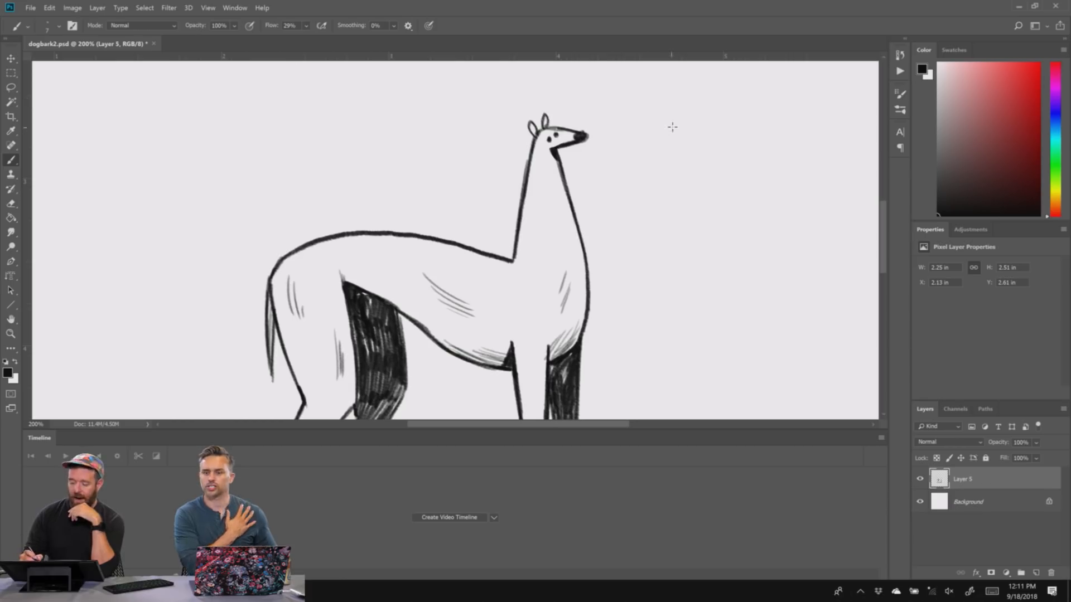
# - Collapse the General Brushes, Wet Media Brushes and megapack groups in the brush presets, and select the Jake Brushes group
pyautogui.rightClick(650, 149)
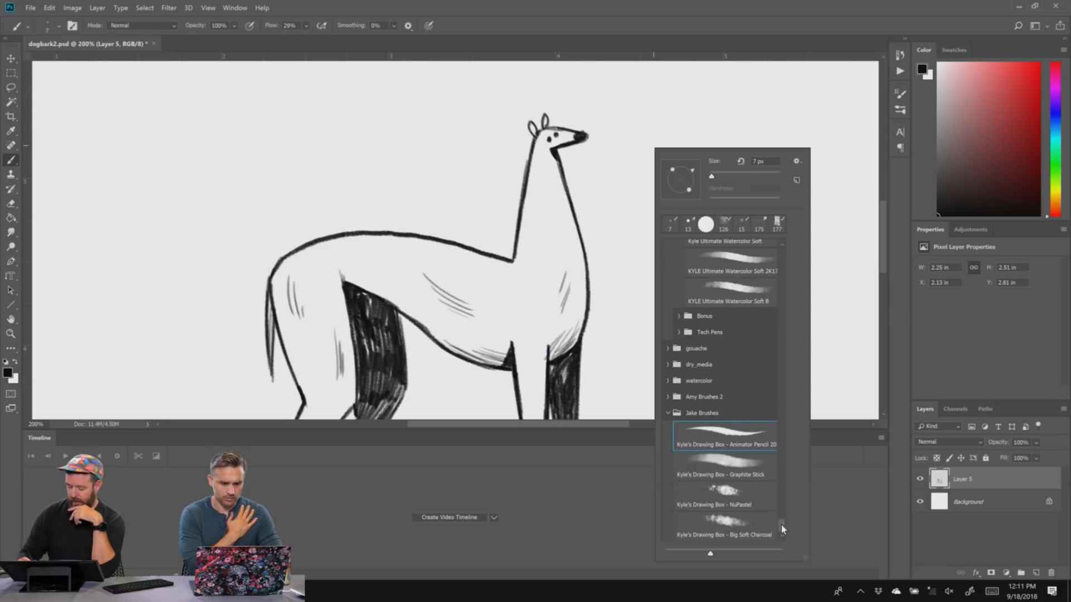
pyautogui.moveTo(782, 528)
pyautogui.mouseDown()
pyautogui.moveTo(799, 318)
pyautogui.moveTo(781, 248)
pyautogui.mouseUp()
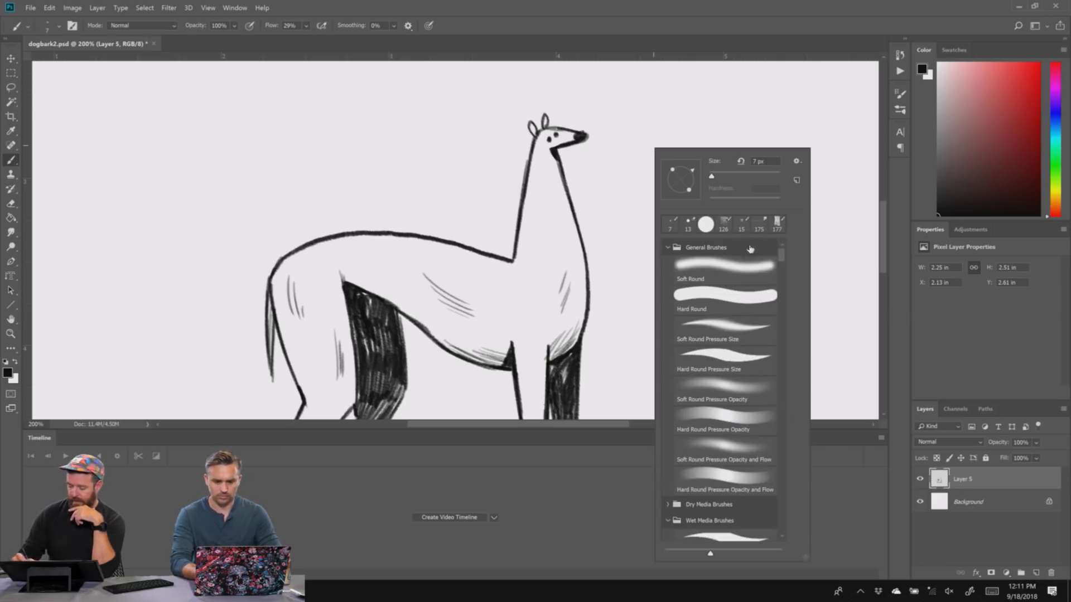
pyautogui.click(665, 249)
pyautogui.click(668, 280)
pyautogui.click(669, 311)
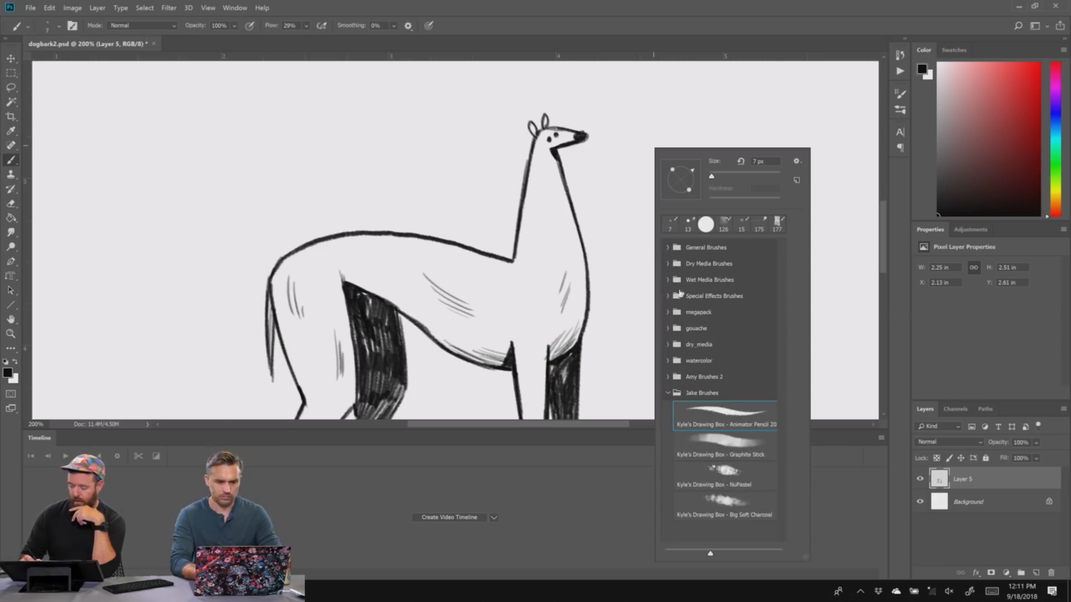
pyautogui.click(718, 377)
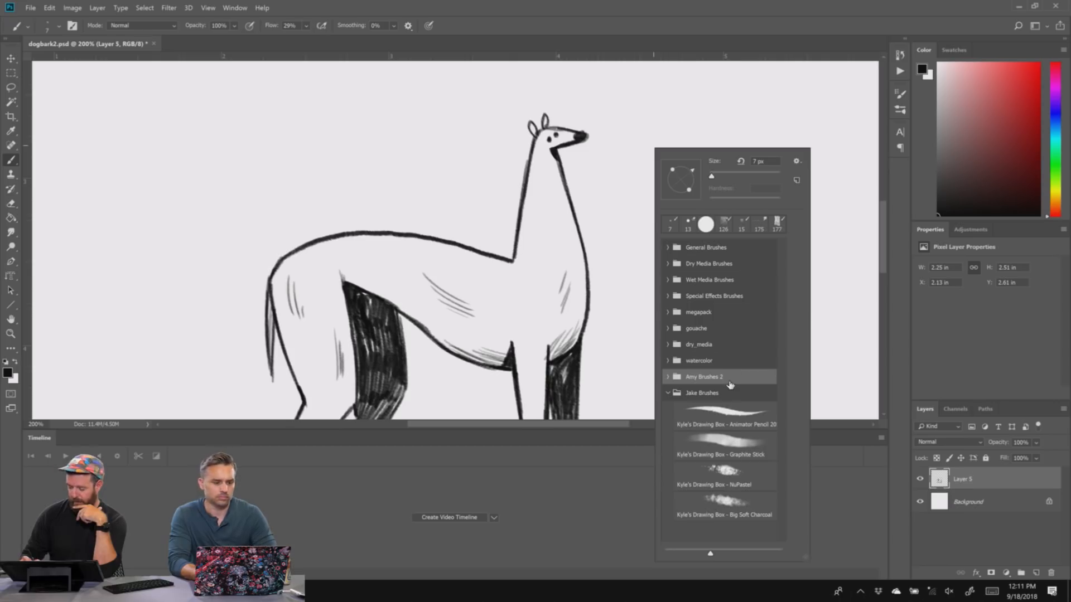
pyautogui.click(735, 394)
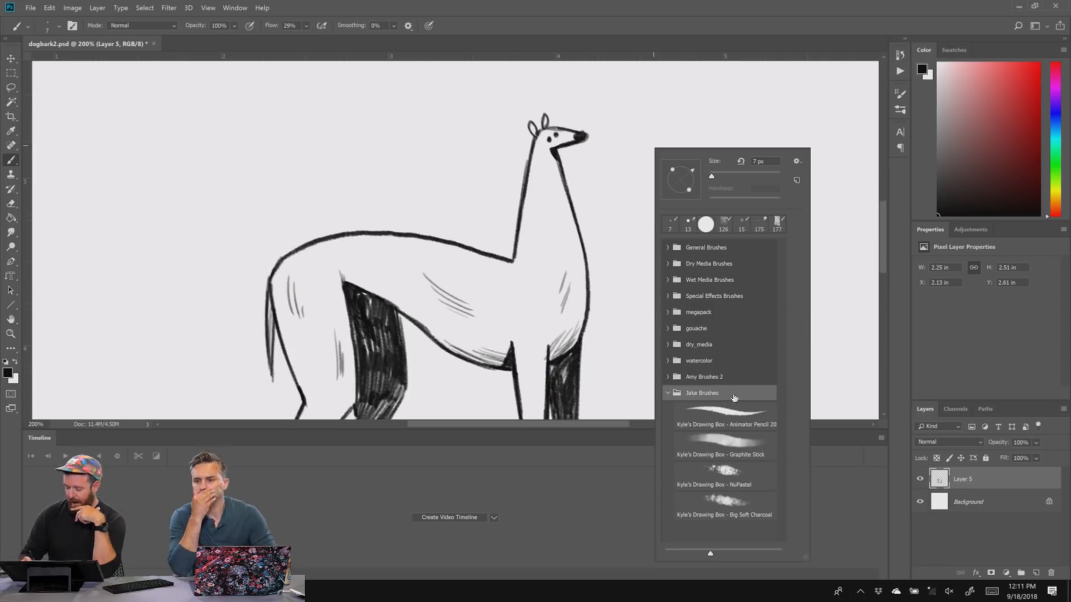
pyautogui.click(883, 251)
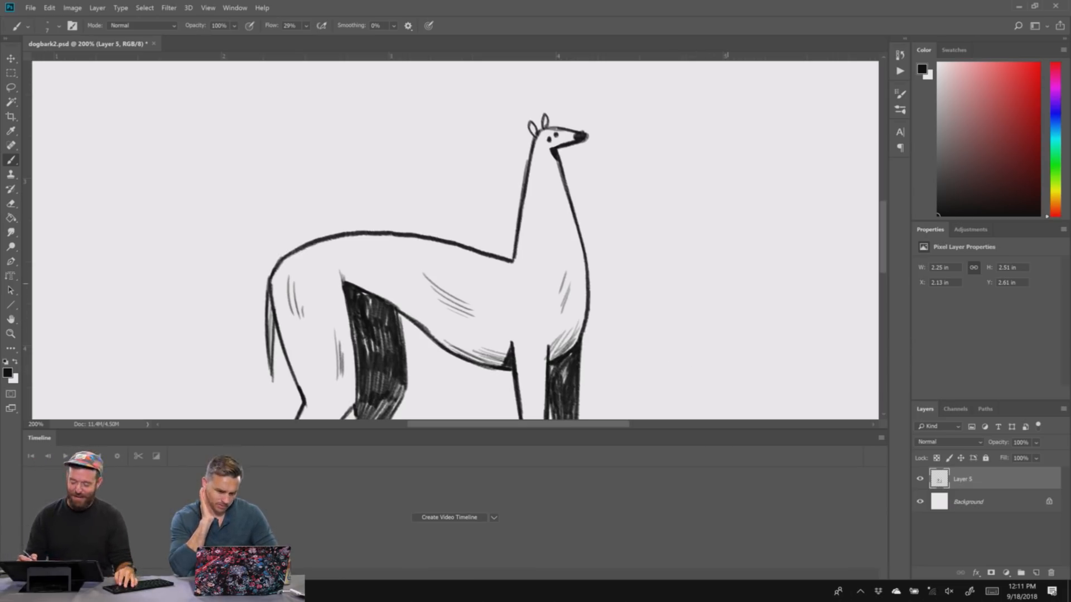
# - Reduce the height of the Timeline panel to give the canvas more room, and detach and close the Paths panel
pyautogui.moveTo(985, 409); pyautogui.dragTo(1005, 425)
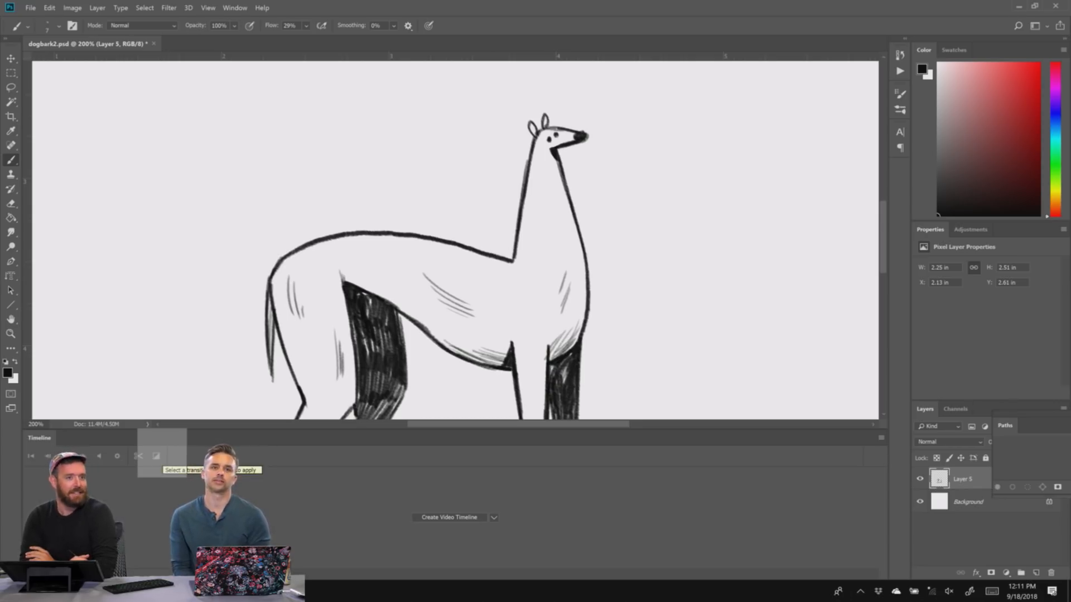
pyautogui.moveTo(39, 438); pyautogui.dragTo(318, 578)
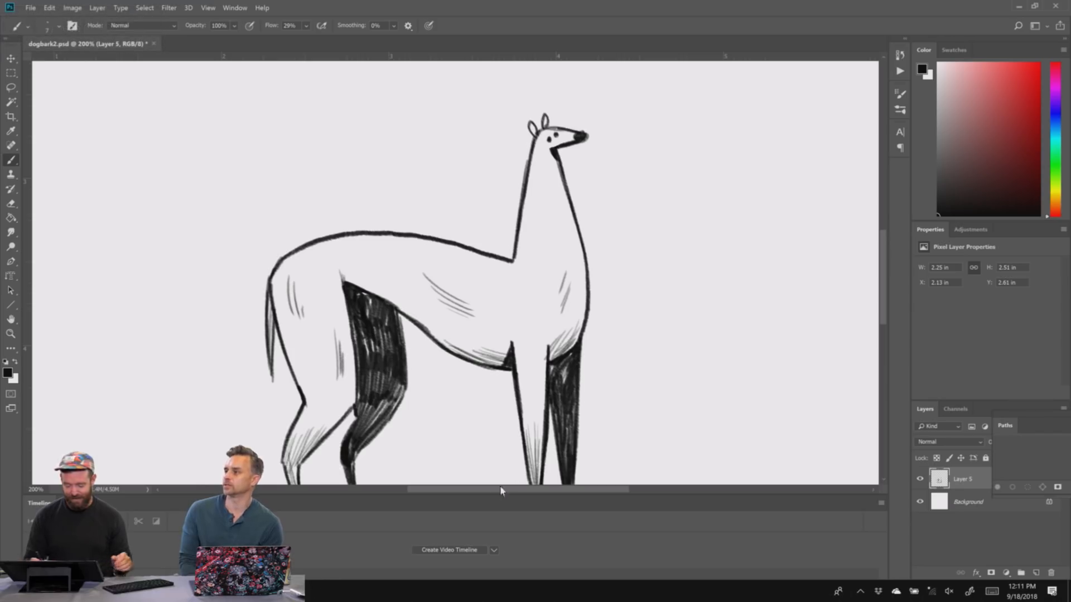
pyautogui.moveTo(499, 493); pyautogui.dragTo(503, 470)
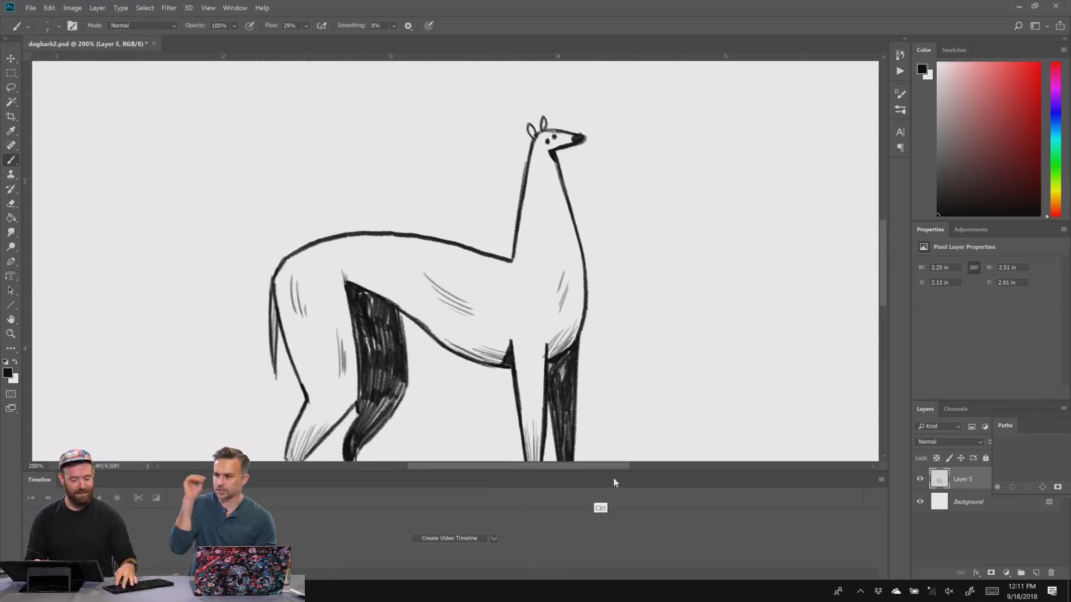
pyautogui.hotkey('ctrl', '-')
pyautogui.moveTo(607, 358); pyautogui.dragTo(610, 321)
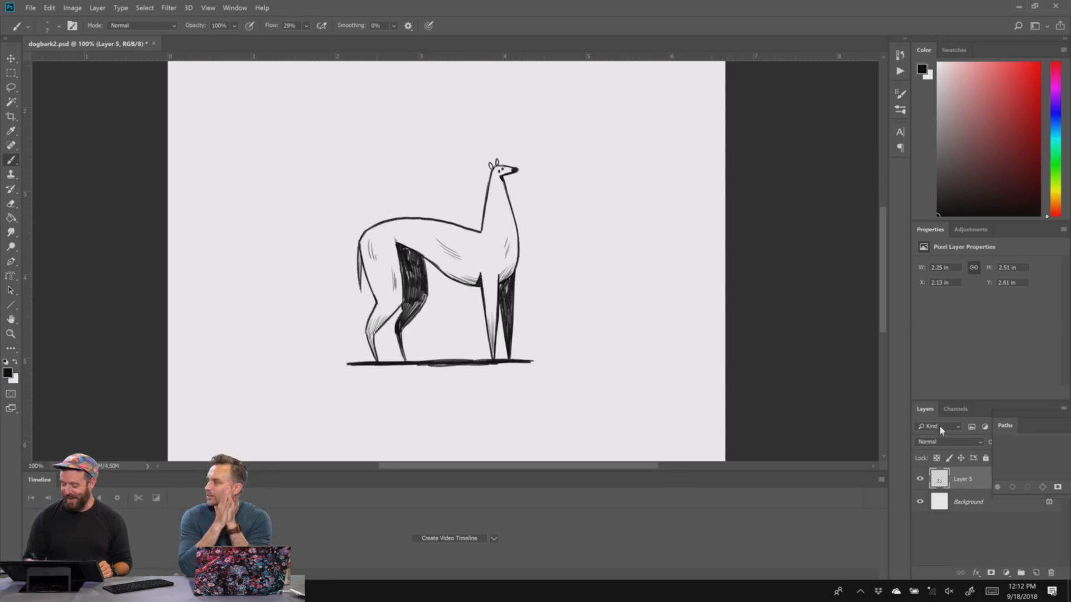
pyautogui.moveTo(1007, 427); pyautogui.dragTo(988, 331)
pyautogui.click(1043, 319)
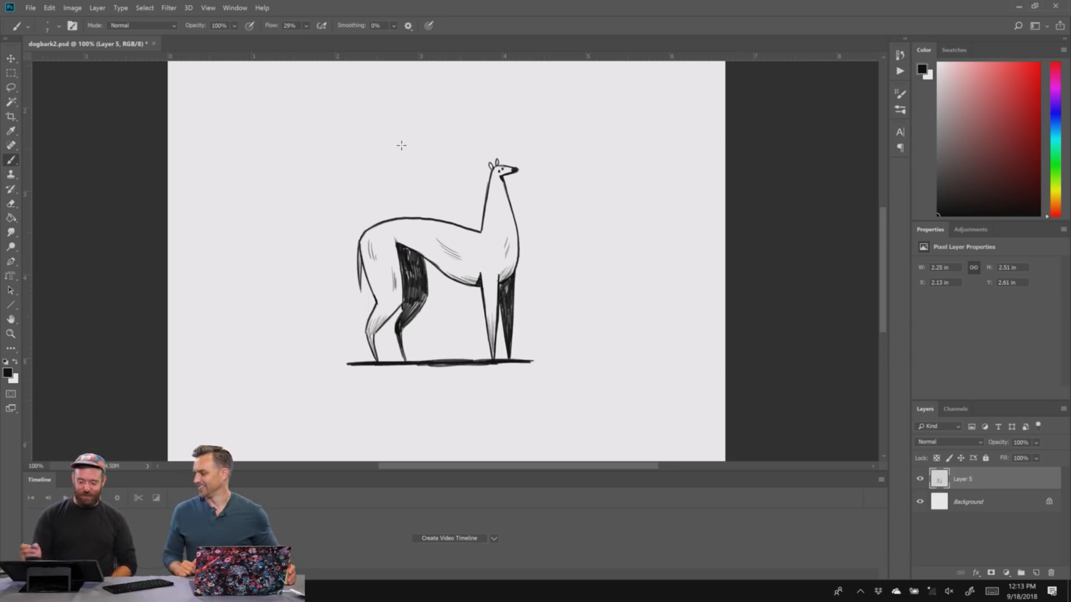
# - Create a video timeline for the drawing and set its frame rate to 24 fps
pyautogui.click(469, 538)
pyautogui.click(882, 478)
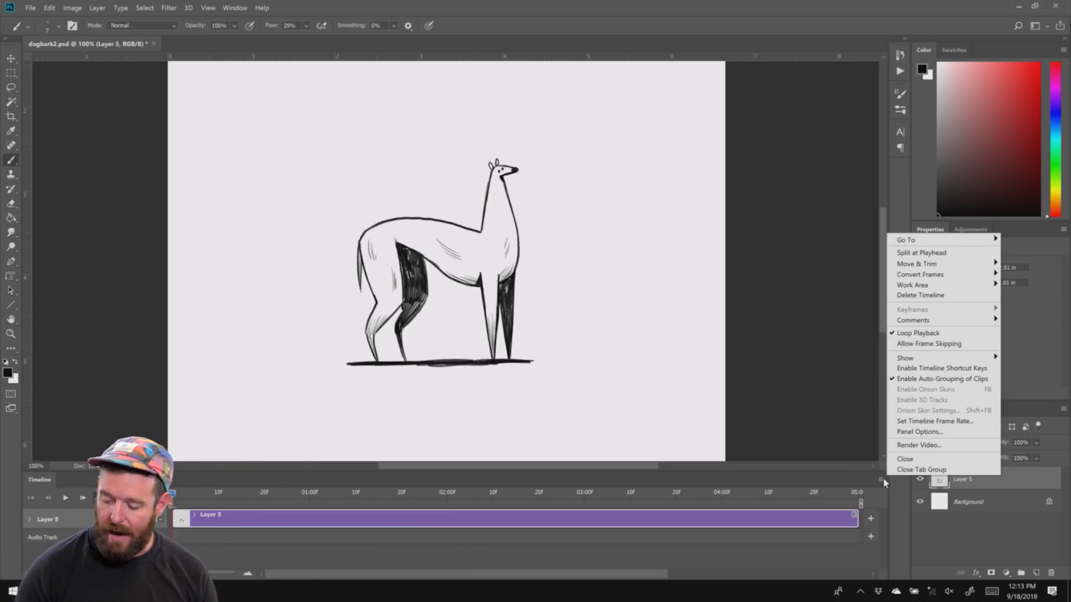
pyautogui.click(944, 422)
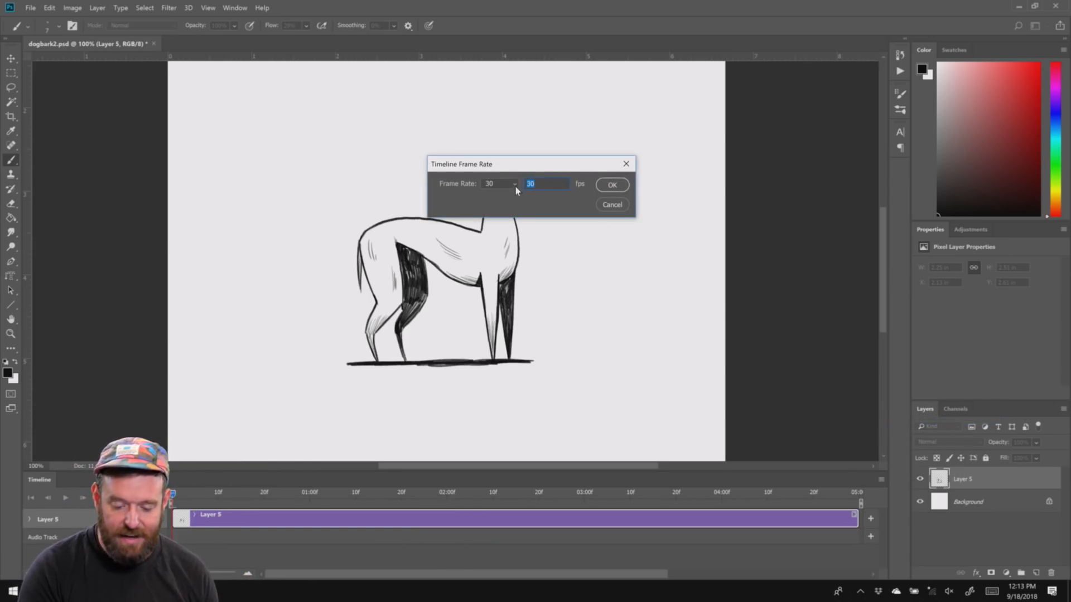
pyautogui.click(500, 183)
pyautogui.click(493, 241)
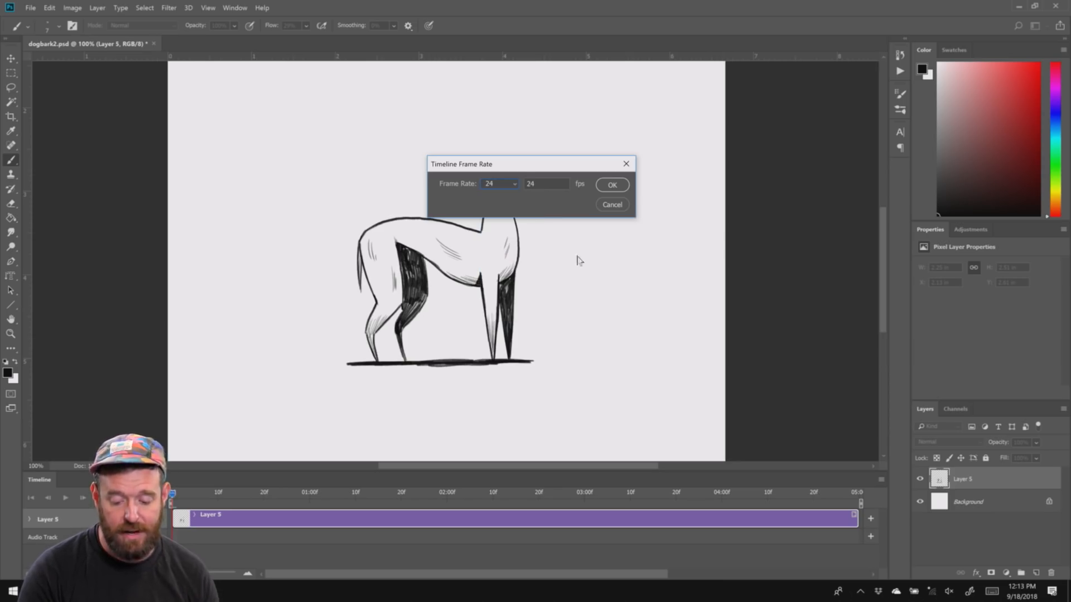
pyautogui.click(613, 186)
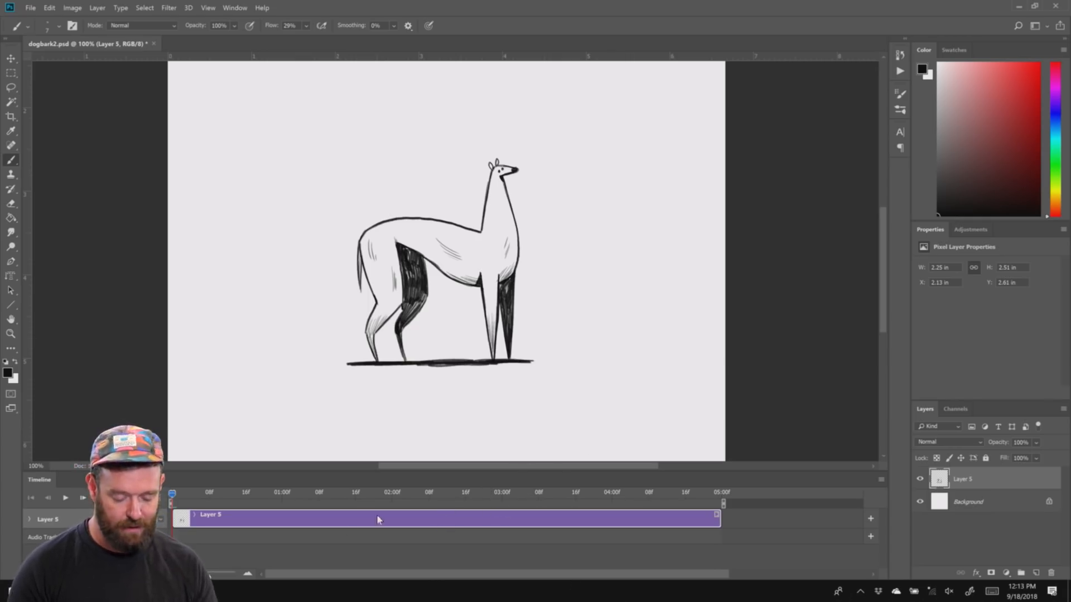
# - Trim the end of the Layer 5 clip close to the start of the timeline
pyautogui.moveTo(704, 519); pyautogui.dragTo(175, 520)
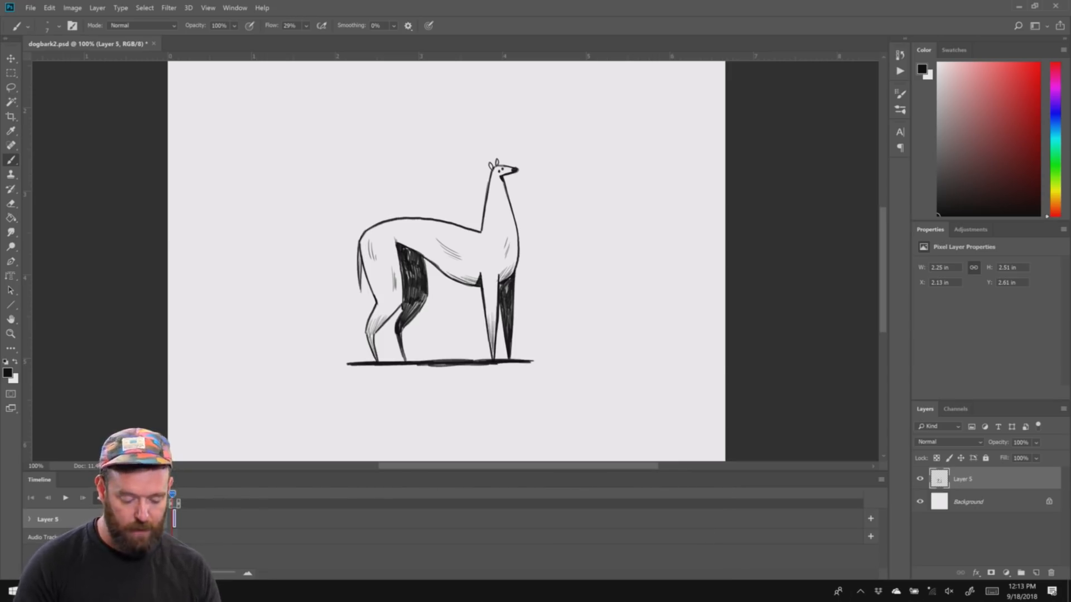
pyautogui.moveTo(213, 575)
pyautogui.mouseDown()
pyautogui.moveTo(234, 577)
pyautogui.moveTo(217, 576)
pyautogui.mouseUp()
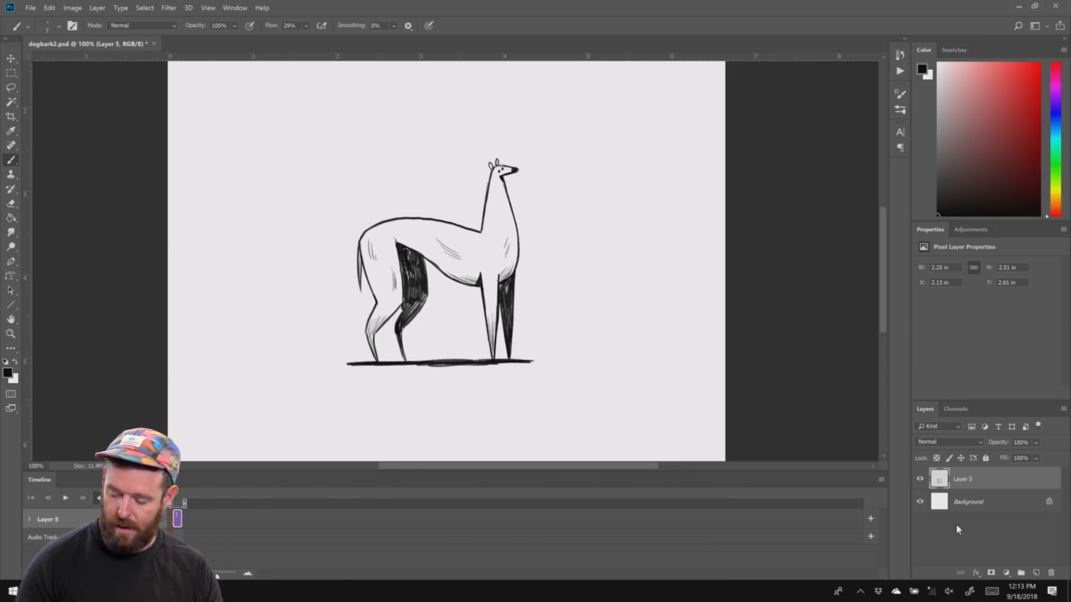
# - Add an empty layer above Layer 5 and extend the timeline clips of both layers to four frames
pyautogui.click(1036, 573)
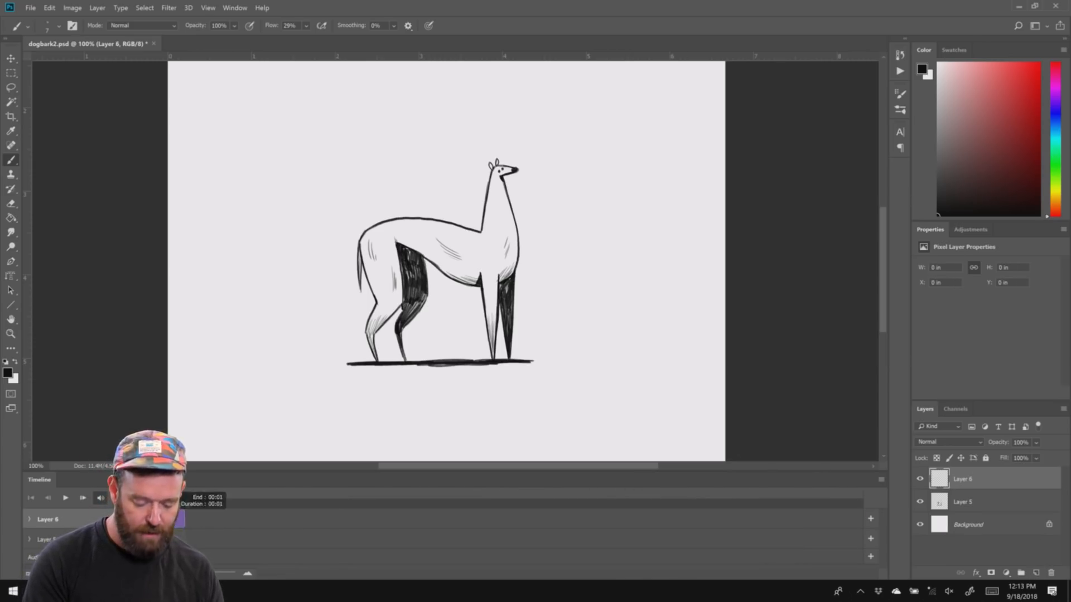
pyautogui.moveTo(217, 576); pyautogui.dragTo(234, 576)
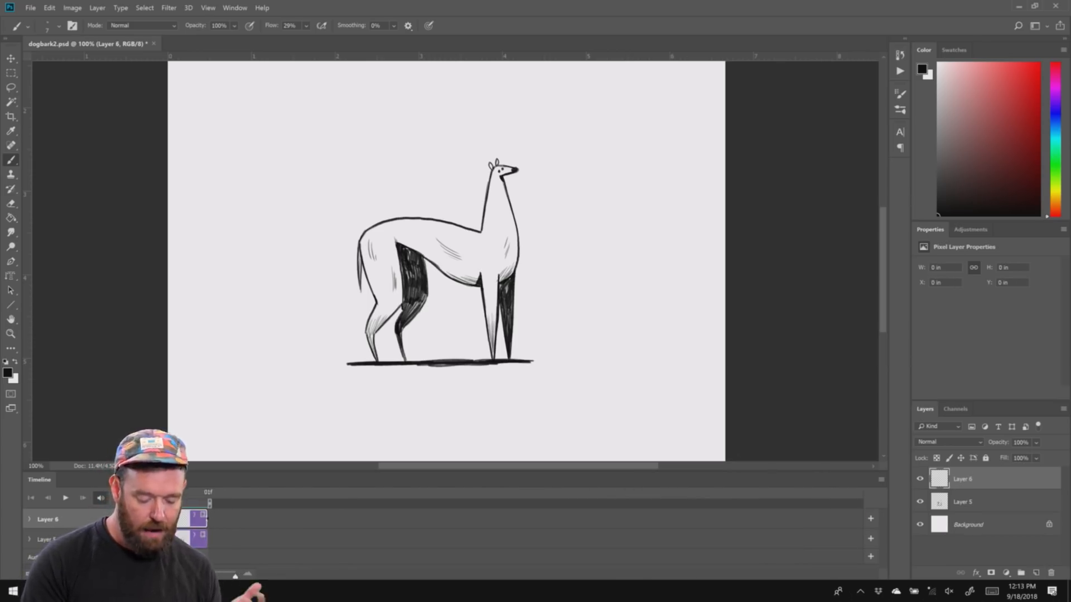
pyautogui.moveTo(206, 523); pyautogui.dragTo(315, 522)
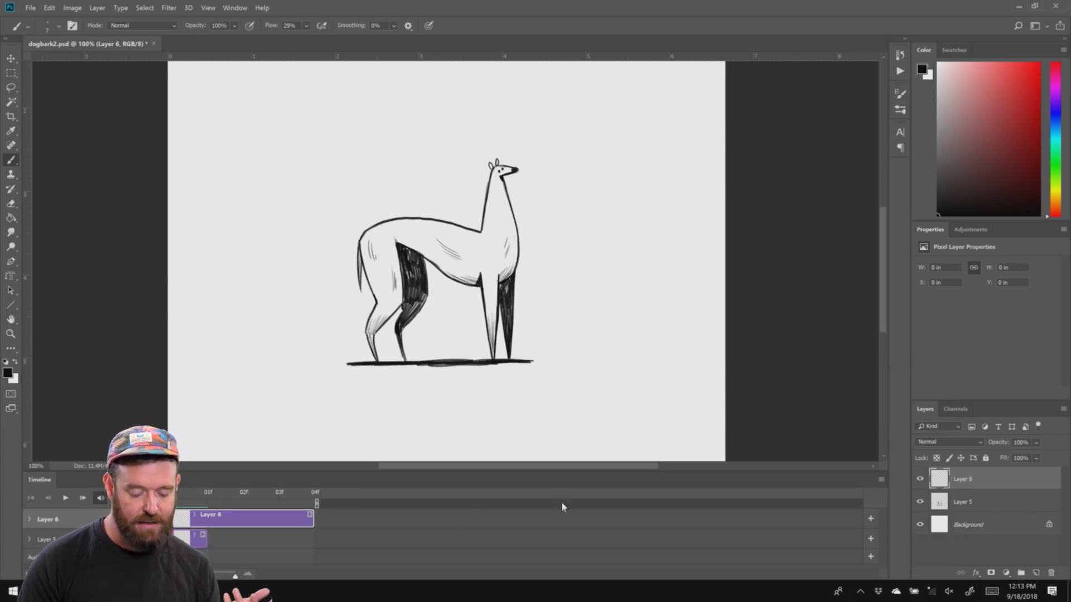
pyautogui.moveTo(212, 533); pyautogui.dragTo(314, 534)
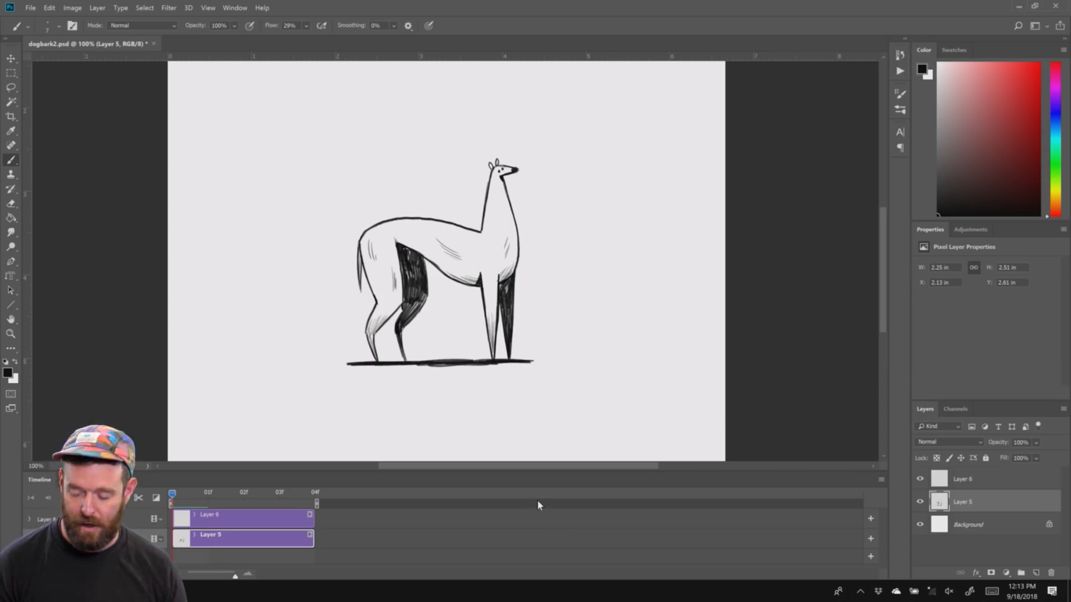
# - Give Layer 5, which holds the animal drawing, a red colour label
pyautogui.rightClick(968, 505)
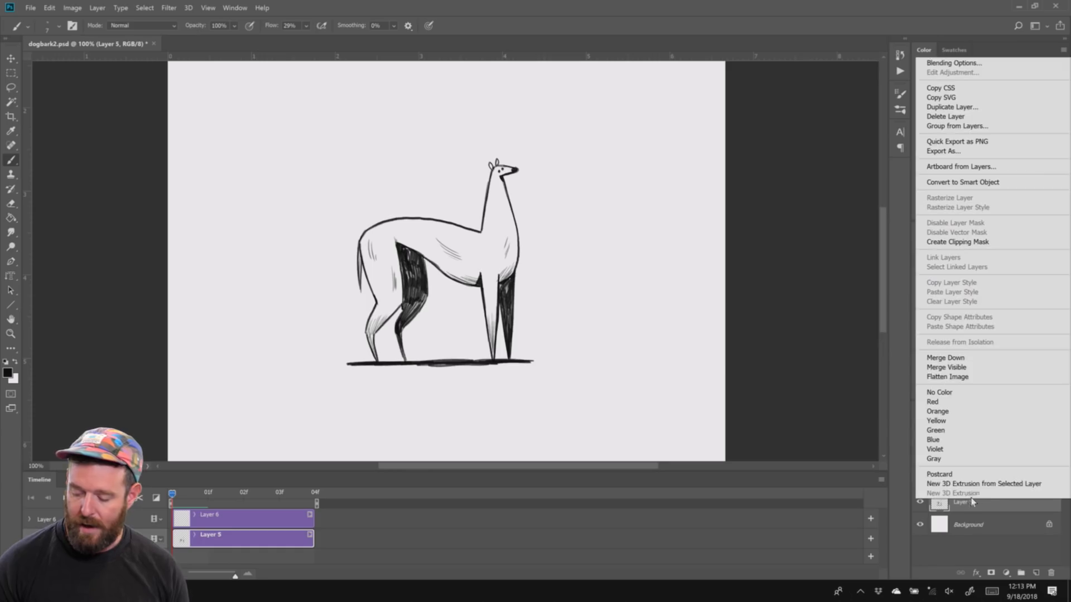
pyautogui.click(951, 403)
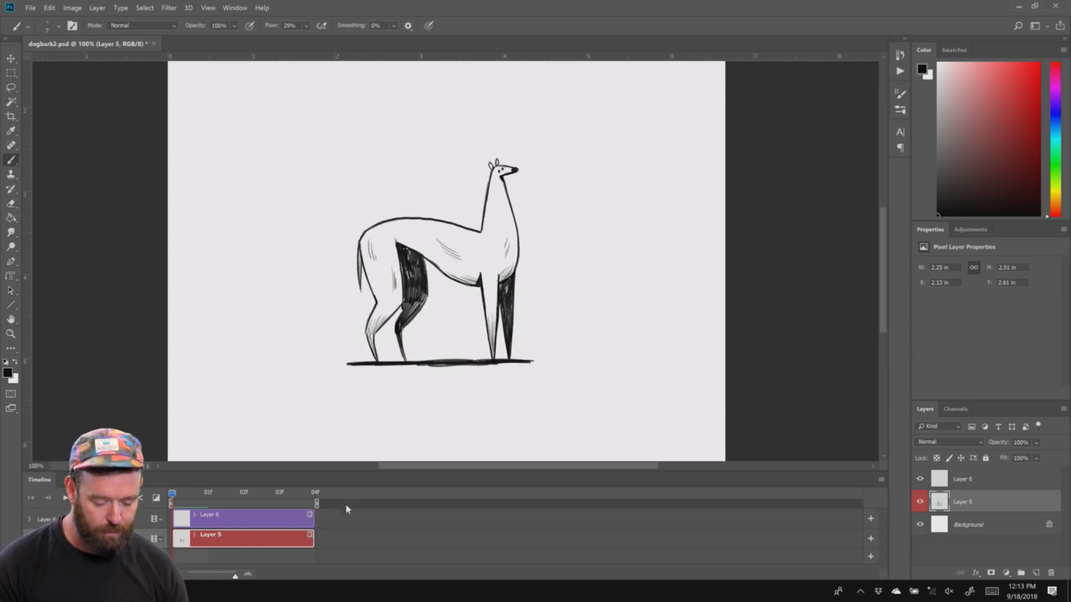
# - Duplicate the empty Layer 6 and place the copy's clip directly after the original on the same timeline track
pyautogui.click(270, 519)
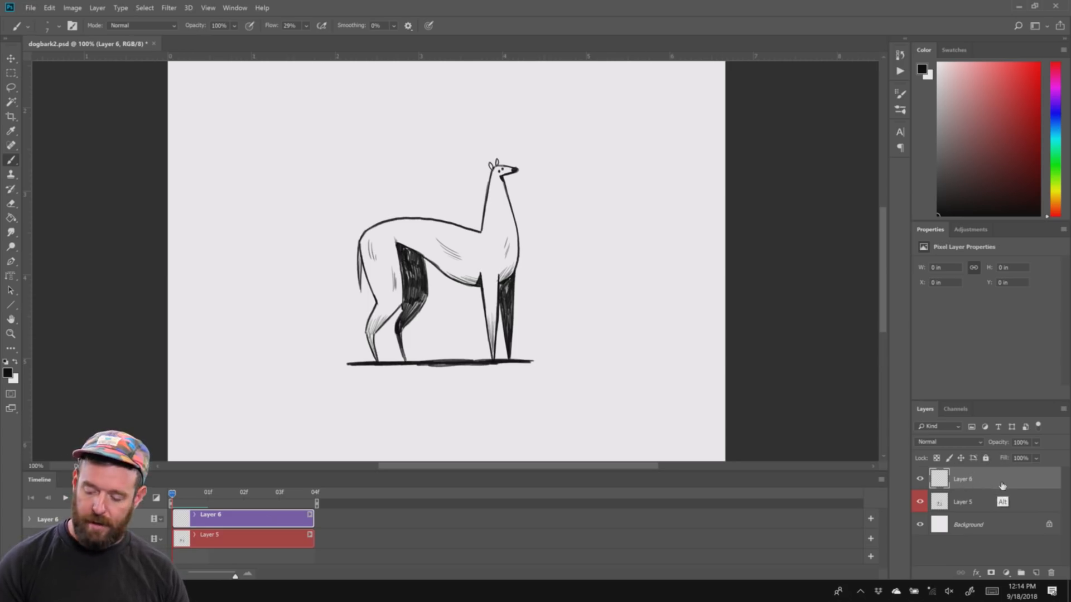
pyautogui.moveTo(993, 466); pyautogui.dragTo(990, 471)
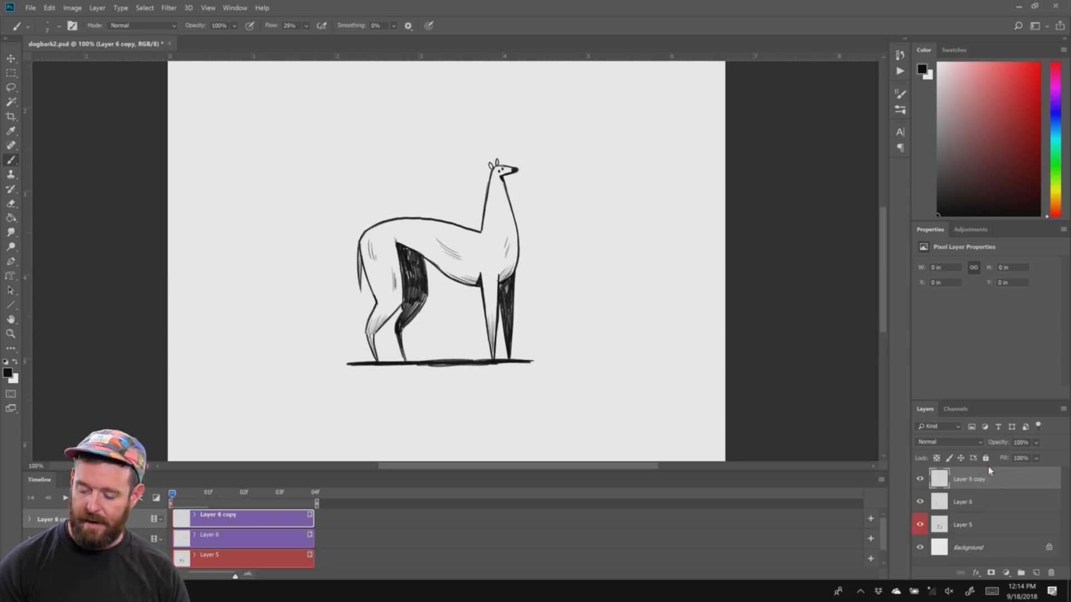
pyautogui.moveTo(313, 515); pyautogui.dragTo(354, 537)
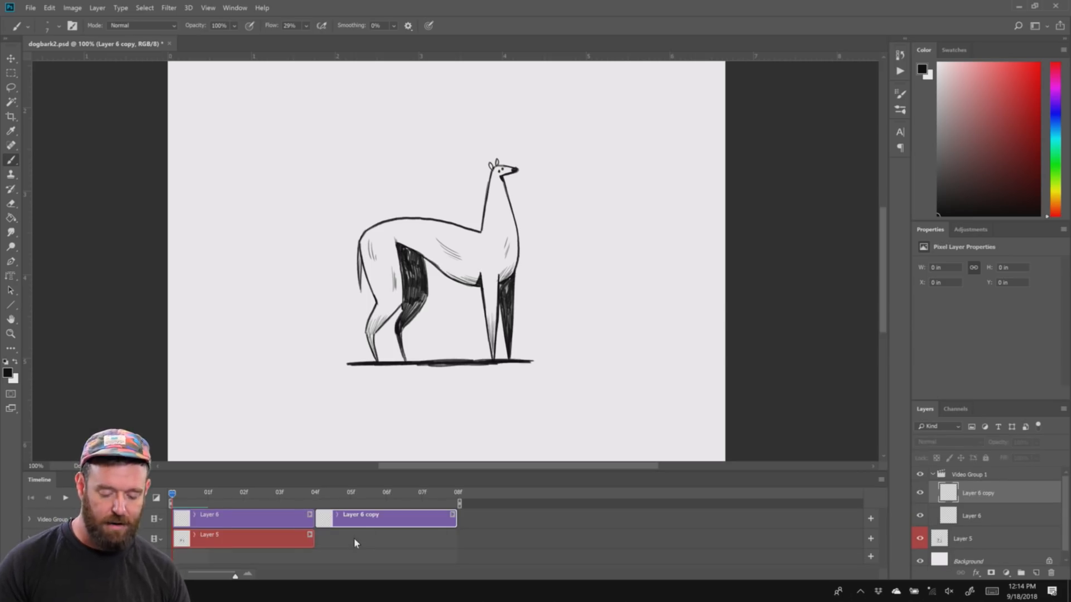
# - Rename Video Group 1, which contains the empty layers, as 4'S
pyautogui.doubleClick(982, 476)
pyautogui.write("4'")
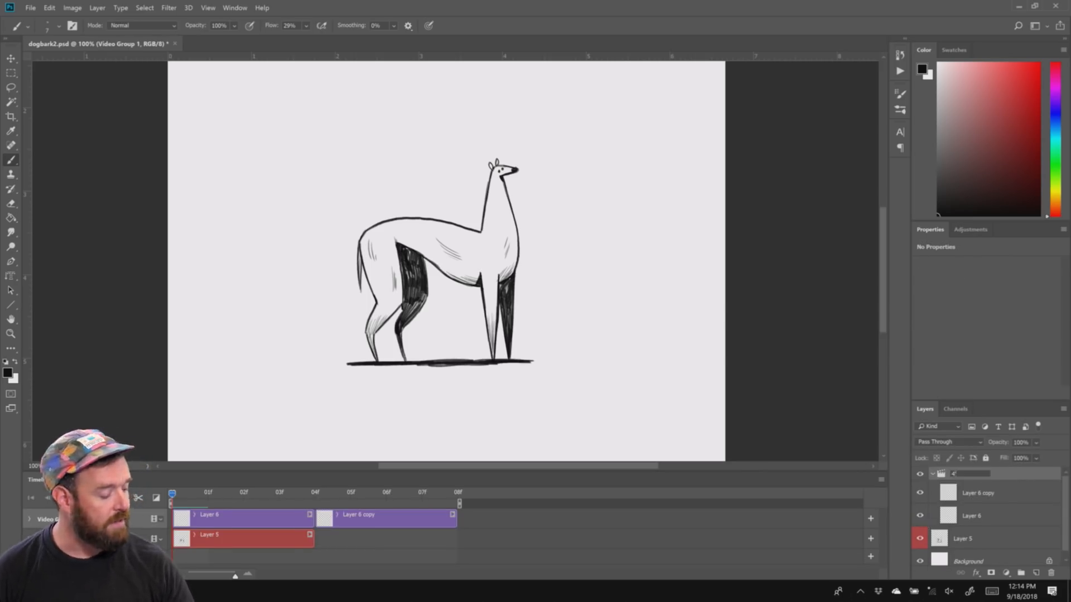
pyautogui.write('S')
pyautogui.press('Return')
# - Duplicate the two empty layers in the 4'S group five times so four-frame clips continue along its track
pyautogui.click(974, 501)
pyautogui.keyDown('shift'); pyautogui.click(972, 515); pyautogui.keyUp('shift')
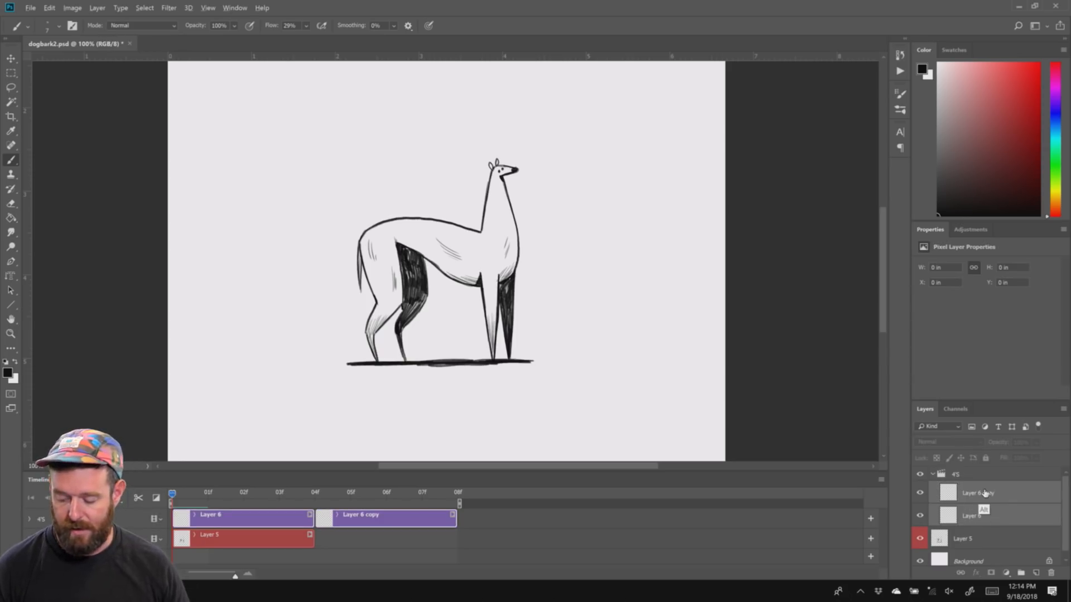
pyautogui.keyDown('alt'); pyautogui.moveTo(984, 494); pyautogui.dragTo(983, 483); pyautogui.keyUp('alt')
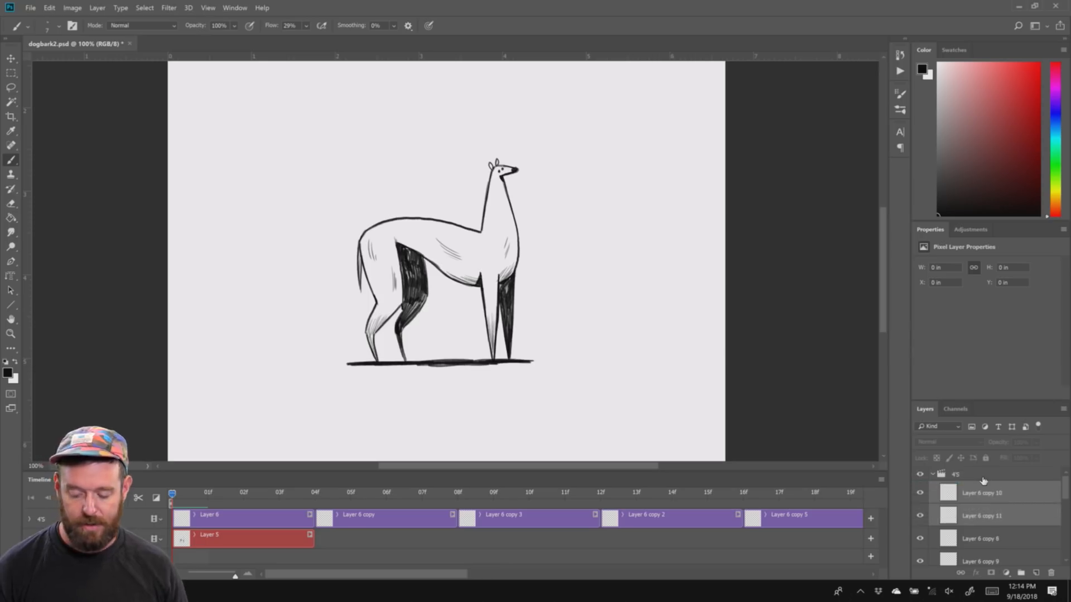
pyautogui.moveTo(235, 575)
pyautogui.mouseDown()
pyautogui.moveTo(206, 576)
pyautogui.moveTo(240, 578)
pyautogui.mouseUp()
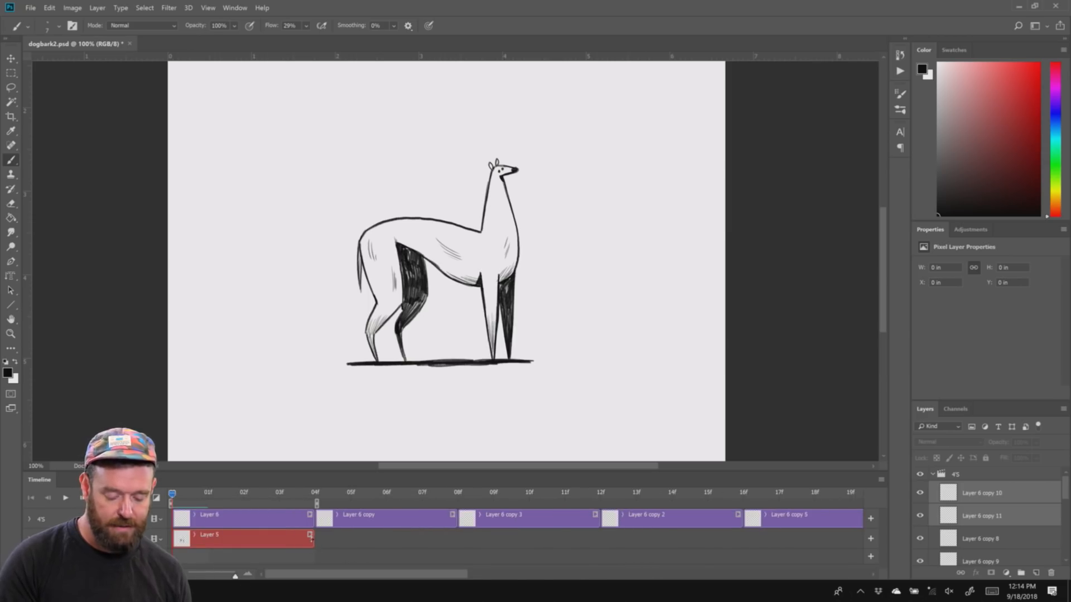
# - Shorten the Layer 5 clip to one frame, and extend it back to four frames
pyautogui.moveTo(310, 539); pyautogui.dragTo(207, 539)
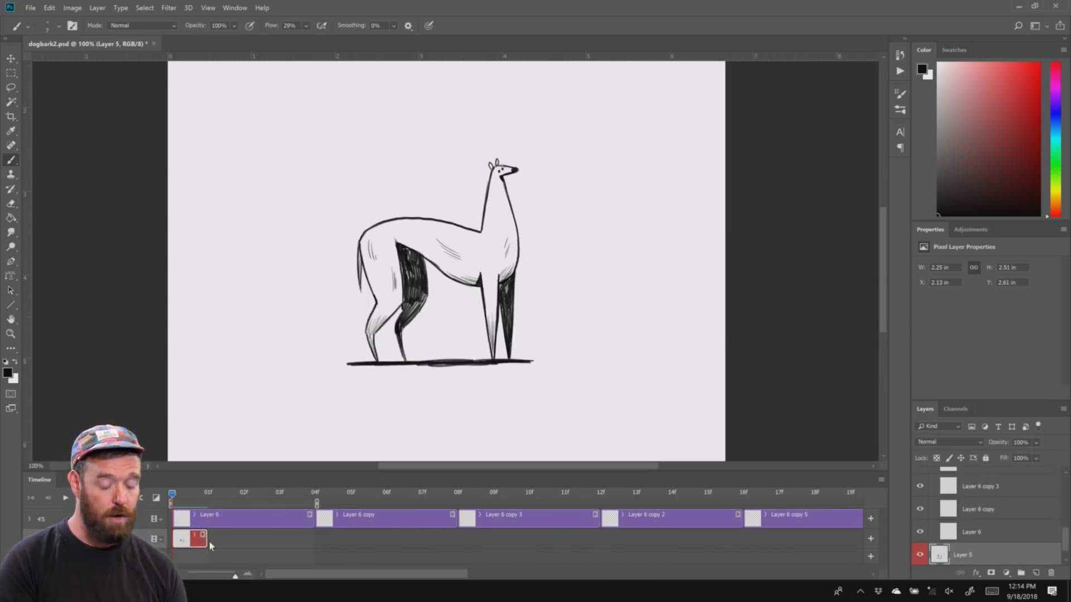
pyautogui.moveTo(210, 541); pyautogui.dragTo(316, 539)
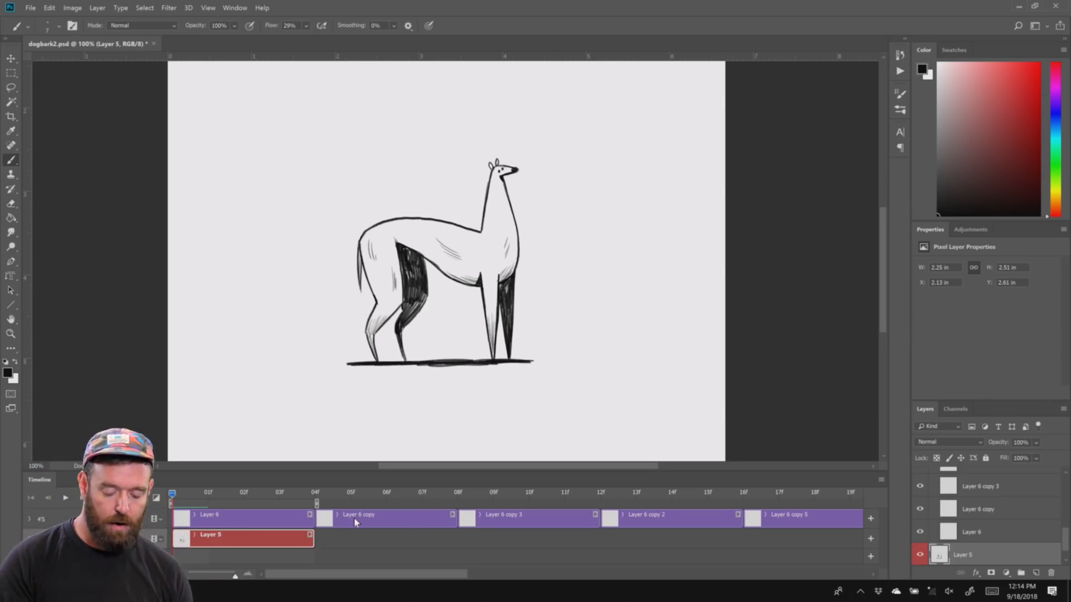
# - Move the empty Layer 6 copy clip directly after the Layer 5 clip on its track and place the playhead at 04f
pyautogui.click(381, 515)
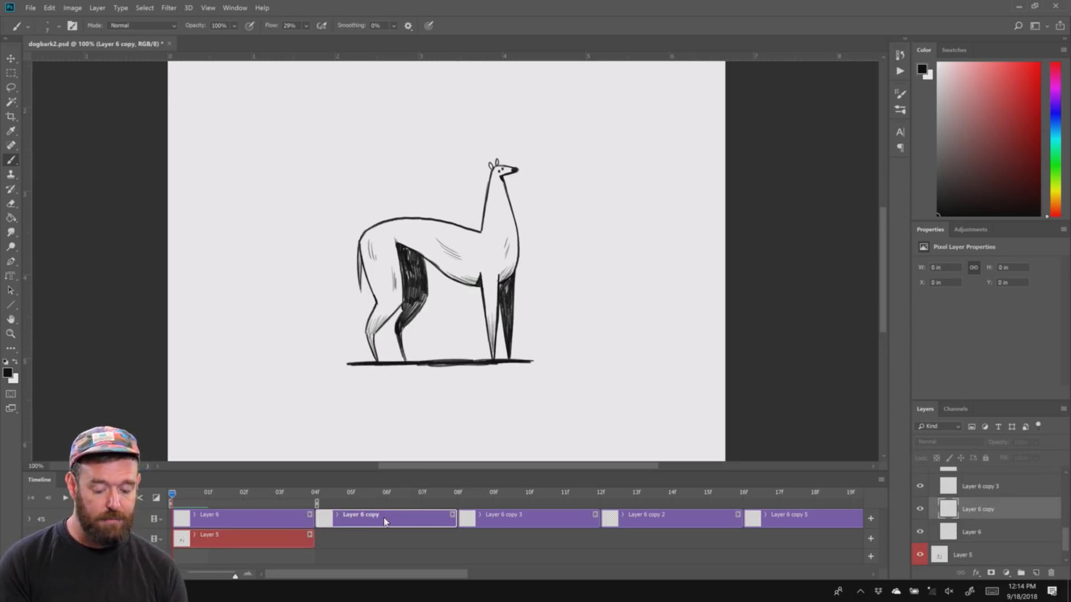
pyautogui.moveTo(384, 521); pyautogui.dragTo(386, 544)
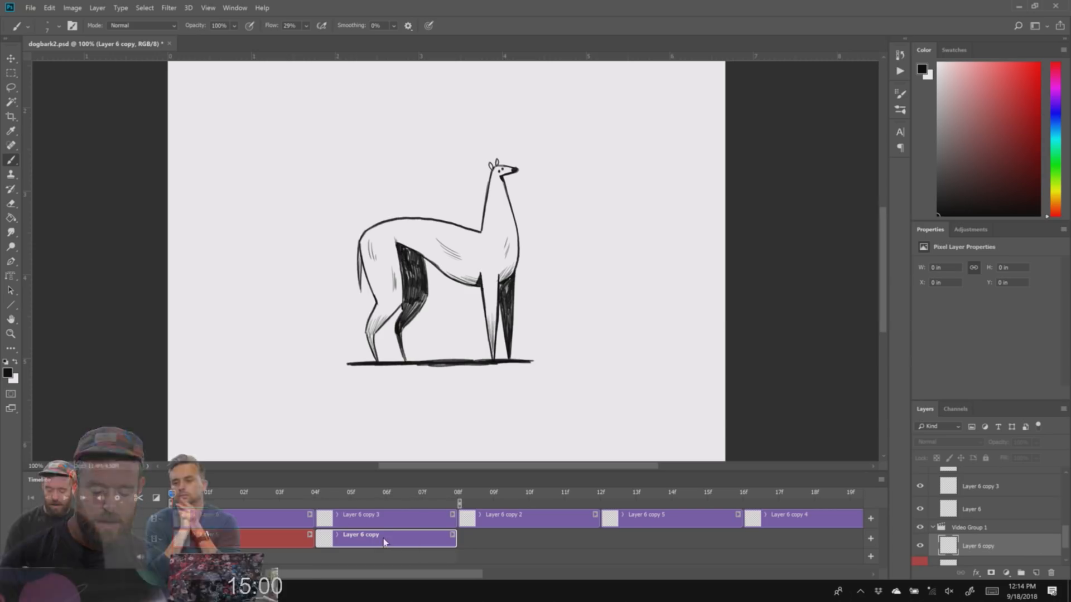
pyautogui.click(318, 494)
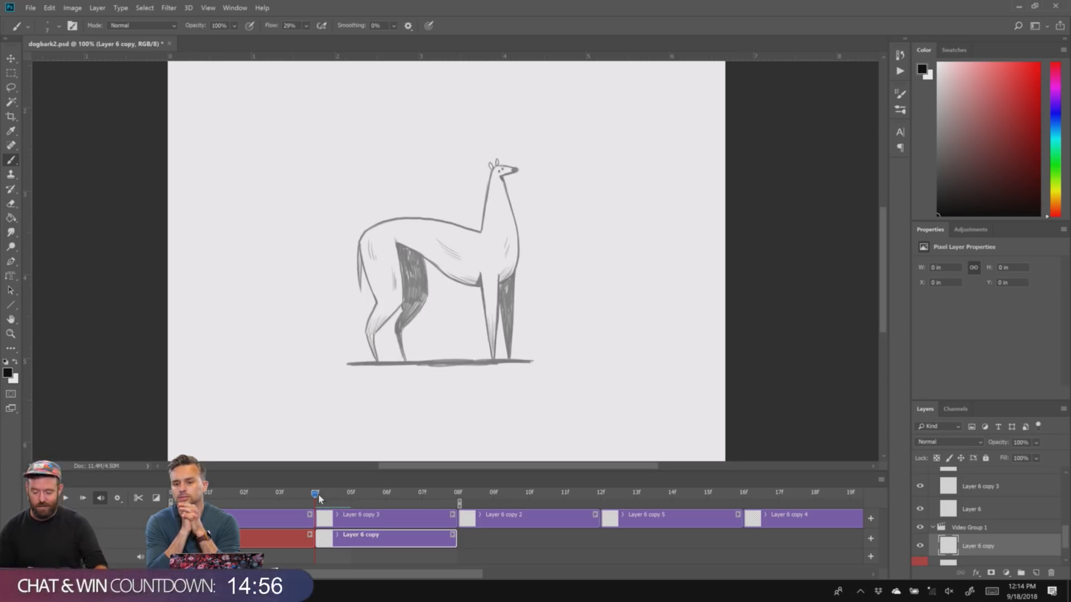
# - Set the onion skin maximum opacity to 25% and the minimum opacity to 10%
pyautogui.hotkey('alt', 'shift', 'o')
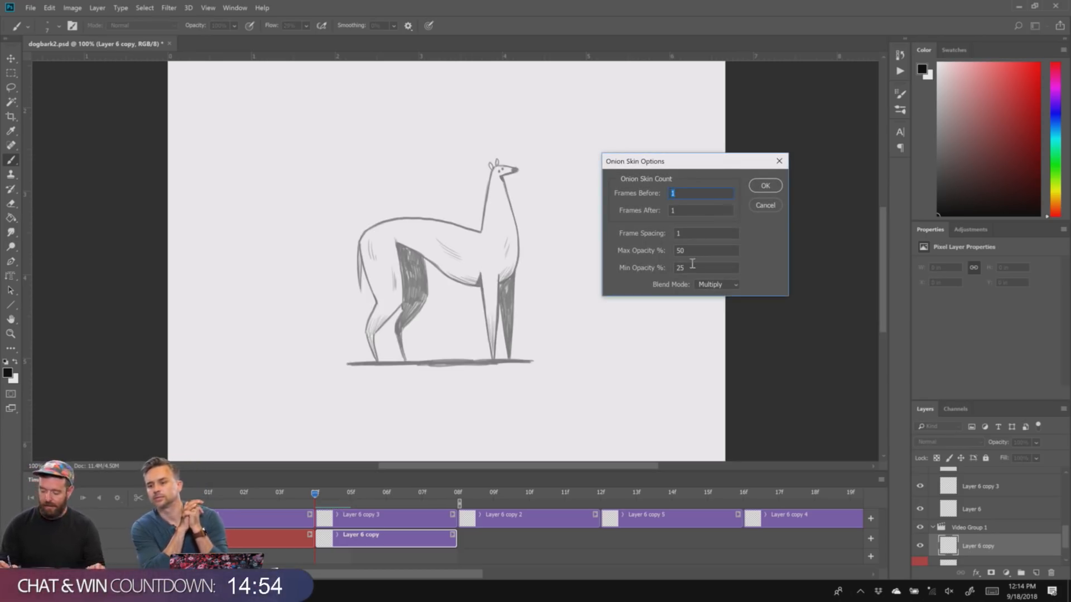
pyautogui.press('Tab')
pyautogui.press('Tab')
pyautogui.press('Tab')
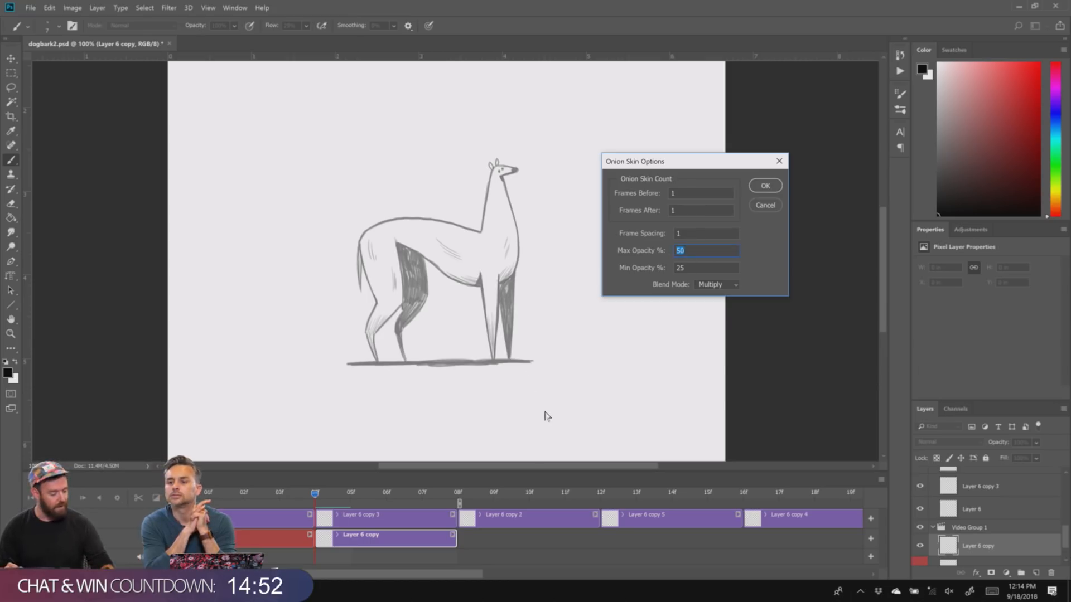
pyautogui.write('25')
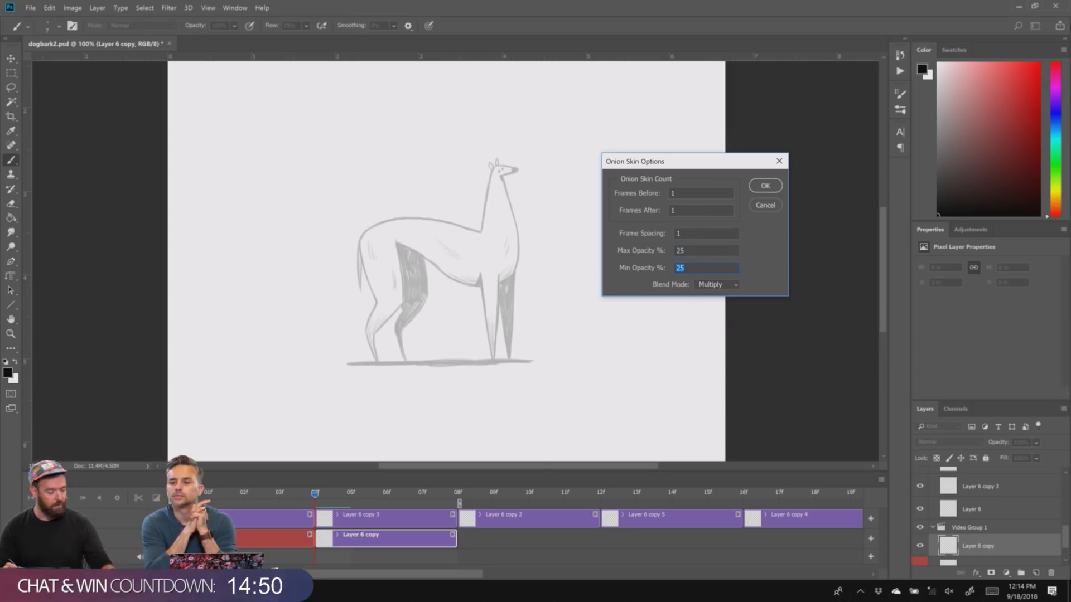
pyautogui.write('10')
pyautogui.click(764, 185)
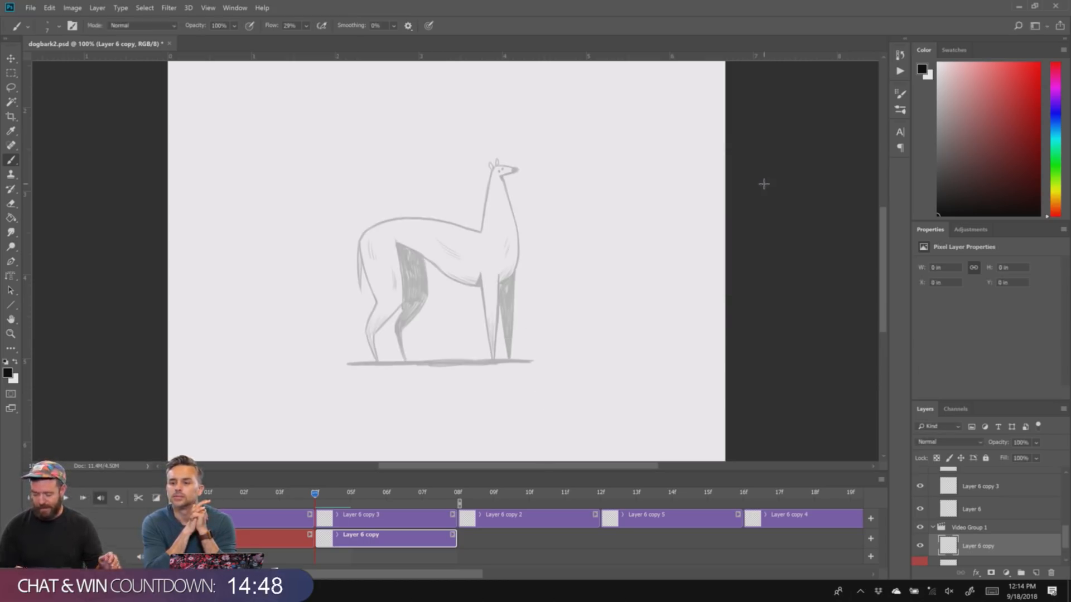
# - Rename the new video group holding Layer 6 copy as DOG
pyautogui.hotkey('ctrl', '+')
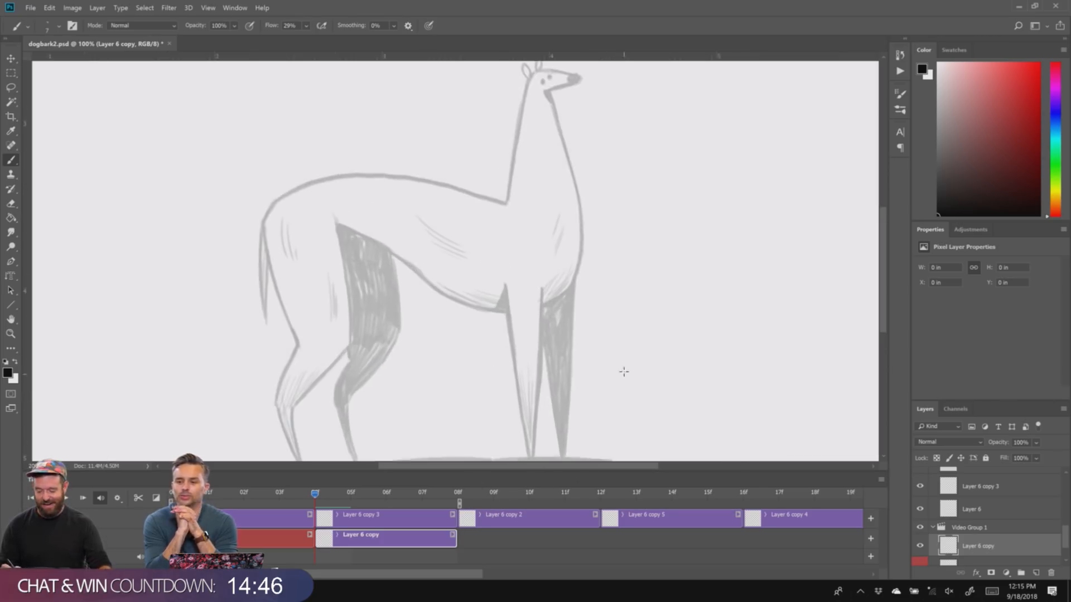
pyautogui.hotkey('ctrl', '-')
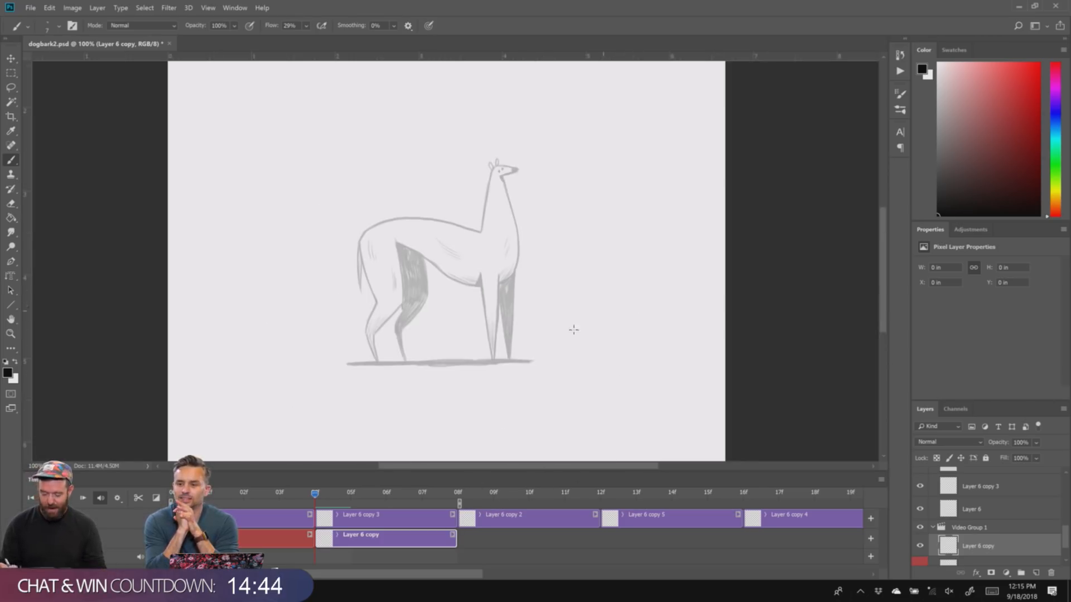
pyautogui.moveTo(611, 336); pyautogui.dragTo(631, 310)
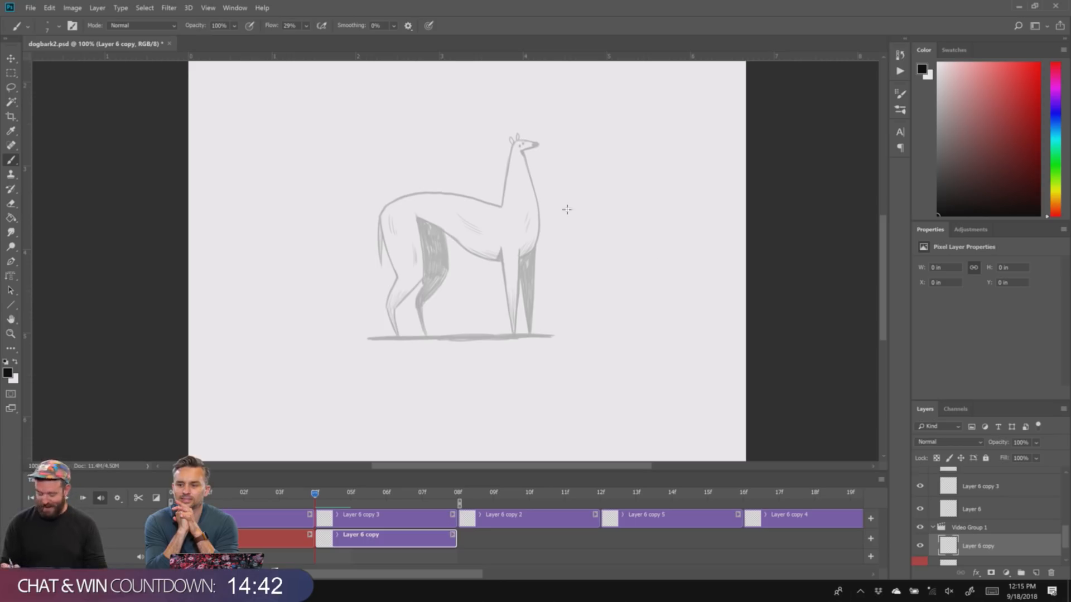
pyautogui.doubleClick(971, 528)
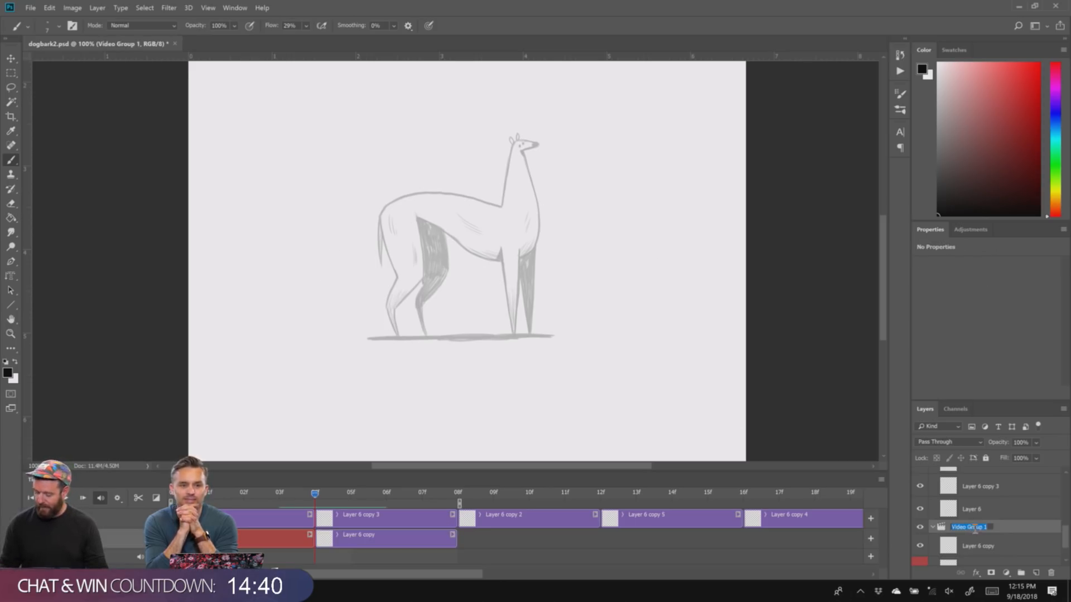
pyautogui.write('DOG')
pyautogui.press('Return')
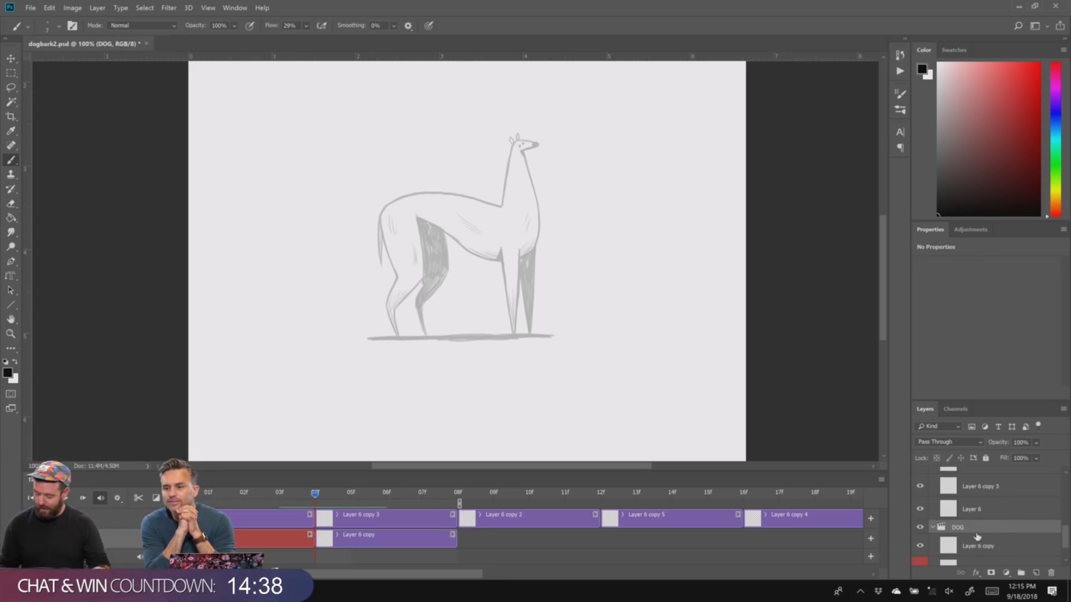
# - On Layer 6 copy, roughly sketch the arched back and the curved belly of a leaping body above the onion-skinned animal
pyautogui.click(981, 548)
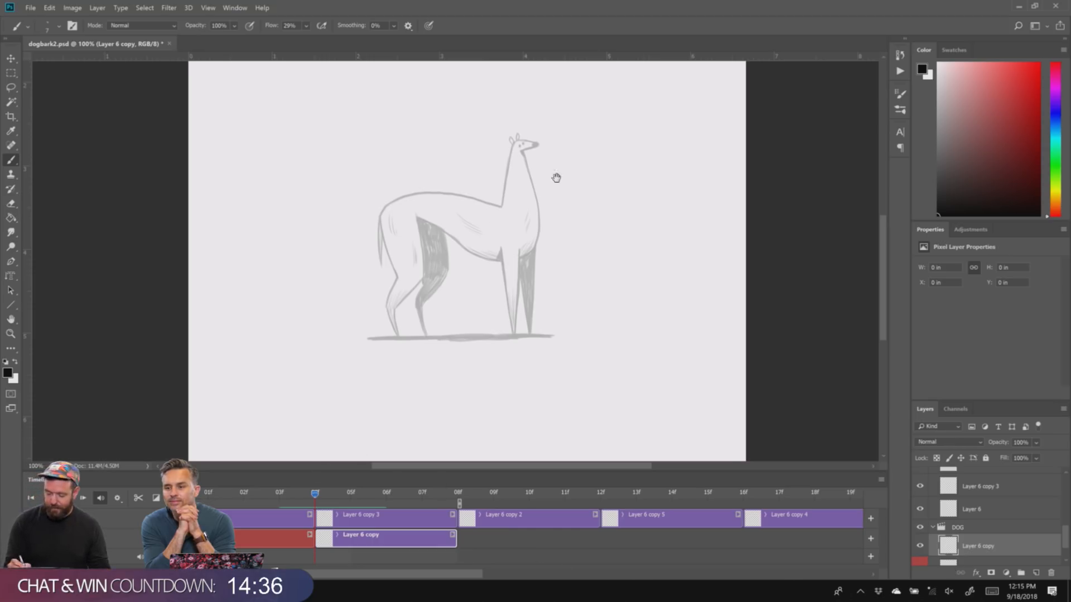
pyautogui.scroll(1, 554, 175)
pyautogui.moveTo(378, 190)
pyautogui.mouseDown()
pyautogui.moveTo(433, 173)
pyautogui.moveTo(491, 176)
pyautogui.mouseUp()
pyautogui.moveTo(487, 171); pyautogui.dragTo(469, 168)
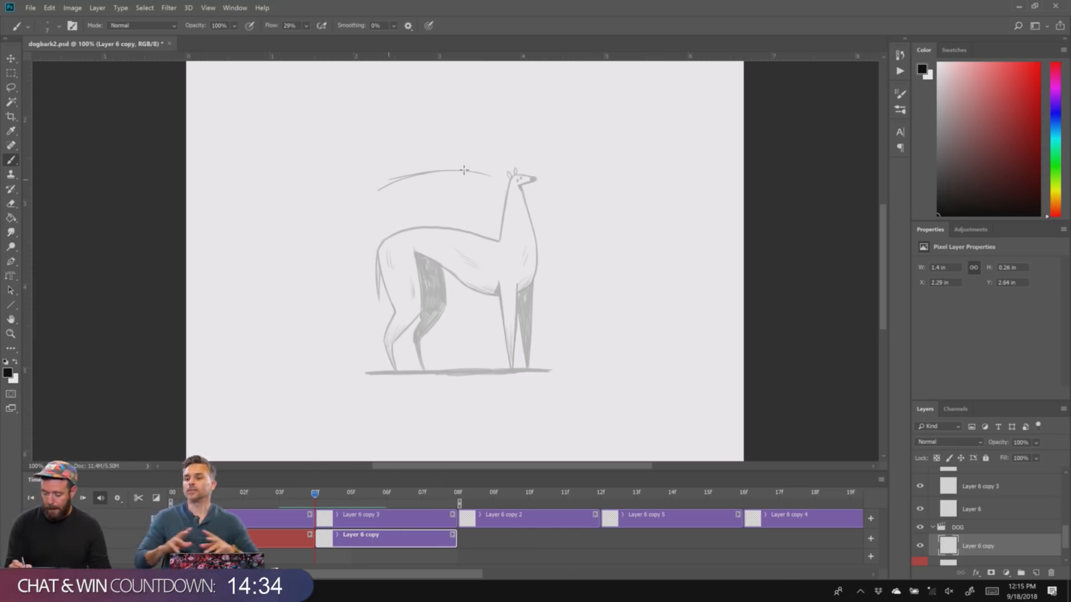
pyautogui.moveTo(528, 190); pyautogui.dragTo(508, 214)
pyautogui.moveTo(516, 216); pyautogui.dragTo(432, 208)
pyautogui.moveTo(534, 220); pyautogui.dragTo(428, 209)
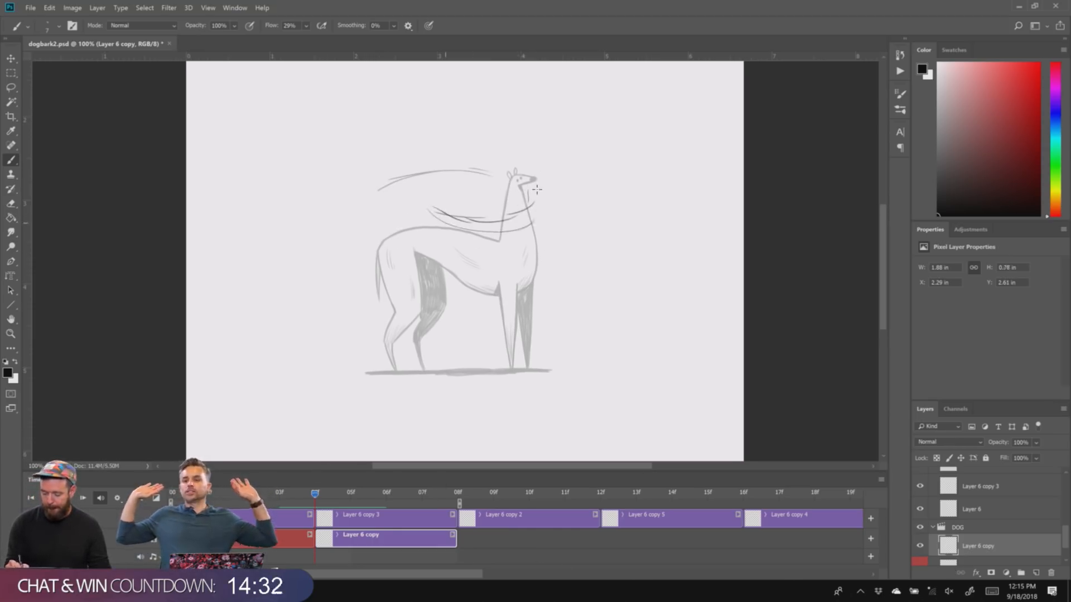
# - Sketch the shoulder contour over the front of the body and a hind leg stretched out backwards
pyautogui.moveTo(473, 163); pyautogui.dragTo(537, 191)
pyautogui.moveTo(421, 179)
pyautogui.mouseDown()
pyautogui.moveTo(490, 165)
pyautogui.moveTo(528, 174)
pyautogui.moveTo(375, 210)
pyautogui.moveTo(335, 232)
pyautogui.mouseUp()
pyautogui.moveTo(336, 230); pyautogui.dragTo(315, 250)
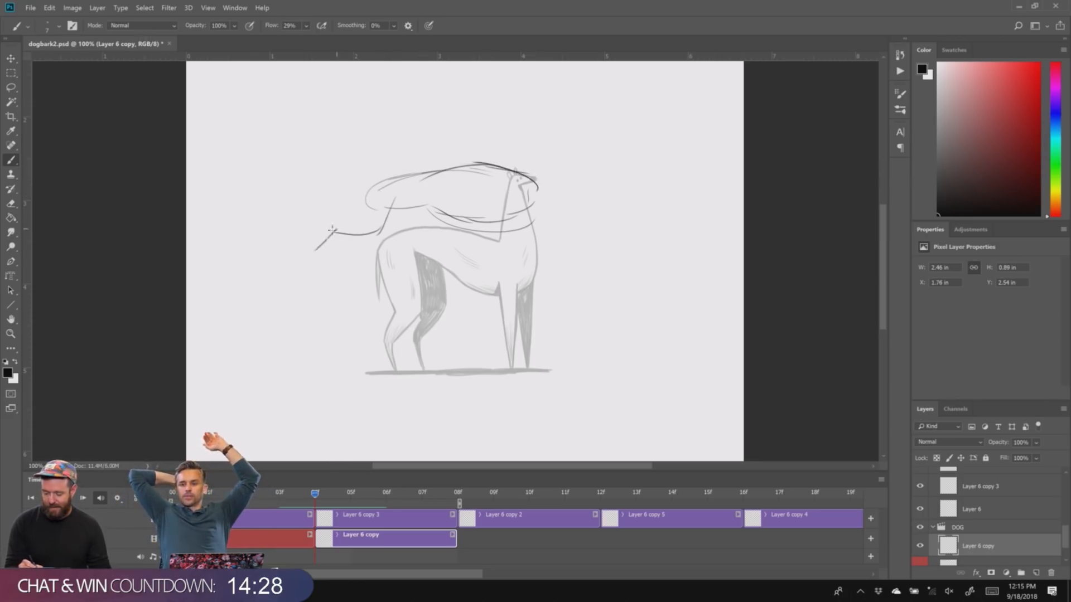
pyautogui.moveTo(369, 194); pyautogui.dragTo(311, 247)
pyautogui.moveTo(409, 209); pyautogui.dragTo(408, 234)
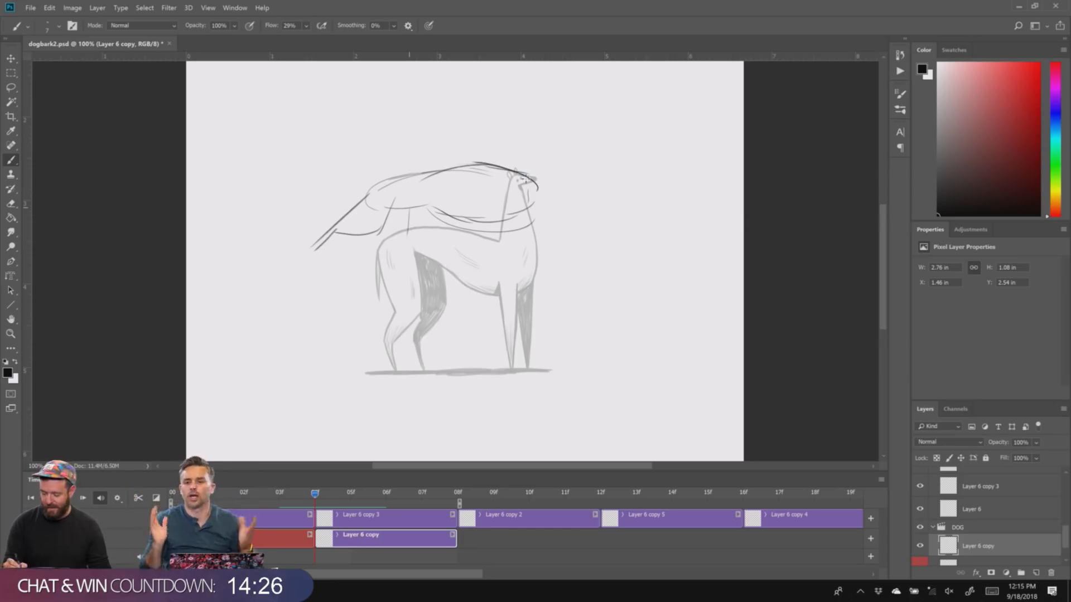
# - Sketch two pointed front legs reaching forward from the chest, undoing and redrawing the lower one
pyautogui.moveTo(619, 185)
pyautogui.mouseDown()
pyautogui.moveTo(633, 183)
pyautogui.moveTo(550, 200)
pyautogui.moveTo(613, 249)
pyautogui.moveTo(530, 222)
pyautogui.mouseUp()
pyautogui.moveTo(586, 240); pyautogui.dragTo(512, 217)
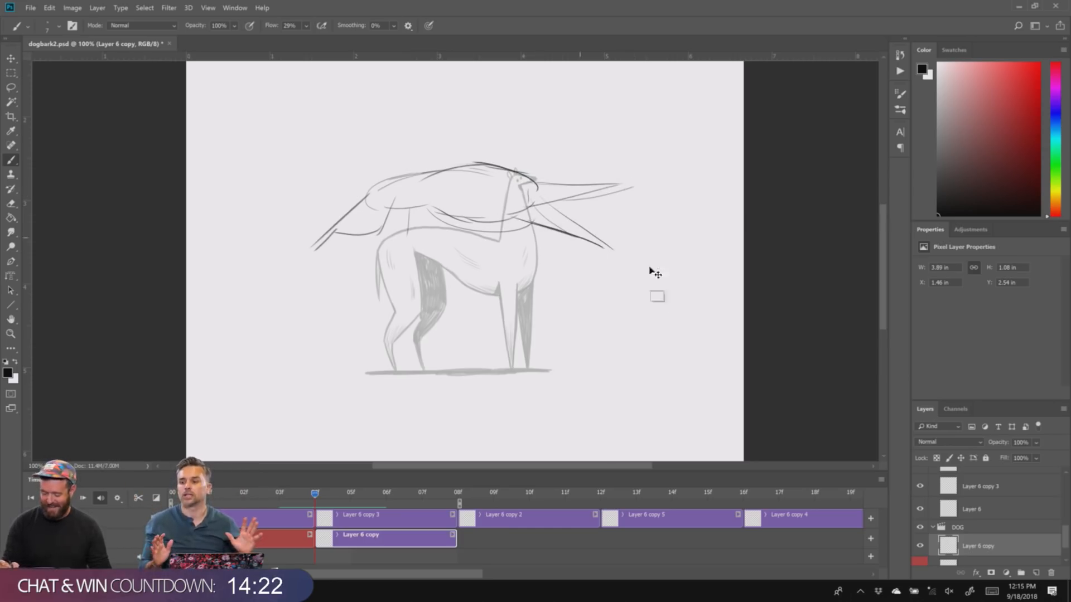
pyautogui.hotkey('ctrl', 'alt', 'z')
pyautogui.hotkey('ctrl', 'alt', 'z')
pyautogui.hotkey('ctrl', 'alt', 'z')
pyautogui.hotkey('ctrl', 'alt', 'z')
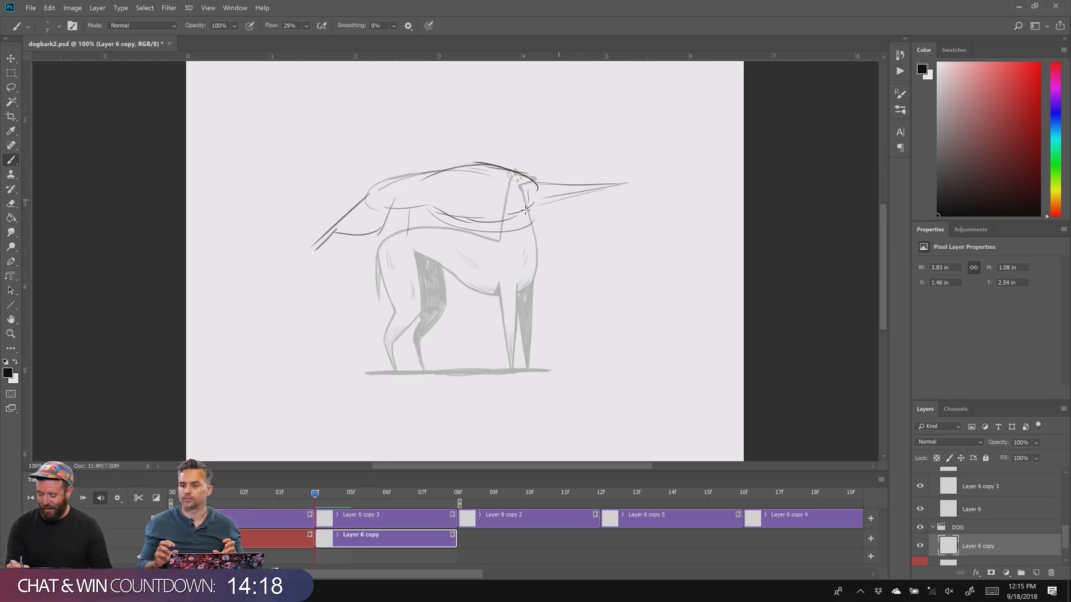
pyautogui.moveTo(534, 199); pyautogui.dragTo(601, 234)
pyautogui.hotkey('ctrl', 'z')
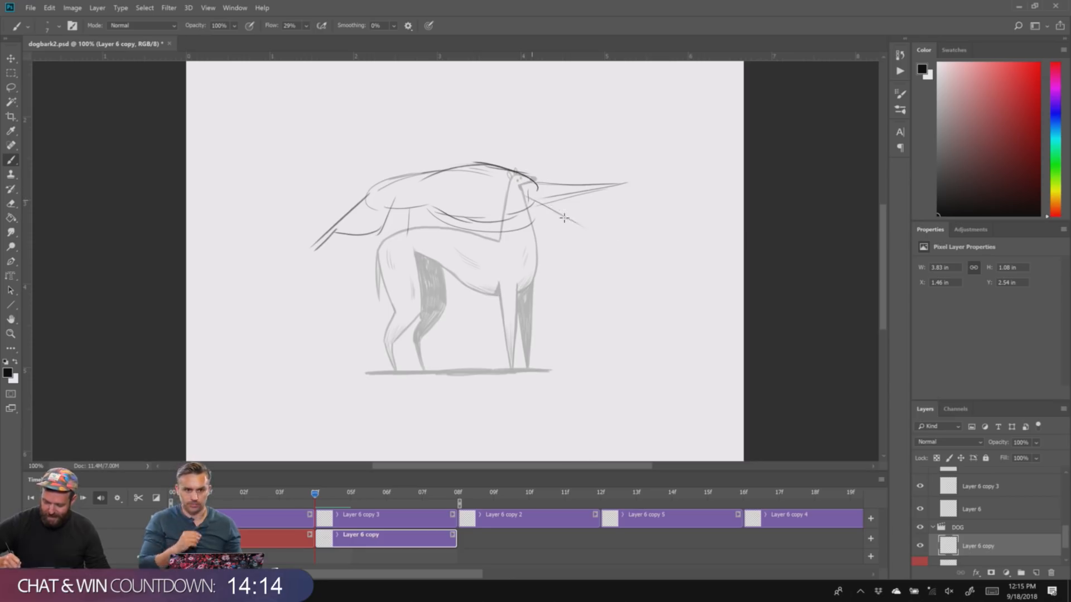
pyautogui.moveTo(537, 202); pyautogui.dragTo(607, 238)
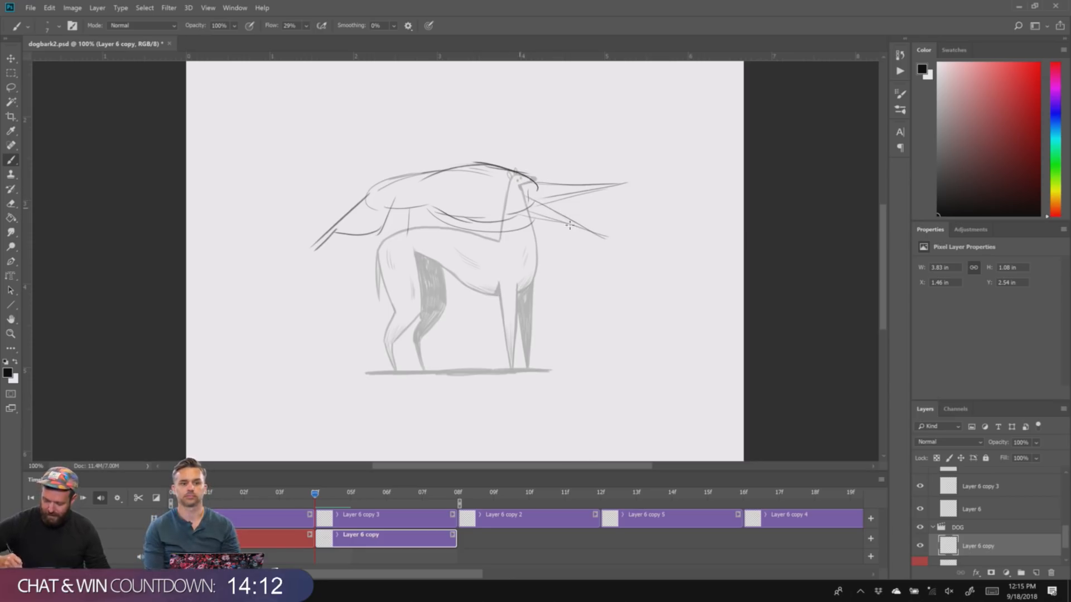
# - Sketch the second hind leg below the rump and a straight tail pointing up and back
pyautogui.moveTo(409, 230); pyautogui.dragTo(354, 269)
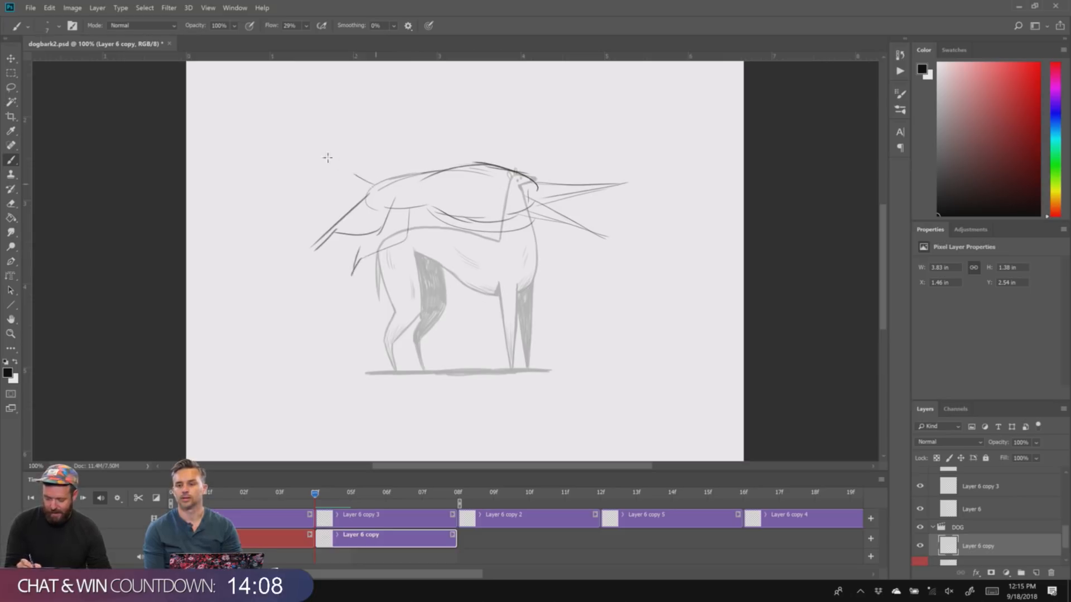
pyautogui.moveTo(328, 158); pyautogui.dragTo(379, 189)
# - Sketch a tall line rising from the shoulder for the neck and head, and undo the last stroke
pyautogui.moveTo(623, 229); pyautogui.dragTo(617, 267)
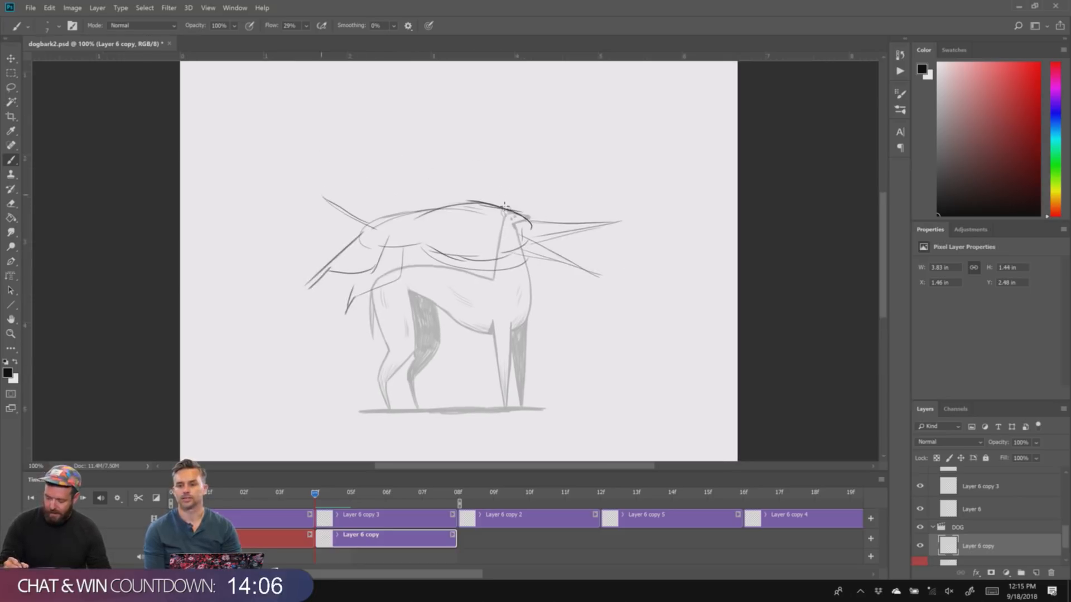
pyautogui.moveTo(504, 204)
pyautogui.mouseDown()
pyautogui.moveTo(501, 151)
pyautogui.moveTo(498, 161)
pyautogui.moveTo(522, 158)
pyautogui.mouseUp()
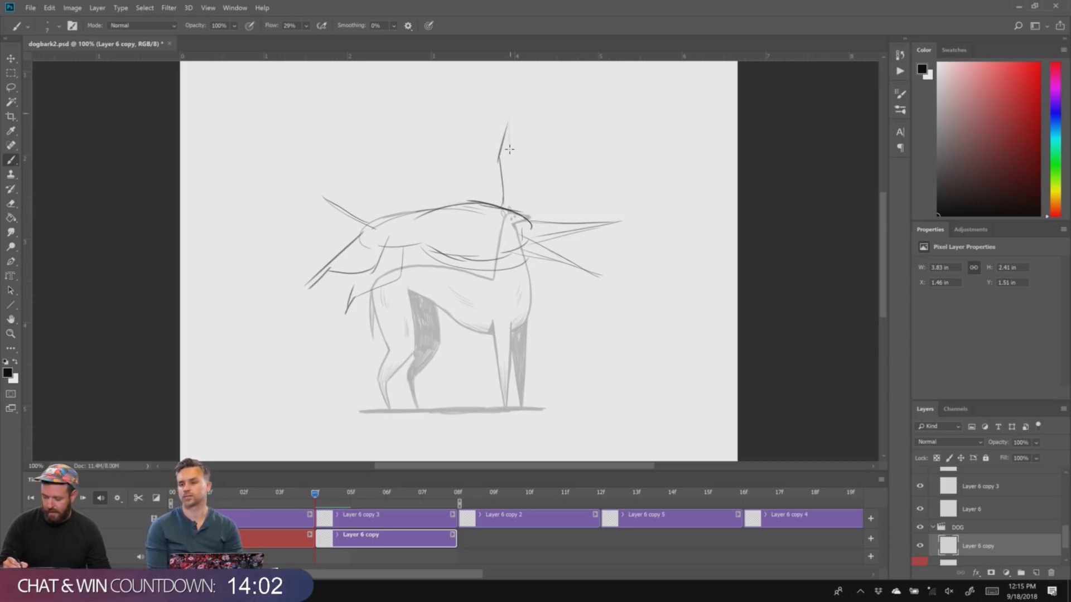
pyautogui.hotkey('ctrl', 'z')
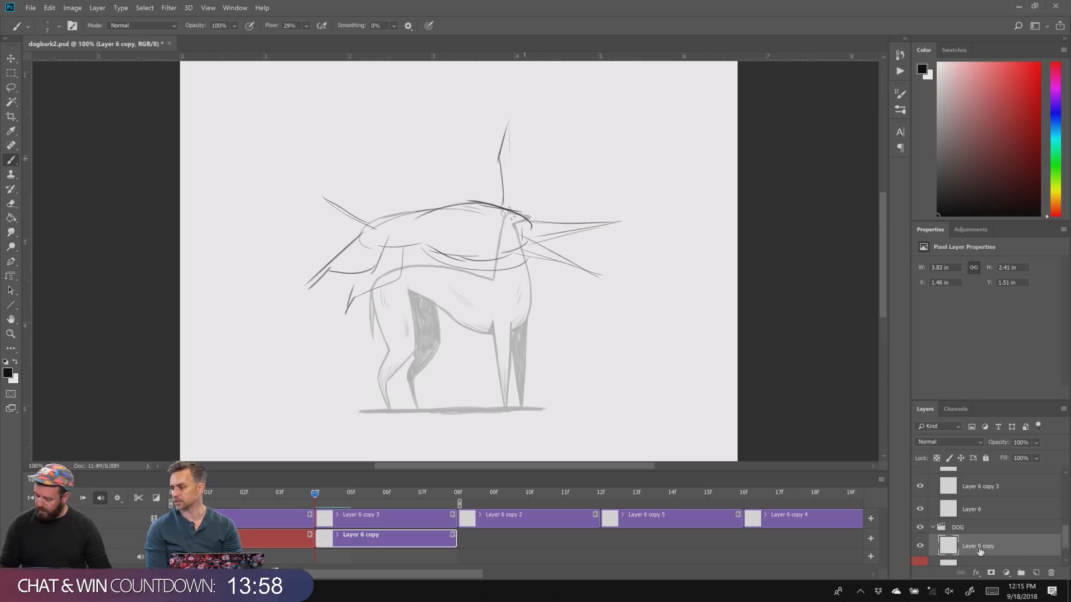
# - Compare the Layer 5 drawing at 03f with the new leaping pose at 04f
pyautogui.click(284, 537)
pyautogui.click(280, 492)
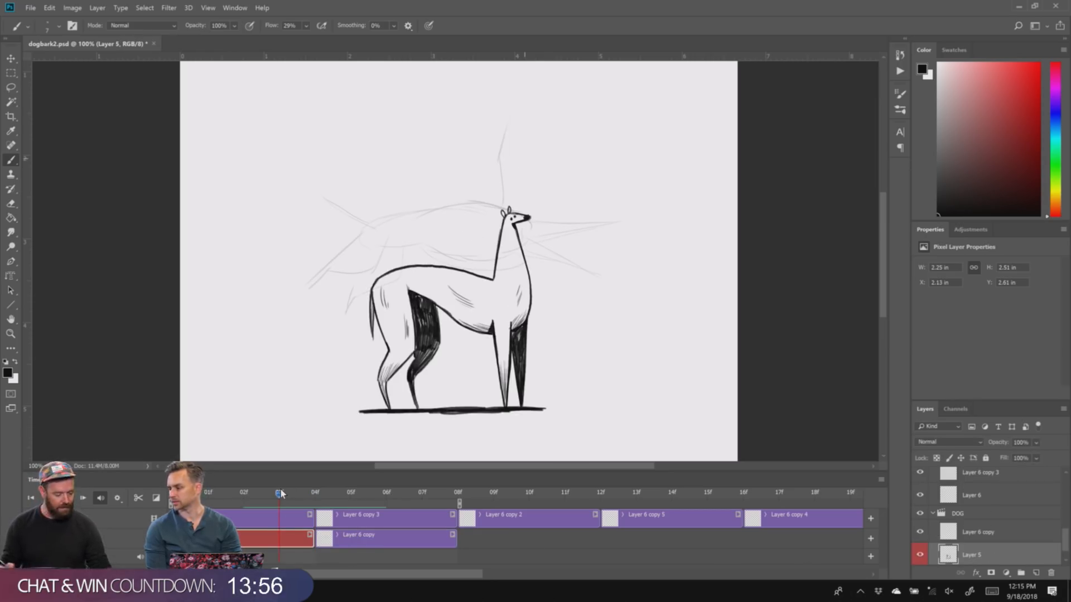
pyautogui.click(315, 493)
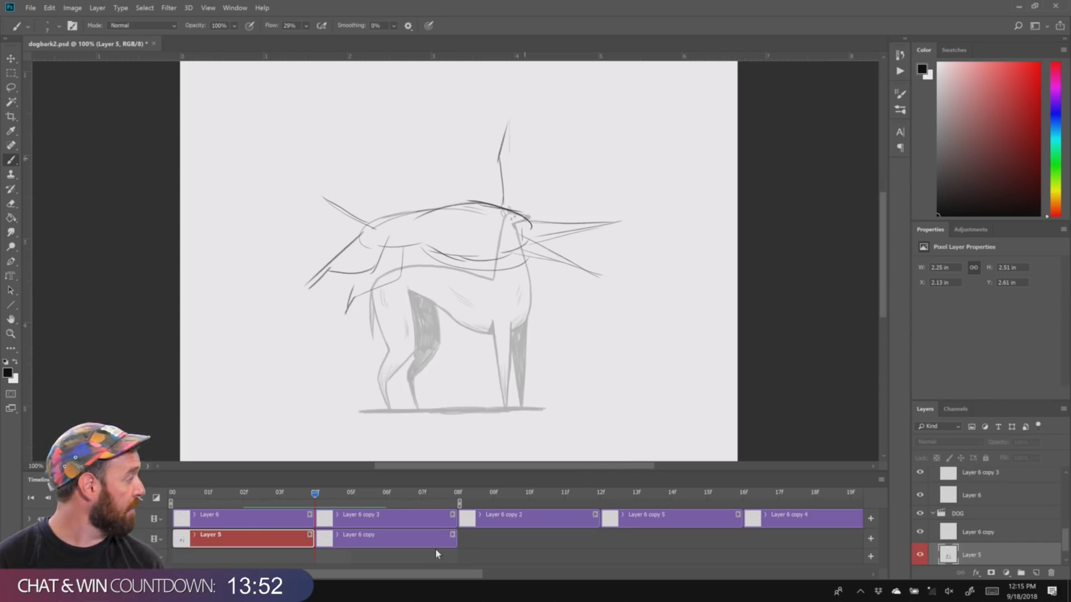
# - Turn off onion skins for the timeline
pyautogui.click(881, 478)
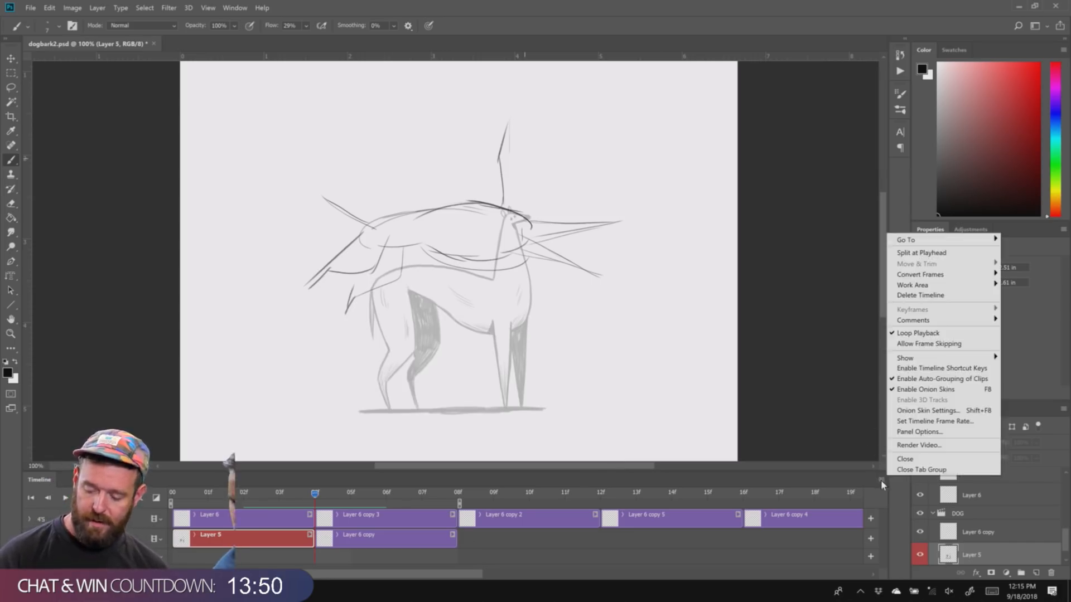
pyautogui.click(947, 390)
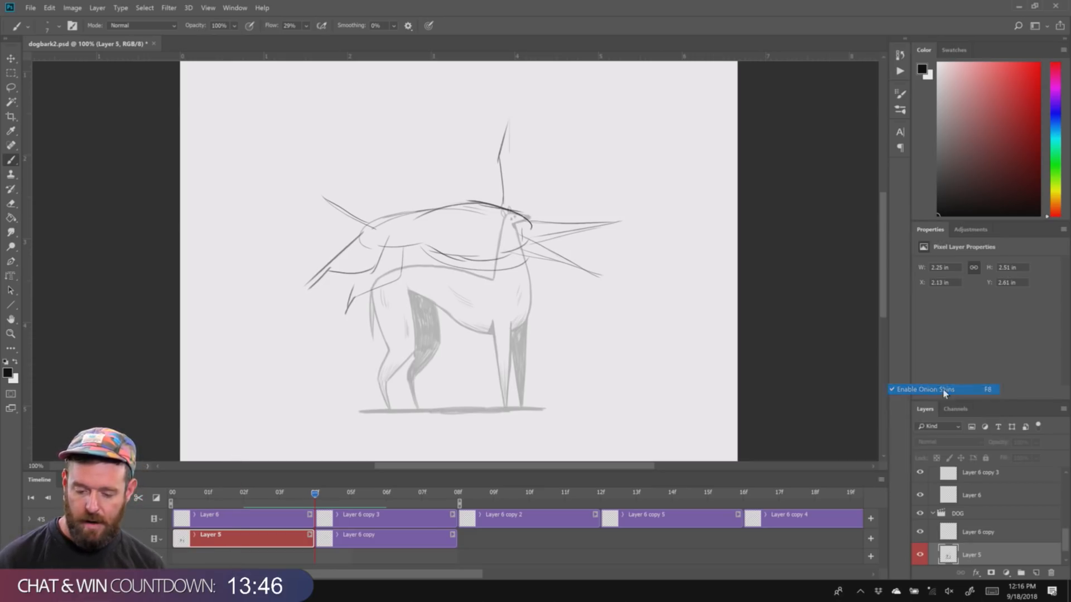
# - Turn onion skins back on and review the Onion Skin Options without changing them
pyautogui.click(887, 478)
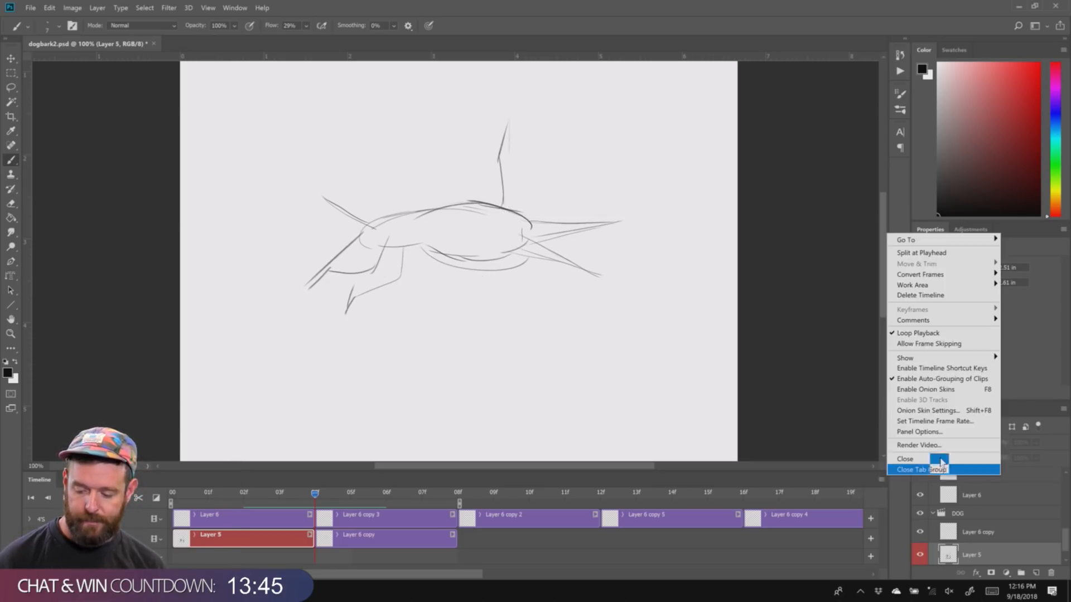
pyautogui.click(942, 390)
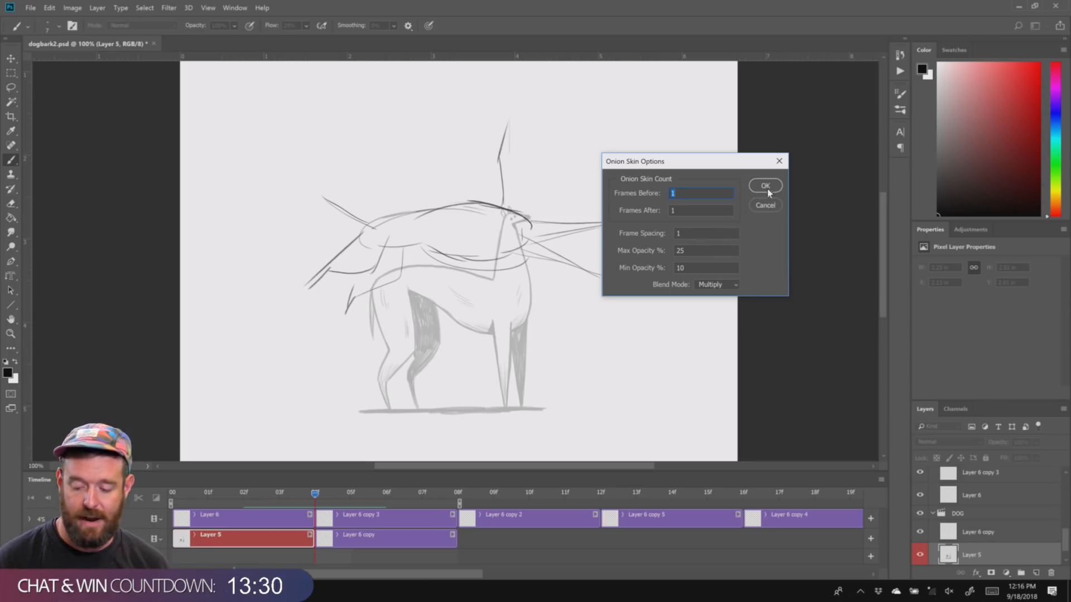
pyautogui.click(766, 206)
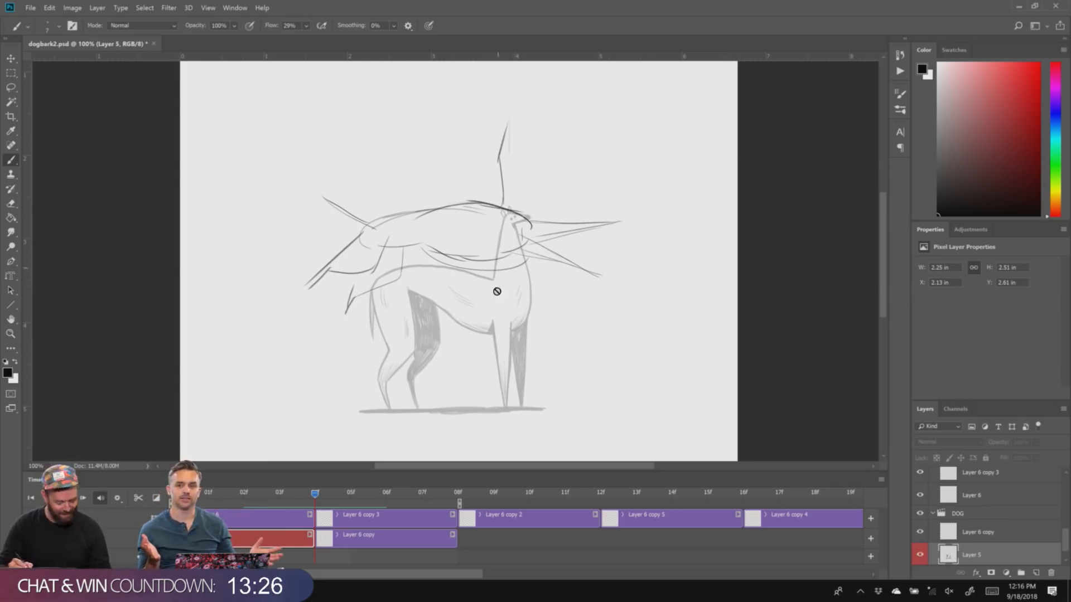
# - On the Layer 6 copy clip, sketch the raised barking head's throat, lower jaw, ear, eye and teeth, with a few spit specks
pyautogui.click(359, 534)
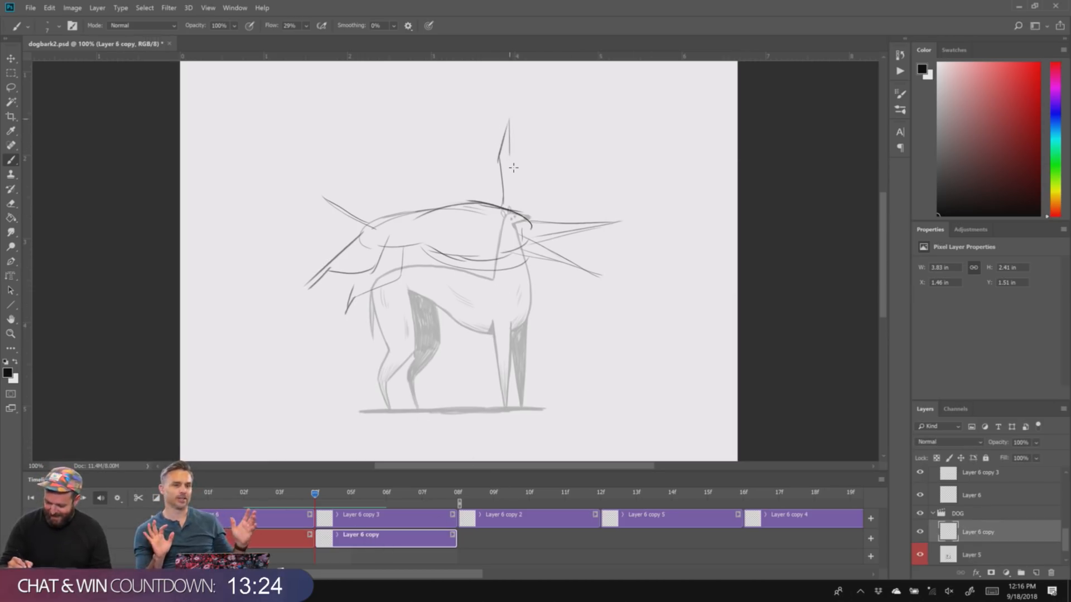
pyautogui.moveTo(518, 163)
pyautogui.mouseDown()
pyautogui.moveTo(564, 156)
pyautogui.moveTo(523, 171)
pyautogui.moveTo(525, 218)
pyautogui.mouseUp()
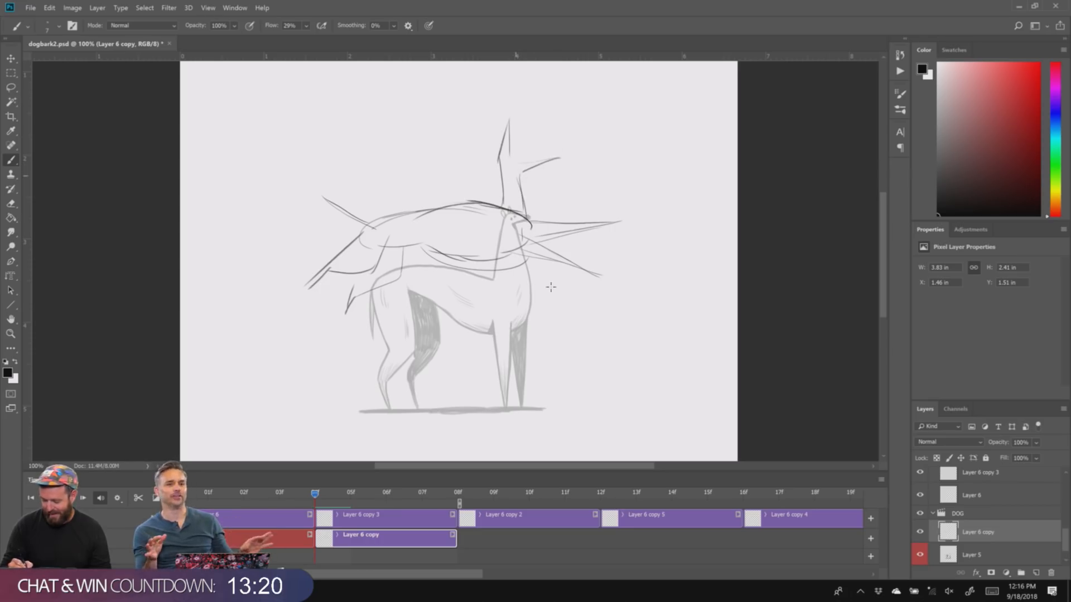
pyautogui.moveTo(500, 166)
pyautogui.mouseDown()
pyautogui.moveTo(494, 178)
pyautogui.moveTo(491, 163)
pyautogui.moveTo(501, 167)
pyautogui.mouseUp()
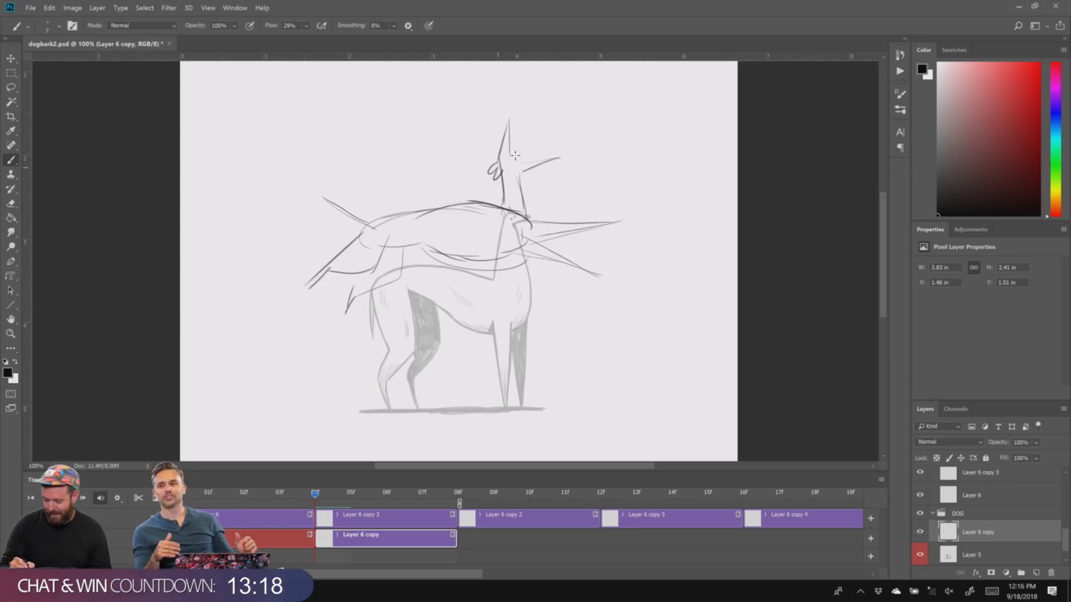
pyautogui.moveTo(513, 125); pyautogui.dragTo(514, 141)
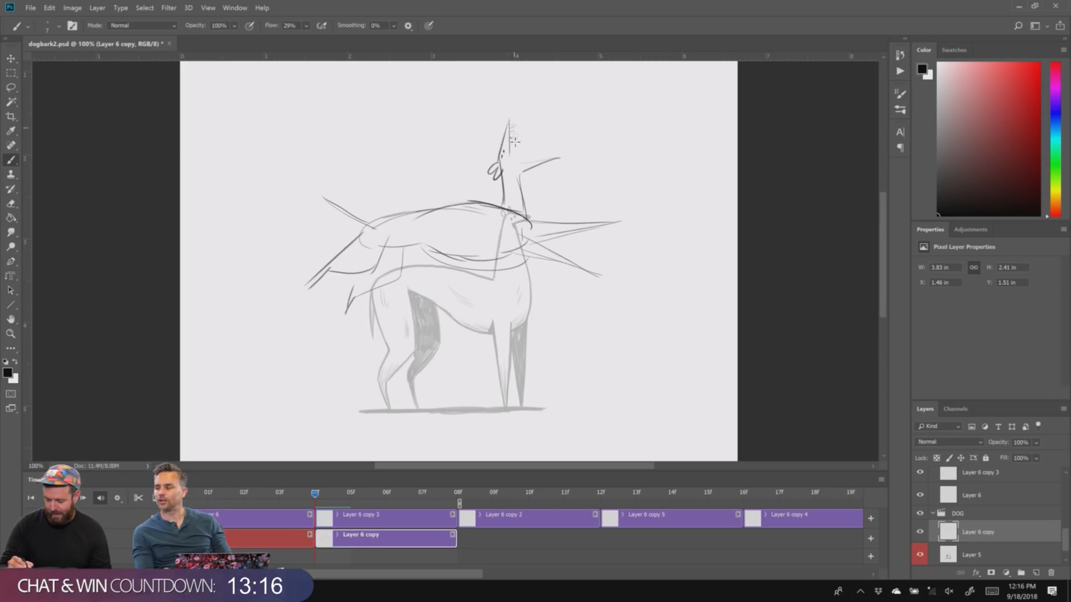
pyautogui.click(569, 107)
pyautogui.click(594, 139)
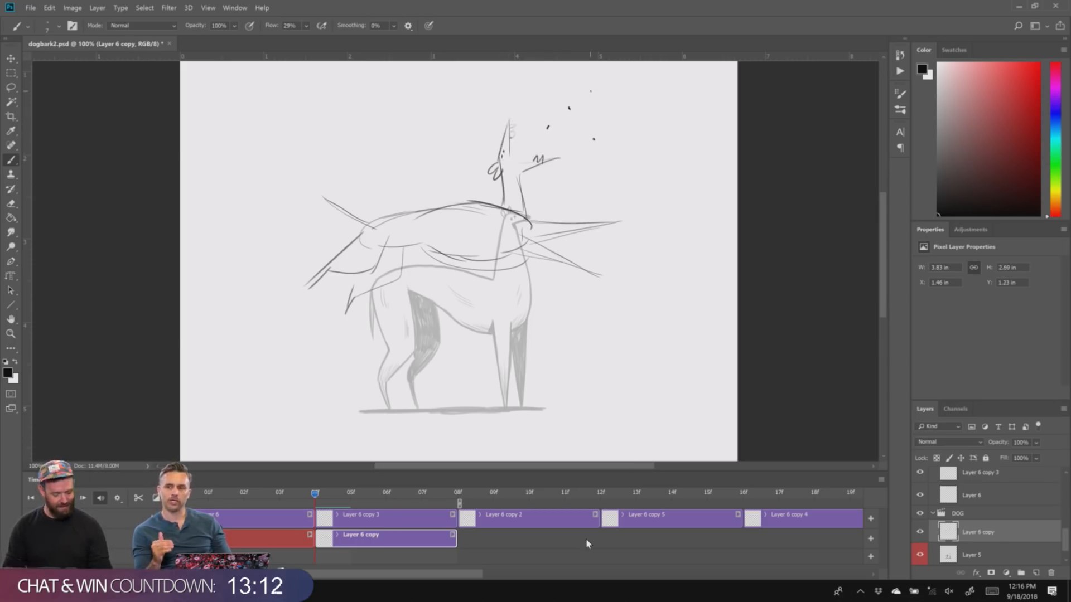
# - Play back the poses briefly and draw dark ground-line strokes beneath the leaping dog
pyautogui.press('space')
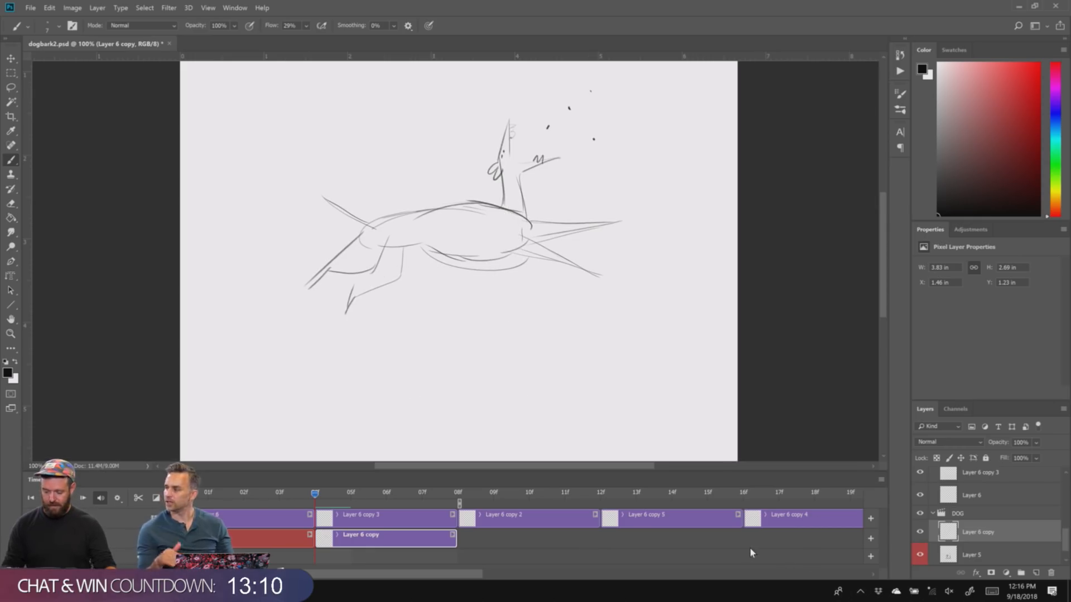
pyautogui.press('space')
pyautogui.moveTo(398, 413); pyautogui.dragTo(507, 410)
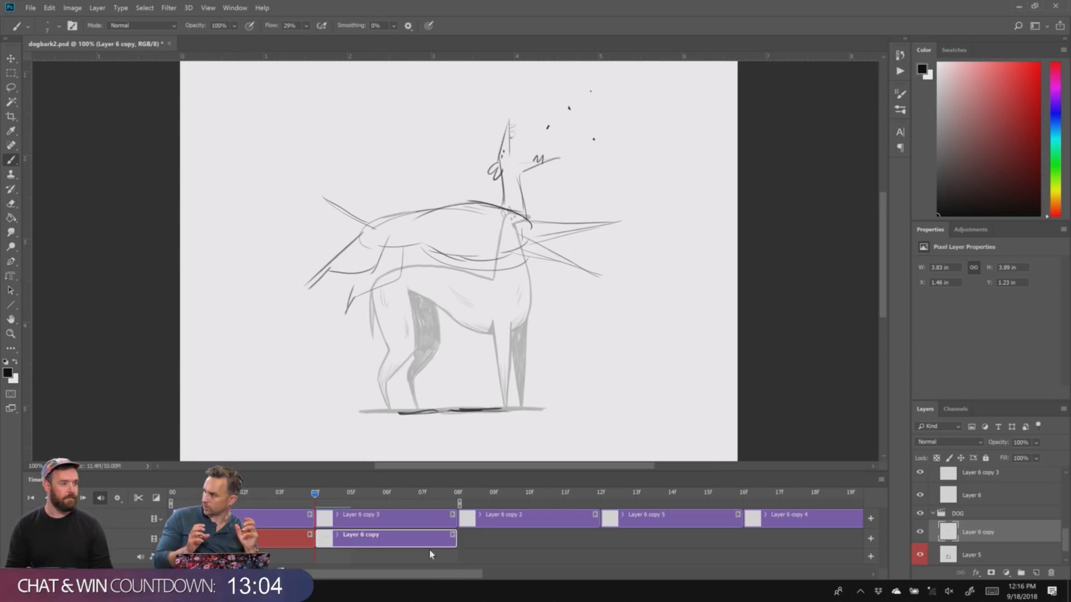
pyautogui.click(881, 480)
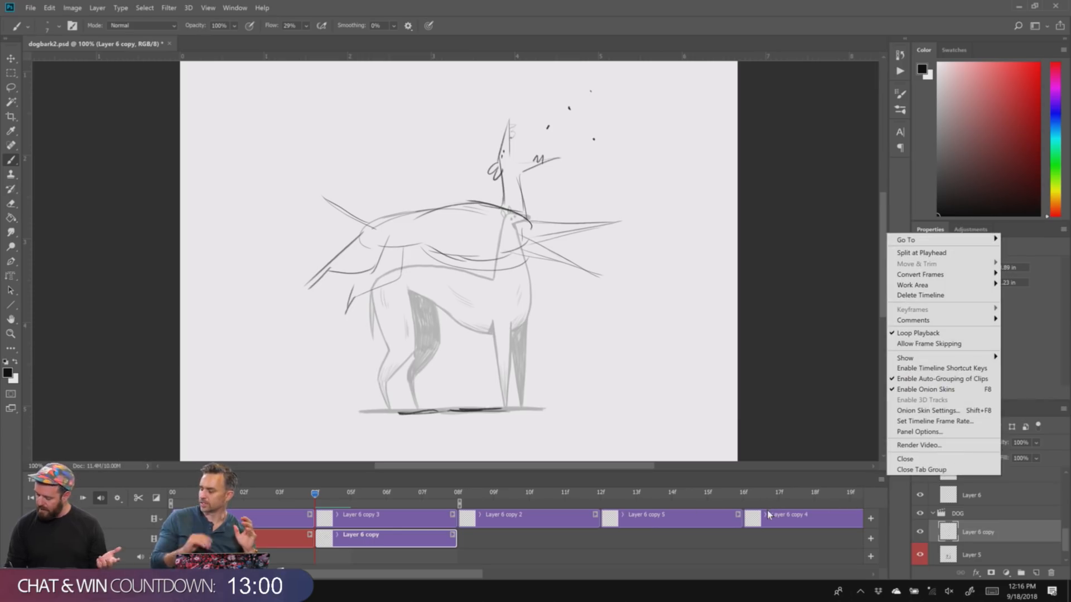
pyautogui.click(874, 478)
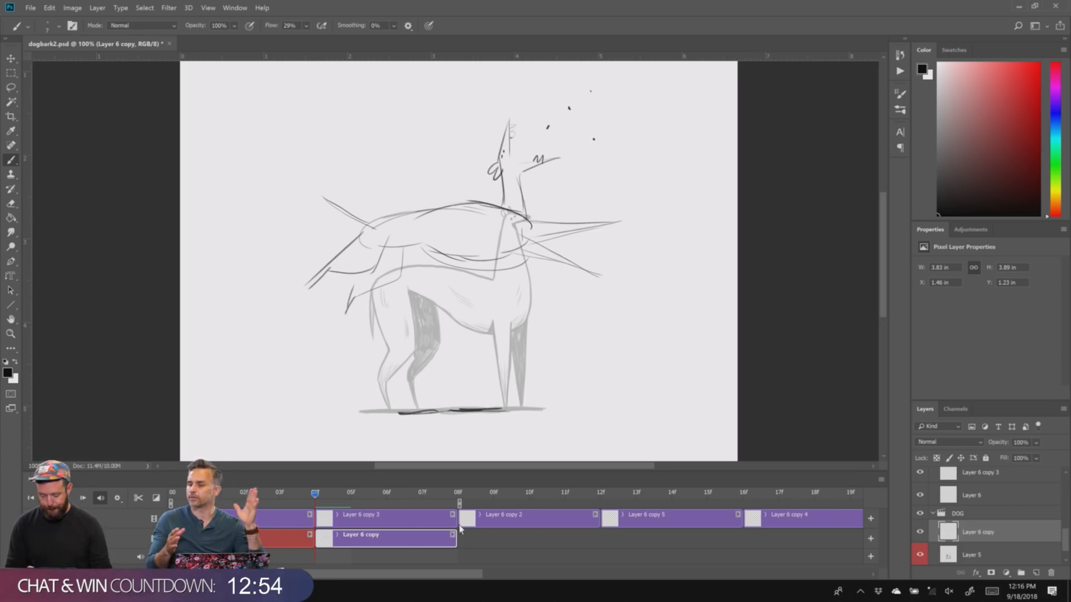
# - Label the Layer 6 copy leaping pose orange and move the blank Layer 6 copy 2 clip ahead of it in the DOG track
pyautogui.rightClick(976, 533)
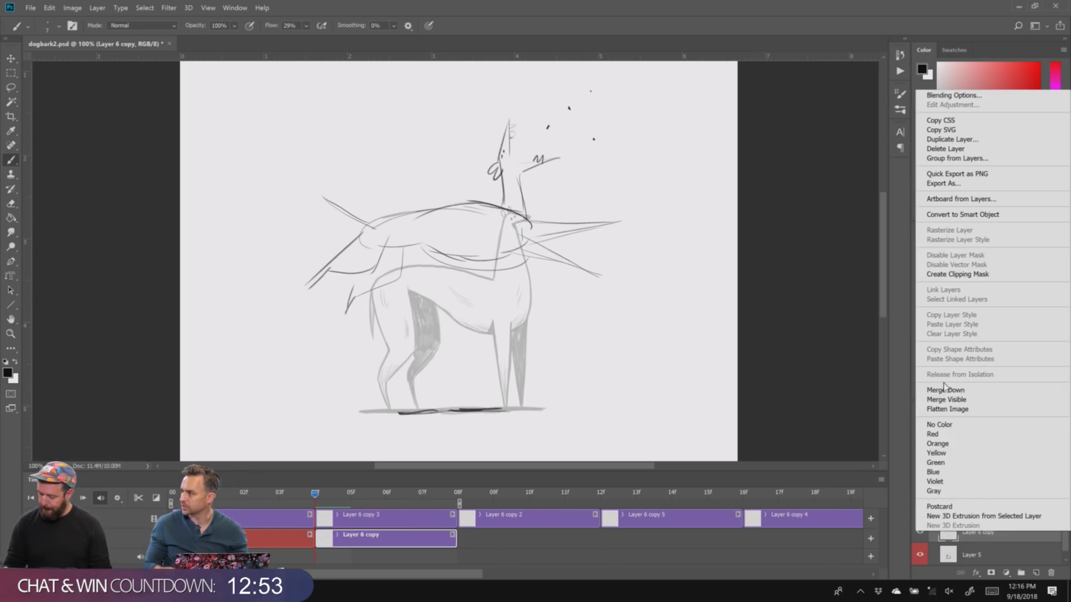
pyautogui.click(948, 454)
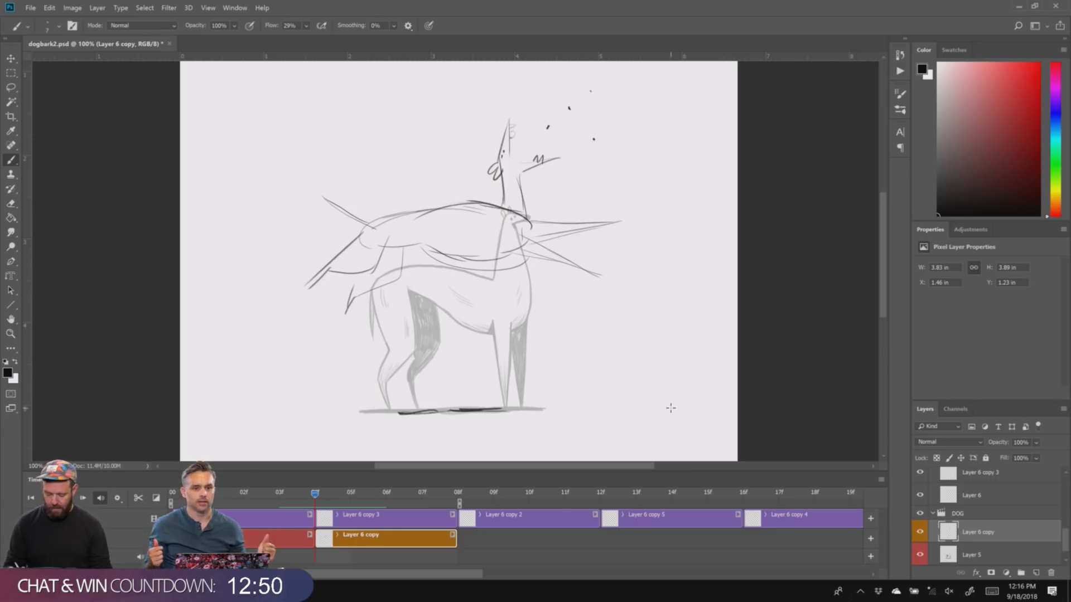
pyautogui.moveTo(518, 518); pyautogui.dragTo(326, 536)
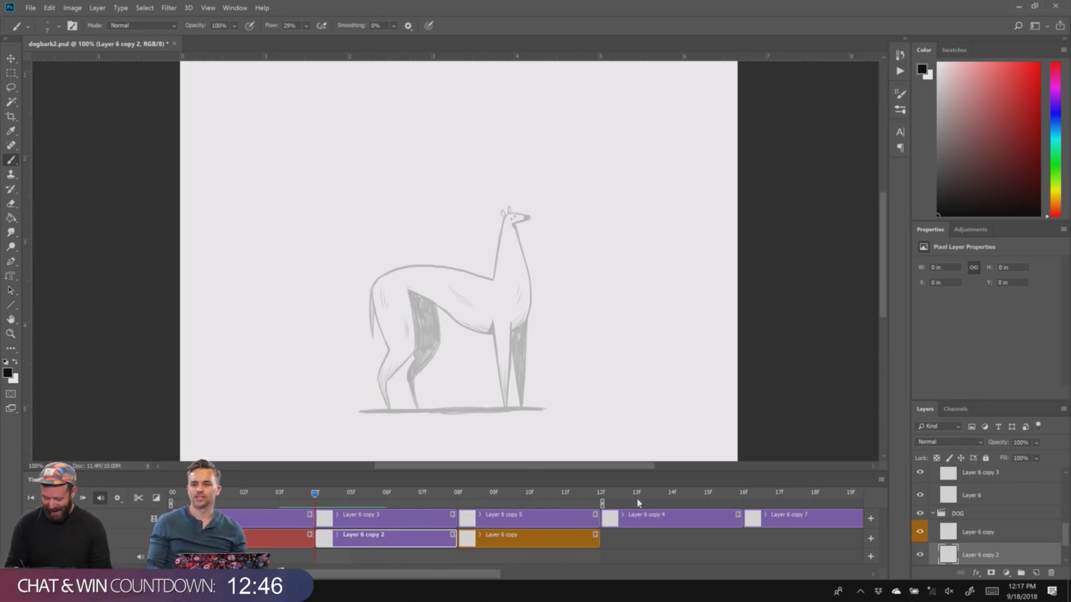
# - Compare the leaping pose at 08f with the blank in-between frame at 04f
pyautogui.click(464, 494)
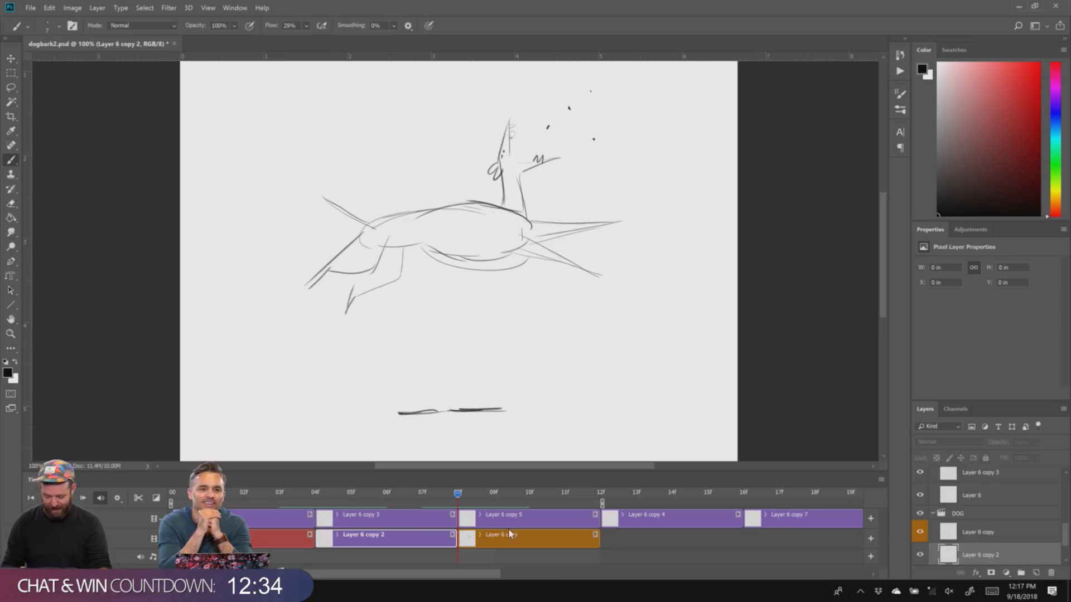
pyautogui.click(316, 497)
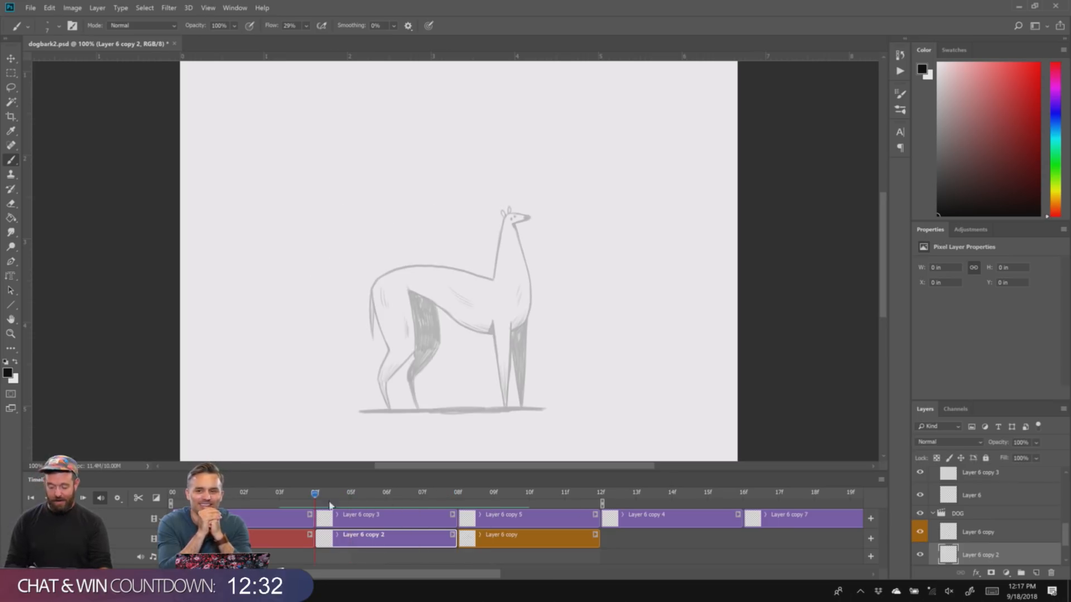
pyautogui.click(462, 494)
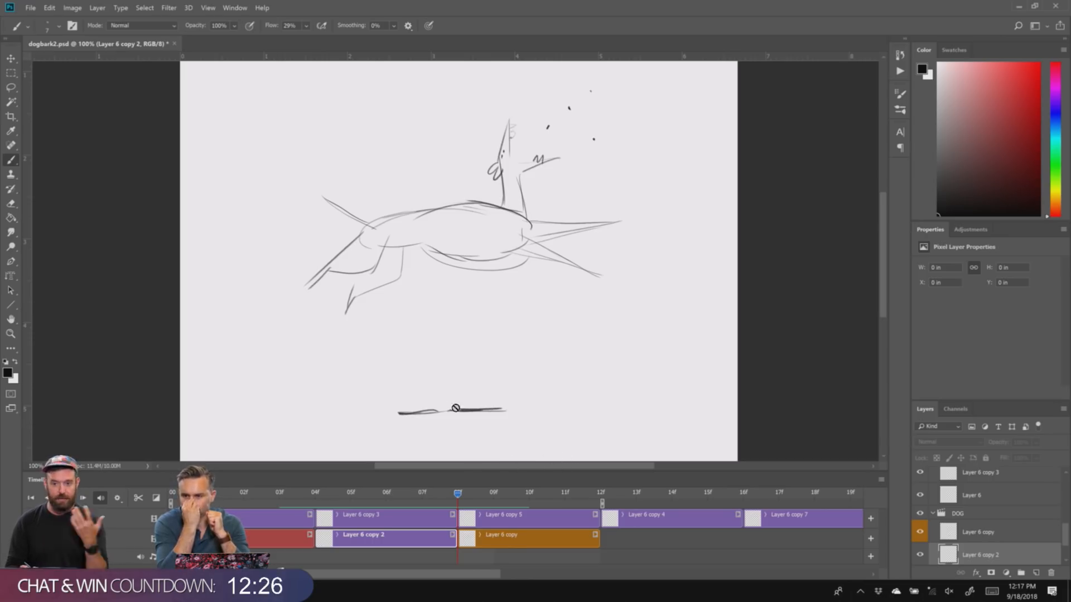
pyautogui.click(334, 494)
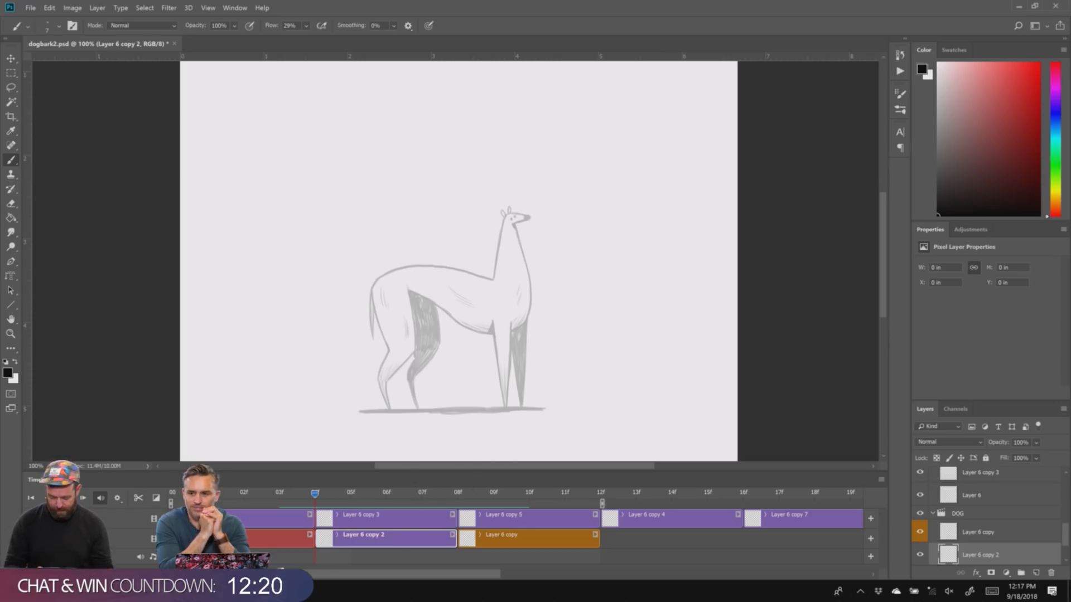
# - Increase the onion skin Frame Spacing so the drawings in both neighbouring clips serve as reference
pyautogui.press('F3')
pyautogui.doubleClick(685, 235)
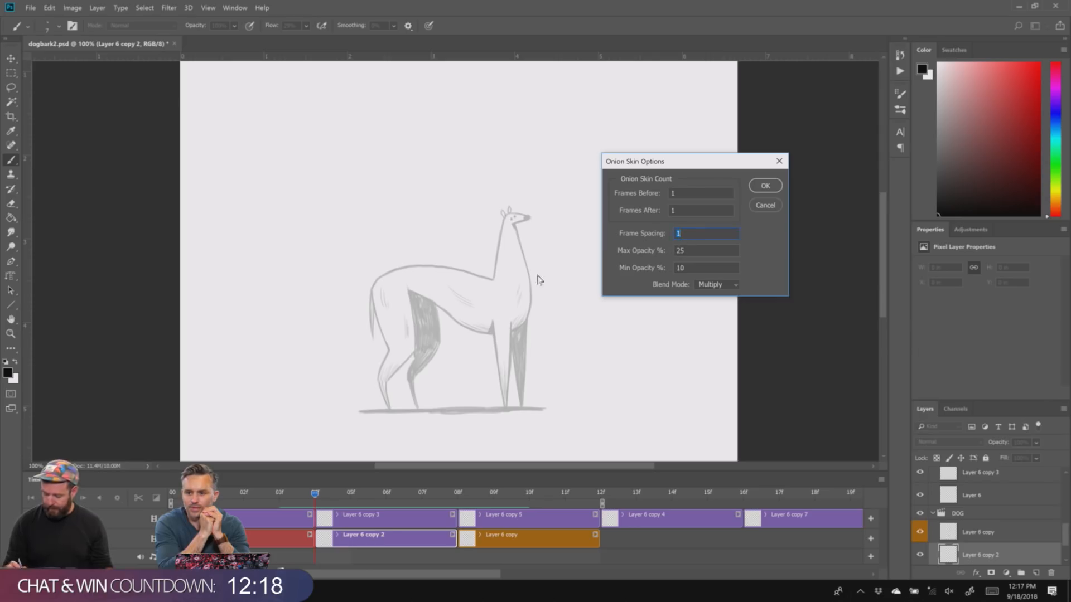
pyautogui.click(766, 186)
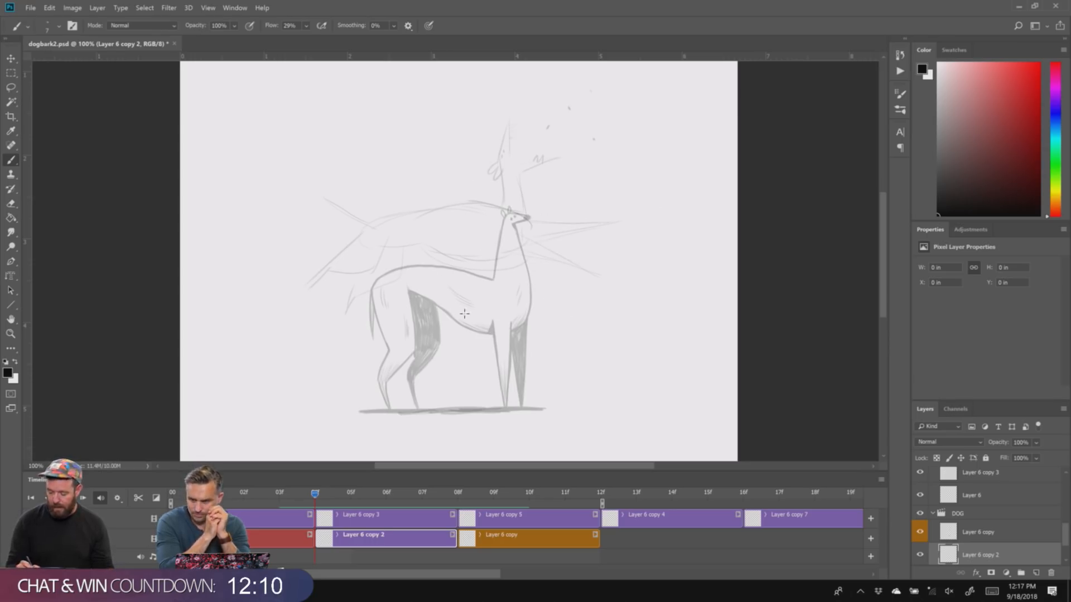
# - Sketch the anticipation pose on Layer 6 copy 2: lowered back, neck, chest, belly, tail and near hind leg
pyautogui.moveTo(387, 281); pyautogui.dragTo(469, 277)
pyautogui.moveTo(469, 280)
pyautogui.mouseDown()
pyautogui.moveTo(492, 289)
pyautogui.moveTo(504, 235)
pyautogui.moveTo(534, 238)
pyautogui.moveTo(533, 332)
pyautogui.moveTo(486, 341)
pyautogui.moveTo(441, 316)
pyautogui.moveTo(382, 388)
pyautogui.moveTo(390, 343)
pyautogui.moveTo(370, 312)
pyautogui.moveTo(377, 284)
pyautogui.moveTo(358, 352)
pyautogui.mouseUp()
pyautogui.moveTo(372, 297); pyautogui.dragTo(357, 343)
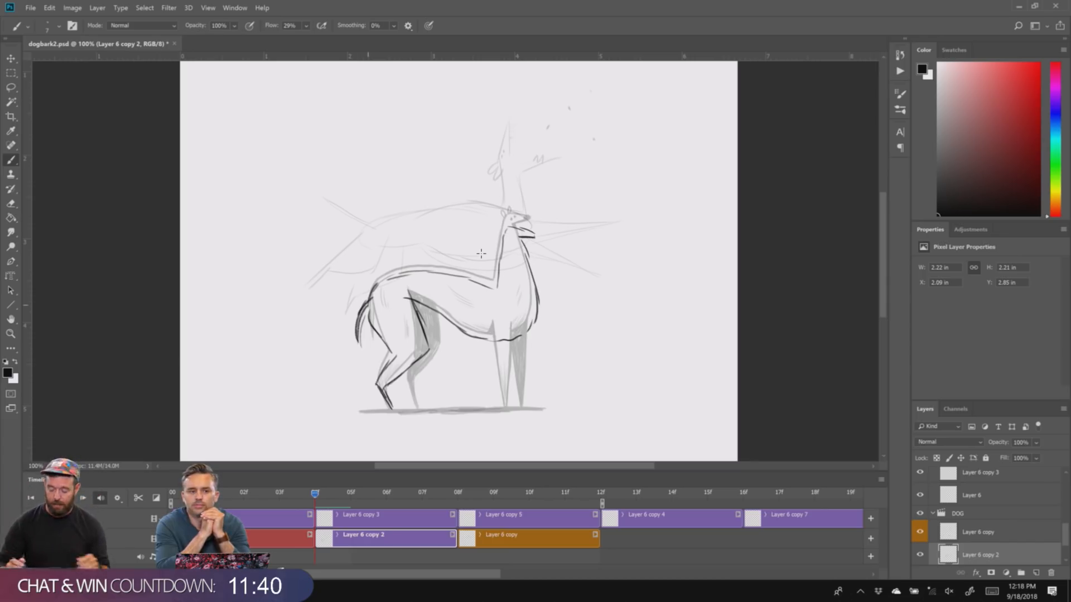
# - Add the front legs, far hind leg, ears and facial details to the anticipation pose
pyautogui.moveTo(488, 361)
pyautogui.mouseDown()
pyautogui.moveTo(490, 351)
pyautogui.moveTo(506, 405)
pyautogui.moveTo(510, 324)
pyautogui.moveTo(527, 372)
pyautogui.moveTo(515, 407)
pyautogui.mouseUp()
pyautogui.moveTo(439, 320)
pyautogui.mouseDown()
pyautogui.moveTo(449, 353)
pyautogui.moveTo(409, 382)
pyautogui.moveTo(419, 411)
pyautogui.mouseUp()
pyautogui.moveTo(401, 374); pyautogui.dragTo(404, 378)
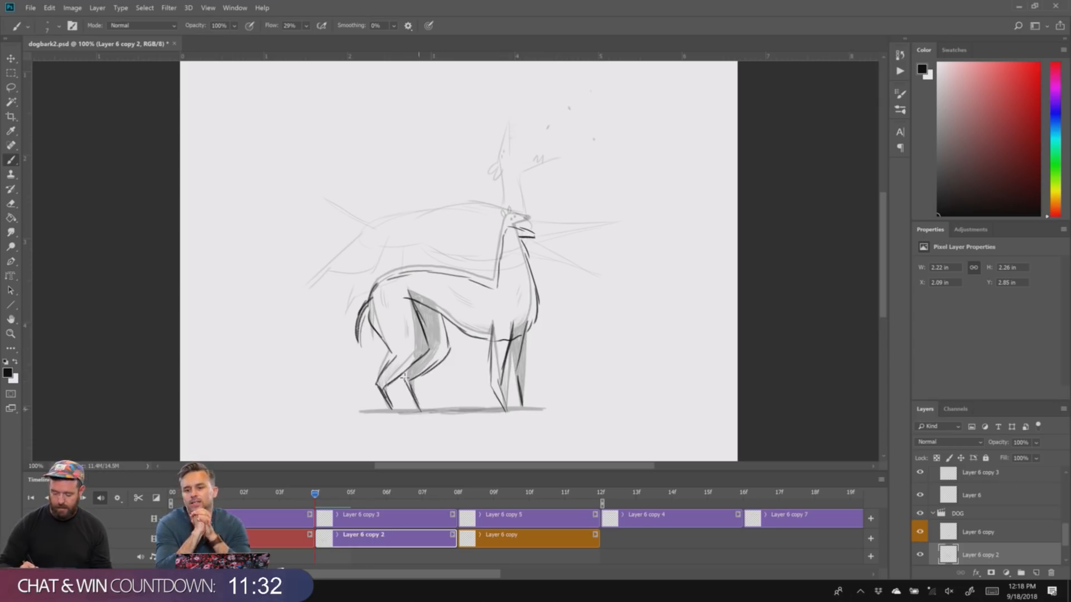
pyautogui.moveTo(504, 217); pyautogui.dragTo(507, 224)
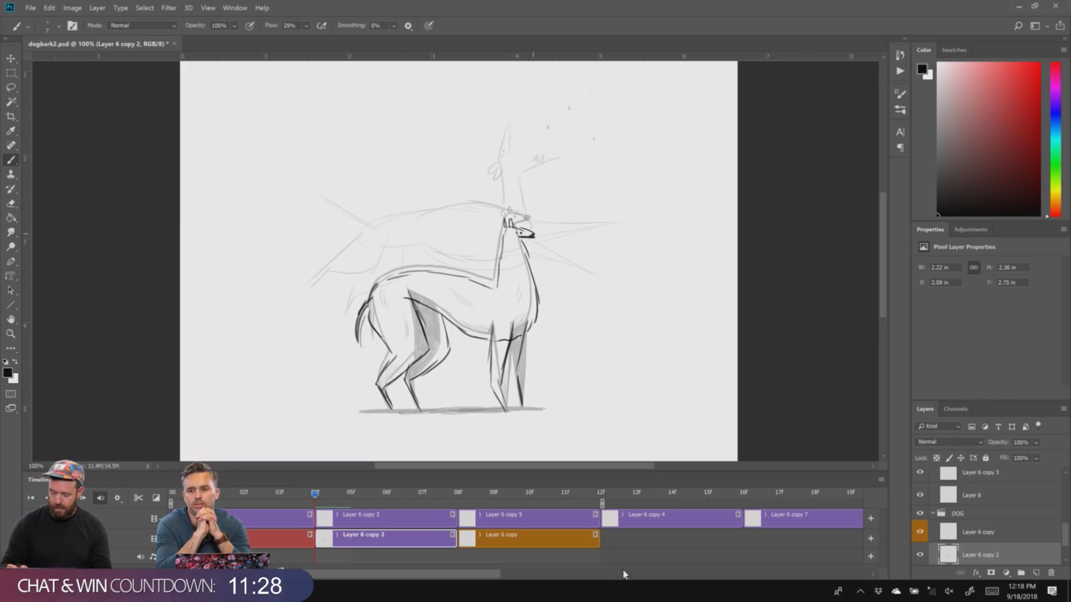
# - Move the blank Layer 6 copy 5 clip in front of the orange leaping clip and place the playhead at 08f
pyautogui.moveTo(503, 517); pyautogui.dragTo(464, 537)
pyautogui.click(489, 492)
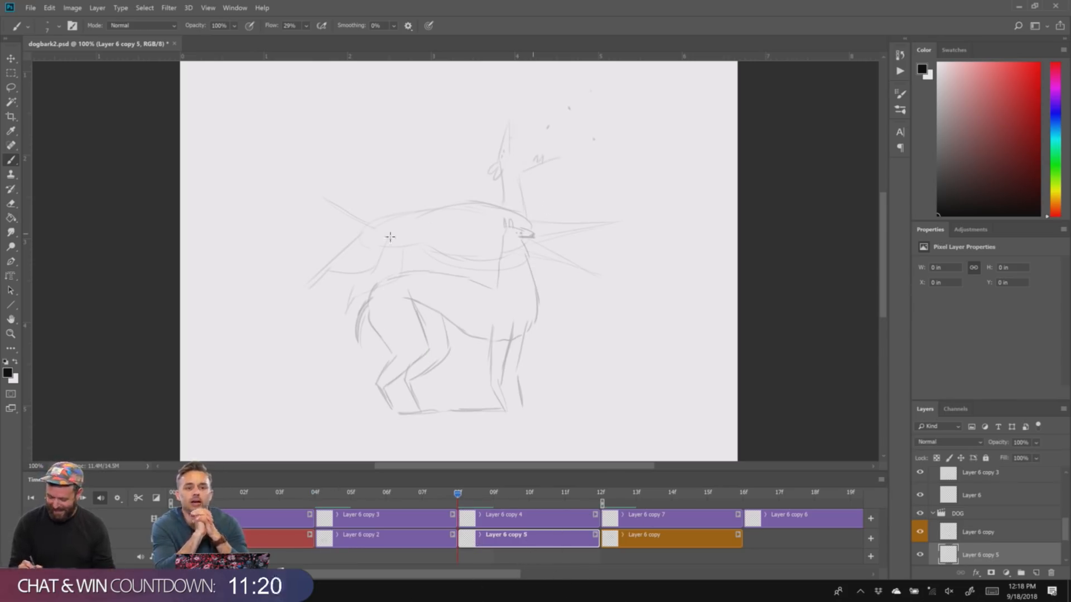
# - Sketch the arched back line on Layer 6 copy 5 and undo the strokes running down past the rump
pyautogui.moveTo(437, 214); pyautogui.dragTo(394, 224)
pyautogui.moveTo(415, 217)
pyautogui.mouseDown()
pyautogui.moveTo(388, 232)
pyautogui.moveTo(355, 293)
pyautogui.mouseUp()
pyautogui.moveTo(361, 253); pyautogui.dragTo(358, 307)
pyautogui.hotkey('ctrl', 'z')
pyautogui.hotkey('ctrl', 'alt', 'z')
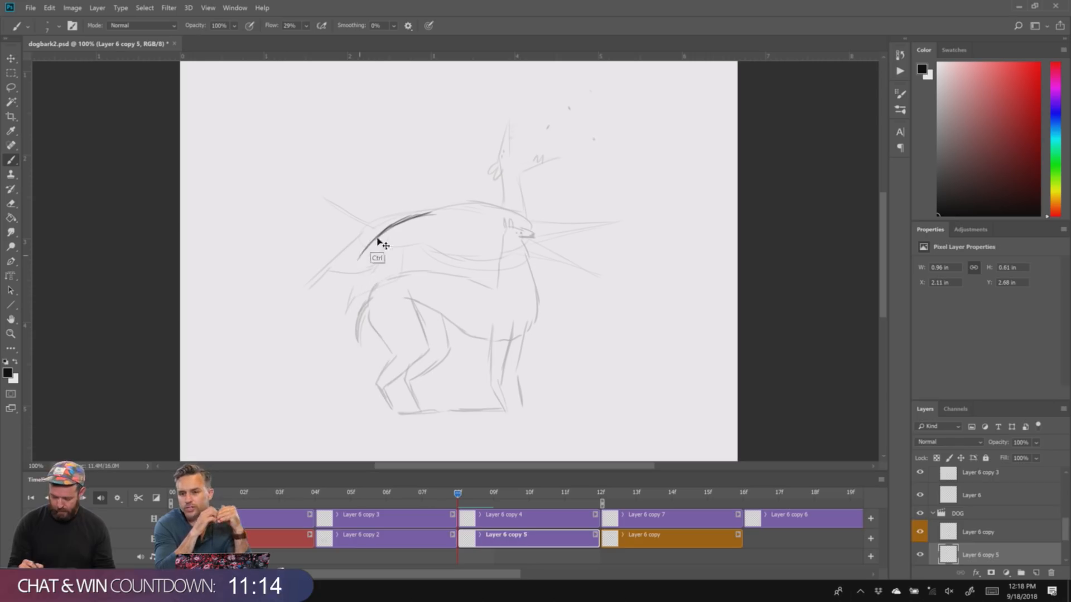
pyautogui.hotkey('ctrl', 'alt', 'z')
# - Sketch the rump, the stretched near hind leg and a tail hanging straight down behind it
pyautogui.moveTo(381, 234)
pyautogui.mouseDown()
pyautogui.moveTo(365, 273)
pyautogui.moveTo(376, 314)
pyautogui.mouseUp()
pyautogui.moveTo(400, 249)
pyautogui.mouseDown()
pyautogui.moveTo(410, 299)
pyautogui.moveTo(382, 368)
pyautogui.mouseUp()
pyautogui.moveTo(377, 323); pyautogui.dragTo(385, 385)
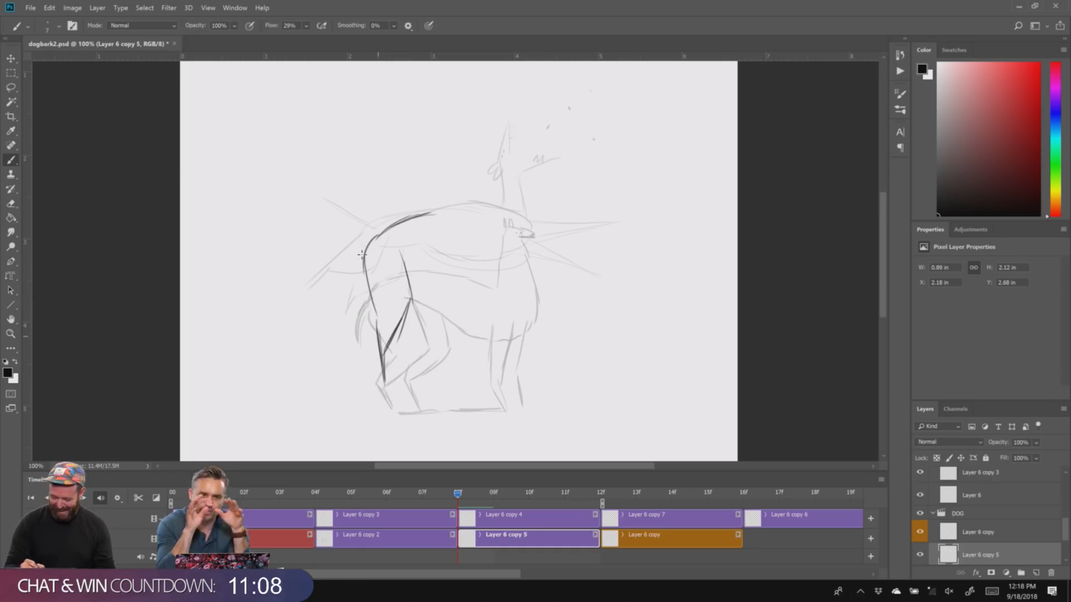
pyautogui.moveTo(362, 255); pyautogui.dragTo(366, 326)
pyautogui.moveTo(365, 288); pyautogui.dragTo(367, 335)
pyautogui.moveTo(365, 265); pyautogui.dragTo(368, 335)
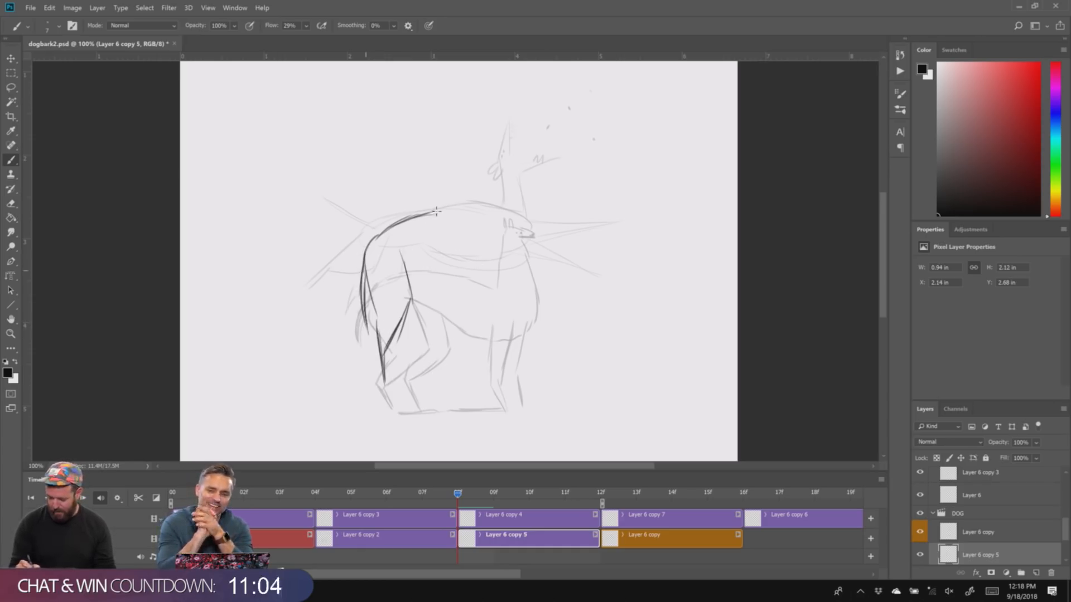
# - Sketch the shoulder curve, the far hind leg and the belly and chest lines of the rising pose
pyautogui.moveTo(483, 218)
pyautogui.mouseDown()
pyautogui.moveTo(516, 243)
pyautogui.moveTo(489, 226)
pyautogui.moveTo(515, 259)
pyautogui.mouseUp()
pyautogui.moveTo(432, 254); pyautogui.dragTo(438, 310)
pyautogui.moveTo(439, 303); pyautogui.dragTo(409, 377)
pyautogui.moveTo(408, 325); pyautogui.dragTo(406, 363)
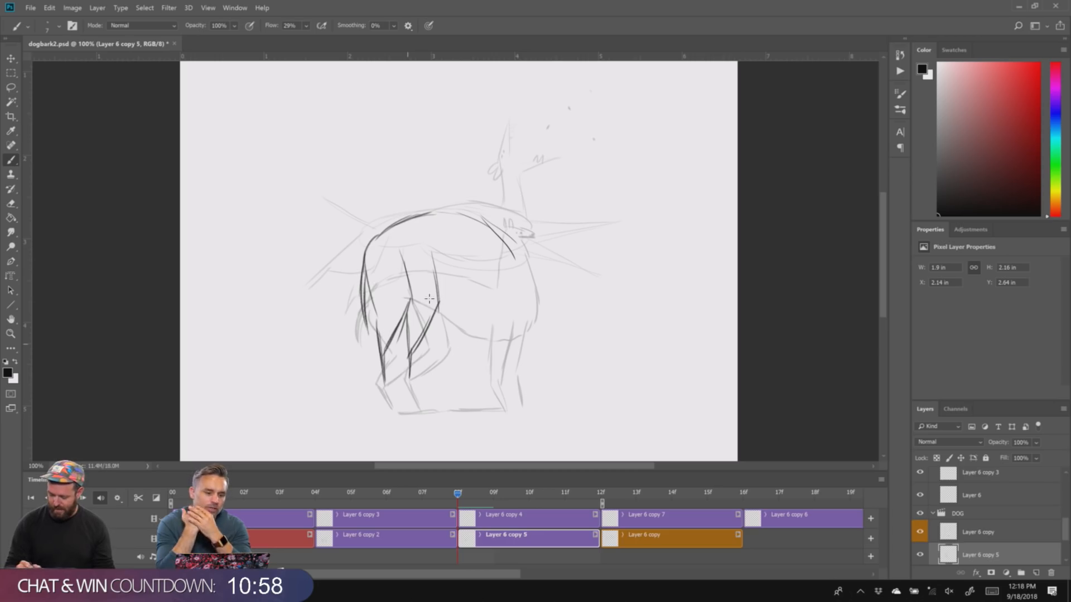
pyautogui.moveTo(409, 254); pyautogui.dragTo(430, 256)
pyautogui.moveTo(494, 259); pyautogui.dragTo(501, 270)
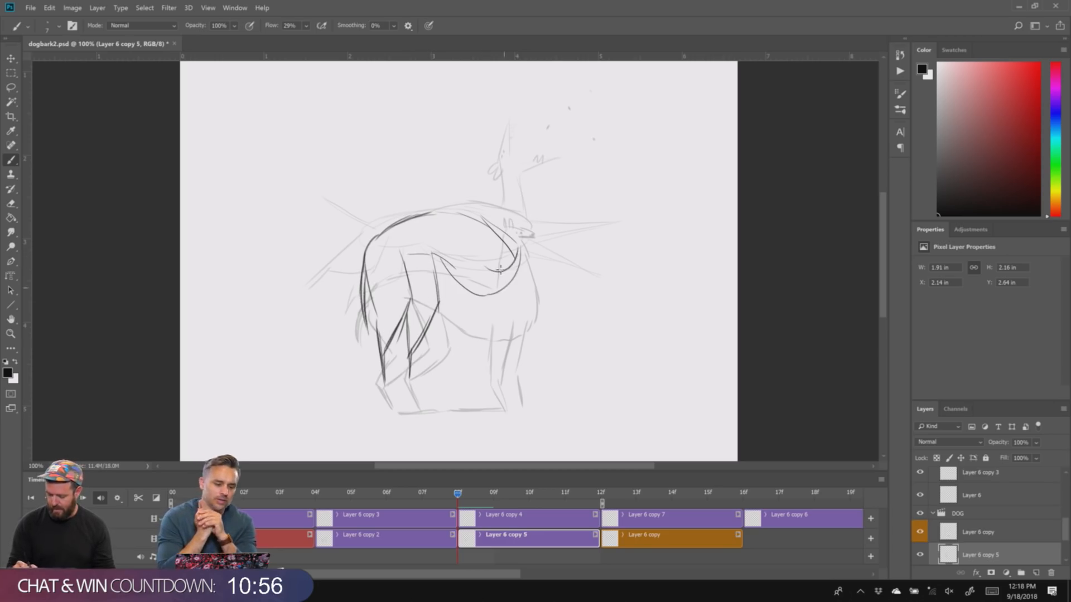
# - Undo the first neck strokes, then sketch a neck stretched forward with the head pointing down
pyautogui.moveTo(491, 230); pyautogui.dragTo(534, 222)
pyautogui.hotkey('ctrl', 'alt', 'z')
pyautogui.hotkey('ctrl', 'alt', 'z')
pyautogui.moveTo(516, 221)
pyautogui.mouseDown()
pyautogui.moveTo(551, 216)
pyautogui.moveTo(567, 231)
pyautogui.mouseUp()
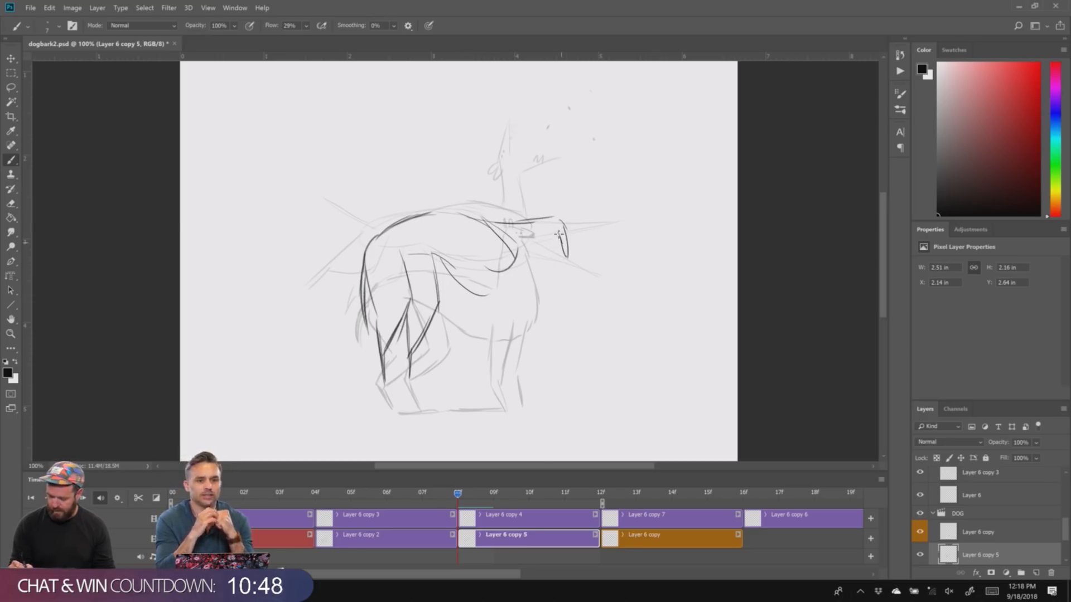
pyautogui.moveTo(548, 236); pyautogui.dragTo(511, 257)
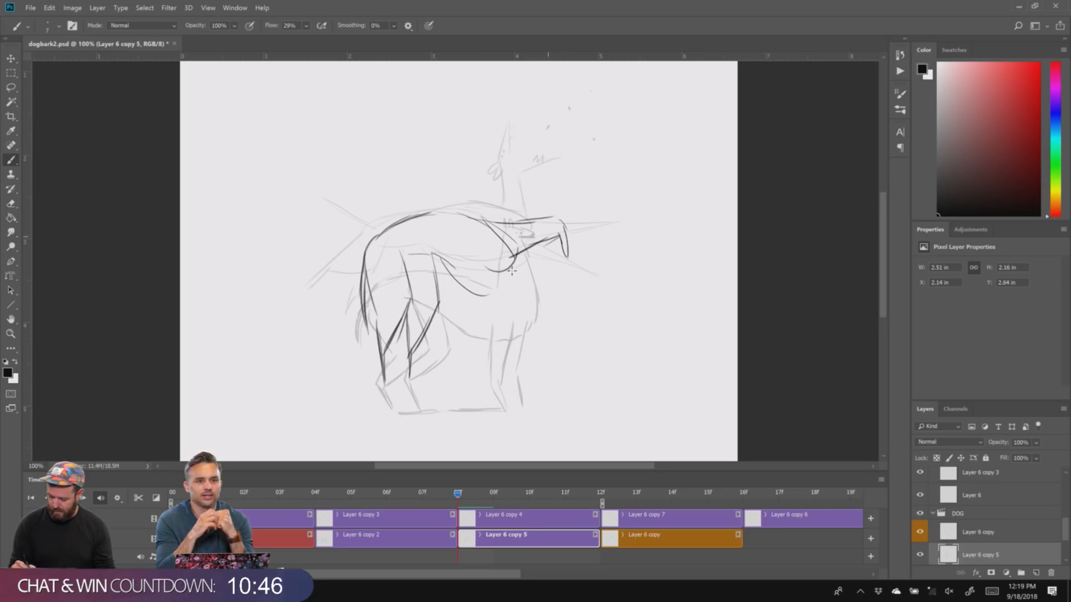
# - Sketch the two front legs hanging straight down from the chest
pyautogui.rightClick(492, 315)
pyautogui.click(485, 279)
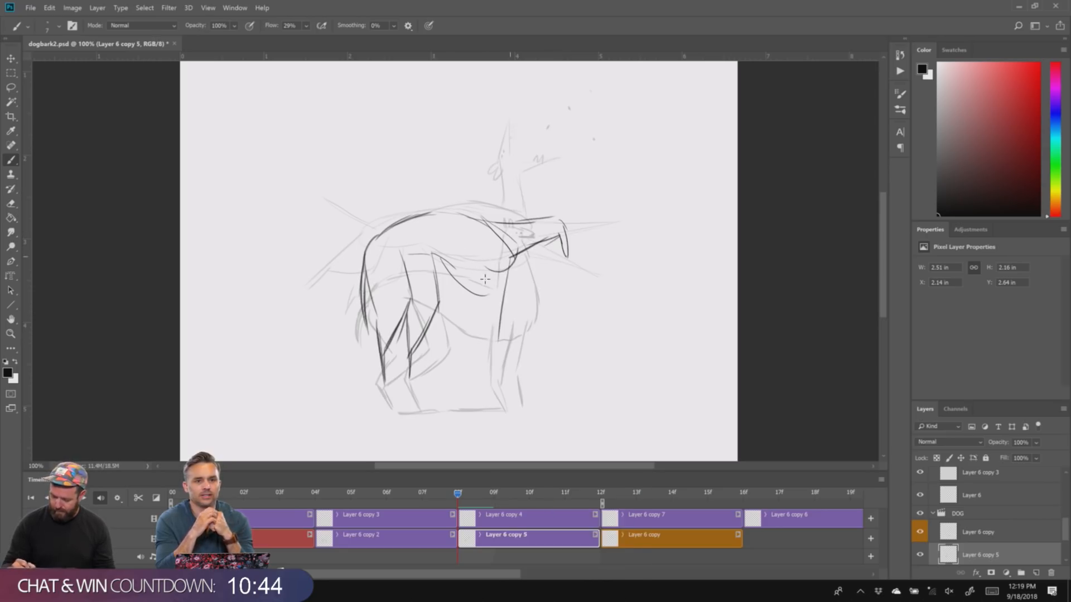
pyautogui.moveTo(504, 265)
pyautogui.mouseDown()
pyautogui.moveTo(493, 365)
pyautogui.moveTo(491, 357)
pyautogui.moveTo(495, 374)
pyautogui.moveTo(513, 322)
pyautogui.moveTo(511, 365)
pyautogui.mouseUp()
pyautogui.moveTo(512, 277); pyautogui.dragTo(504, 356)
pyautogui.moveTo(512, 304); pyautogui.dragTo(504, 353)
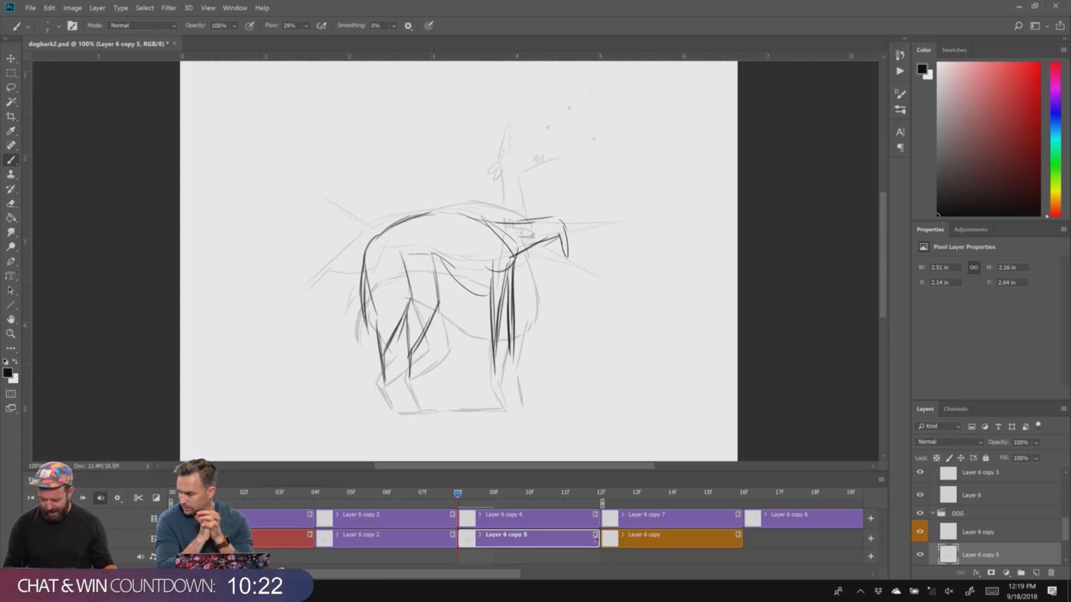
# - Trim the Layer 6 copy 5 clip to end at 10f and select the Layer 6 copy 2 clip
pyautogui.moveTo(597, 545); pyautogui.dragTo(528, 547)
pyautogui.moveTo(456, 541)
pyautogui.mouseDown()
pyautogui.moveTo(375, 550)
pyautogui.moveTo(456, 544)
pyautogui.mouseUp()
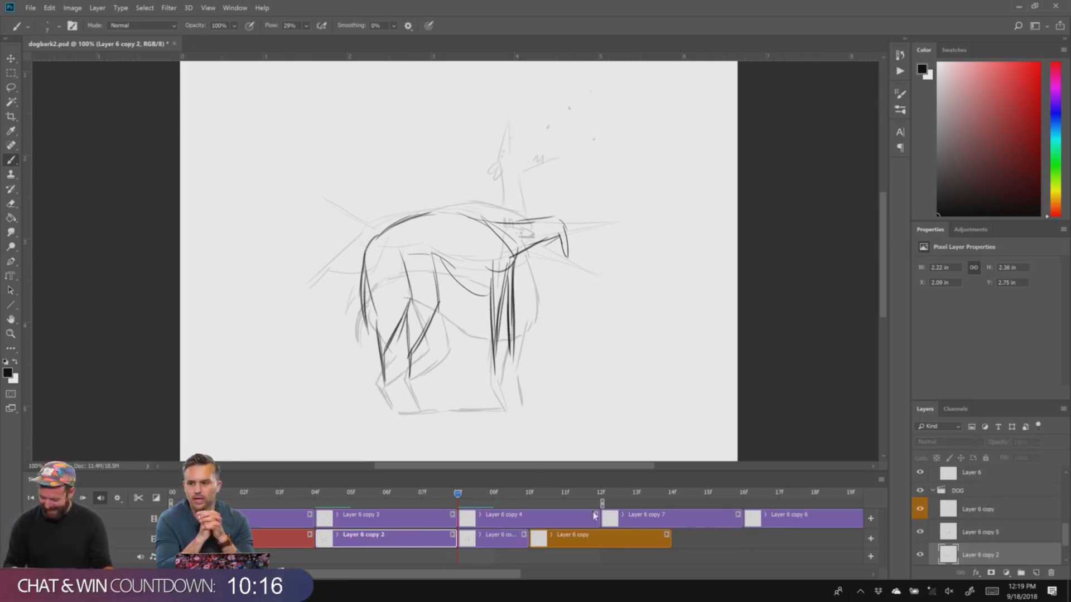
# - Extend the work area to 14f, lengthen the Layer 6 copy 5 clip to end at 12f, and play back the timing
pyautogui.moveTo(603, 504); pyautogui.dragTo(672, 504)
pyautogui.press('space')
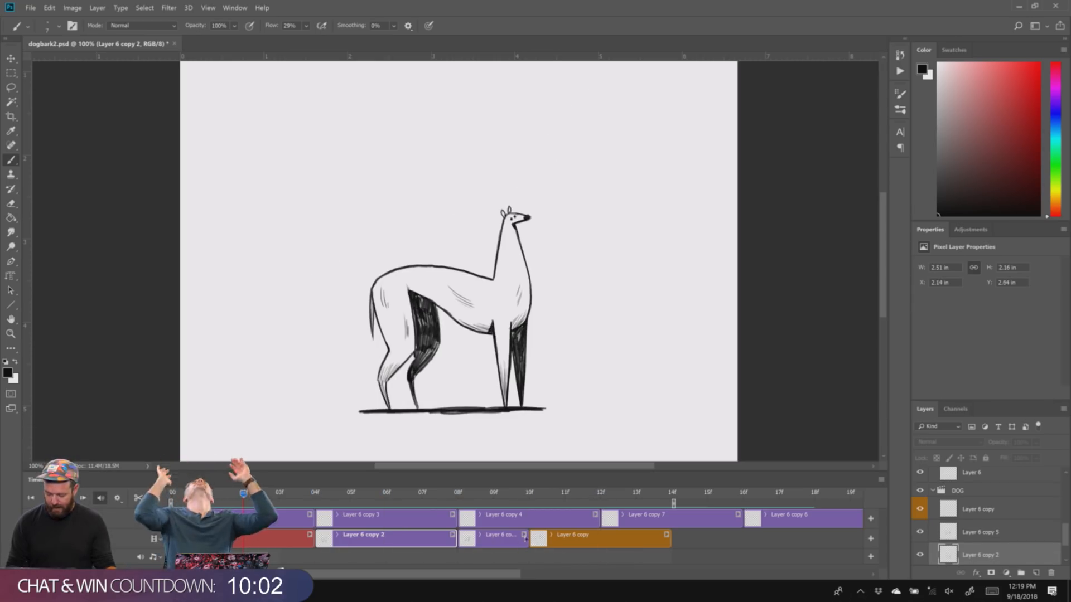
pyautogui.moveTo(526, 540); pyautogui.dragTo(600, 540)
pyautogui.press('space')
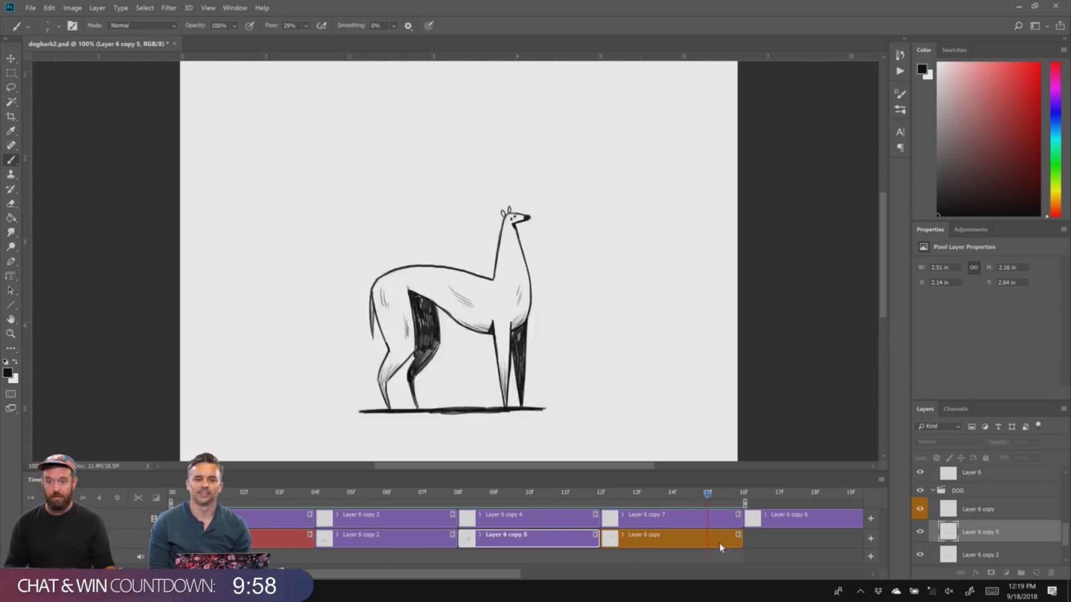
pyautogui.press('space')
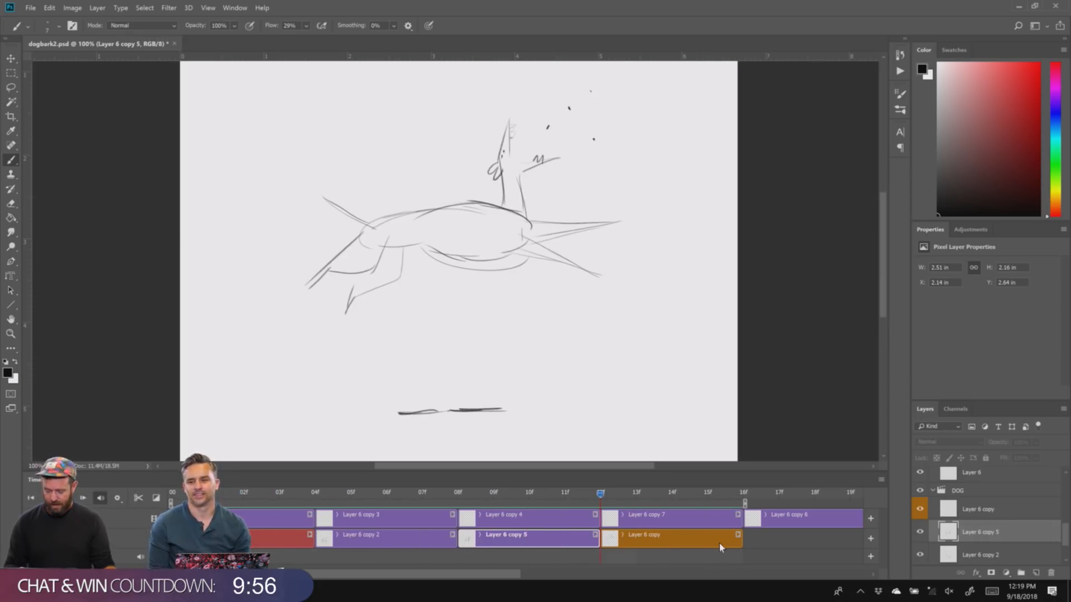
# - Select the Layer 6 copy 2 clip at 4f and set the onion skin to show 2 frames after
pyautogui.click(407, 541)
pyautogui.click(330, 495)
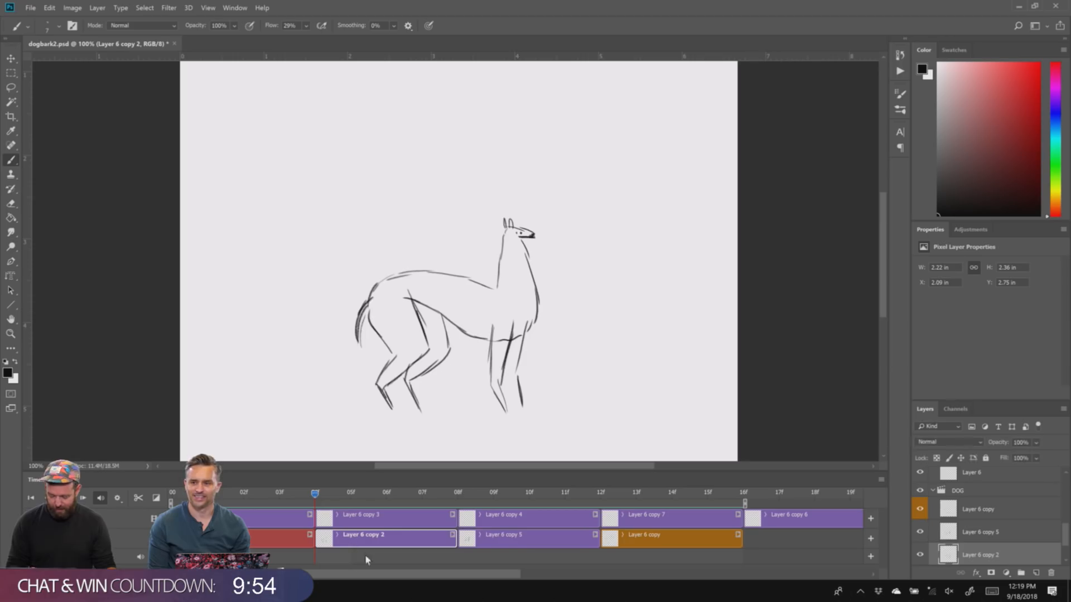
pyautogui.press('F3')
pyautogui.moveTo(677, 210); pyautogui.dragTo(600, 232)
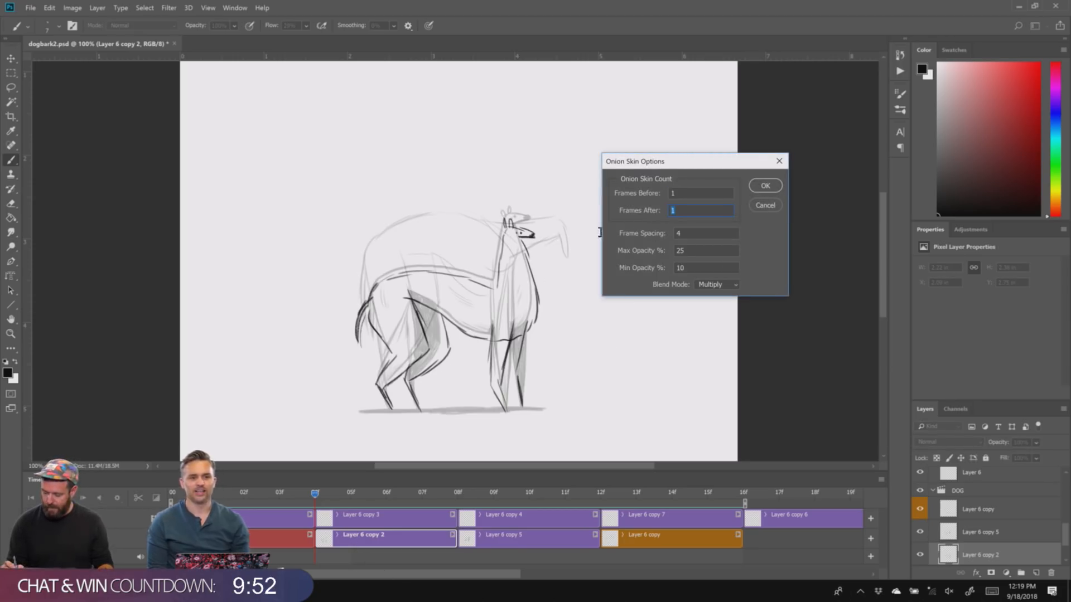
pyautogui.write('2')
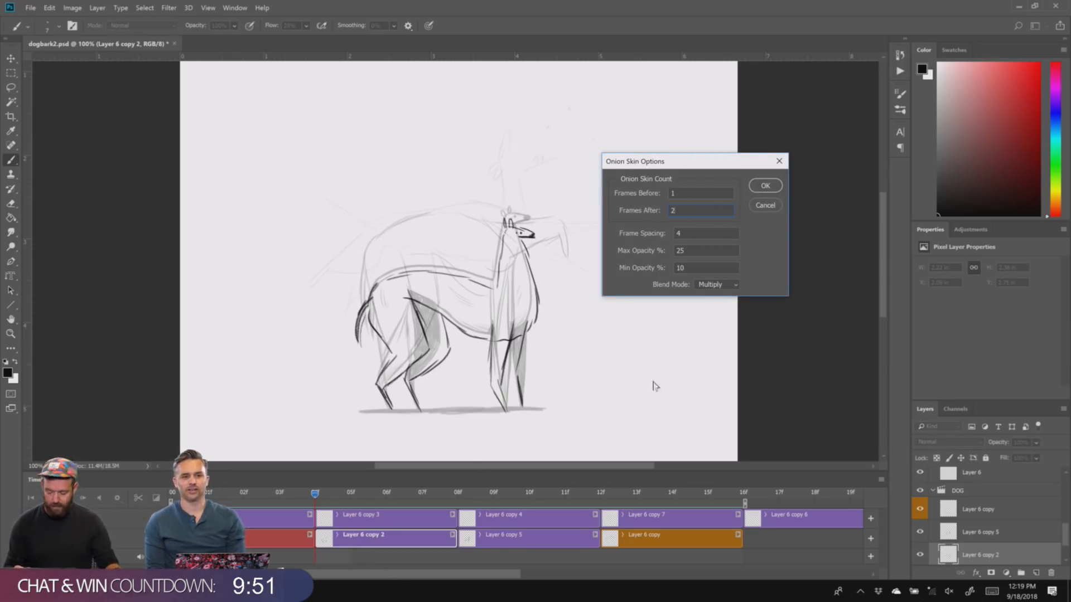
pyautogui.doubleClick(689, 233)
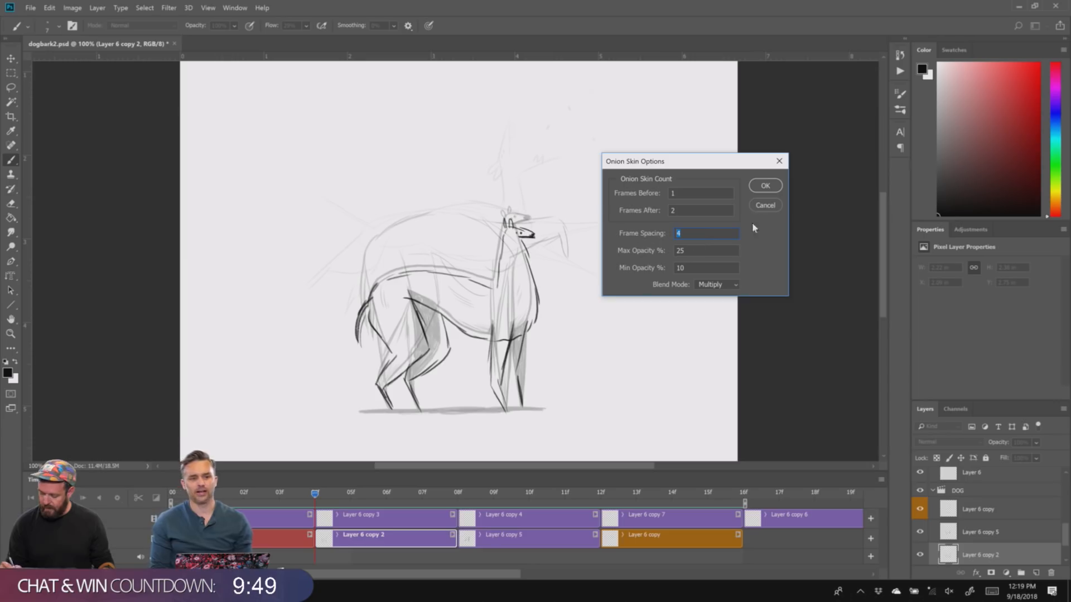
pyautogui.click(763, 186)
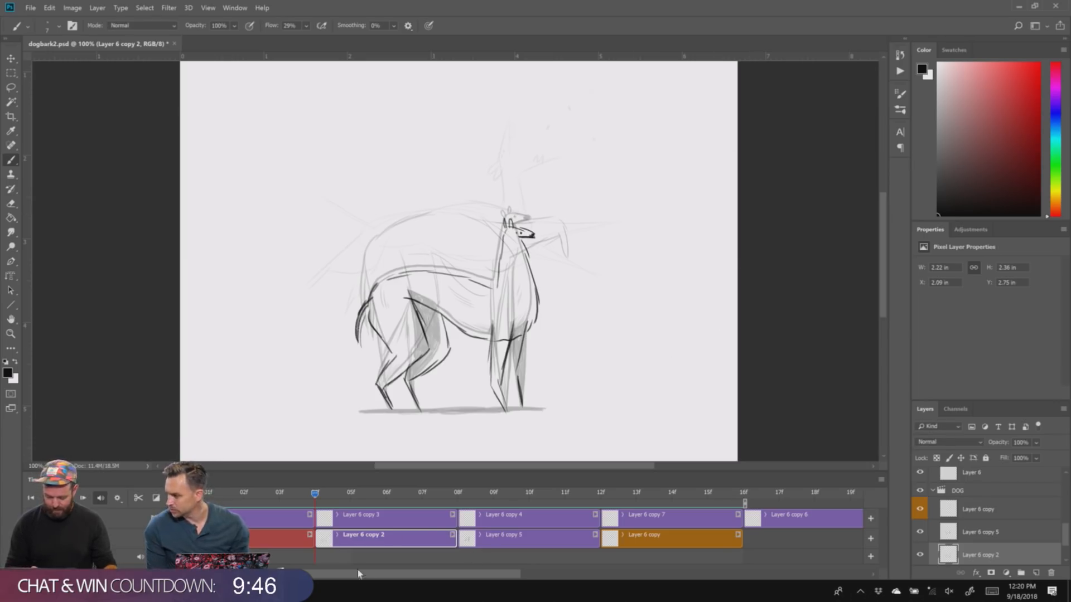
# - Clear the Layer 6 copy 2 drawing and sketch a lowered, arched back with a sharply bent hind leg
pyautogui.hotkey('ctrl', 'a')
pyautogui.press('Delete')
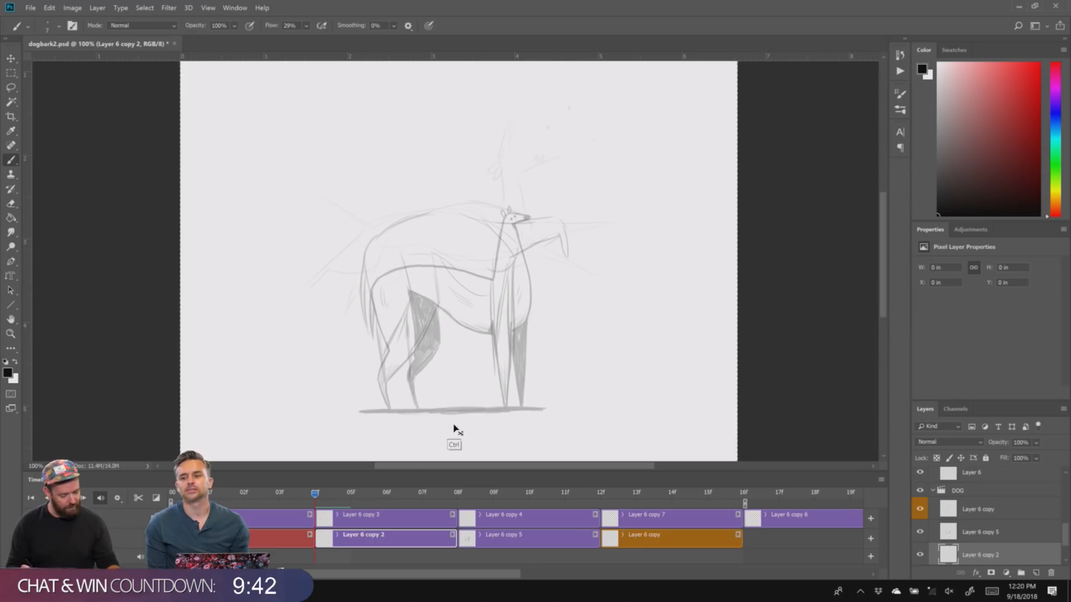
pyautogui.press('capslock')
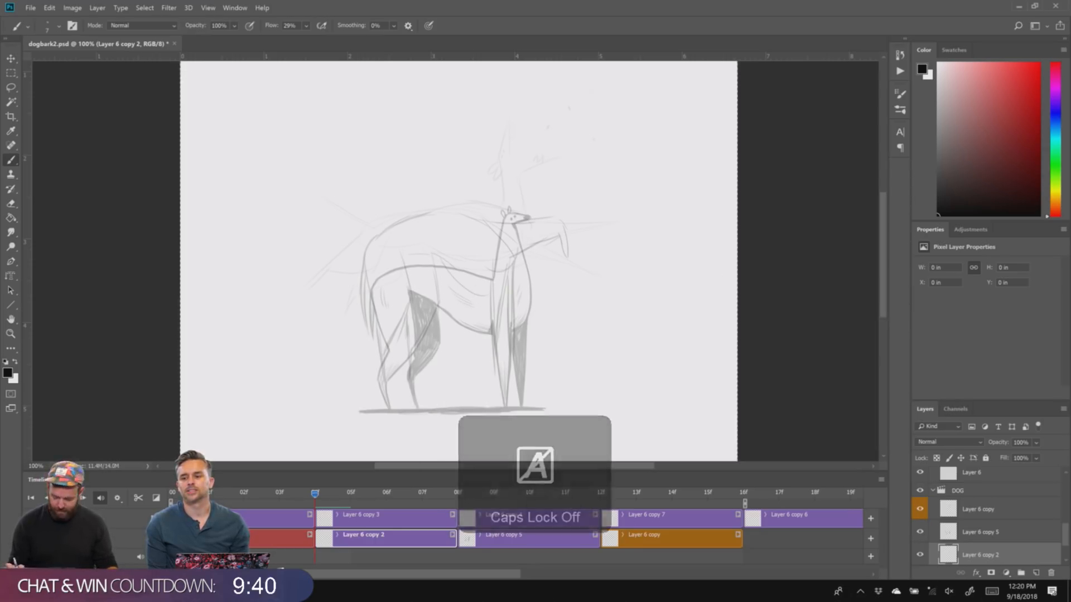
pyautogui.moveTo(502, 303)
pyautogui.mouseDown()
pyautogui.moveTo(422, 280)
pyautogui.moveTo(381, 289)
pyautogui.moveTo(385, 338)
pyautogui.moveTo(373, 330)
pyautogui.moveTo(405, 359)
pyautogui.moveTo(371, 377)
pyautogui.moveTo(387, 406)
pyautogui.moveTo(425, 343)
pyautogui.mouseUp()
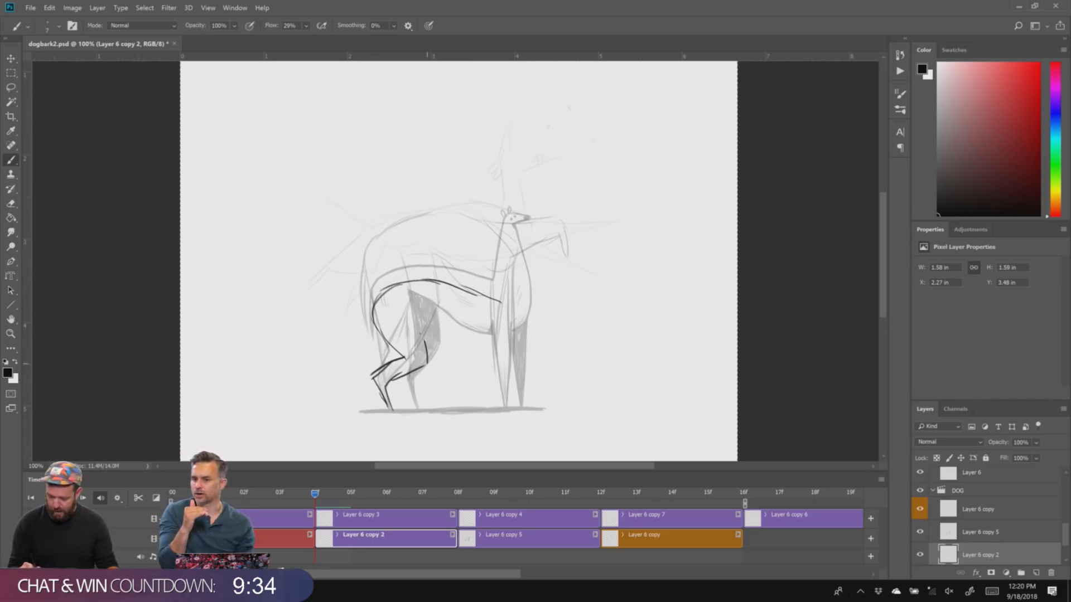
# - Enlarge the layer list, then sketch the crouching dog's belly, chest and bent front legs
pyautogui.scroll(-1, 1066, 544)
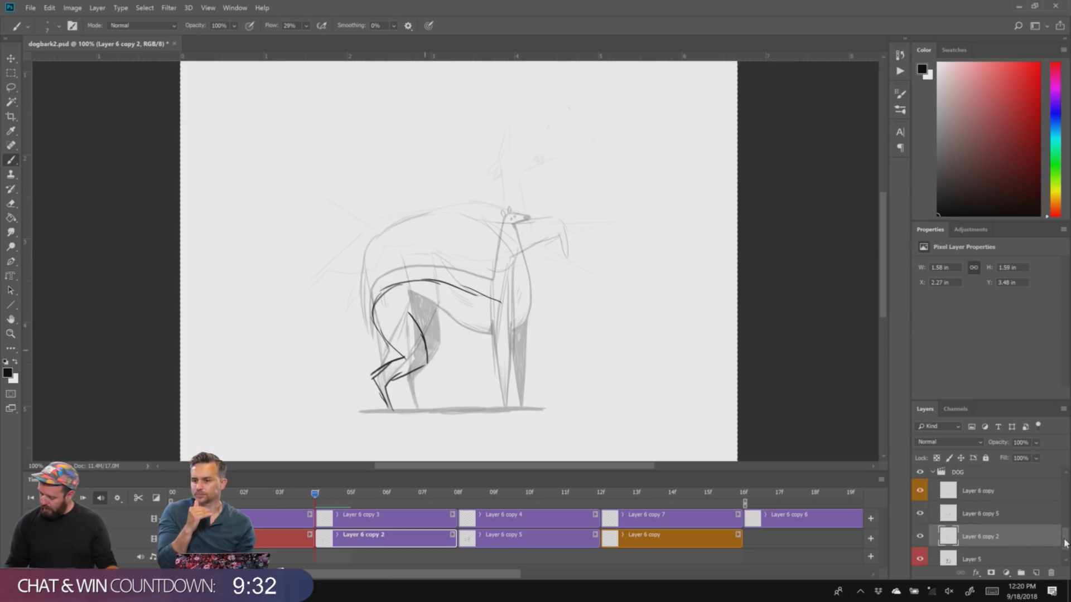
pyautogui.moveTo(982, 401); pyautogui.dragTo(988, 272)
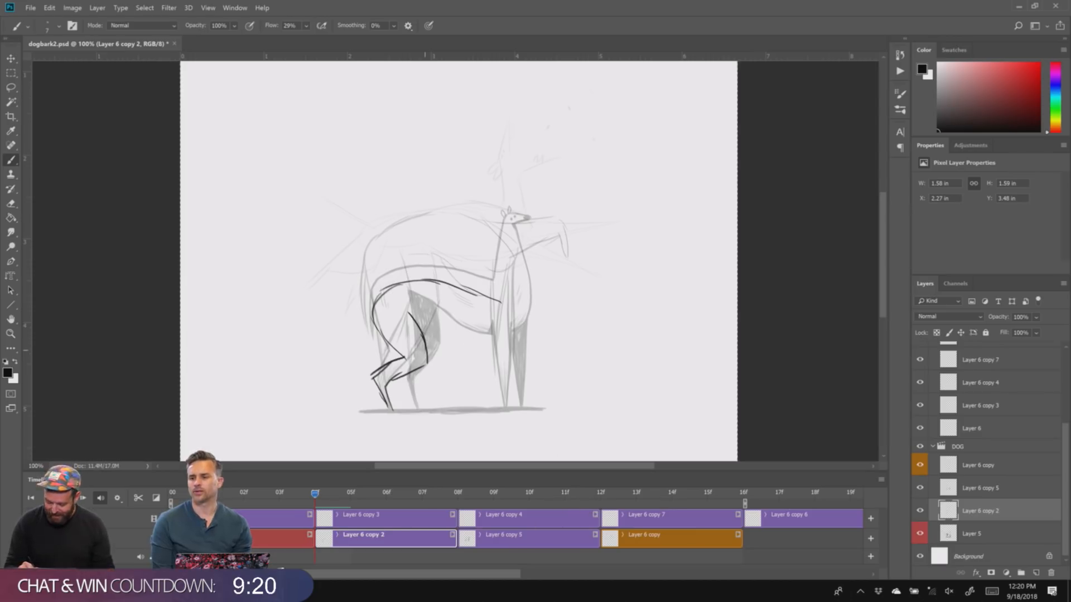
pyautogui.moveTo(415, 322); pyautogui.dragTo(448, 345)
pyautogui.moveTo(450, 346)
pyautogui.mouseDown()
pyautogui.moveTo(501, 356)
pyautogui.moveTo(513, 323)
pyautogui.mouseUp()
pyautogui.moveTo(504, 354)
pyautogui.mouseDown()
pyautogui.moveTo(511, 314)
pyautogui.moveTo(478, 377)
pyautogui.moveTo(504, 413)
pyautogui.mouseUp()
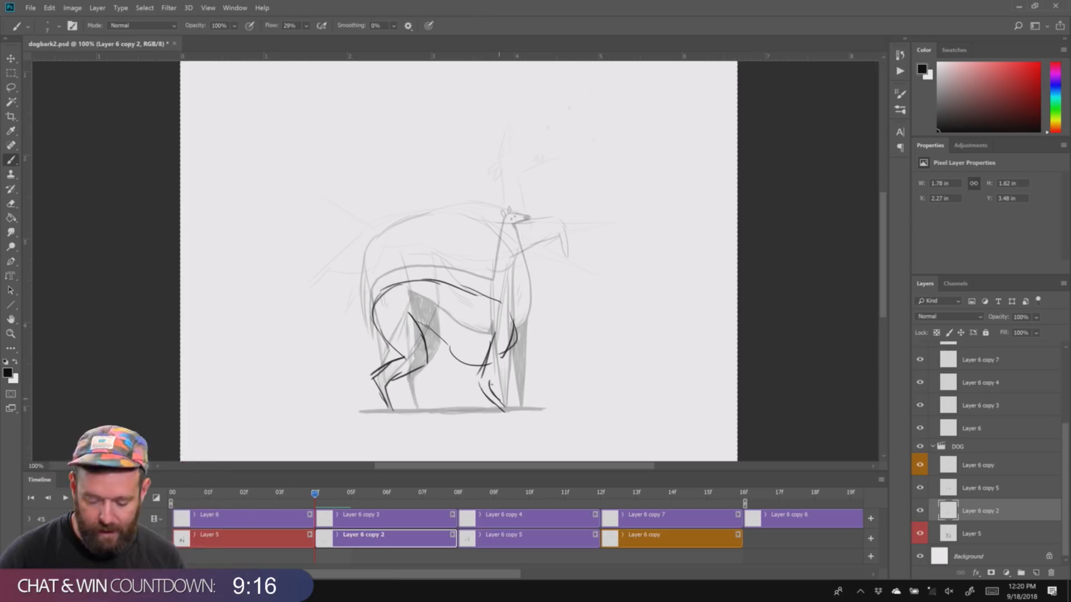
pyautogui.moveTo(509, 353)
pyautogui.mouseDown()
pyautogui.moveTo(489, 385)
pyautogui.moveTo(524, 404)
pyautogui.mouseUp()
# - Add an upright neck, small head and curved tail to the crouch on Layer 6 copy 2, then play the animation
pyautogui.click(957, 445)
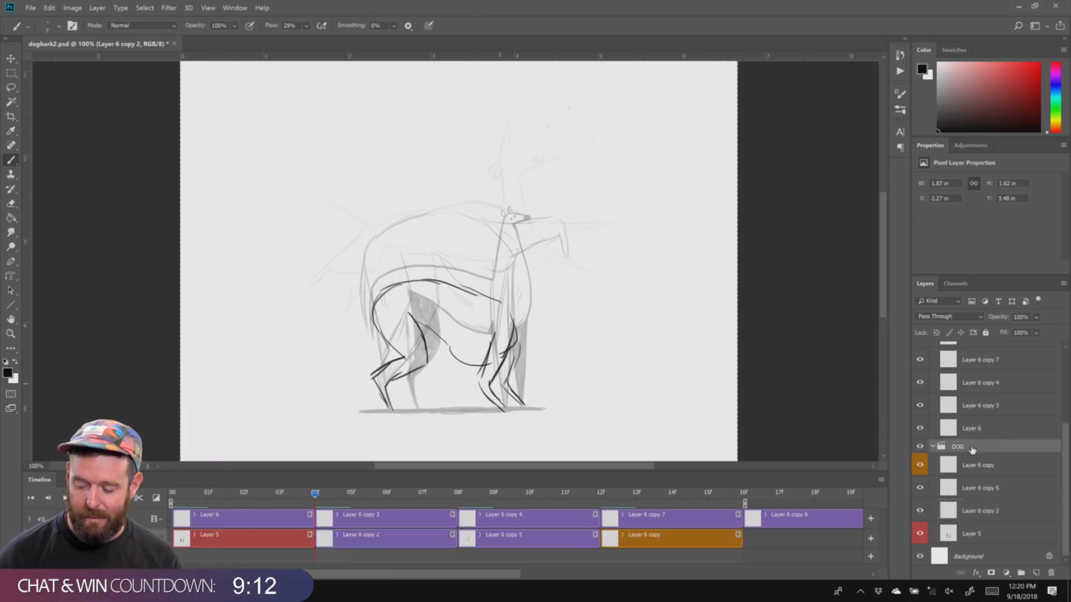
pyautogui.click(360, 537)
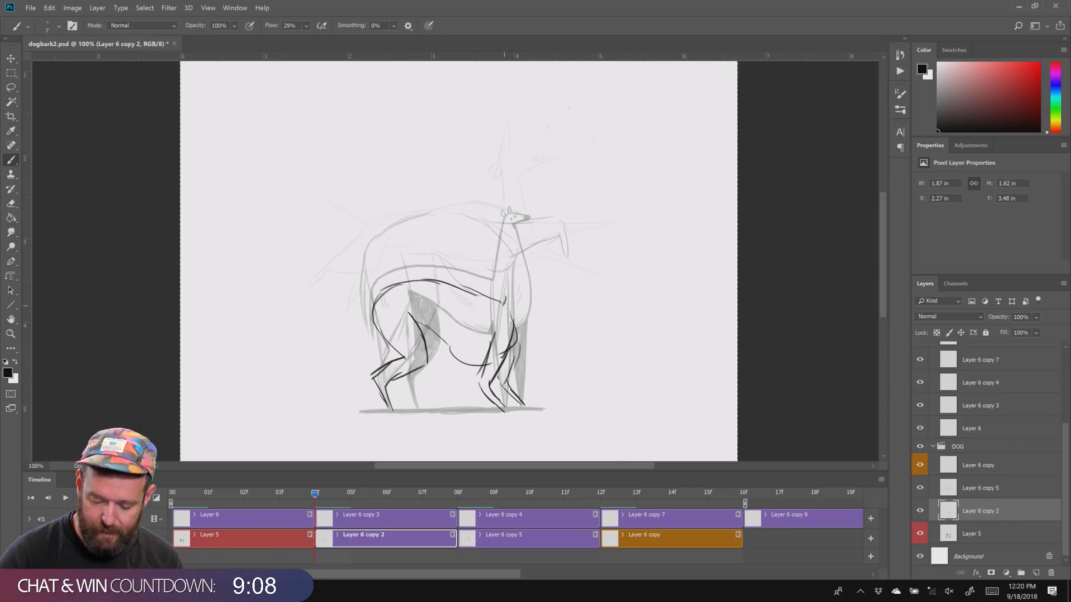
pyautogui.moveTo(505, 303)
pyautogui.mouseDown()
pyautogui.moveTo(511, 260)
pyautogui.moveTo(528, 251)
pyautogui.mouseUp()
pyautogui.moveTo(529, 251)
pyautogui.mouseDown()
pyautogui.moveTo(519, 266)
pyautogui.moveTo(525, 348)
pyautogui.mouseUp()
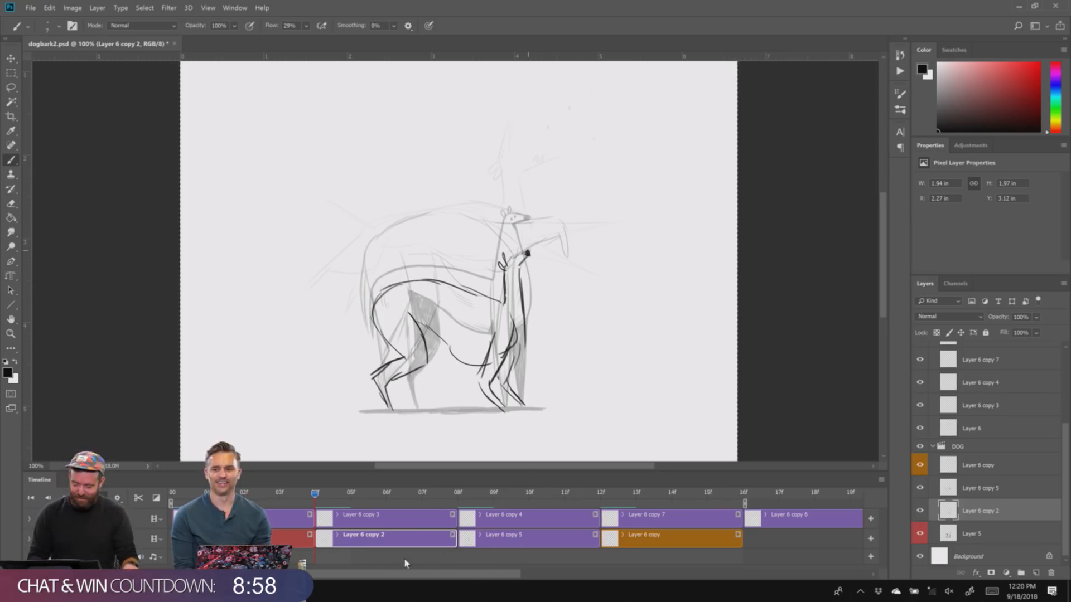
pyautogui.moveTo(370, 301); pyautogui.dragTo(354, 335)
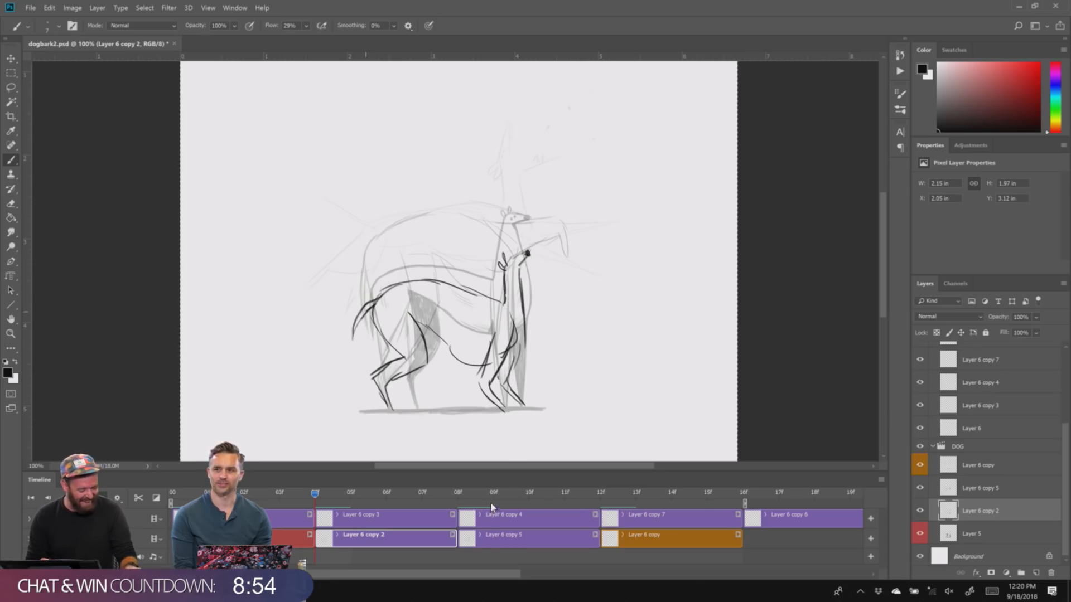
pyautogui.press('space')
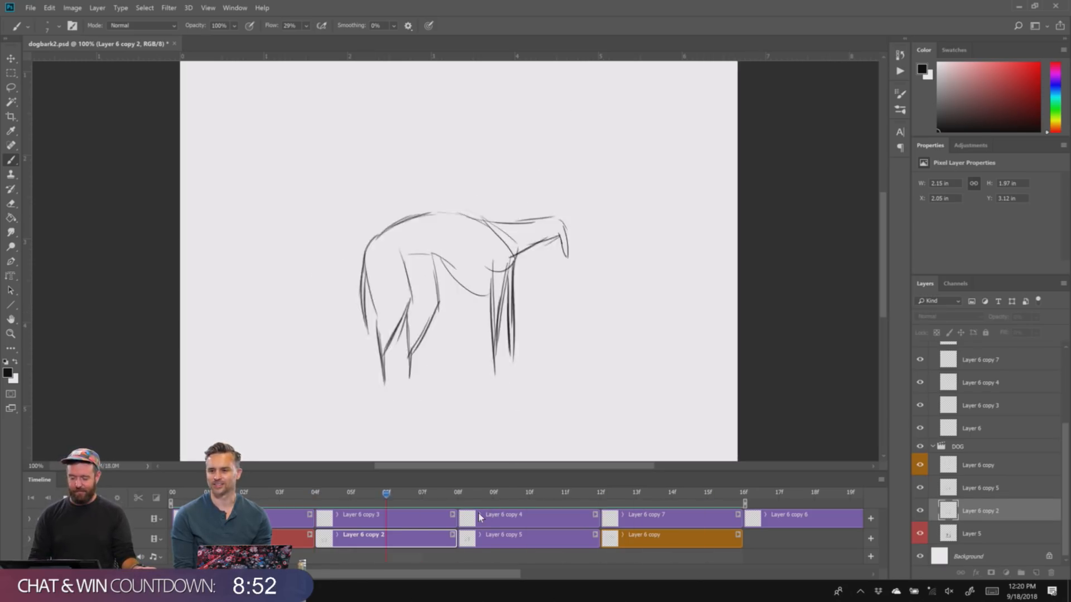
# - Clear the Layer 6 copy 5 drawing at 8f, then sketch a leaping back line and hind legs trailing behind
pyautogui.click(457, 495)
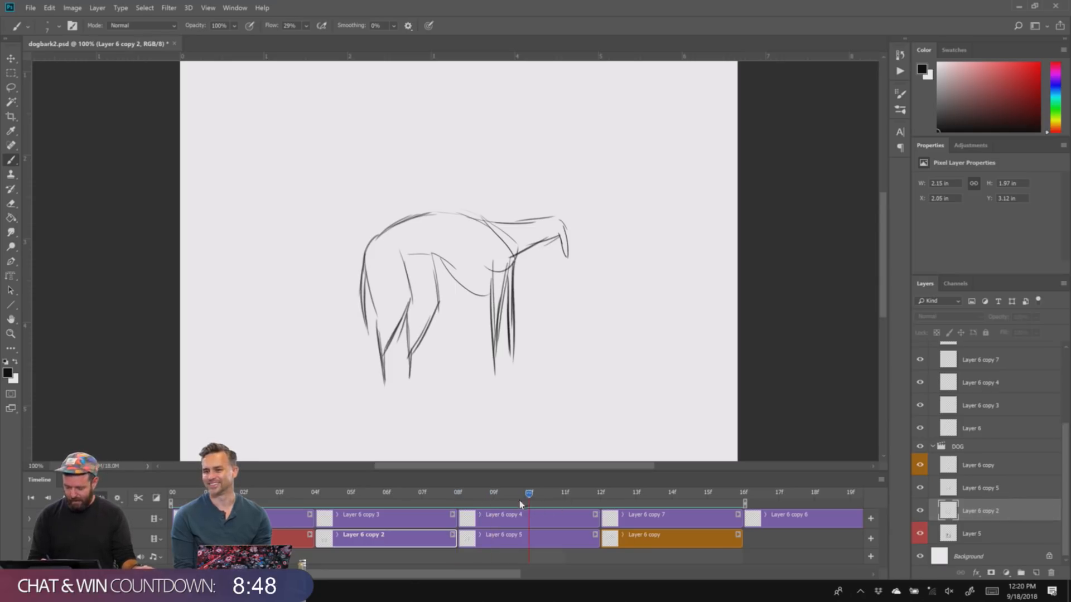
pyautogui.click(481, 539)
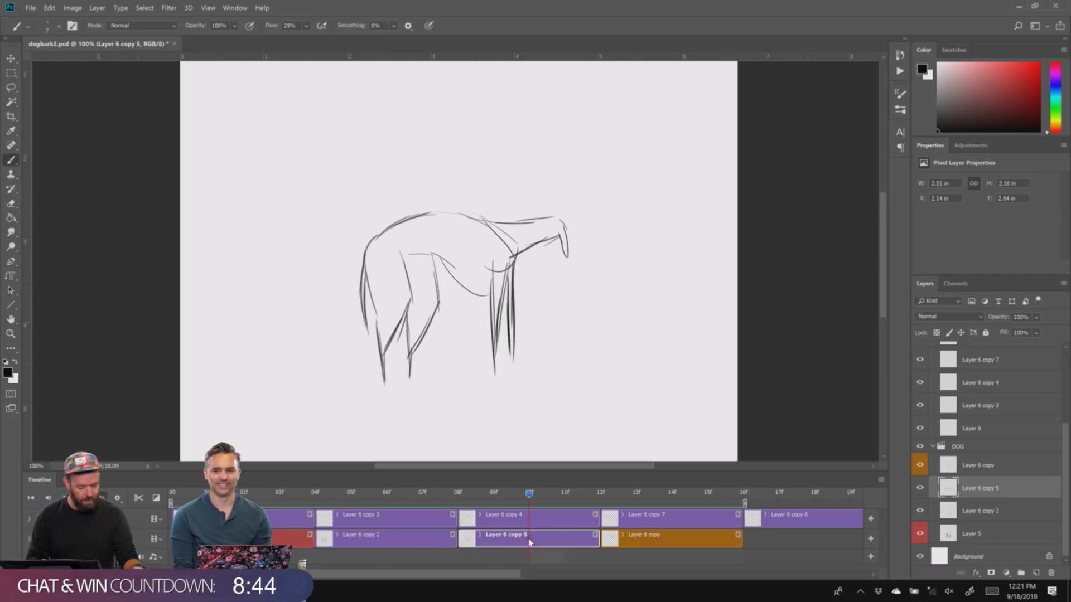
pyautogui.moveTo(477, 489); pyautogui.dragTo(458, 500)
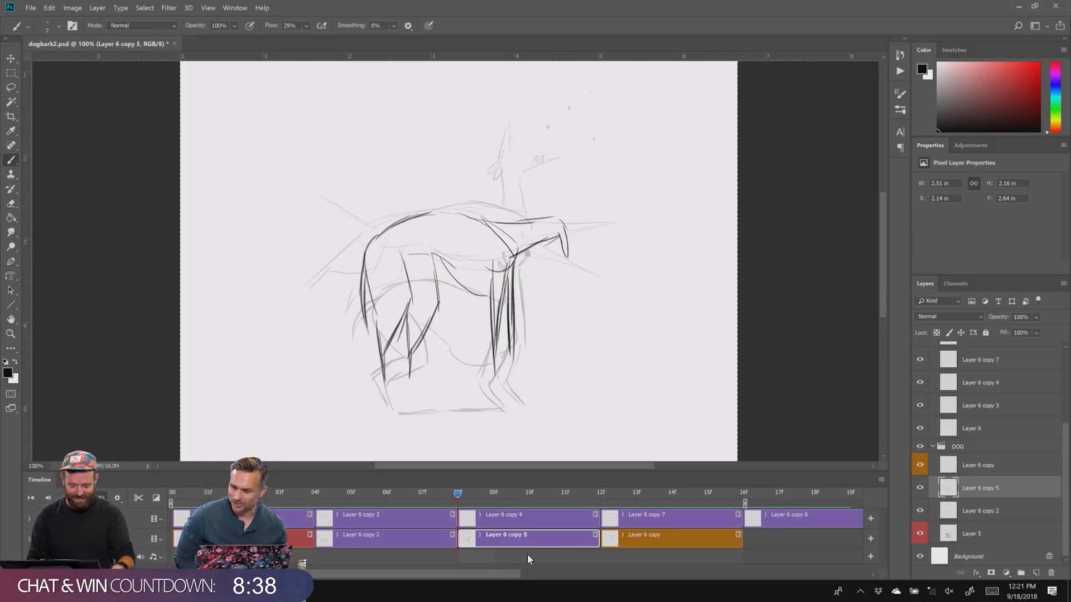
pyautogui.press('Delete')
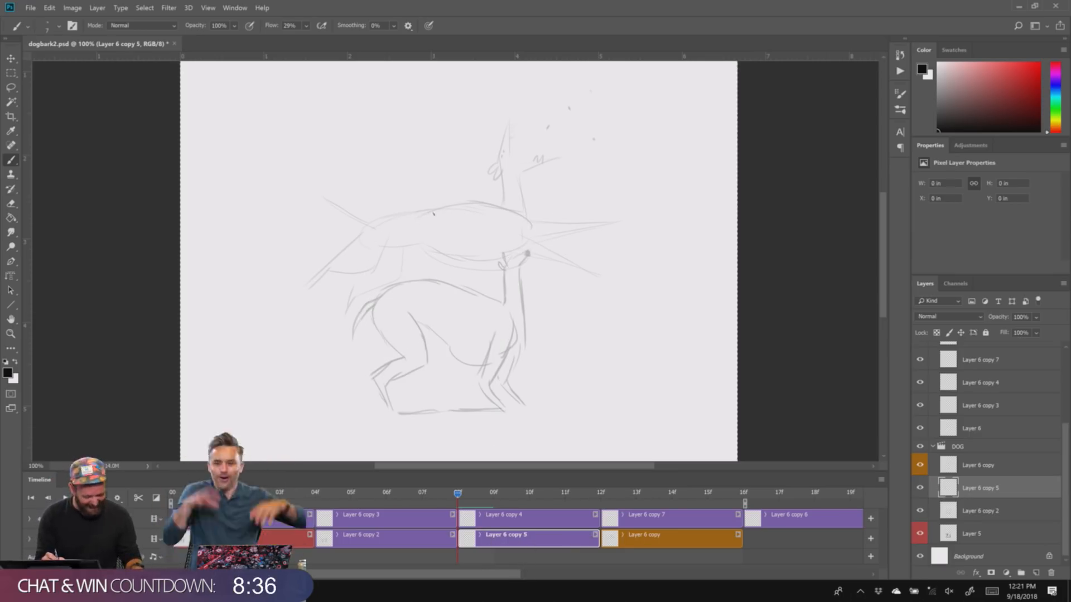
pyautogui.moveTo(441, 213)
pyautogui.mouseDown()
pyautogui.moveTo(365, 239)
pyautogui.moveTo(393, 245)
pyautogui.mouseUp()
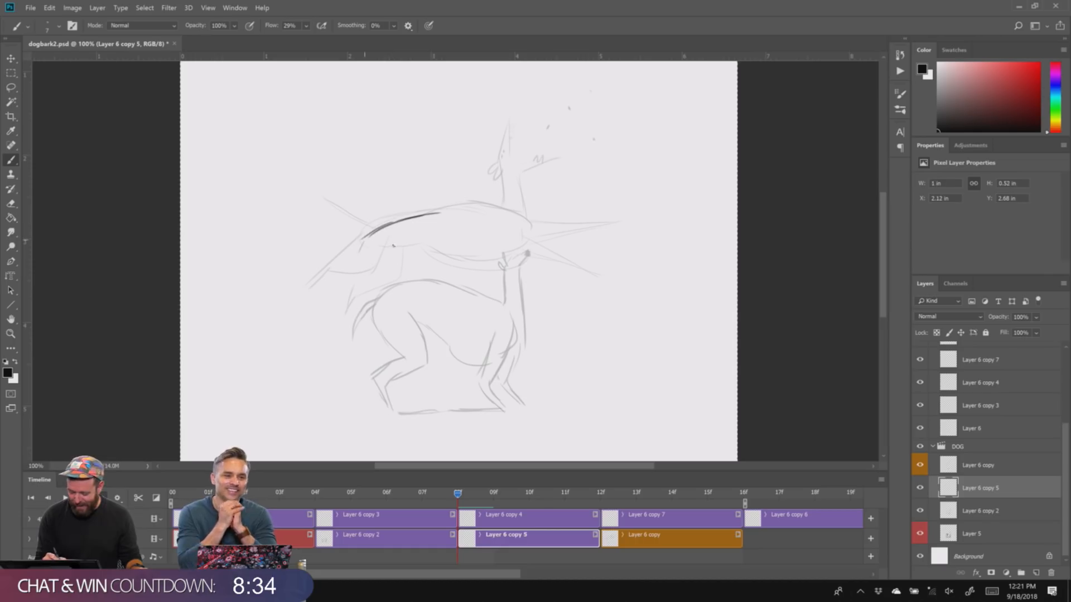
pyautogui.moveTo(368, 284); pyautogui.dragTo(332, 290)
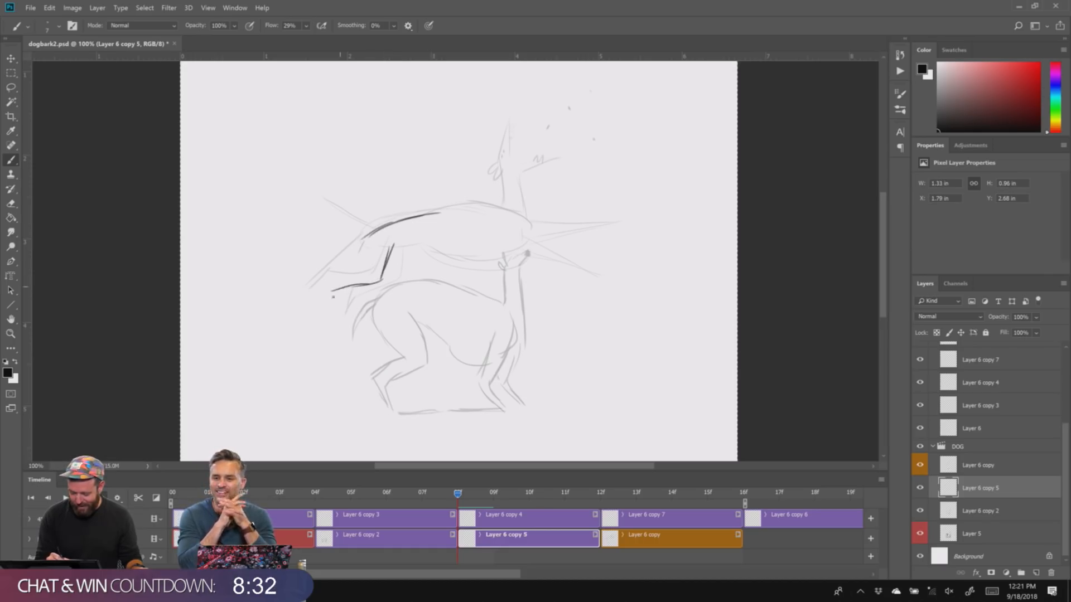
pyautogui.moveTo(359, 238)
pyautogui.mouseDown()
pyautogui.moveTo(347, 275)
pyautogui.moveTo(366, 326)
pyautogui.mouseUp()
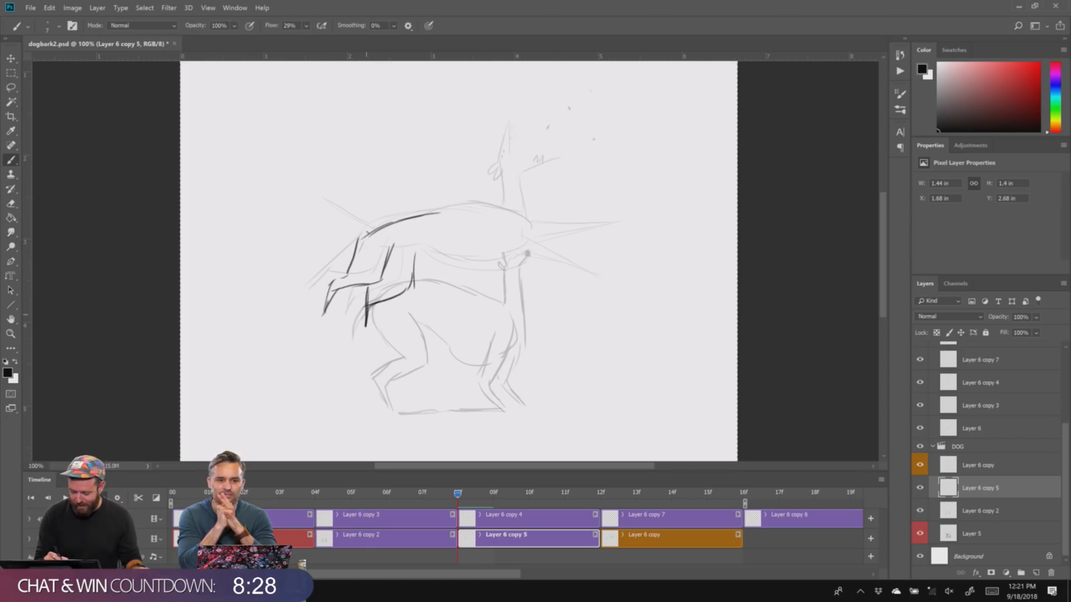
# - Sketch the leaping dog's drooping tail, neck, barking head with teeth, and chest and belly lines
pyautogui.moveTo(357, 239); pyautogui.dragTo(316, 271)
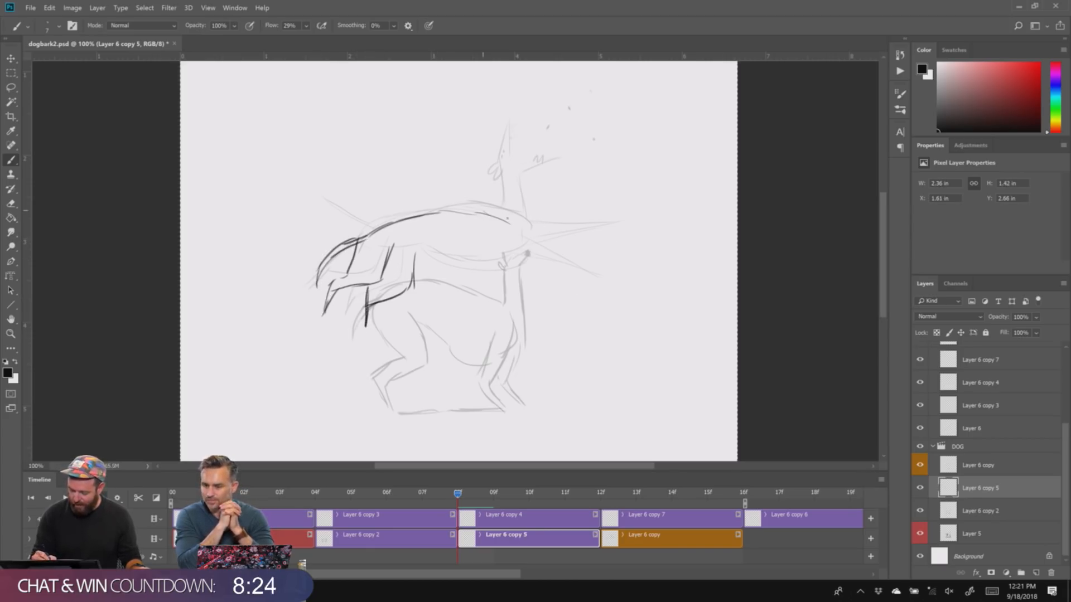
pyautogui.moveTo(507, 217)
pyautogui.mouseDown()
pyautogui.moveTo(516, 177)
pyautogui.moveTo(513, 210)
pyautogui.mouseUp()
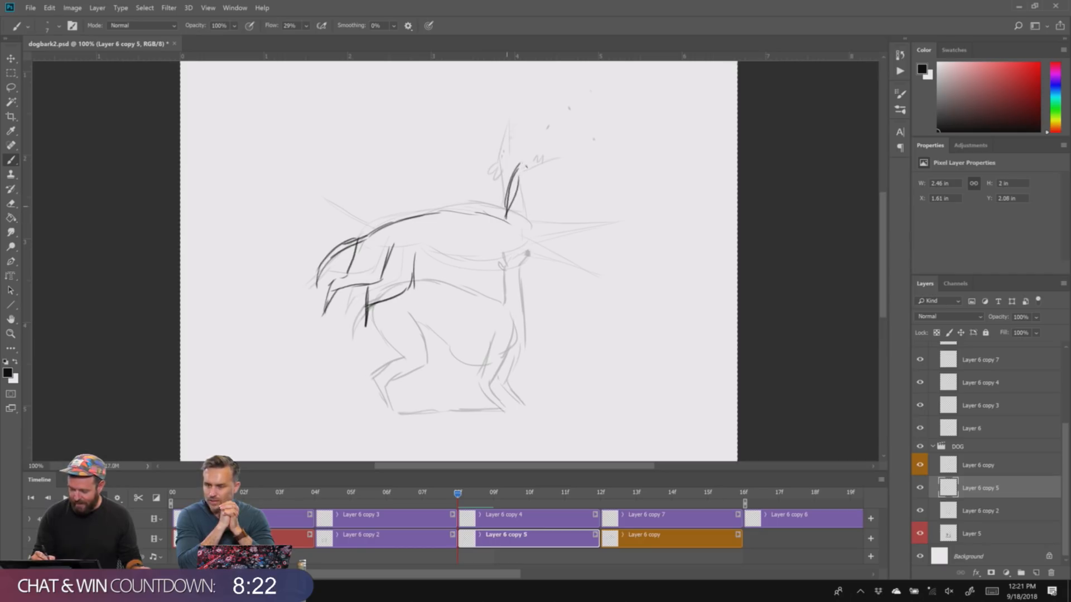
pyautogui.moveTo(519, 165); pyautogui.dragTo(552, 160)
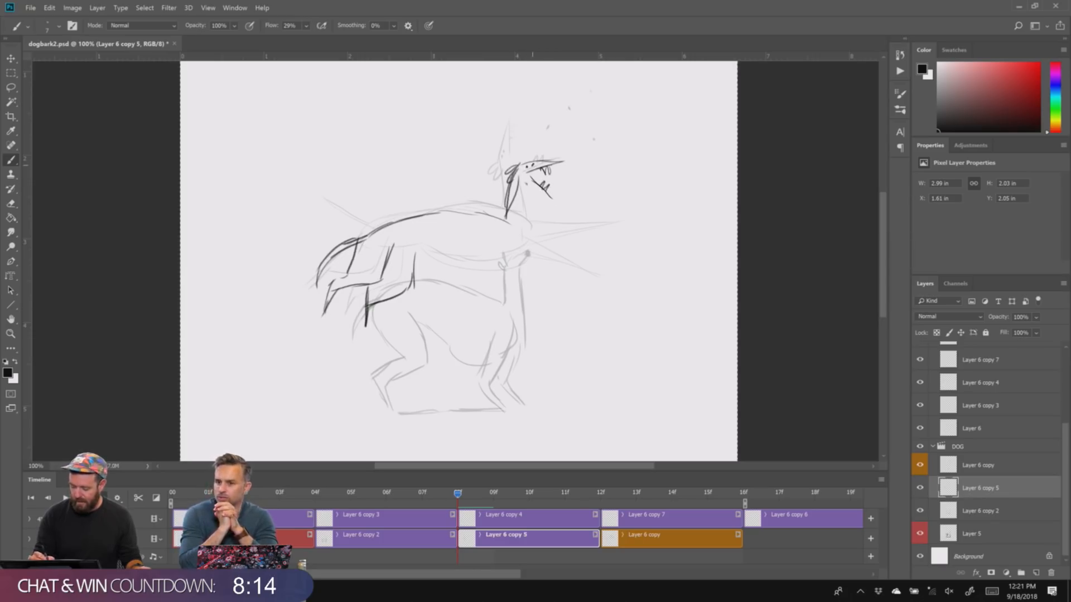
pyautogui.moveTo(525, 189)
pyautogui.mouseDown()
pyautogui.moveTo(529, 244)
pyautogui.moveTo(473, 275)
pyautogui.mouseUp()
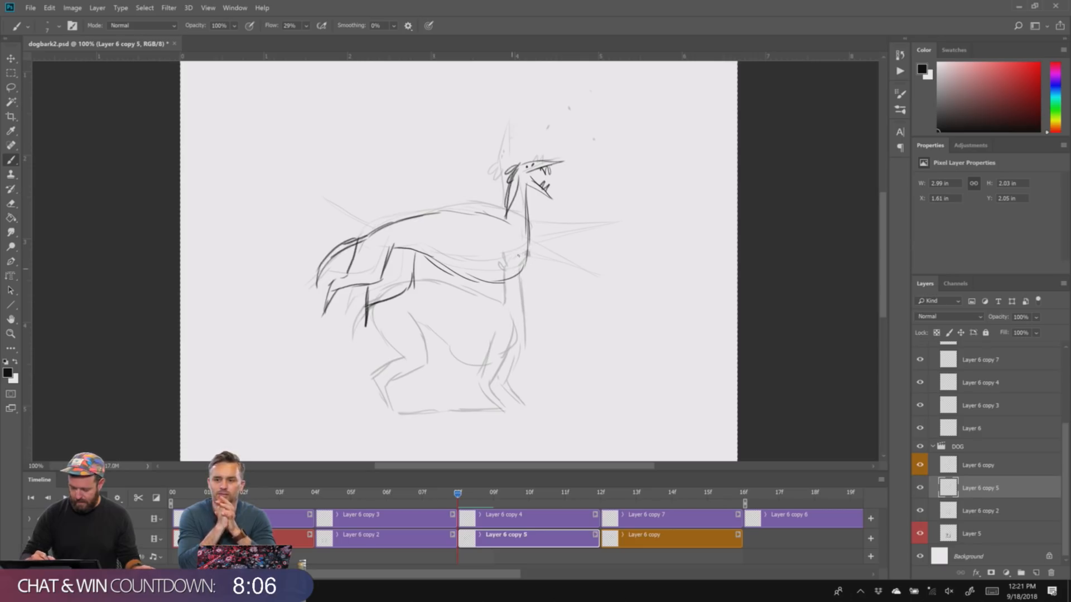
# - Sketch the two front legs hanging forward below the leaping dog's chest, then play back the animation
pyautogui.moveTo(547, 283); pyautogui.dragTo(554, 345)
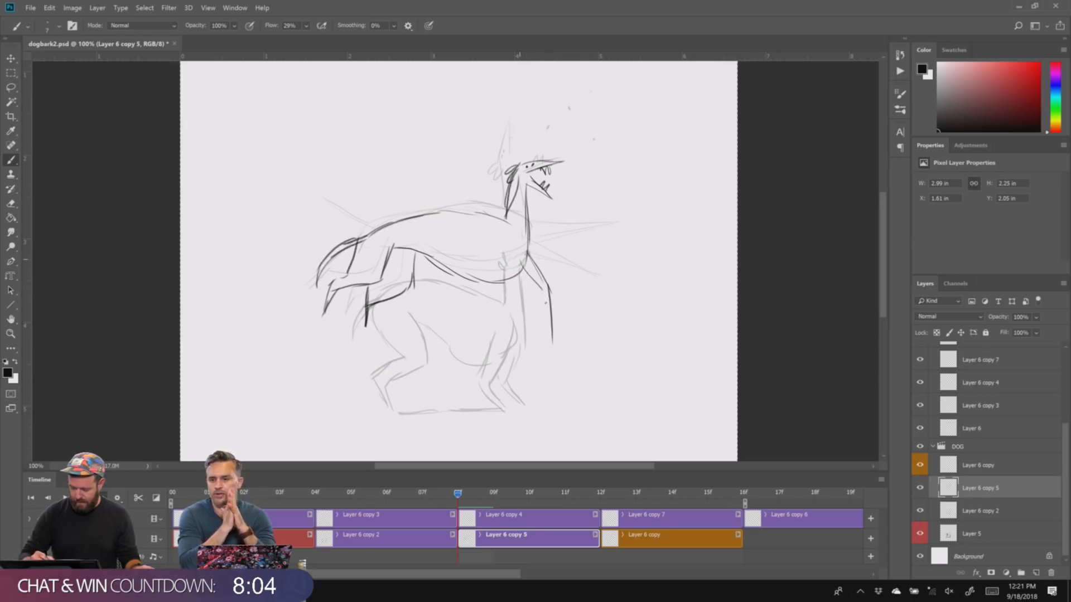
pyautogui.moveTo(540, 288); pyautogui.dragTo(556, 353)
pyautogui.moveTo(502, 270); pyautogui.dragTo(530, 355)
pyautogui.press('space')
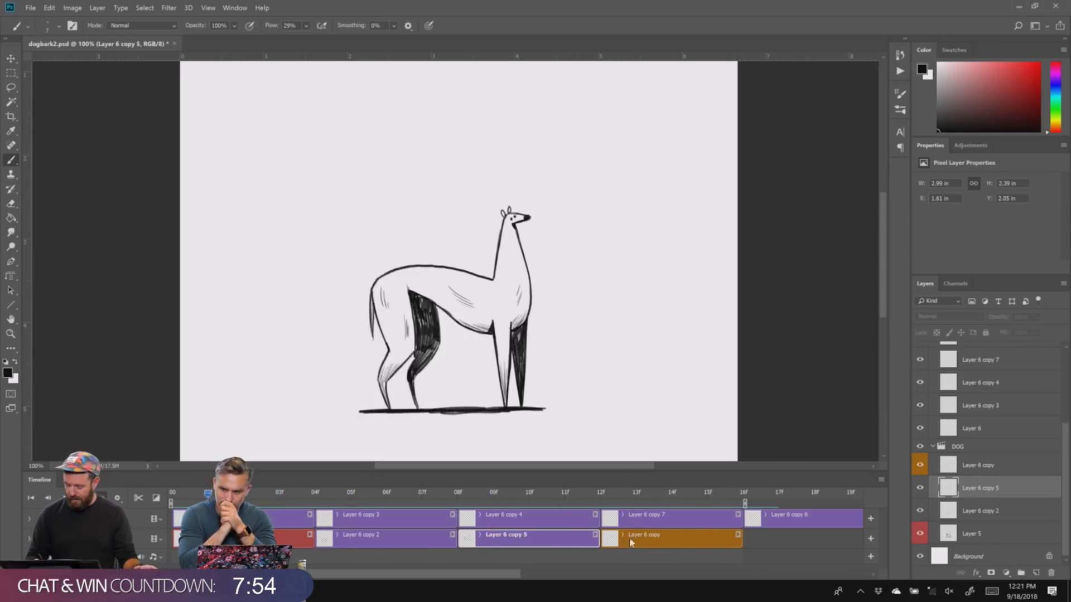
# - Duplicate Layer 5 above Layer 6 copy in the DOG group, placing the copy's clip at 16f
pyautogui.click(672, 493)
pyautogui.click(654, 541)
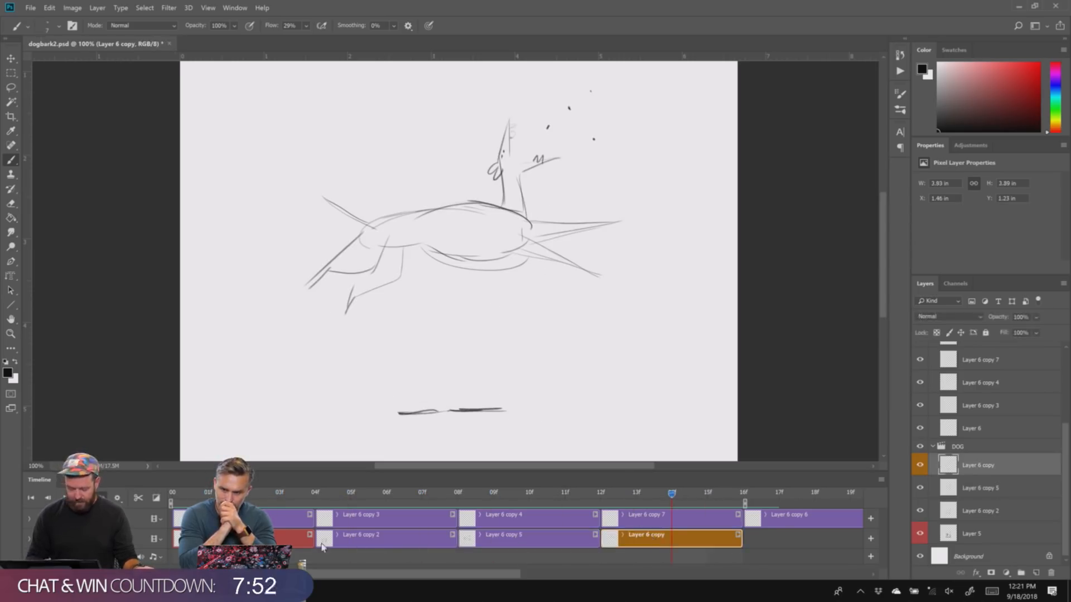
pyautogui.click(972, 534)
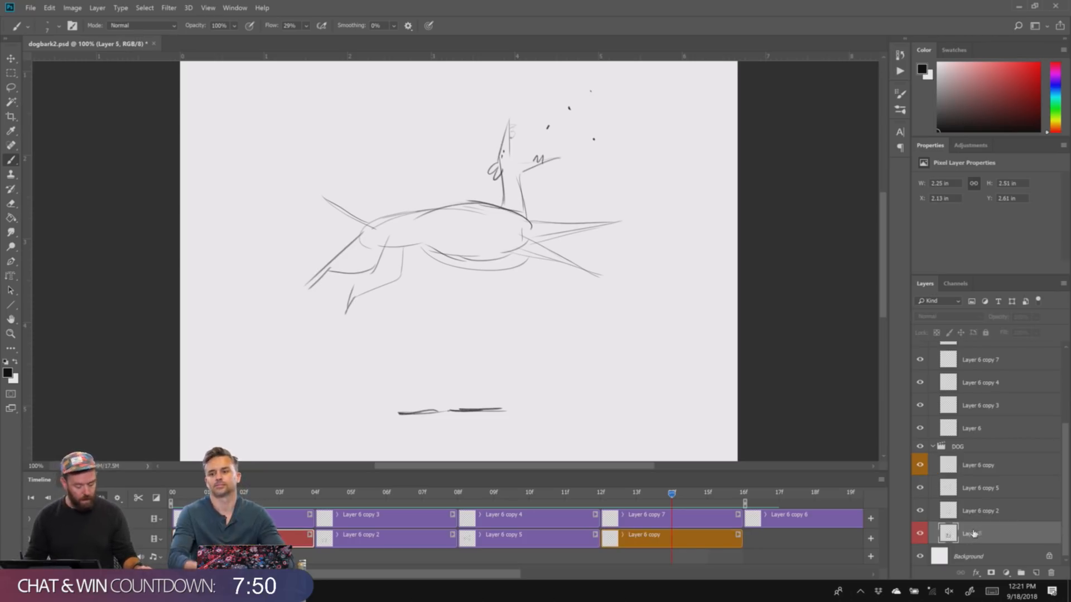
pyautogui.moveTo(971, 534); pyautogui.dragTo(977, 460)
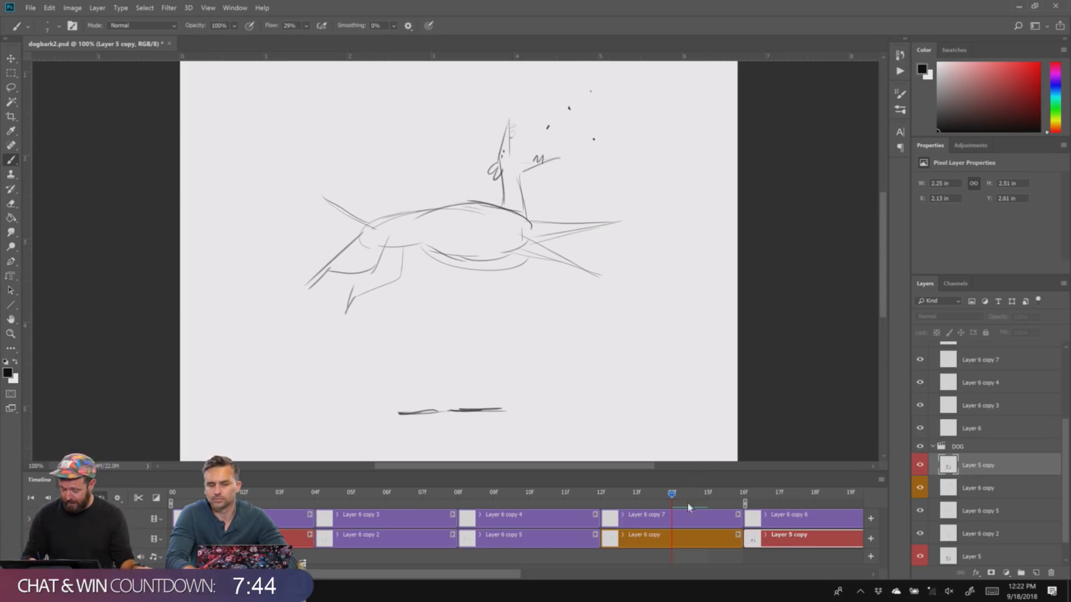
# - Extend the work area to 20f and move the Layer 6 copy 6 clip into the DOG group, starting at 16f
pyautogui.moveTo(746, 504)
pyautogui.mouseDown()
pyautogui.moveTo(862, 503)
pyautogui.moveTo(828, 508)
pyautogui.mouseUp()
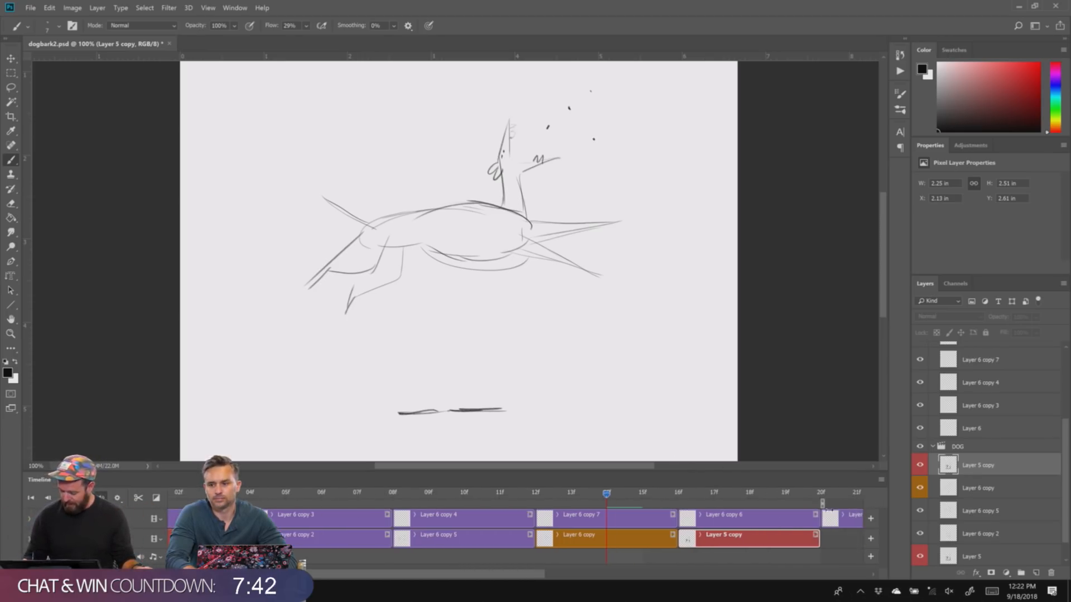
pyautogui.click(976, 409)
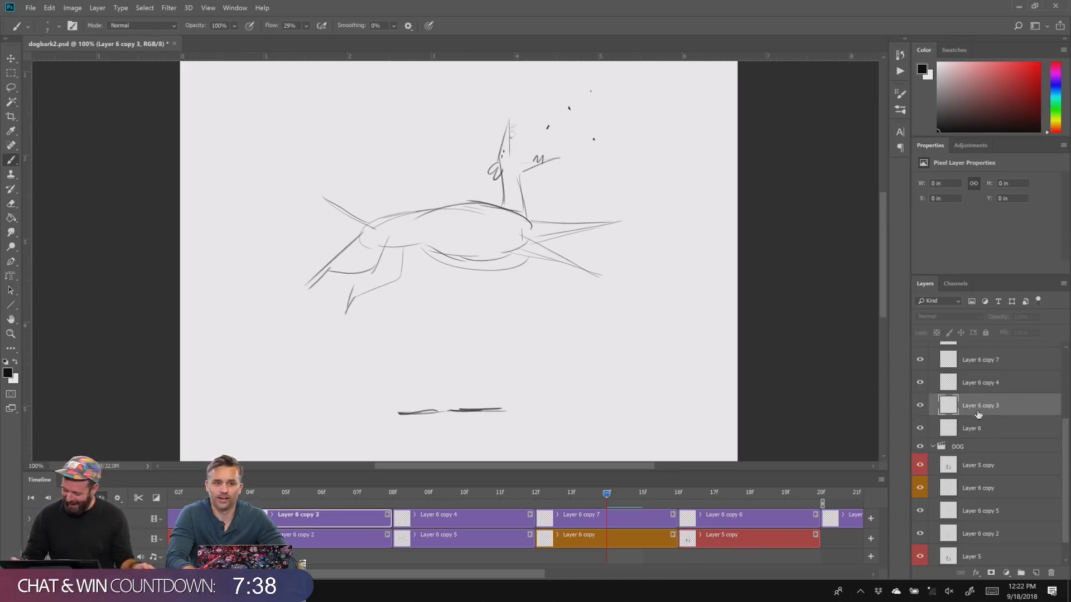
pyautogui.moveTo(726, 517); pyautogui.dragTo(690, 555)
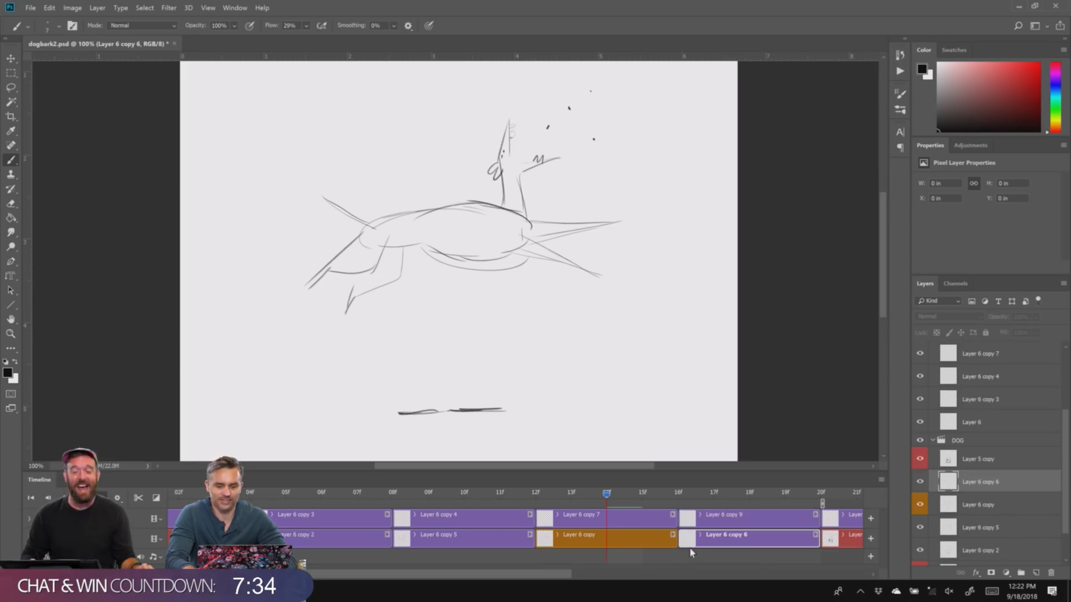
pyautogui.moveTo(684, 494)
pyautogui.mouseDown()
pyautogui.moveTo(409, 516)
pyautogui.moveTo(683, 520)
pyautogui.mouseUp()
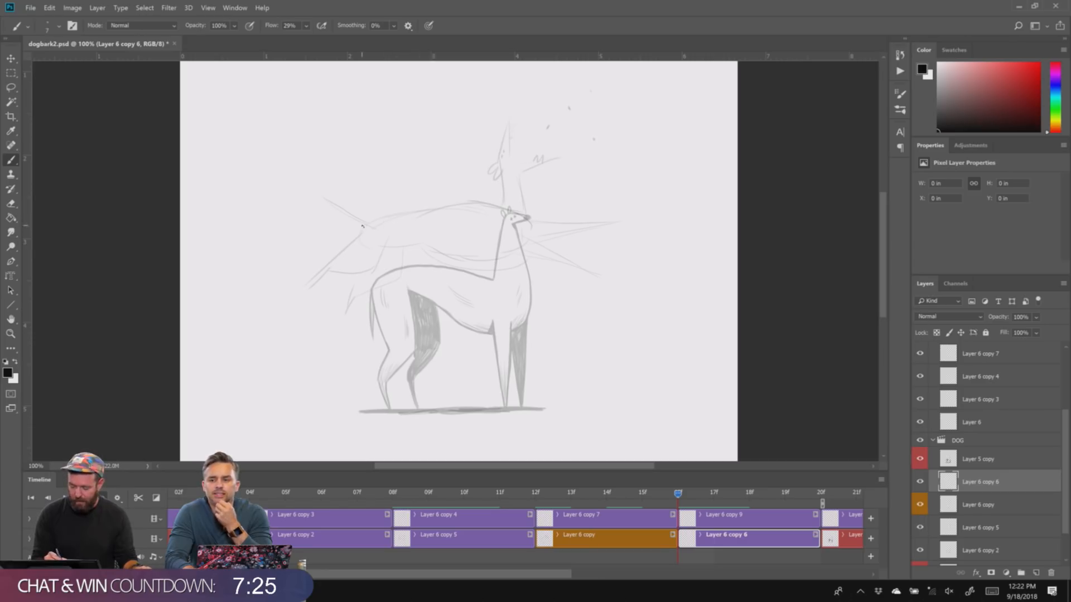
# - Sketch the 16f leap's sagging back, upturned barking head with teeth and ear, neck, belly and first trailing hind leg
pyautogui.moveTo(362, 226)
pyautogui.mouseDown()
pyautogui.moveTo(427, 236)
pyautogui.moveTo(502, 203)
pyautogui.mouseUp()
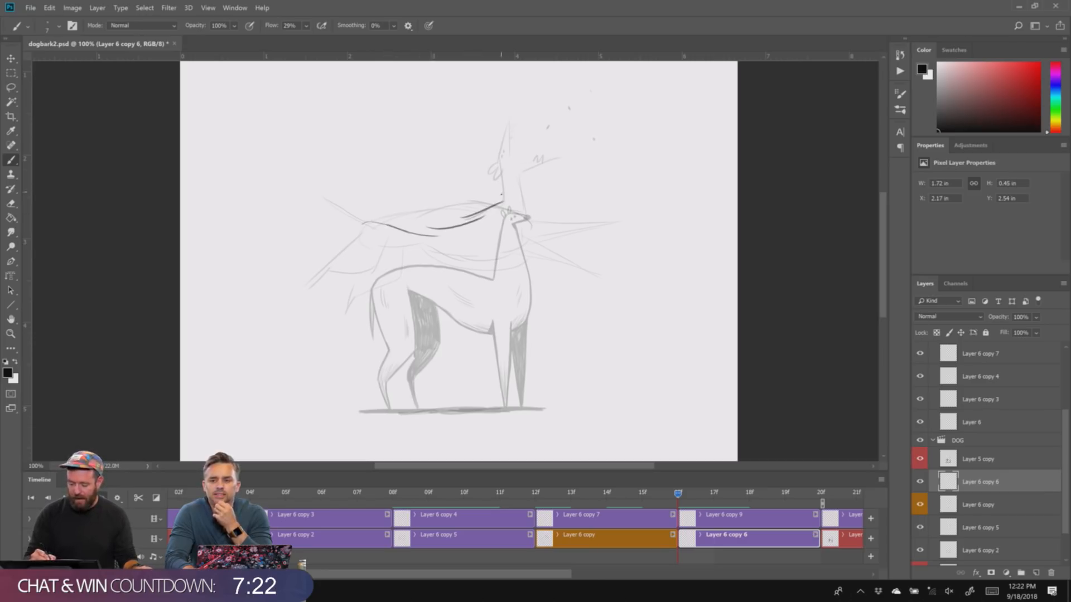
pyautogui.moveTo(500, 158)
pyautogui.mouseDown()
pyautogui.moveTo(504, 199)
pyautogui.moveTo(490, 118)
pyautogui.mouseUp()
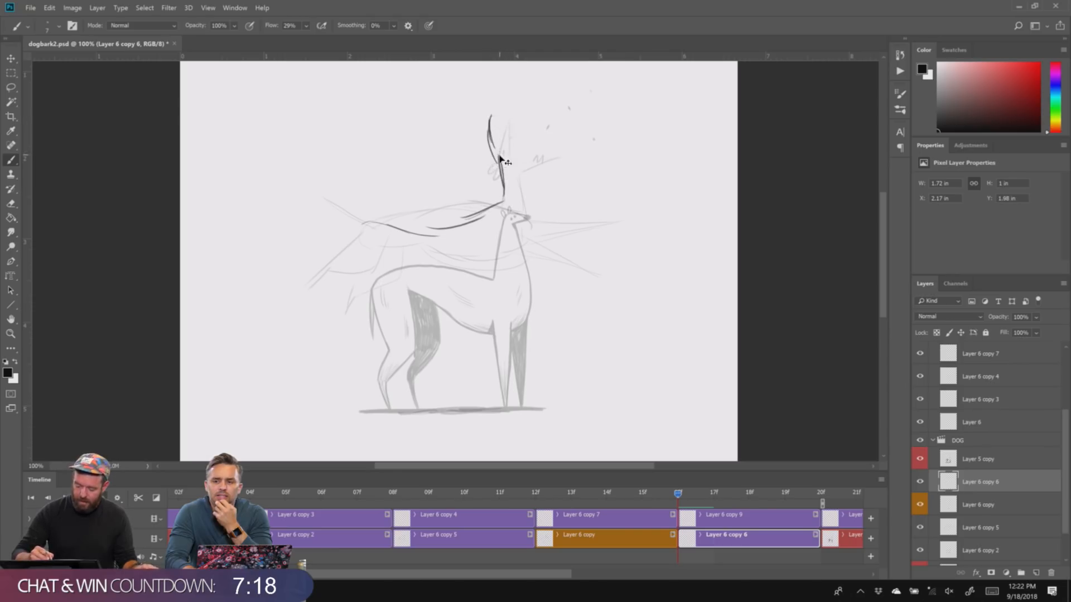
pyautogui.hotkey('ctrl', 'z')
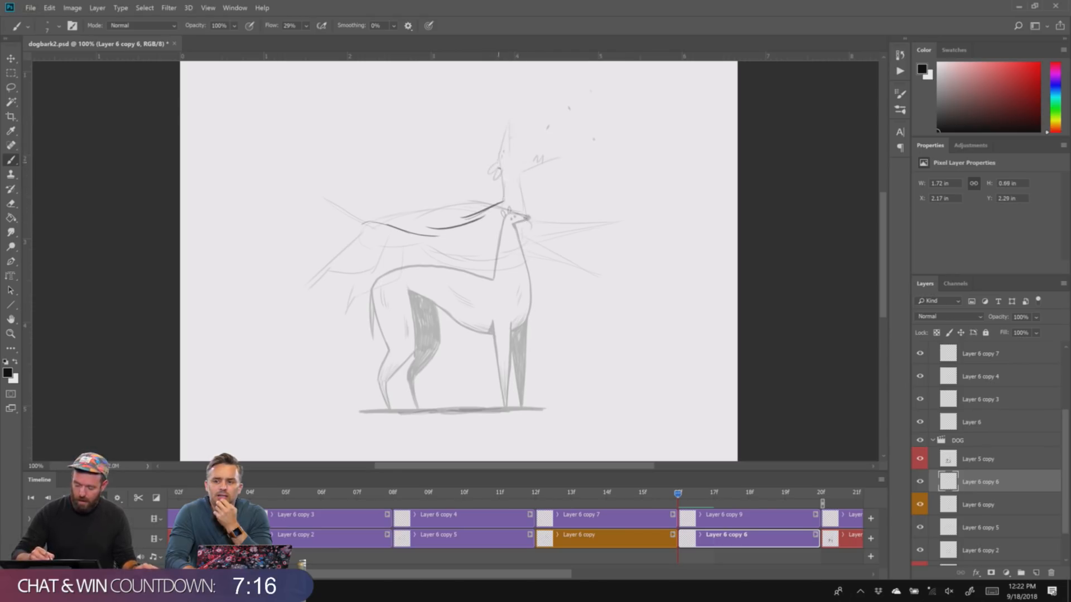
pyautogui.moveTo(500, 163)
pyautogui.mouseDown()
pyautogui.moveTo(534, 158)
pyautogui.moveTo(497, 122)
pyautogui.moveTo(504, 144)
pyautogui.moveTo(537, 151)
pyautogui.moveTo(494, 160)
pyautogui.moveTo(538, 169)
pyautogui.moveTo(524, 191)
pyautogui.moveTo(529, 247)
pyautogui.moveTo(469, 285)
pyautogui.moveTo(375, 253)
pyautogui.moveTo(368, 221)
pyautogui.moveTo(371, 262)
pyautogui.moveTo(282, 256)
pyautogui.mouseUp()
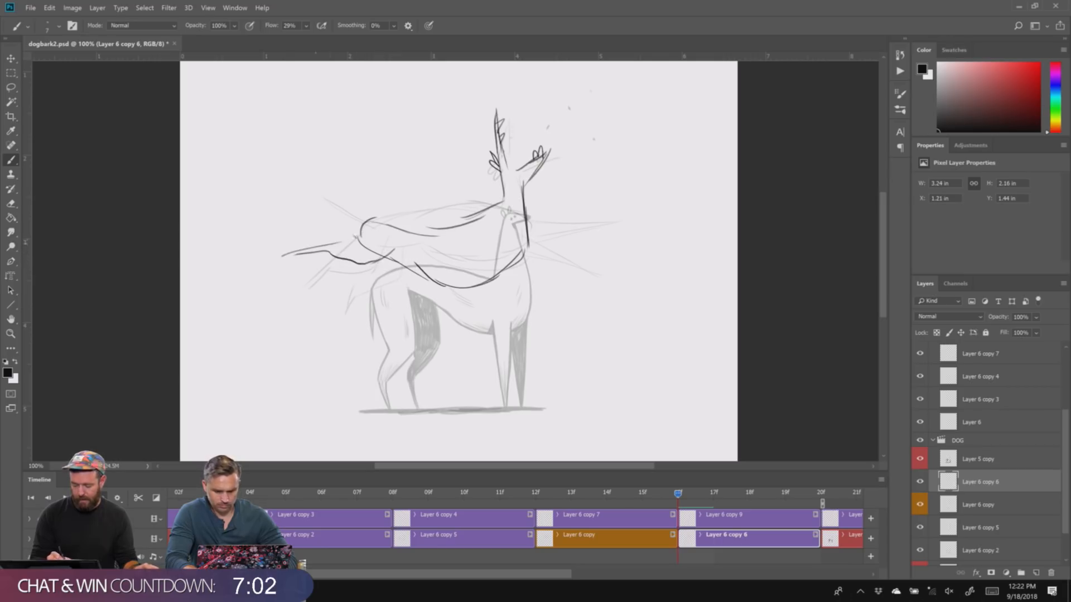
# - Sketch the leaping dog's second hind leg, raised tail and front legs reaching forward and upward
pyautogui.moveTo(412, 263)
pyautogui.mouseDown()
pyautogui.moveTo(320, 292)
pyautogui.moveTo(353, 264)
pyautogui.mouseUp()
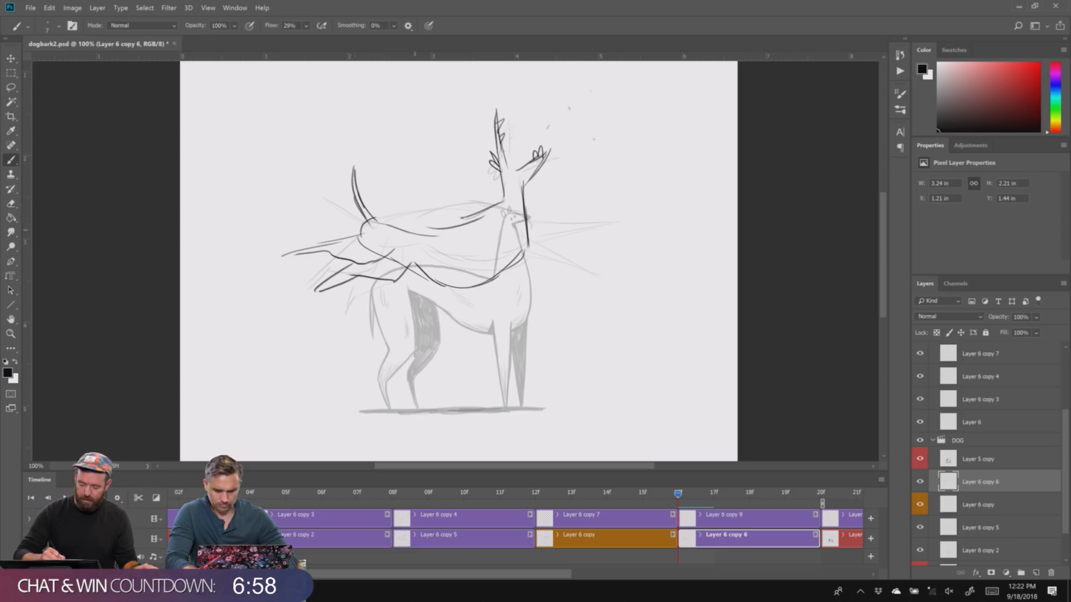
pyautogui.moveTo(623, 185)
pyautogui.mouseDown()
pyautogui.moveTo(542, 238)
pyautogui.moveTo(509, 246)
pyautogui.mouseUp()
pyautogui.moveTo(600, 213); pyautogui.dragTo(523, 241)
pyautogui.moveTo(616, 207); pyautogui.dragTo(542, 249)
pyautogui.moveTo(598, 219); pyautogui.dragTo(513, 267)
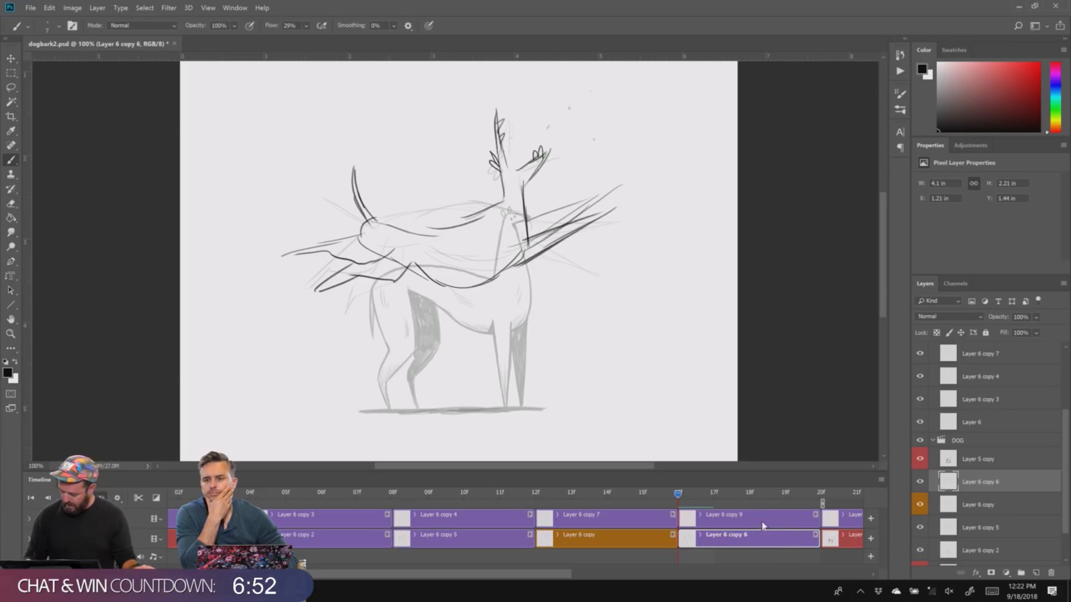
# - Move the Layer 6 copy 9 clip into the DOG group at 20f and extend the work area to 01:00f
pyautogui.moveTo(762, 523); pyautogui.dragTo(817, 537)
pyautogui.moveTo(582, 573); pyautogui.dragTo(646, 578)
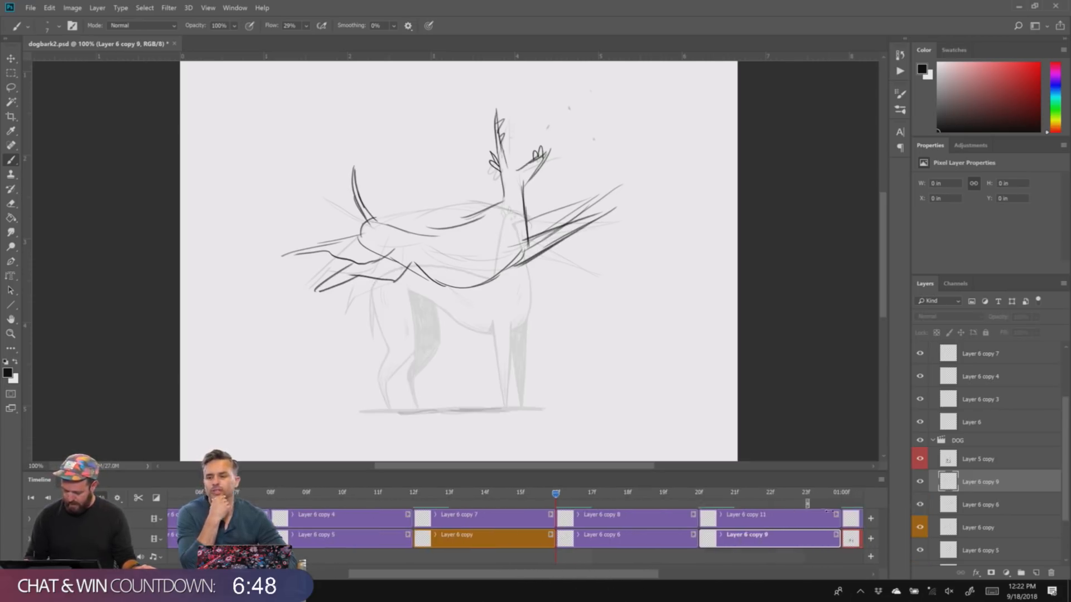
pyautogui.click(651, 543)
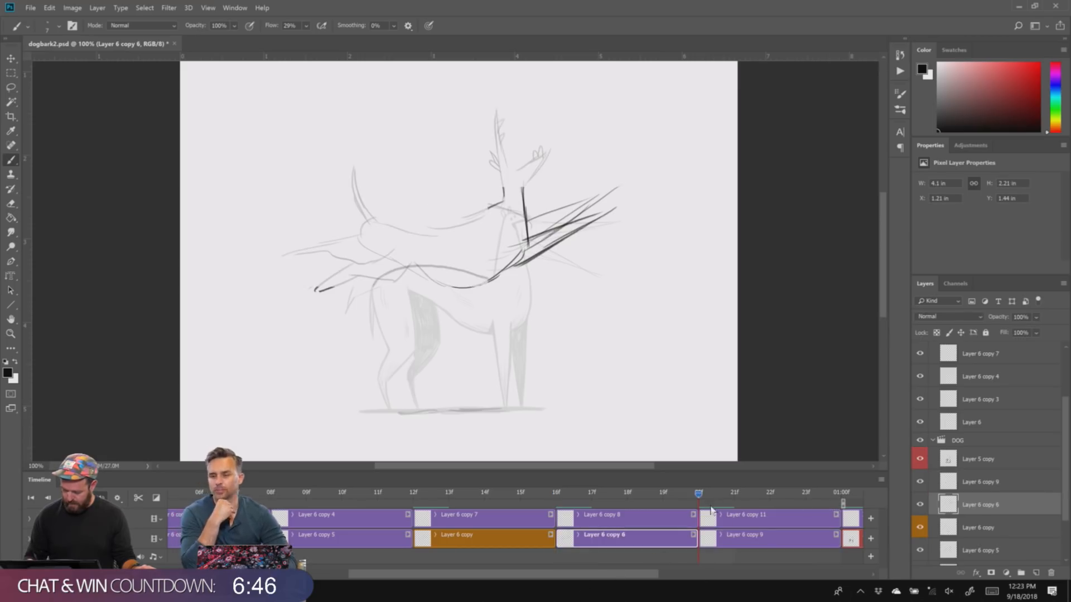
pyautogui.click(742, 541)
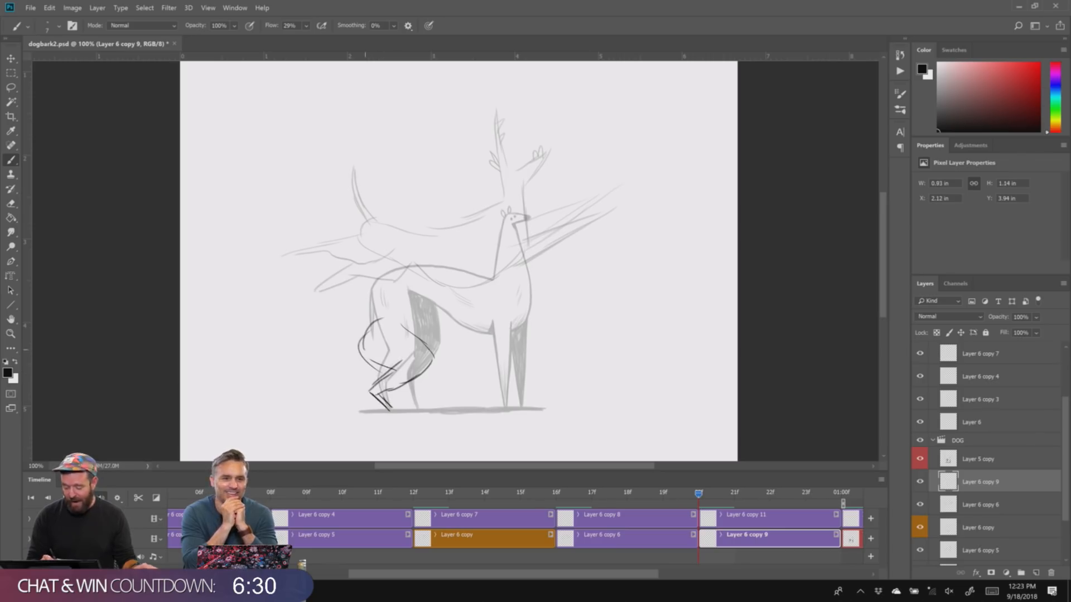
# - Sketch the crouching dog's haunches, bent hind leg, low back and neck stretched forward to the head on Layer 6 copy 9
pyautogui.moveTo(383, 313); pyautogui.dragTo(502, 333)
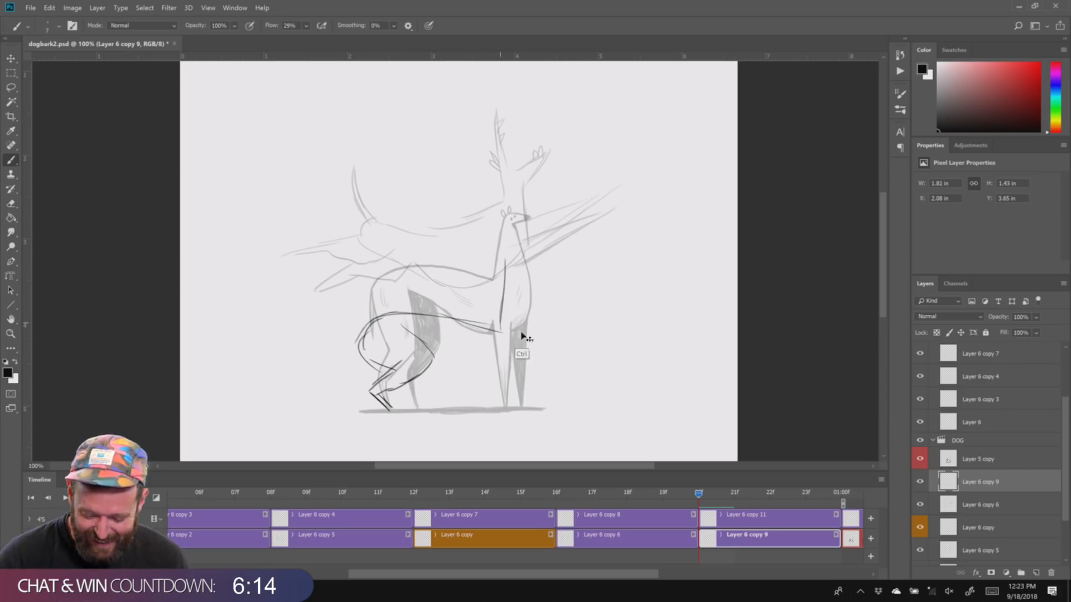
pyautogui.moveTo(498, 325)
pyautogui.mouseDown()
pyautogui.moveTo(587, 304)
pyautogui.moveTo(591, 329)
pyautogui.moveTo(601, 306)
pyautogui.moveTo(537, 356)
pyautogui.mouseUp()
pyautogui.hotkey('ctrl', 'z')
pyautogui.moveTo(531, 356); pyautogui.dragTo(574, 321)
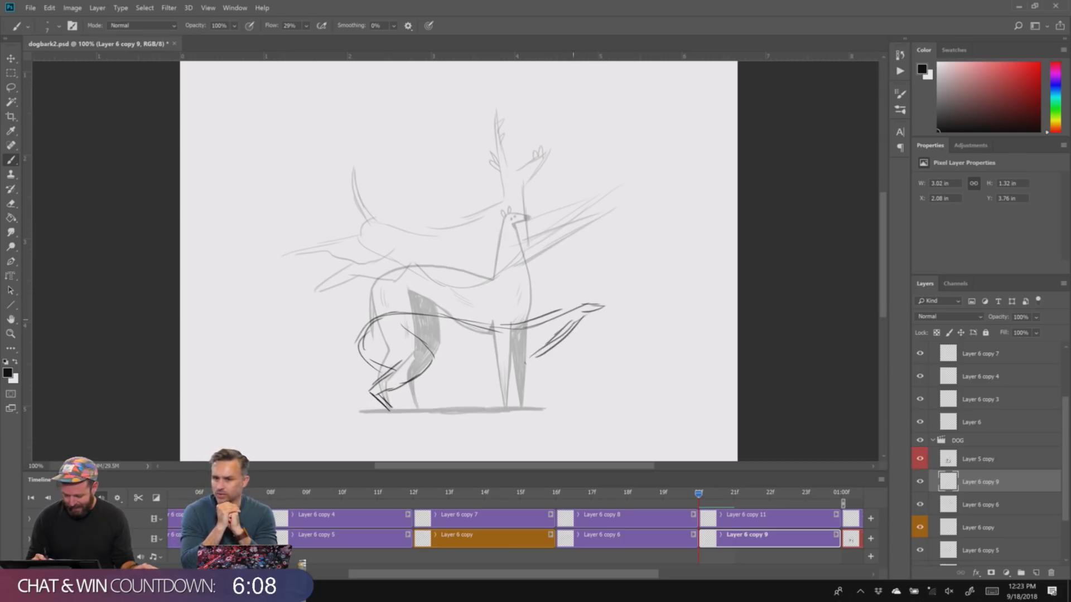
# - Sketch the crouching dog's chest, belly and bent front legs, and add the trailing tail and ears
pyautogui.moveTo(531, 357); pyautogui.dragTo(472, 390)
pyautogui.moveTo(432, 356); pyautogui.dragTo(492, 374)
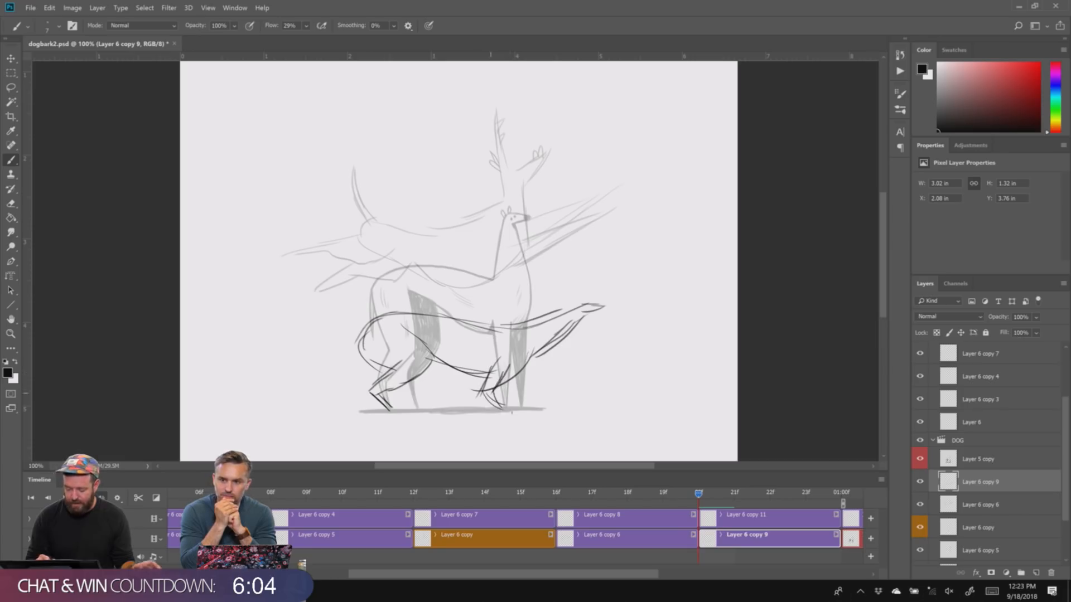
pyautogui.moveTo(523, 369); pyautogui.dragTo(509, 398)
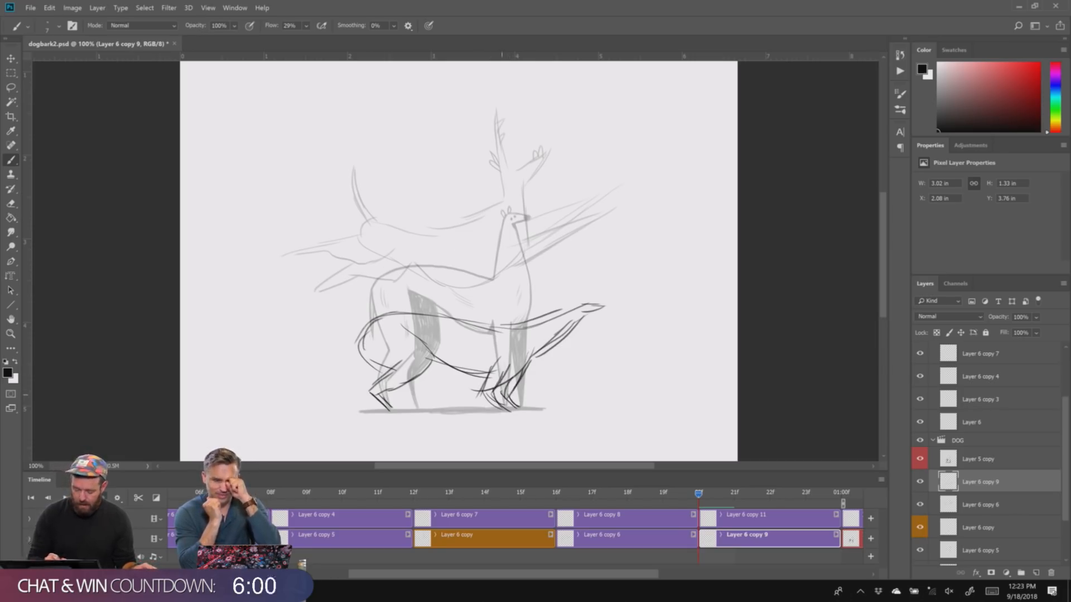
pyautogui.moveTo(357, 327); pyautogui.dragTo(301, 345)
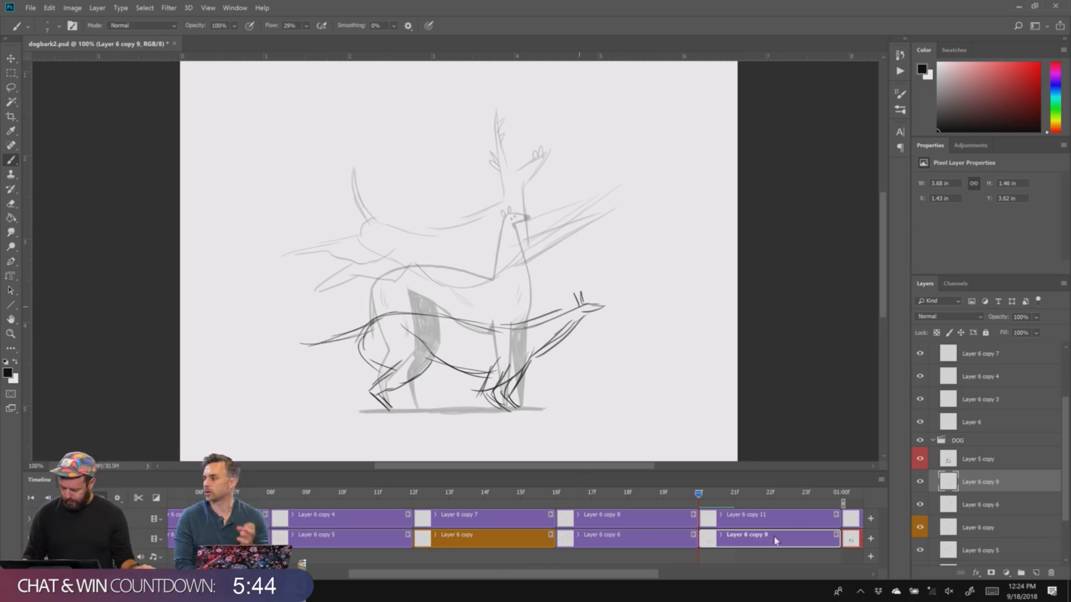
# - Move the Layer 6 copy 11 clip into the DOG group at 01:00f and extend the work area to 04f past one second
pyautogui.moveTo(781, 522); pyautogui.dragTo(842, 536)
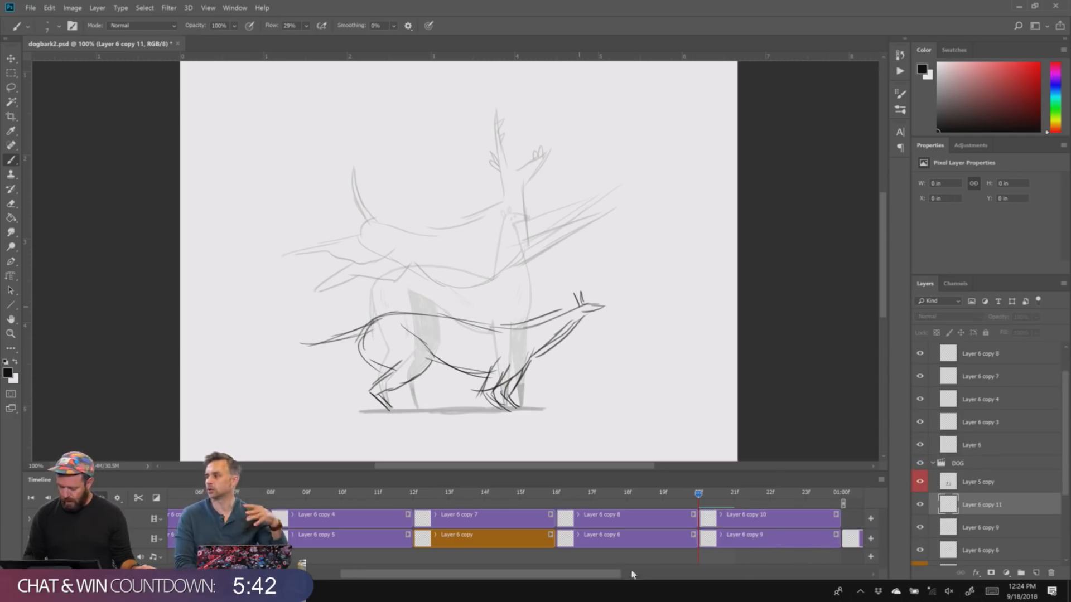
pyautogui.moveTo(609, 573); pyautogui.dragTo(681, 574)
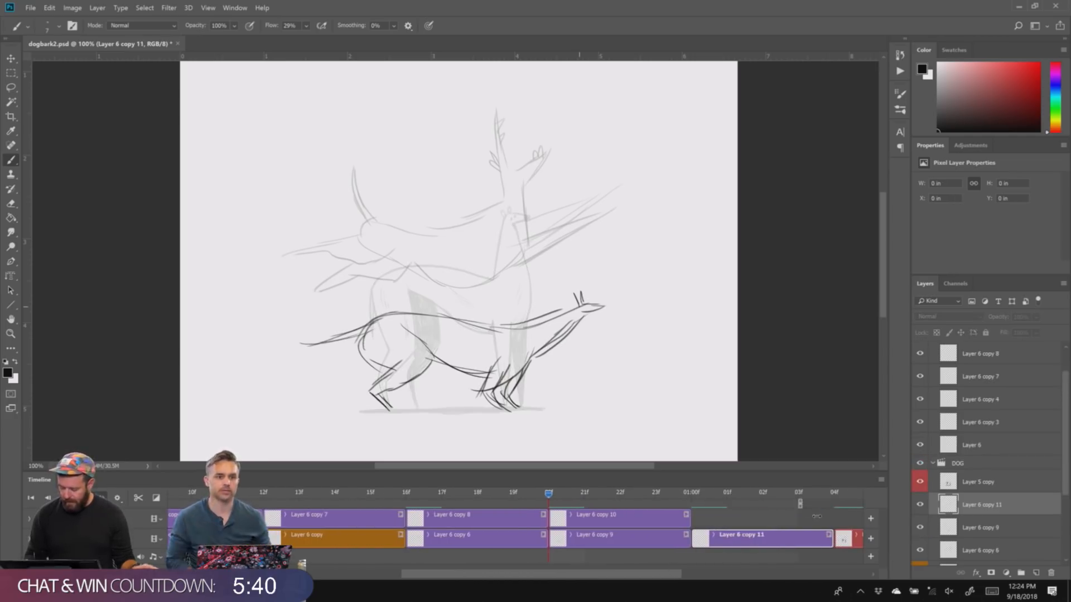
pyautogui.click(762, 493)
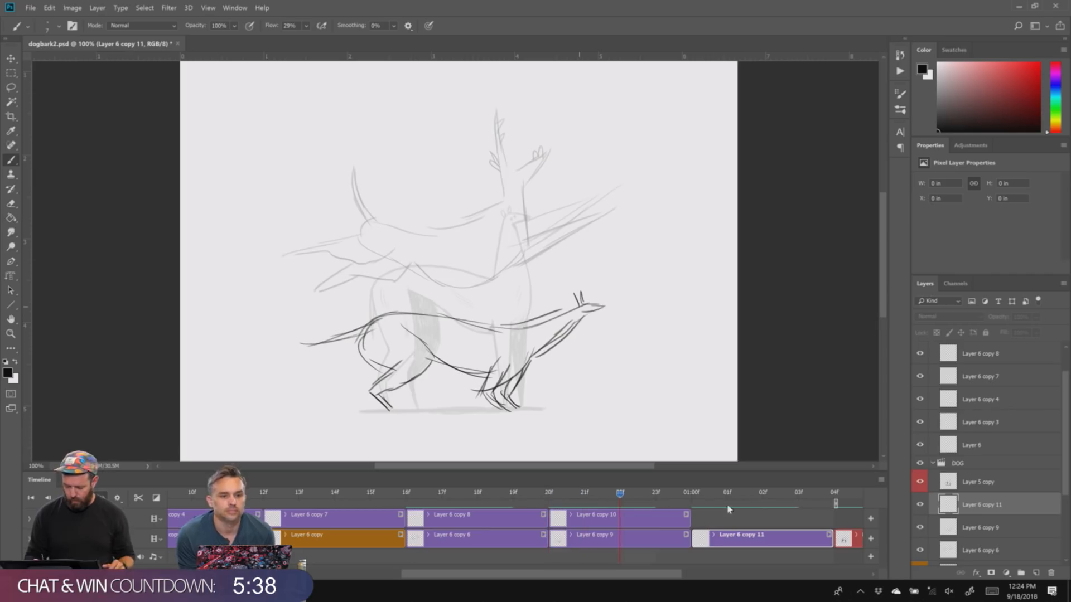
pyautogui.moveTo(761, 507); pyautogui.dragTo(690, 532)
# - On Layer 6 copy 11, sketch the standing dog's back, arched neck, lowered head, belly, hind leg and tail over the onion skins
pyautogui.click(603, 537)
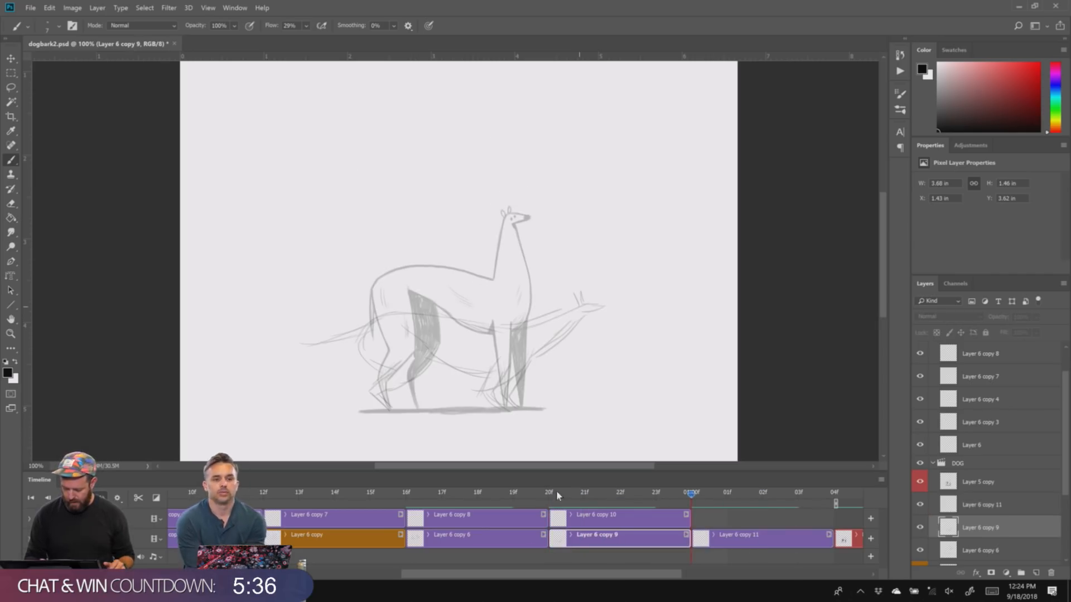
pyautogui.click(585, 493)
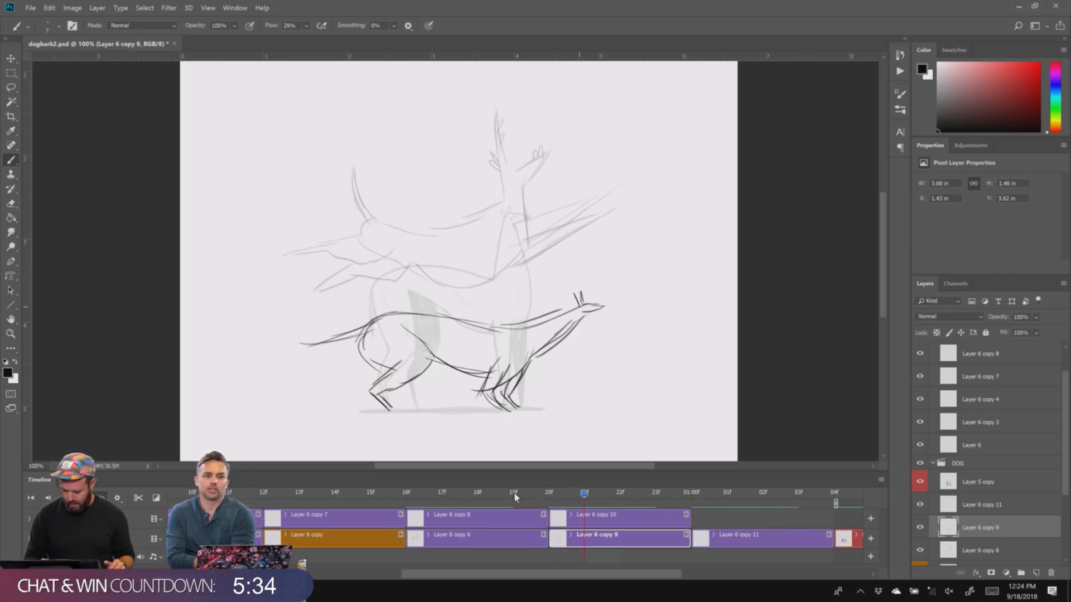
pyautogui.moveTo(514, 492); pyautogui.dragTo(730, 495)
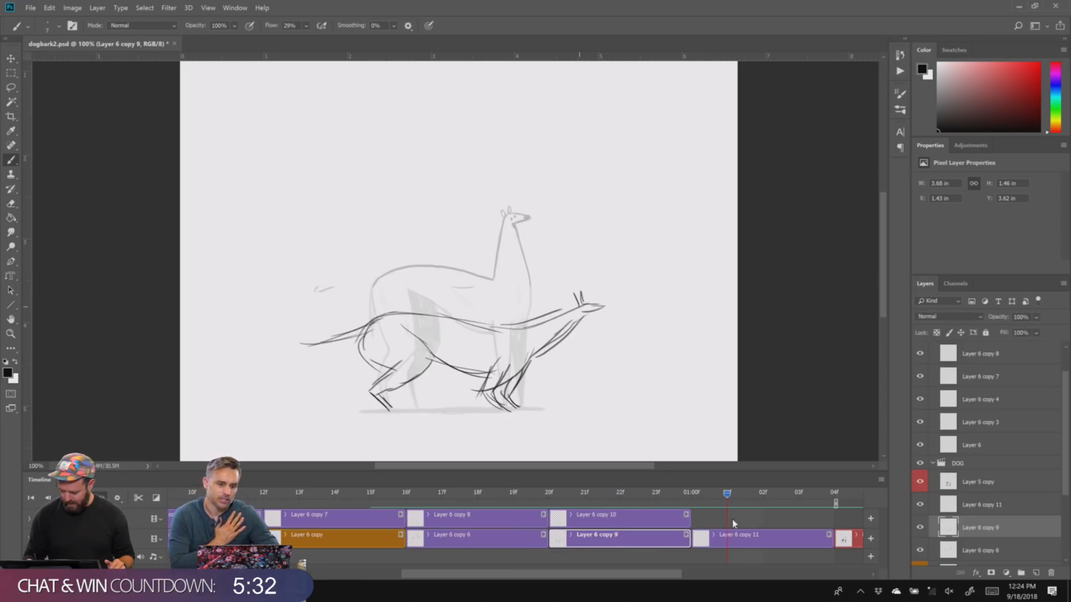
pyautogui.click(732, 535)
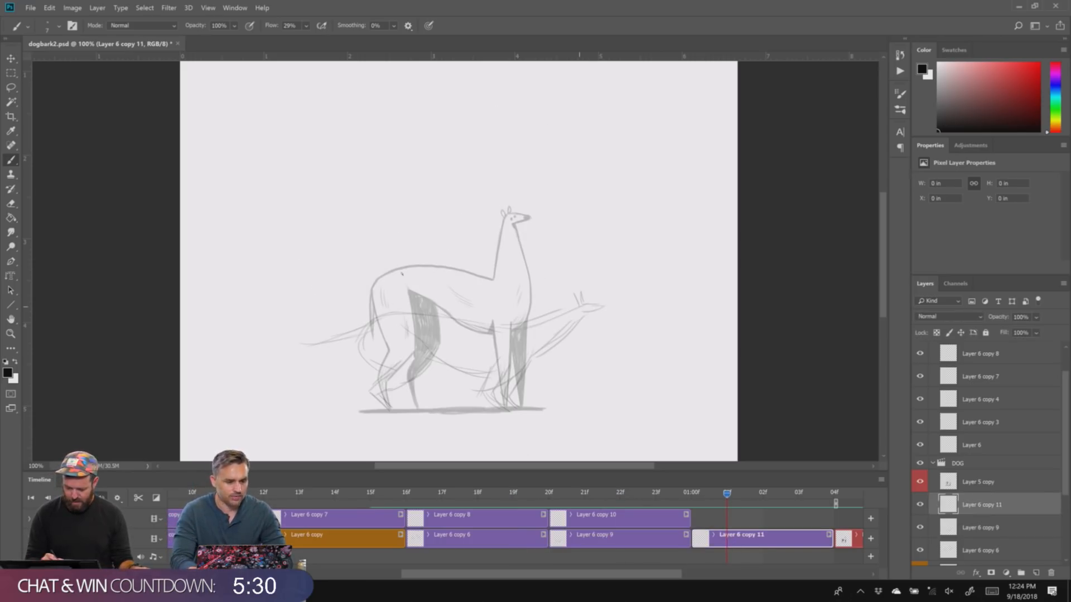
pyautogui.moveTo(373, 289)
pyautogui.mouseDown()
pyautogui.moveTo(401, 276)
pyautogui.moveTo(474, 276)
pyautogui.moveTo(504, 289)
pyautogui.moveTo(561, 257)
pyautogui.mouseUp()
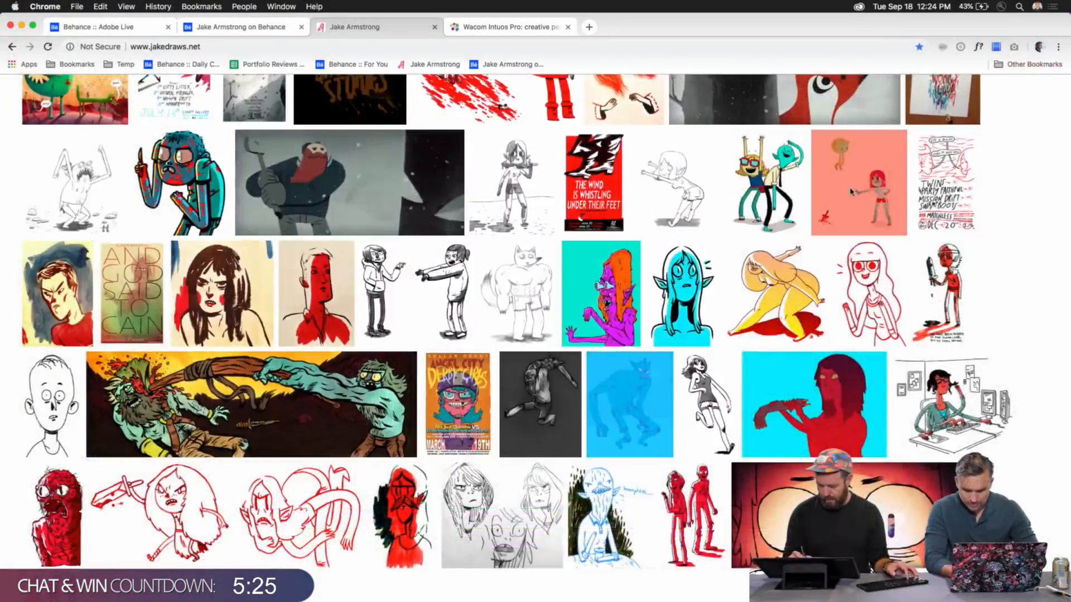
pyautogui.click(333, 303)
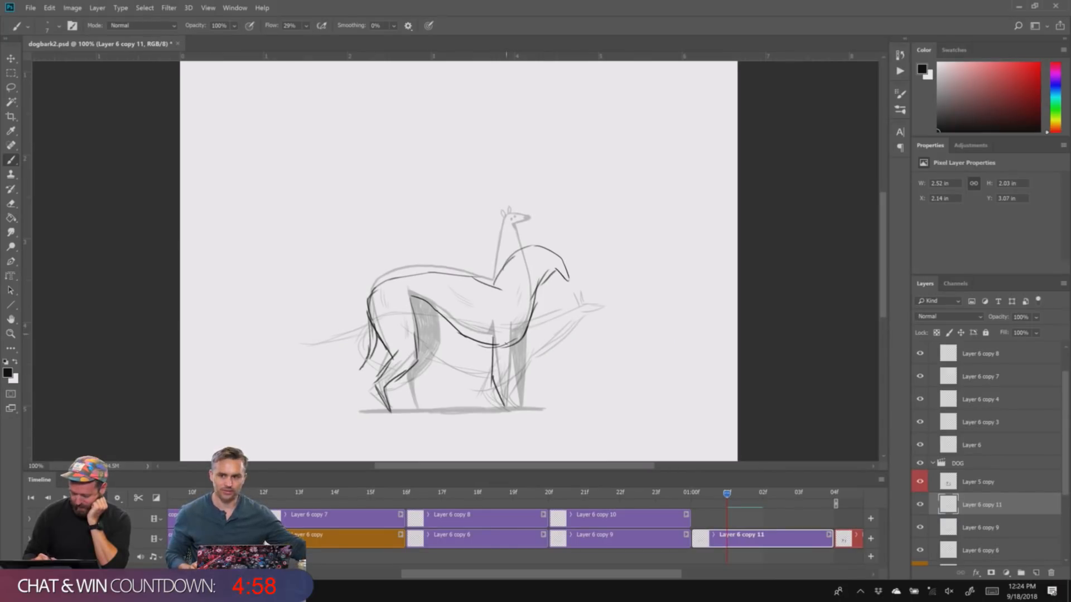
# - Sketch the standing dog's two front legs and add its ear and neck details
pyautogui.moveTo(507, 341); pyautogui.dragTo(506, 414)
pyautogui.moveTo(525, 329); pyautogui.dragTo(517, 398)
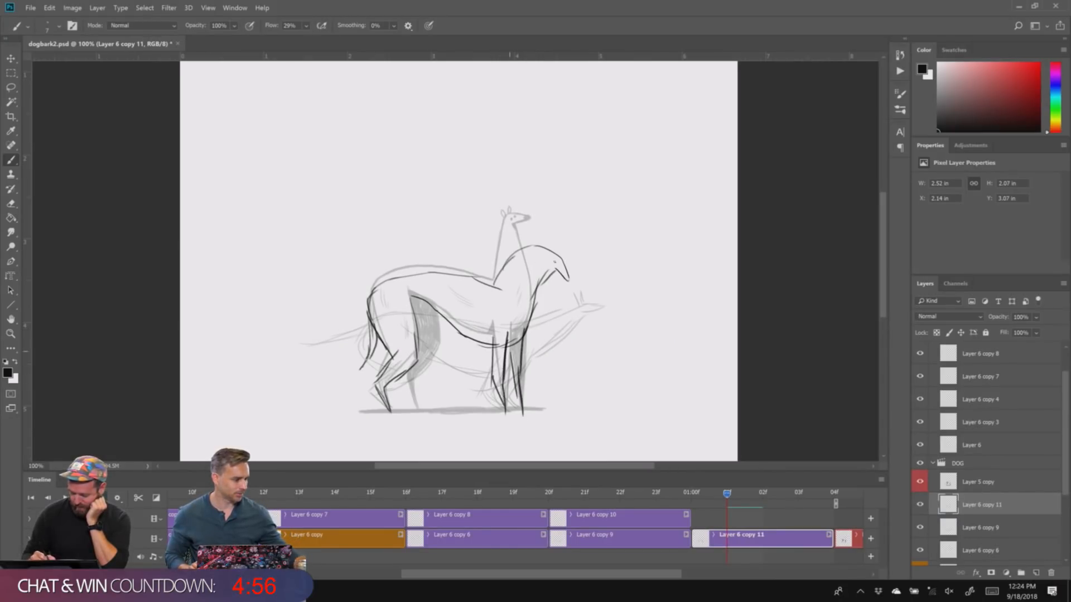
pyautogui.click(548, 262)
pyautogui.moveTo(535, 291); pyautogui.dragTo(545, 269)
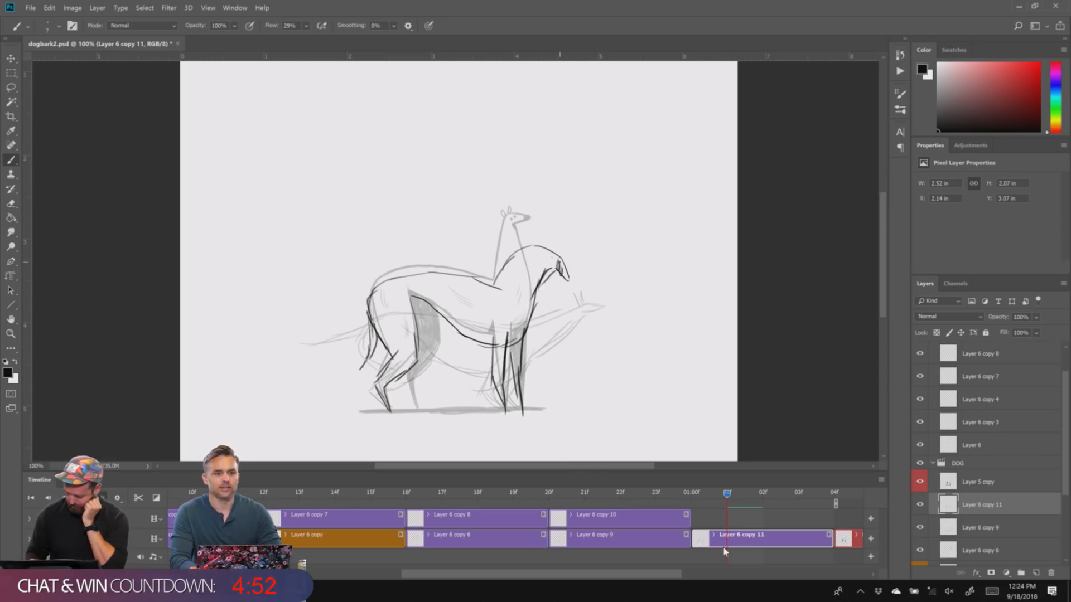
# - Move the Layer 6 copy 10 clip into the DOG group at 20f, between the leap and crouch clips
pyautogui.moveTo(225, 573); pyautogui.dragTo(208, 573)
pyautogui.moveTo(513, 494)
pyautogui.mouseDown()
pyautogui.moveTo(390, 511)
pyautogui.moveTo(446, 532)
pyautogui.moveTo(421, 537)
pyautogui.moveTo(427, 545)
pyautogui.mouseUp()
pyautogui.click(446, 526)
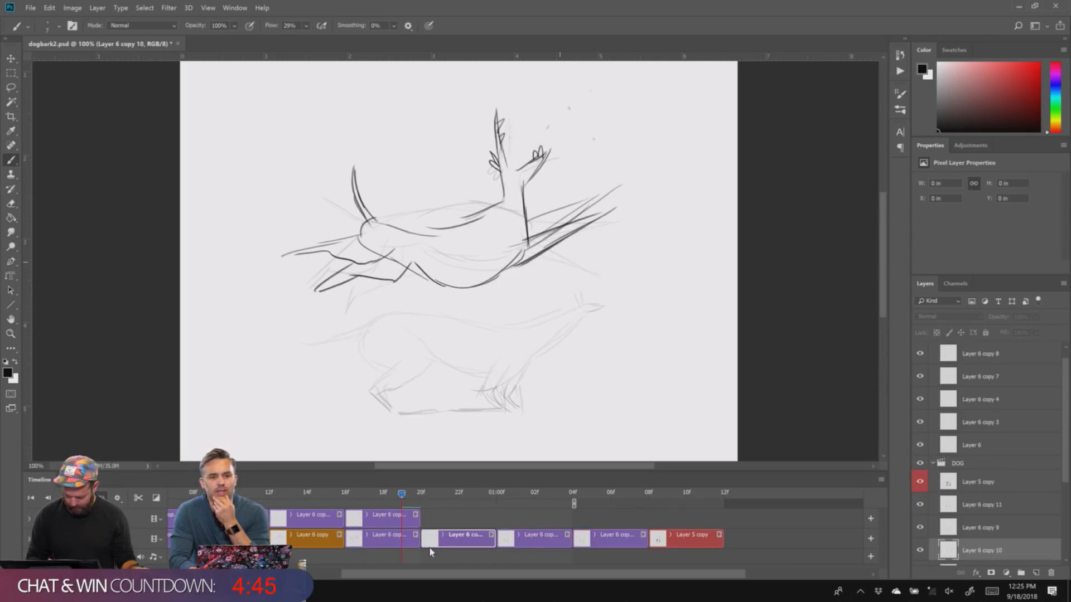
pyautogui.click(420, 493)
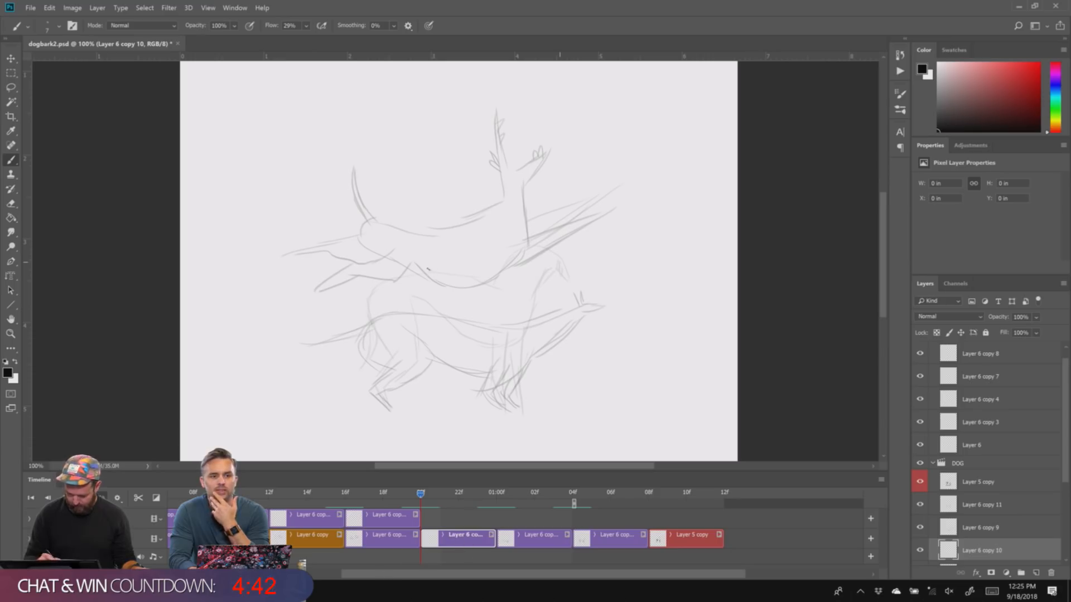
# - Sketch a U-shaped falling pose with raised tail, neck and legs on Layer 6 copy 10, and shorten its clip to end at 22f
pyautogui.moveTo(400, 279)
pyautogui.mouseDown()
pyautogui.moveTo(430, 328)
pyautogui.moveTo(481, 331)
pyautogui.moveTo(511, 290)
pyautogui.mouseUp()
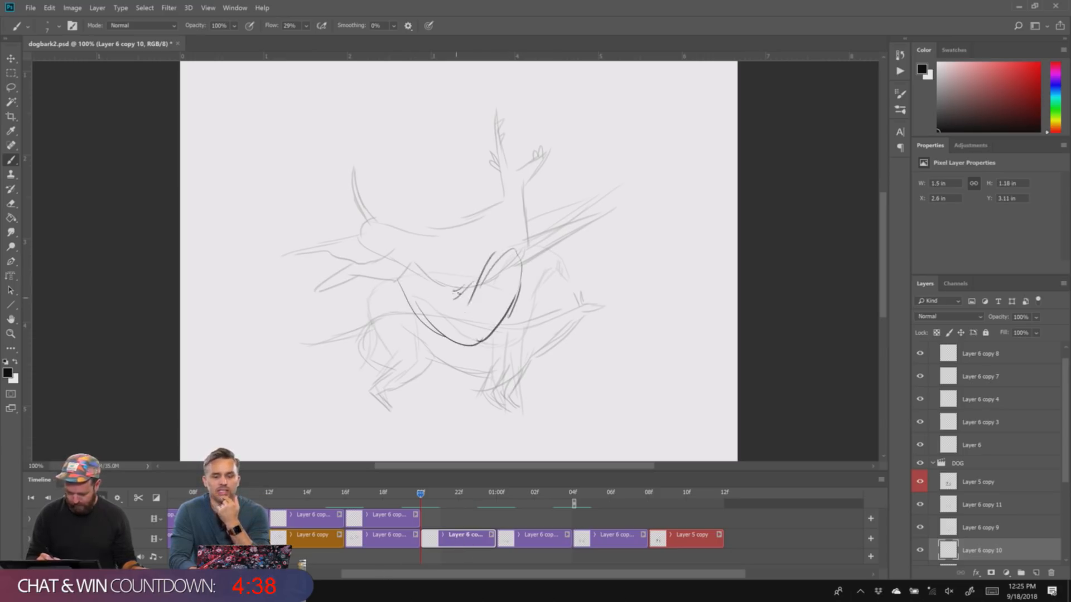
pyautogui.moveTo(390, 301); pyautogui.dragTo(375, 248)
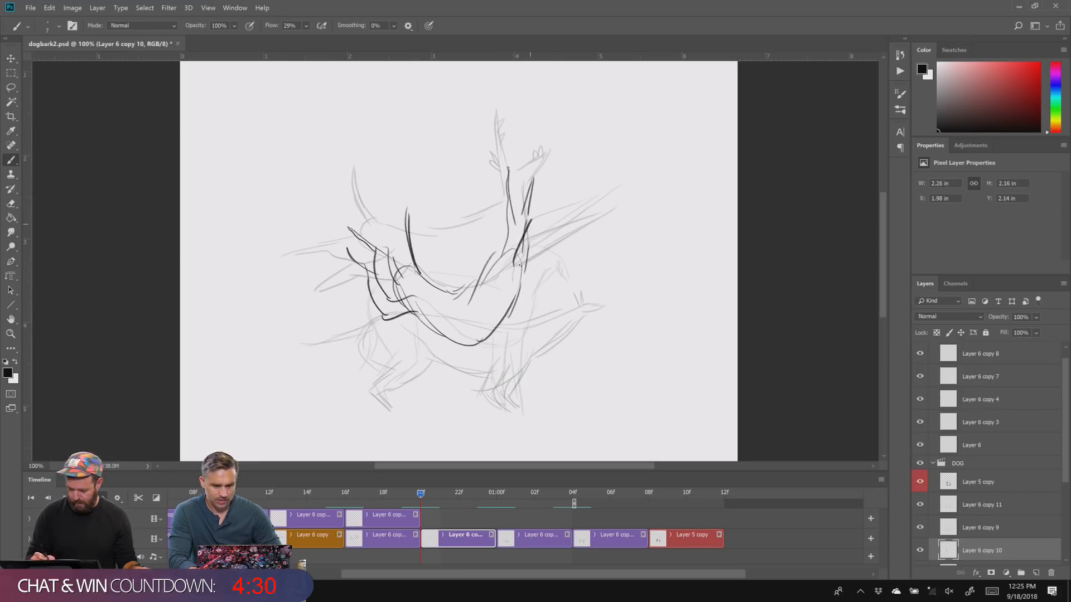
pyautogui.moveTo(519, 279); pyautogui.dragTo(546, 228)
pyautogui.moveTo(530, 279); pyautogui.dragTo(557, 214)
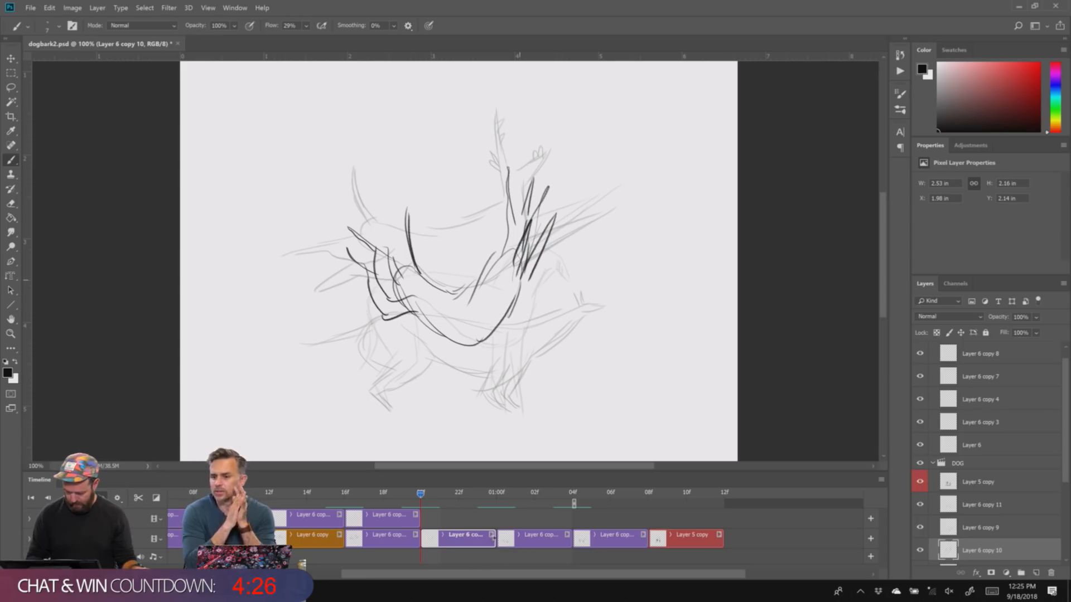
pyautogui.moveTo(493, 536); pyautogui.dragTo(455, 541)
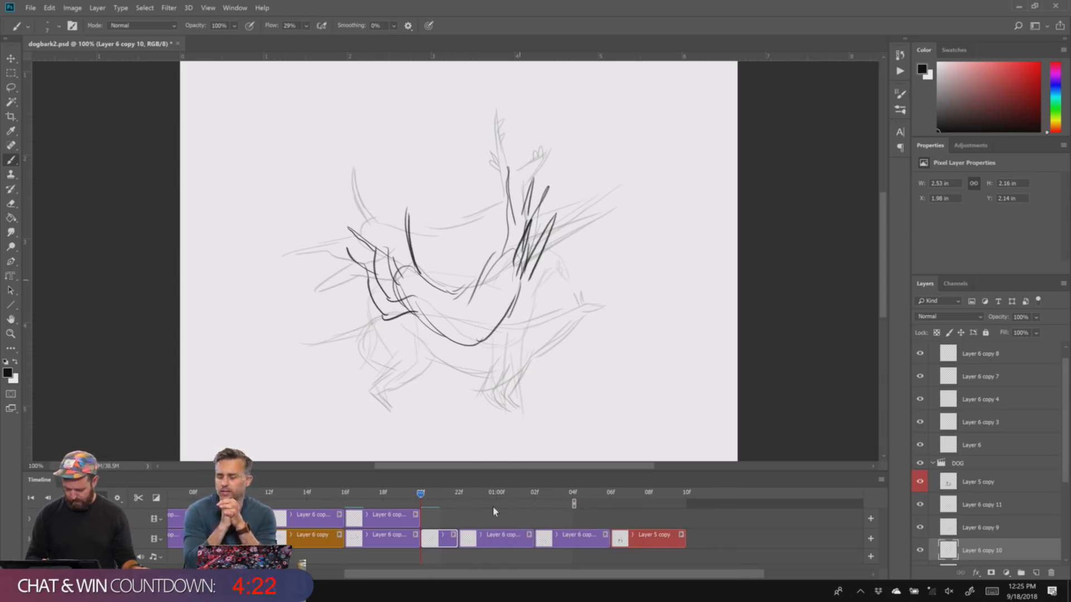
# - Extend the timeline's work area to 06f past the one-second mark and preview the falling pose in playback
pyautogui.moveTo(494, 496); pyautogui.dragTo(610, 518)
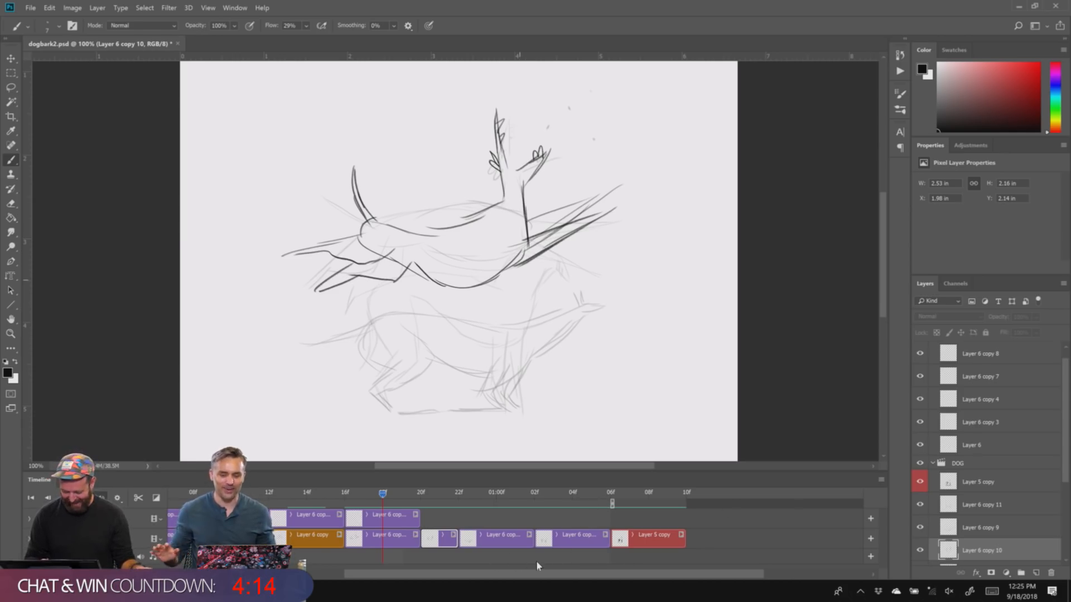
pyautogui.press('Right')
pyautogui.press('Right')
pyautogui.press('Right')
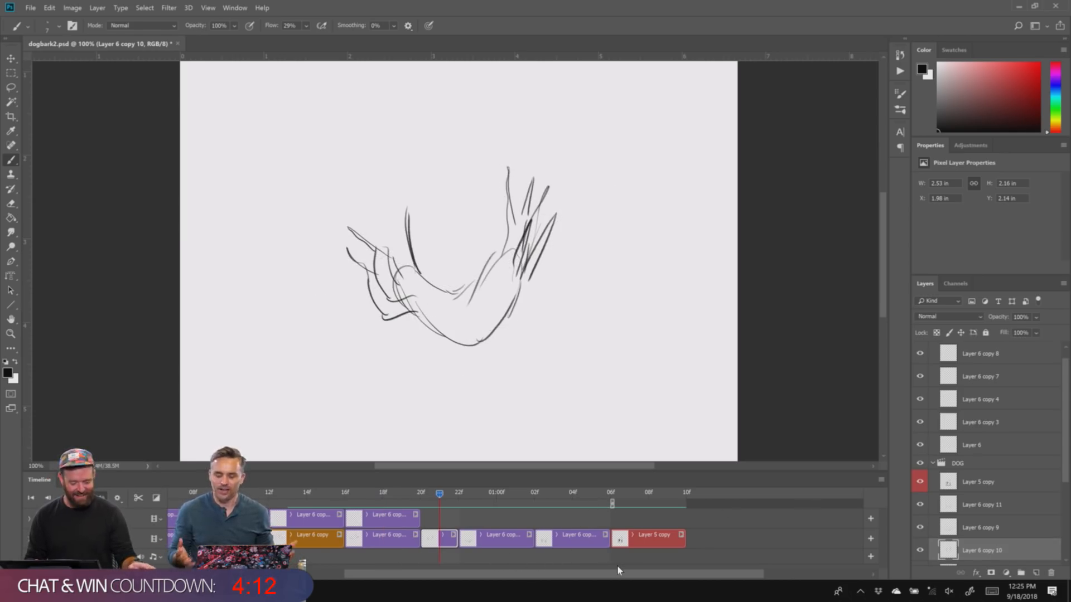
pyautogui.press('space')
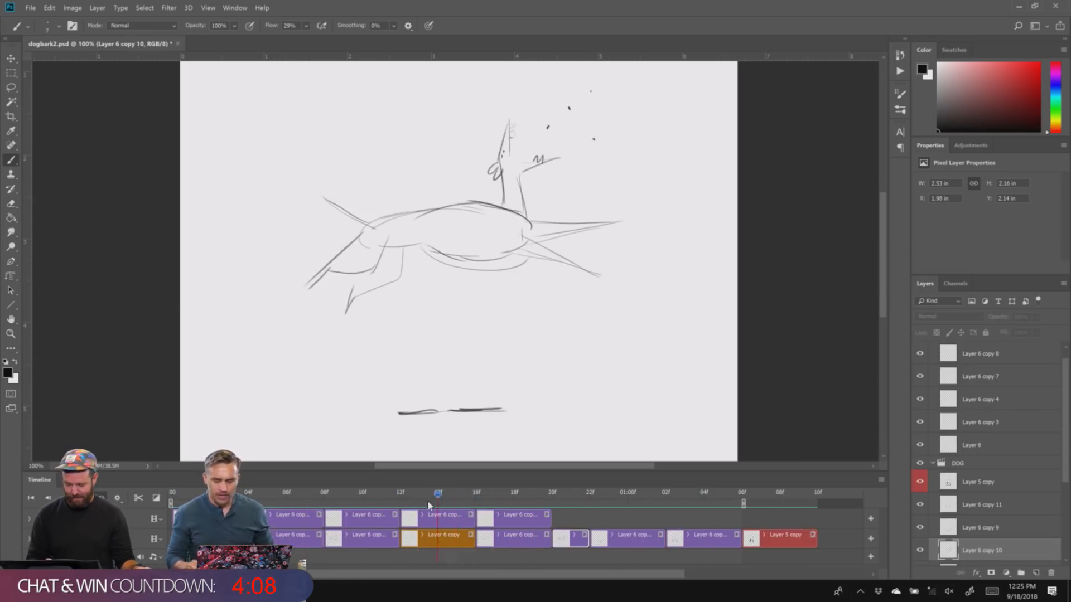
# - Shorten the Layer 6 copy 6 clip in the DOG group so that it ends at 18f
pyautogui.click(514, 497)
pyautogui.moveTo(550, 542); pyautogui.dragTo(513, 543)
# - Play the barking dog animation several times to examine the timing and height of the leap and fall
pyautogui.press('space')
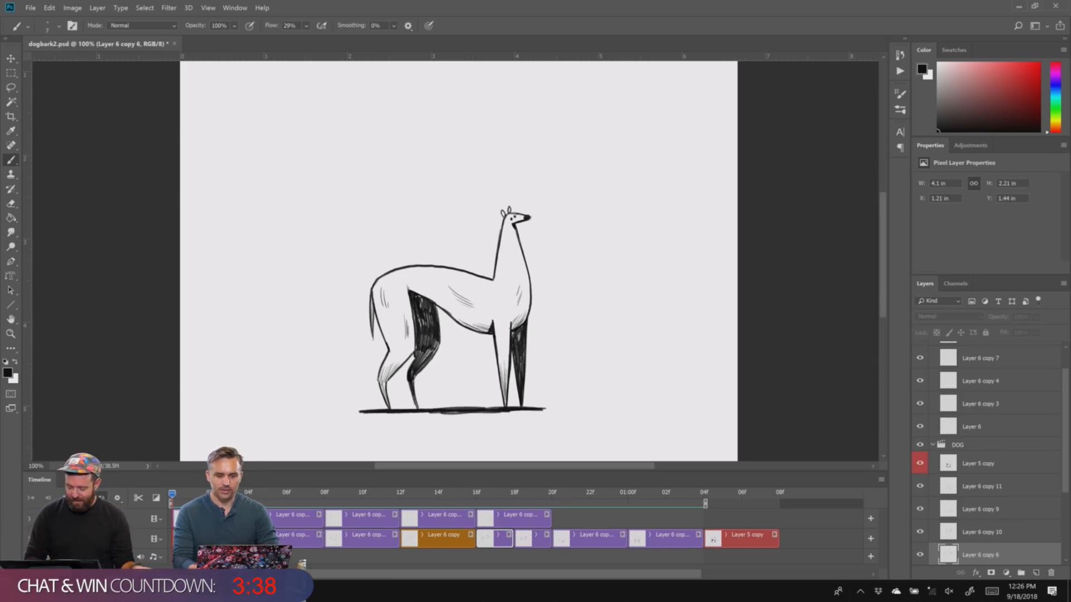
pyautogui.press('space')
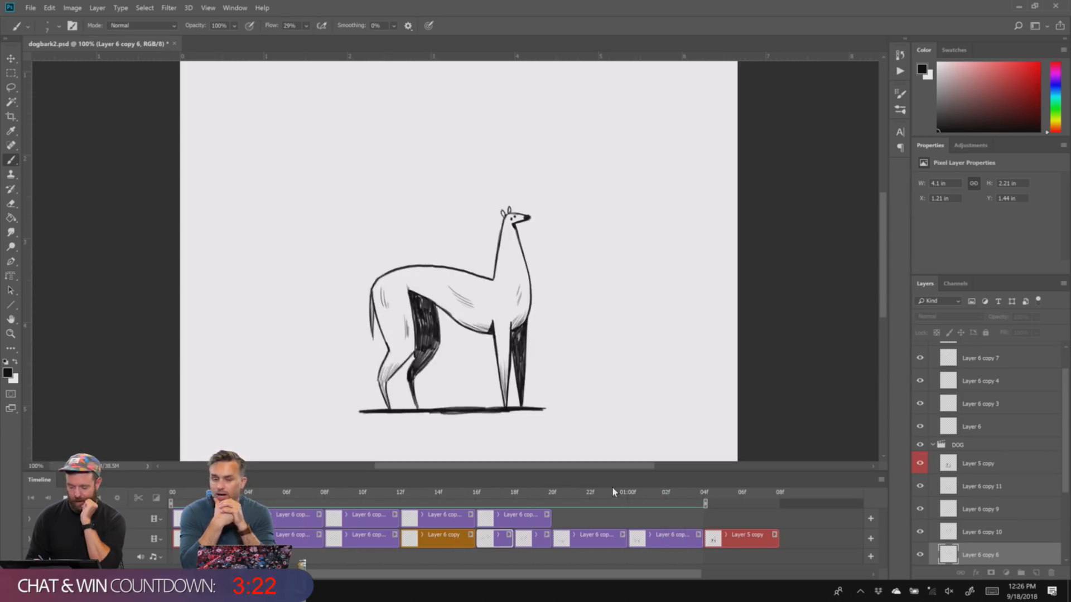
pyautogui.press('space')
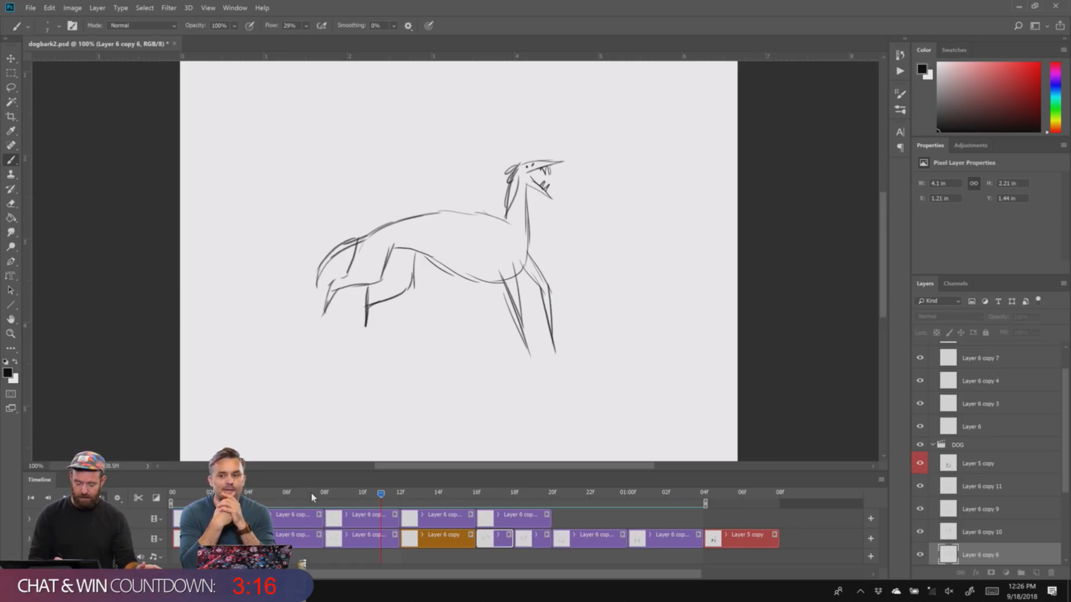
pyautogui.press('space')
pyautogui.press('space')
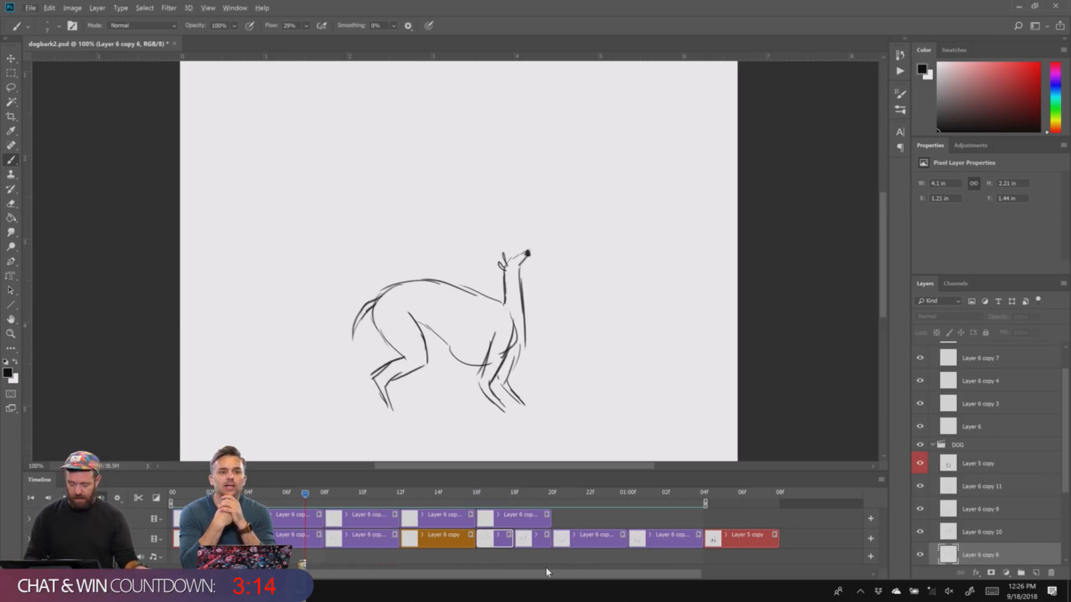
pyautogui.press('space')
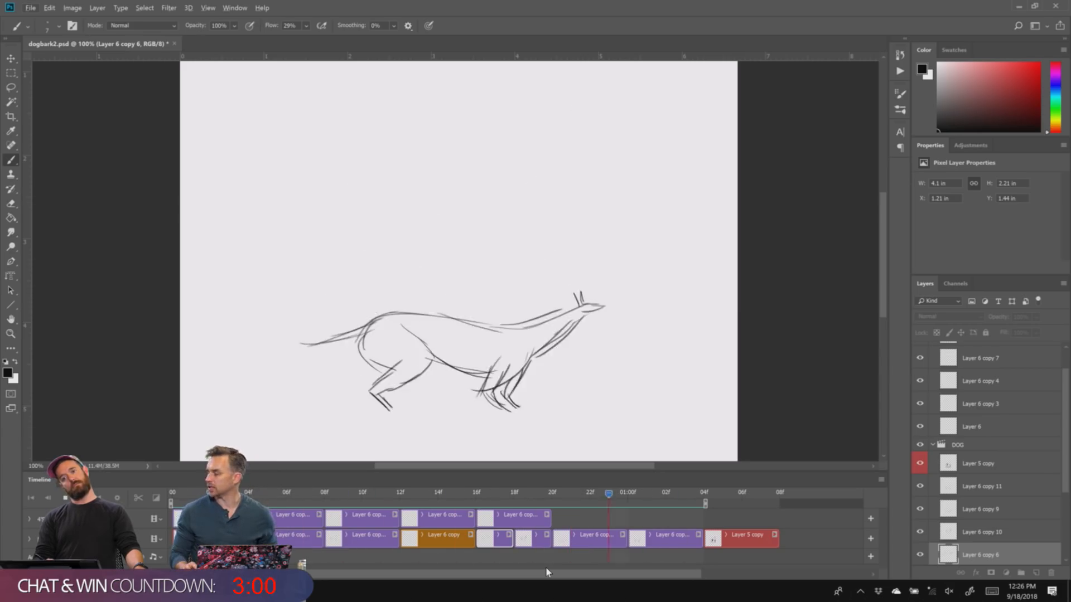
pyautogui.press('space')
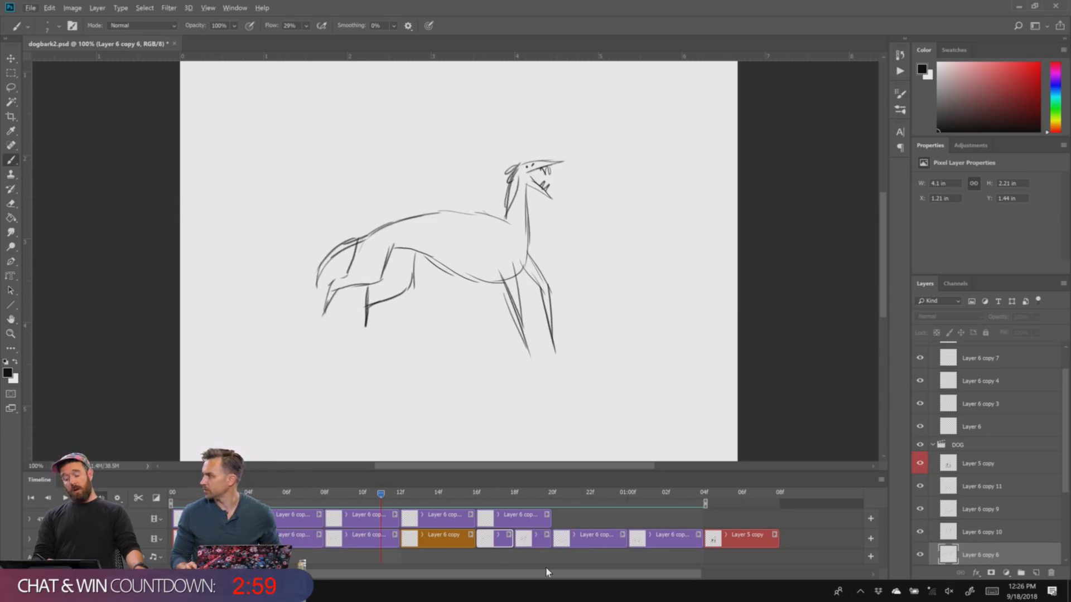
# - Move the whole leap drawing on Layer 6 copy at 12f straight up by about 0.5 in
pyautogui.click(400, 496)
pyautogui.click(432, 540)
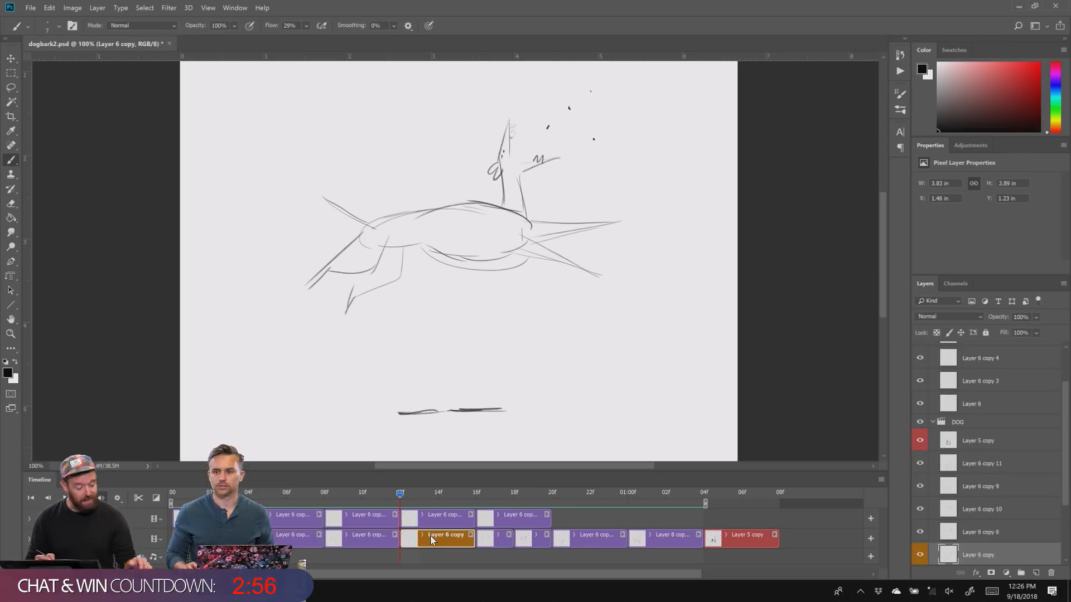
pyautogui.hotkey('ctrl', '-')
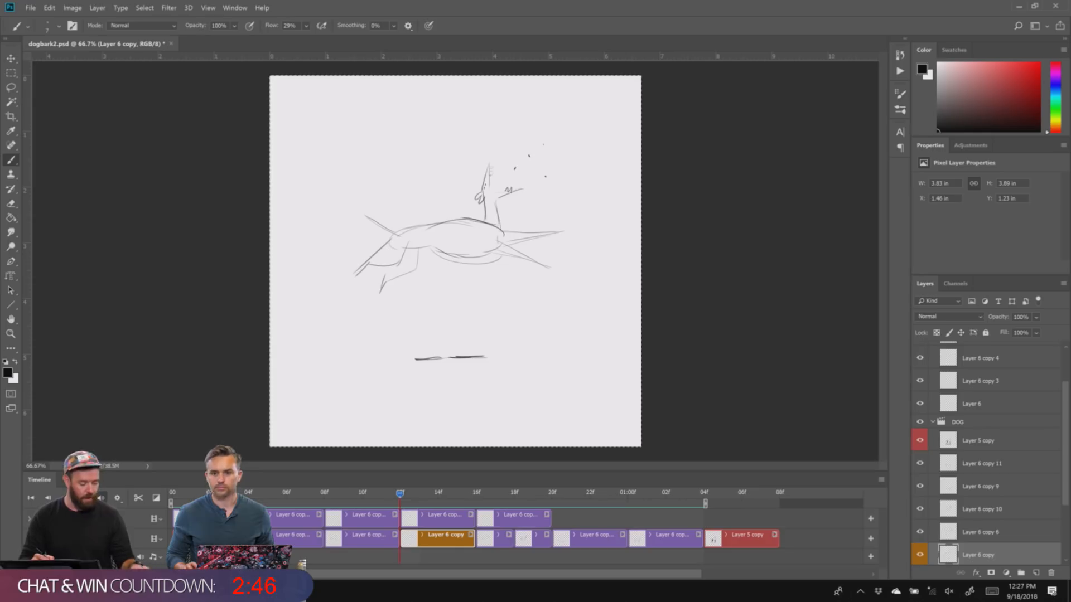
pyautogui.press('v')
pyautogui.moveTo(495, 227); pyautogui.dragTo(495, 200)
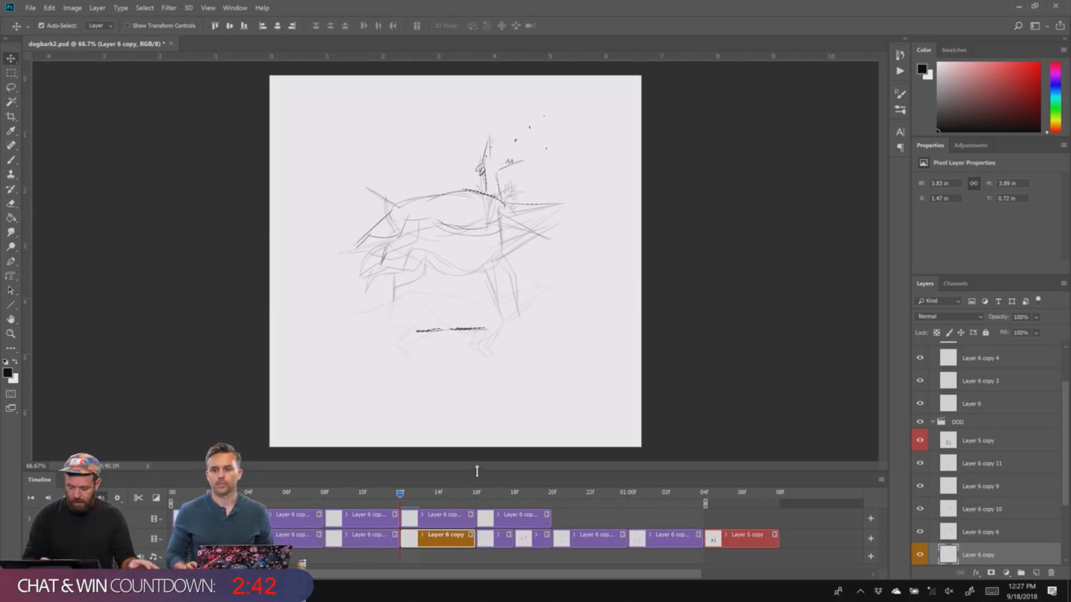
pyautogui.moveTo(497, 198); pyautogui.dragTo(497, 189)
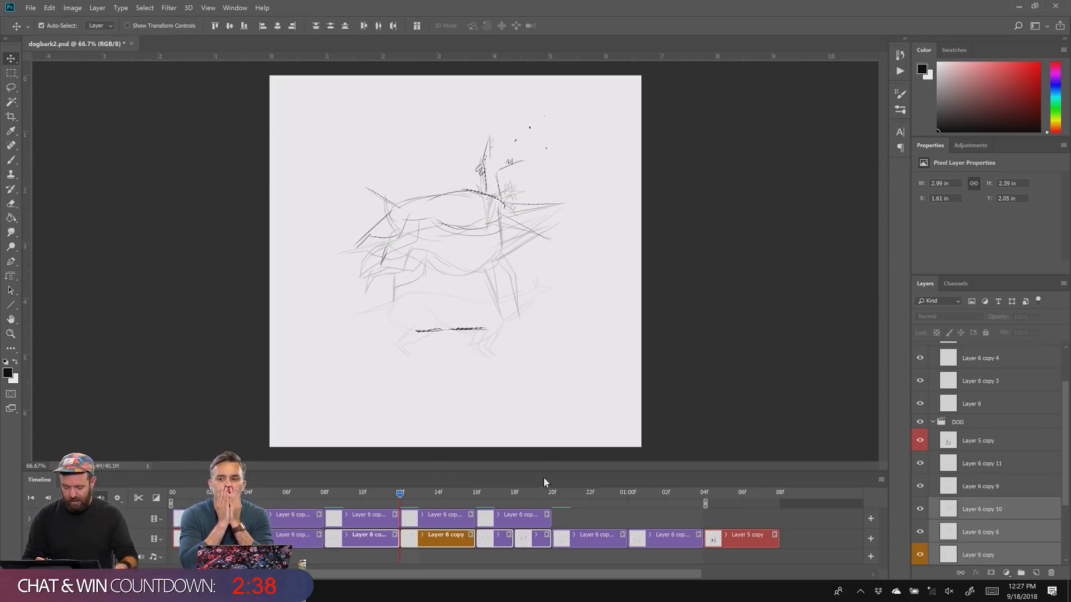
# - Lasso the two short ground strokes beneath the leaping dog on Layer 6 copy and delete them
pyautogui.hotkey('ctrl', 'd')
pyautogui.keyDown('ctrl'); pyautogui.click(485, 397); pyautogui.keyUp('ctrl')
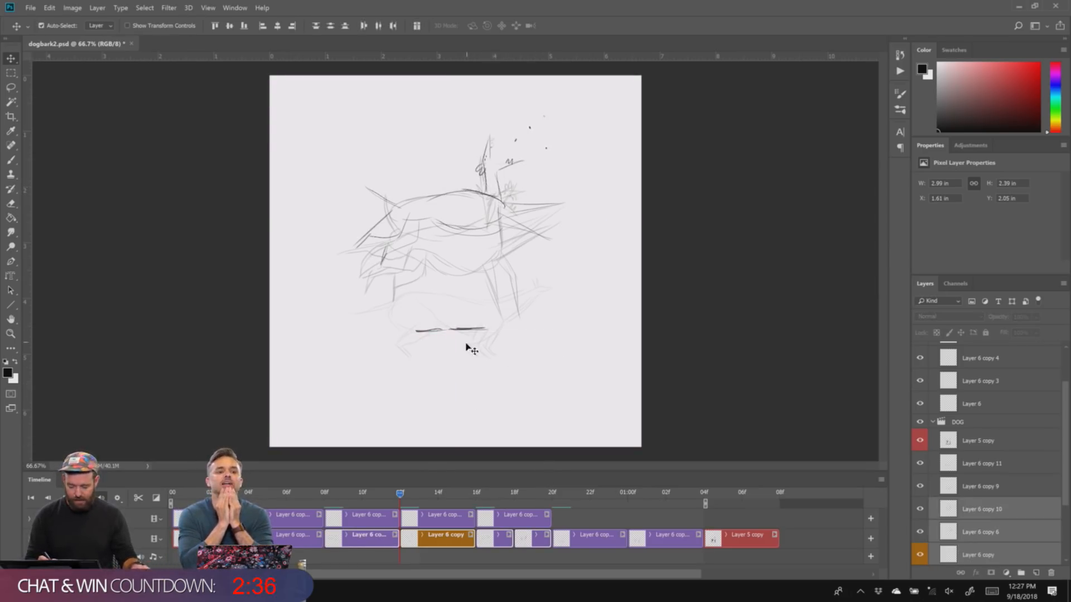
pyautogui.press('l')
pyautogui.moveTo(474, 361); pyautogui.dragTo(497, 378)
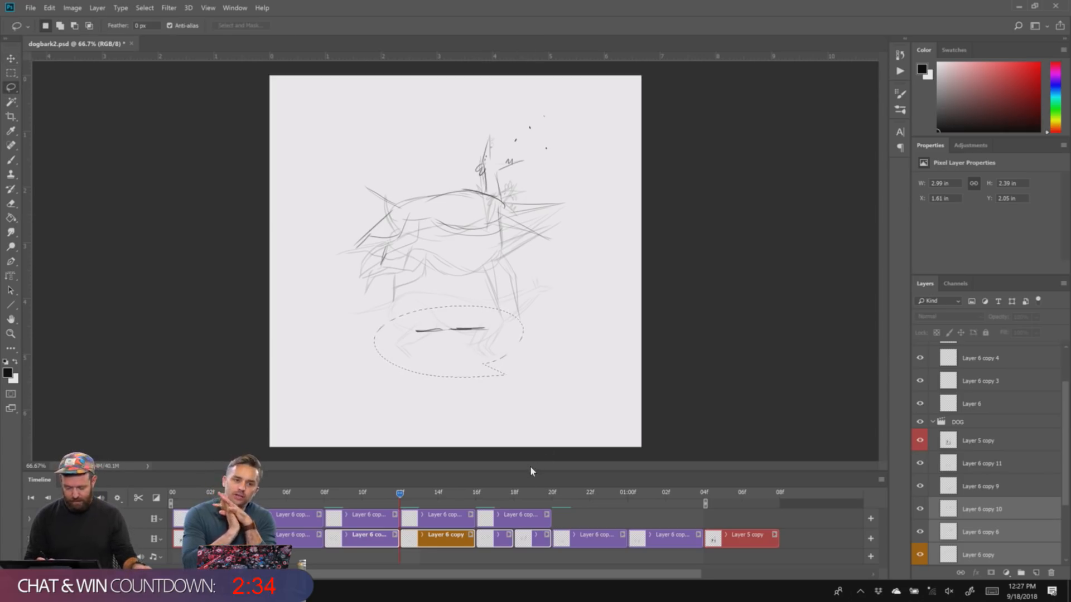
pyautogui.click(421, 539)
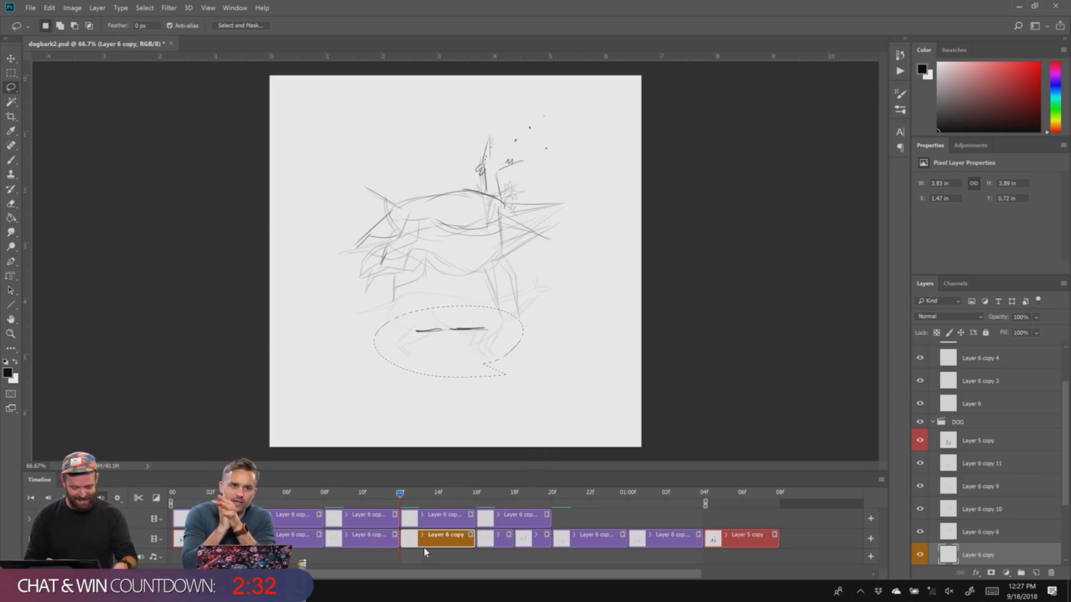
pyautogui.press('Delete')
pyautogui.hotkey('ctrl', 'd')
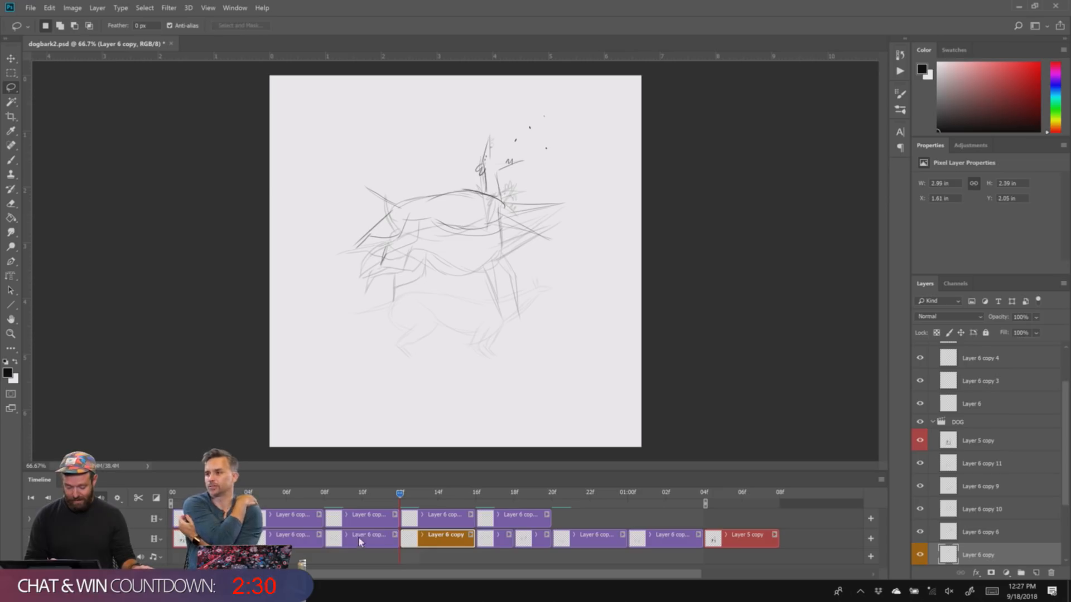
# - Lasso the dog on Layer 6 copy 5 at 08f and move it up about 0.45 in
pyautogui.click(360, 538)
pyautogui.click(331, 495)
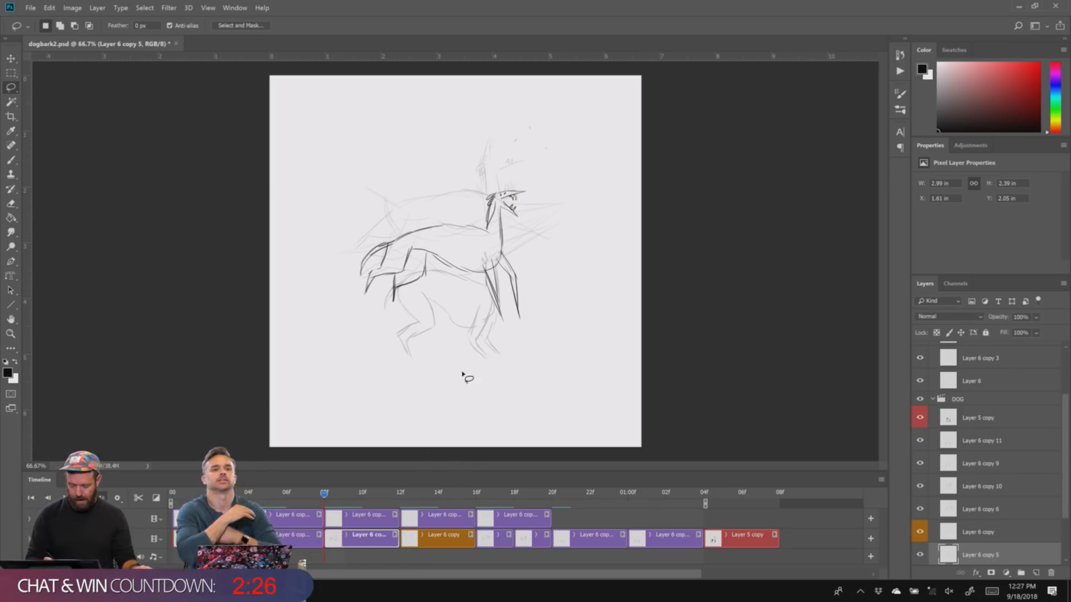
pyautogui.moveTo(569, 279)
pyautogui.mouseDown()
pyautogui.moveTo(476, 378)
pyautogui.moveTo(529, 352)
pyautogui.mouseUp()
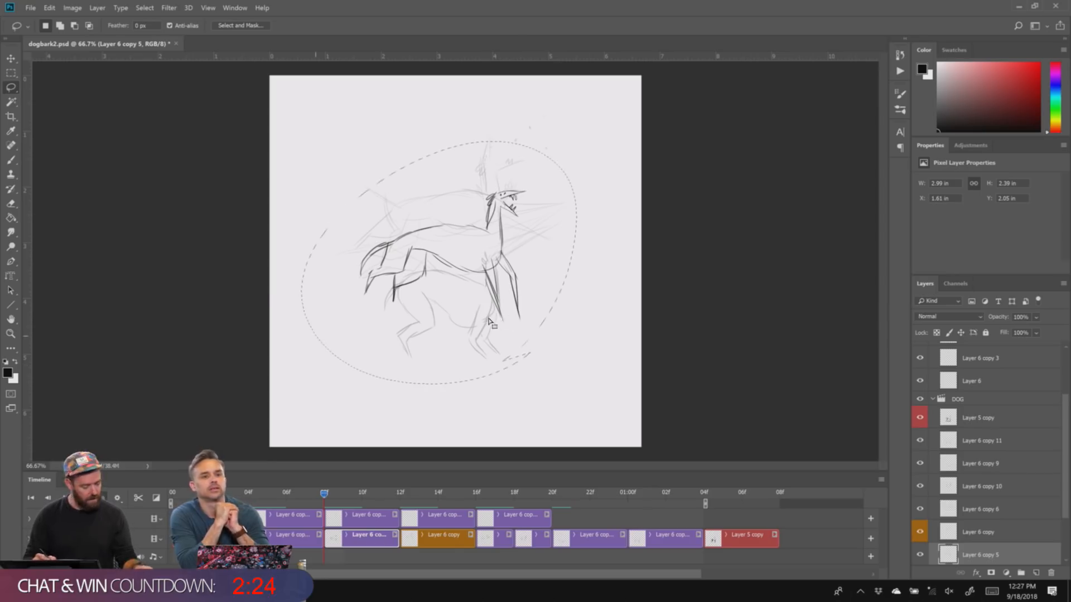
pyautogui.press('v')
pyautogui.moveTo(512, 284); pyautogui.dragTo(511, 260)
pyautogui.hotkey('ctrl', 'd')
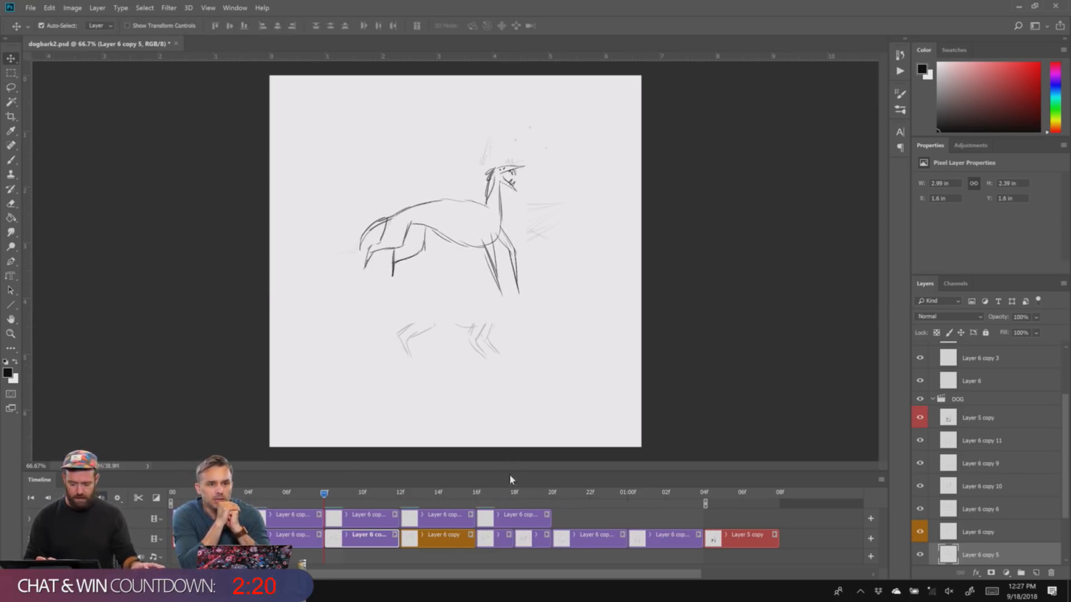
# - Lasso the stretched airborne dog on Layer 6 copy 6 and move it up about 0.36 in
pyautogui.moveTo(406, 493); pyautogui.dragTo(496, 495)
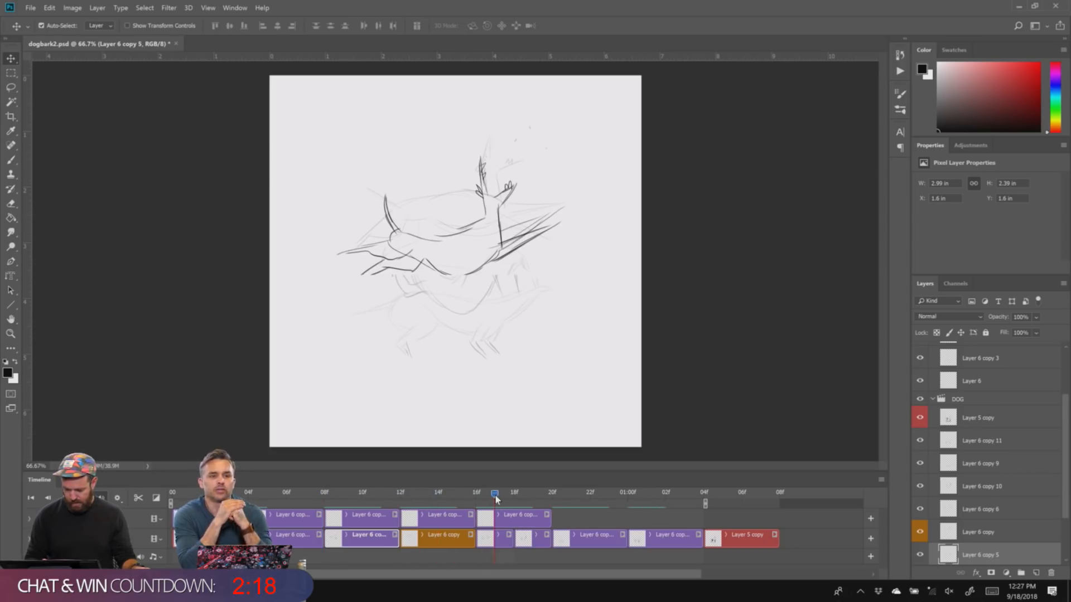
pyautogui.click(495, 542)
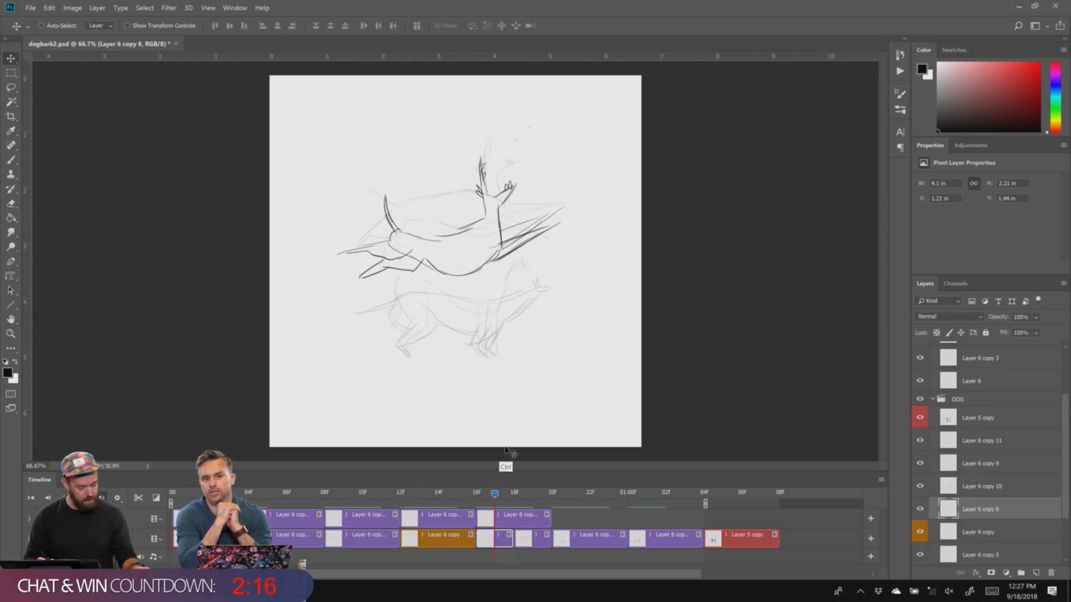
pyautogui.press('l')
pyautogui.moveTo(560, 271)
pyautogui.mouseDown()
pyautogui.moveTo(577, 149)
pyautogui.moveTo(579, 224)
pyautogui.mouseUp()
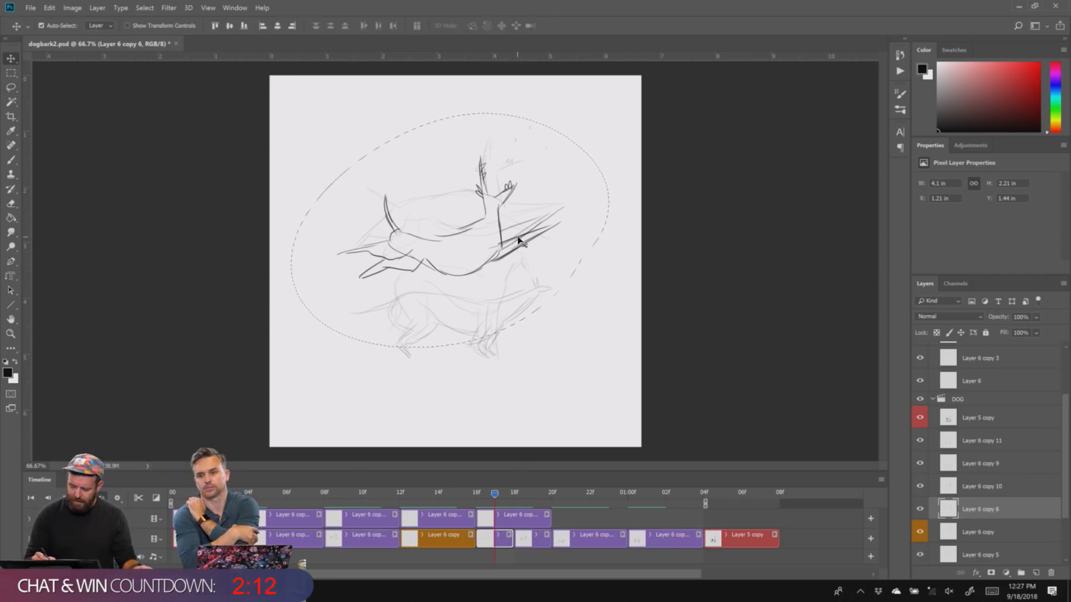
pyautogui.moveTo(519, 241); pyautogui.dragTo(518, 219)
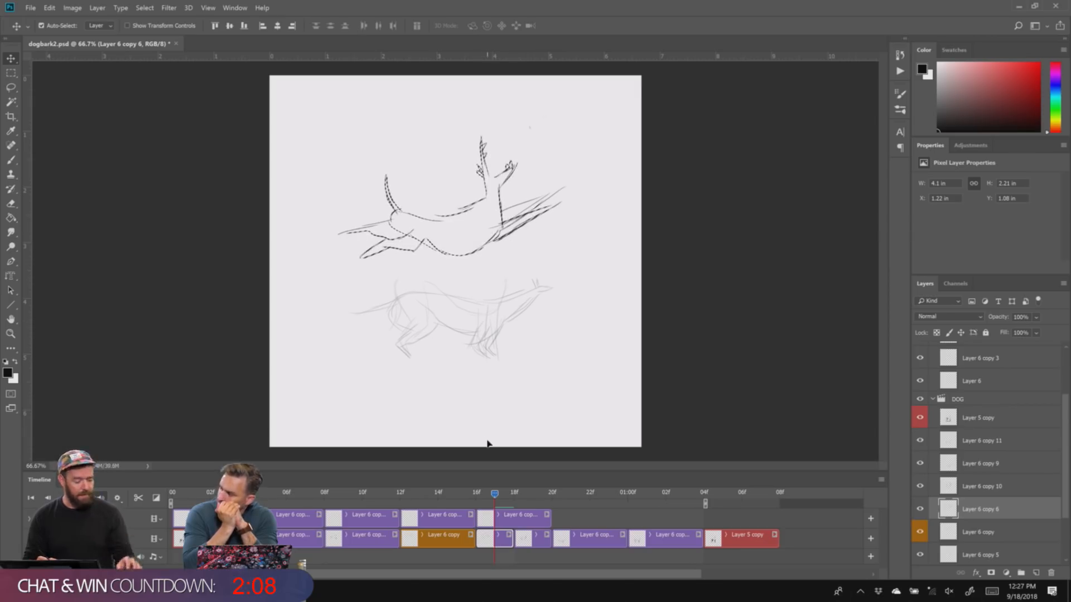
pyautogui.hotkey('ctrl', 'd')
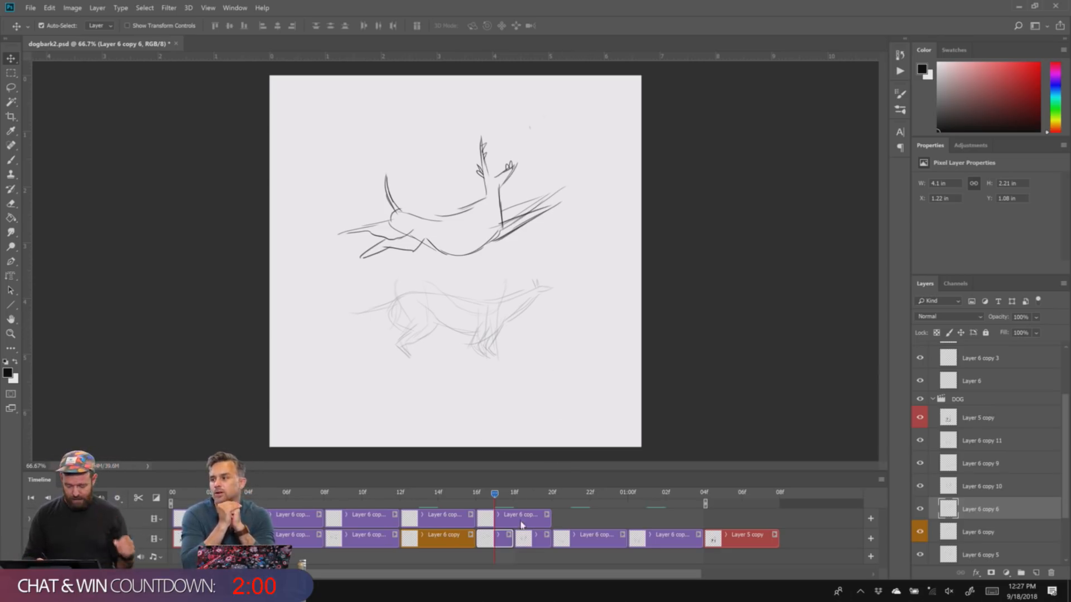
# - Move the U-shaped falling pose on Layer 6 copy 10 at 18f up about 0.7 in
pyautogui.moveTo(496, 493); pyautogui.dragTo(524, 509)
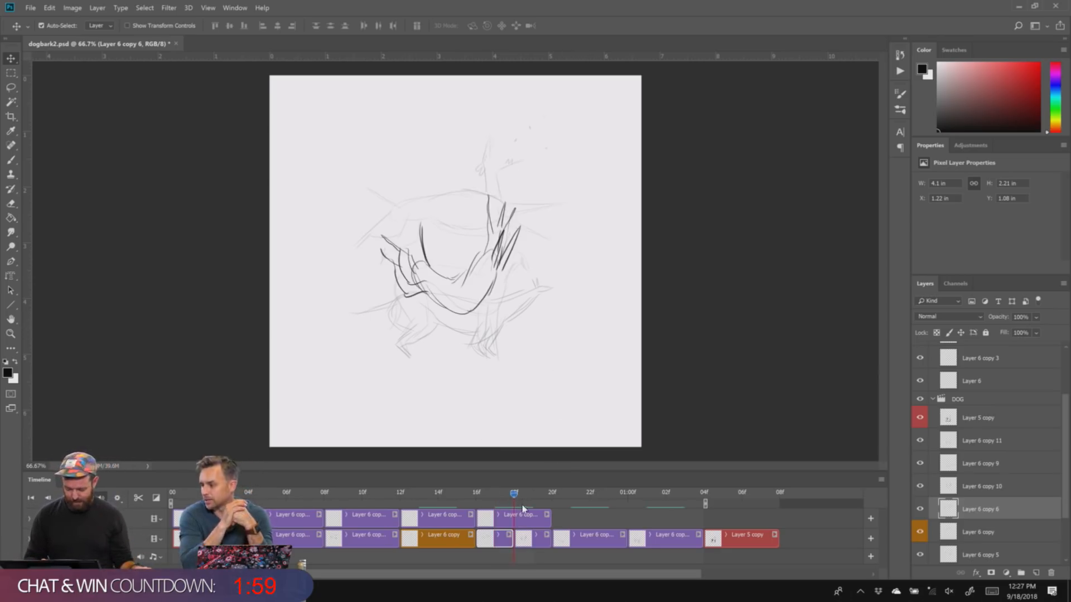
pyautogui.click(519, 537)
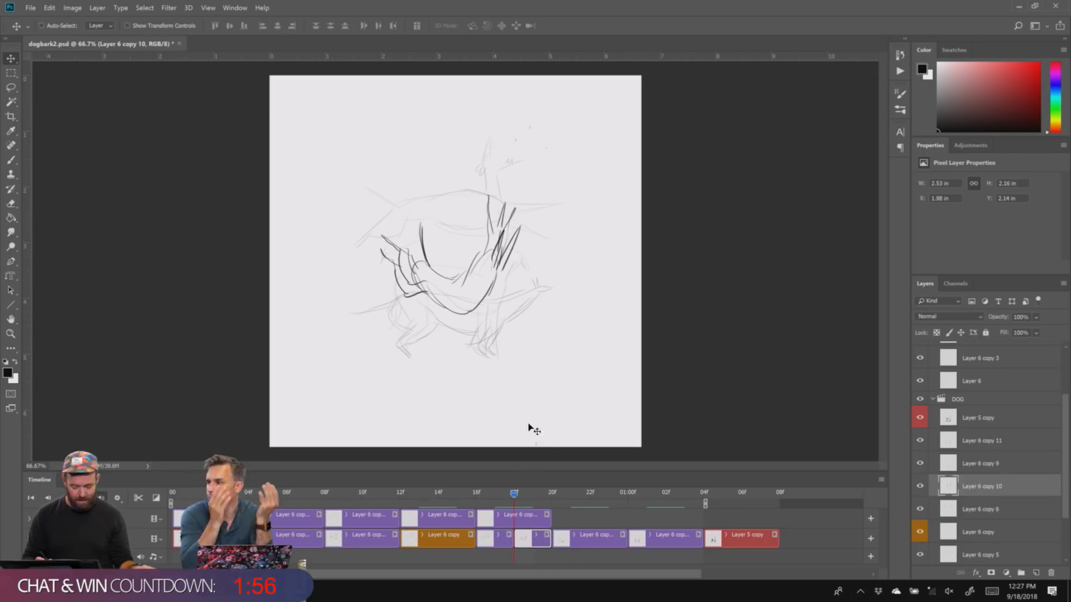
pyautogui.hotkey('ctrl', 'a')
pyautogui.moveTo(504, 252); pyautogui.dragTo(503, 205)
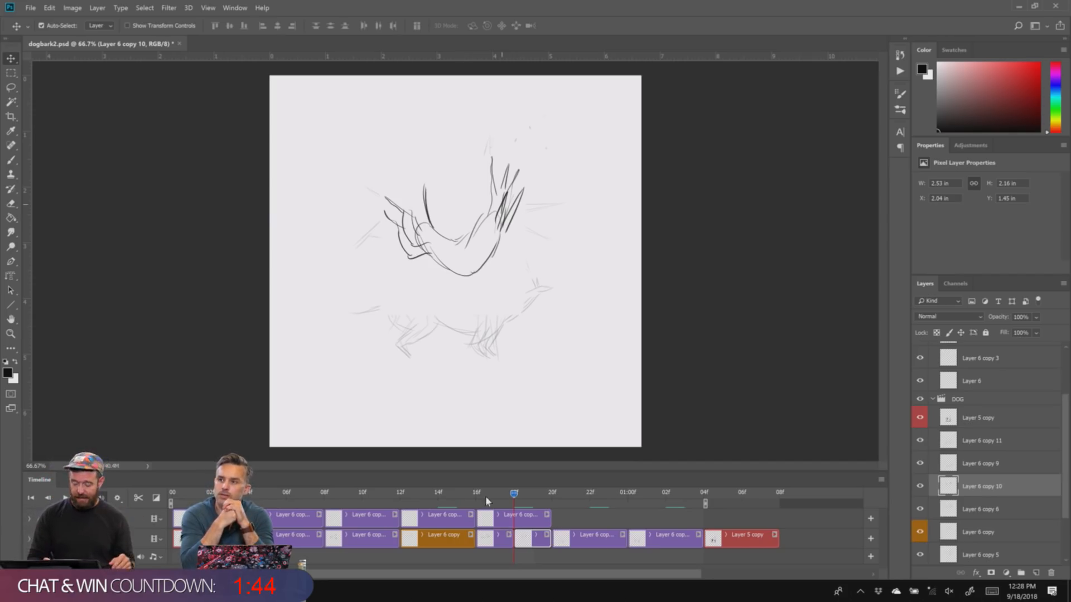
# - Play the animation from the first frame to check the raised leap and fall poses
pyautogui.moveTo(486, 496); pyautogui.dragTo(171, 494)
pyautogui.press('space')
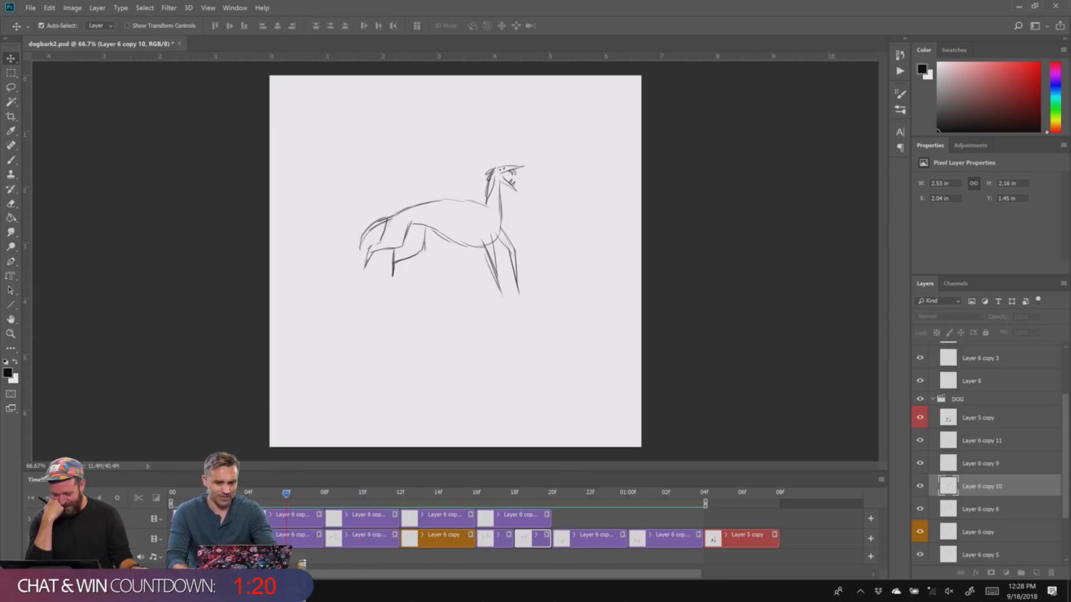
pyautogui.press('space')
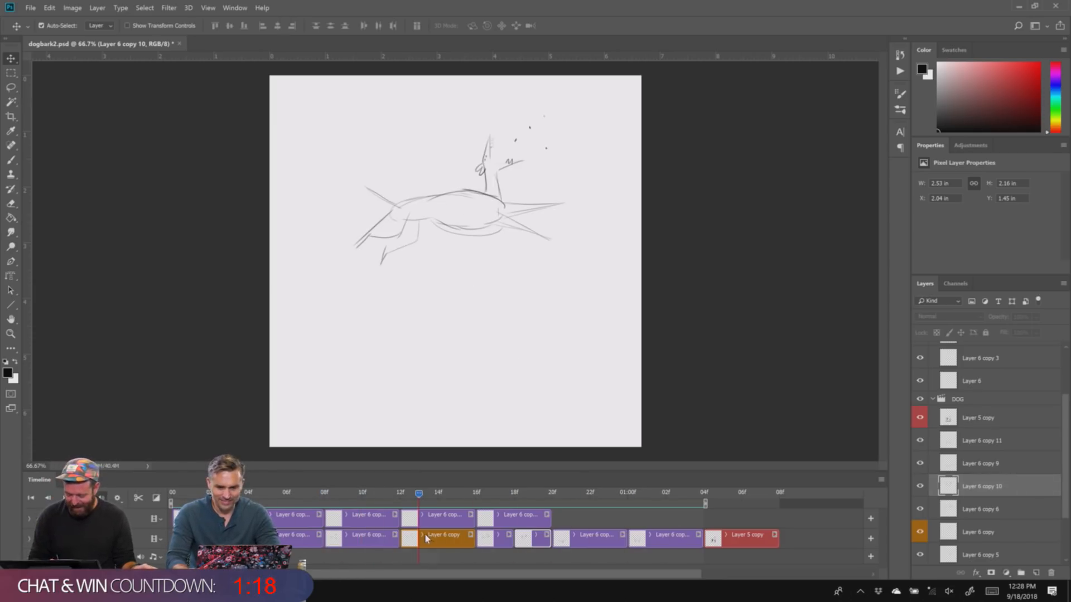
# - Duplicate the DOG group with all its pose layers directly above the original
pyautogui.click(424, 533)
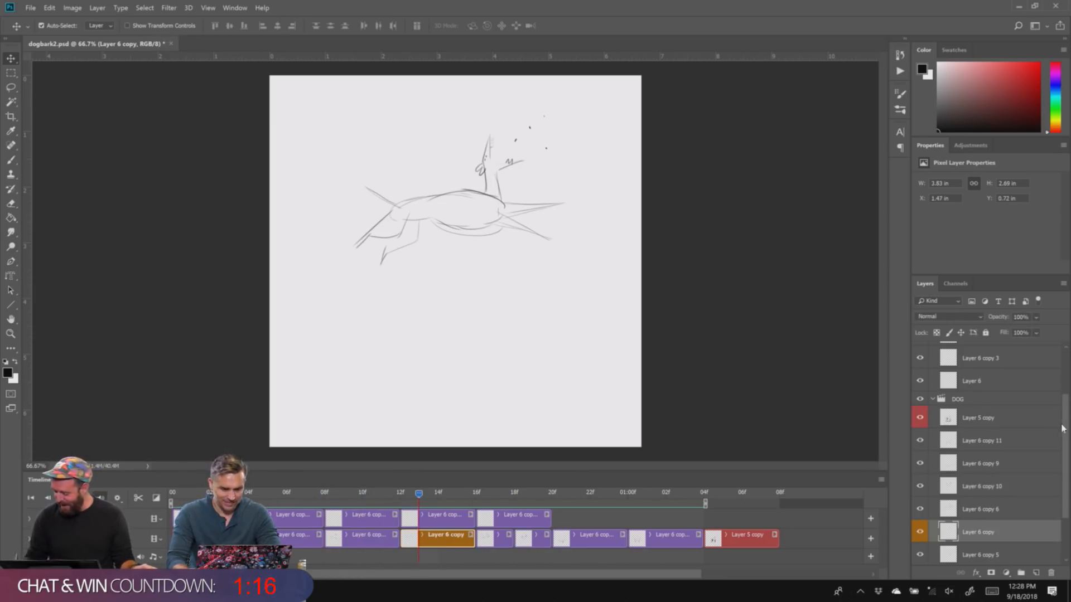
pyautogui.moveTo(1063, 429); pyautogui.dragTo(1064, 462)
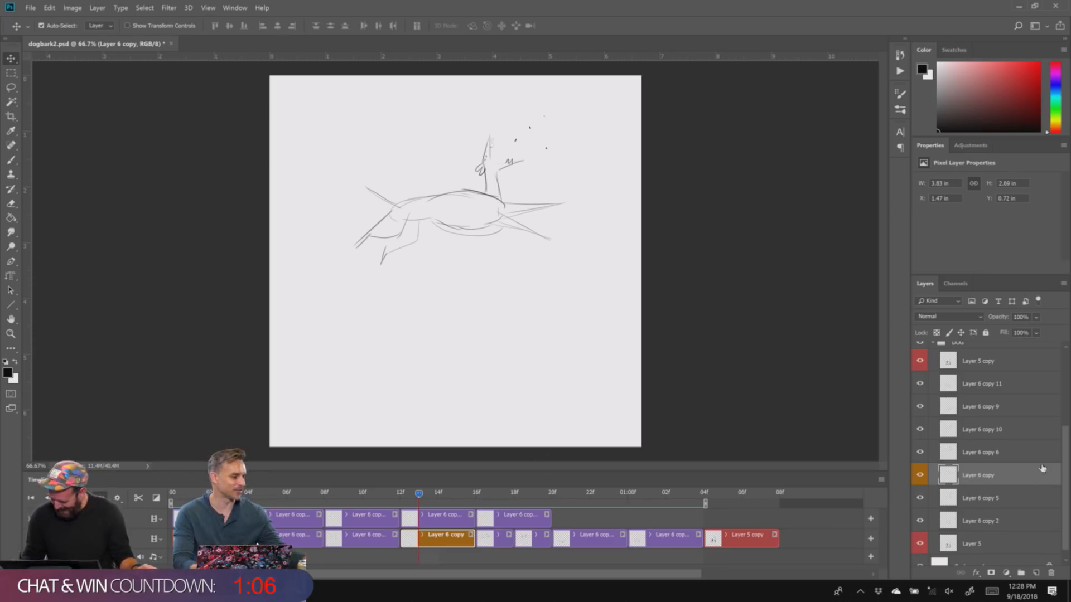
pyautogui.moveTo(1064, 454); pyautogui.dragTo(1064, 407)
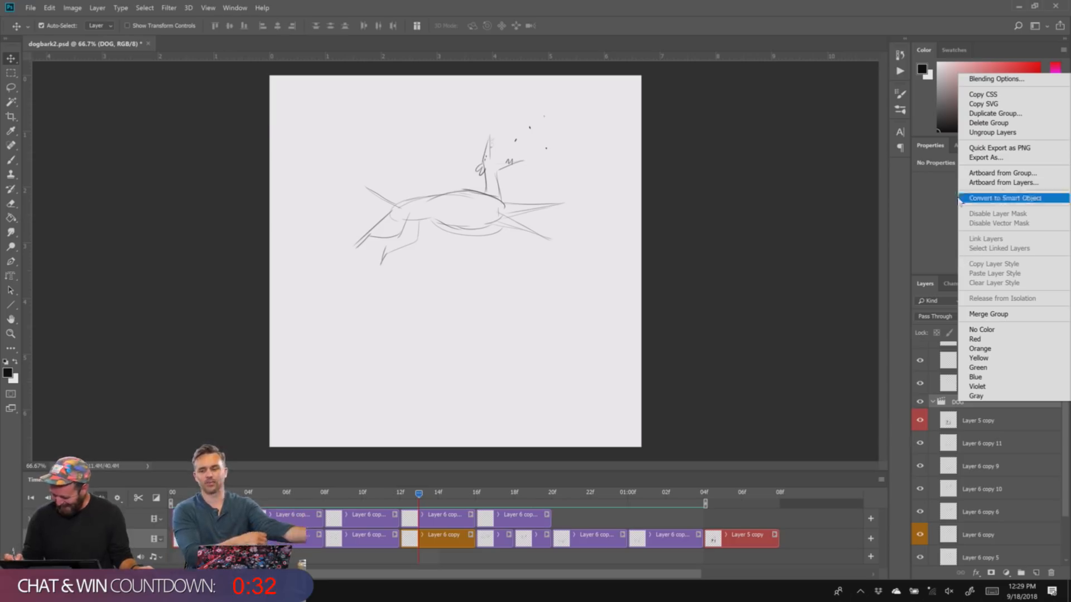
pyautogui.click(924, 229)
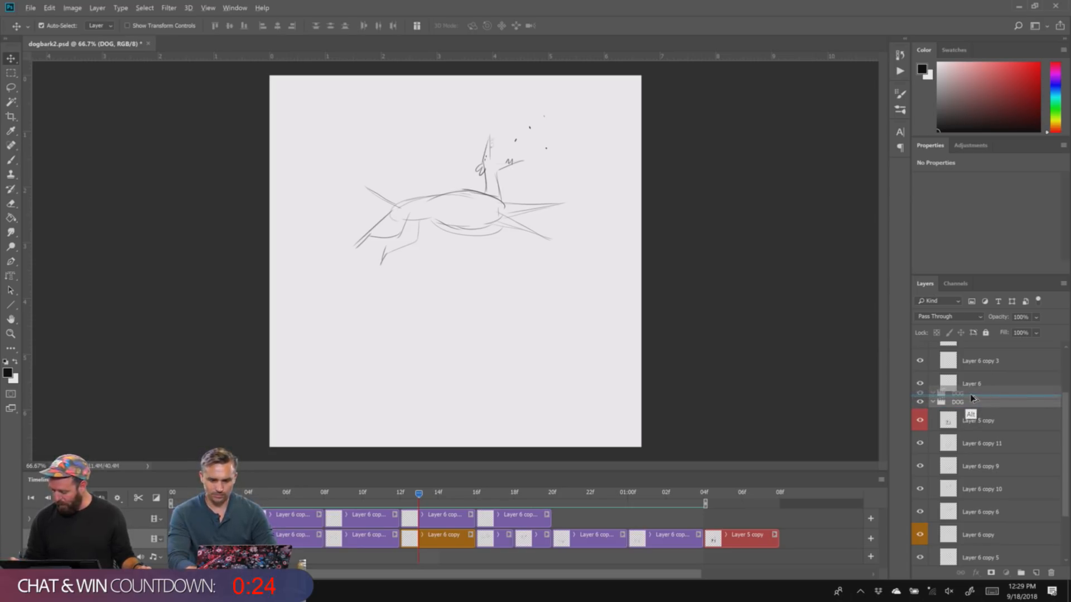
pyautogui.moveTo(969, 396); pyautogui.dragTo(969, 398)
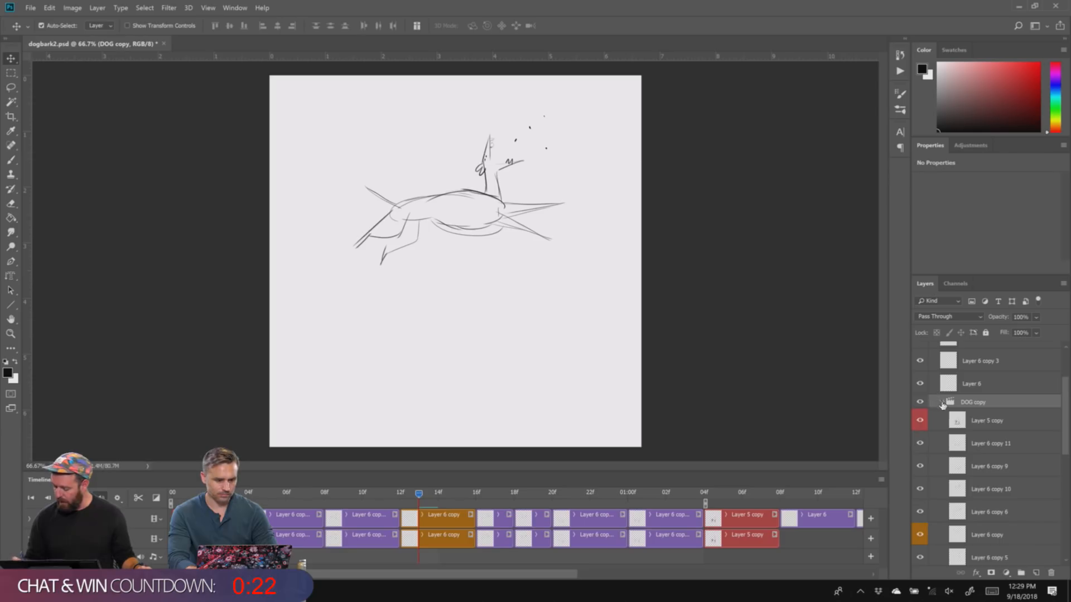
# - Rename the duplicated group as DOG and the original as R, and move DOG out of the 4'S group directly above R
pyautogui.click(942, 402)
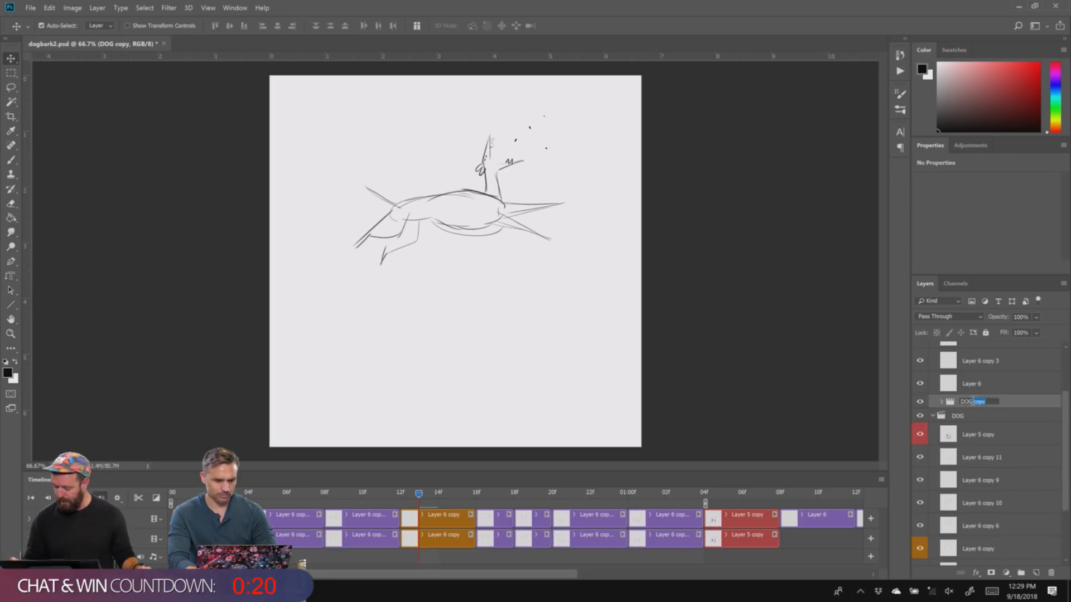
pyautogui.click(962, 421)
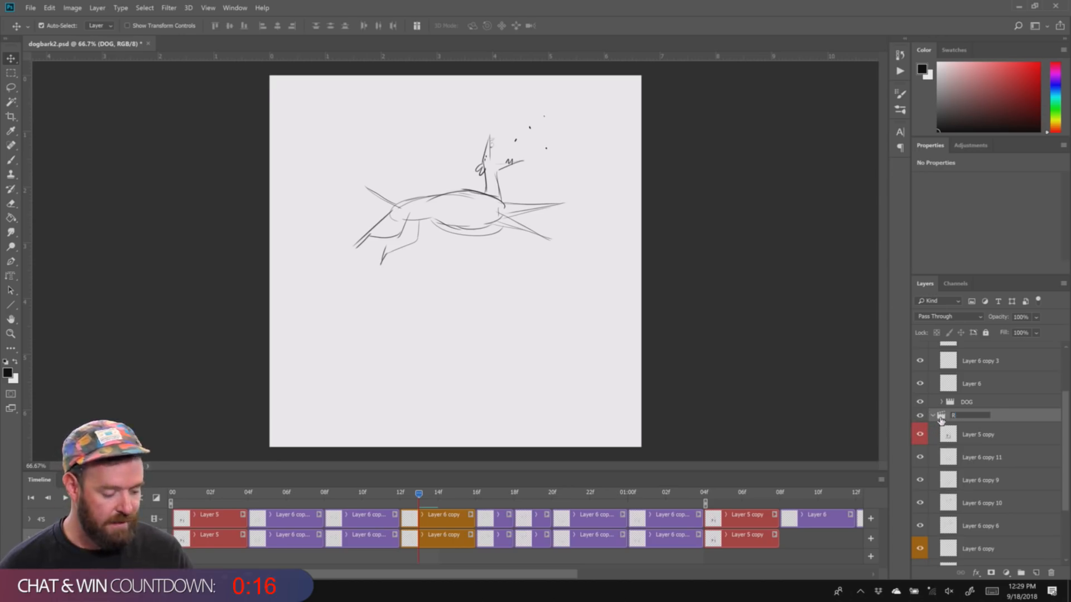
pyautogui.click(963, 403)
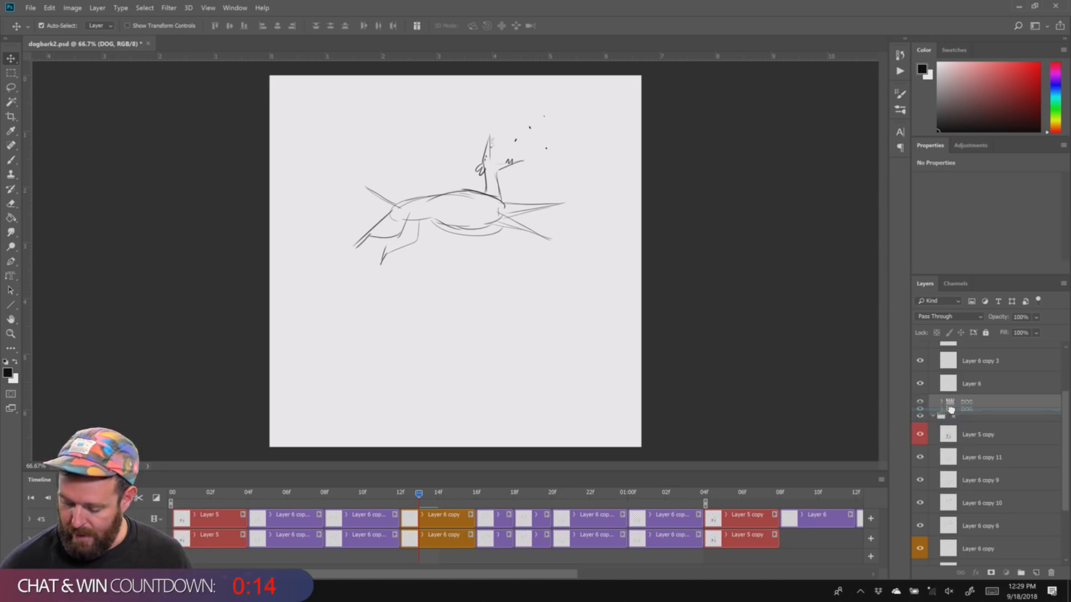
pyautogui.moveTo(950, 409); pyautogui.dragTo(951, 411)
pyautogui.click(933, 402)
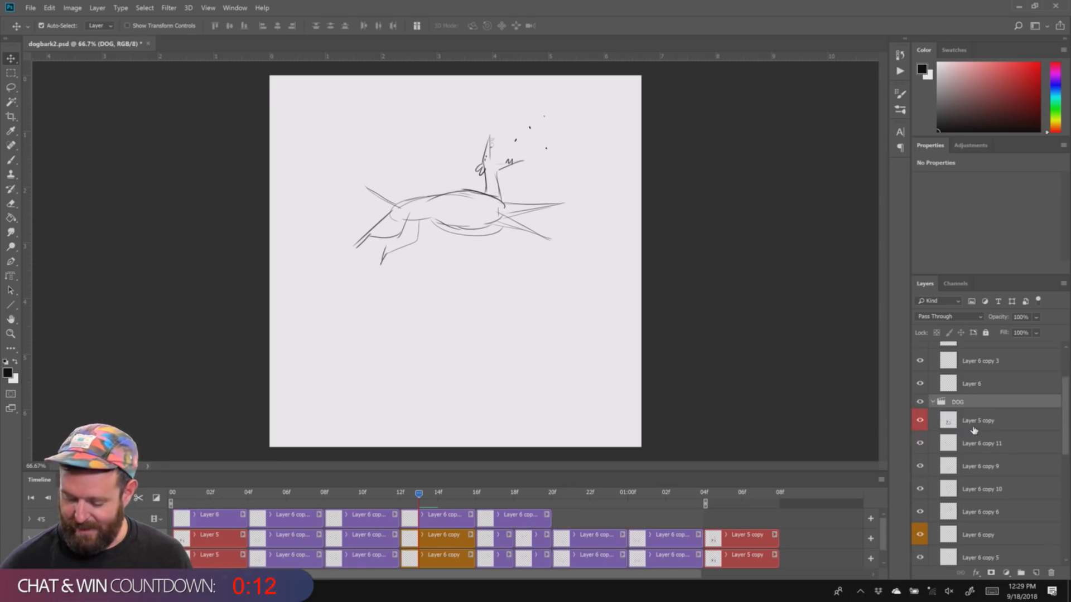
# - Go to the standing dog at 2f, select the whole canvas, and make Layer 5 in the R group active
pyautogui.click(962, 421)
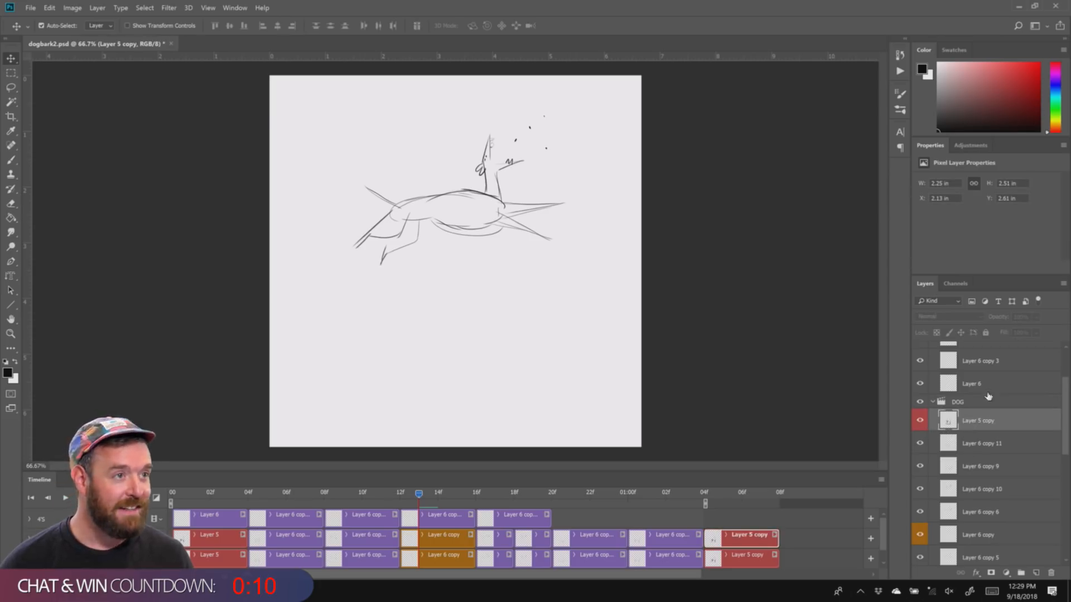
pyautogui.scroll(-2, 1066, 438)
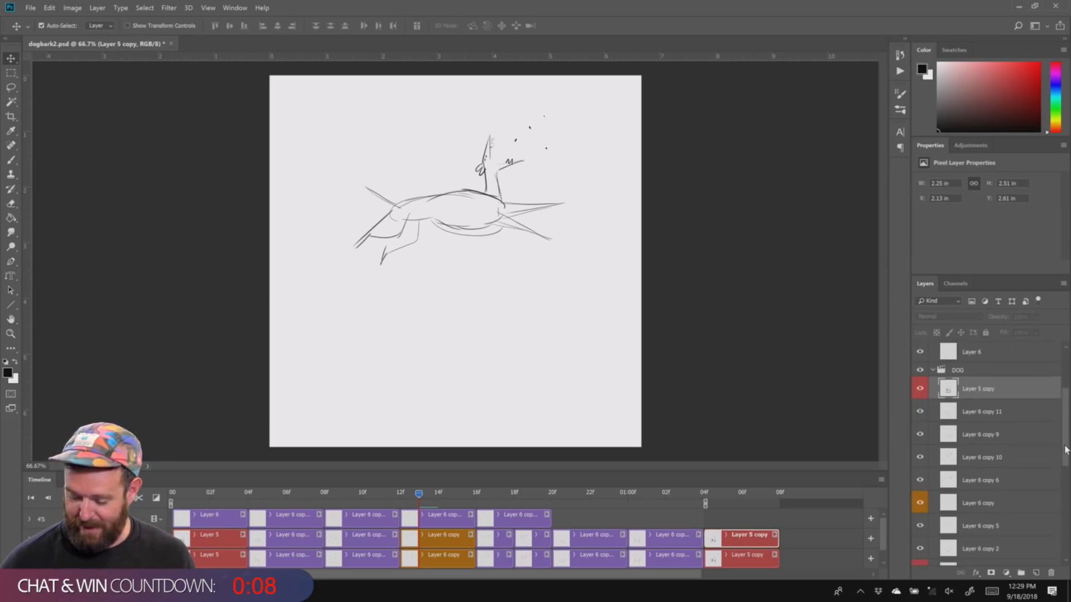
pyautogui.click(227, 494)
pyautogui.click(215, 495)
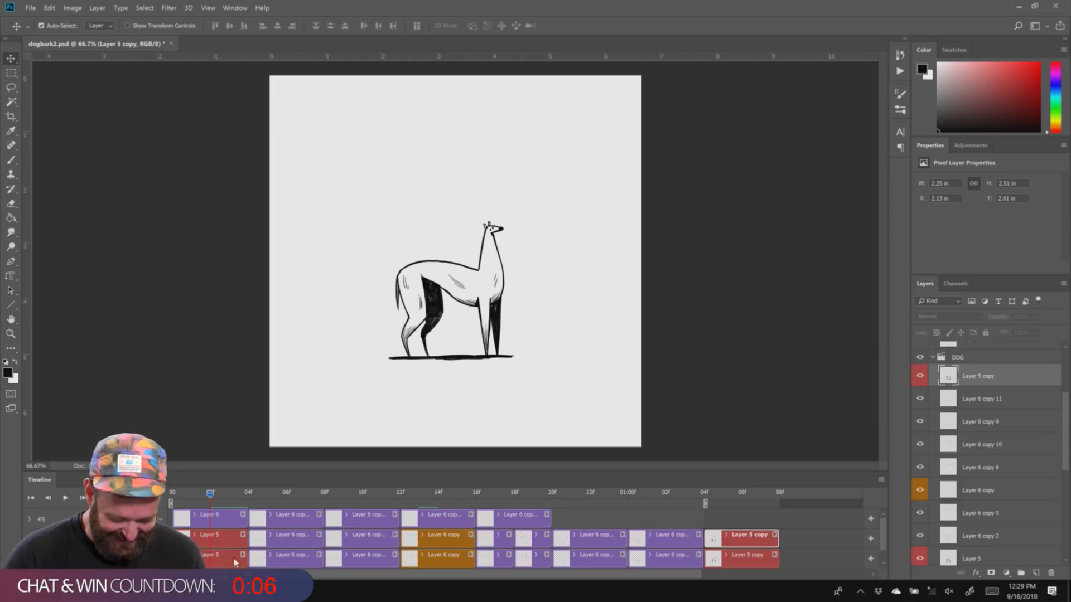
pyautogui.click(234, 557)
pyautogui.click(214, 539)
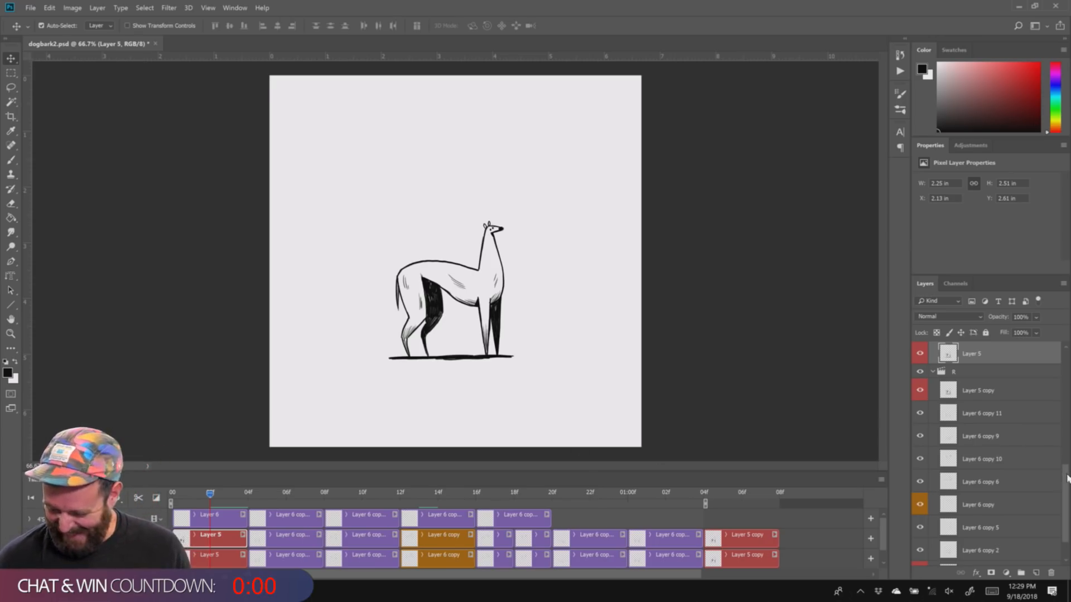
pyautogui.moveTo(1067, 478); pyautogui.dragTo(1066, 444)
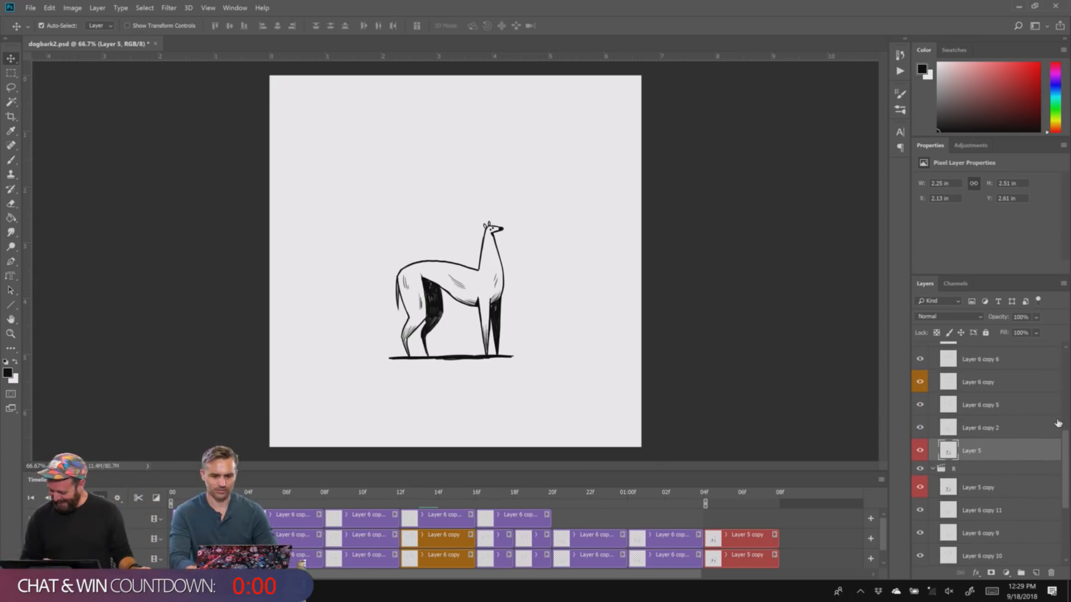
pyautogui.hotkey('ctrl', 'a')
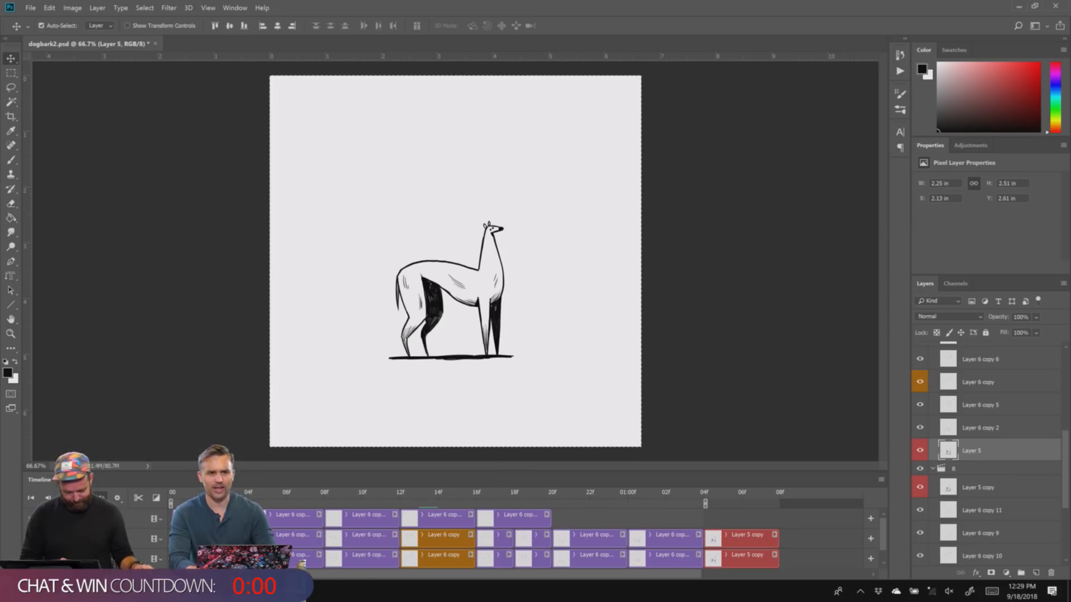
pyautogui.hotkey('alt', '[')
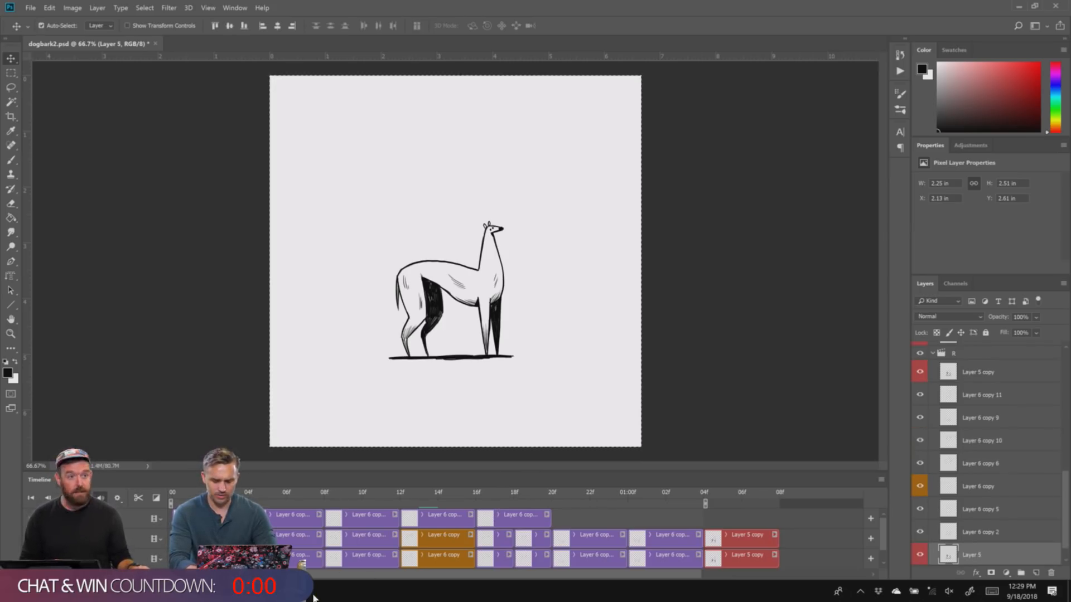
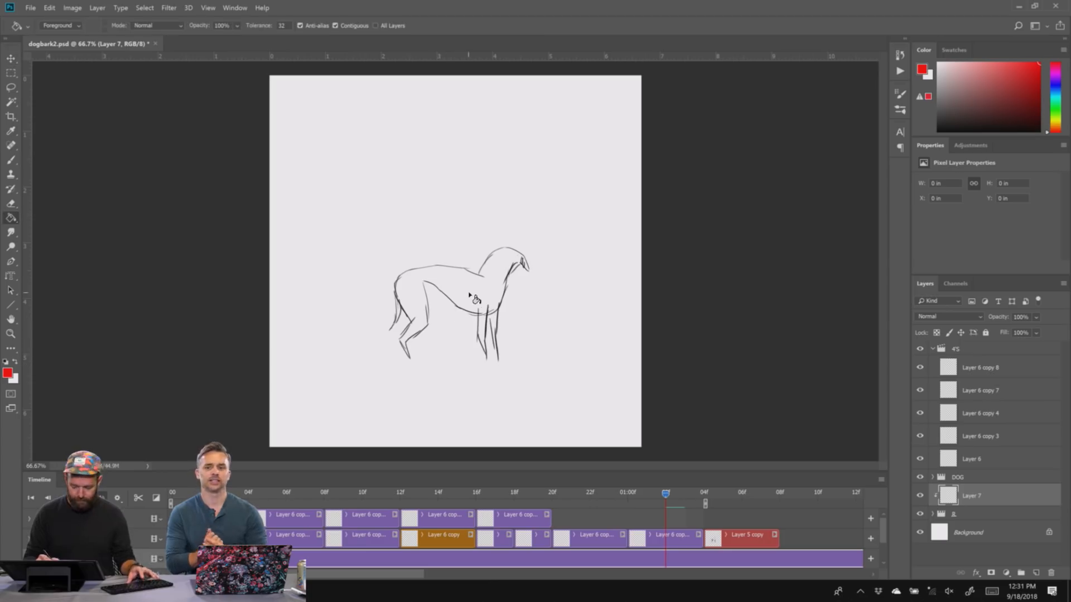
# - Fill Layer 7, clipped to the R group, with red, and switch its clipping mask off and back on
pyautogui.click(474, 306)
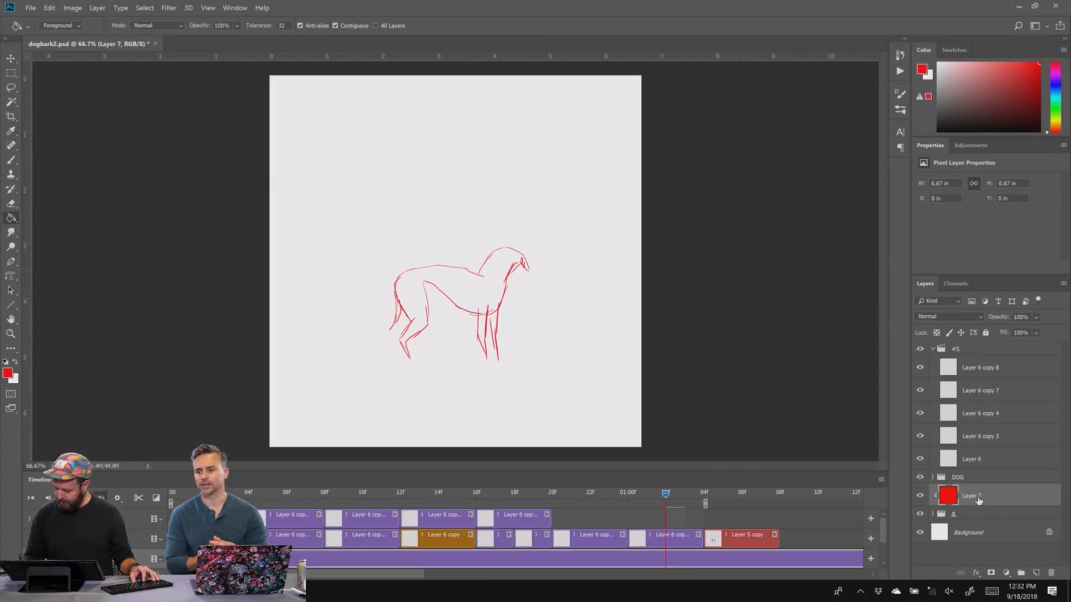
pyautogui.click(975, 517)
pyautogui.click(970, 478)
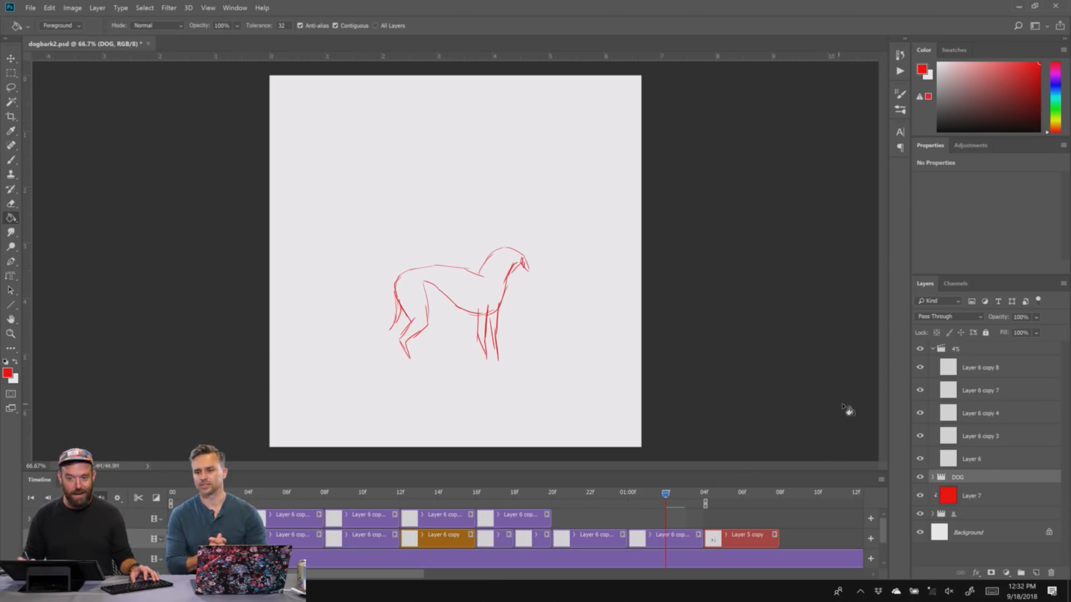
pyautogui.click(954, 495)
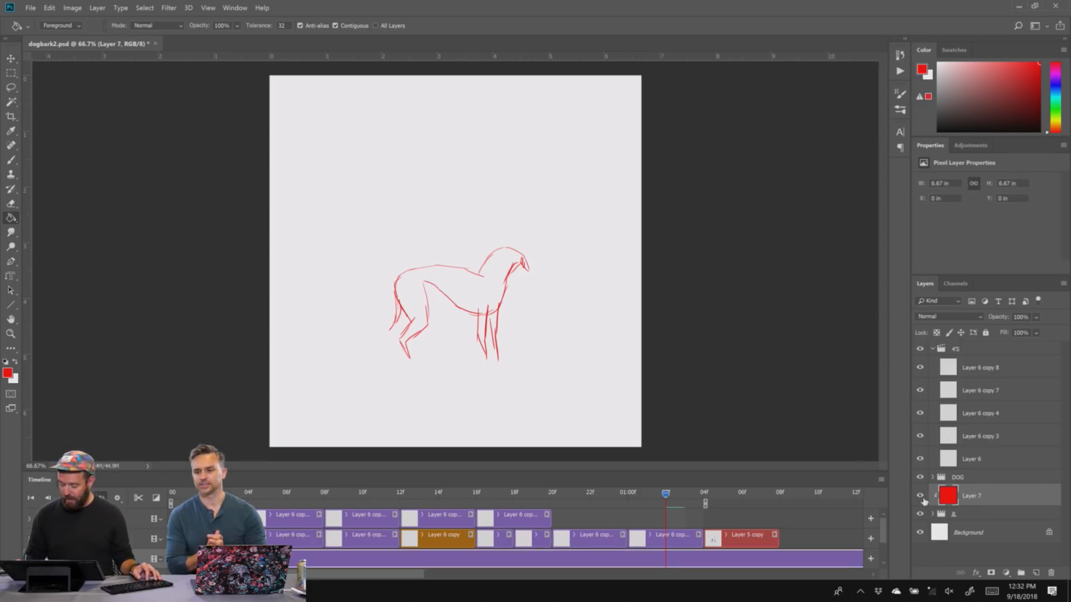
pyautogui.keyDown('alt'); pyautogui.click(974, 504); pyautogui.keyUp('alt')
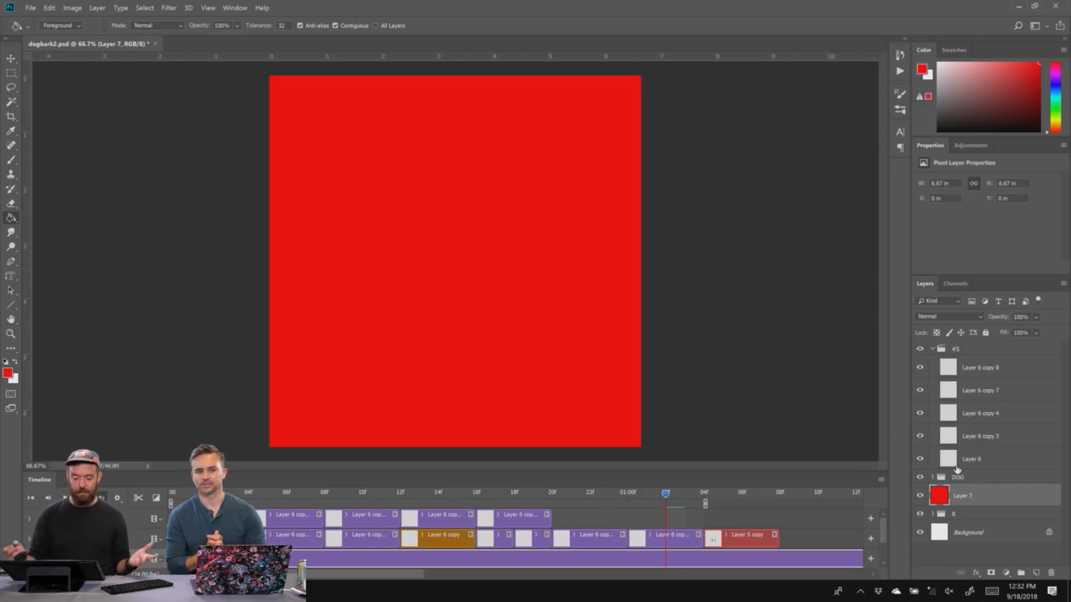
pyautogui.keyDown('alt'); pyautogui.click(968, 503); pyautogui.keyUp('alt')
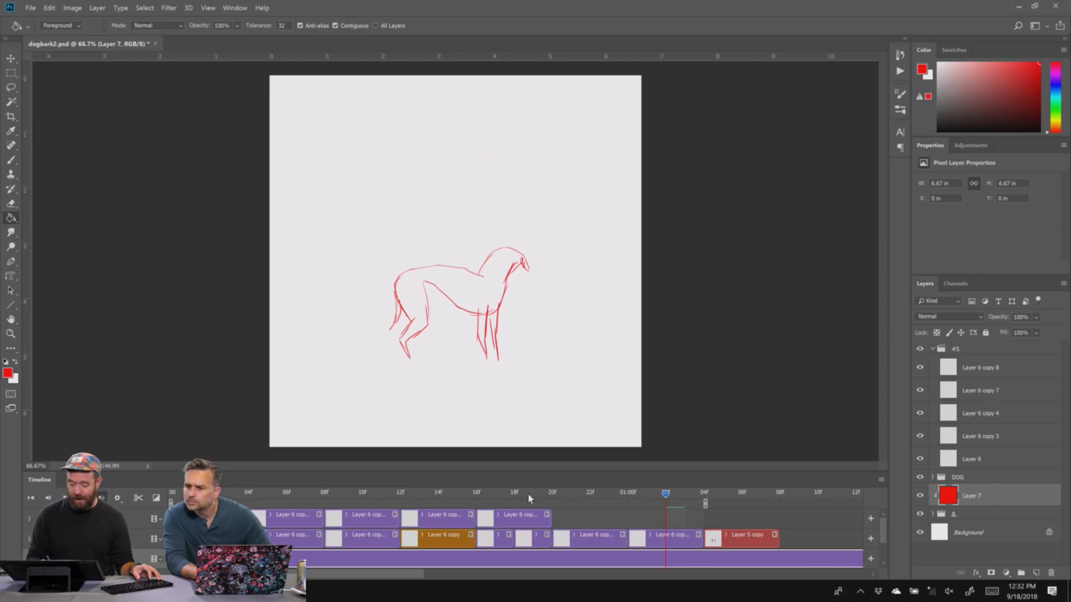
# - Scrub and play the red-tinted rough animation, and lock Layer 7 completely
pyautogui.moveTo(528, 494); pyautogui.dragTo(453, 498)
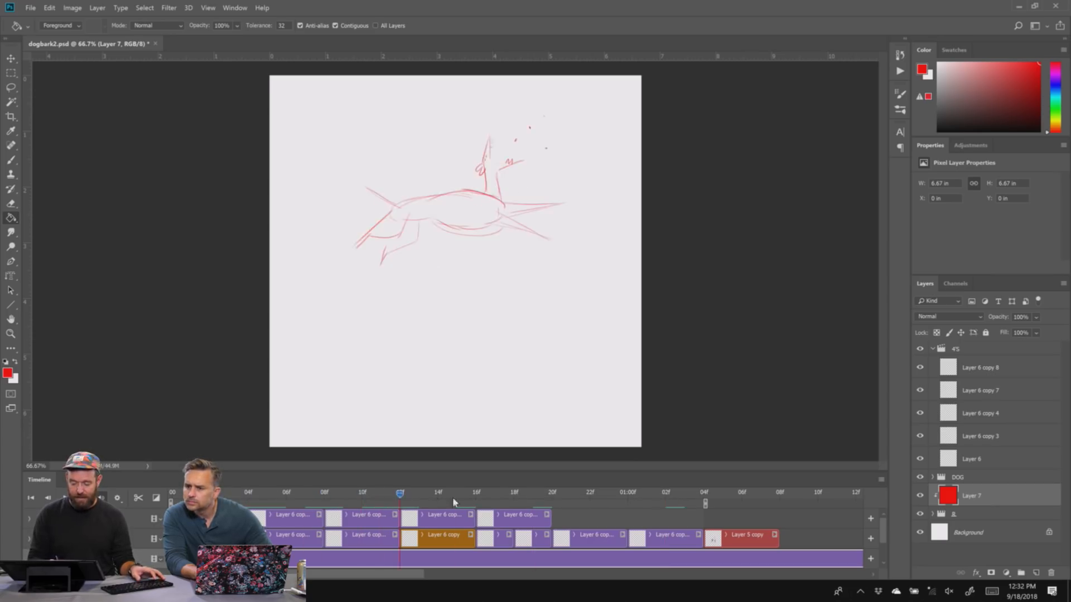
pyautogui.press('space')
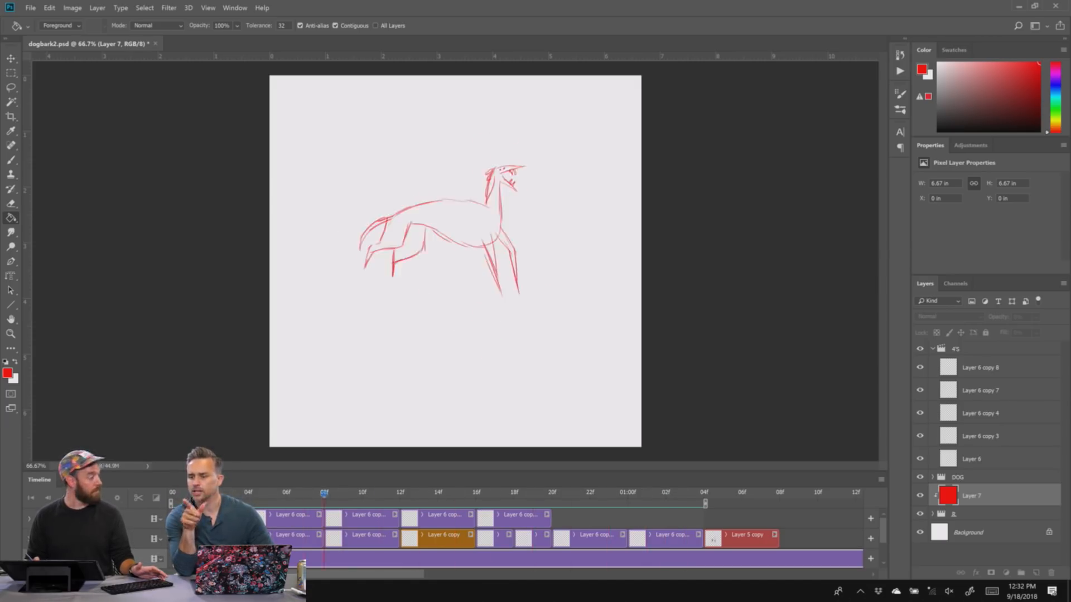
pyautogui.press('space')
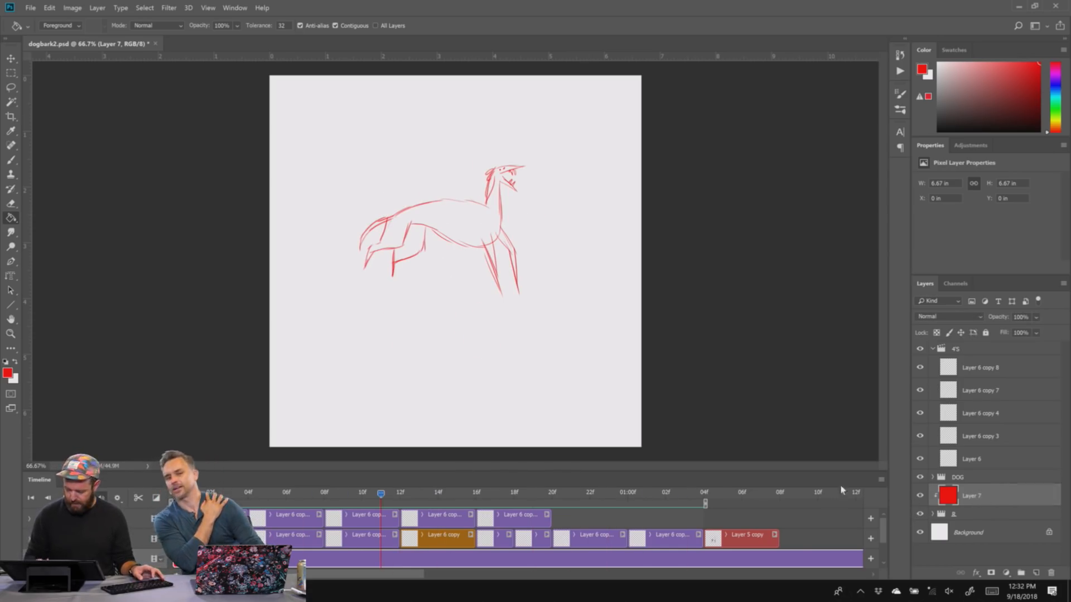
pyautogui.click(985, 333)
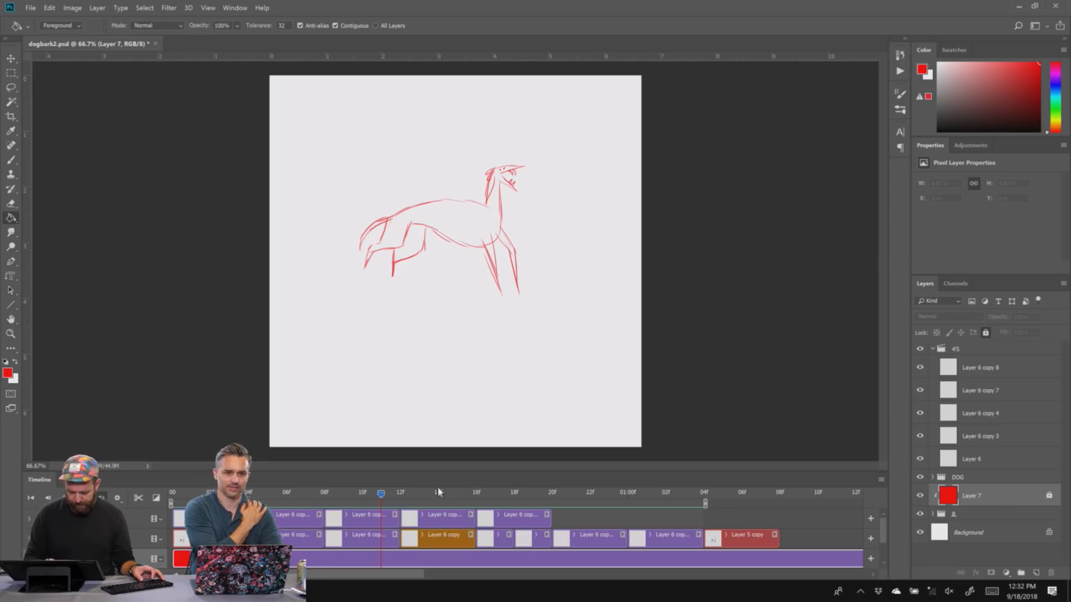
pyautogui.press('Right')
pyautogui.click(438, 518)
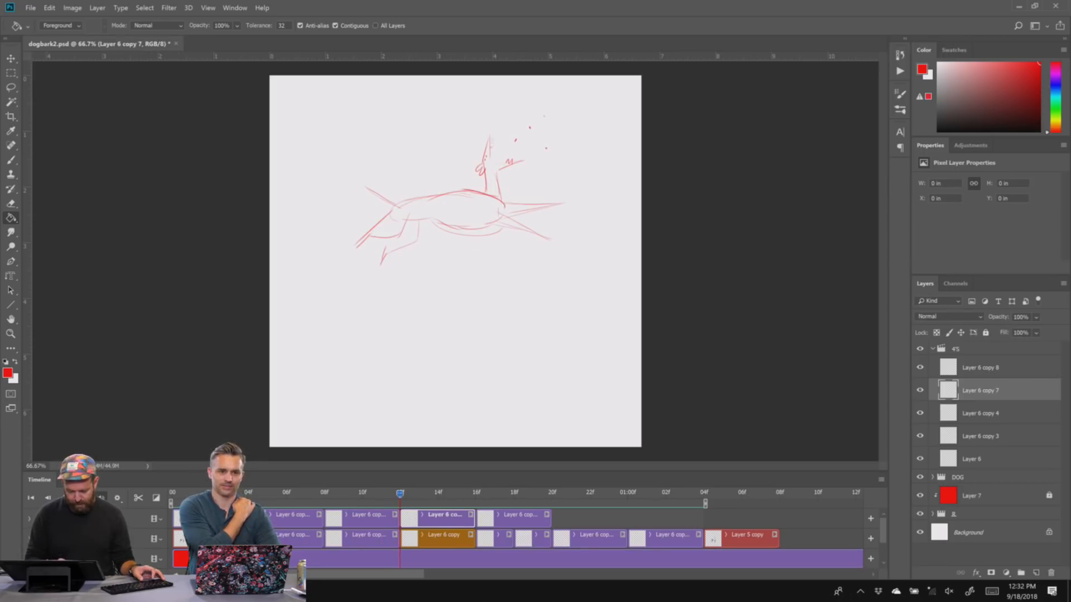
pyautogui.click(982, 458)
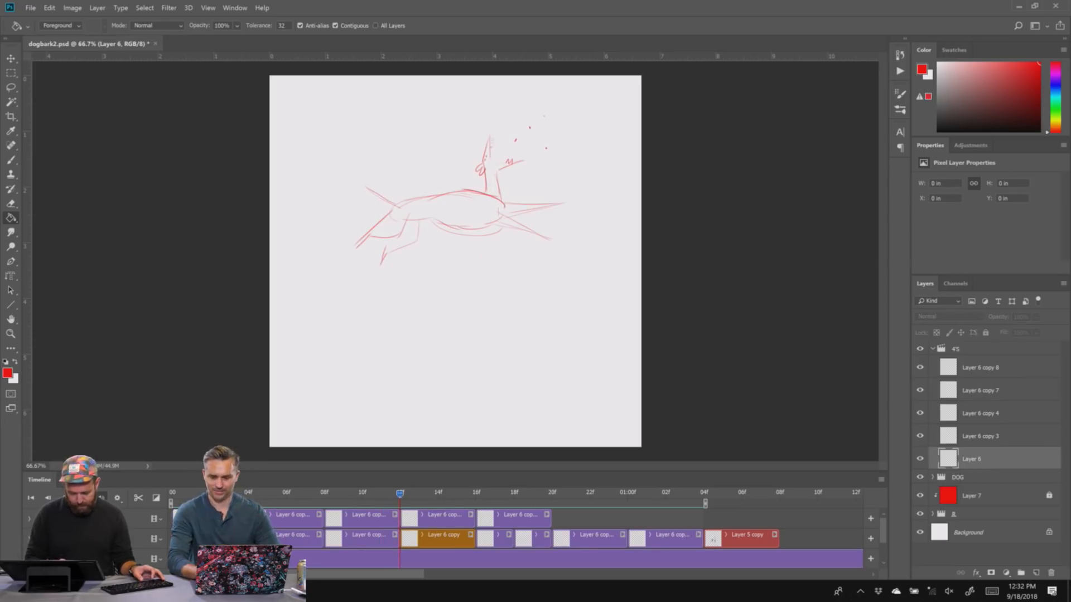
pyautogui.click(432, 519)
pyautogui.moveTo(146, 574)
pyautogui.mouseDown()
pyautogui.moveTo(129, 574)
pyautogui.moveTo(138, 574)
pyautogui.mouseUp()
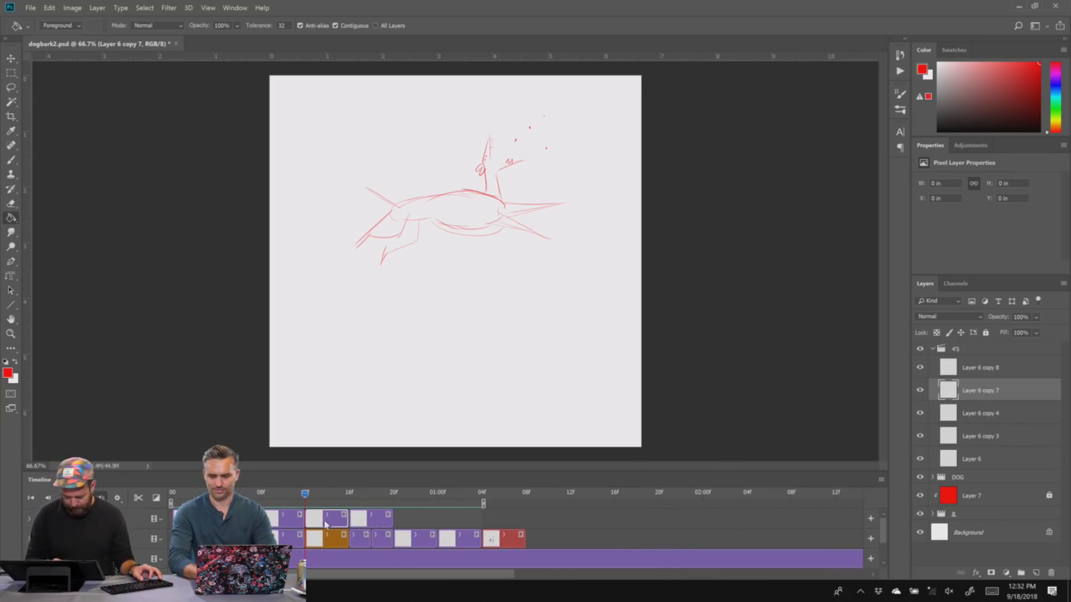
# - Clear the standing dog from Layer 5 in the DOG group and move Layer 5 copy to the bottom of the 4'S group
pyautogui.click(194, 494)
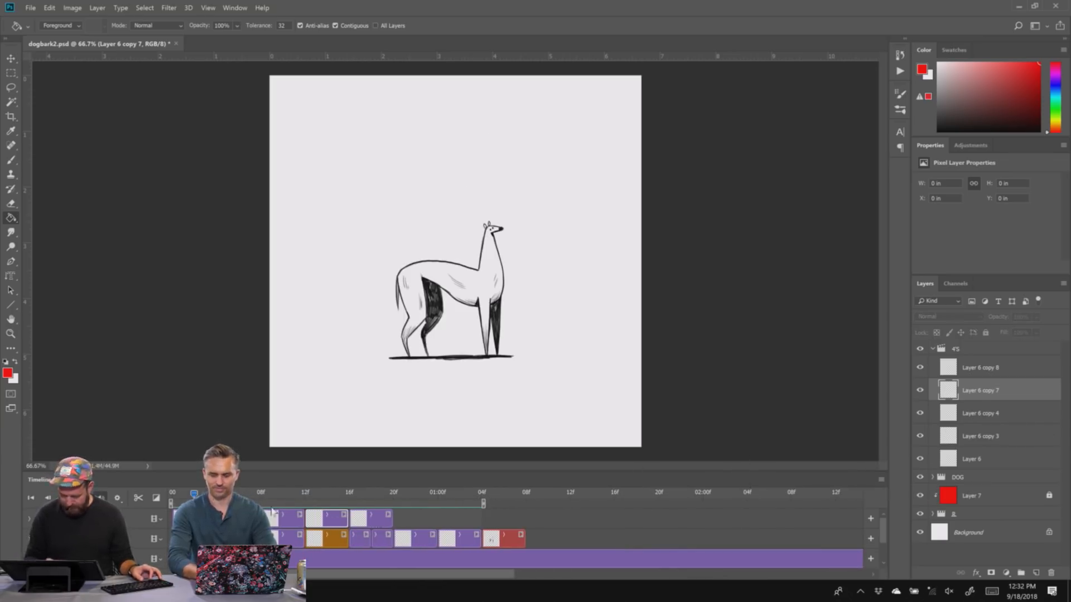
pyautogui.click(190, 539)
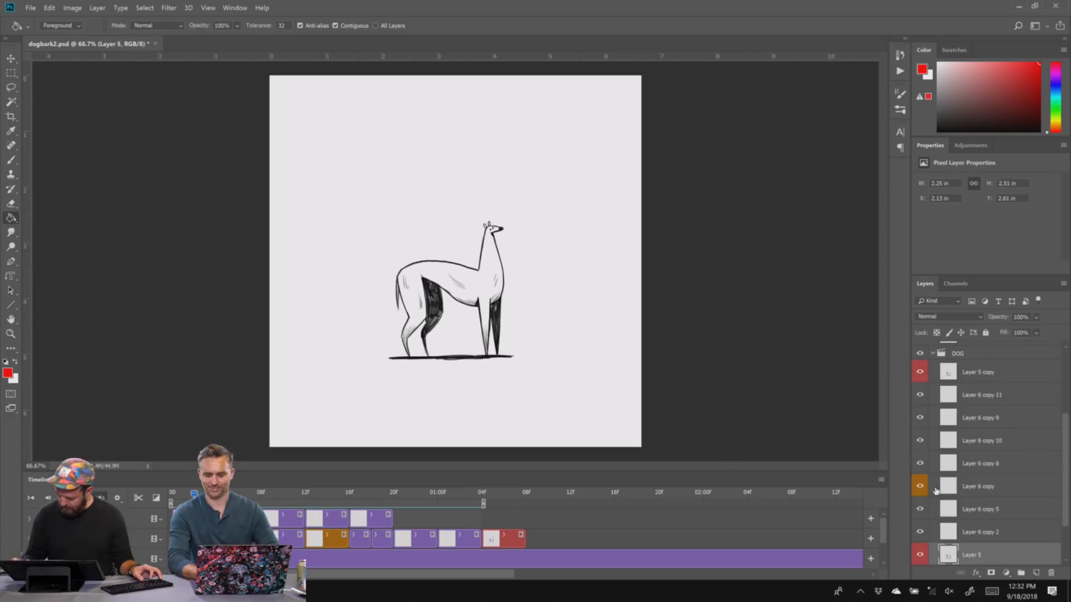
pyautogui.click(971, 357)
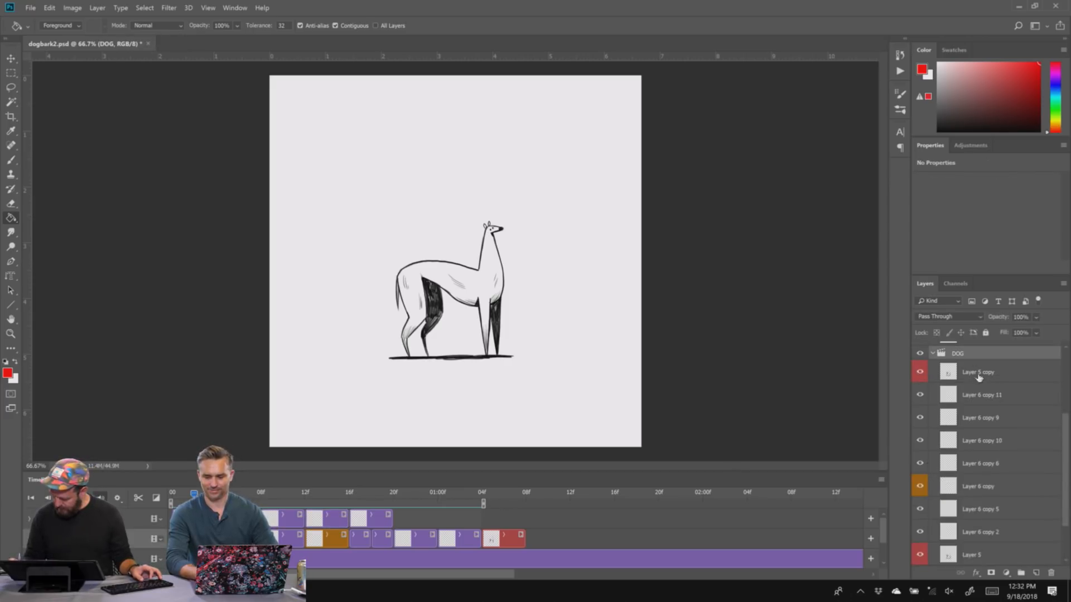
pyautogui.click(965, 556)
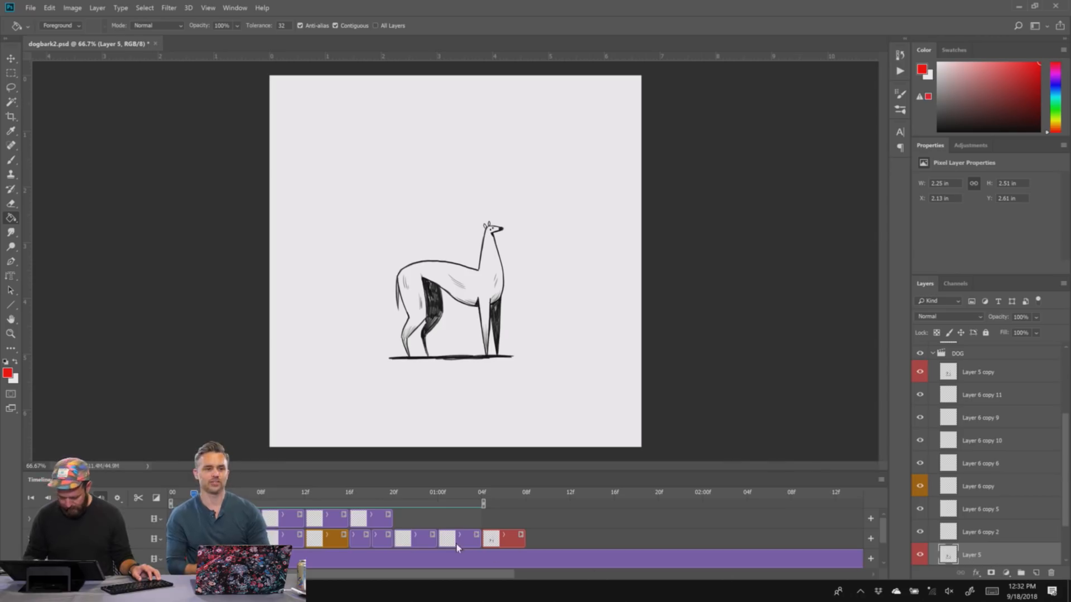
pyautogui.hotkey('ctrl', 'a')
pyautogui.press('Delete')
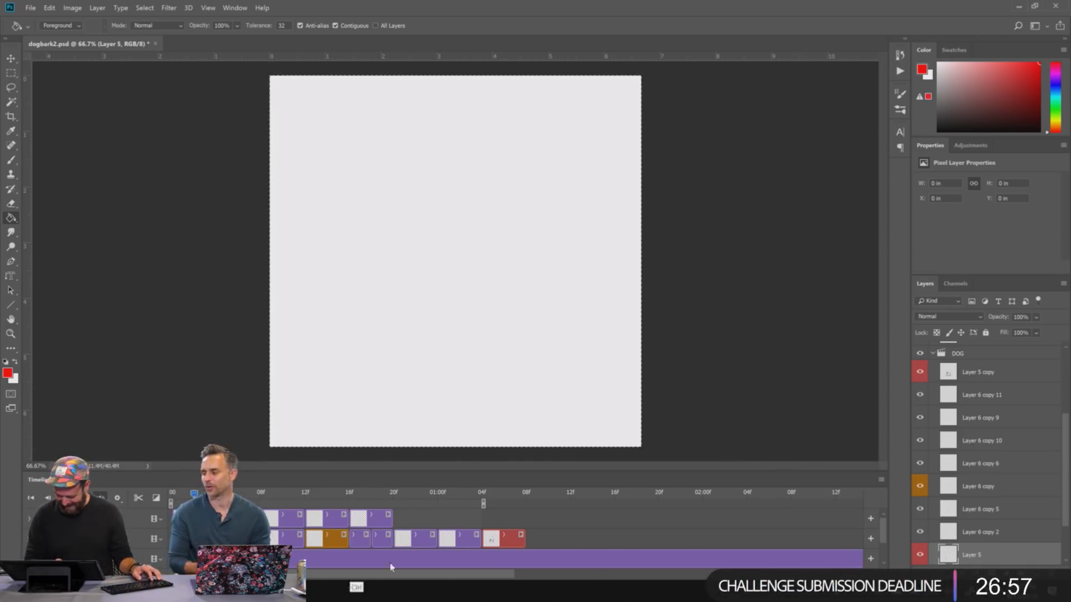
pyautogui.hotkey('ctrl', 'z')
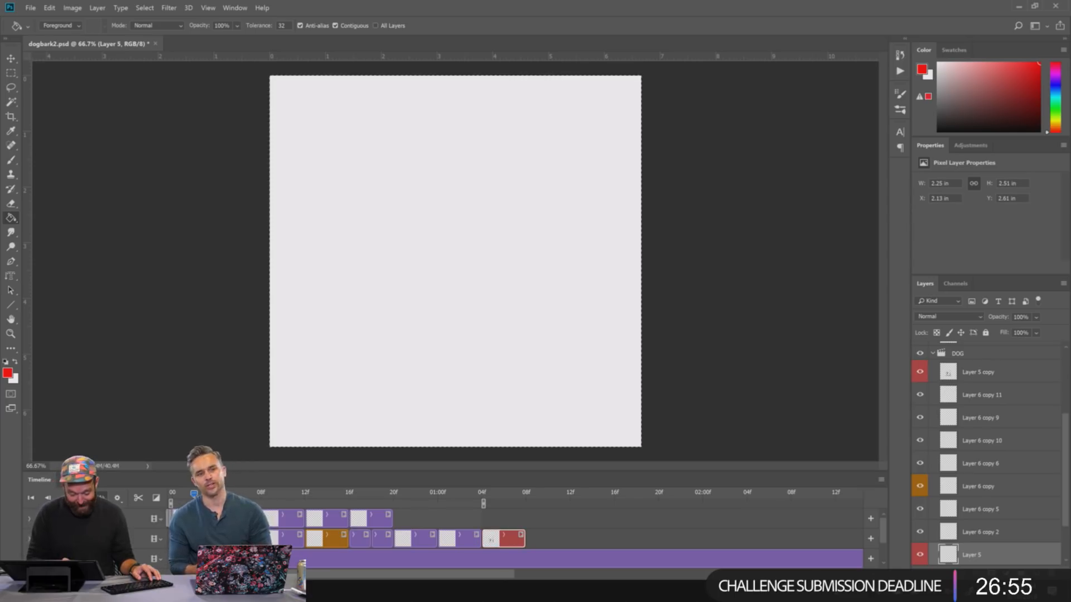
pyautogui.moveTo(979, 372); pyautogui.dragTo(978, 348)
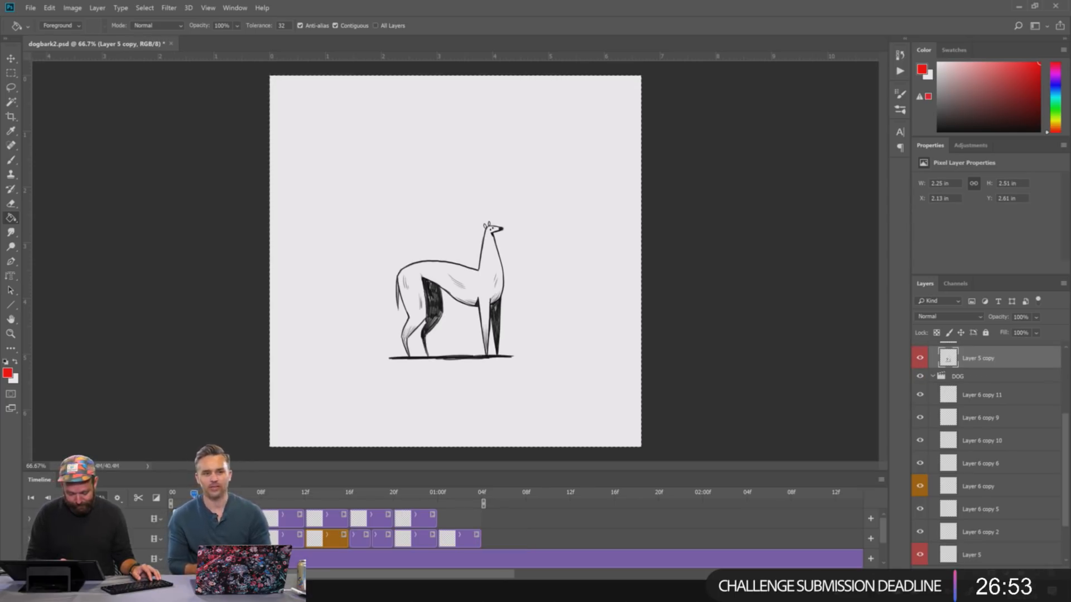
# - Trim the Layer 6 copy 7 and copy 8 clips to two frames each and place a duplicate of Layer 6 copy 4 at 20f
pyautogui.press('Right')
pyautogui.click(369, 521)
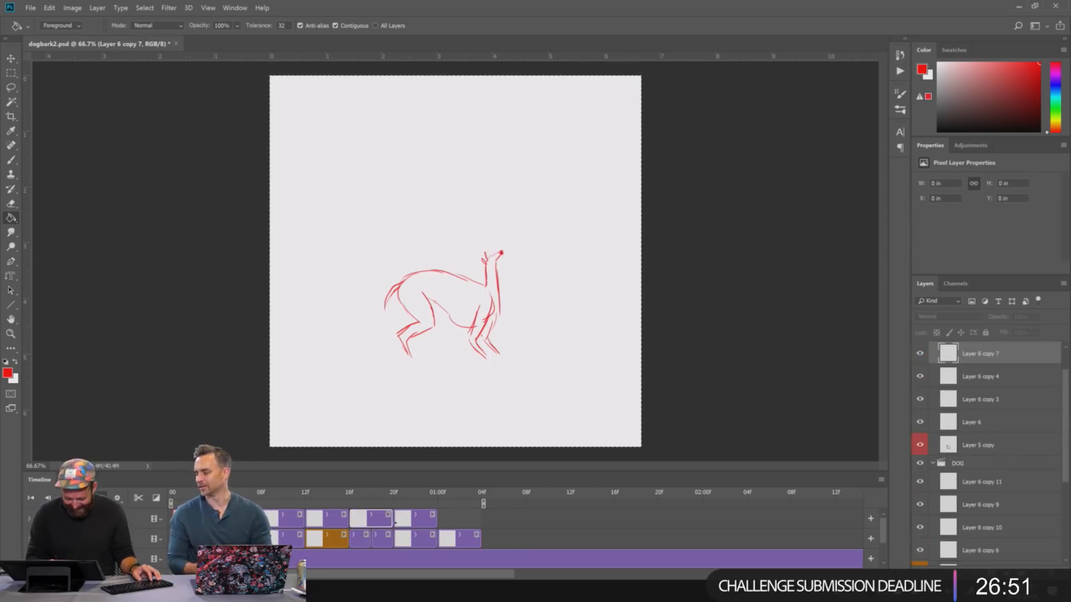
pyautogui.moveTo(388, 521); pyautogui.dragTo(368, 521)
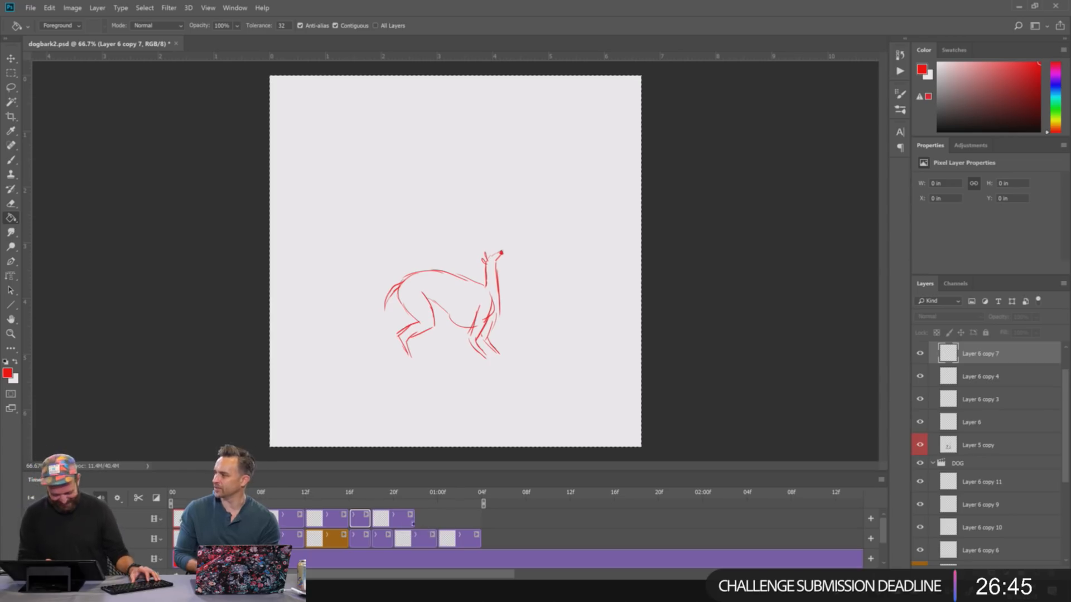
pyautogui.moveTo(413, 520); pyautogui.dragTo(392, 520)
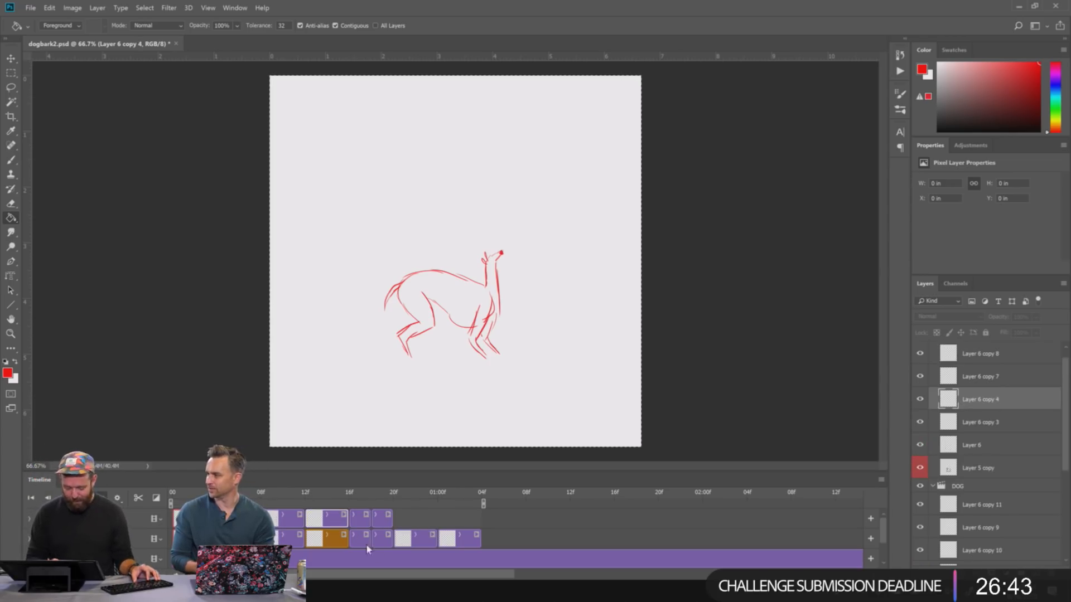
pyautogui.moveTo(328, 527); pyautogui.dragTo(416, 528)
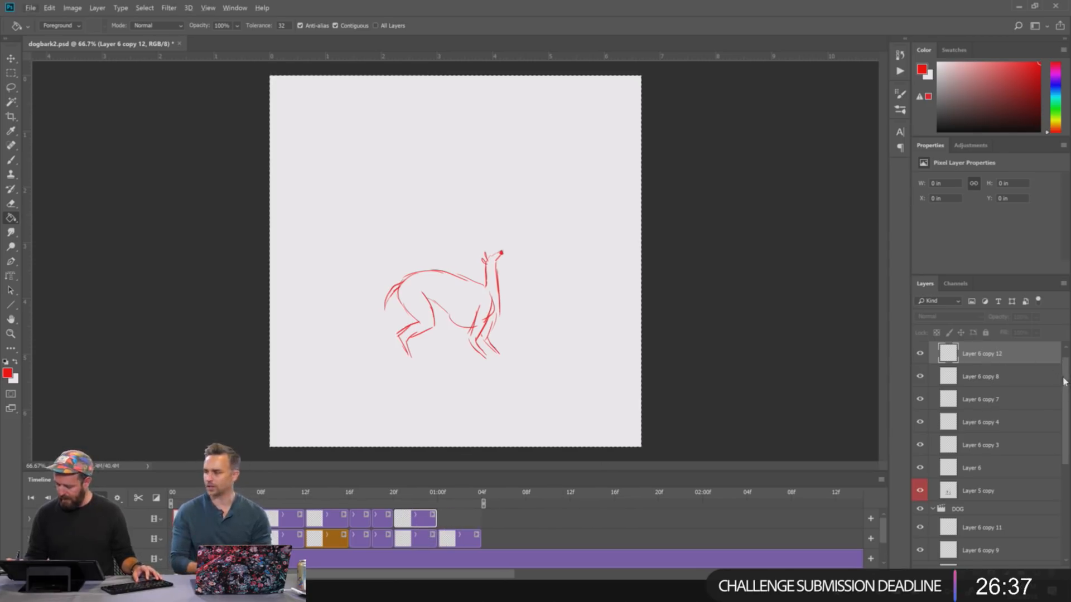
# - Duplicate the blank Layer 6 copy 12 clip to follow at 01:00f, and place a duplicate of Layer 5 copy at the top of the 4'S group
pyautogui.moveTo(1064, 377); pyautogui.dragTo(1065, 369)
pyautogui.hotkey('ctrl', 'j')
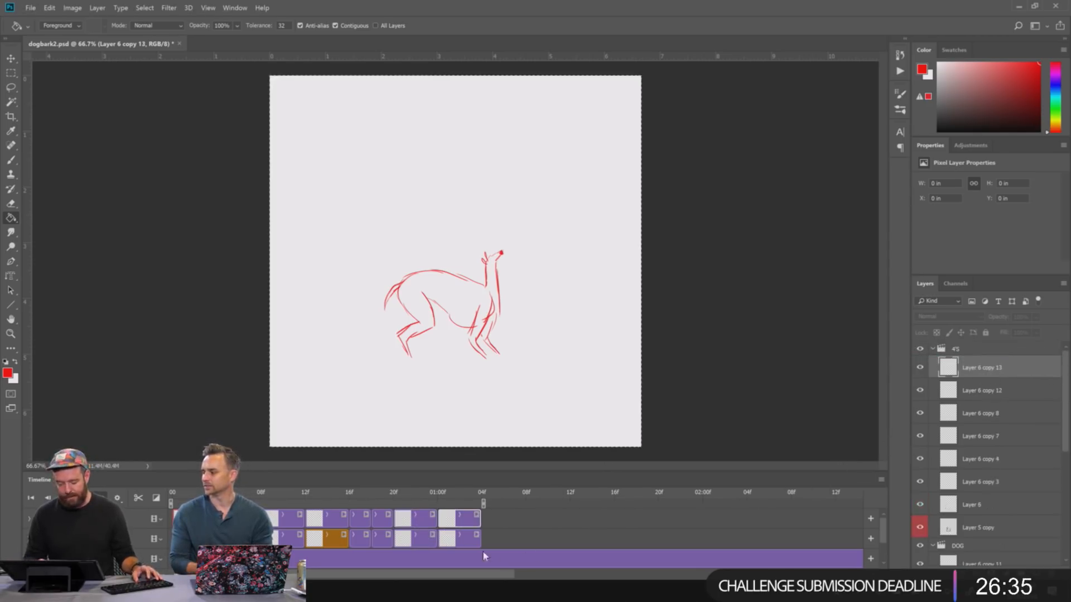
pyautogui.click(394, 493)
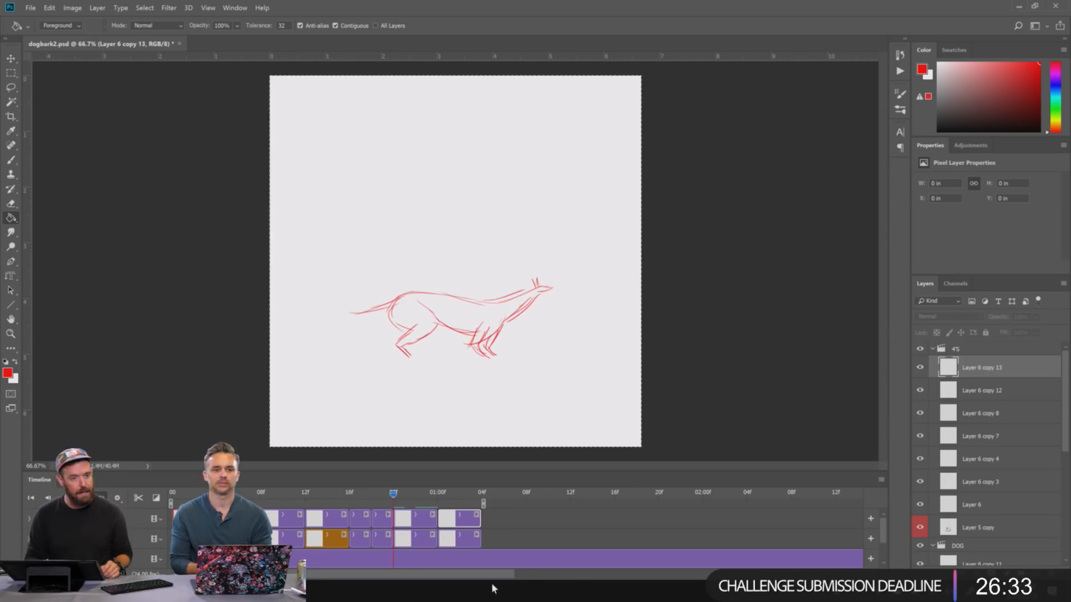
pyautogui.click(986, 526)
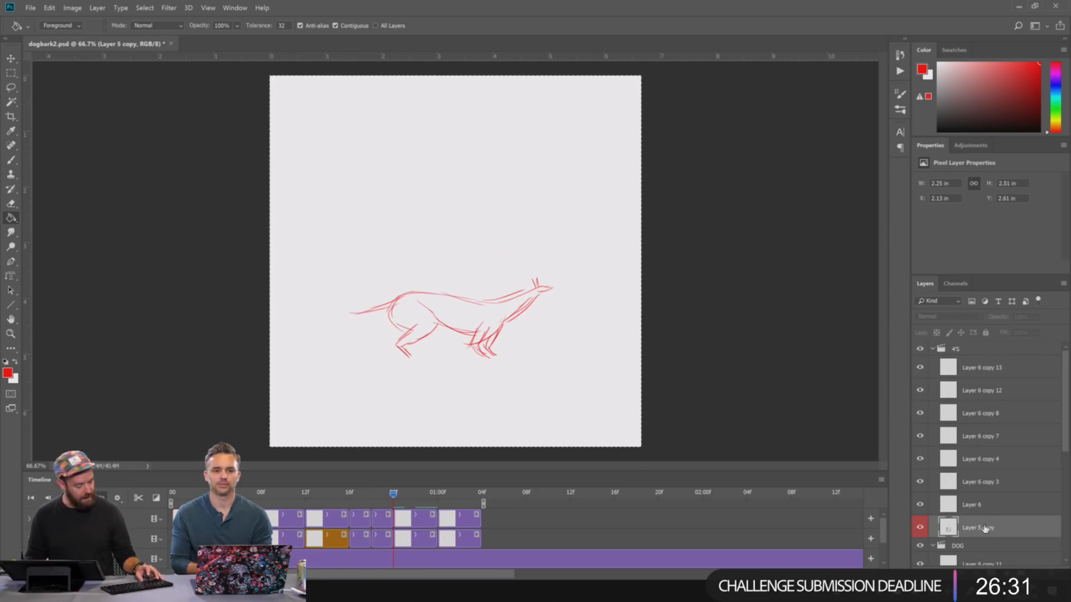
pyautogui.moveTo(986, 528); pyautogui.dragTo(987, 359)
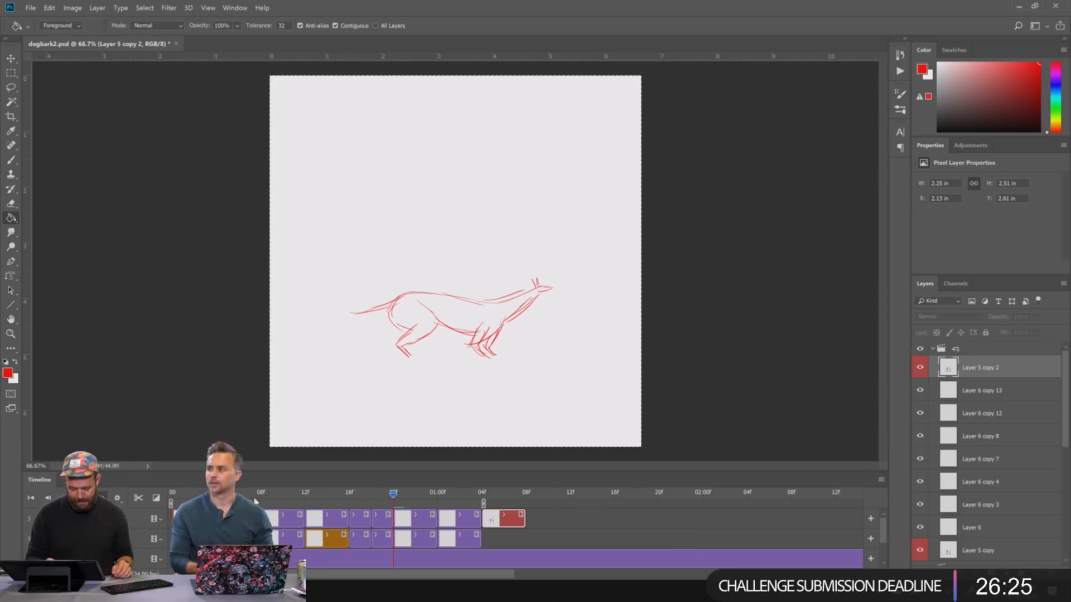
# - For the Layer 6 copy 4 clip at 12f, set the onion skin to 1 frame before, 0 frames after and a frame spacing of 12
pyautogui.press('space')
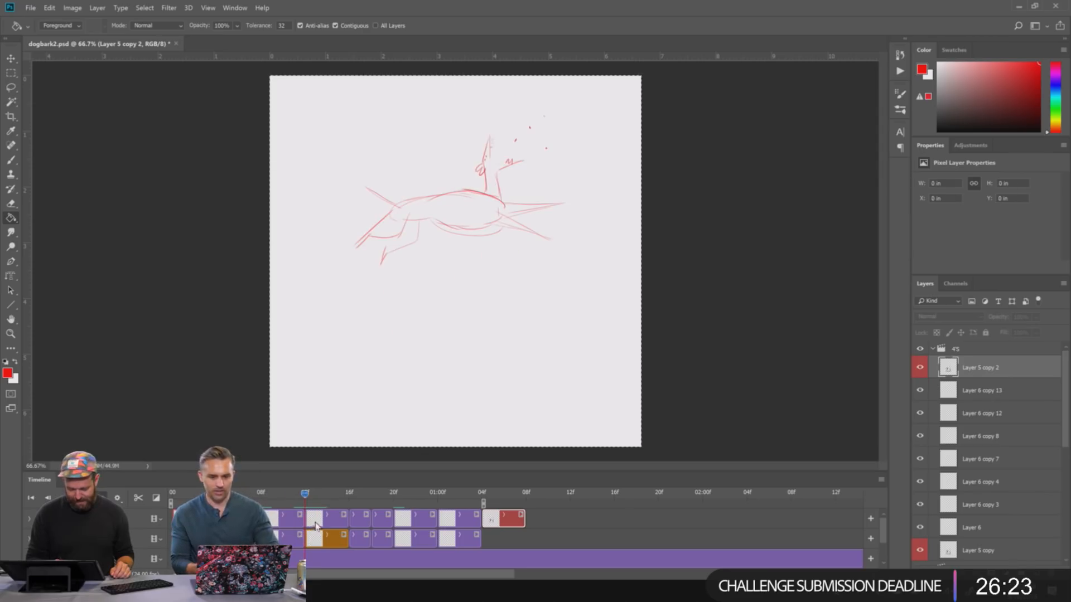
pyautogui.click(315, 524)
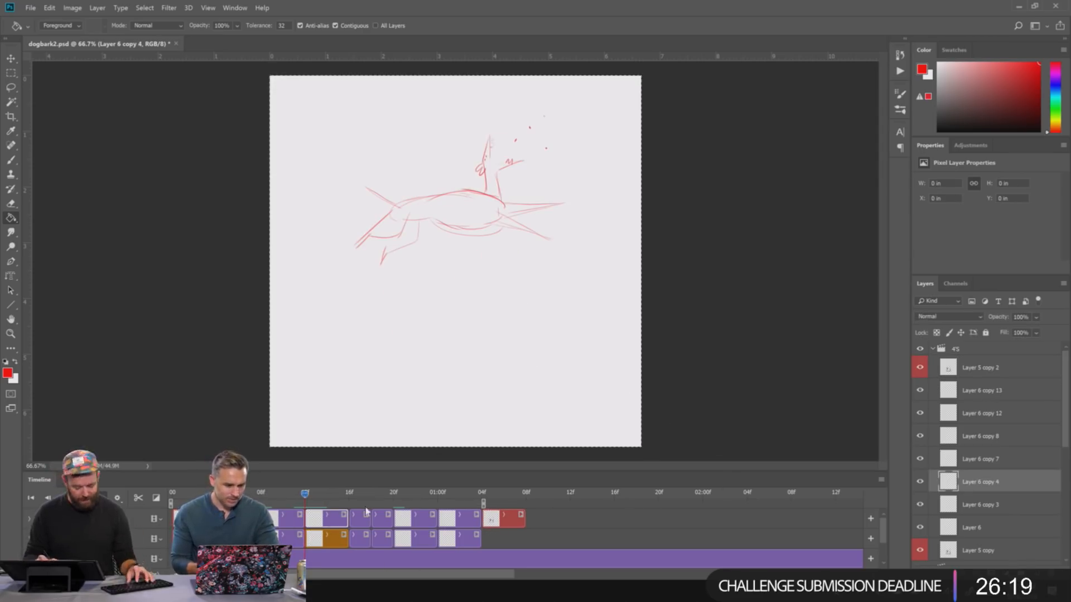
pyautogui.hotkey('shift', 'o')
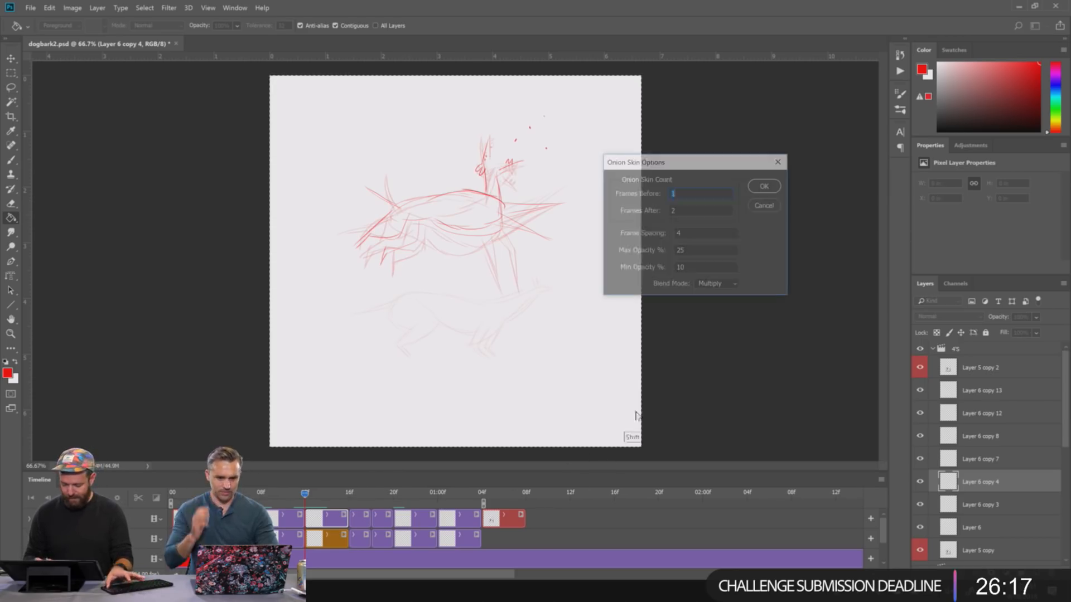
pyautogui.press('Tab')
pyautogui.write('0')
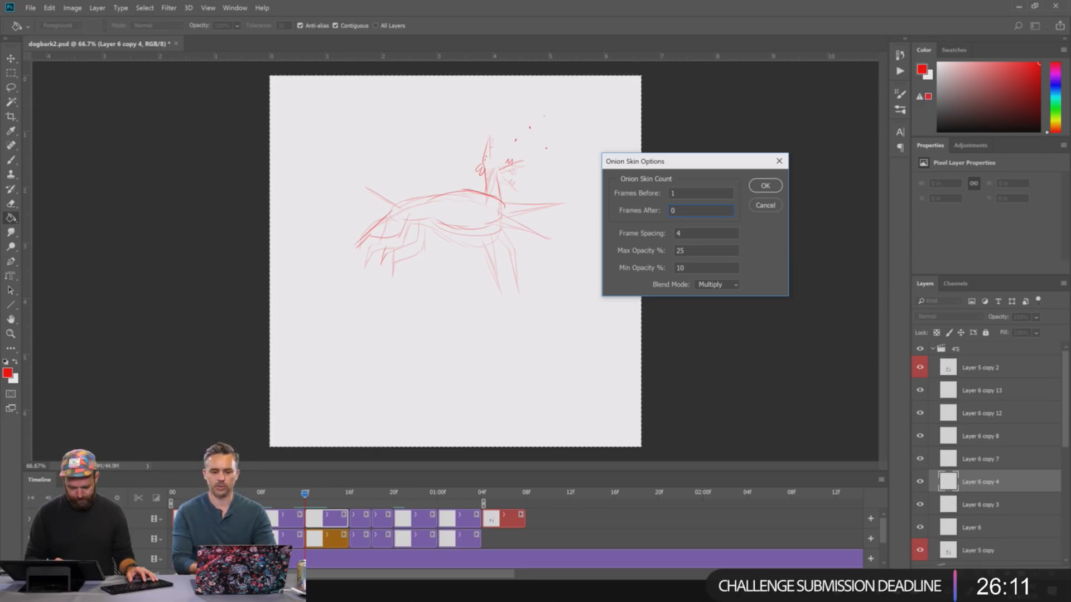
pyautogui.press('Tab')
pyautogui.write('12')
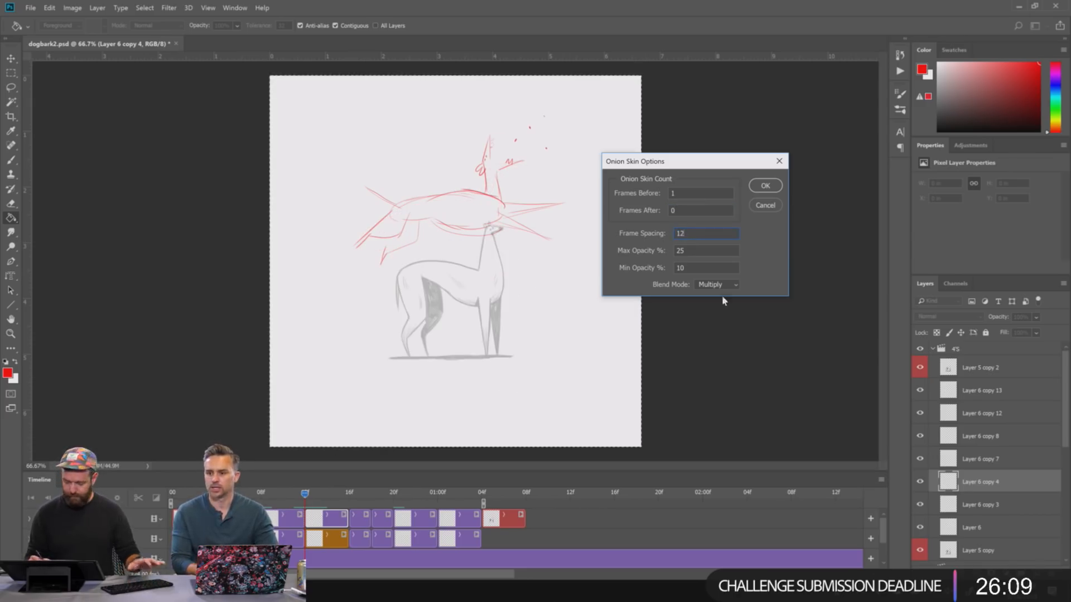
pyautogui.click(764, 186)
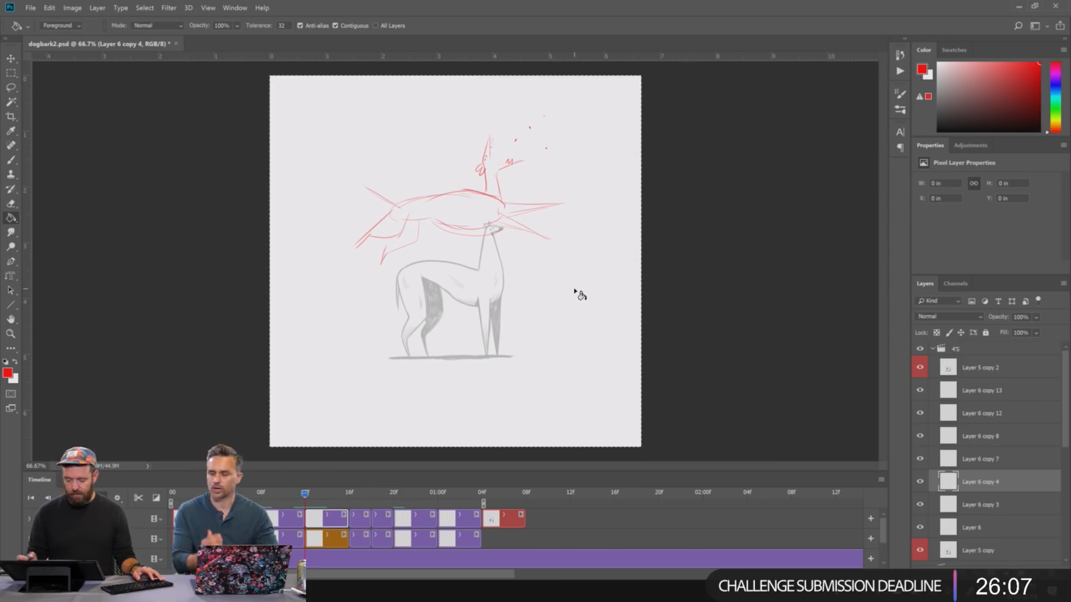
# - With a black brush, ink the back of the leaping dog's neck over the red rough on Layer 6 copy 4
pyautogui.press('b')
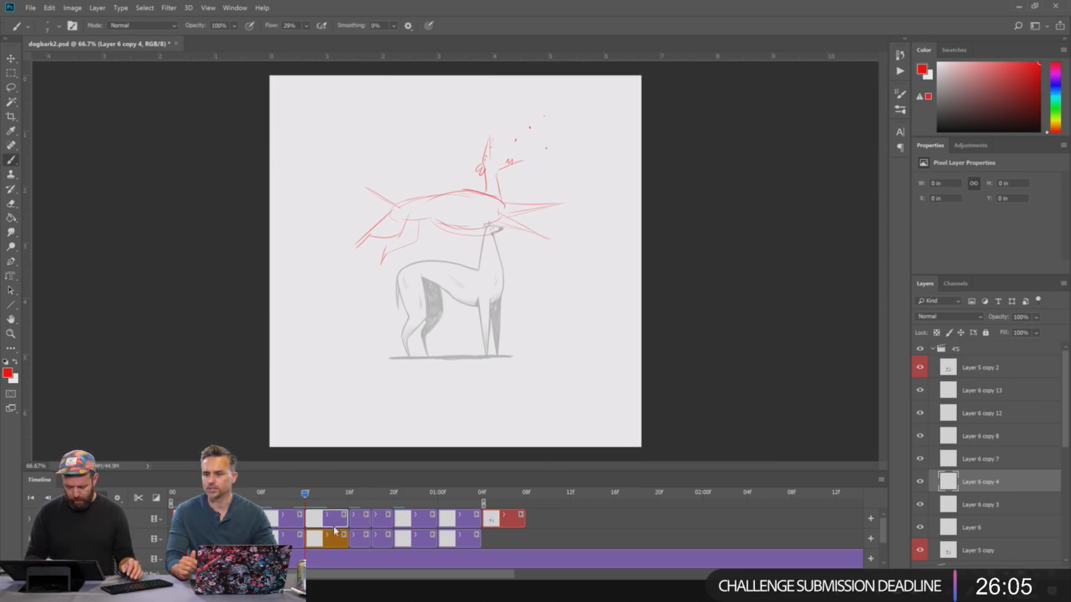
pyautogui.press('d')
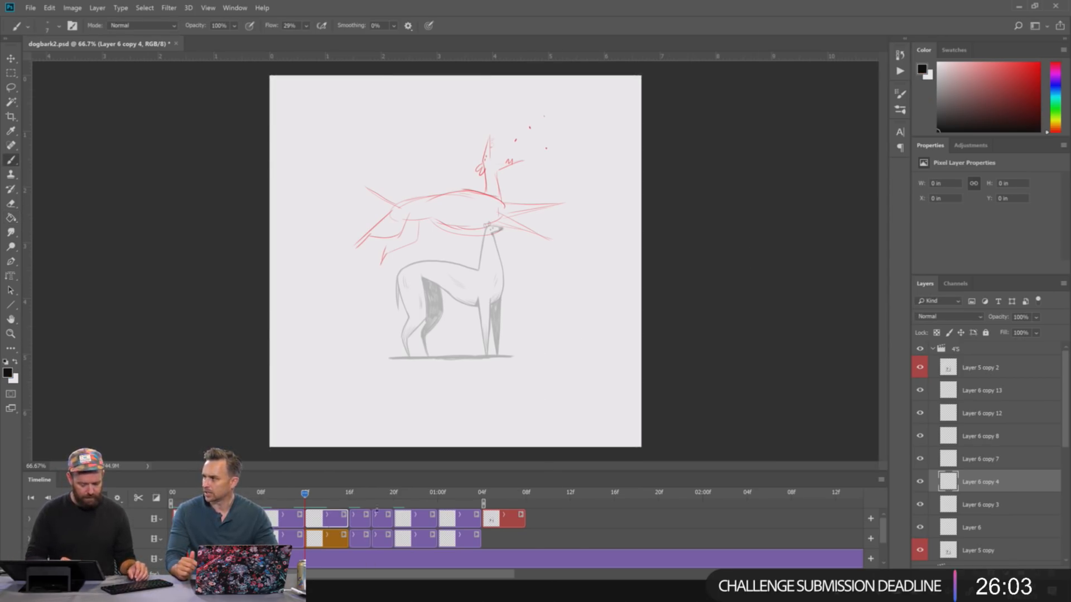
pyautogui.hotkey('ctrl', '+')
pyautogui.hotkey('ctrl', '+')
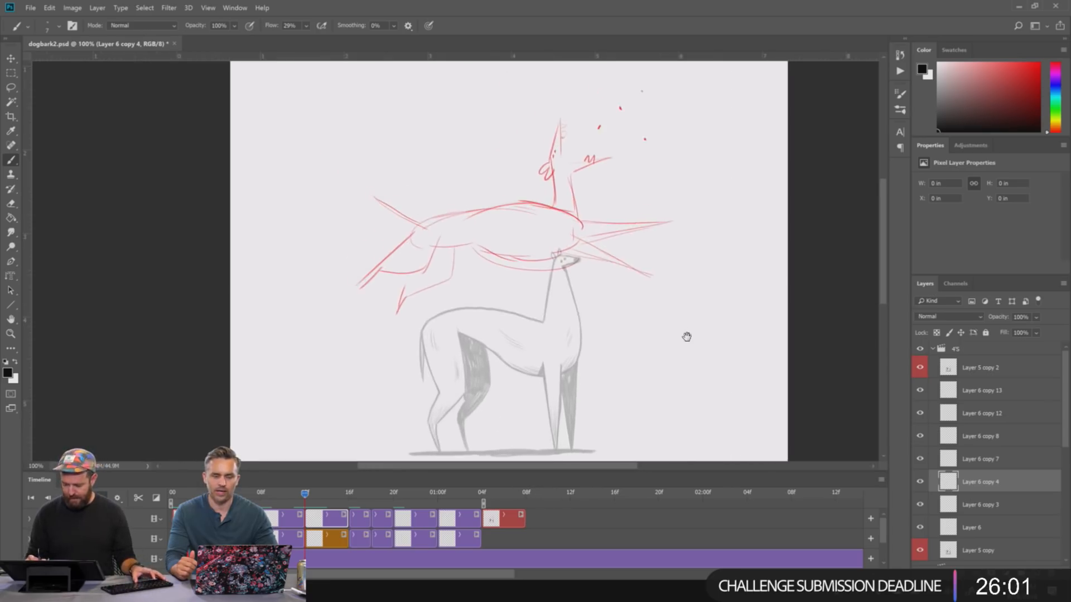
pyautogui.hotkey('ctrl', '+')
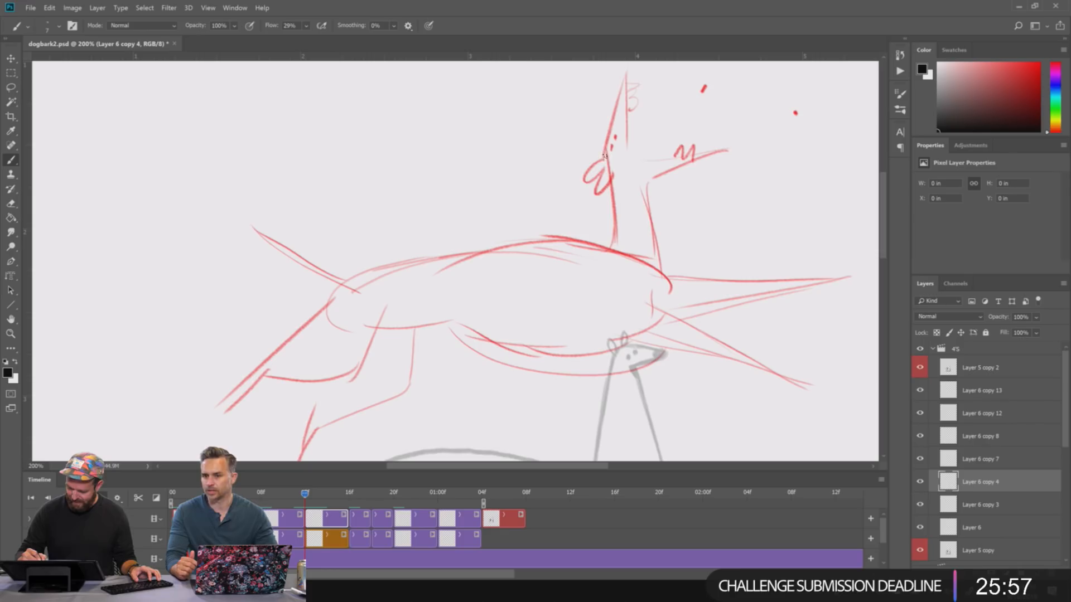
pyautogui.moveTo(605, 151); pyautogui.dragTo(612, 201)
pyautogui.moveTo(723, 312)
pyautogui.mouseDown()
pyautogui.moveTo(751, 213)
pyautogui.moveTo(746, 226)
pyautogui.mouseUp()
pyautogui.hotkey('ctrl', '-')
pyautogui.moveTo(670, 235); pyautogui.dragTo(701, 319)
pyautogui.moveTo(604, 266)
pyautogui.mouseDown()
pyautogui.moveTo(597, 193)
pyautogui.moveTo(570, 216)
pyautogui.moveTo(475, 217)
pyautogui.moveTo(440, 229)
pyautogui.mouseUp()
pyautogui.hotkey('ctrl', 'z')
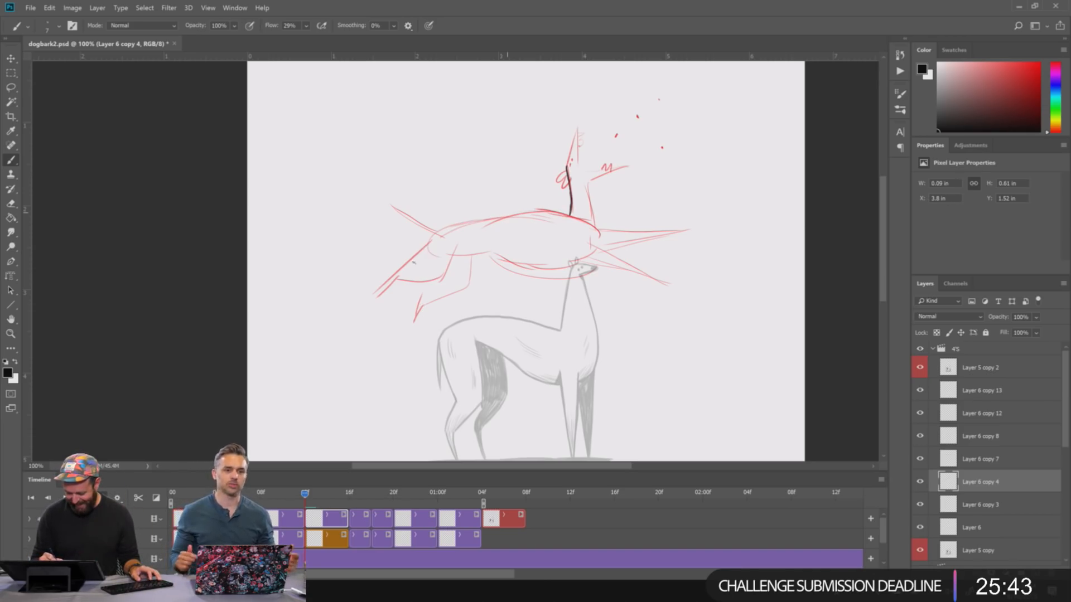
# - Ink the leaping dog's back as one curve from the rump to the base of the neck, redoing the front part
pyautogui.moveTo(414, 262); pyautogui.dragTo(425, 241)
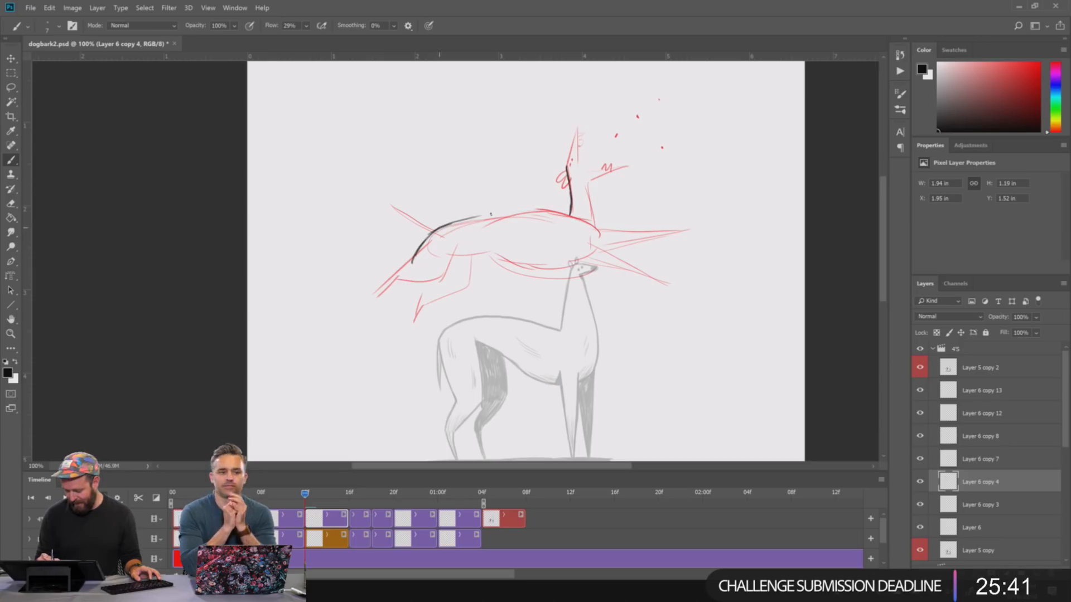
pyautogui.moveTo(491, 214); pyautogui.dragTo(517, 211)
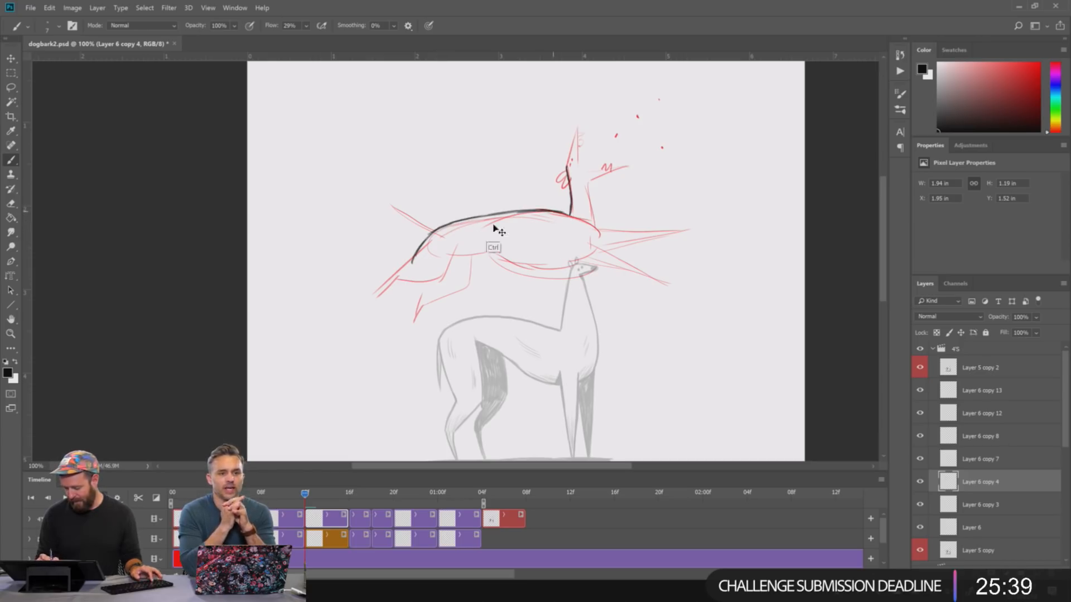
pyautogui.hotkey('ctrl', 'z')
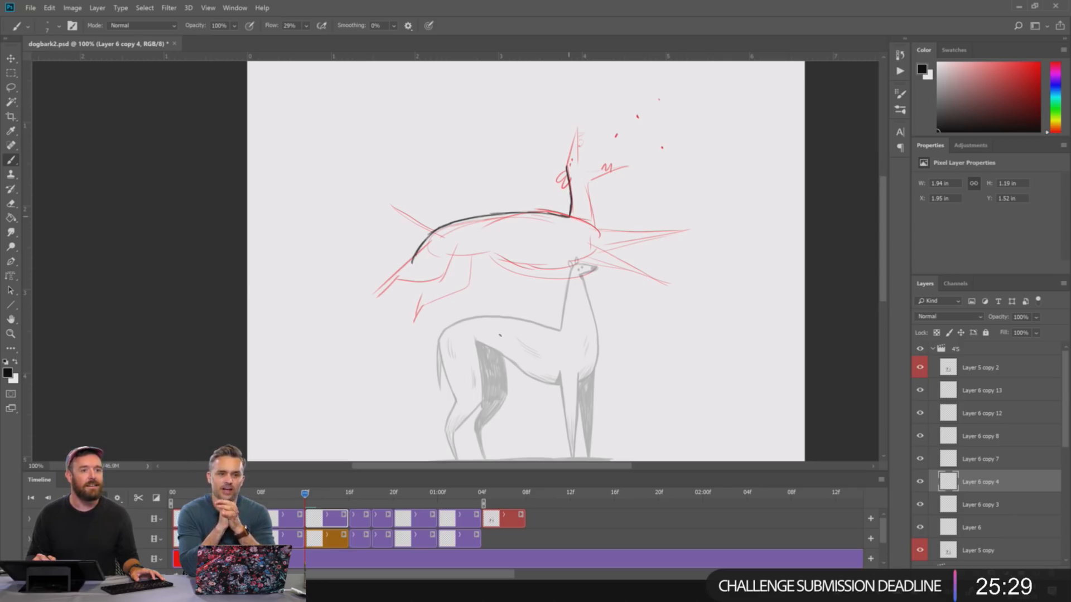
# - Ink the wide-open upper and lower jaws and the front of the dog's neck down to the chest
pyautogui.moveTo(602, 273)
pyautogui.mouseDown()
pyautogui.moveTo(573, 242)
pyautogui.moveTo(569, 293)
pyautogui.mouseUp()
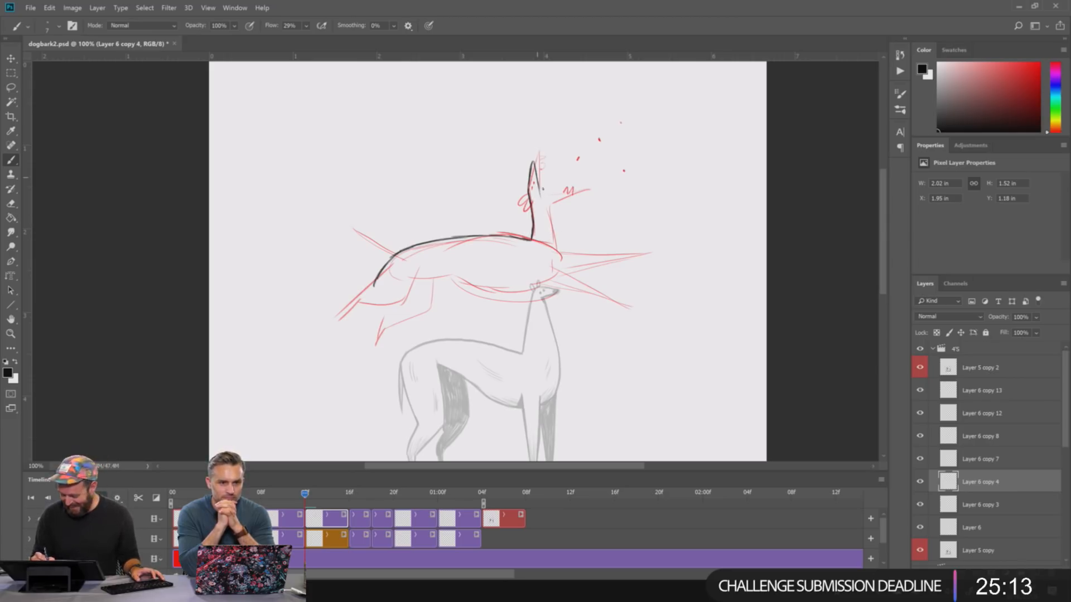
pyautogui.moveTo(540, 194); pyautogui.dragTo(565, 199)
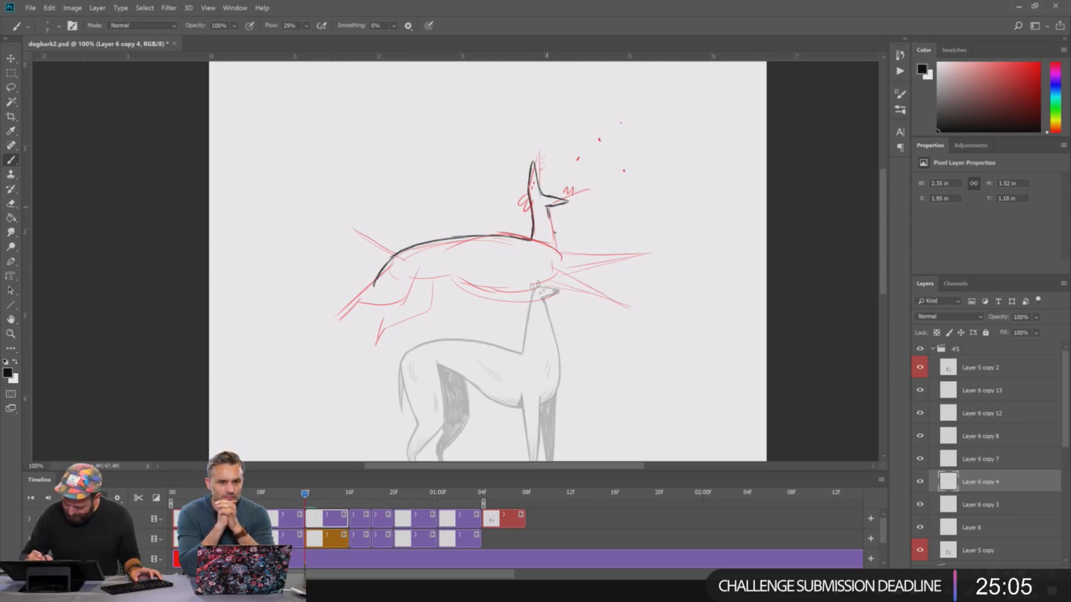
pyautogui.moveTo(549, 210); pyautogui.dragTo(558, 261)
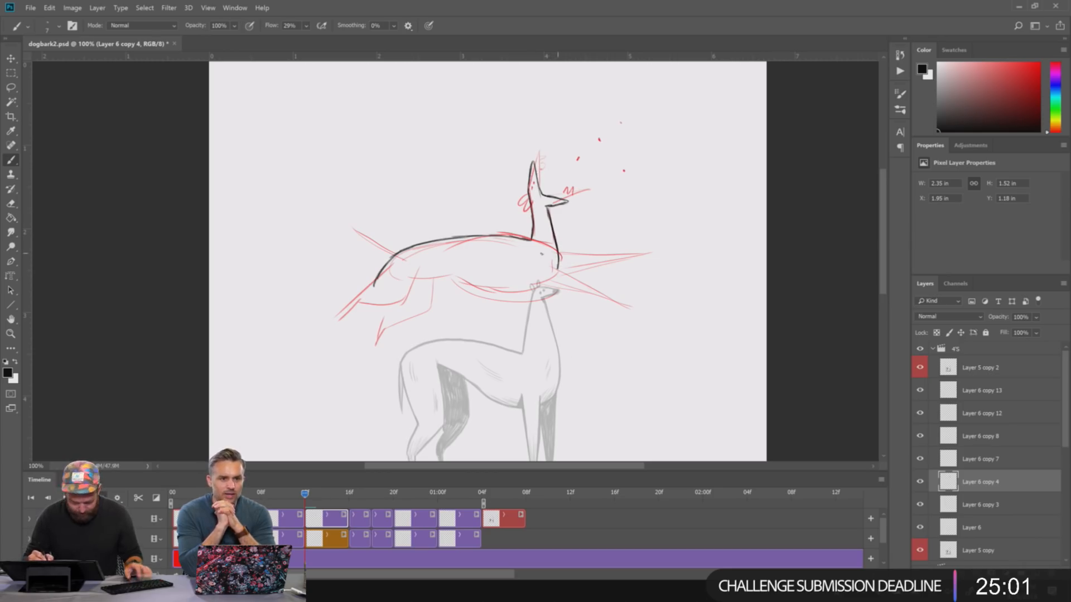
# - Add pointed teeth to the upper and lower jaws and two dot eyes to the barking head
pyautogui.hotkey('ctrl', '+')
pyautogui.hotkey('ctrl', '+')
pyautogui.moveTo(776, 214); pyautogui.dragTo(492, 394)
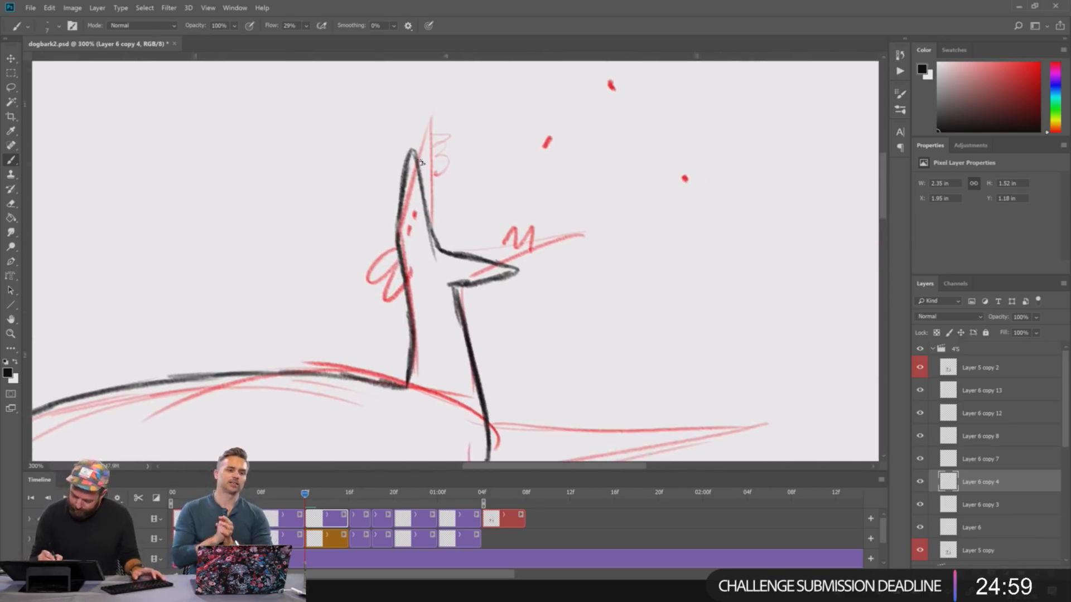
pyautogui.moveTo(417, 160)
pyautogui.mouseDown()
pyautogui.moveTo(434, 178)
pyautogui.moveTo(423, 185)
pyautogui.mouseUp()
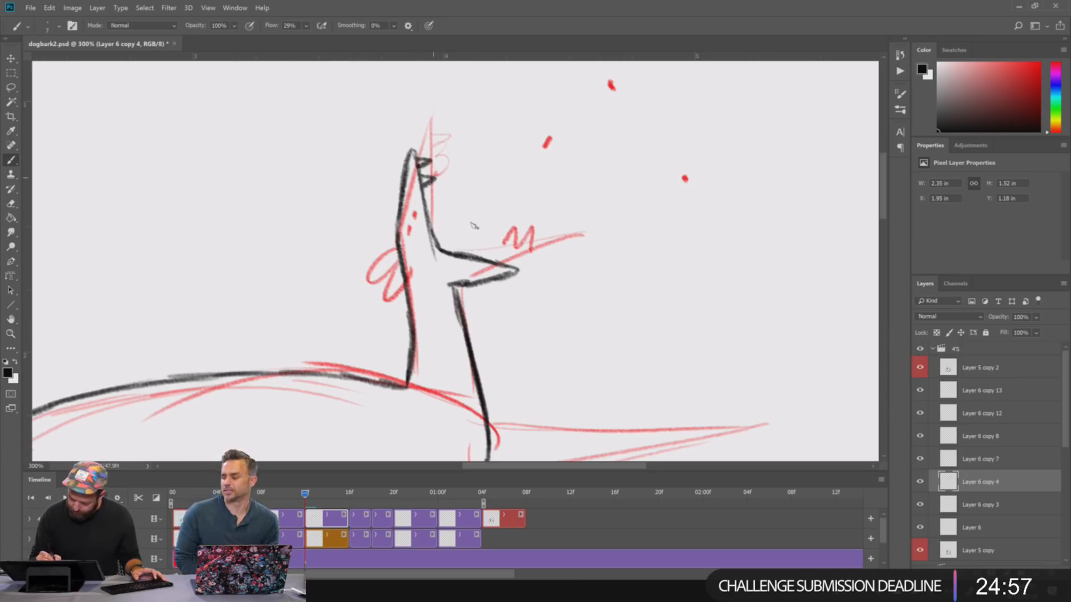
pyautogui.moveTo(500, 254); pyautogui.dragTo(507, 266)
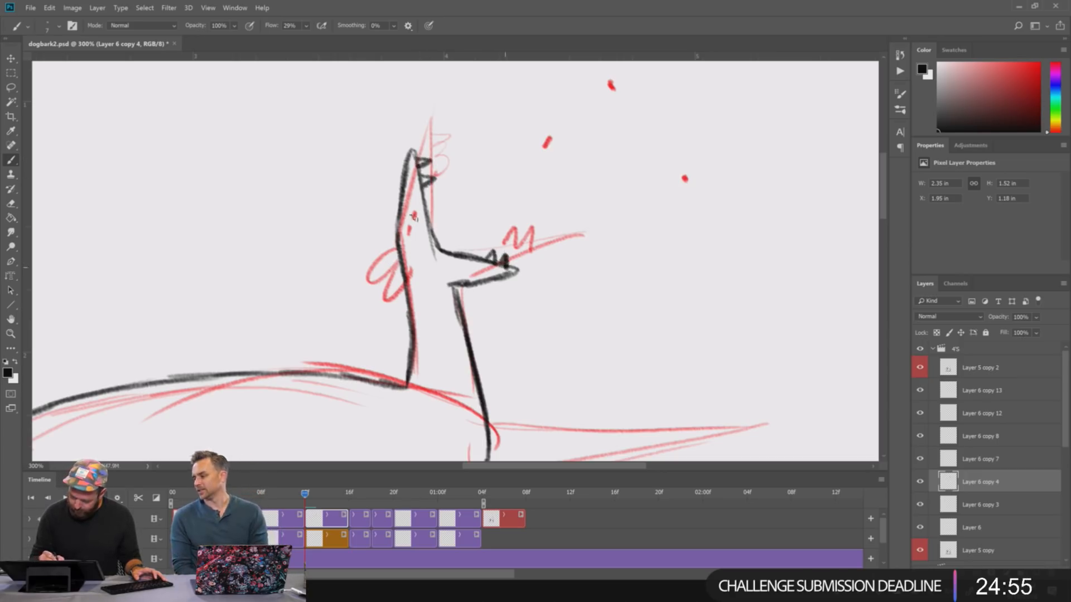
pyautogui.moveTo(411, 210); pyautogui.dragTo(414, 212)
pyautogui.click(409, 225)
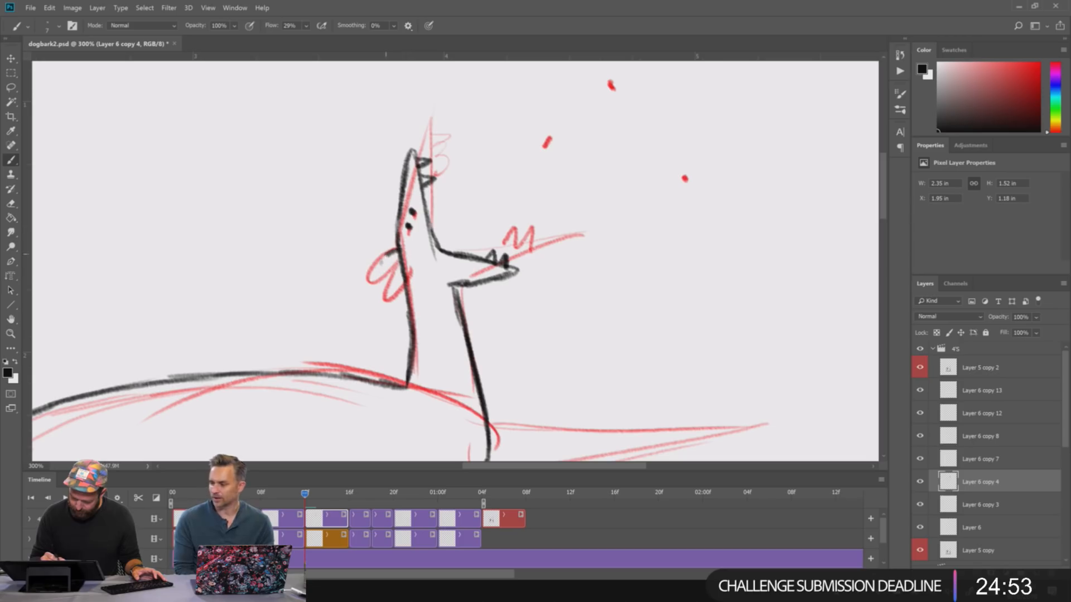
# - Ink the two looped ears behind the dog's head over the red rough
pyautogui.moveTo(390, 256)
pyautogui.mouseDown()
pyautogui.moveTo(374, 272)
pyautogui.moveTo(399, 271)
pyautogui.mouseUp()
pyautogui.moveTo(670, 440); pyautogui.dragTo(614, 82)
pyautogui.moveTo(636, 245); pyautogui.dragTo(660, 459)
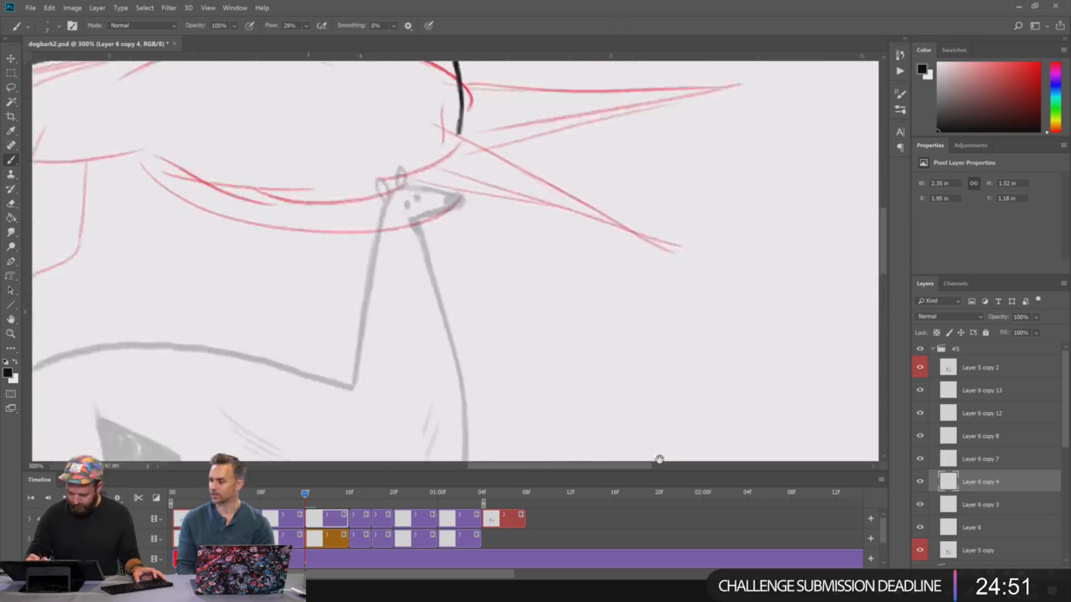
pyautogui.moveTo(592, 172); pyautogui.dragTo(627, 406)
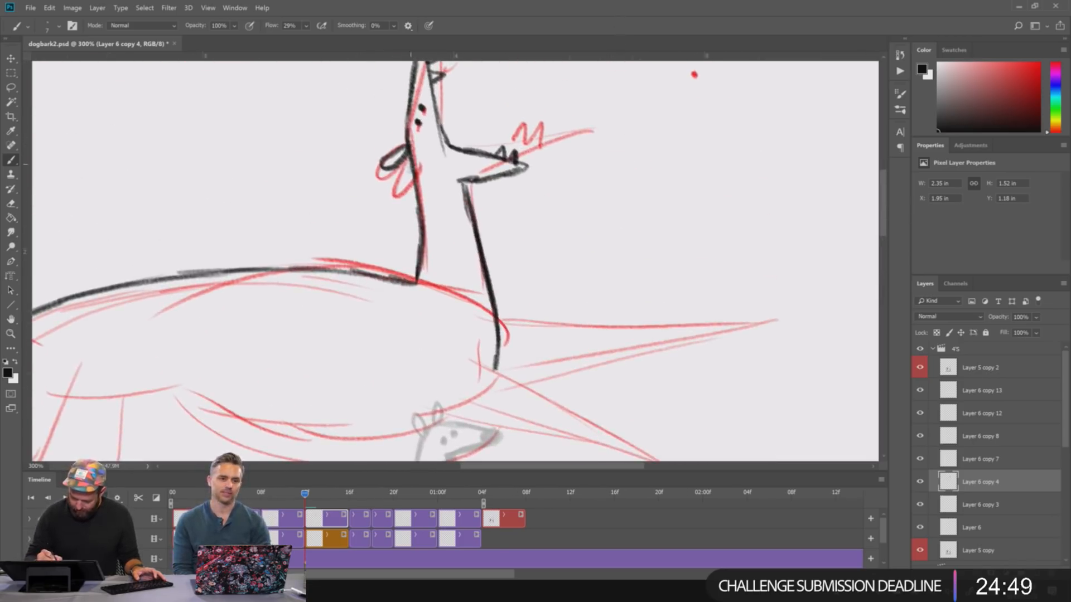
pyautogui.moveTo(622, 214); pyautogui.dragTo(610, 345)
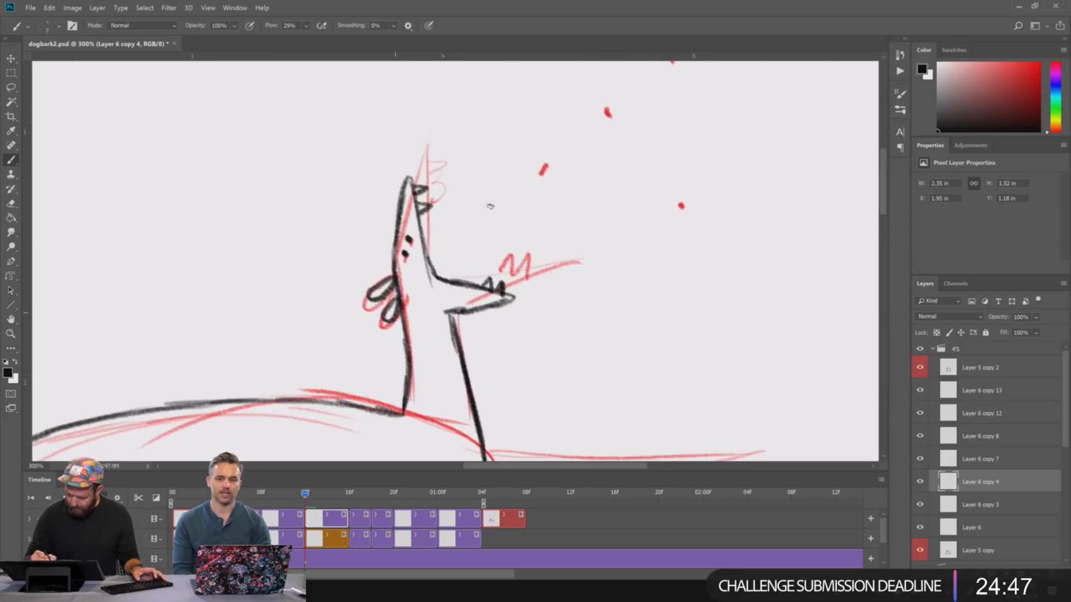
# - Dot black spit droplets in front of the open mouth and draw a wavy tongue rising from the jaw hinge
pyautogui.click(527, 152)
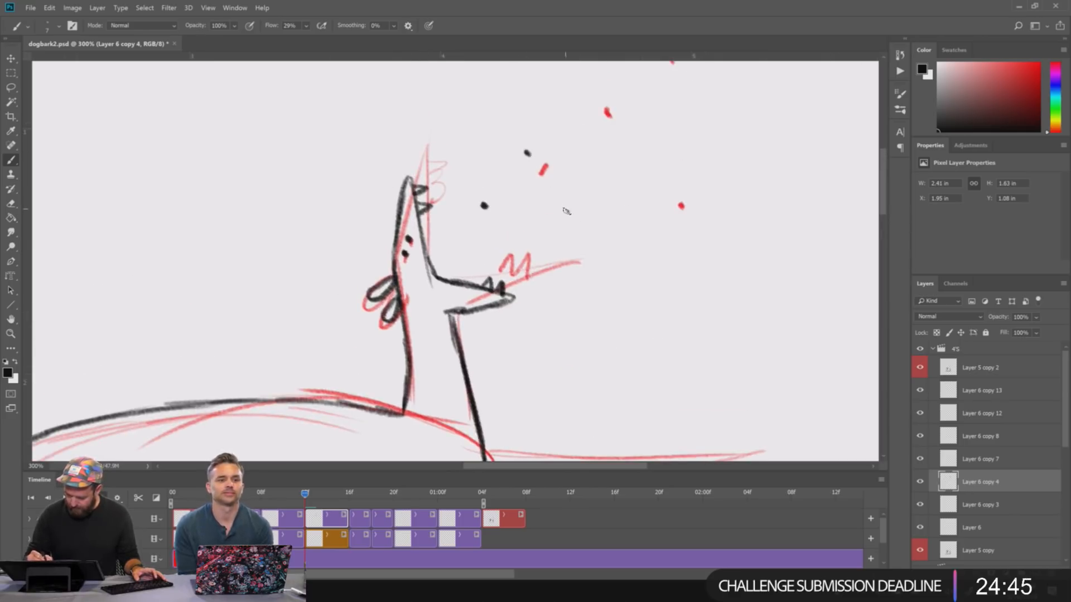
pyautogui.click(618, 120)
pyautogui.click(528, 264)
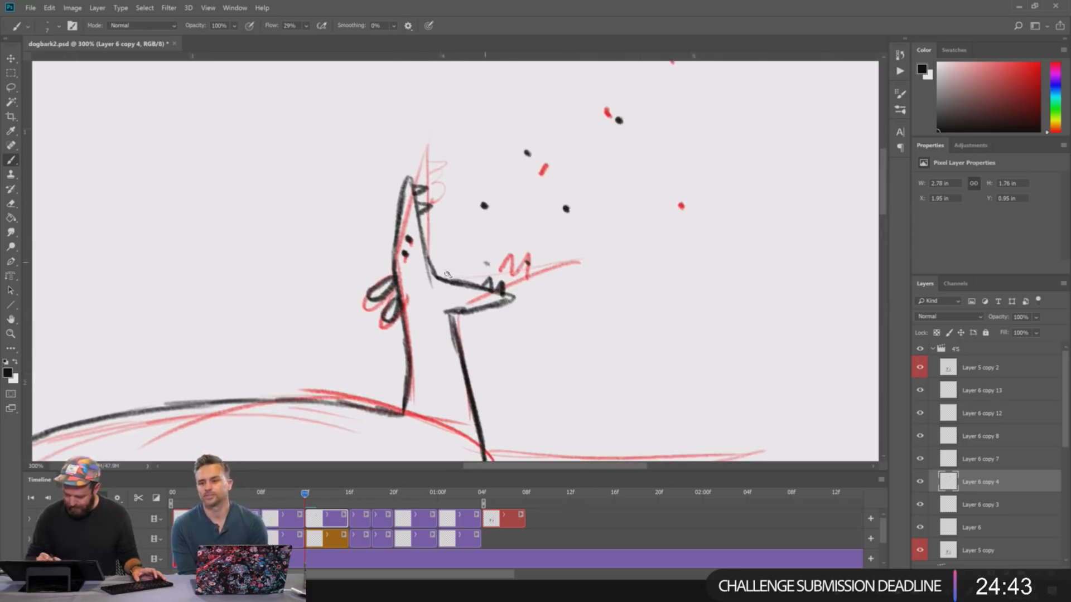
pyautogui.moveTo(437, 275)
pyautogui.mouseDown()
pyautogui.moveTo(490, 228)
pyautogui.moveTo(495, 243)
pyautogui.moveTo(469, 267)
pyautogui.mouseUp()
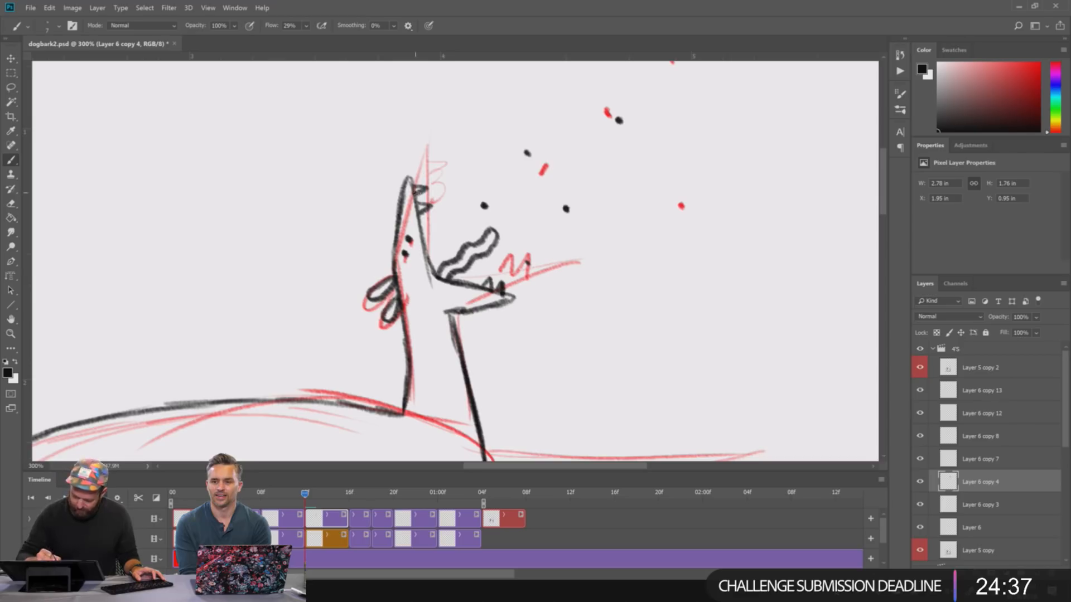
# - Thicken the inner edges of the open mouth with solid black and touch up the tip of the upper jaw
pyautogui.moveTo(425, 229); pyautogui.dragTo(436, 263)
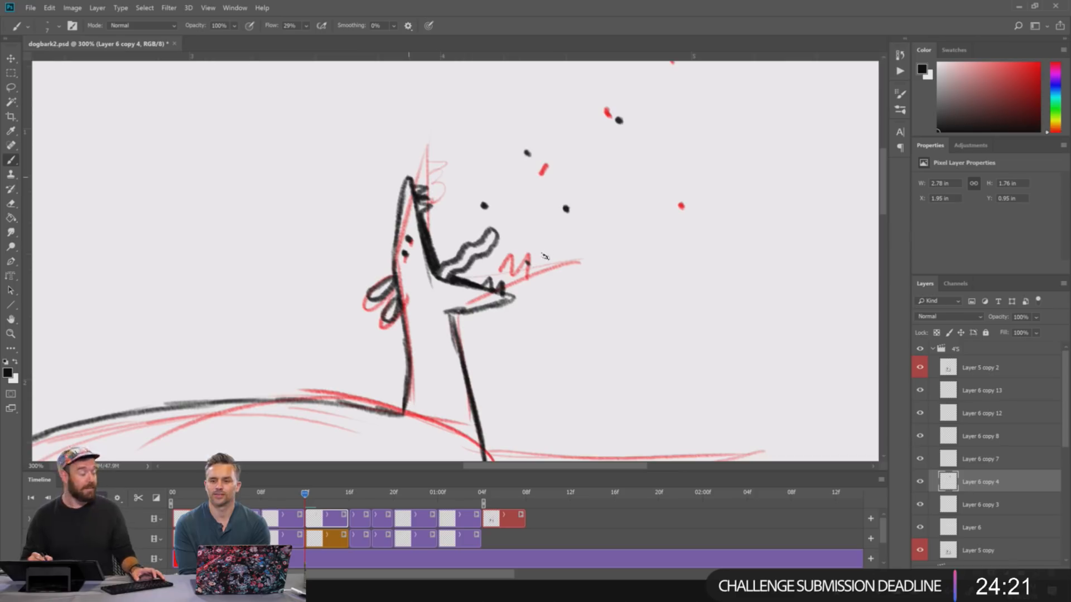
pyautogui.moveTo(634, 282)
pyautogui.mouseDown()
pyautogui.moveTo(652, 160)
pyautogui.moveTo(667, 191)
pyautogui.mouseUp()
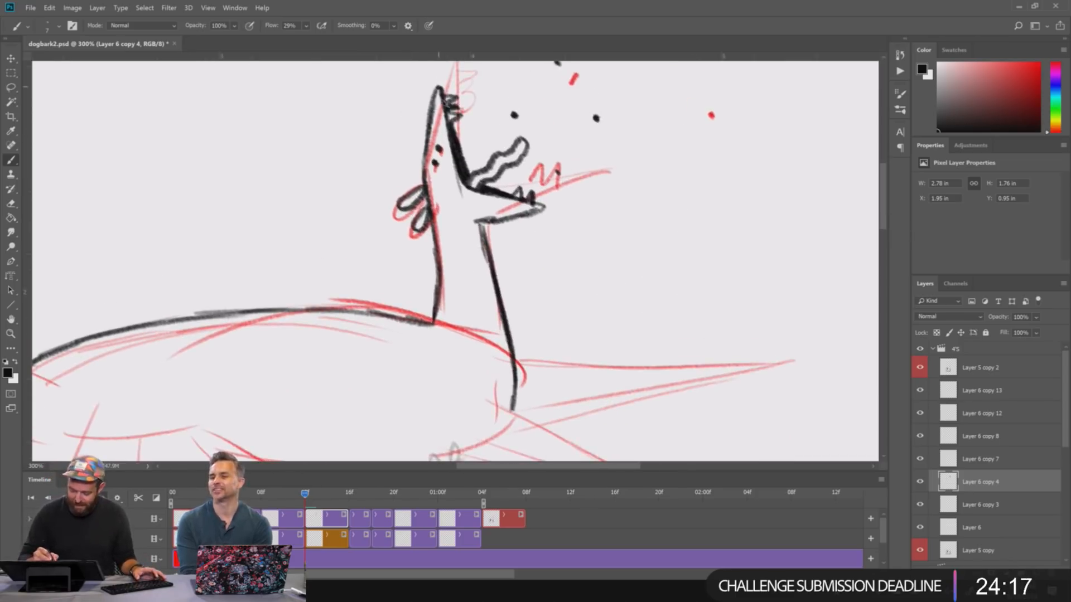
pyautogui.moveTo(449, 107); pyautogui.dragTo(432, 97)
pyautogui.moveTo(681, 366)
pyautogui.mouseDown()
pyautogui.moveTo(732, 266)
pyautogui.moveTo(733, 284)
pyautogui.moveTo(584, 233)
pyautogui.moveTo(571, 117)
pyautogui.moveTo(587, 305)
pyautogui.mouseUp()
pyautogui.hotkey('ctrl', '-')
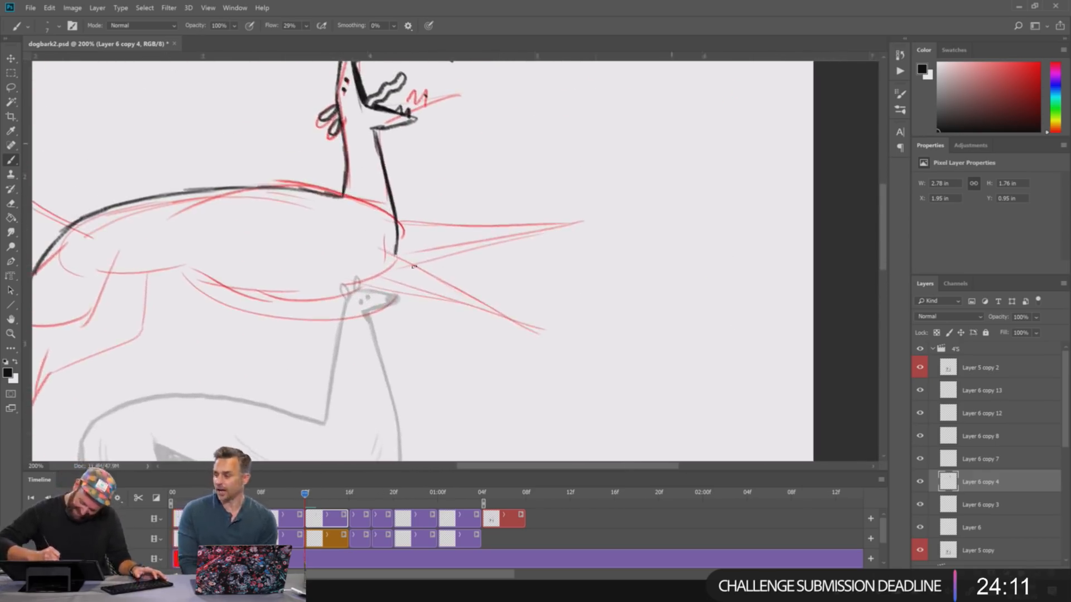
pyautogui.moveTo(524, 250); pyautogui.dragTo(540, 192)
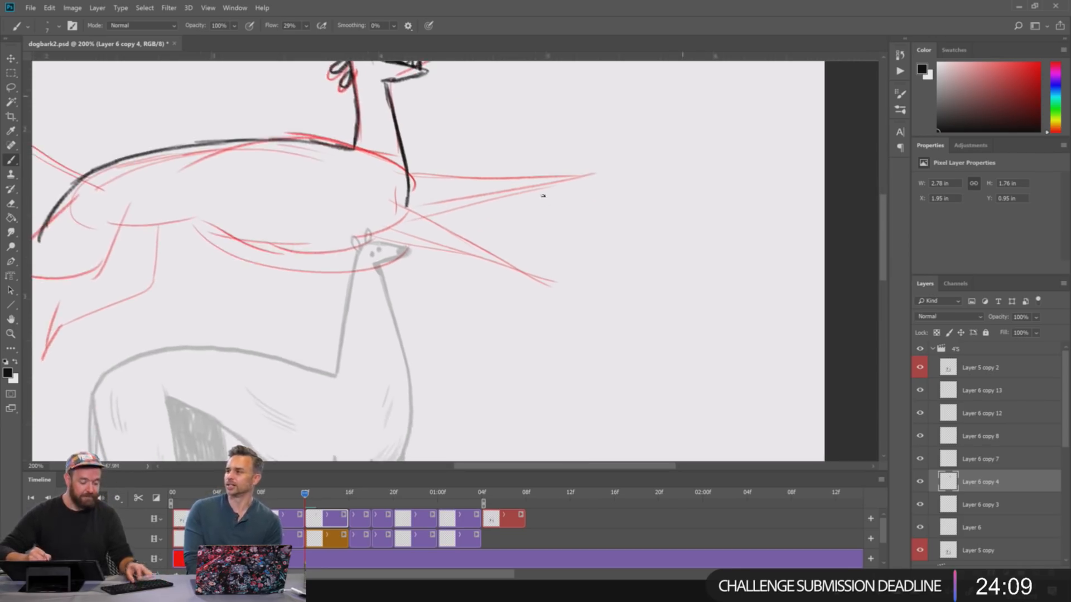
# - Ink the dog's two outstretched front legs in black as long tapered points over the red rough
pyautogui.hotkey('ctrl', '-')
pyautogui.moveTo(587, 238); pyautogui.dragTo(519, 199)
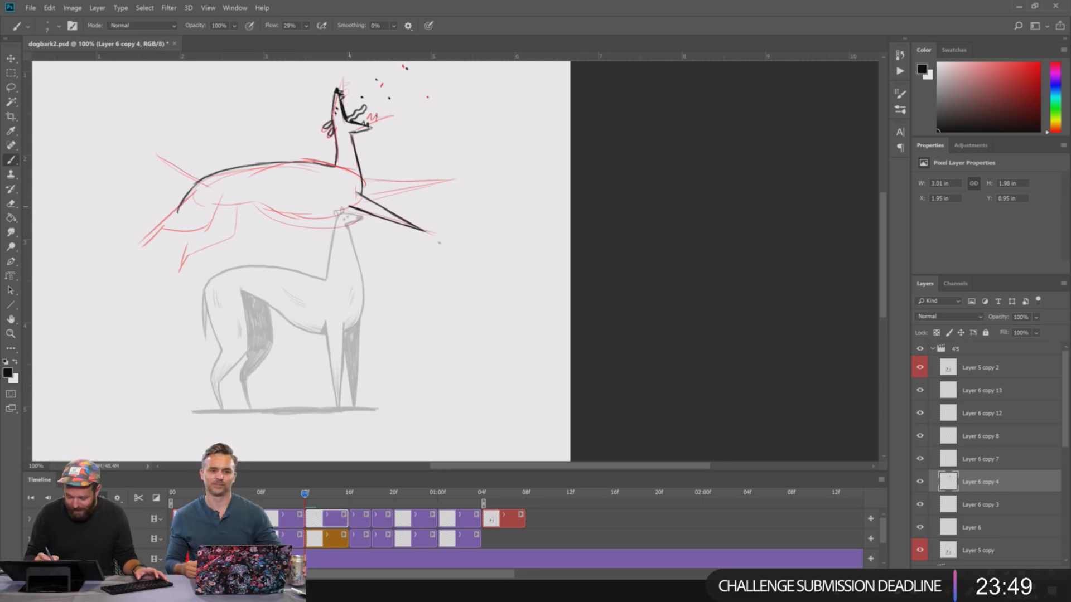
pyautogui.hotkey('ctrl', '+')
pyautogui.moveTo(477, 261); pyautogui.dragTo(718, 348)
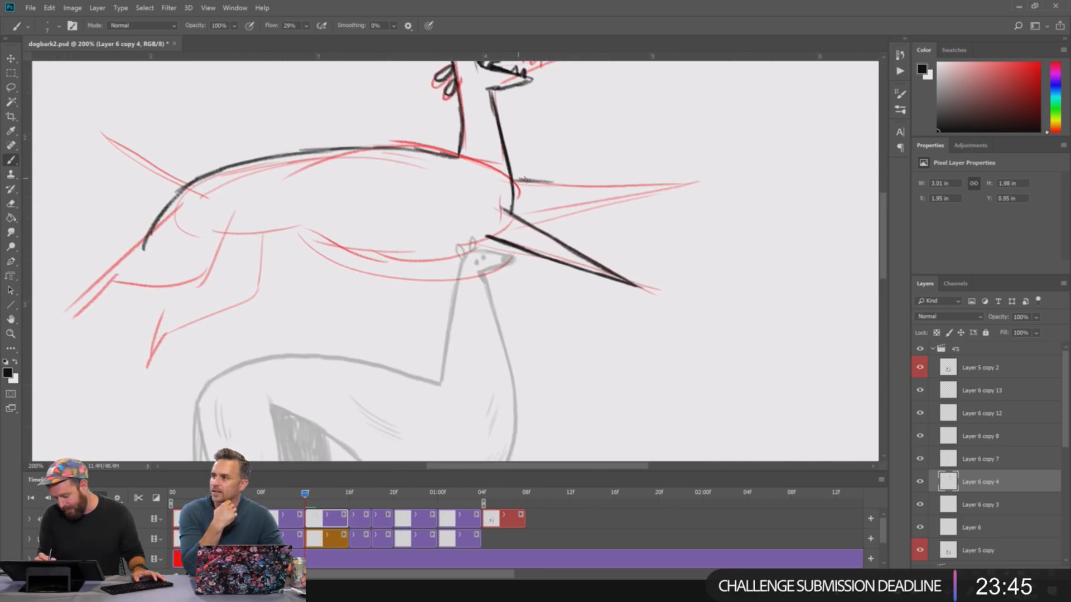
pyautogui.moveTo(539, 181); pyautogui.dragTo(667, 186)
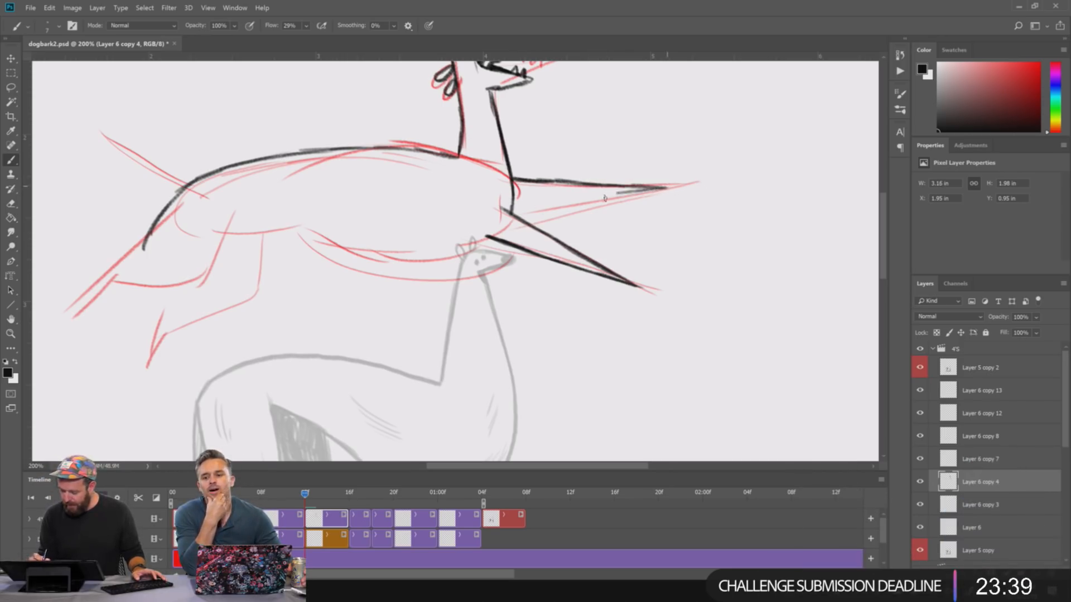
pyautogui.moveTo(610, 193); pyautogui.dragTo(512, 209)
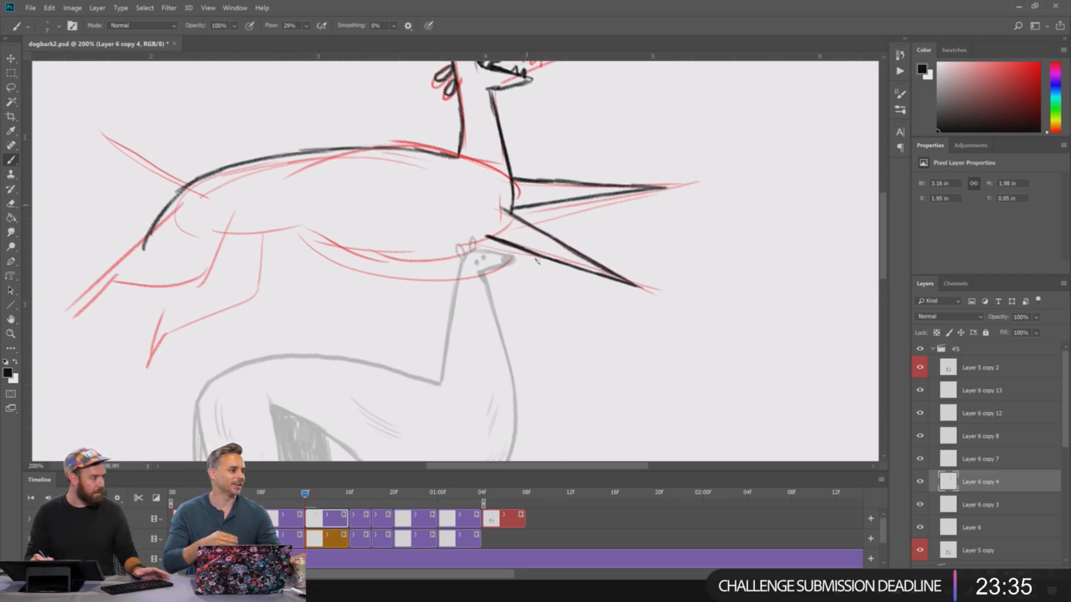
# - Replace the first belly stroke with a curve running from the chest into the rear hind leg, and ink that leg's pointed foot
pyautogui.moveTo(572, 272); pyautogui.dragTo(697, 233)
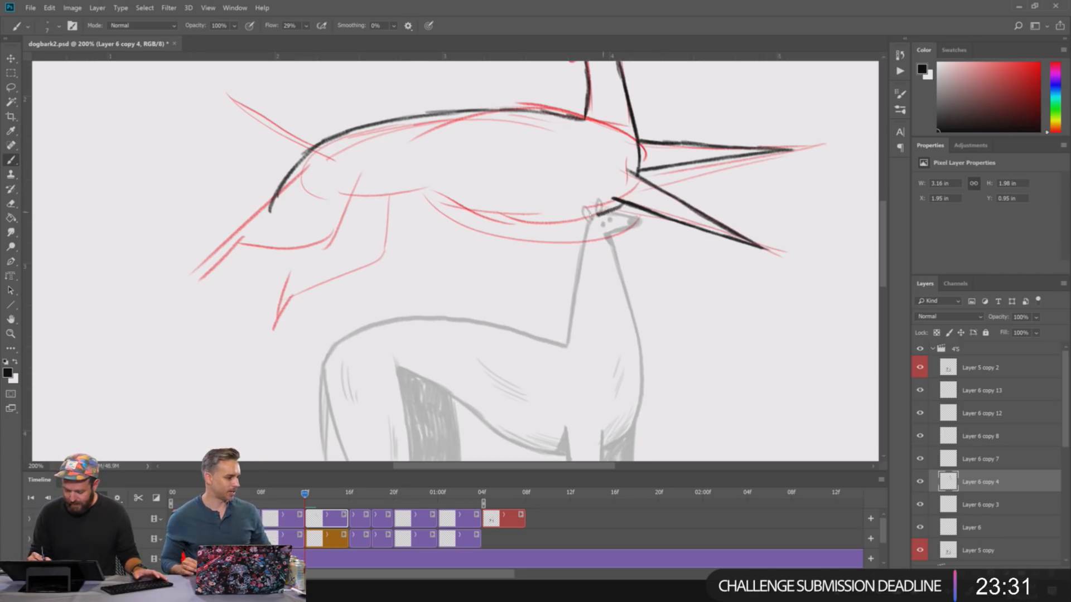
pyautogui.hotkey('ctrl', 'z')
pyautogui.moveTo(624, 206)
pyautogui.mouseDown()
pyautogui.moveTo(565, 229)
pyautogui.moveTo(480, 214)
pyautogui.mouseUp()
pyautogui.moveTo(402, 186)
pyautogui.mouseDown()
pyautogui.moveTo(344, 198)
pyautogui.moveTo(314, 249)
pyautogui.moveTo(244, 244)
pyautogui.mouseUp()
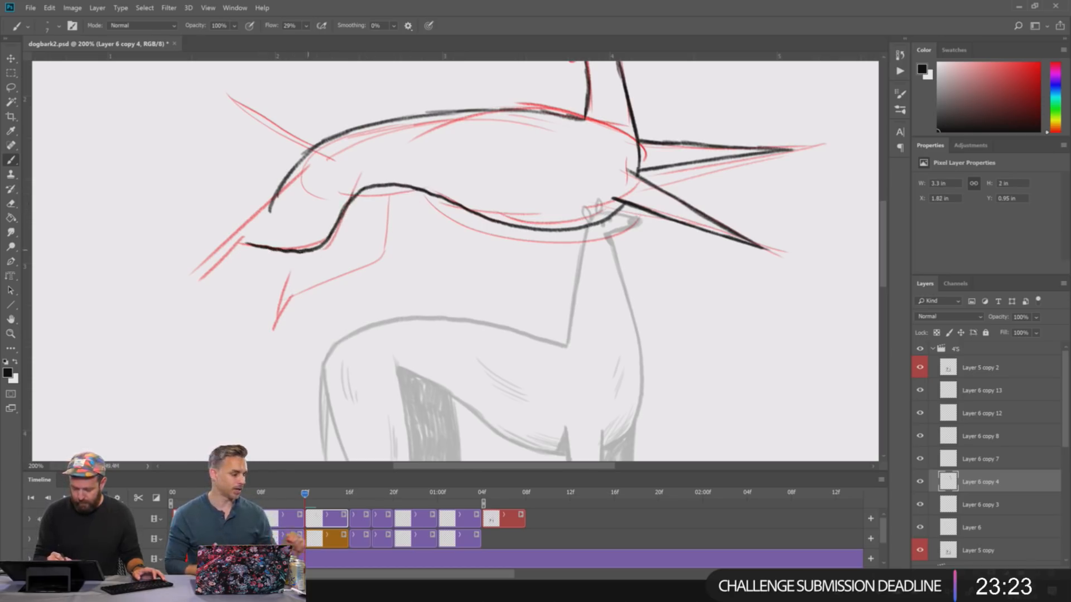
pyautogui.moveTo(560, 316); pyautogui.dragTo(612, 279)
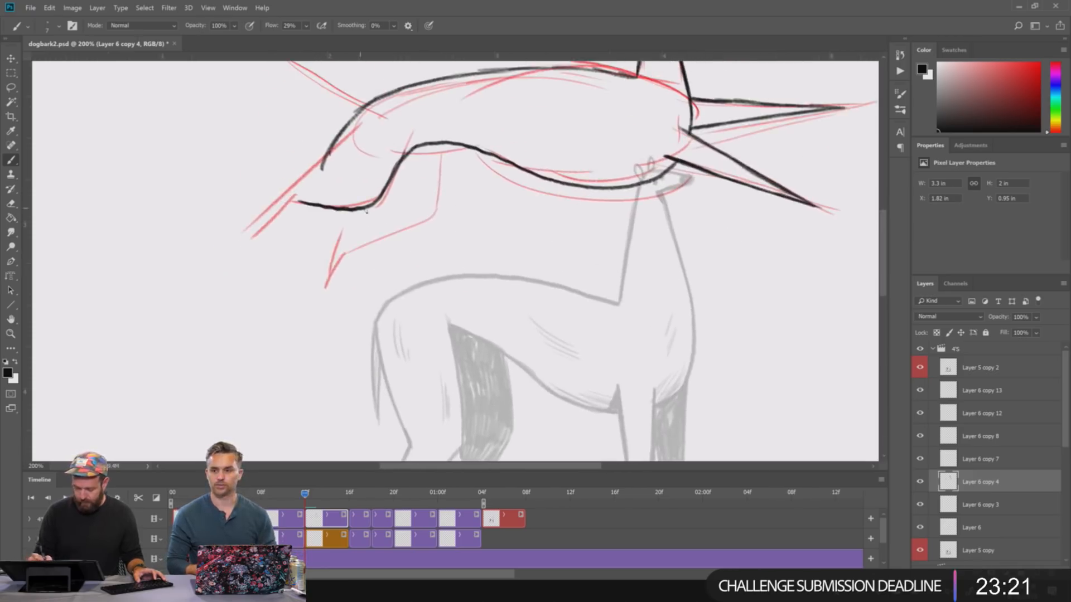
pyautogui.moveTo(293, 202)
pyautogui.mouseDown()
pyautogui.moveTo(246, 239)
pyautogui.moveTo(283, 196)
pyautogui.mouseUp()
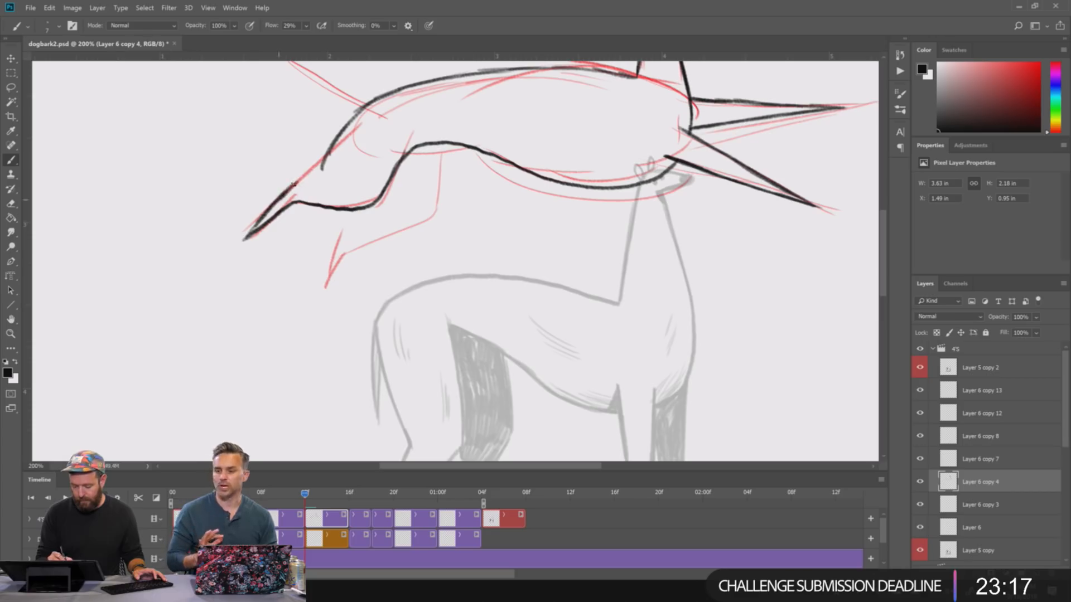
# - Ink the second hind leg hanging from the belly line, bending back to a pointed foot
pyautogui.moveTo(619, 278); pyautogui.dragTo(640, 228)
pyautogui.moveTo(434, 102)
pyautogui.mouseDown()
pyautogui.moveTo(429, 168)
pyautogui.moveTo(347, 205)
pyautogui.mouseUp()
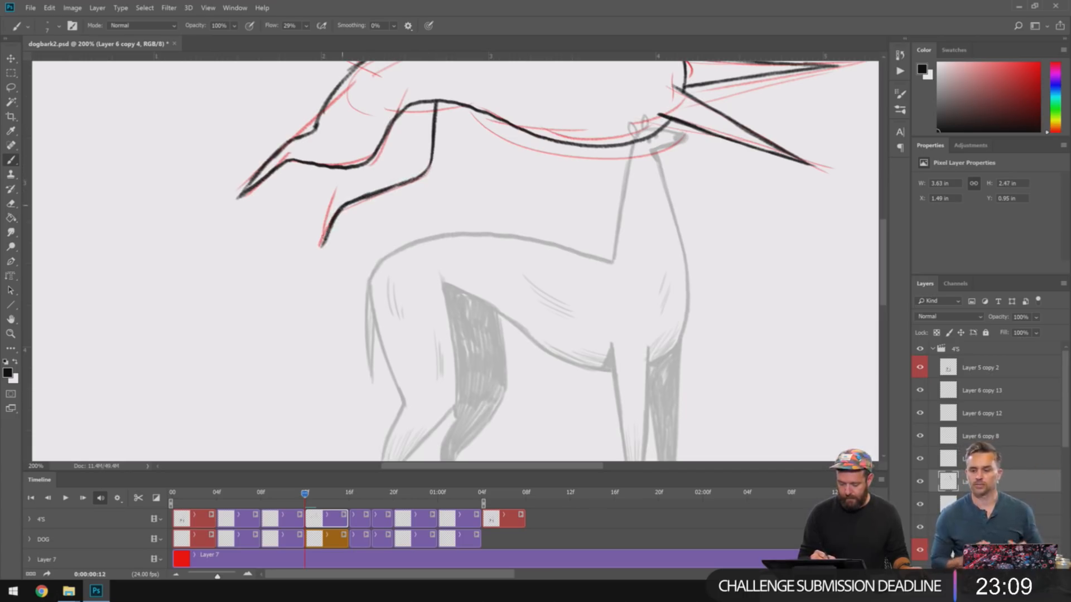
pyautogui.moveTo(346, 205); pyautogui.dragTo(315, 258)
pyautogui.moveTo(355, 170); pyautogui.dragTo(321, 241)
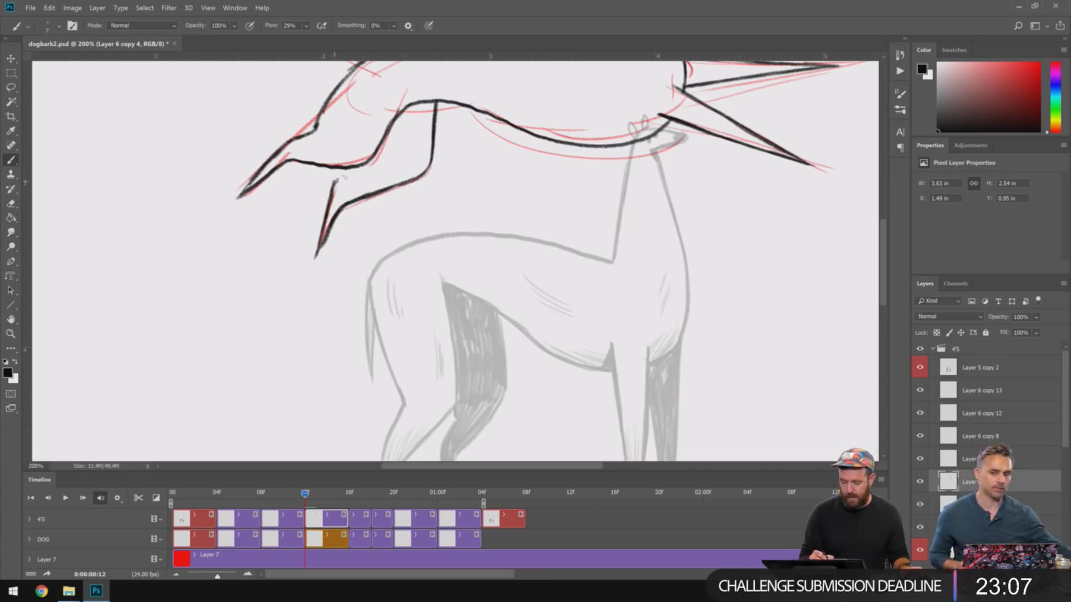
pyautogui.moveTo(525, 219); pyautogui.dragTo(519, 299)
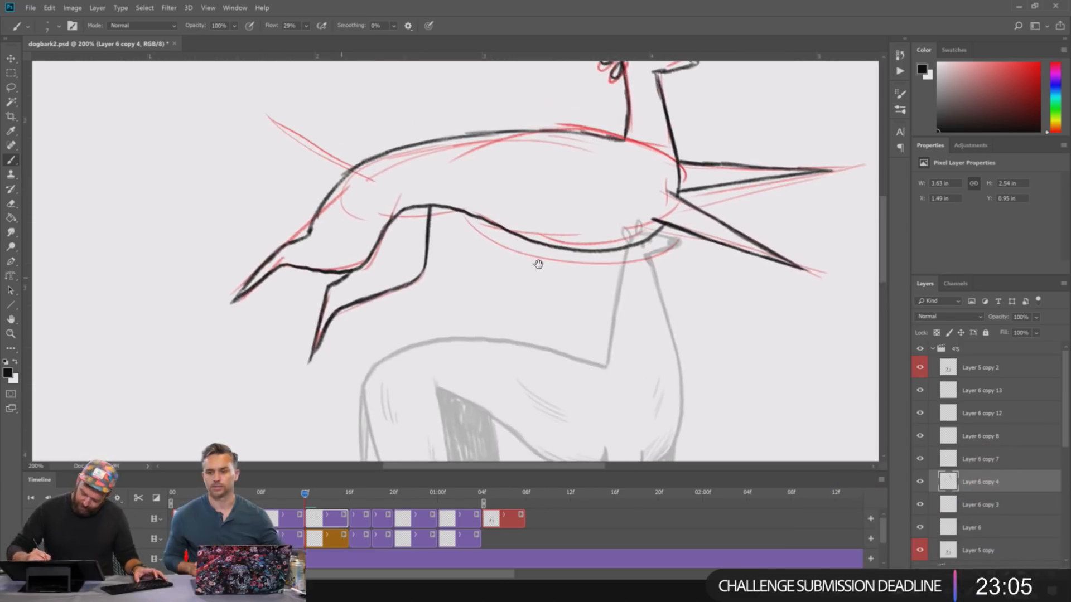
# - Ink the raised pointed tail and join it to the dog's rump
pyautogui.moveTo(538, 262); pyautogui.dragTo(552, 337)
pyautogui.moveTo(365, 203)
pyautogui.mouseDown()
pyautogui.moveTo(272, 152)
pyautogui.moveTo(352, 214)
pyautogui.mouseUp()
pyautogui.moveTo(507, 251)
pyautogui.mouseDown()
pyautogui.moveTo(475, 125)
pyautogui.moveTo(501, 201)
pyautogui.mouseUp()
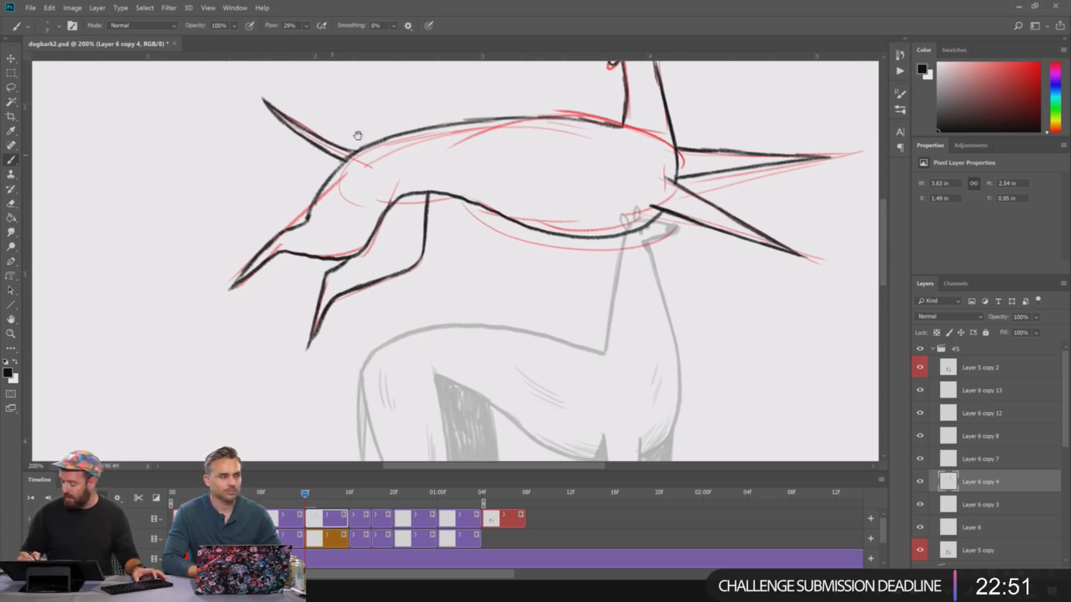
# - Fill the far hind leg and the upper front leg with dense black shading
pyautogui.moveTo(631, 318); pyautogui.dragTo(501, 387)
pyautogui.moveTo(707, 233); pyautogui.dragTo(706, 319)
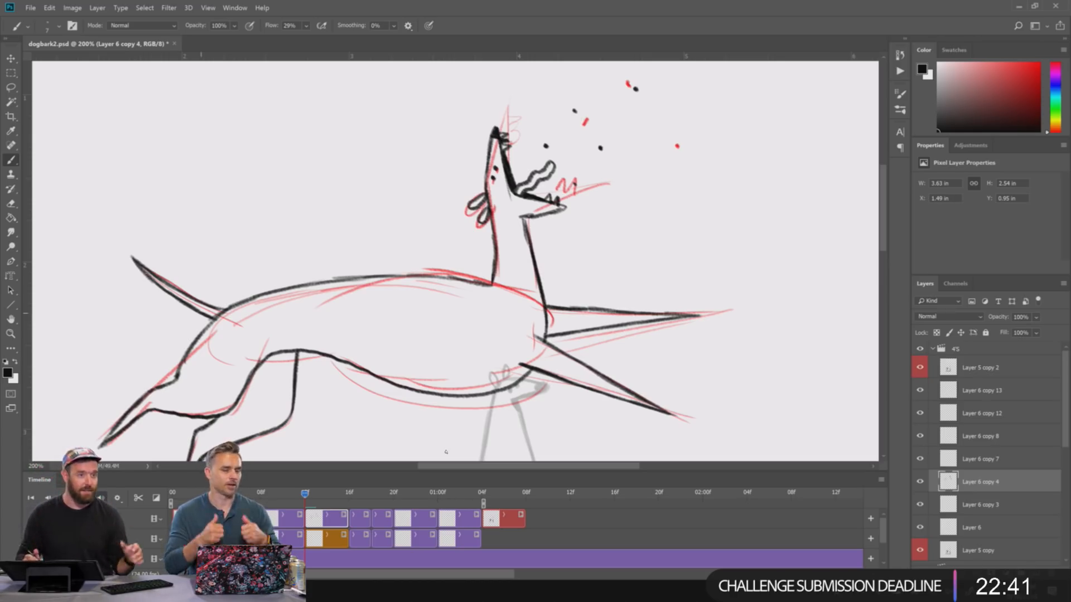
pyautogui.moveTo(702, 323)
pyautogui.mouseDown()
pyautogui.moveTo(769, 99)
pyautogui.moveTo(772, 158)
pyautogui.mouseUp()
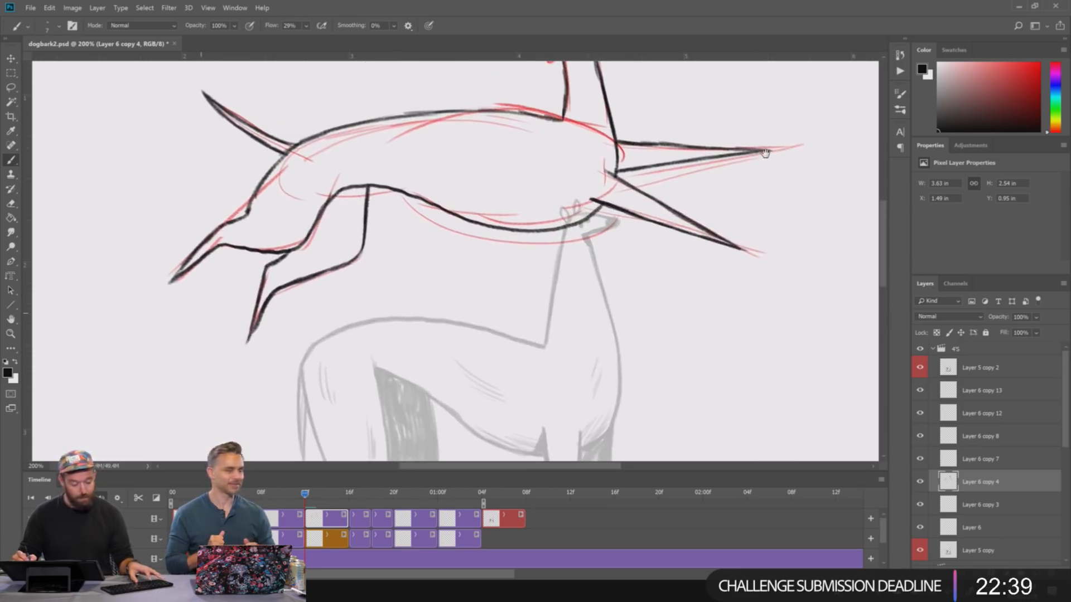
pyautogui.hotkey('ctrl', '-')
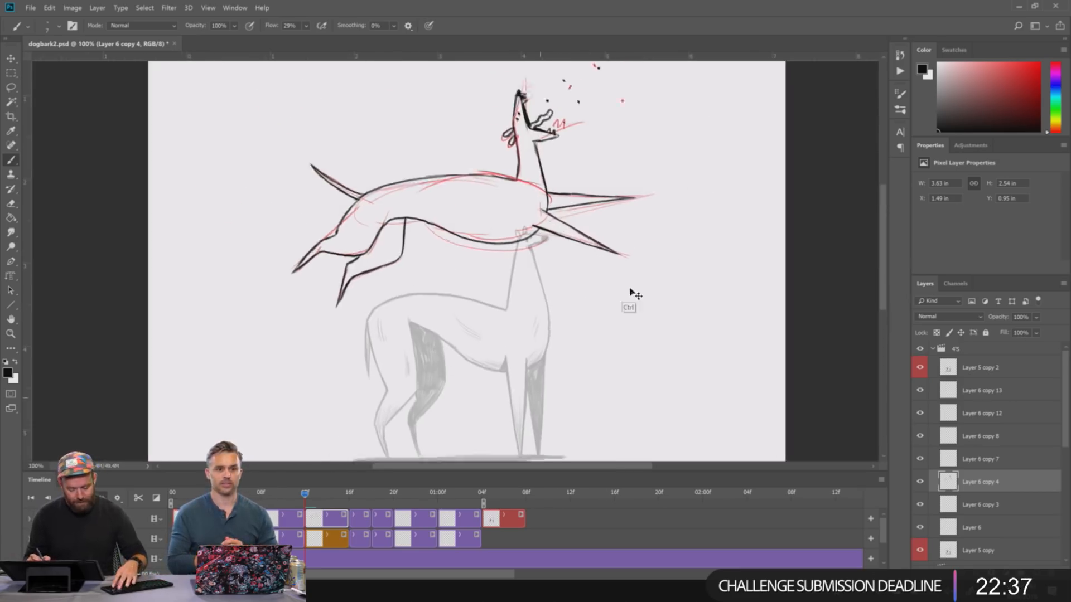
pyautogui.hotkey('ctrl', '+')
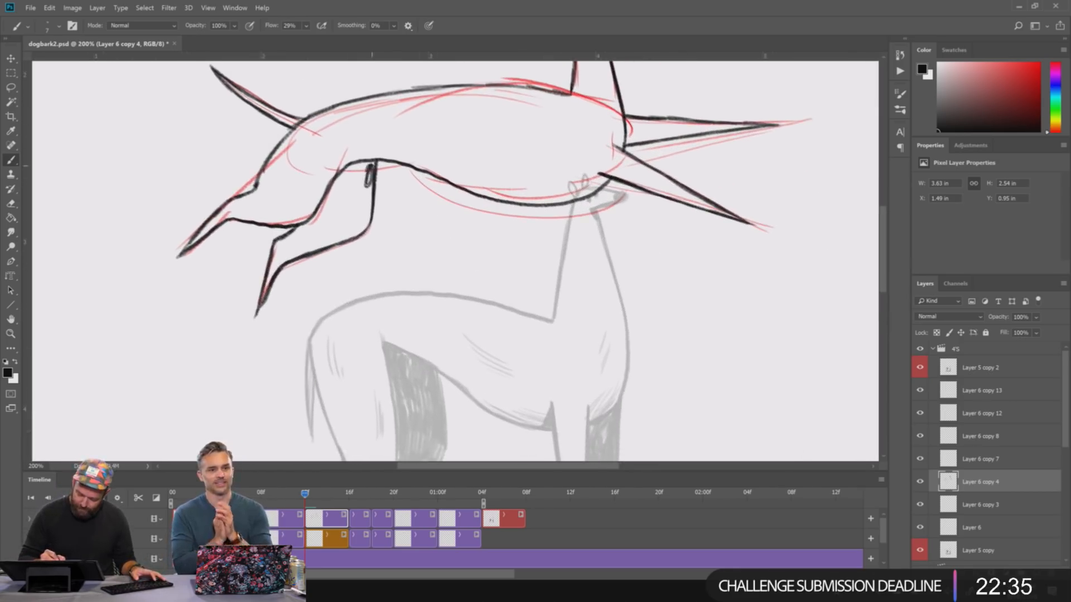
pyautogui.moveTo(369, 184)
pyautogui.mouseDown()
pyautogui.moveTo(350, 180)
pyautogui.moveTo(331, 207)
pyautogui.moveTo(365, 220)
pyautogui.moveTo(288, 245)
pyautogui.moveTo(343, 239)
pyautogui.moveTo(309, 237)
pyautogui.moveTo(330, 207)
pyautogui.mouseUp()
pyautogui.moveTo(703, 287); pyautogui.dragTo(650, 333)
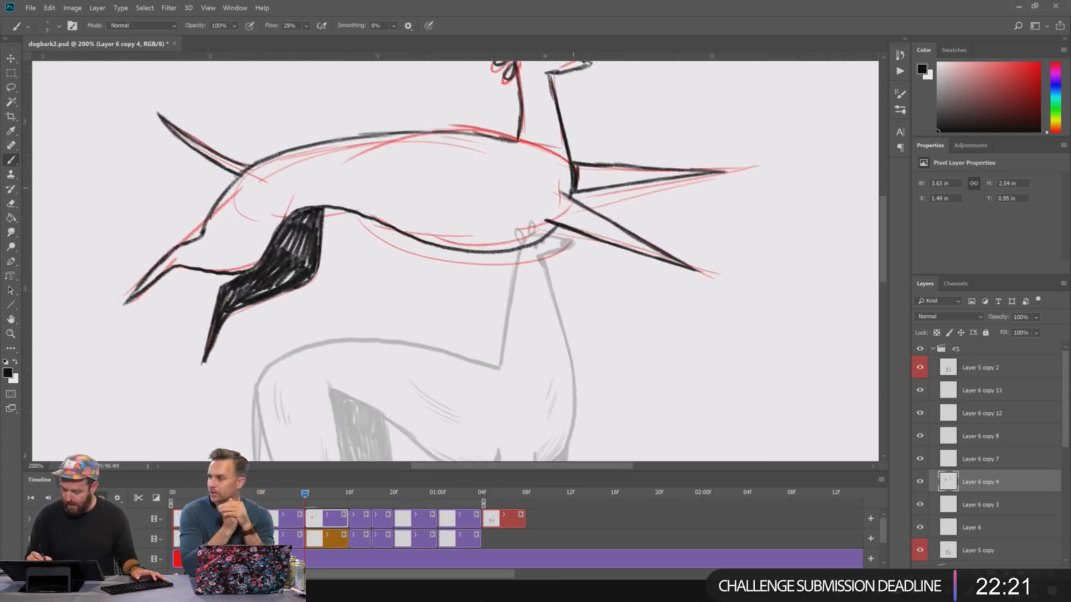
pyautogui.moveTo(574, 174); pyautogui.dragTo(694, 170)
pyautogui.moveTo(748, 261)
pyautogui.mouseDown()
pyautogui.moveTo(739, 354)
pyautogui.moveTo(755, 329)
pyautogui.moveTo(758, 219)
pyautogui.mouseUp()
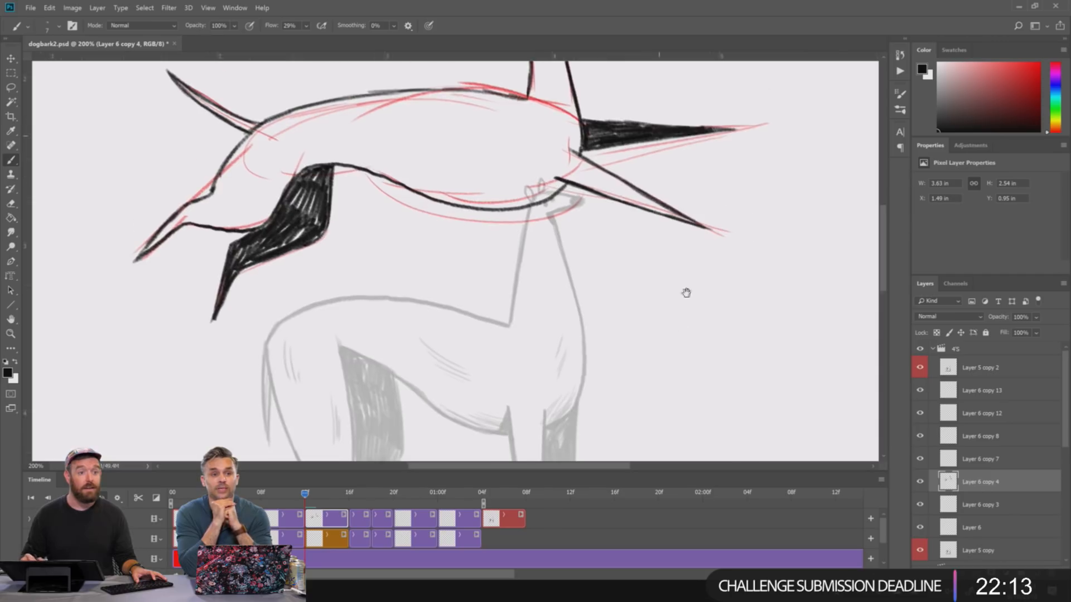
# - Add light hatching strokes to the near hind leg, haunch, flank and chest of the leaping dog
pyautogui.moveTo(686, 294); pyautogui.dragTo(679, 241)
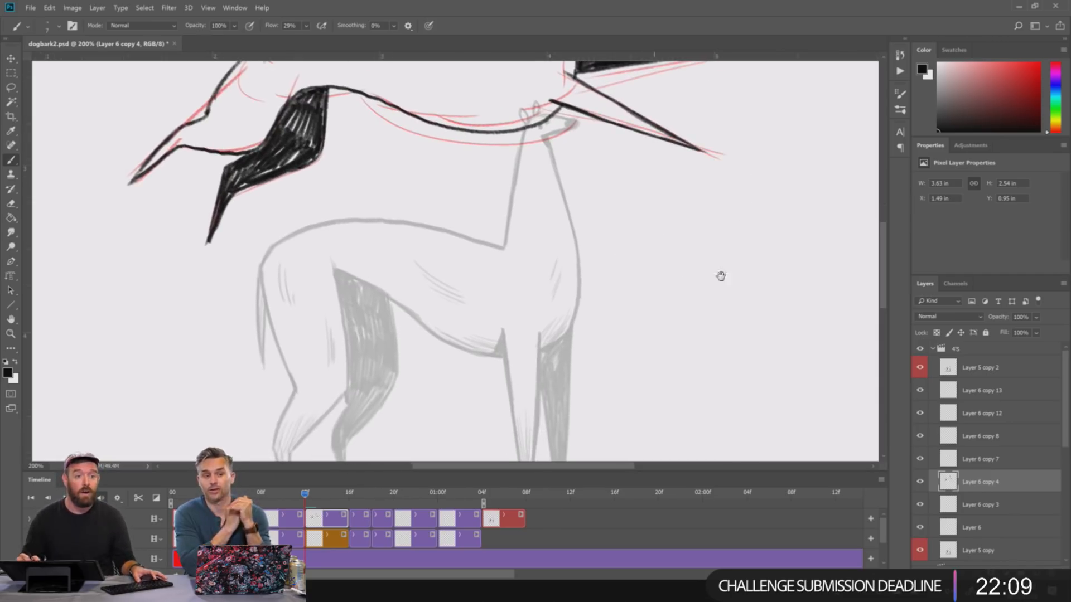
pyautogui.moveTo(721, 276); pyautogui.dragTo(772, 287)
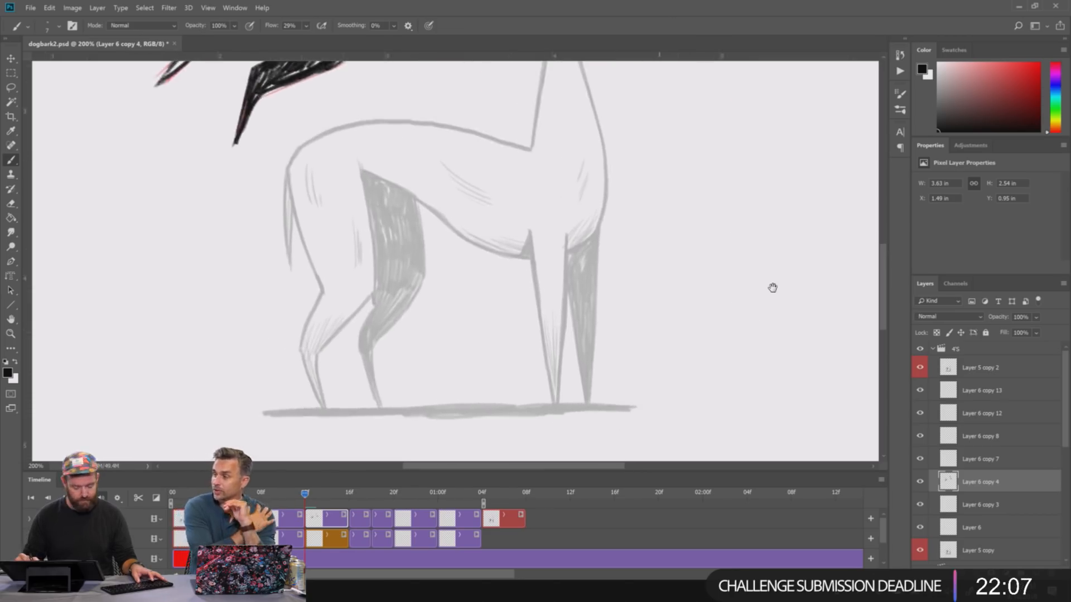
pyautogui.hotkey('ctrl', '-')
pyautogui.moveTo(610, 227); pyautogui.dragTo(641, 280)
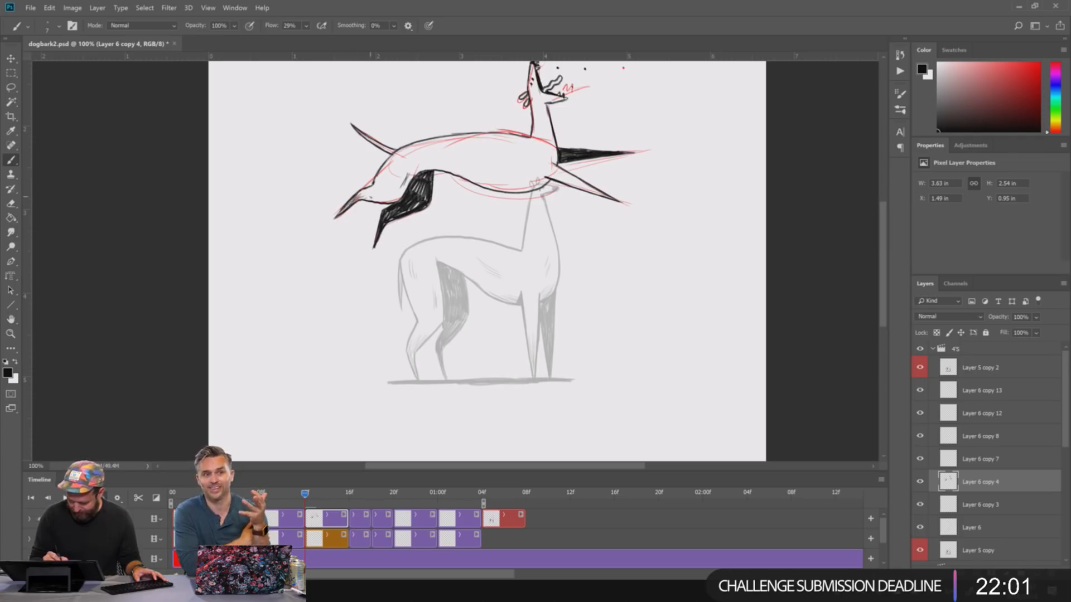
pyautogui.moveTo(359, 197); pyautogui.dragTo(369, 190)
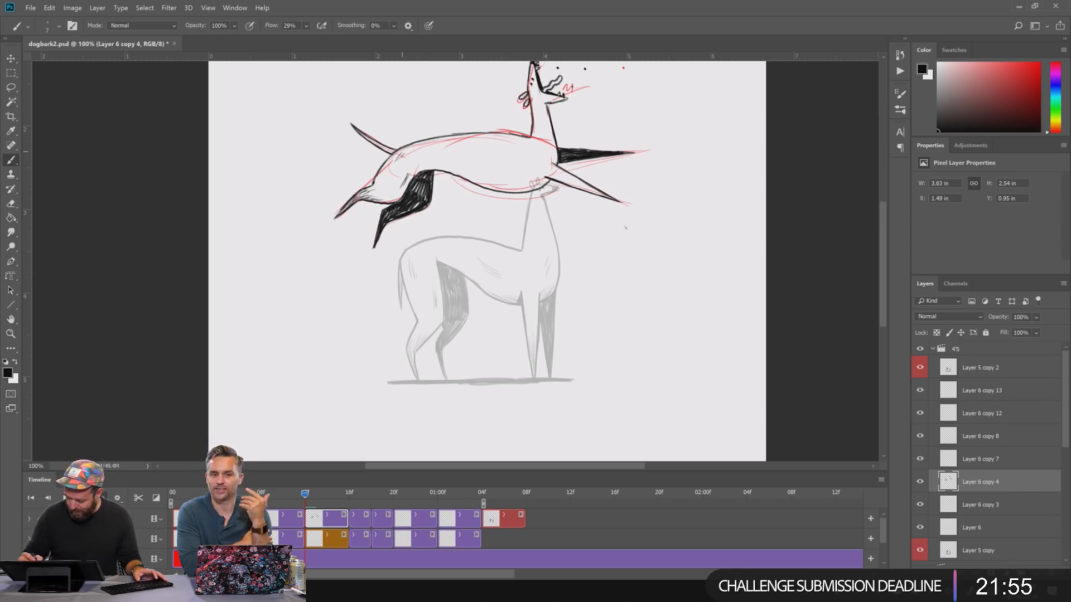
pyautogui.moveTo(490, 165); pyautogui.dragTo(506, 172)
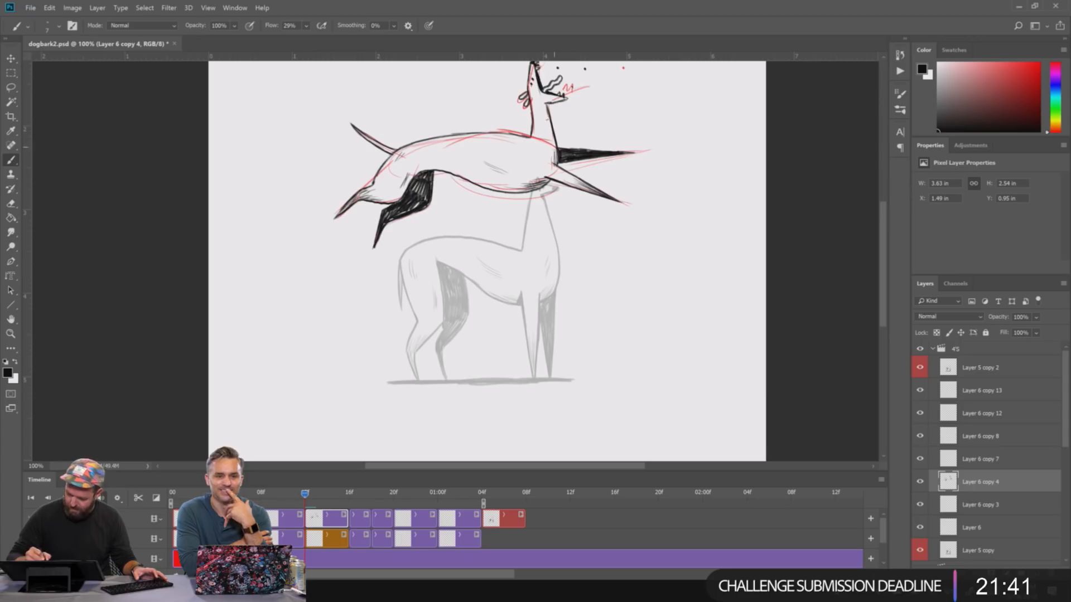
# - Draw a short black ground line beneath the leaping dog, along the middle of the onion-skinned ground line
pyautogui.moveTo(683, 312); pyautogui.dragTo(724, 285)
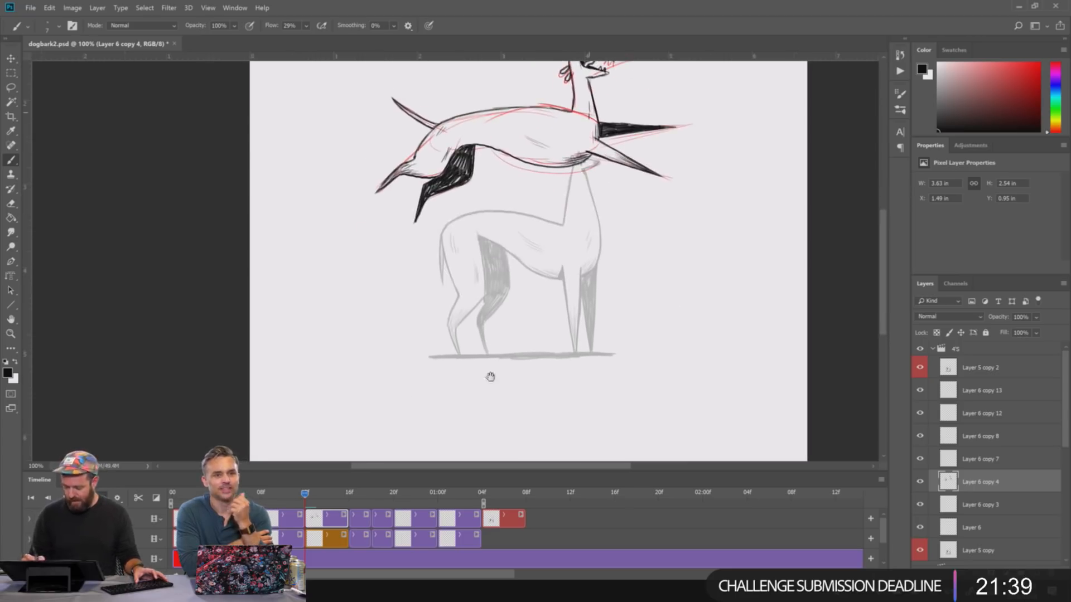
pyautogui.moveTo(522, 354)
pyautogui.mouseDown()
pyautogui.moveTo(486, 356)
pyautogui.moveTo(577, 354)
pyautogui.mouseUp()
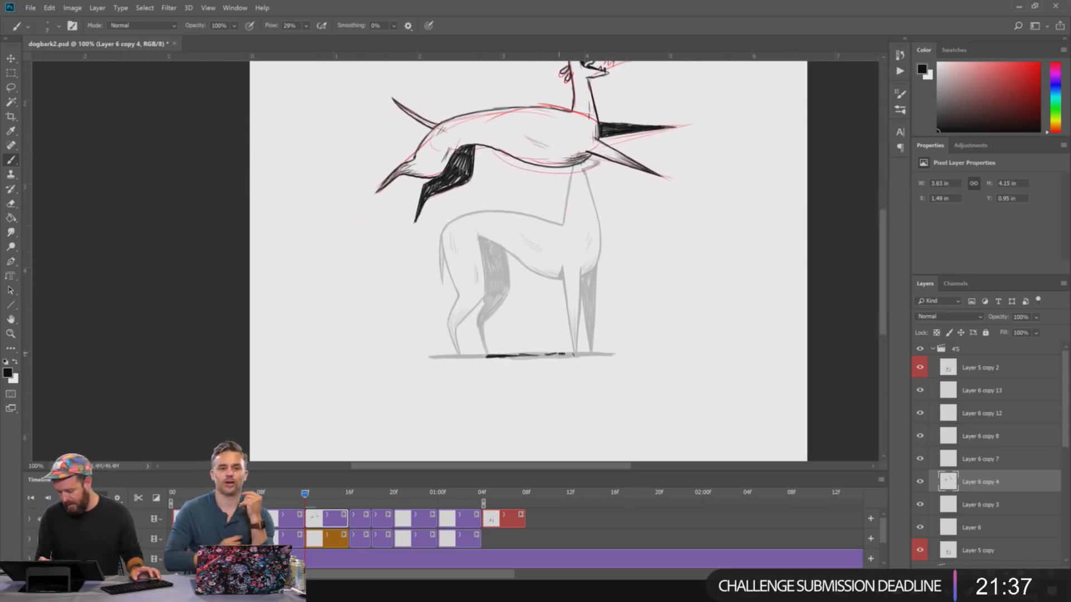
pyautogui.moveTo(483, 354); pyautogui.dragTo(473, 355)
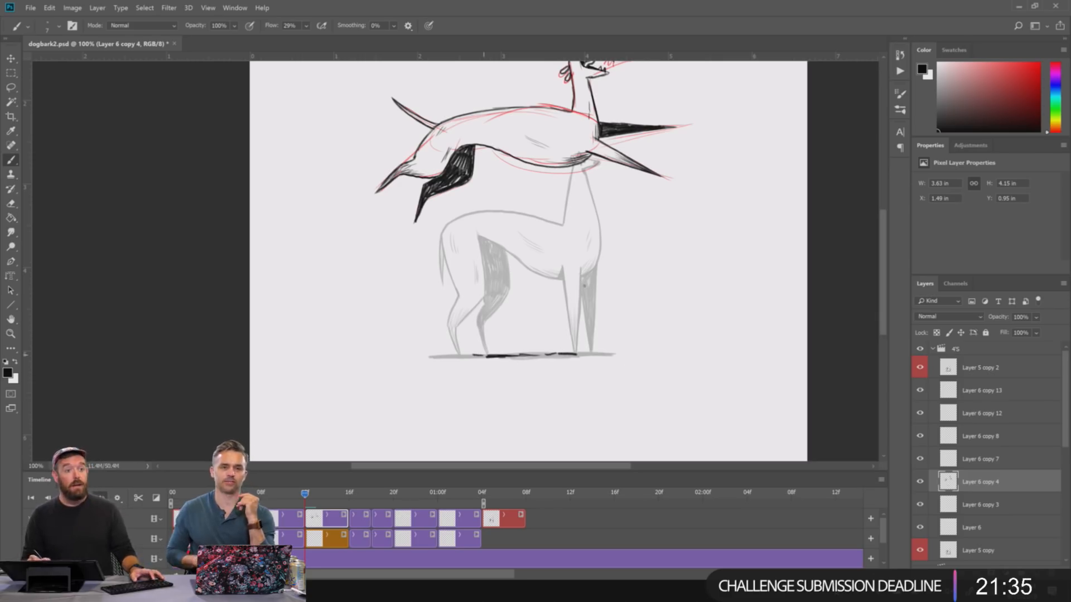
pyautogui.moveTo(664, 270)
pyautogui.mouseDown()
pyautogui.moveTo(650, 242)
pyautogui.moveTo(633, 244)
pyautogui.mouseUp()
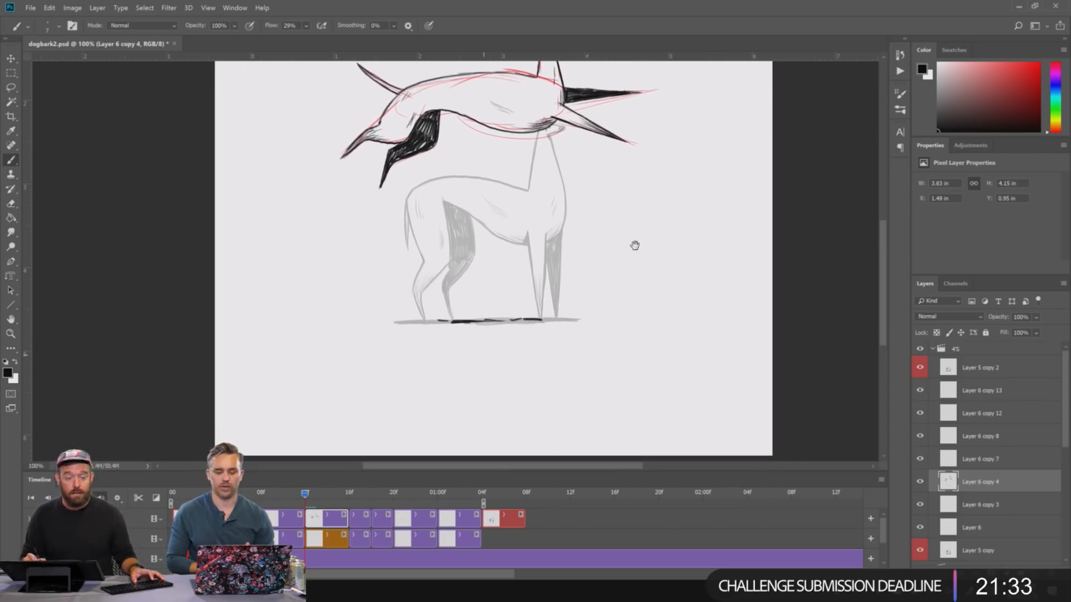
pyautogui.hotkey('ctrl', '-')
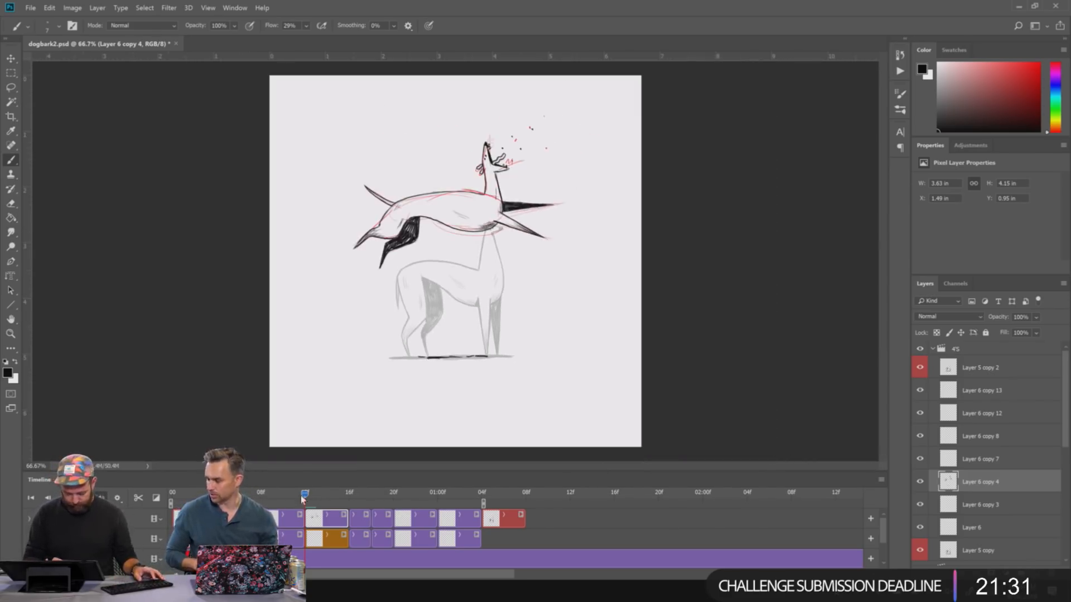
# - Move the playhead to frame 8 and set onion skinning to 2 frames before, 1 frame after and a frame spacing of 4
pyautogui.moveTo(304, 495); pyautogui.dragTo(264, 494)
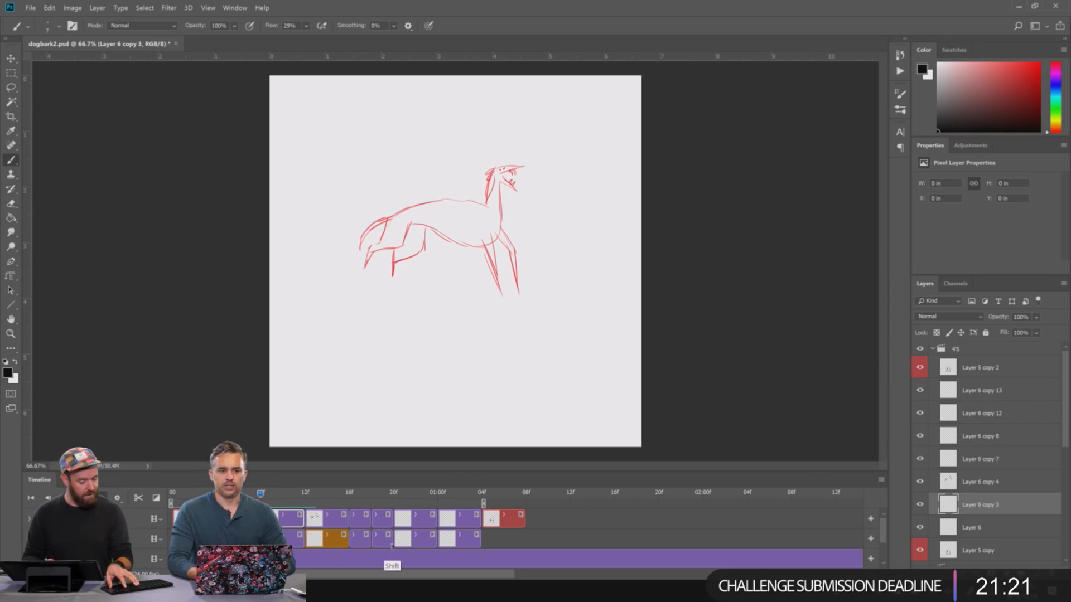
pyautogui.hotkey('shift', 'o')
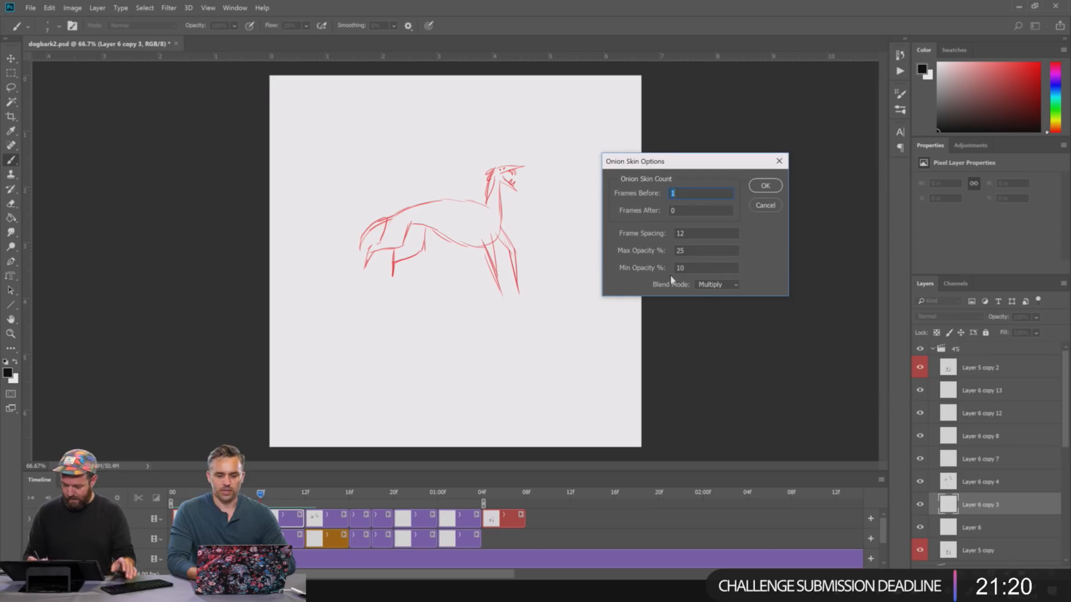
pyautogui.doubleClick(694, 233)
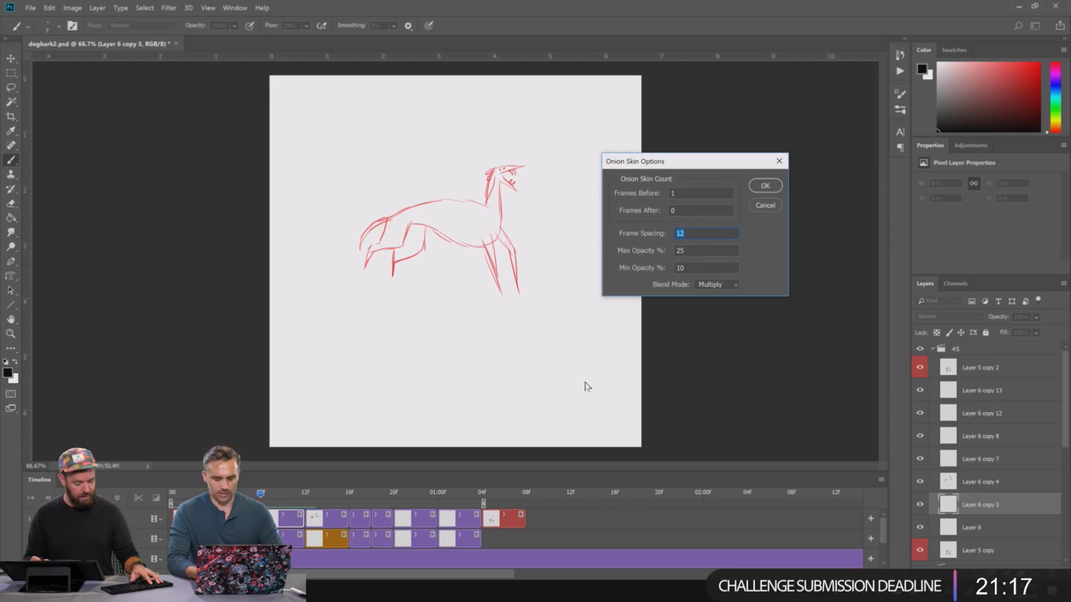
pyautogui.write('4')
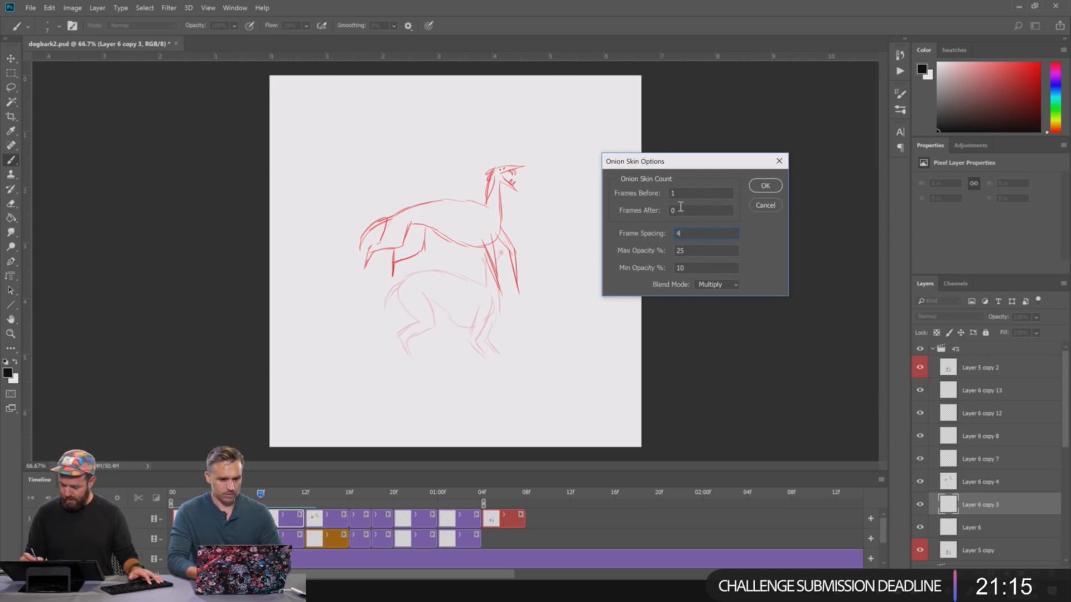
pyautogui.moveTo(683, 193); pyautogui.dragTo(660, 194)
pyautogui.write('2')
pyautogui.press('Tab')
pyautogui.write('1')
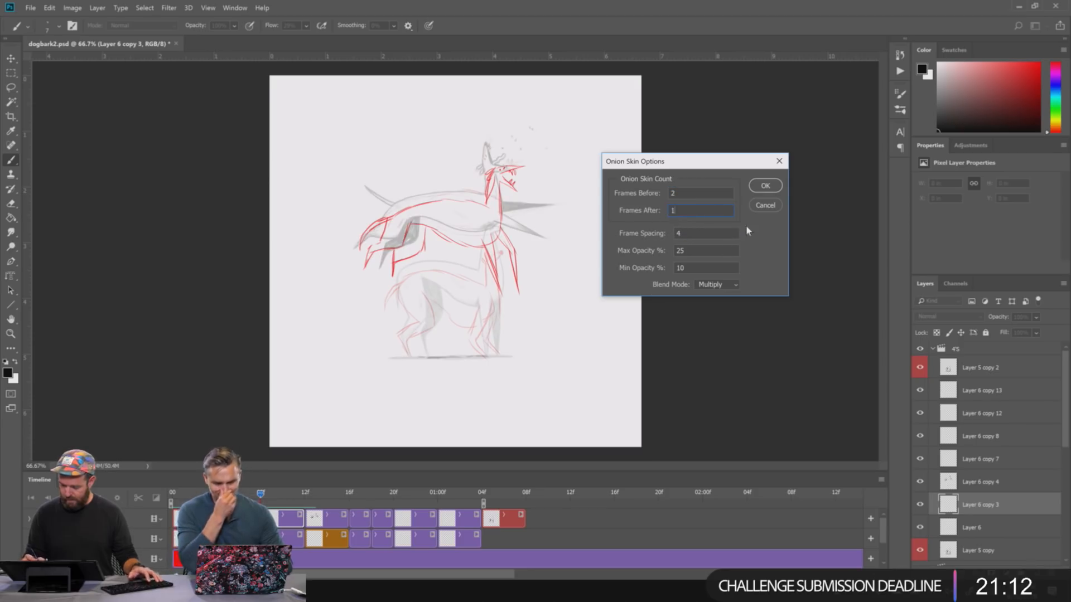
pyautogui.click(765, 186)
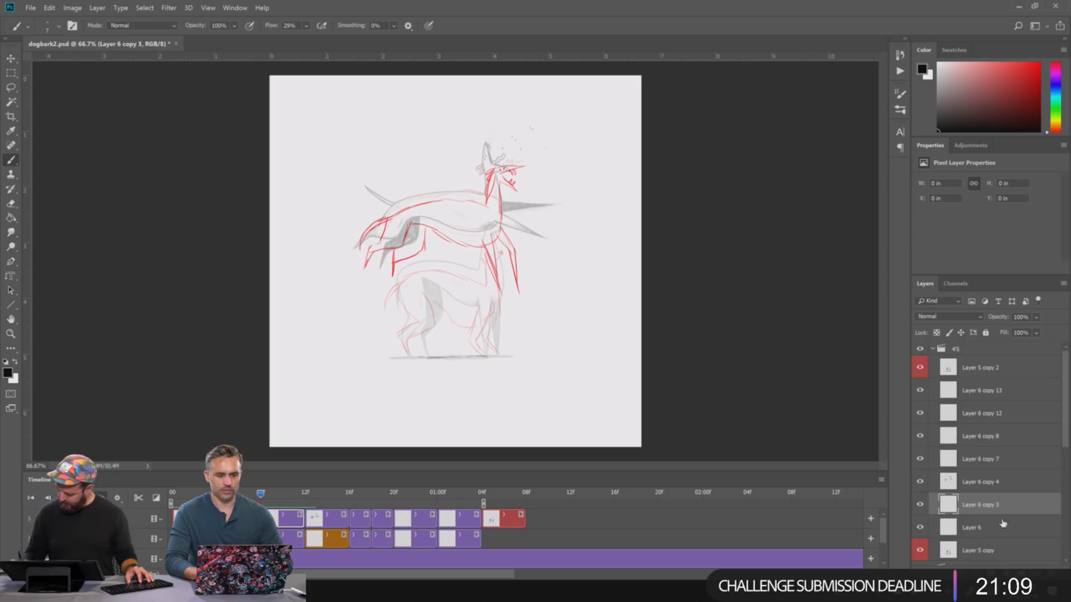
# - Collapse the DOG layer group and lower the opacity of the red rough group R to 21%
pyautogui.scroll(-5, 977, 401)
pyautogui.click(977, 404)
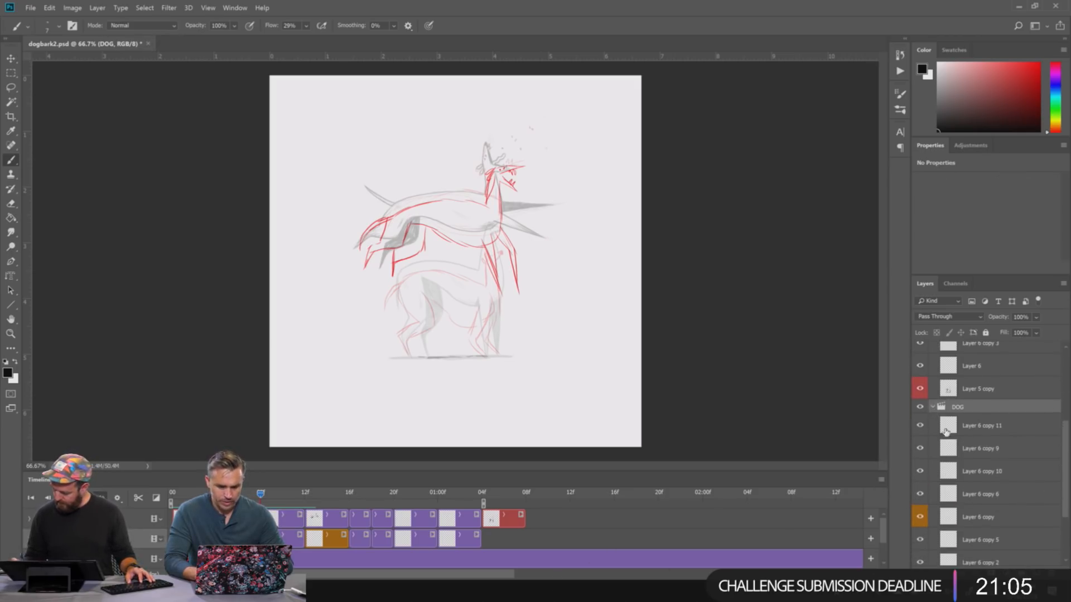
pyautogui.click(933, 407)
pyautogui.click(965, 537)
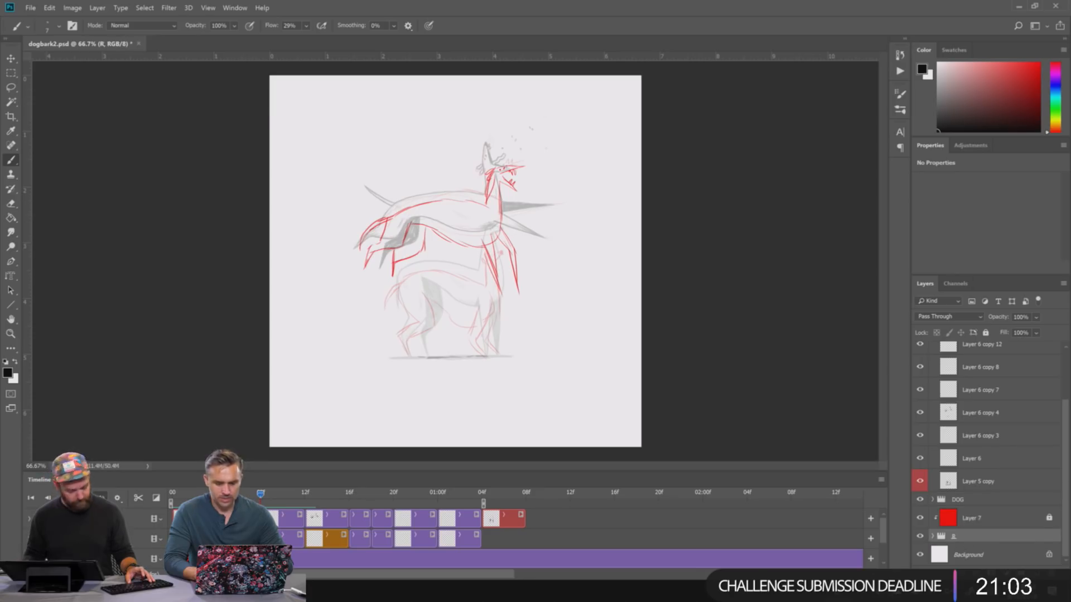
pyautogui.press('v')
pyautogui.press('5')
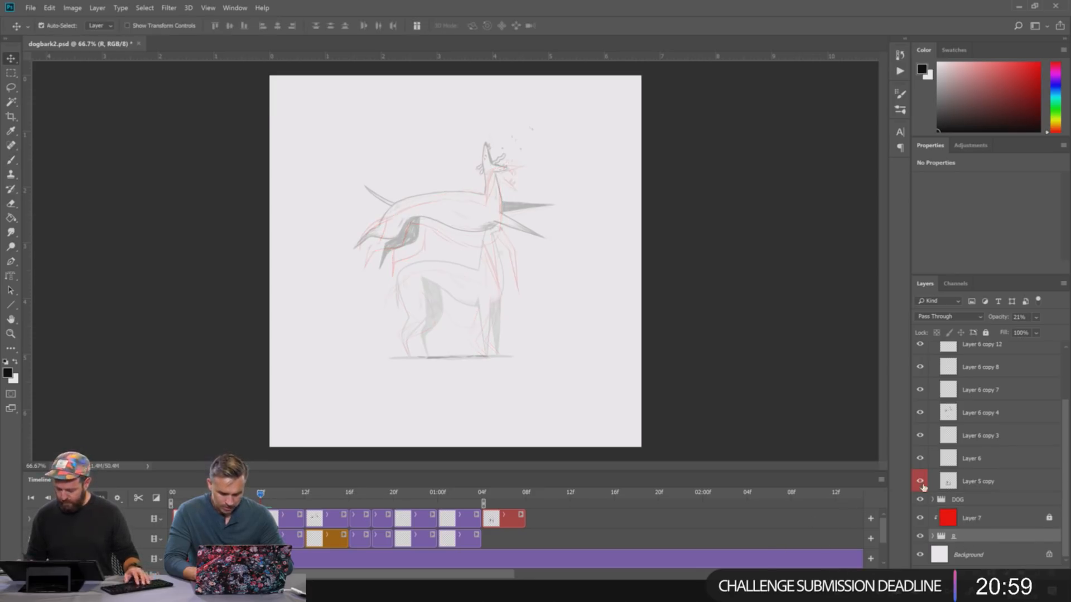
pyautogui.hotkey('ctrl', '+')
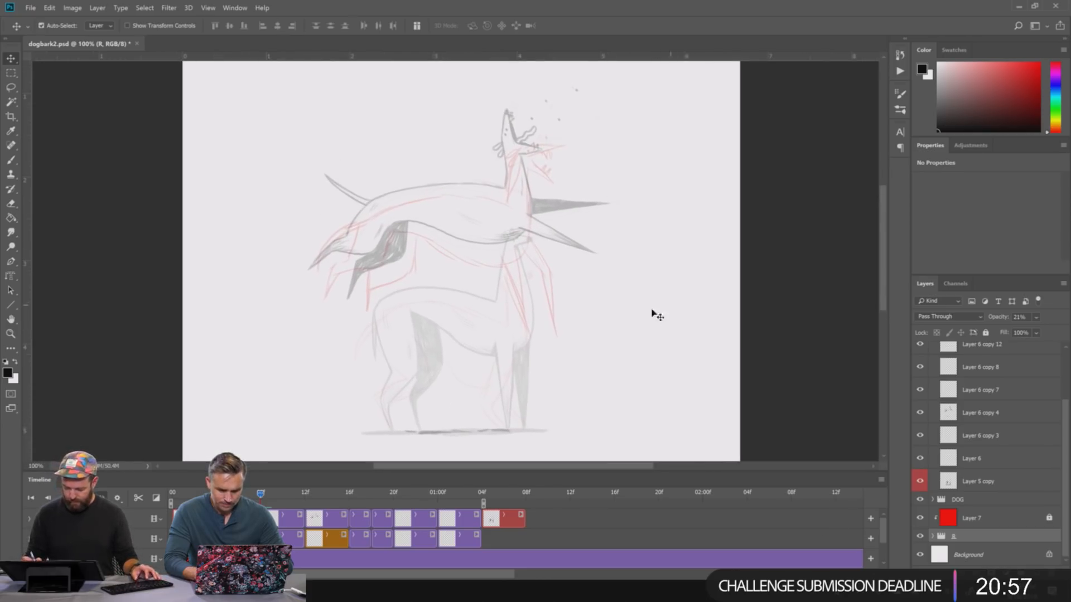
# - Ink the dog's back on Layer 6 copy 3 with the Brush, as one arched black line from rump to neck base
pyautogui.press('b')
pyautogui.click(974, 437)
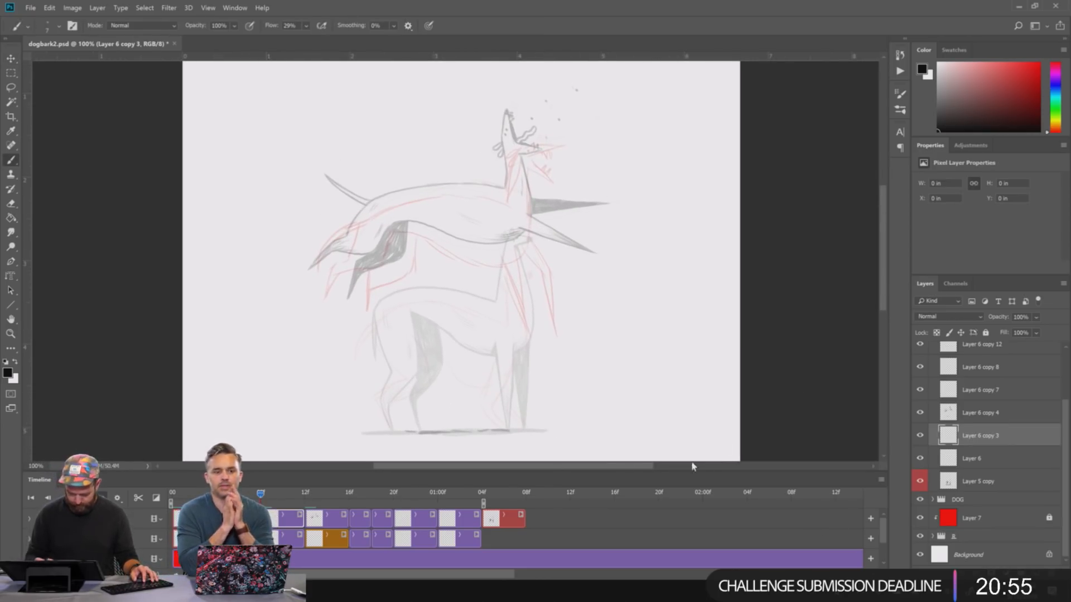
pyautogui.scroll(3, 1017, 489)
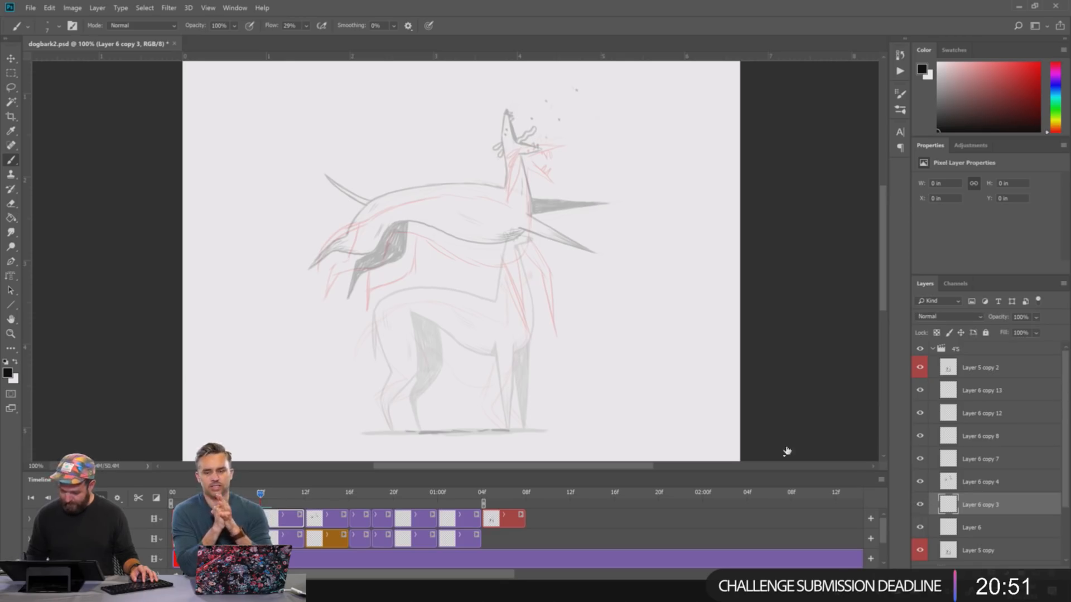
pyautogui.hotkey('ctrl', '+')
pyautogui.moveTo(678, 251); pyautogui.dragTo(705, 299)
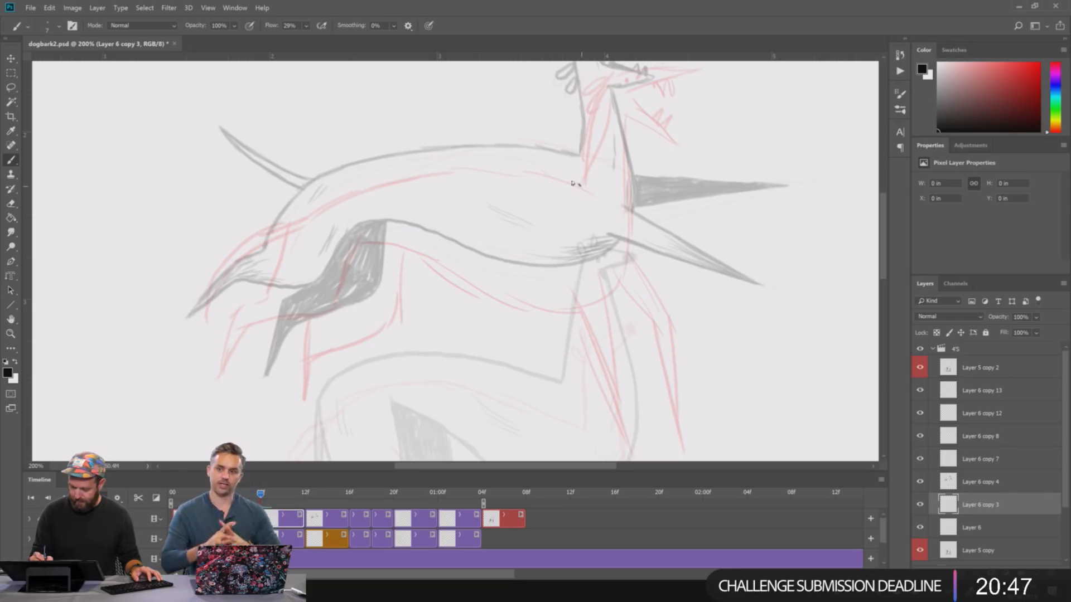
pyautogui.moveTo(575, 184)
pyautogui.mouseDown()
pyautogui.moveTo(440, 164)
pyautogui.moveTo(453, 163)
pyautogui.moveTo(388, 175)
pyautogui.moveTo(310, 215)
pyautogui.mouseUp()
pyautogui.hotkey('ctrl', 'z')
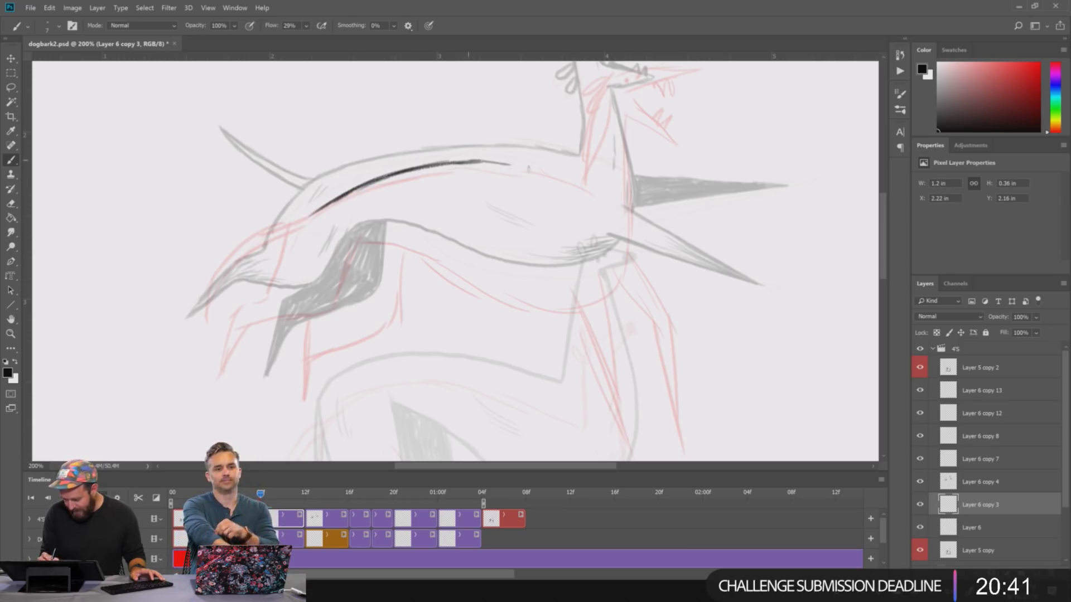
pyautogui.hotkey('ctrl', 'z')
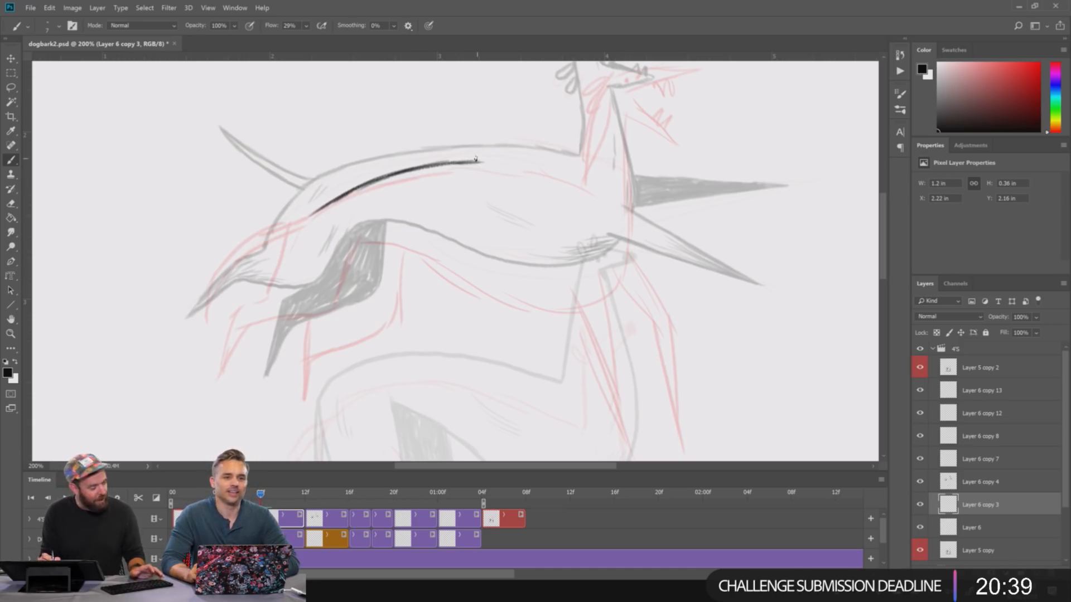
pyautogui.moveTo(474, 162); pyautogui.dragTo(536, 167)
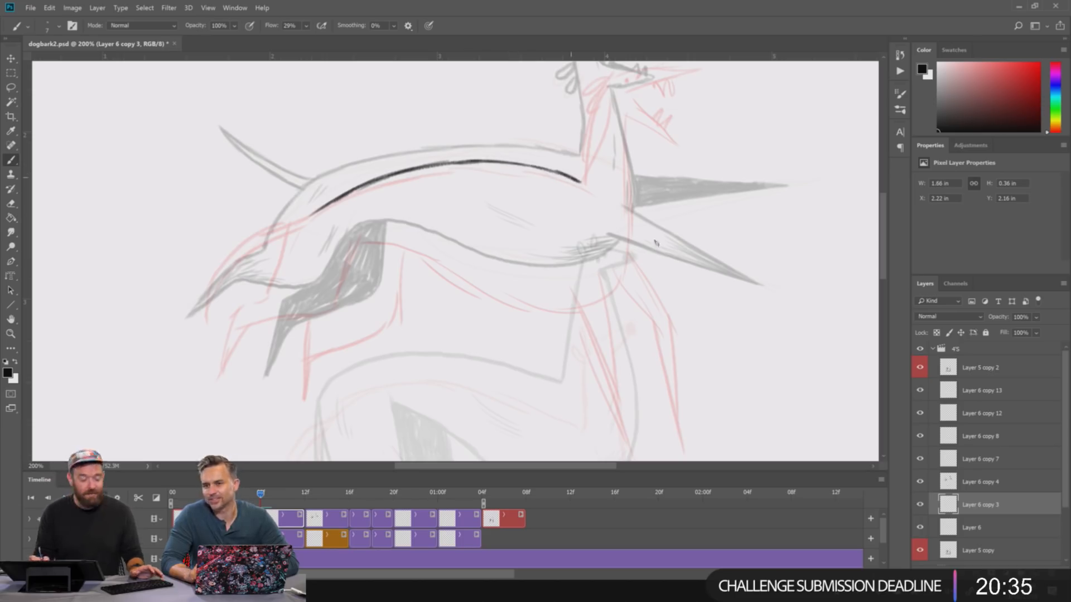
# - Ink the back of the neck up to the head and the pointed upper jaw along the red rough
pyautogui.moveTo(639, 244); pyautogui.dragTo(625, 324)
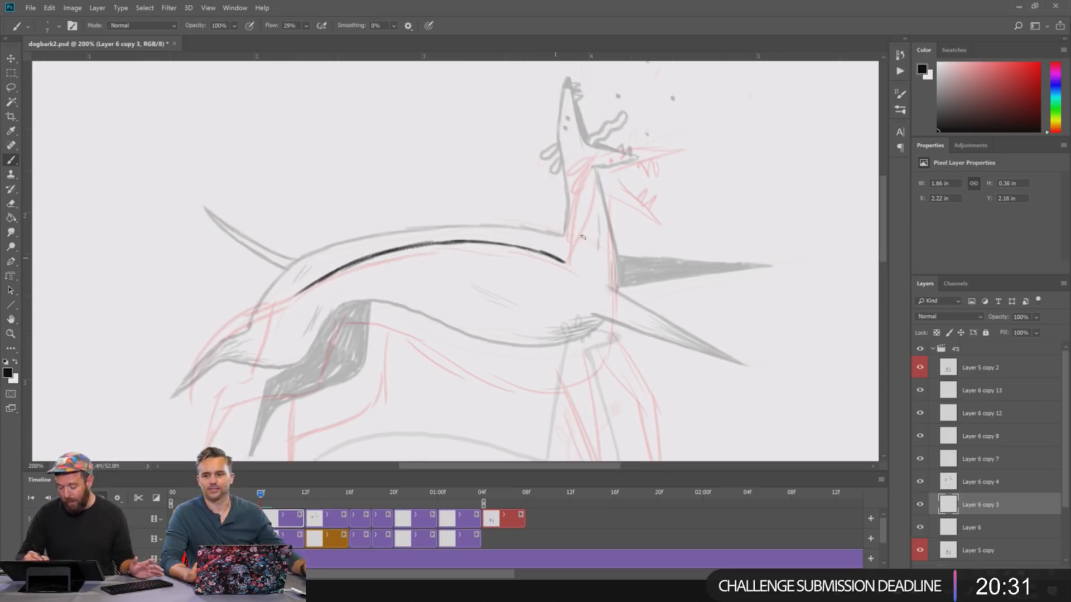
pyautogui.moveTo(566, 263); pyautogui.dragTo(575, 225)
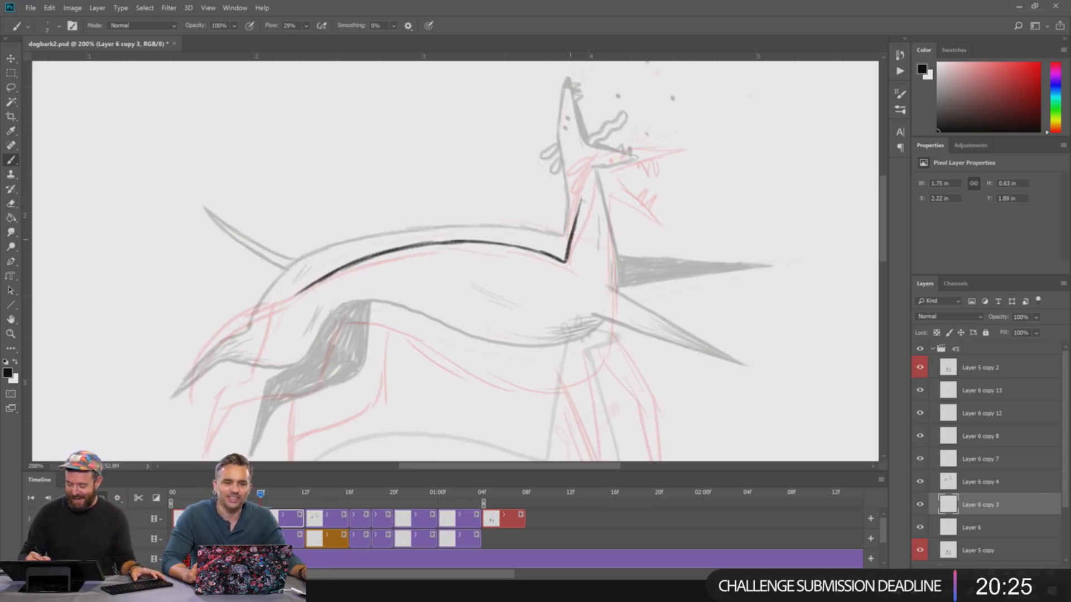
pyautogui.moveTo(575, 219); pyautogui.dragTo(588, 172)
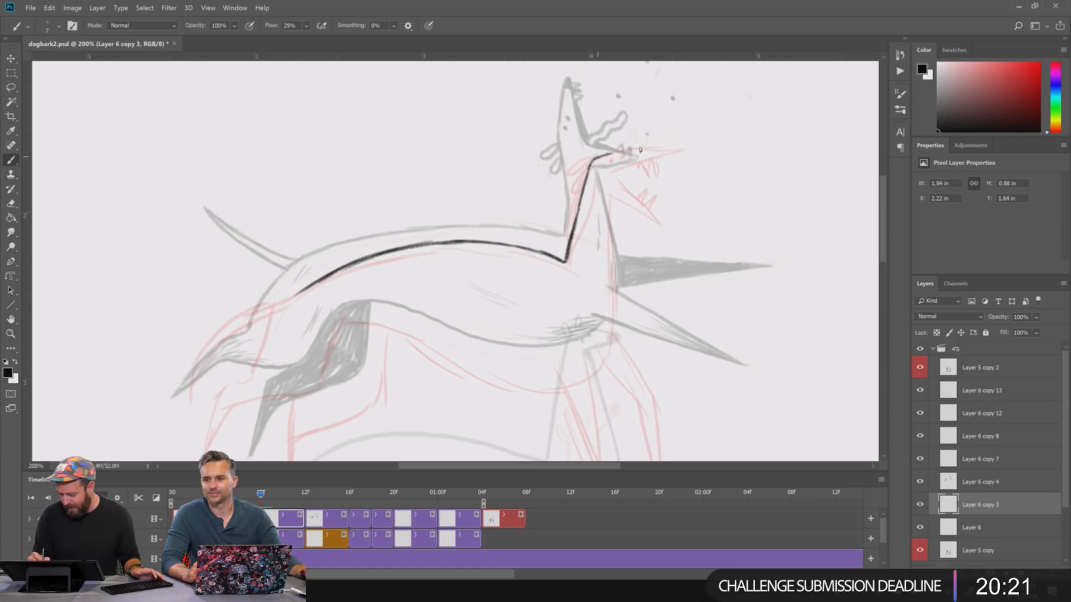
pyautogui.moveTo(625, 151)
pyautogui.mouseDown()
pyautogui.moveTo(672, 156)
pyautogui.moveTo(619, 172)
pyautogui.mouseUp()
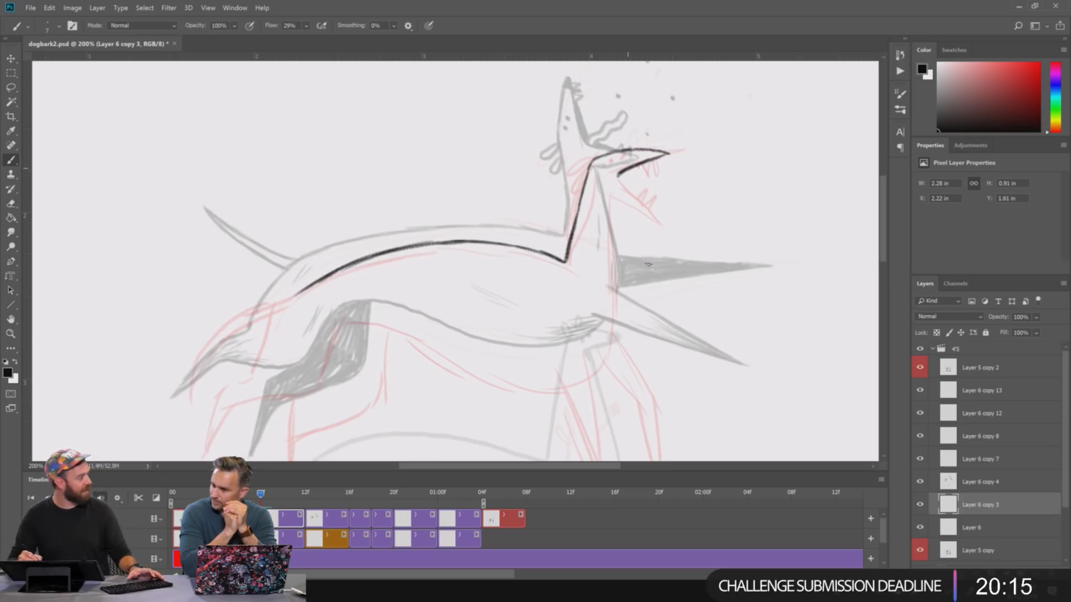
# - Draw the open mouth's lower jaw with sharp teeth and a tongue, and dot in the eyes
pyautogui.moveTo(671, 244); pyautogui.dragTo(599, 234)
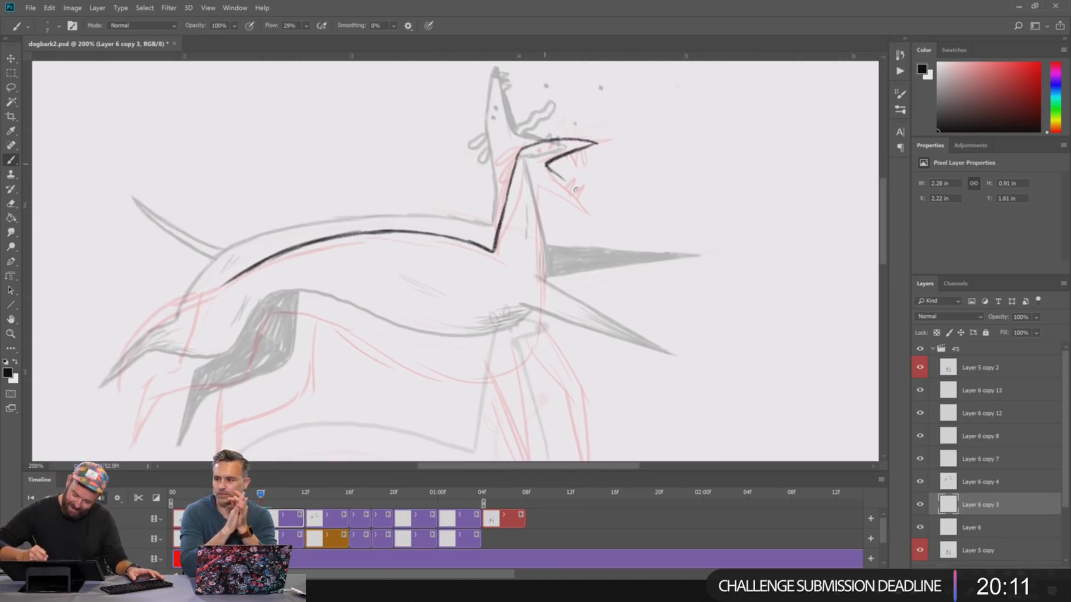
pyautogui.moveTo(575, 189); pyautogui.dragTo(564, 180)
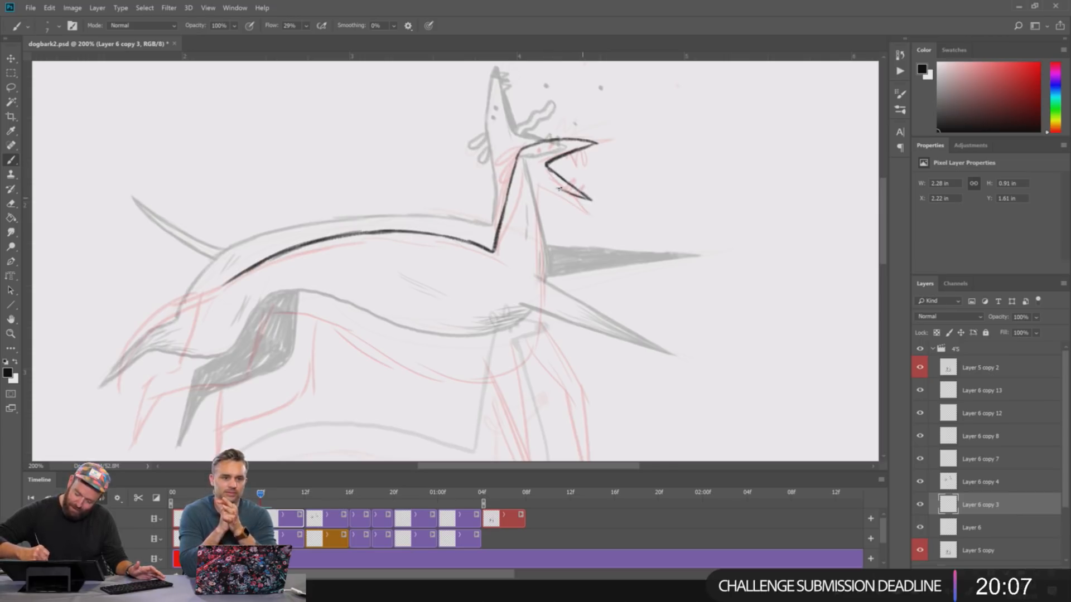
pyautogui.moveTo(576, 195); pyautogui.dragTo(541, 182)
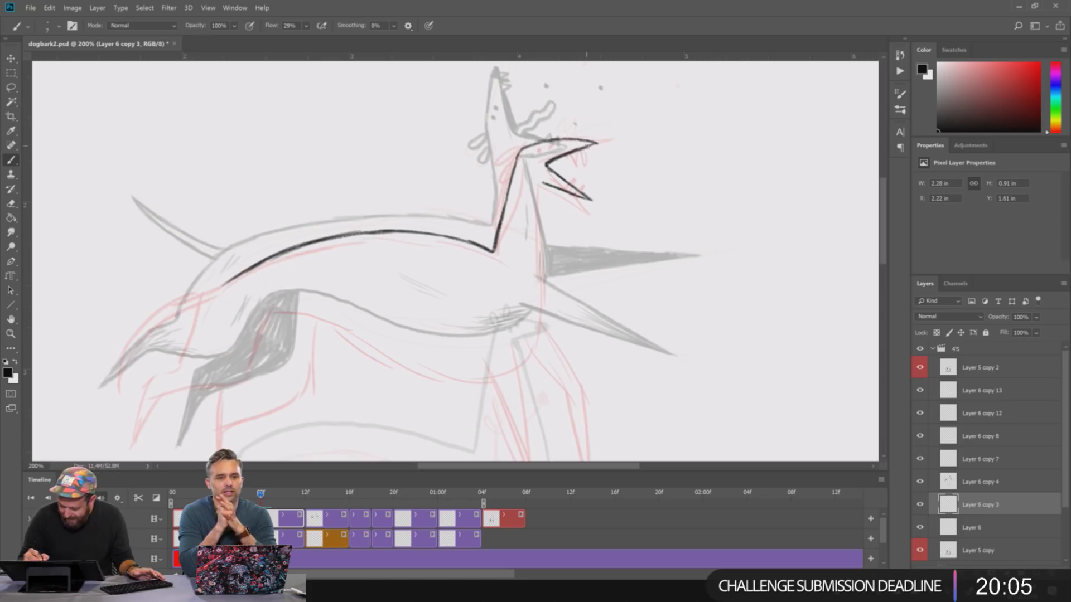
pyautogui.moveTo(584, 146)
pyautogui.mouseDown()
pyautogui.moveTo(577, 164)
pyautogui.moveTo(588, 185)
pyautogui.mouseUp()
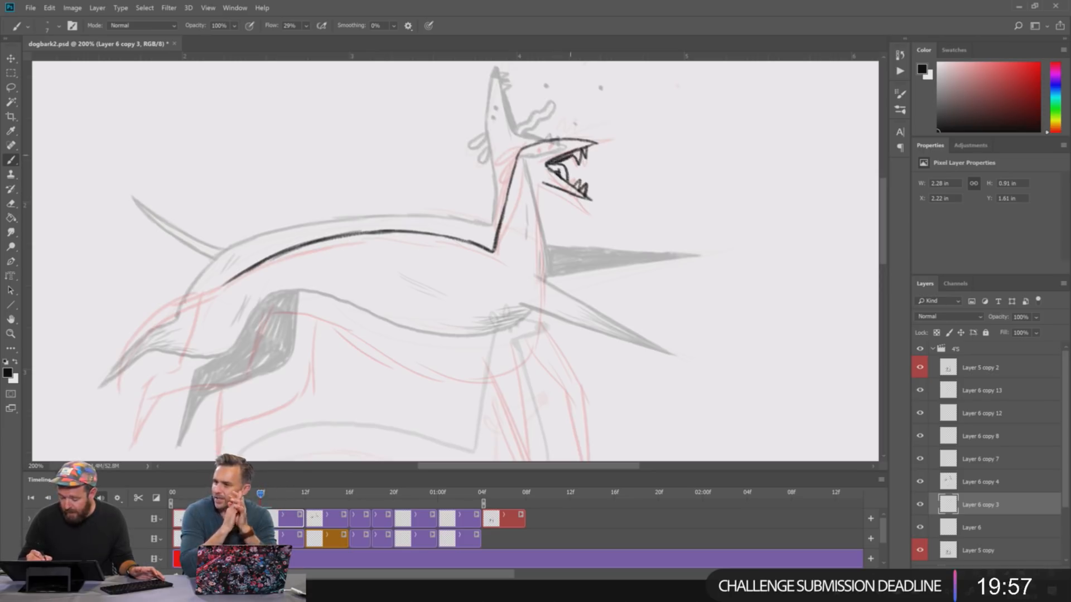
pyautogui.moveTo(570, 156); pyautogui.dragTo(559, 159)
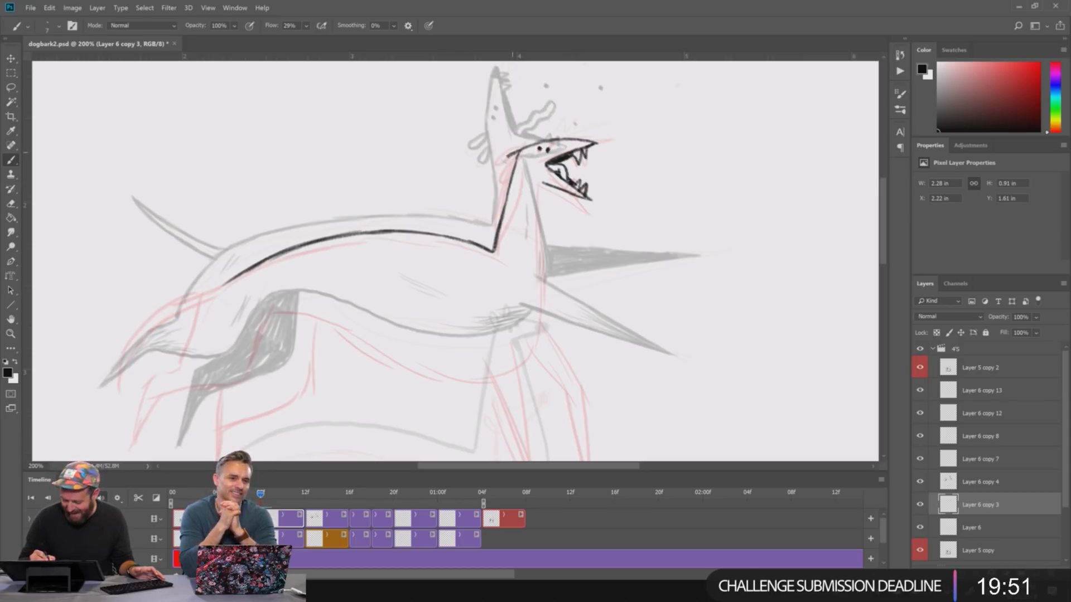
# - Ink the small drooping ears behind the head and the throat line from the jaw down to the chest
pyautogui.moveTo(518, 152)
pyautogui.mouseDown()
pyautogui.moveTo(504, 163)
pyautogui.moveTo(515, 164)
pyautogui.mouseUp()
pyautogui.moveTo(712, 299); pyautogui.dragTo(733, 247)
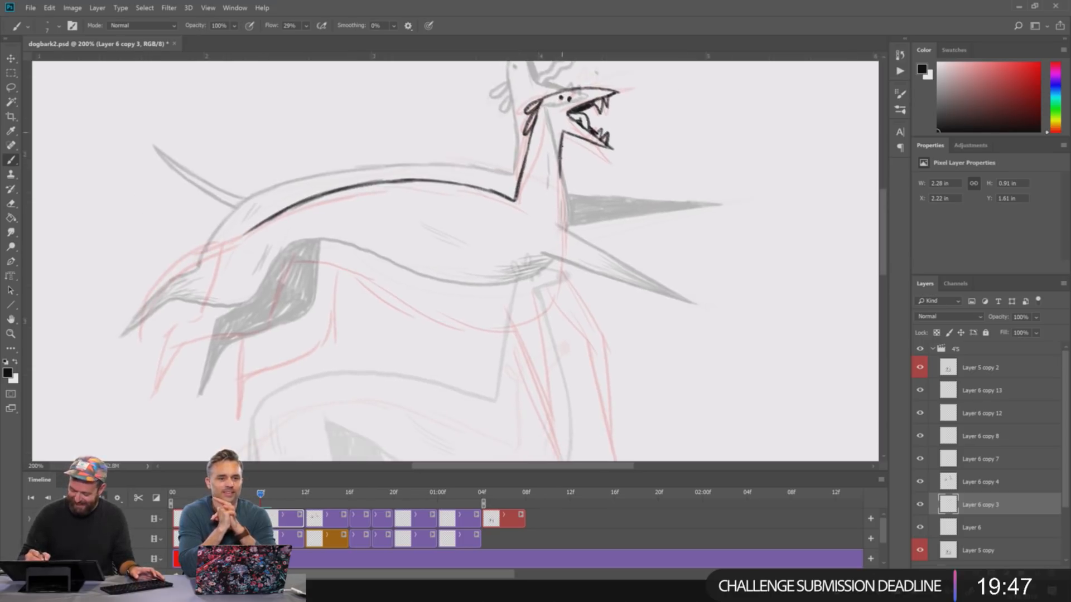
pyautogui.moveTo(562, 140); pyautogui.dragTo(561, 239)
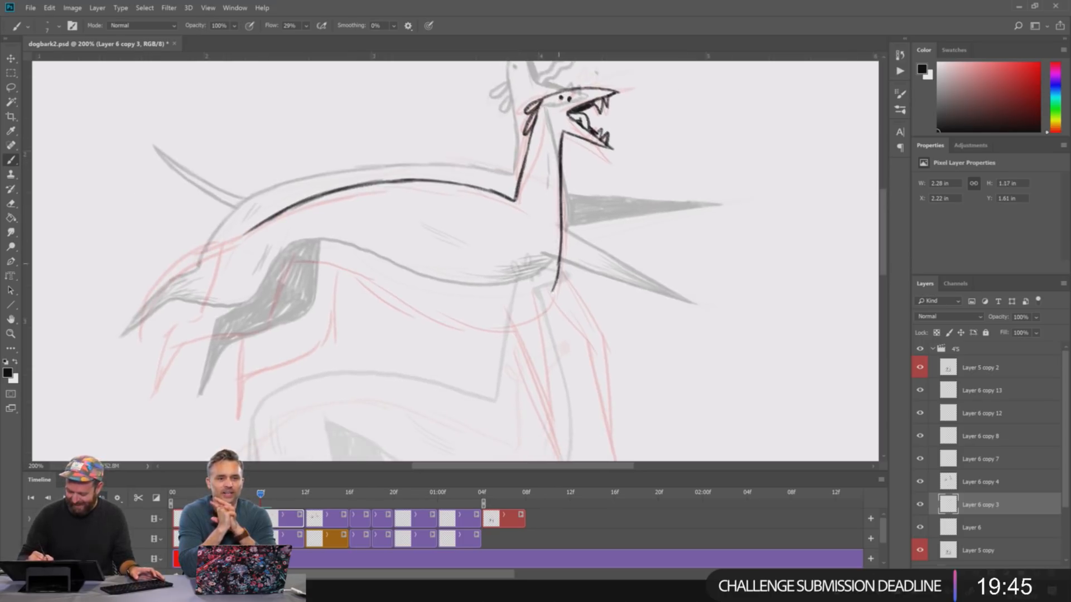
pyautogui.moveTo(553, 291); pyautogui.dragTo(544, 303)
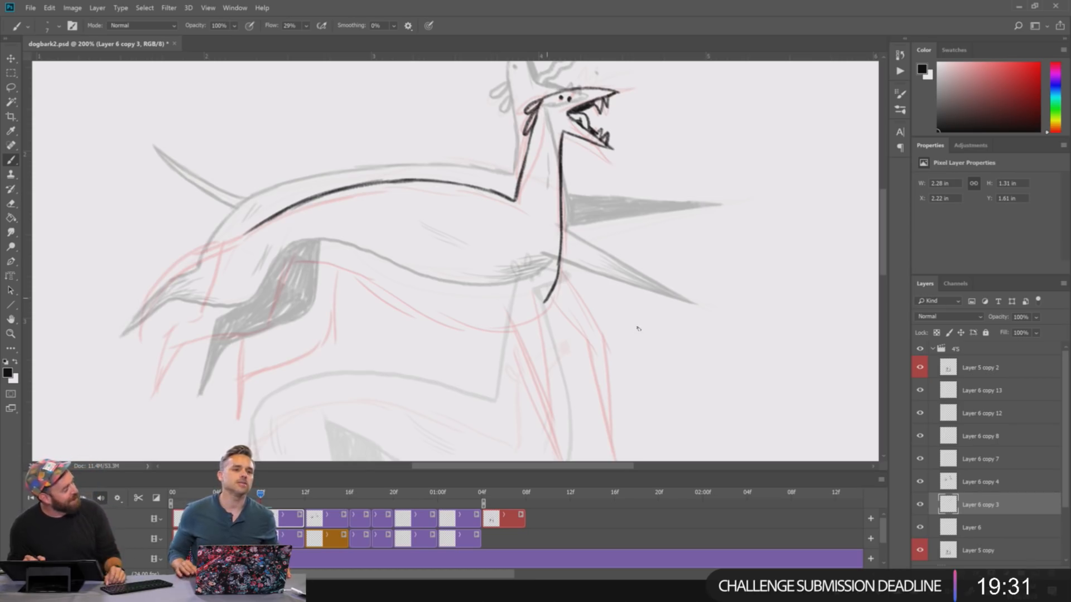
# - Ink the outline of the near hind leg from belly and rump to paw, and the tail curving down behind it
pyautogui.moveTo(652, 304); pyautogui.dragTo(716, 229)
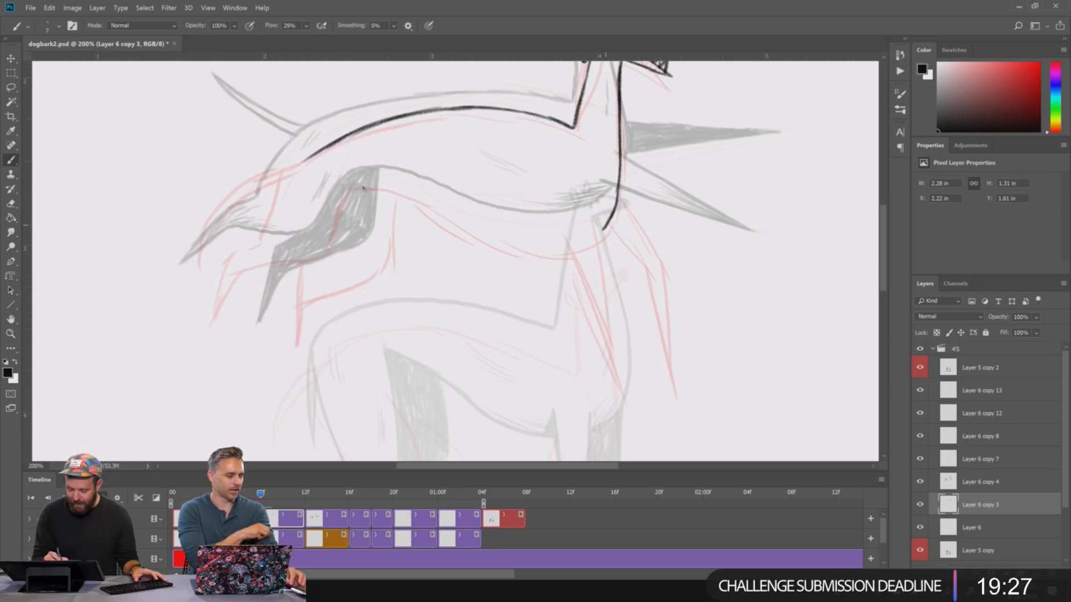
pyautogui.moveTo(369, 191)
pyautogui.mouseDown()
pyautogui.moveTo(349, 193)
pyautogui.moveTo(334, 227)
pyautogui.mouseUp()
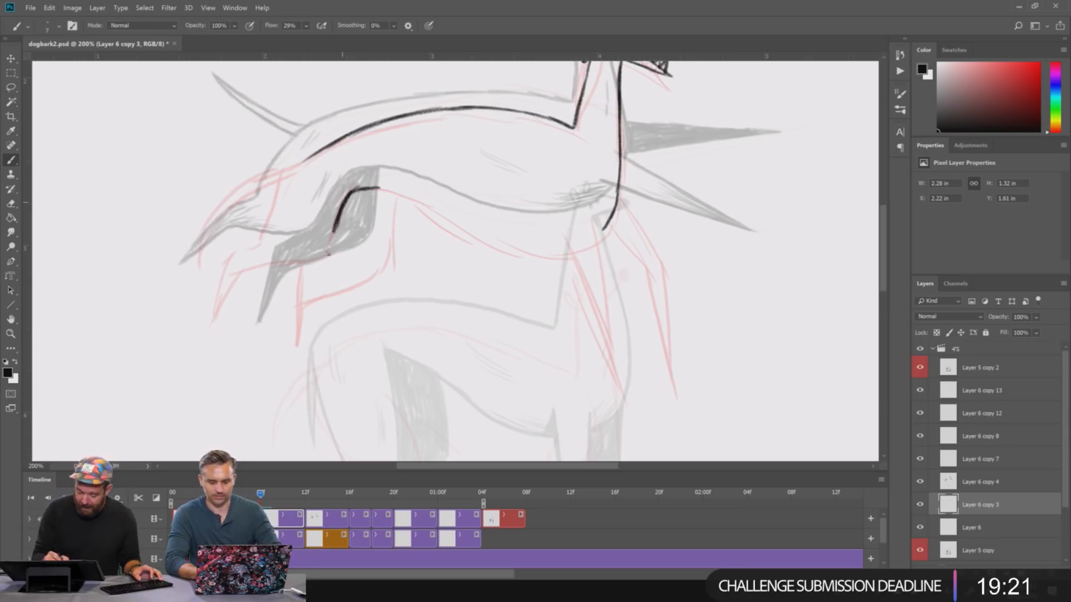
pyautogui.moveTo(334, 228); pyautogui.dragTo(315, 260)
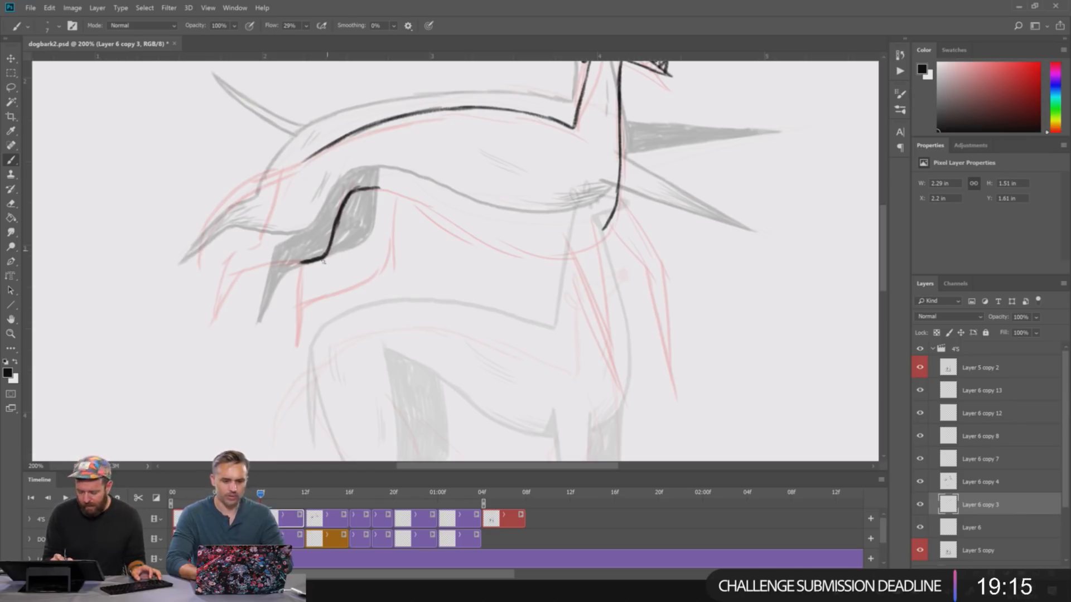
pyautogui.moveTo(267, 268)
pyautogui.mouseDown()
pyautogui.moveTo(242, 272)
pyautogui.moveTo(219, 334)
pyautogui.moveTo(234, 267)
pyautogui.mouseUp()
pyautogui.moveTo(223, 310)
pyautogui.mouseDown()
pyautogui.moveTo(236, 262)
pyautogui.moveTo(306, 166)
pyautogui.moveTo(224, 217)
pyautogui.moveTo(212, 246)
pyautogui.mouseUp()
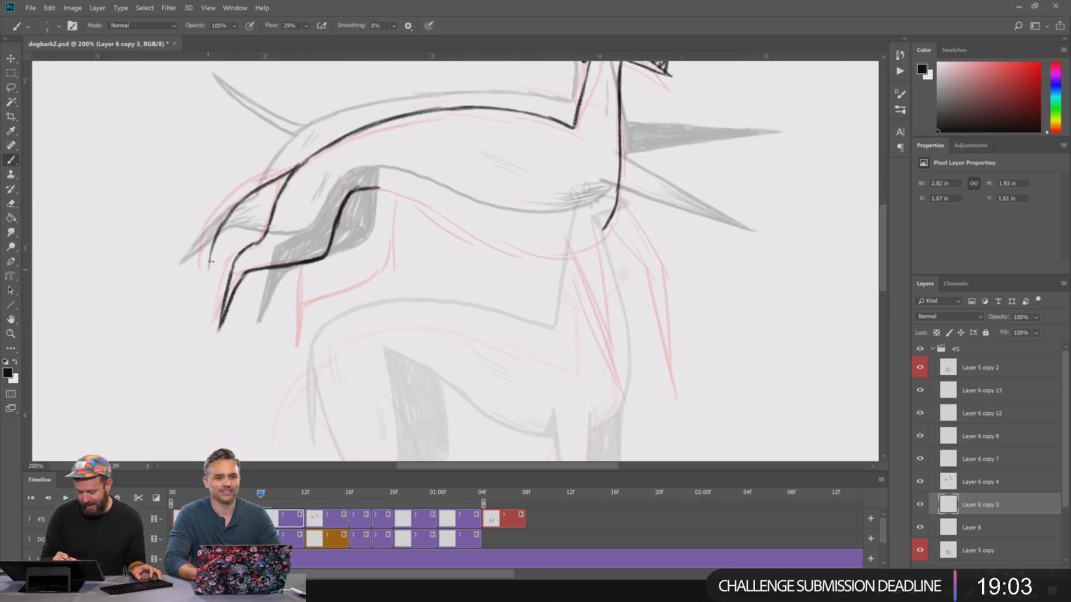
pyautogui.moveTo(243, 211)
pyautogui.mouseDown()
pyautogui.moveTo(209, 270)
pyautogui.moveTo(285, 184)
pyautogui.mouseUp()
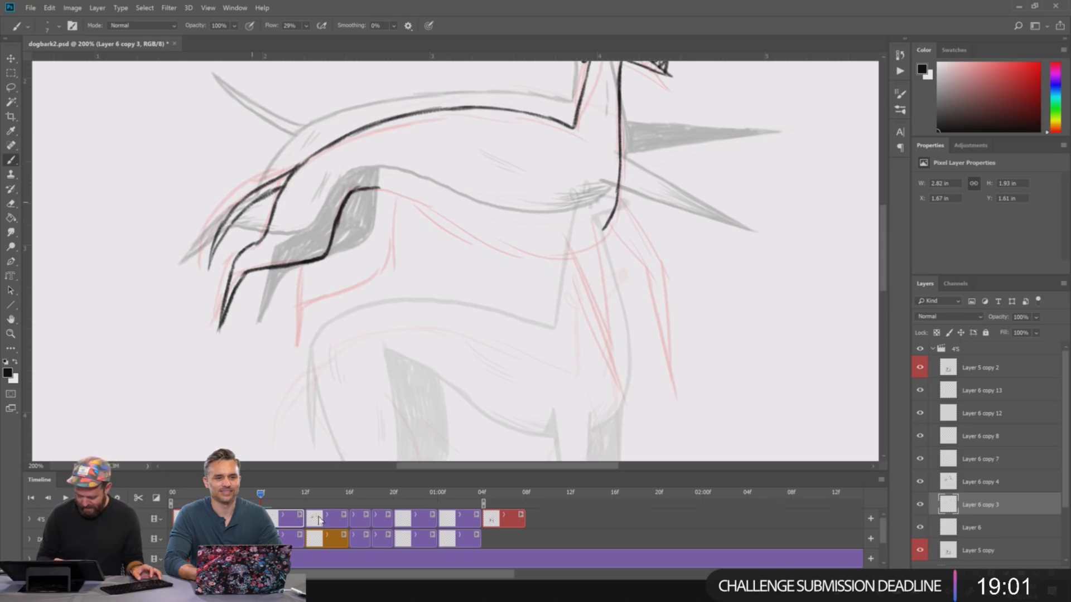
# - Examine the tail of the leaping pose on Layer 6 copy 4, and return to the frame of Layer 6 copy 3
pyautogui.click(319, 520)
pyautogui.click(315, 492)
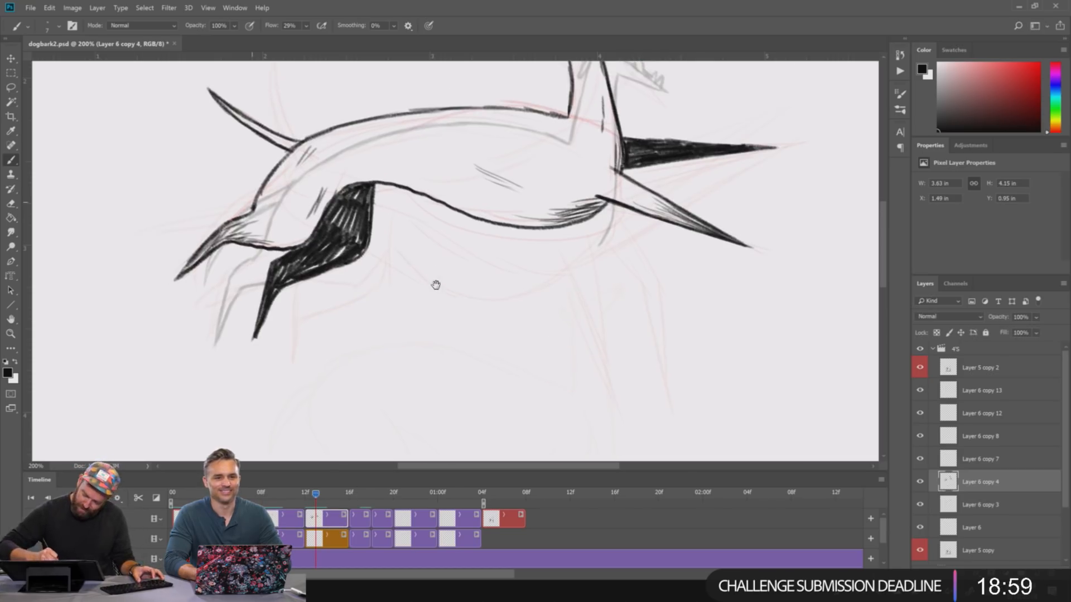
pyautogui.moveTo(436, 285); pyautogui.dragTo(437, 289)
pyautogui.moveTo(234, 116); pyautogui.dragTo(292, 151)
pyautogui.moveTo(290, 150); pyautogui.dragTo(267, 134)
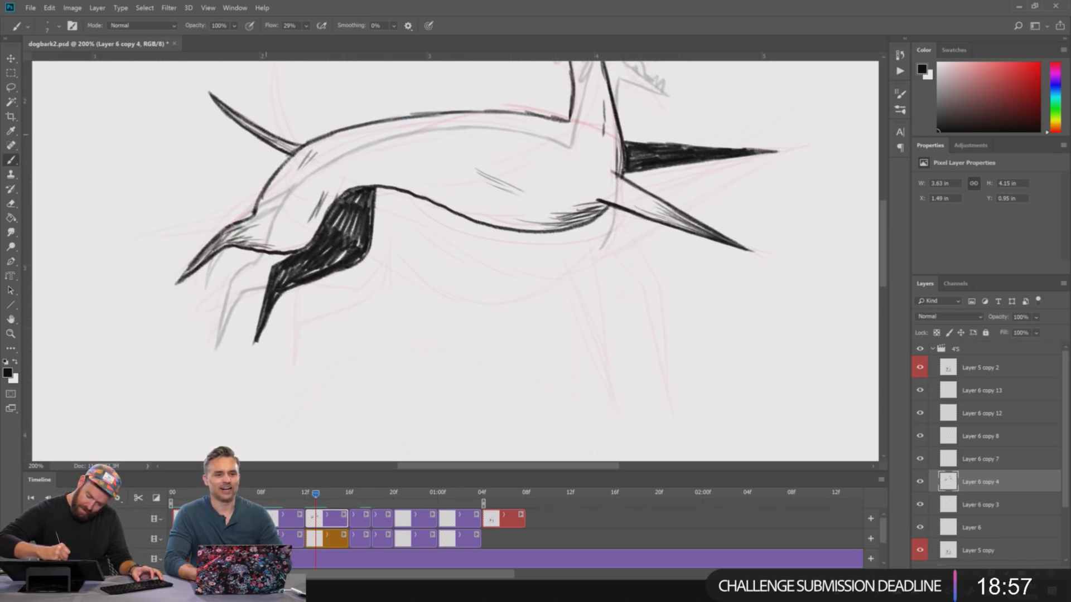
pyautogui.click(285, 516)
pyautogui.click(274, 501)
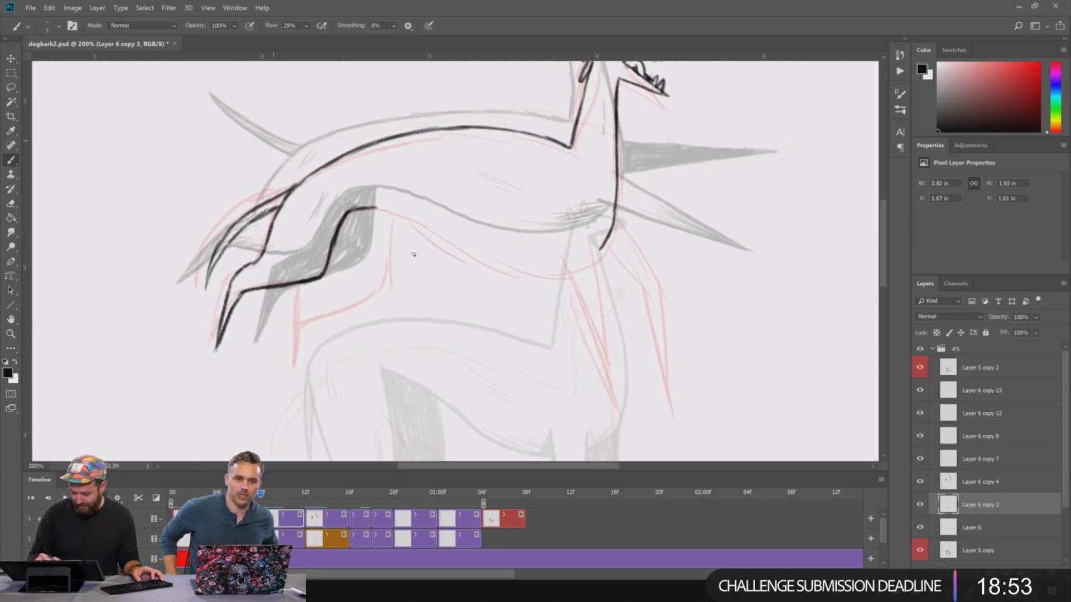
# - Extend the chest line slightly and ink the tapering near front leg with its front and rear edges
pyautogui.moveTo(601, 246); pyautogui.dragTo(594, 253)
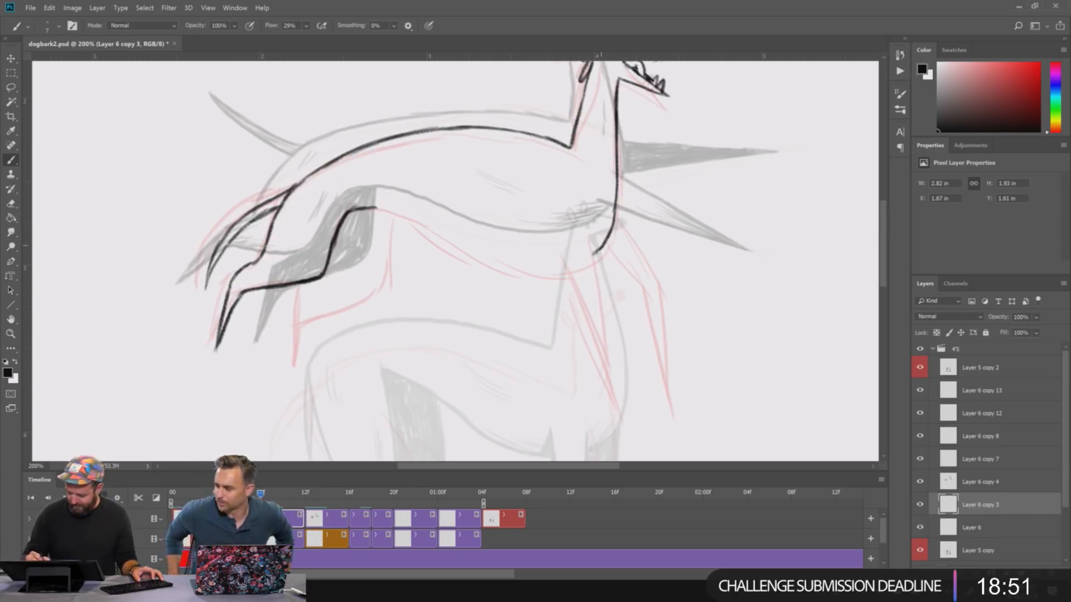
pyautogui.moveTo(660, 238)
pyautogui.mouseDown()
pyautogui.moveTo(641, 178)
pyautogui.moveTo(633, 155)
pyautogui.mouseUp()
pyautogui.moveTo(563, 157)
pyautogui.mouseDown()
pyautogui.moveTo(584, 327)
pyautogui.moveTo(574, 286)
pyautogui.mouseUp()
pyautogui.moveTo(555, 224); pyautogui.dragTo(566, 253)
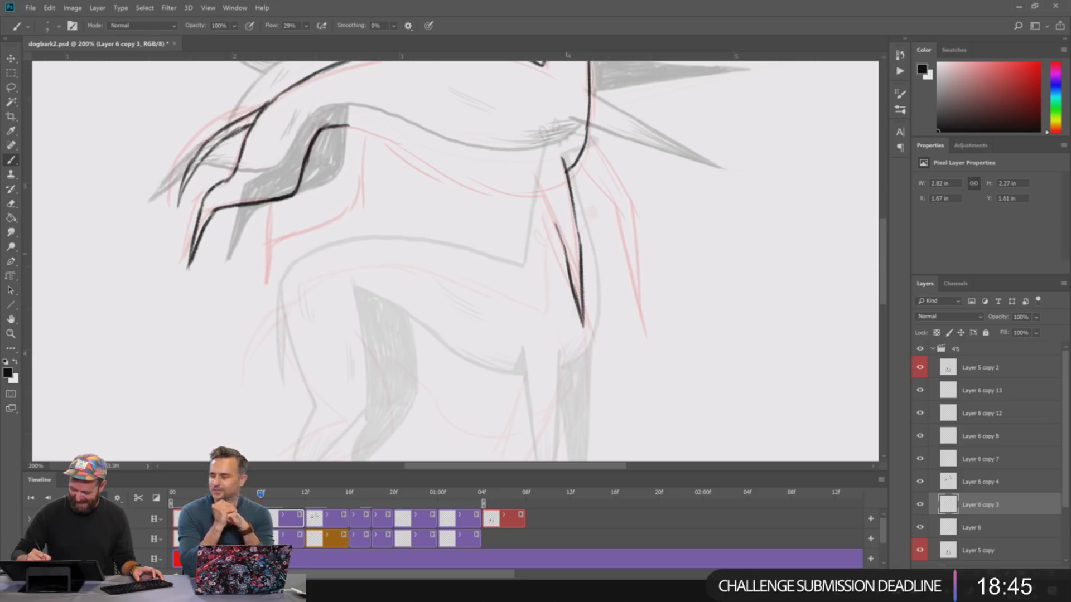
pyautogui.moveTo(545, 192); pyautogui.dragTo(555, 226)
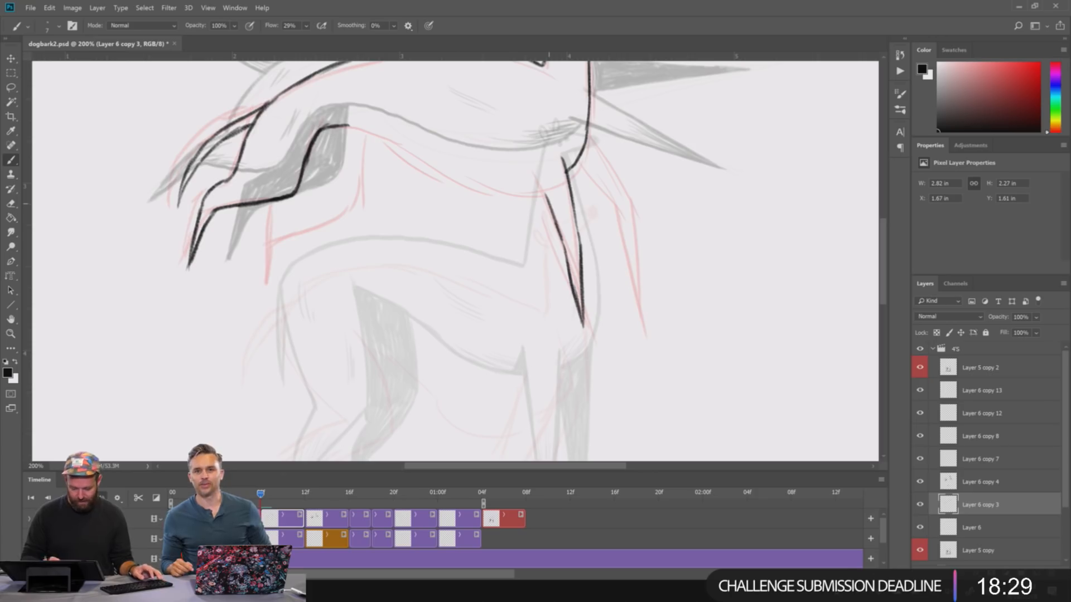
# - Undo the rear edge strokes of the near front leg and save the file, after checking dogbark2.psd in the Dropbox folder
pyautogui.hotkey('alt', 'Tab')
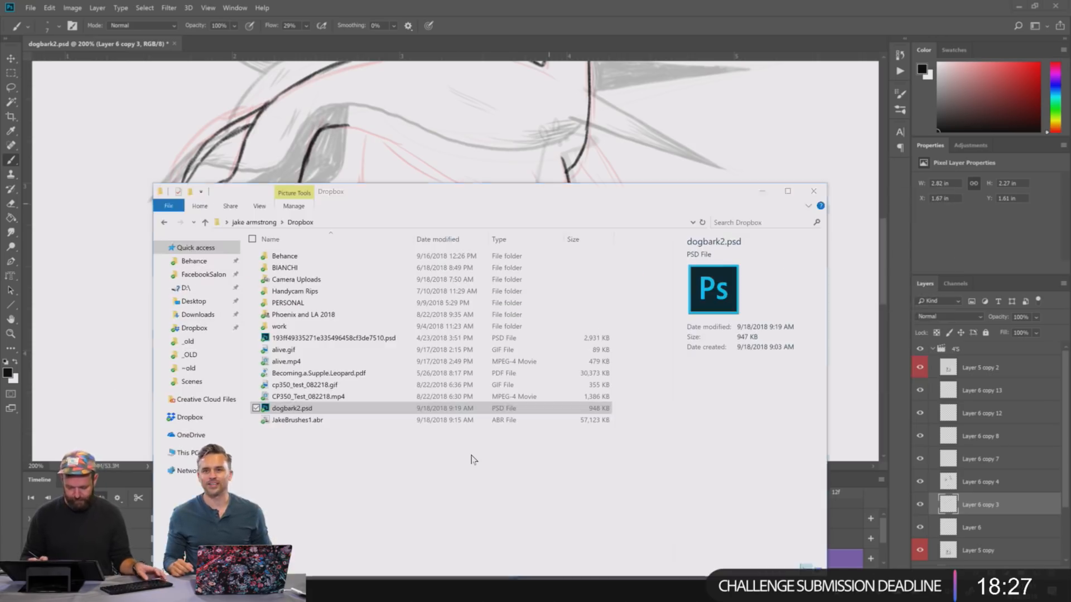
pyautogui.hotkey('alt', 'Tab')
pyautogui.hotkey('ctrl', 'z')
pyautogui.hotkey('ctrl', 's')
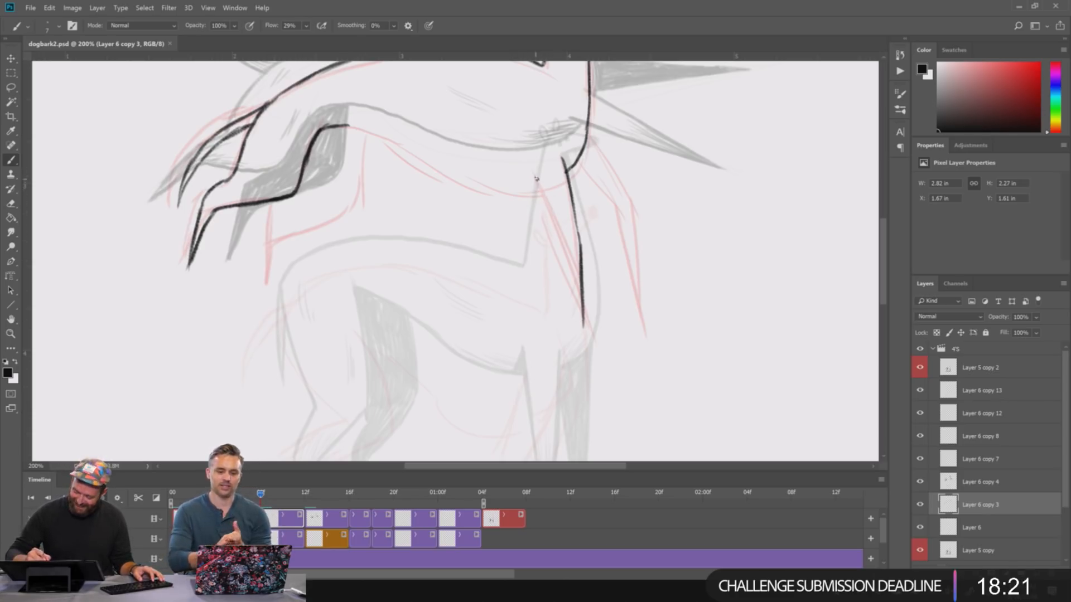
# - Ink the rear edge of the near front leg down to its pointed paw and shade the lower leg with fine hatching
pyautogui.moveTo(536, 179); pyautogui.dragTo(574, 251)
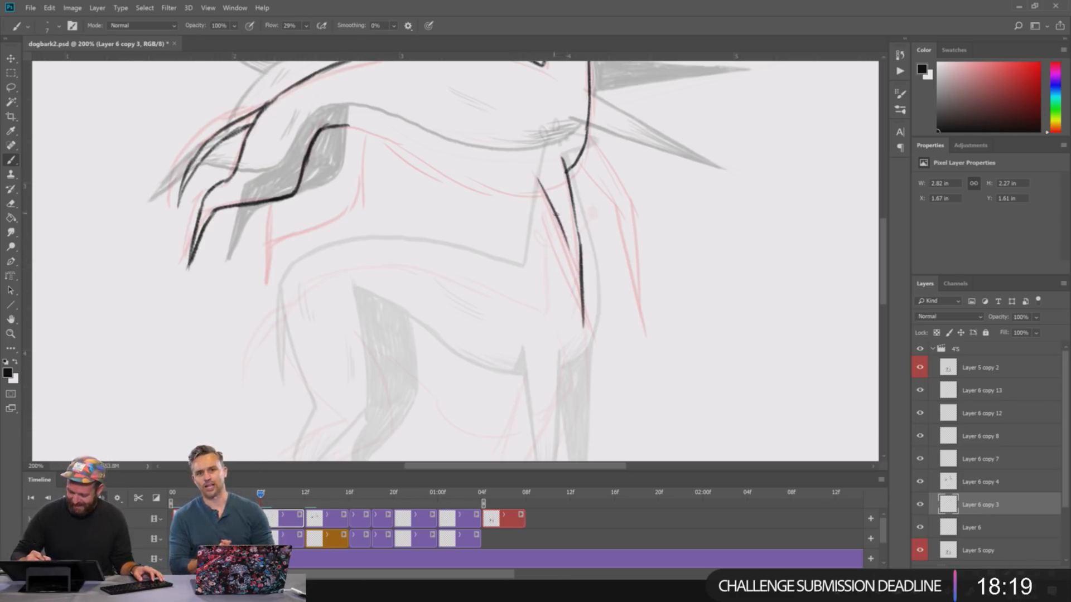
pyautogui.hotkey('ctrl', 'alt', 'z')
pyautogui.hotkey('ctrl', 'alt', 'z')
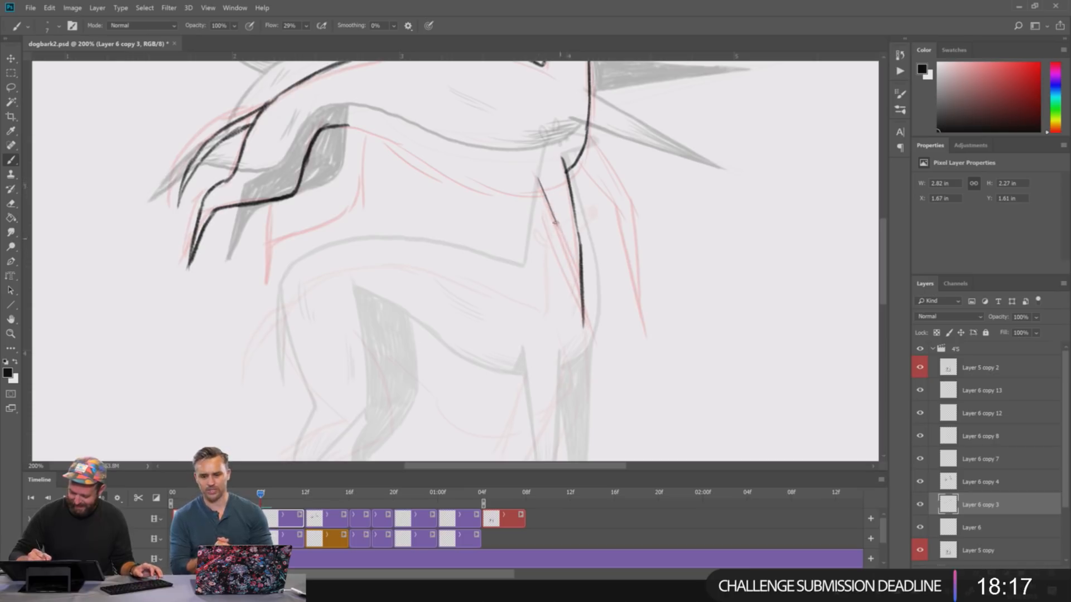
pyautogui.moveTo(556, 223); pyautogui.dragTo(580, 308)
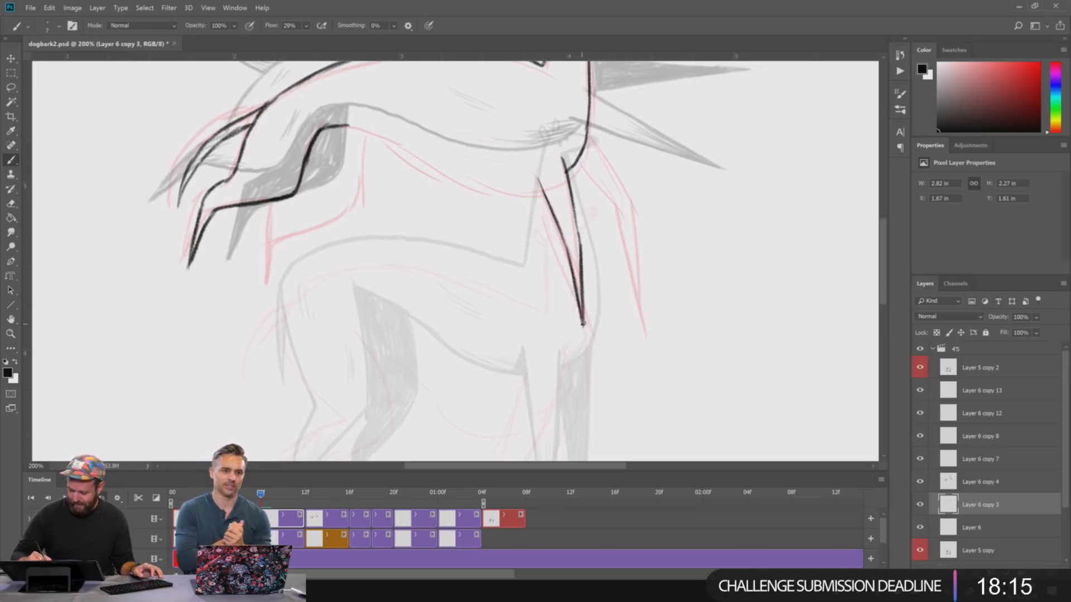
pyautogui.moveTo(573, 257); pyautogui.dragTo(580, 288)
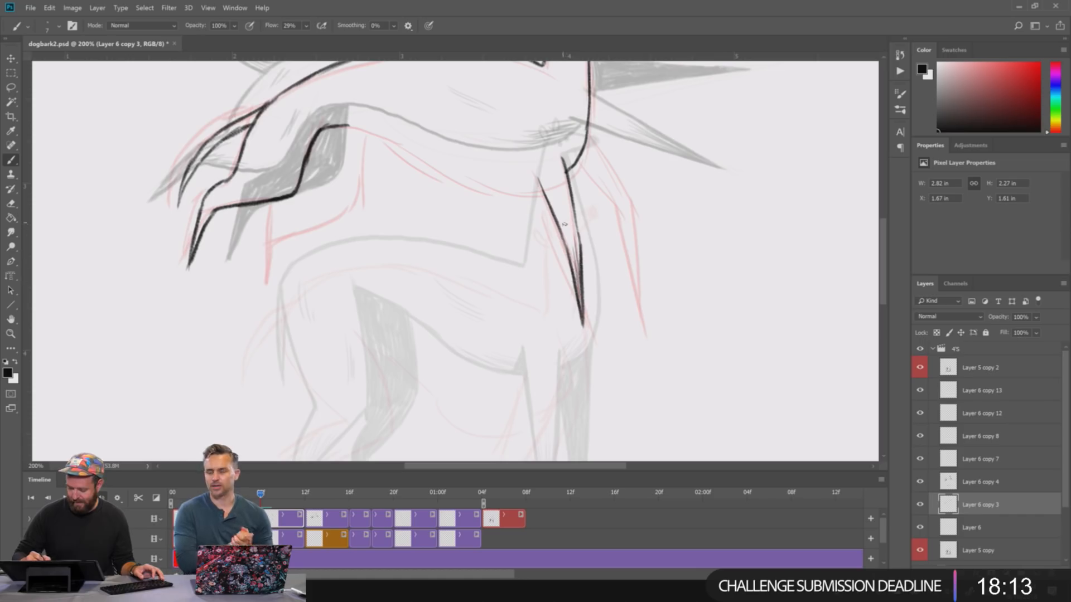
pyautogui.moveTo(567, 233); pyautogui.dragTo(577, 260)
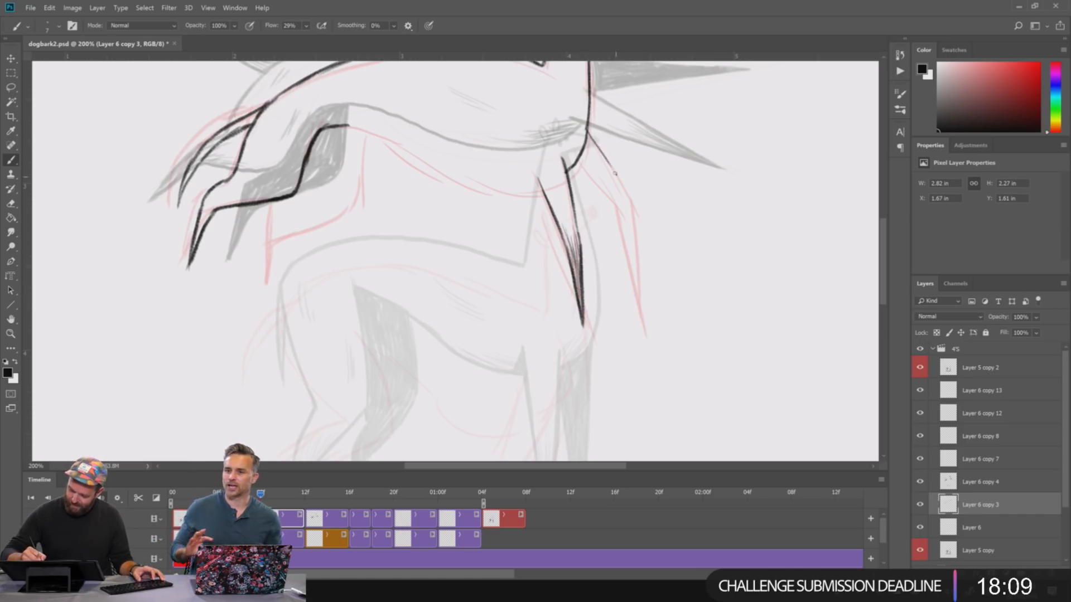
# - Ink the front and rear edges of the bent far front leg from the chest to a pointed paw
pyautogui.moveTo(588, 133)
pyautogui.mouseDown()
pyautogui.moveTo(629, 200)
pyautogui.moveTo(639, 304)
pyautogui.moveTo(625, 237)
pyautogui.mouseUp()
pyautogui.moveTo(633, 274)
pyautogui.mouseDown()
pyautogui.moveTo(619, 206)
pyautogui.moveTo(602, 188)
pyautogui.mouseUp()
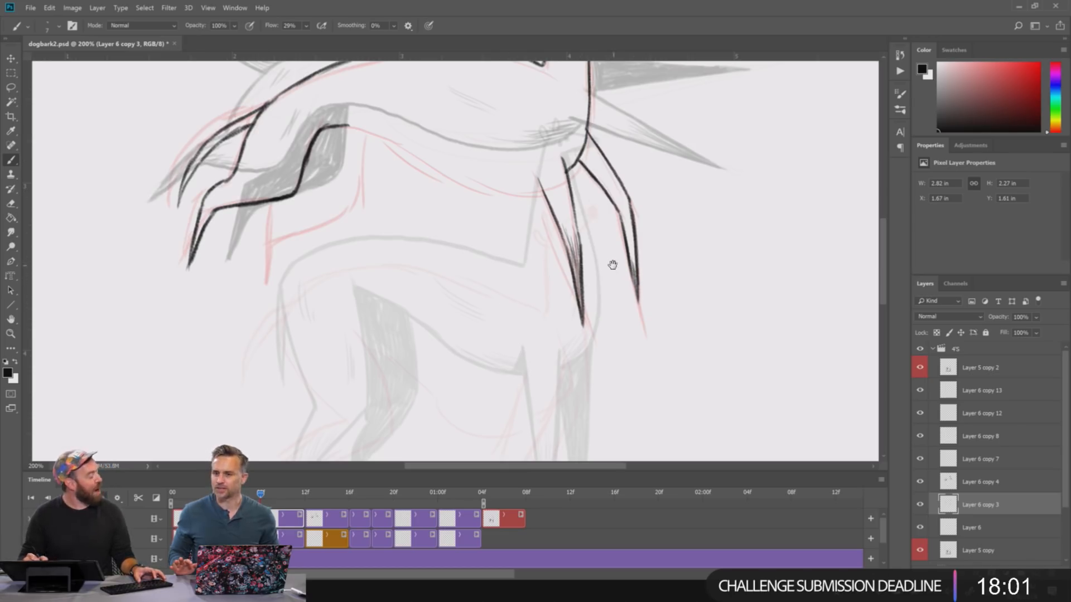
pyautogui.moveTo(625, 276); pyautogui.dragTo(660, 289)
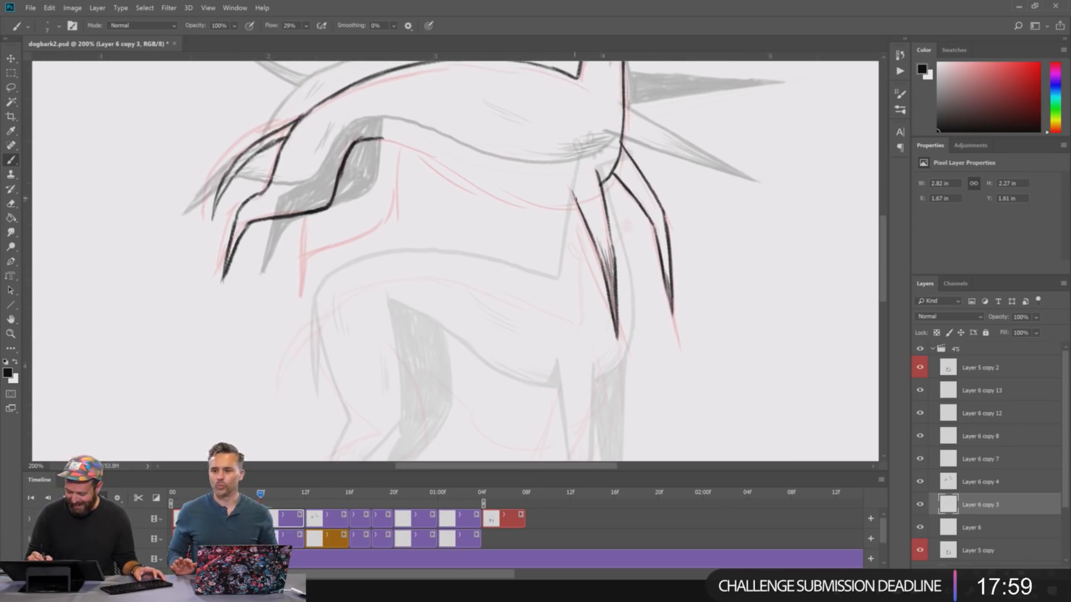
# - Ink the curved belly line from the top of the near hind leg to the near front leg
pyautogui.moveTo(546, 203); pyautogui.dragTo(488, 184)
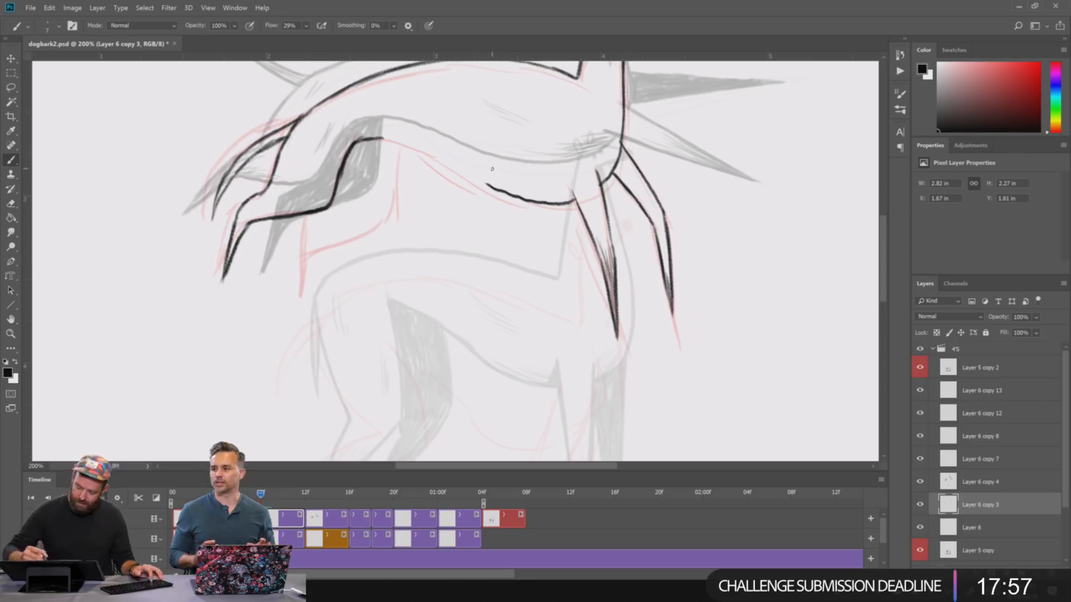
pyautogui.hotkey('ctrl', 'z')
pyautogui.moveTo(383, 137); pyautogui.dragTo(449, 161)
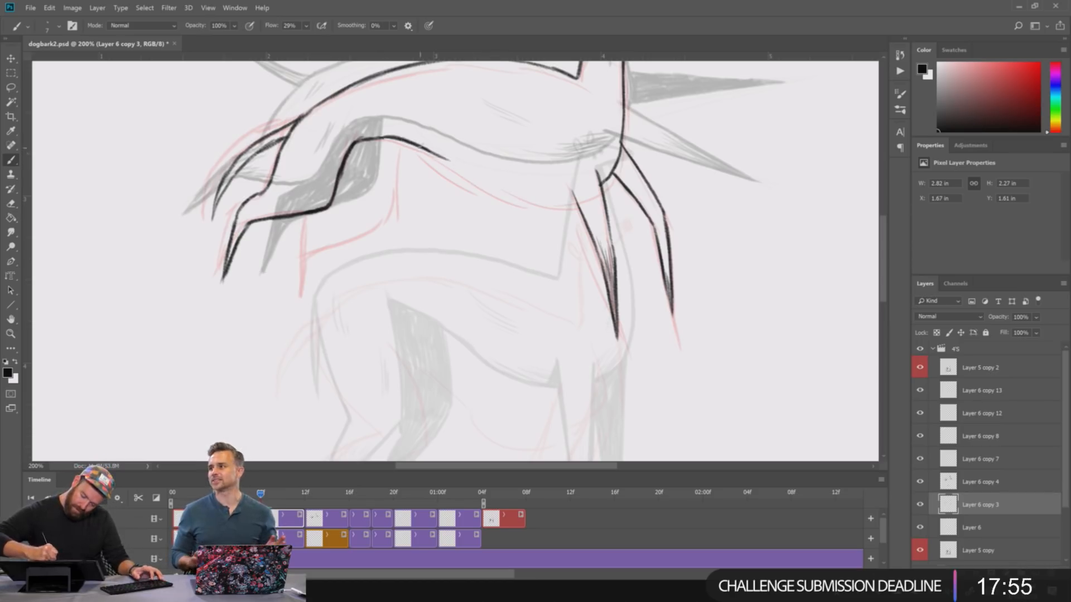
pyautogui.moveTo(619, 237); pyautogui.dragTo(587, 292)
pyautogui.moveTo(418, 214)
pyautogui.mouseDown()
pyautogui.moveTo(478, 253)
pyautogui.moveTo(465, 245)
pyautogui.moveTo(546, 259)
pyautogui.mouseUp()
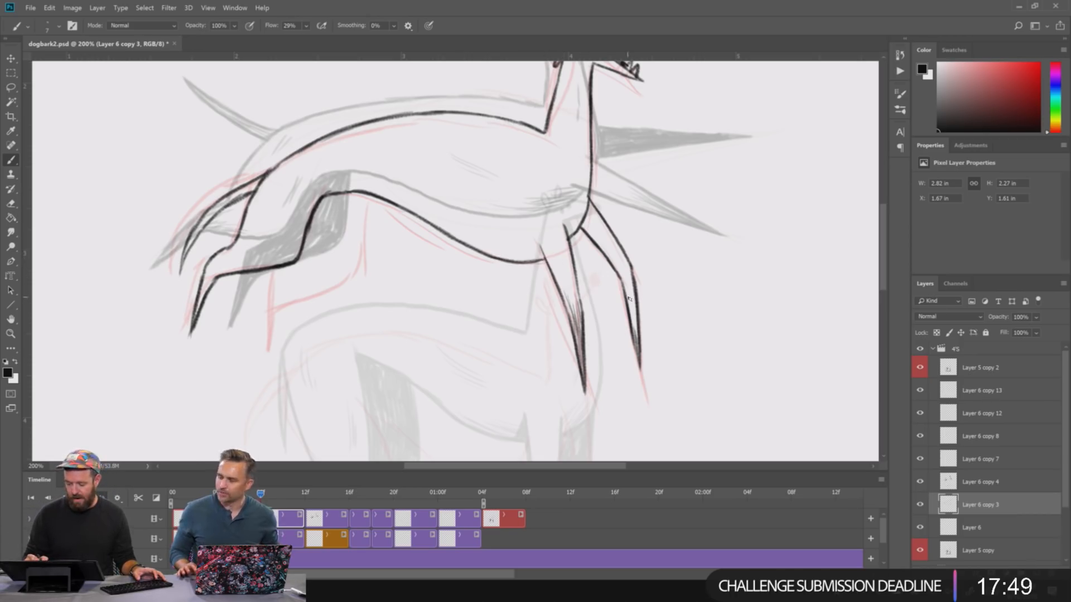
pyautogui.moveTo(624, 290)
pyautogui.mouseDown()
pyautogui.moveTo(698, 302)
pyautogui.moveTo(711, 287)
pyautogui.mouseUp()
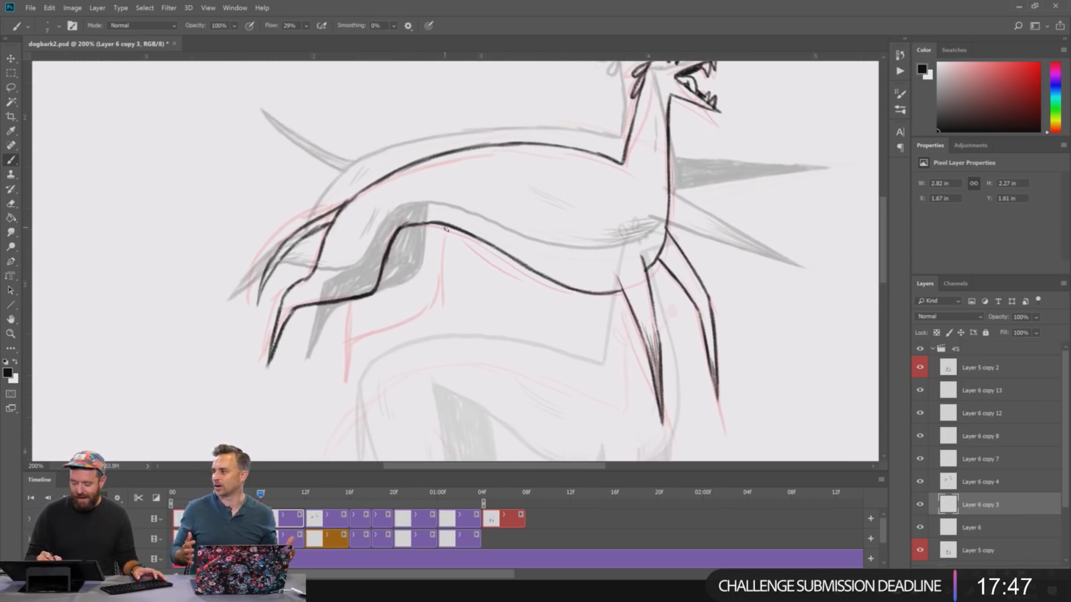
# - Ink the outline of the far hind leg from the belly down to its pointed paw
pyautogui.moveTo(438, 223)
pyautogui.mouseDown()
pyautogui.moveTo(436, 286)
pyautogui.moveTo(356, 345)
pyautogui.mouseUp()
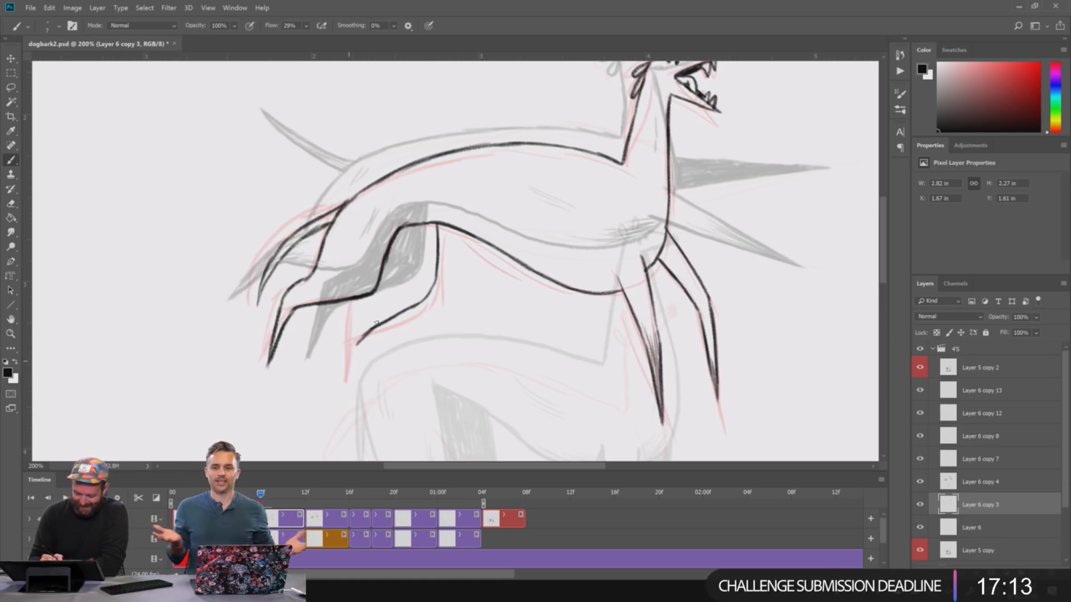
pyautogui.click(377, 589)
pyautogui.click(454, 115)
pyautogui.hotkey('ctrl', 'z')
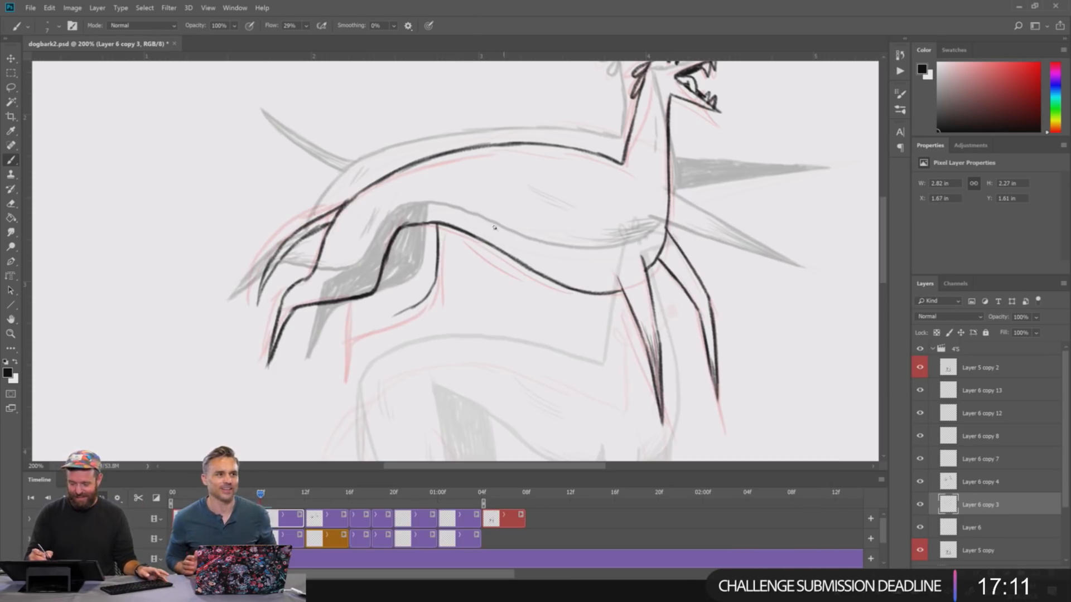
pyautogui.moveTo(350, 304)
pyautogui.mouseDown()
pyautogui.moveTo(347, 374)
pyautogui.moveTo(382, 321)
pyautogui.mouseUp()
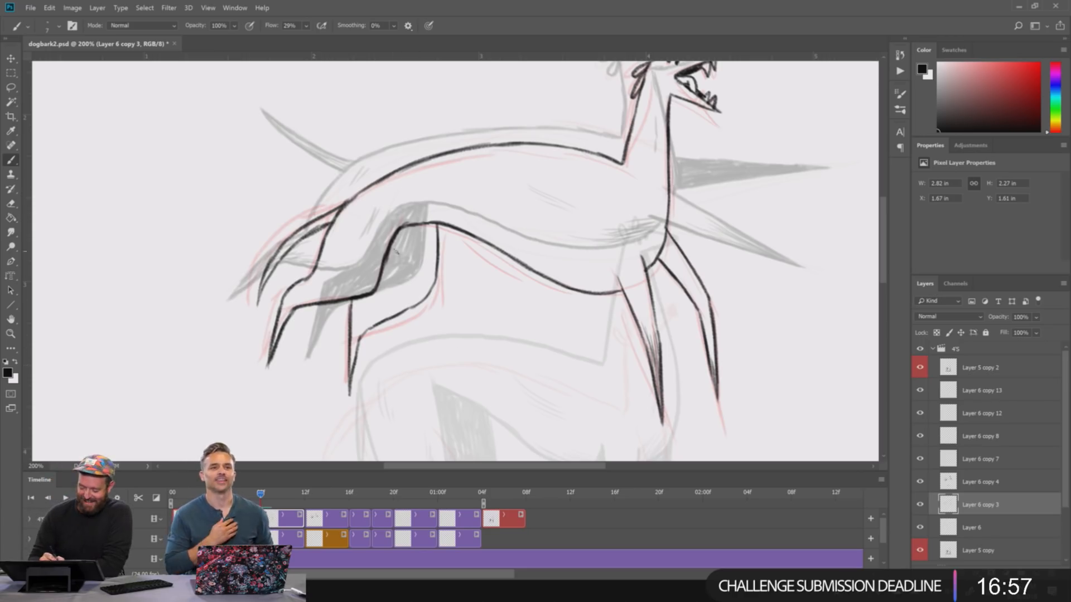
# - Fill the far hind leg with dense black hatching and shade the inside of the tail
pyautogui.moveTo(385, 279)
pyautogui.mouseDown()
pyautogui.moveTo(397, 237)
pyautogui.moveTo(410, 246)
pyautogui.mouseUp()
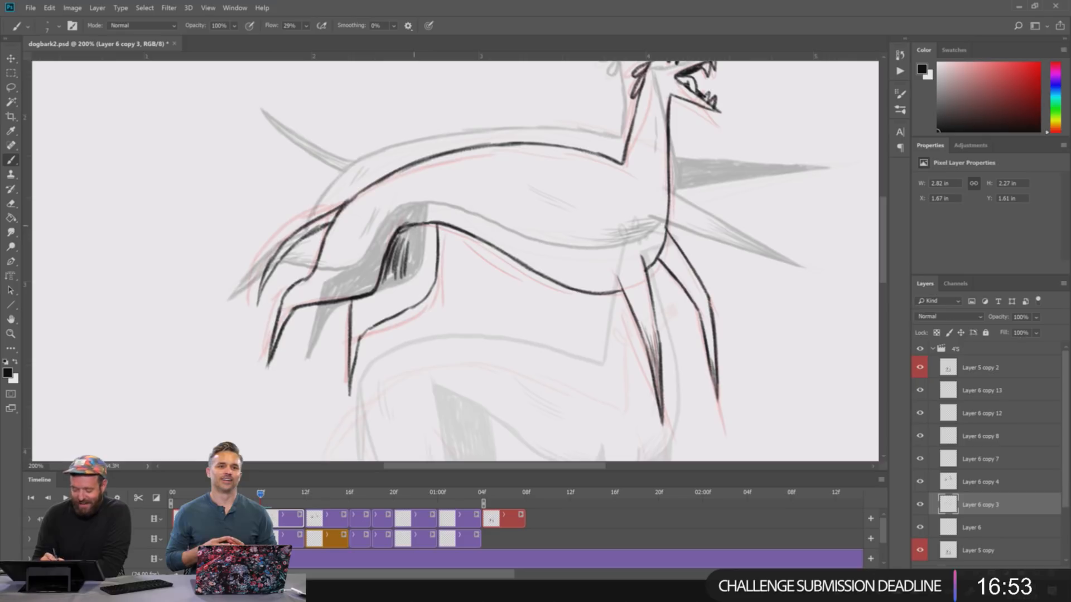
pyautogui.moveTo(413, 231)
pyautogui.mouseDown()
pyautogui.moveTo(435, 225)
pyautogui.moveTo(430, 260)
pyautogui.moveTo(404, 266)
pyautogui.moveTo(428, 284)
pyautogui.moveTo(417, 294)
pyautogui.mouseUp()
pyautogui.moveTo(412, 253)
pyautogui.mouseDown()
pyautogui.moveTo(402, 294)
pyautogui.moveTo(375, 301)
pyautogui.mouseUp()
pyautogui.moveTo(381, 288); pyautogui.dragTo(362, 304)
pyautogui.moveTo(365, 297)
pyautogui.mouseDown()
pyautogui.moveTo(355, 304)
pyautogui.moveTo(352, 373)
pyautogui.moveTo(357, 342)
pyautogui.mouseUp()
pyautogui.moveTo(418, 300); pyautogui.dragTo(371, 326)
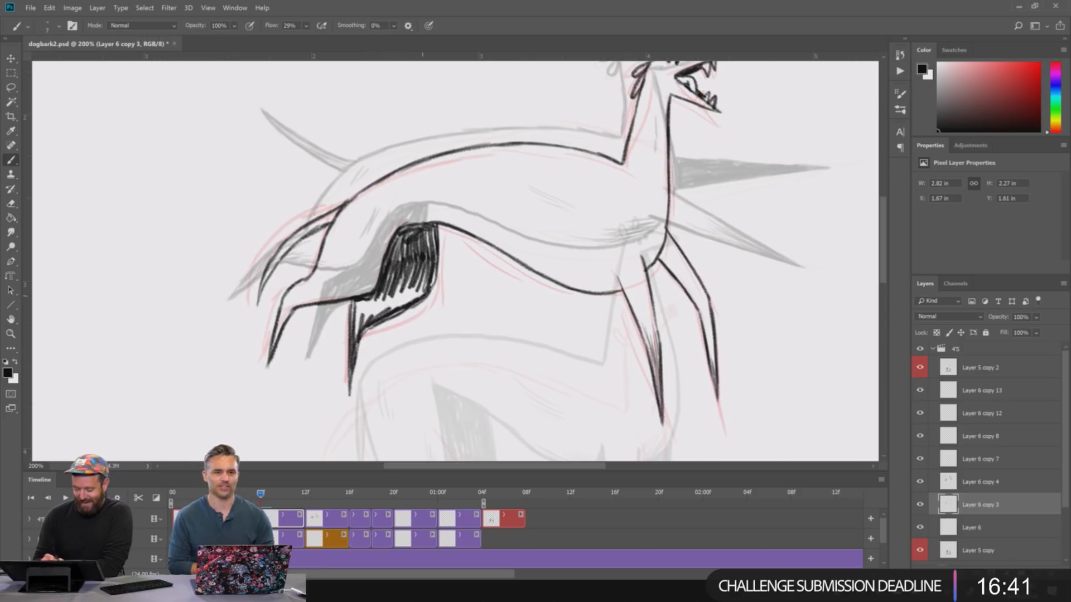
pyautogui.moveTo(435, 272)
pyautogui.mouseDown()
pyautogui.moveTo(406, 305)
pyautogui.moveTo(380, 314)
pyautogui.mouseUp()
pyautogui.moveTo(401, 279); pyautogui.dragTo(355, 334)
pyautogui.moveTo(294, 239); pyautogui.dragTo(265, 278)
pyautogui.moveTo(314, 228); pyautogui.dragTo(269, 275)
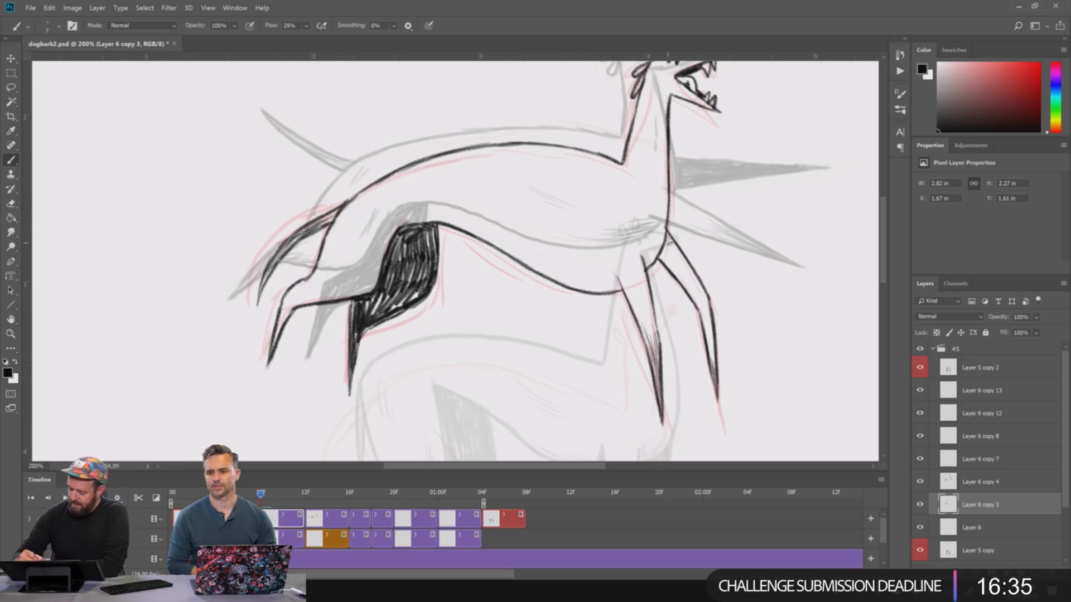
# - Fill the far front leg with solid black strokes from the shoulder to the paw
pyautogui.moveTo(667, 236); pyautogui.dragTo(689, 290)
pyautogui.moveTo(662, 255); pyautogui.dragTo(706, 312)
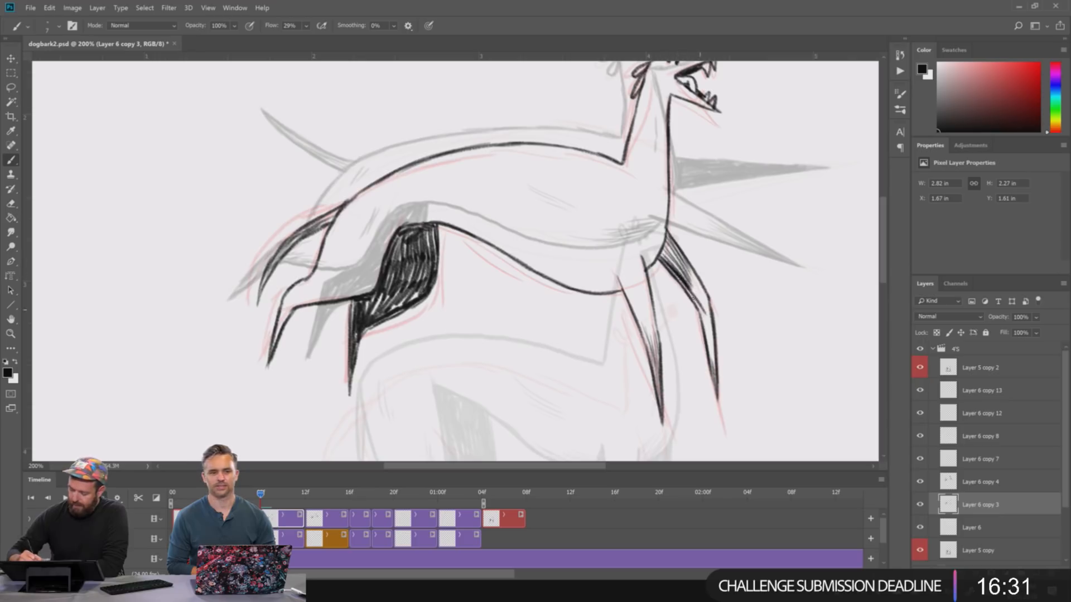
pyautogui.moveTo(678, 279)
pyautogui.mouseDown()
pyautogui.moveTo(705, 320)
pyautogui.moveTo(717, 388)
pyautogui.mouseUp()
pyautogui.moveTo(706, 322); pyautogui.dragTo(719, 369)
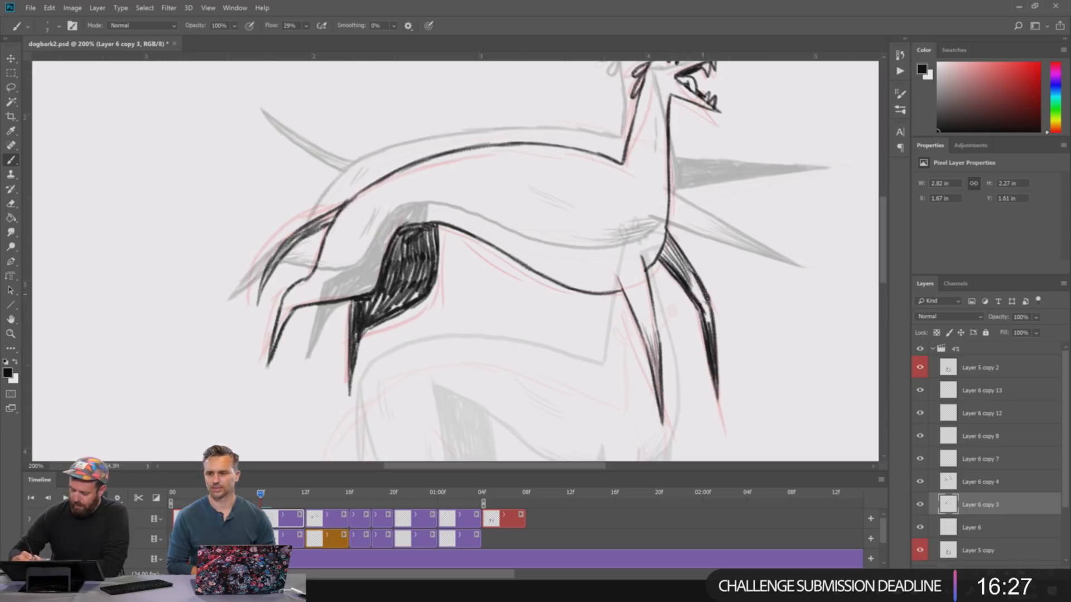
pyautogui.moveTo(697, 282)
pyautogui.mouseDown()
pyautogui.moveTo(711, 331)
pyautogui.moveTo(708, 322)
pyautogui.mouseUp()
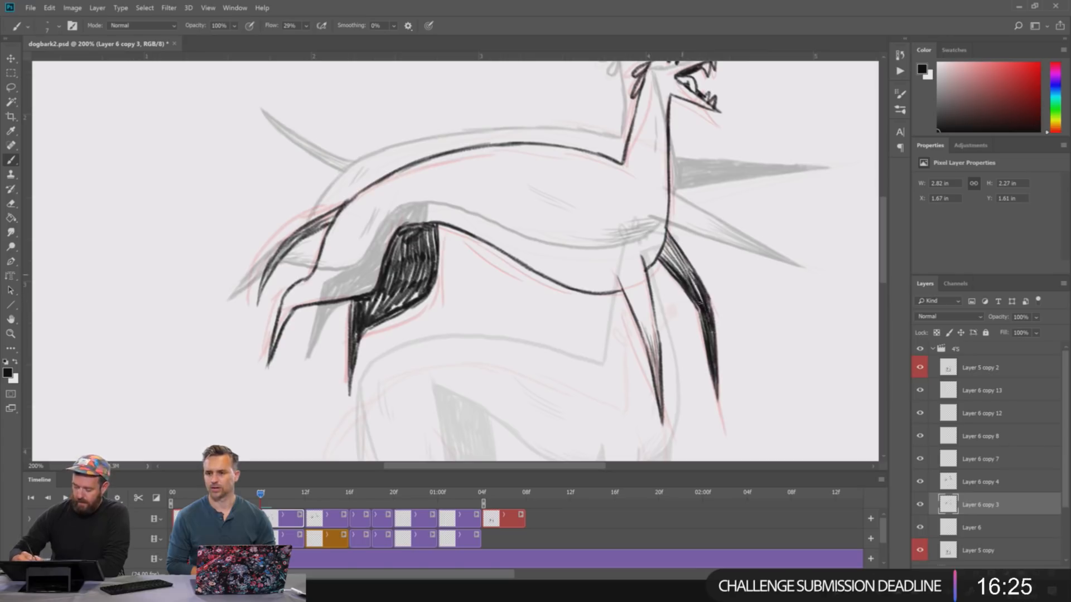
pyautogui.moveTo(679, 260); pyautogui.dragTo(699, 291)
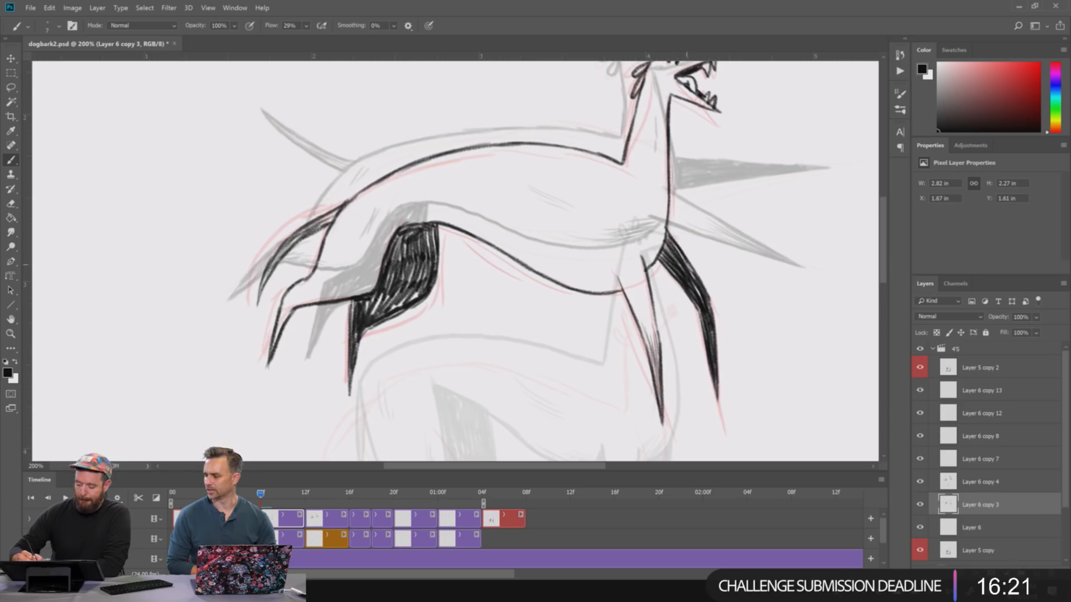
pyautogui.moveTo(669, 239); pyautogui.dragTo(690, 269)
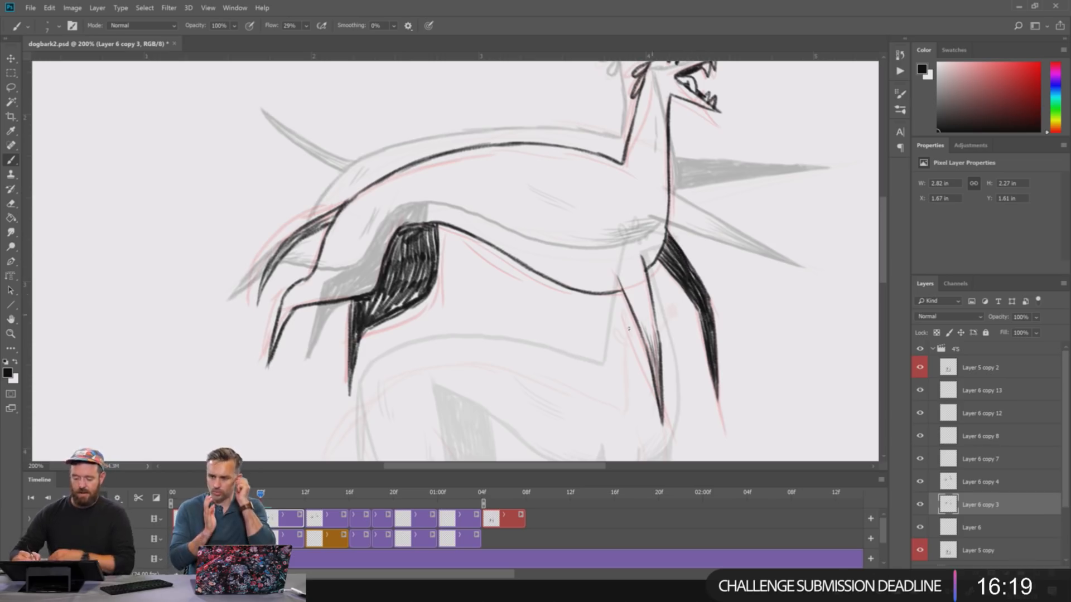
# - Darken the remaining light gaps in the far hind leg's black fill
pyautogui.moveTo(423, 290); pyautogui.dragTo(386, 317)
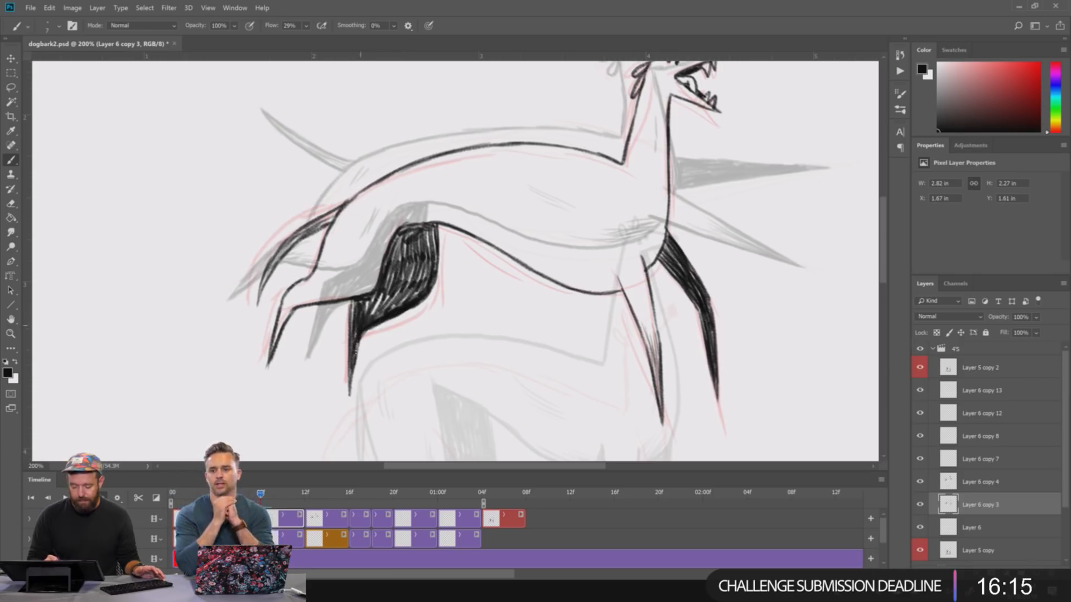
pyautogui.moveTo(351, 334)
pyautogui.mouseDown()
pyautogui.moveTo(364, 296)
pyautogui.moveTo(360, 305)
pyautogui.moveTo(401, 298)
pyautogui.moveTo(421, 255)
pyautogui.mouseUp()
pyautogui.moveTo(388, 287)
pyautogui.mouseDown()
pyautogui.moveTo(404, 230)
pyautogui.moveTo(435, 225)
pyautogui.mouseUp()
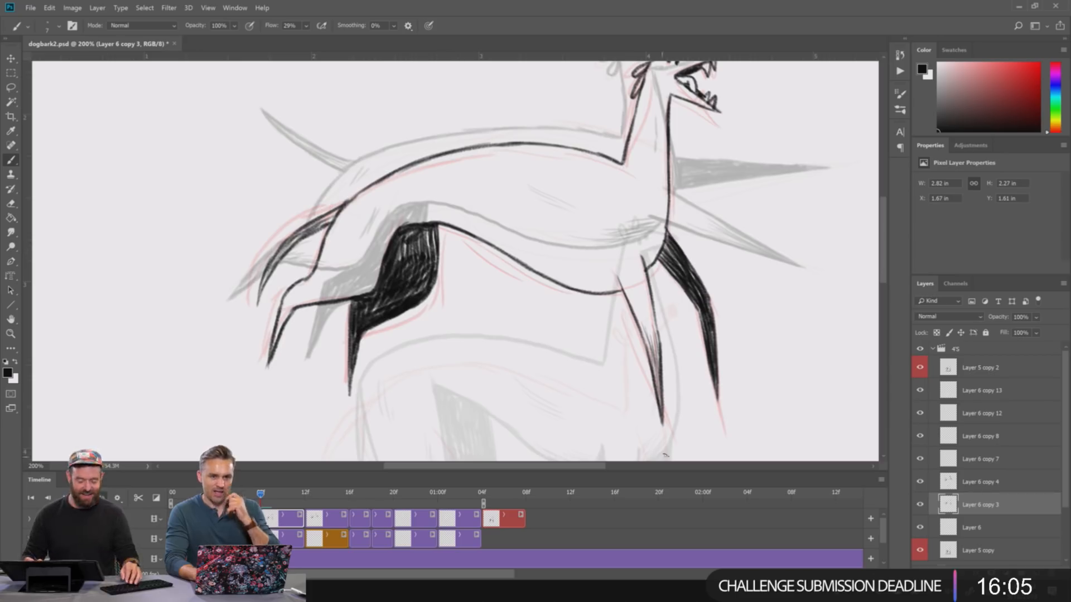
# - Add short hatching marks to the dog's flank, haunch, near hind leg and chest
pyautogui.hotkey('ctrl', '-')
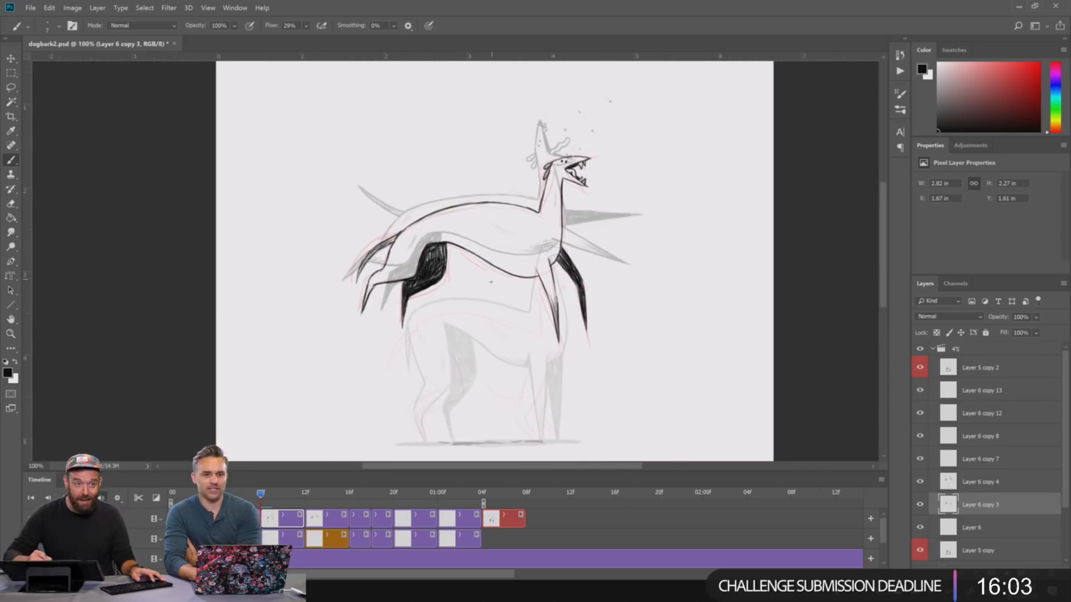
pyautogui.moveTo(566, 293); pyautogui.dragTo(520, 284)
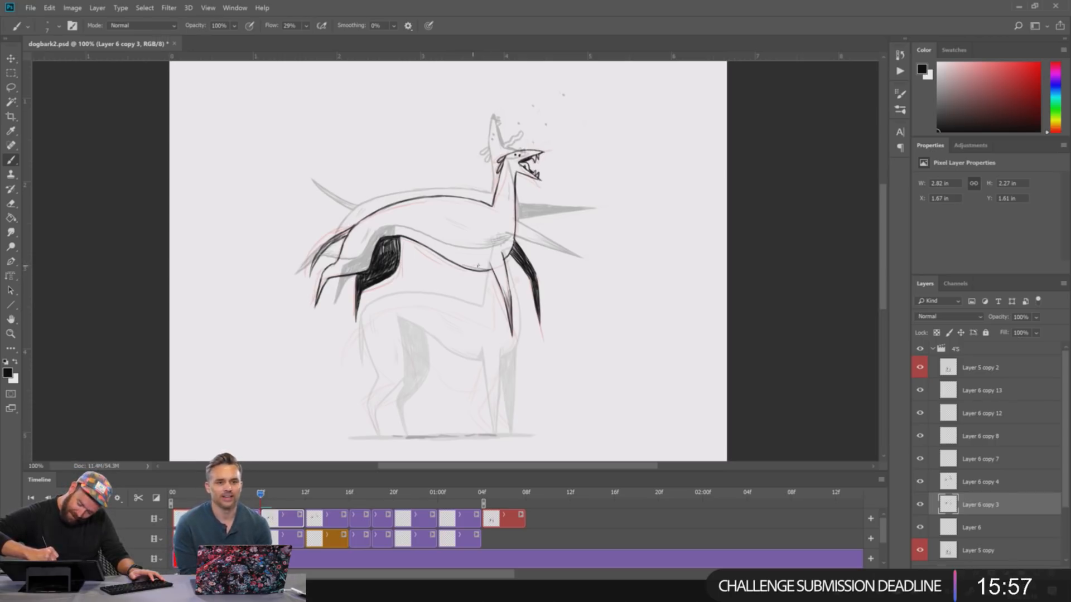
pyautogui.moveTo(454, 236); pyautogui.dragTo(469, 241)
pyautogui.moveTo(454, 239); pyautogui.dragTo(465, 244)
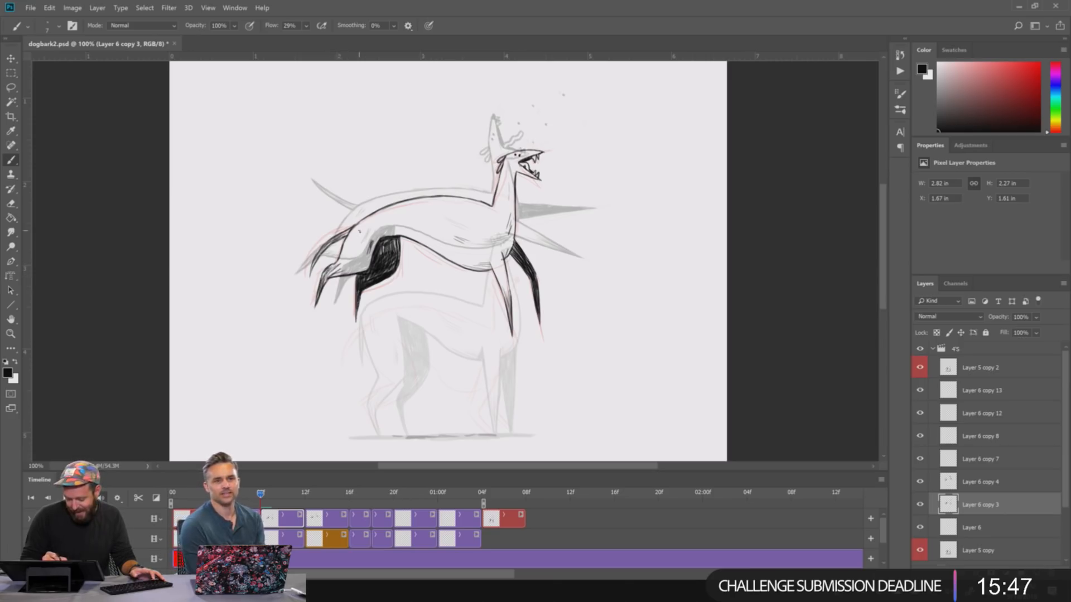
# - Play back the animation from the 04F pose to check the newly inked frame's timing
pyautogui.moveTo(684, 355)
pyautogui.mouseDown()
pyautogui.moveTo(681, 273)
pyautogui.moveTo(681, 299)
pyautogui.mouseUp()
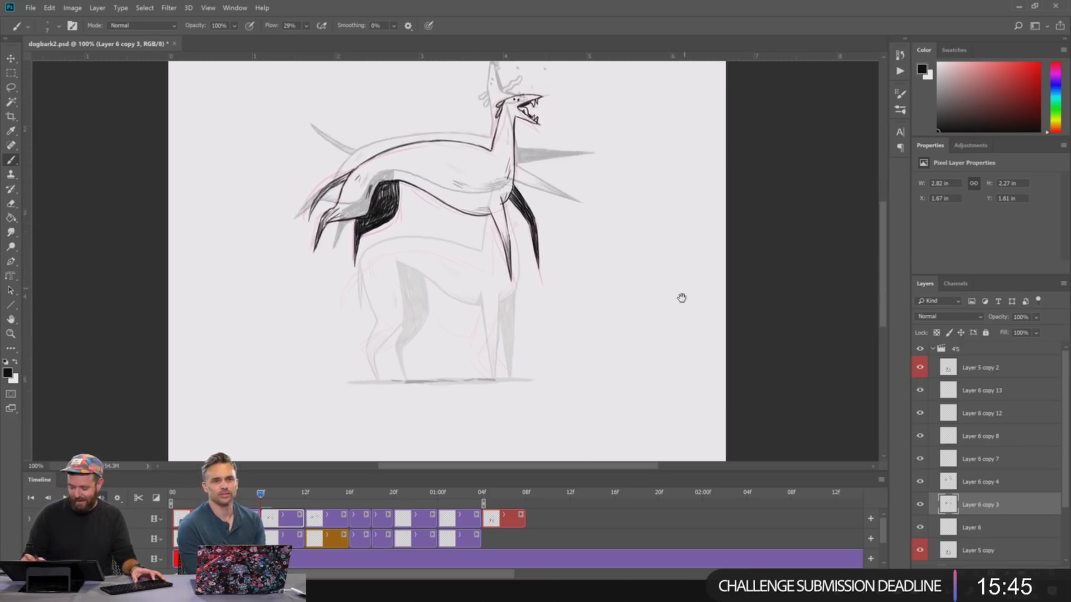
pyautogui.moveTo(260, 493); pyautogui.dragTo(217, 493)
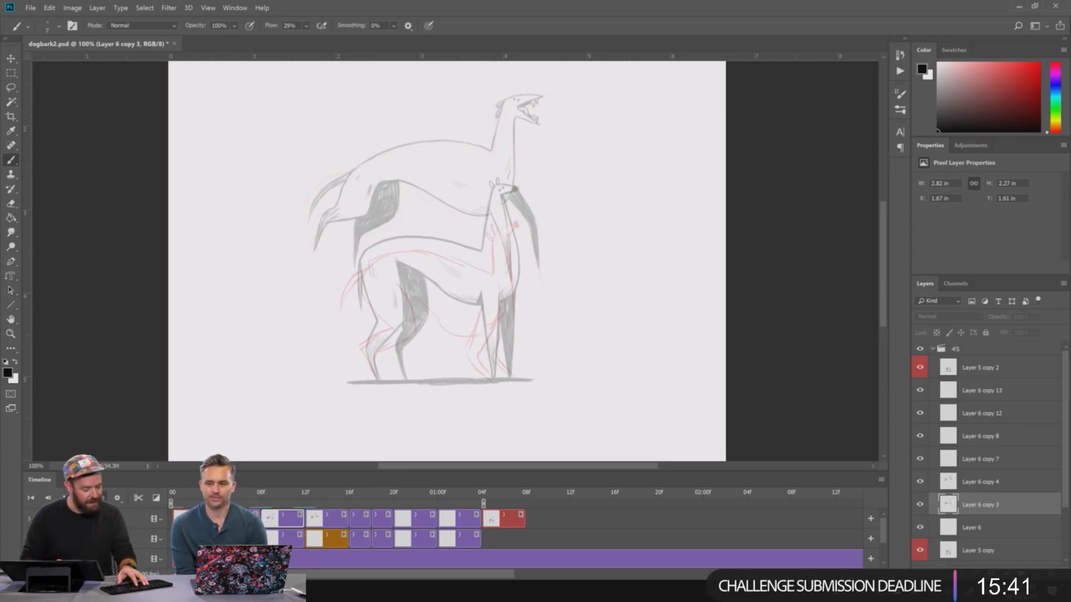
pyautogui.press('space')
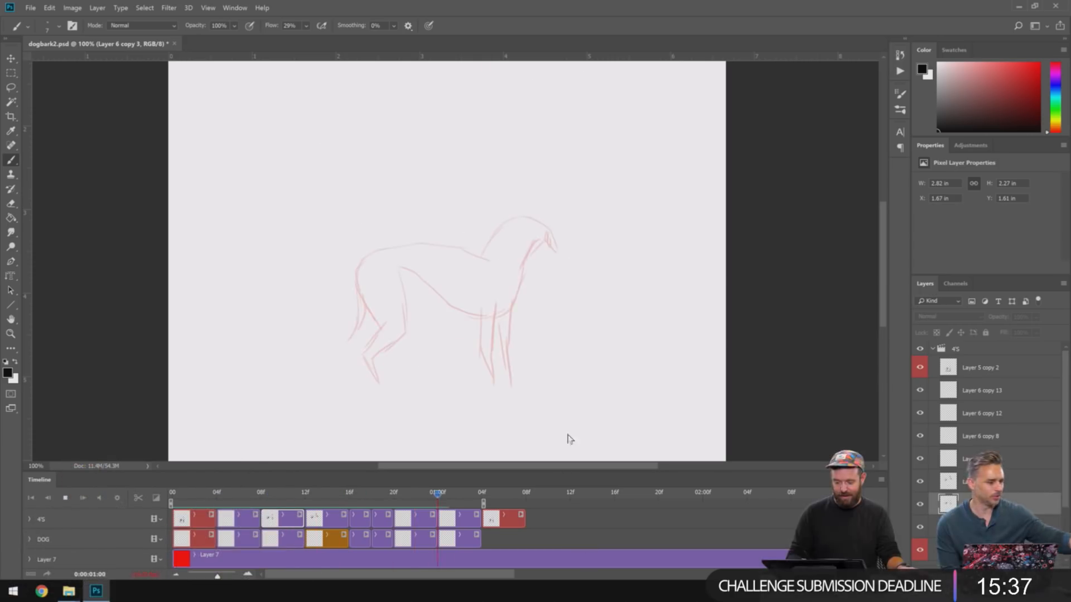
pyautogui.press('space')
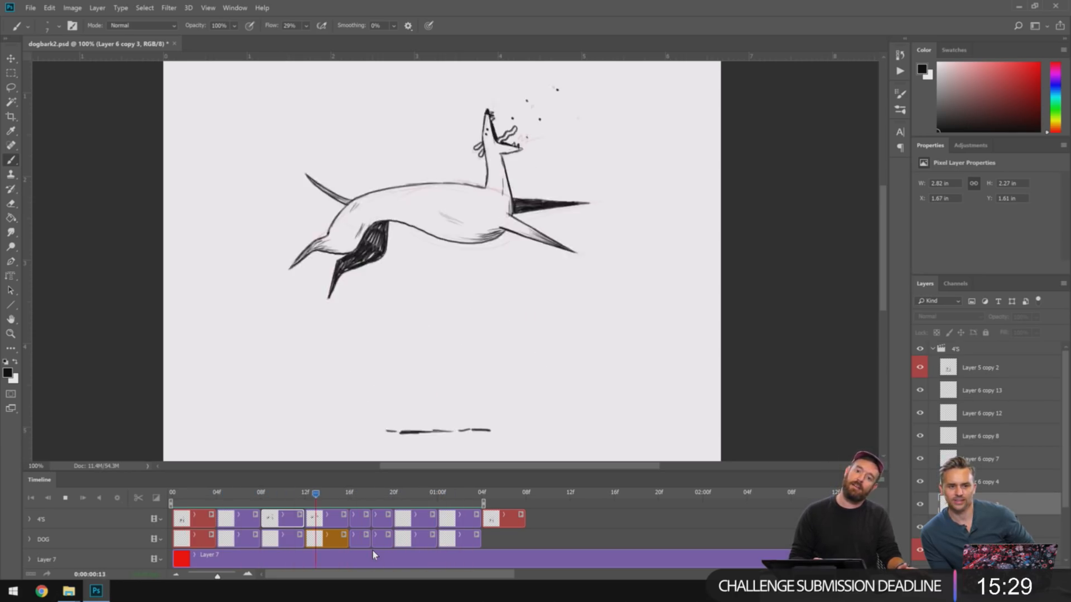
pyautogui.press('space')
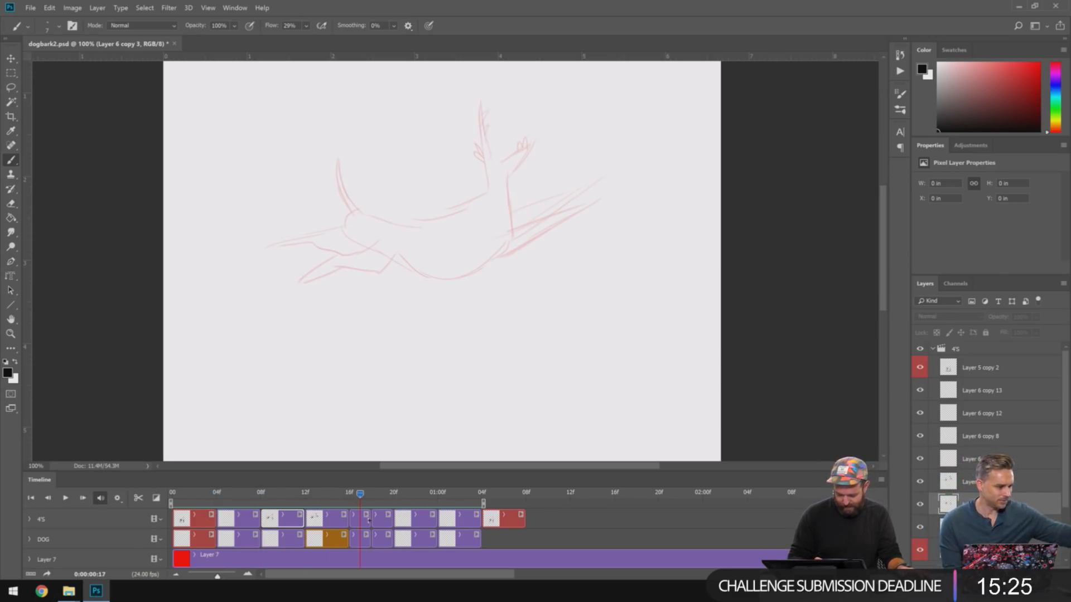
# - Lengthen the 16F clips in the 4'S and DOG tracks to four frames, extend the work area to match, and preview the animation
pyautogui.moveTo(369, 526); pyautogui.dragTo(393, 539)
pyautogui.moveTo(362, 493); pyautogui.dragTo(293, 493)
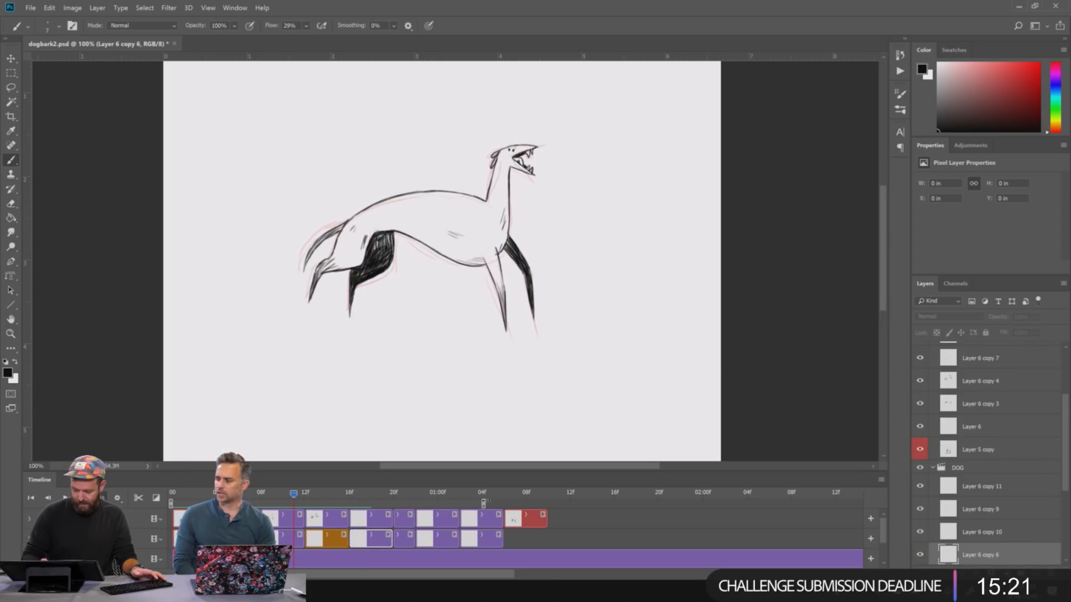
pyautogui.moveTo(483, 503); pyautogui.dragTo(505, 503)
pyautogui.press('space')
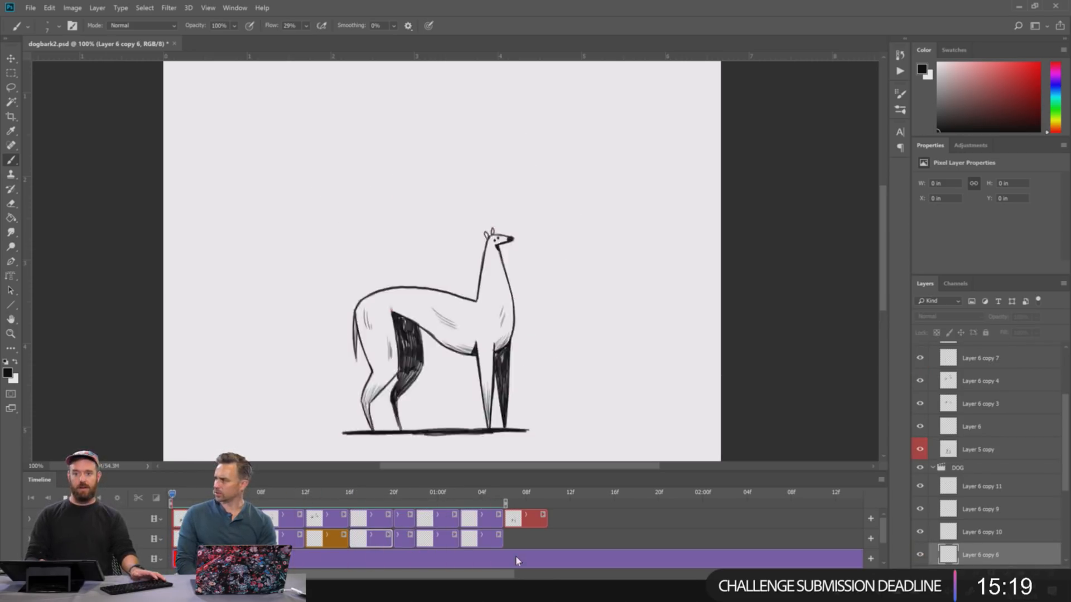
pyautogui.press('space')
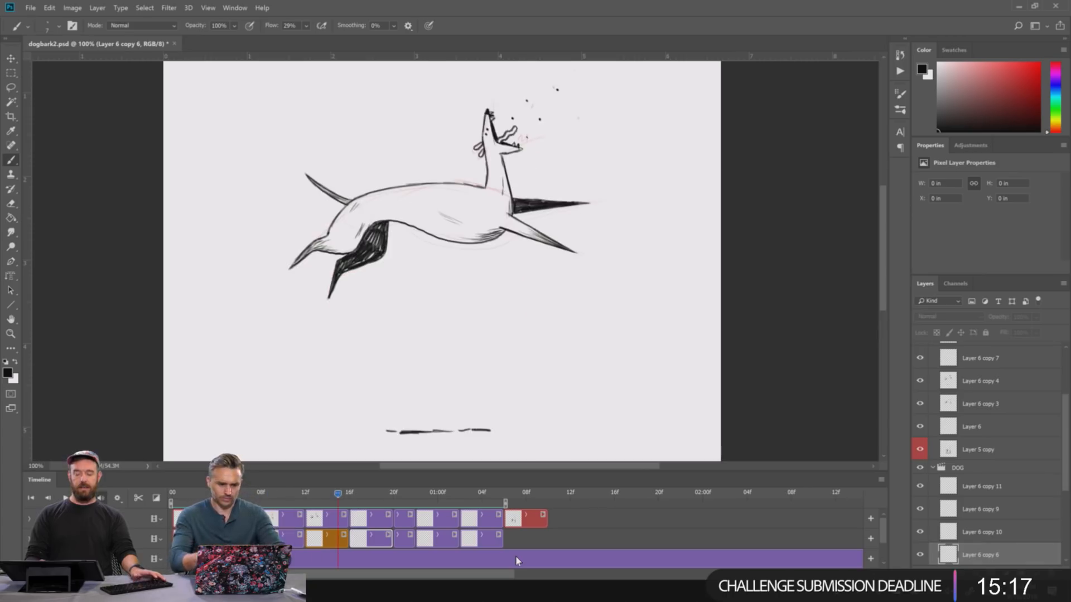
# - On the leaping dog frame at 08f, show the onion skins and brush a black ground line over the ghosted one beneath the dog
pyautogui.moveTo(331, 497); pyautogui.dragTo(261, 496)
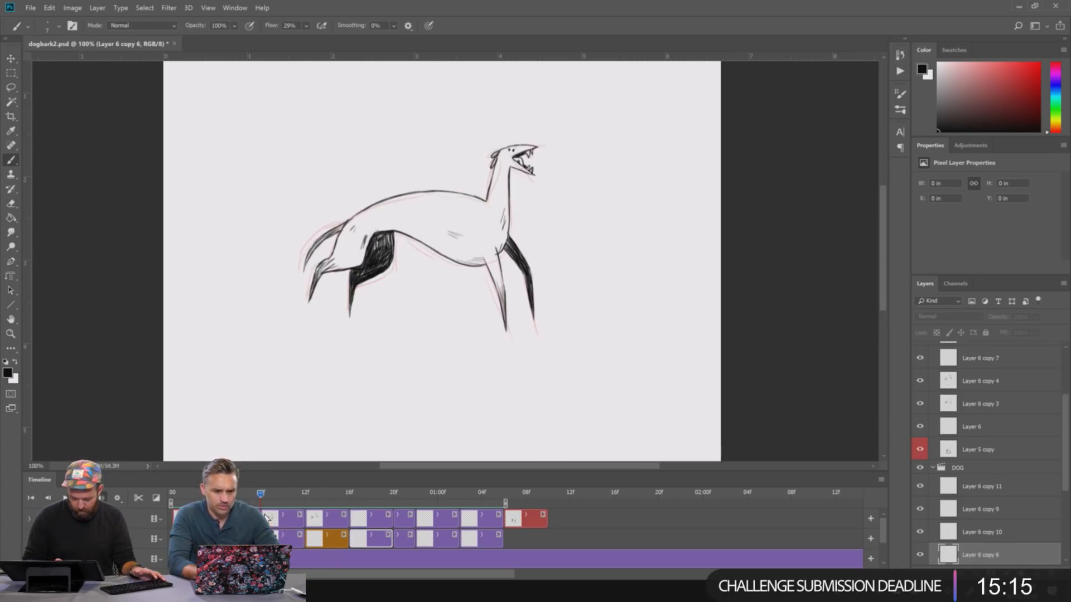
pyautogui.click(275, 521)
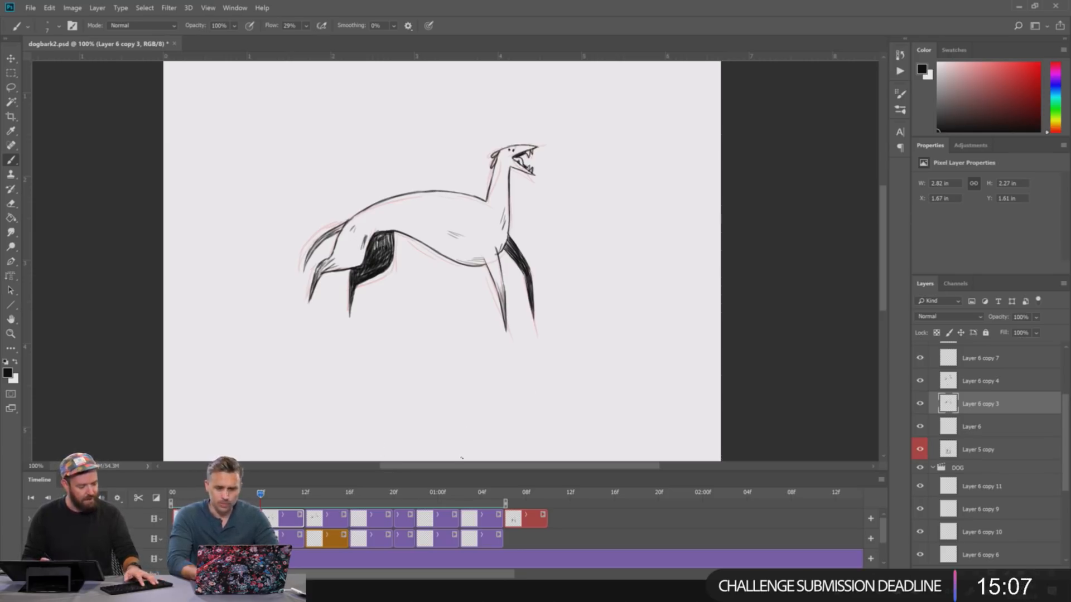
pyautogui.press('F3')
pyautogui.moveTo(533, 401); pyautogui.dragTo(556, 371)
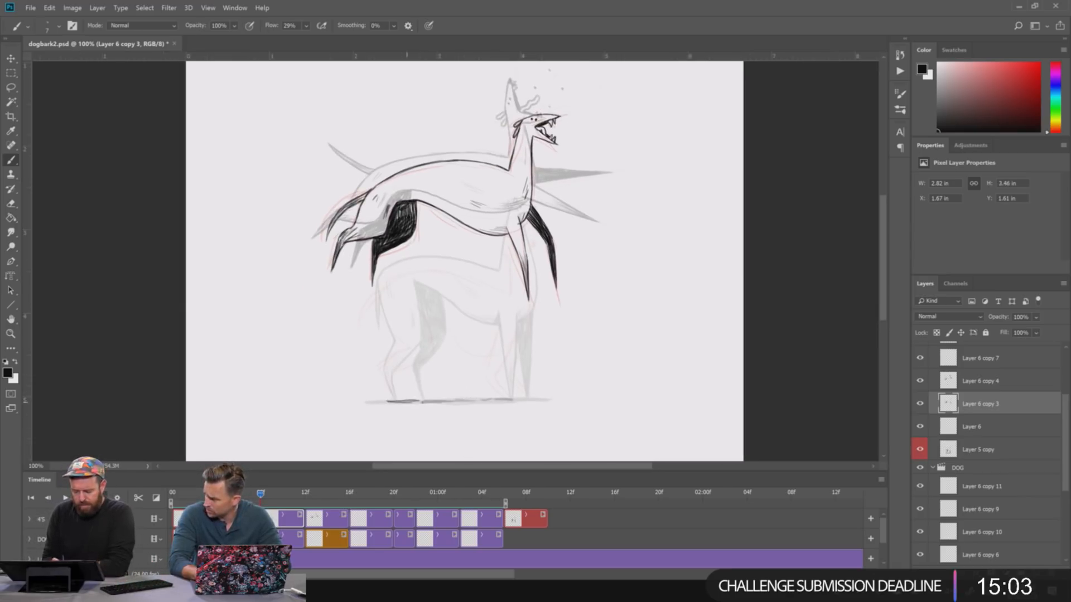
pyautogui.moveTo(407, 401); pyautogui.dragTo(529, 399)
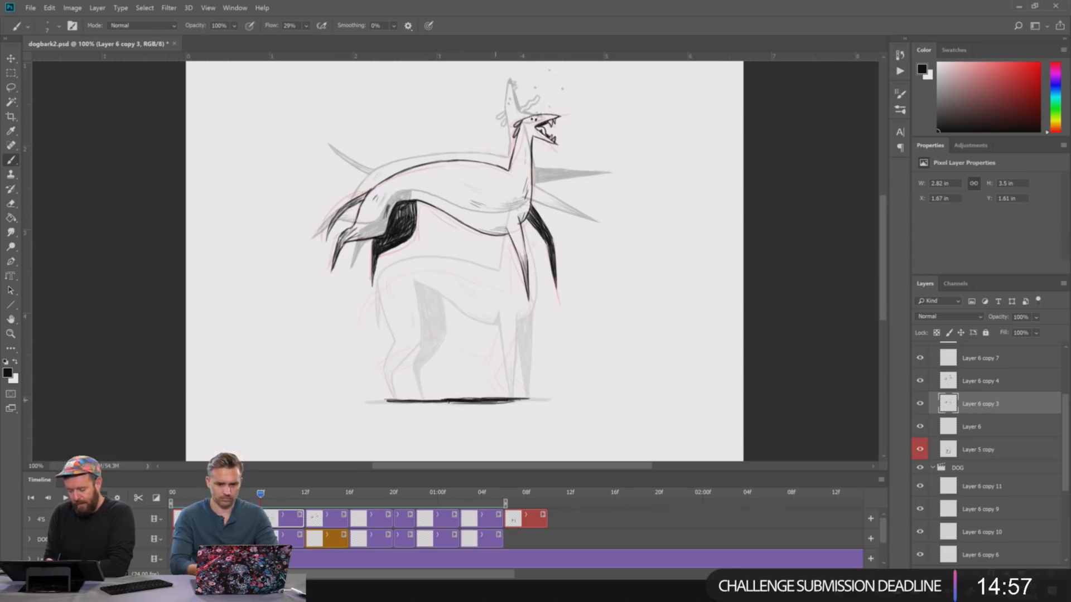
pyautogui.moveTo(435, 401); pyautogui.dragTo(395, 402)
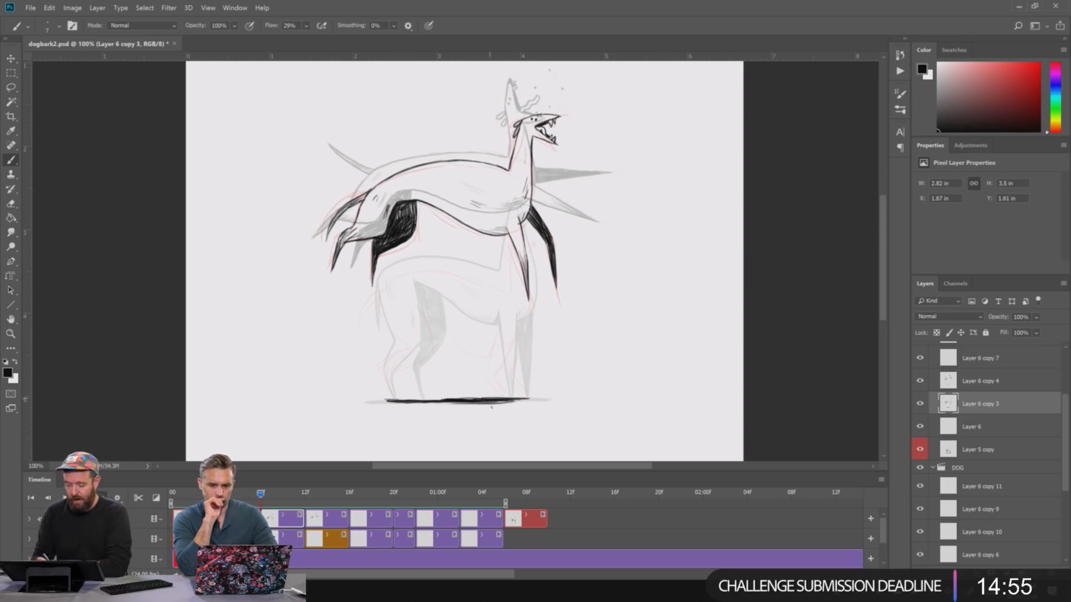
# - Go back to the empty Layer 6 frame and set the onion skin to show 4 frames after
pyautogui.press('Left')
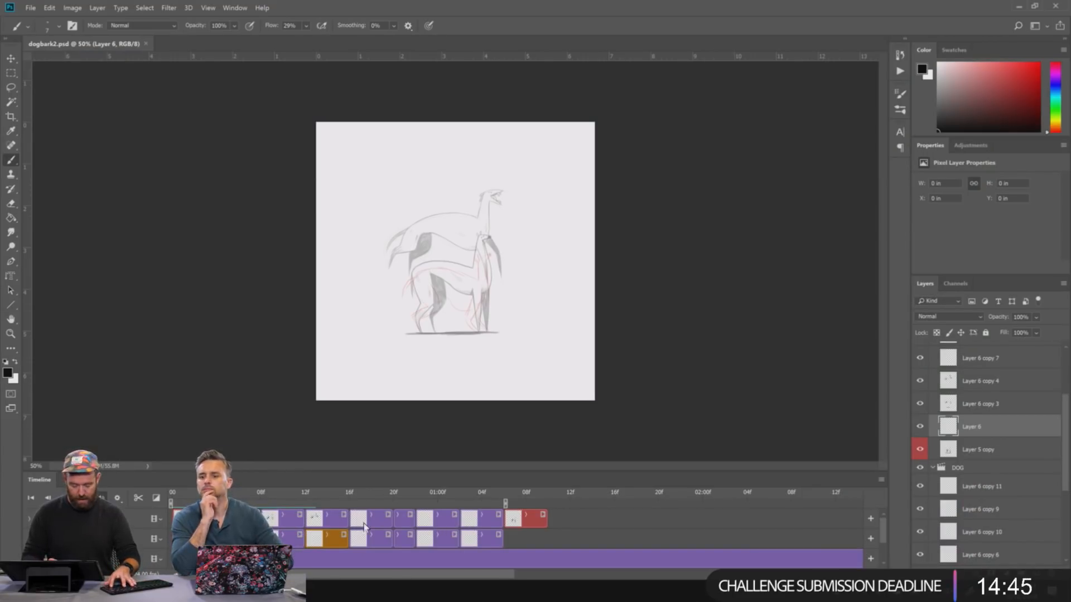
pyautogui.hotkey('alt', 'shift', 'o')
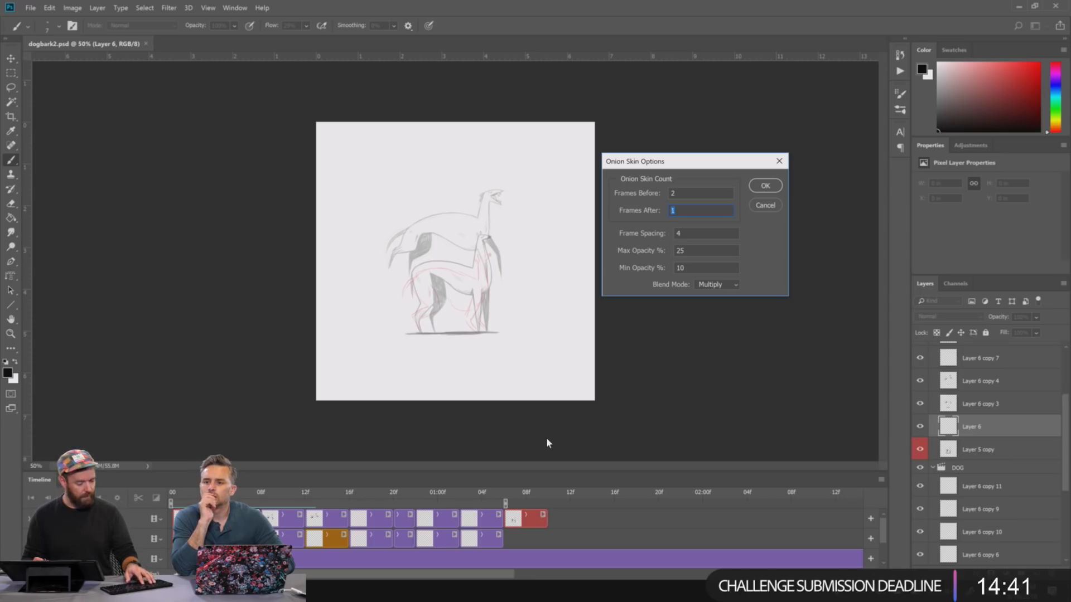
pyautogui.click(766, 186)
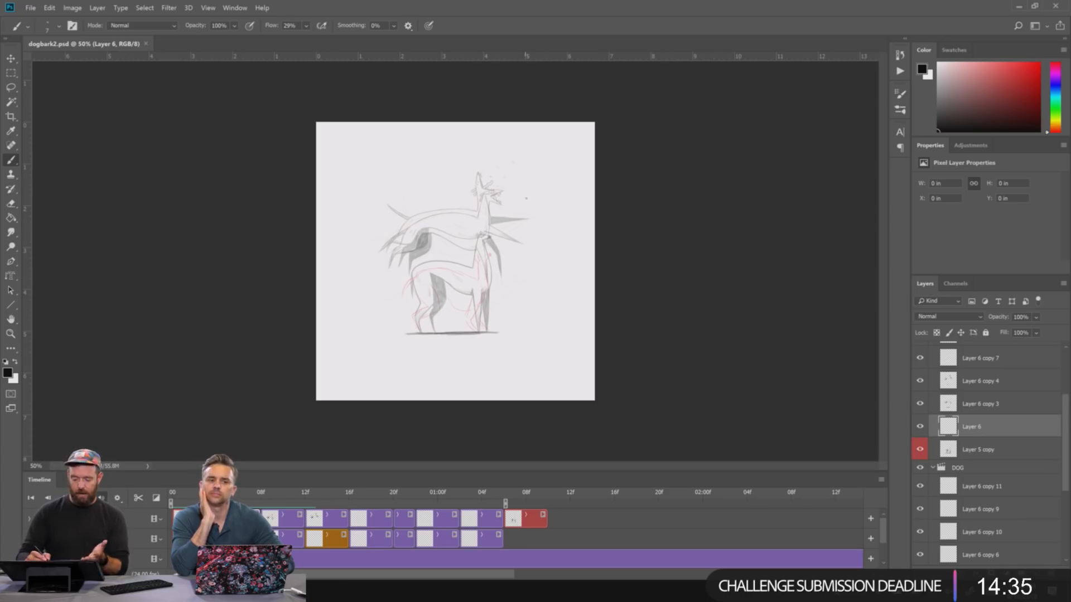
# - Crop the canvas to a tighter square of about 4.5 inches around the ghosted dog poses
pyautogui.press('c')
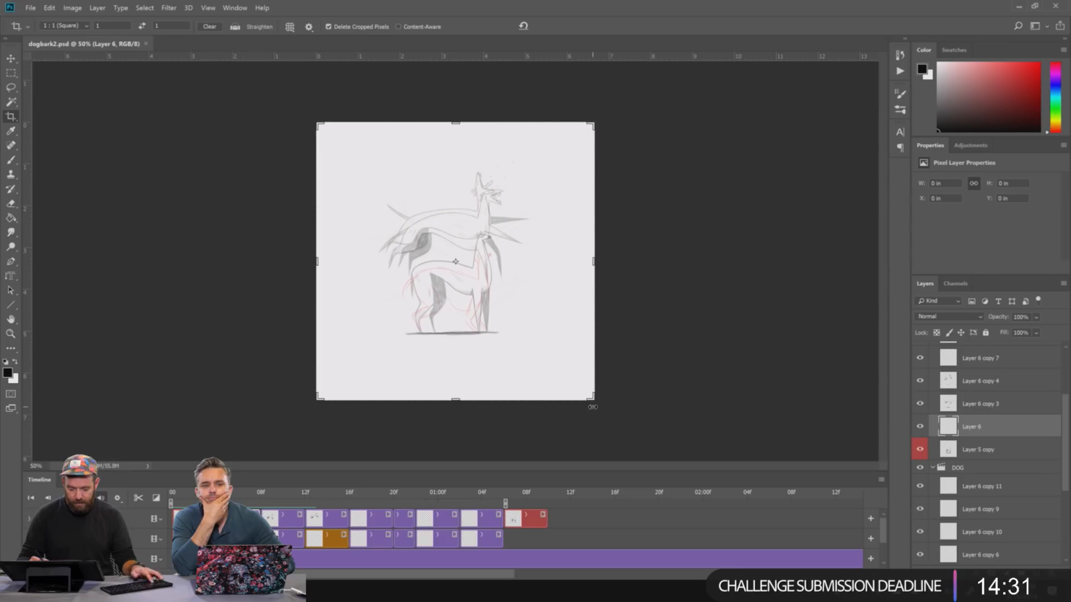
pyautogui.moveTo(592, 398); pyautogui.dragTo(570, 376)
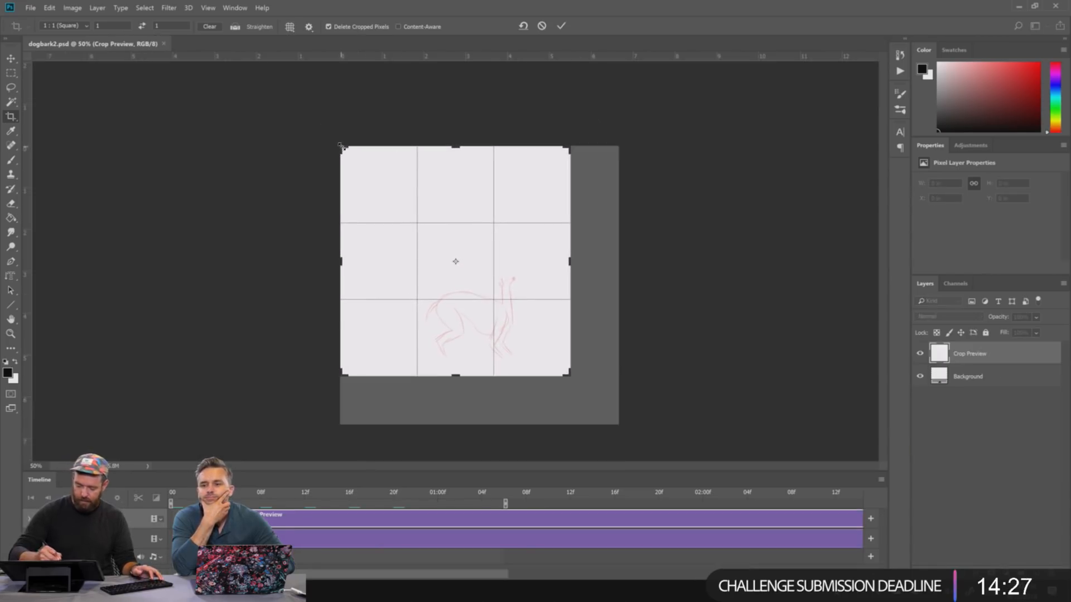
pyautogui.moveTo(341, 148); pyautogui.dragTo(372, 154)
pyautogui.press('Return')
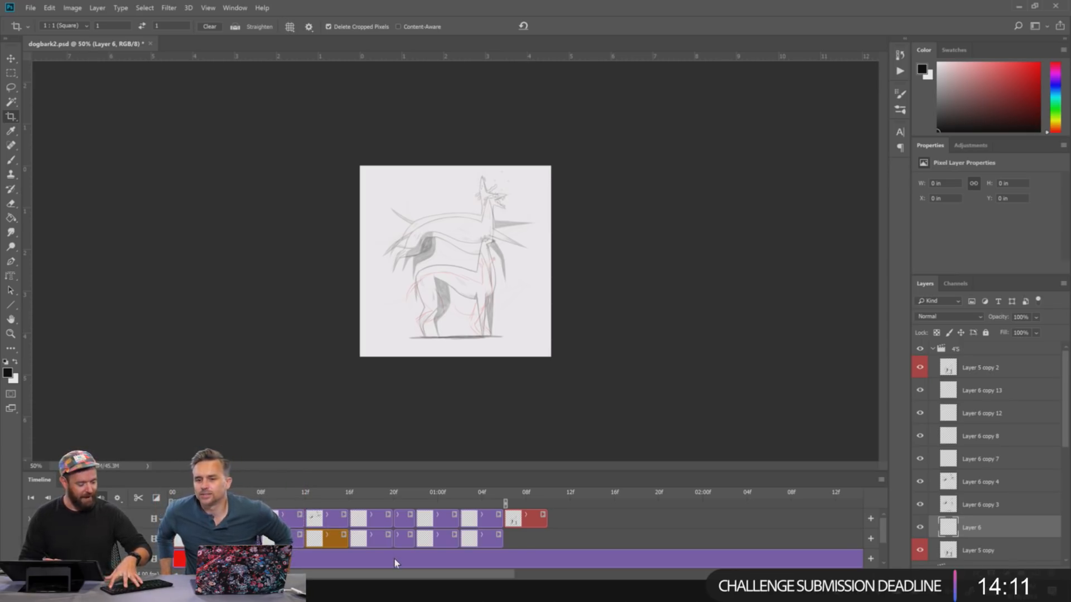
# - Set the onion skin options to 1 frame before and 1 frame after
pyautogui.hotkey('alt', 'shift', 'o')
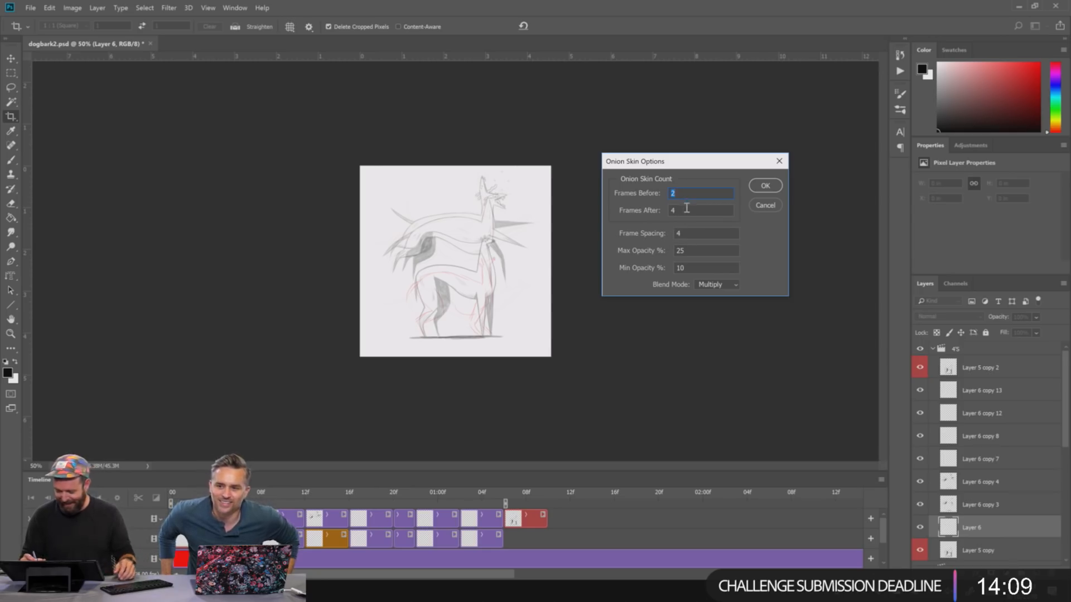
pyautogui.moveTo(686, 210); pyautogui.dragTo(616, 251)
pyautogui.write('1')
pyautogui.moveTo(684, 193); pyautogui.dragTo(664, 193)
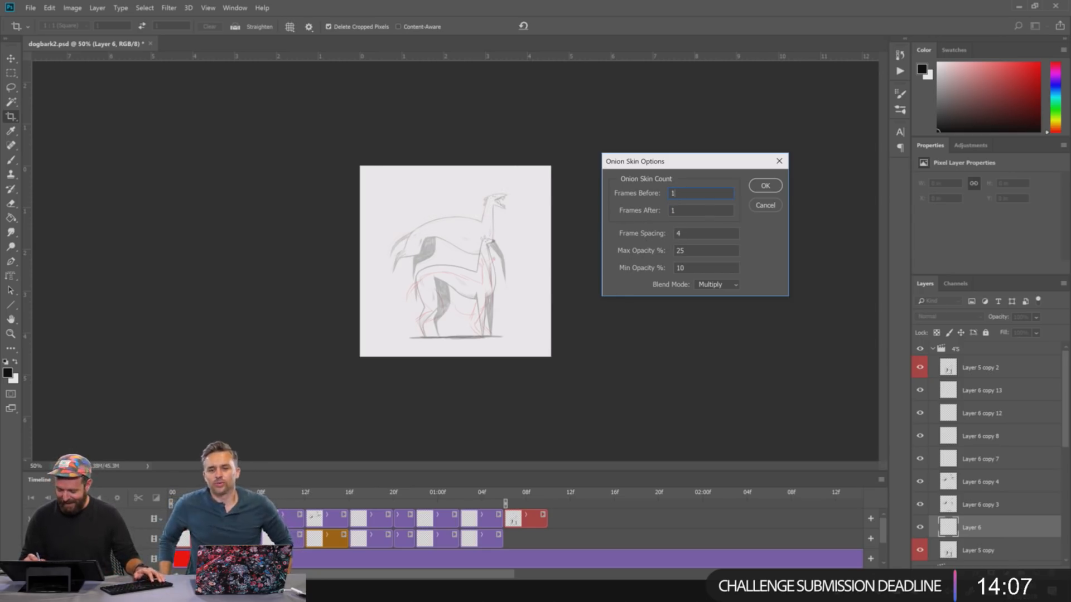
pyautogui.write('1')
pyautogui.click(767, 185)
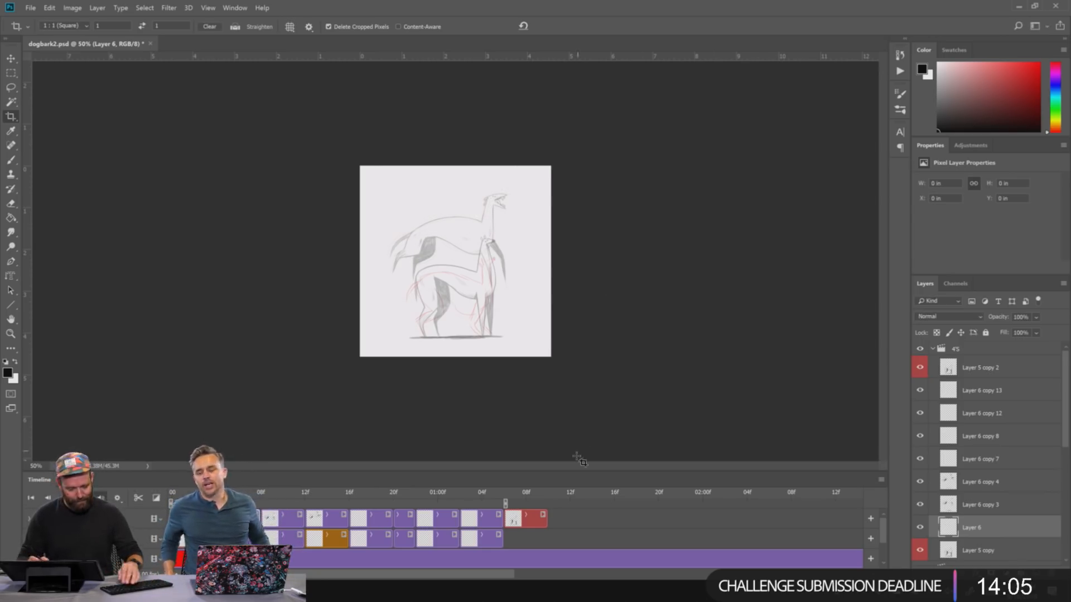
# - On Layer 6, brush the black line for the back of the dog's neck over the red sketch
pyautogui.hotkey('ctrl', '+')
pyautogui.hotkey('ctrl', '+')
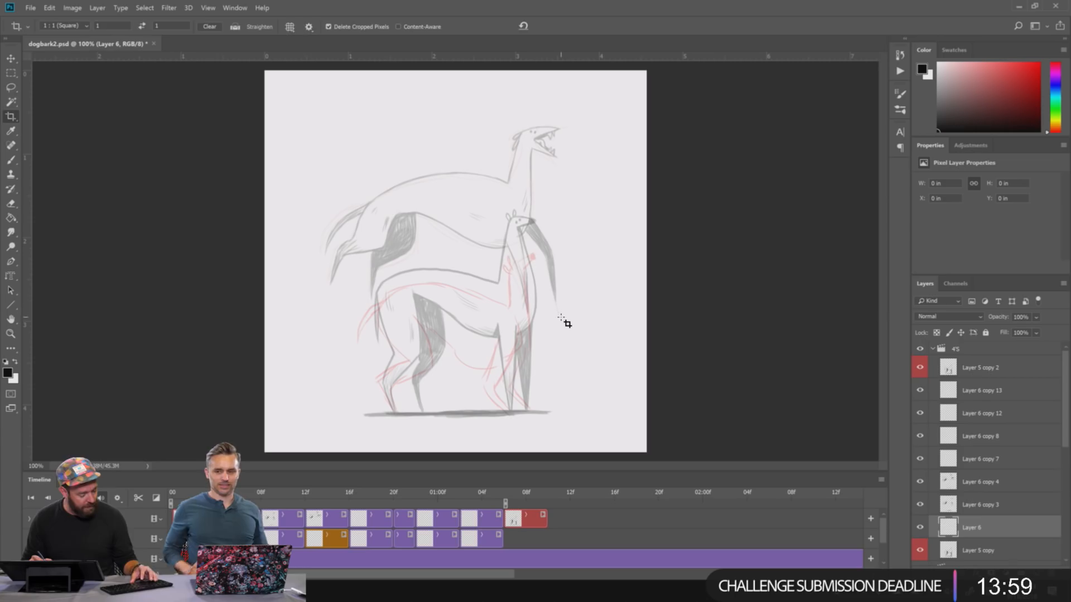
pyautogui.press('b')
pyautogui.hotkey('ctrl', '+')
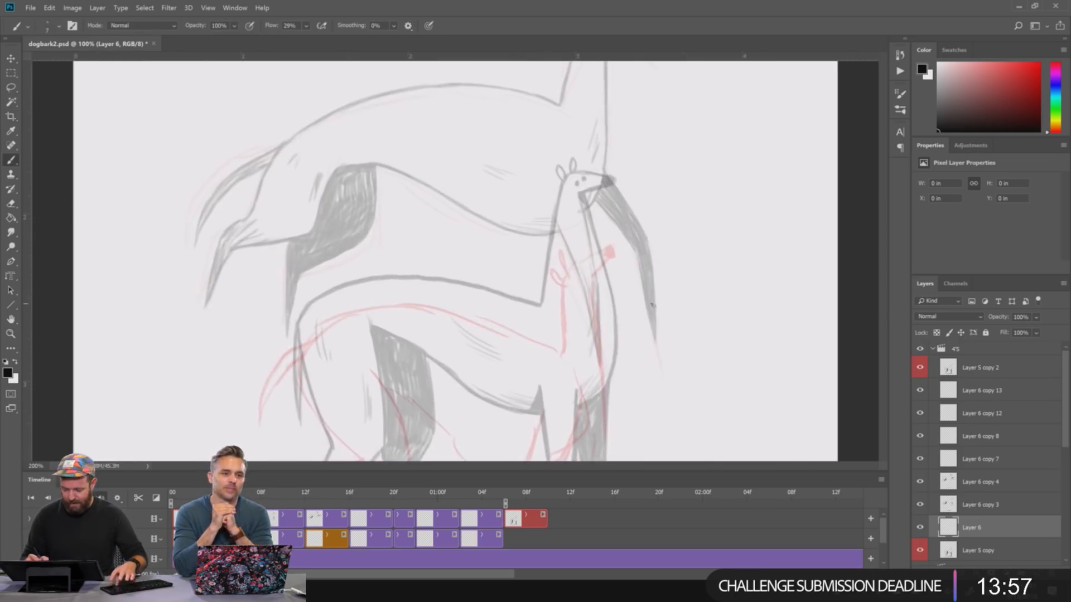
pyautogui.moveTo(697, 293); pyautogui.dragTo(671, 130)
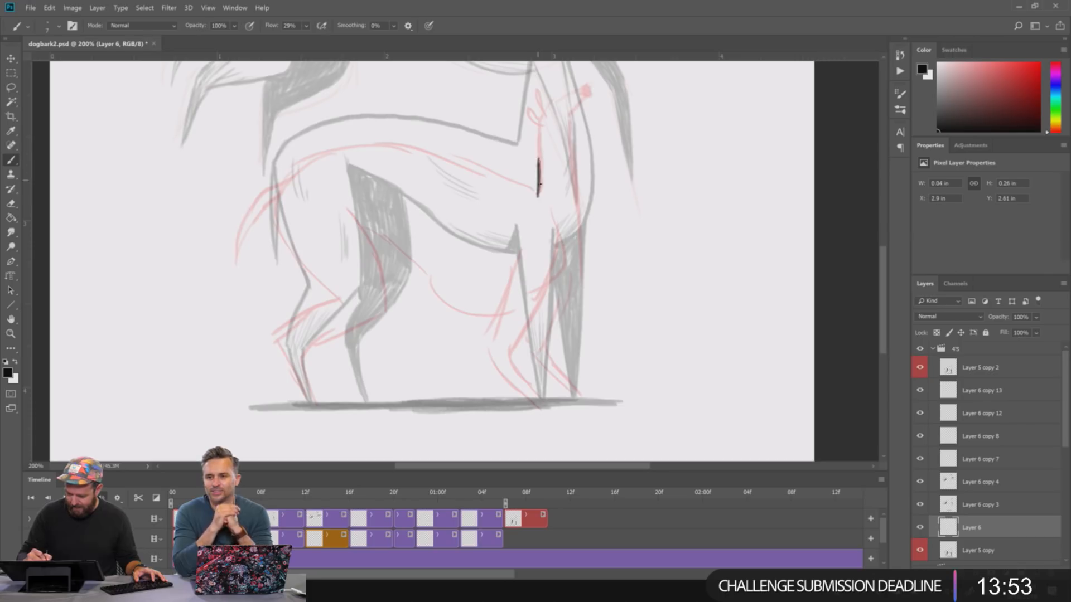
pyautogui.moveTo(539, 184); pyautogui.dragTo(540, 136)
pyautogui.moveTo(616, 196); pyautogui.dragTo(594, 280)
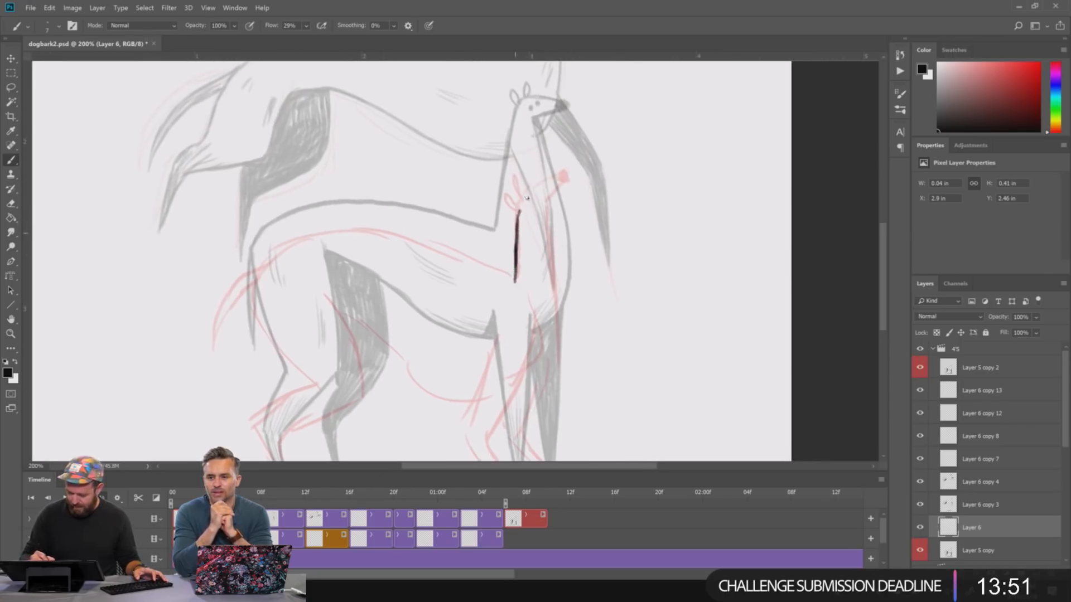
pyautogui.moveTo(518, 211)
pyautogui.mouseDown()
pyautogui.moveTo(530, 188)
pyautogui.moveTo(565, 173)
pyautogui.mouseUp()
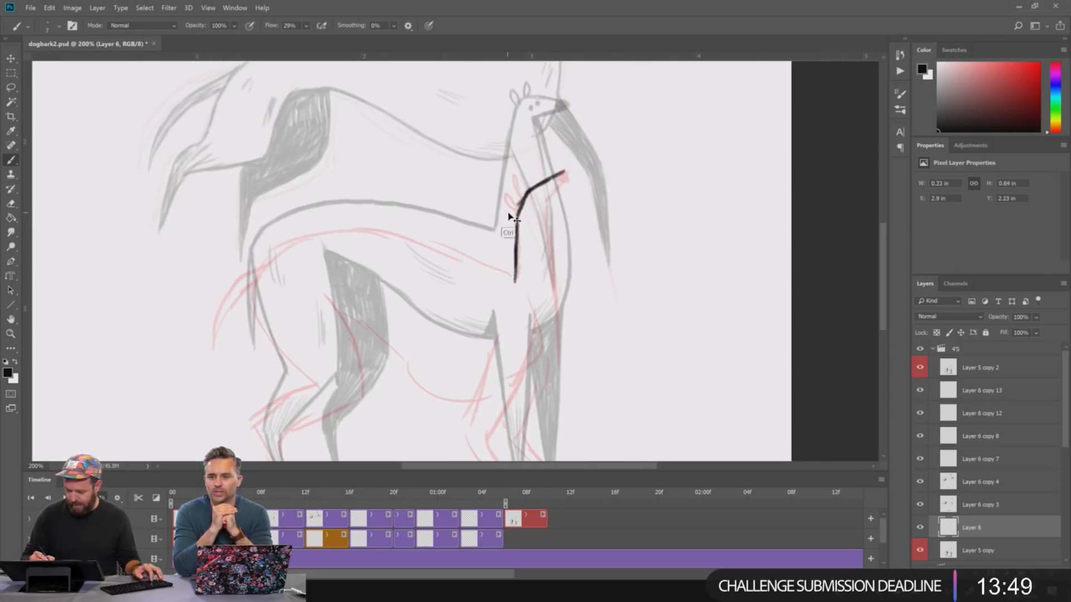
pyautogui.hotkey('ctrl', 'z')
pyautogui.hotkey('ctrl', 'z')
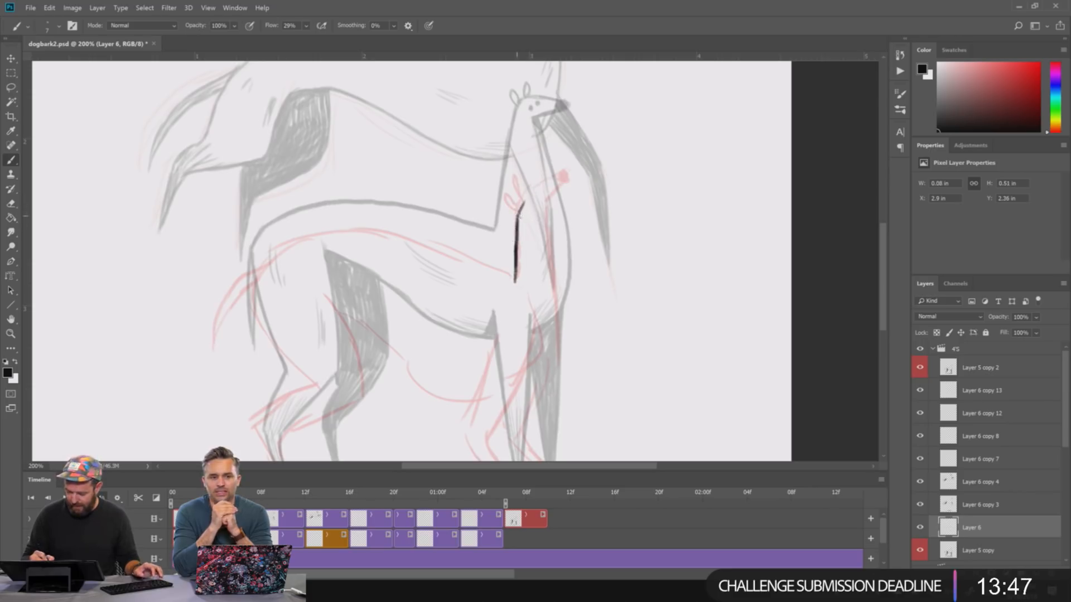
# - Ink the dog's head on Layer 6 over the red sketch, including the muzzle, black nose, two ears and two dot eyes
pyautogui.moveTo(517, 213); pyautogui.dragTo(550, 179)
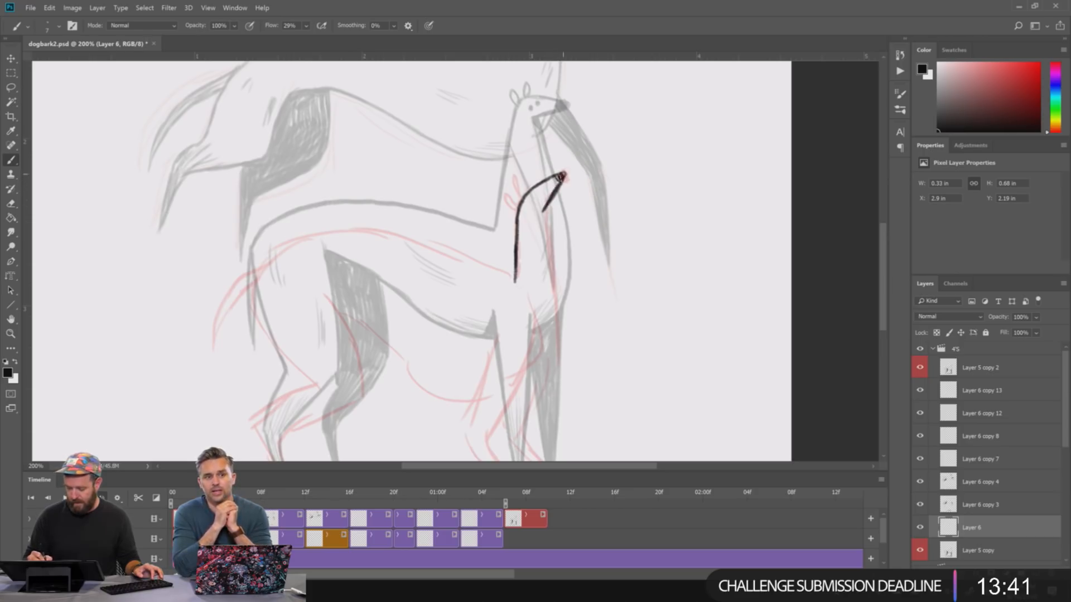
pyautogui.moveTo(518, 211)
pyautogui.mouseDown()
pyautogui.moveTo(510, 200)
pyautogui.moveTo(522, 196)
pyautogui.mouseUp()
pyautogui.moveTo(630, 225); pyautogui.dragTo(628, 157)
pyautogui.moveTo(548, 130); pyautogui.dragTo(544, 174)
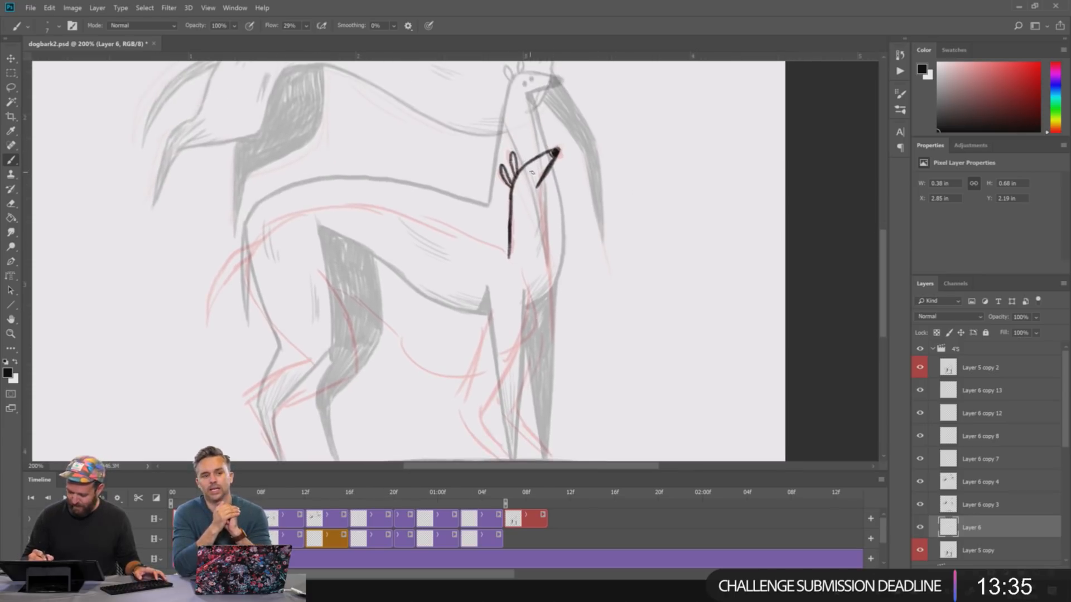
pyautogui.moveTo(645, 225); pyautogui.dragTo(653, 174)
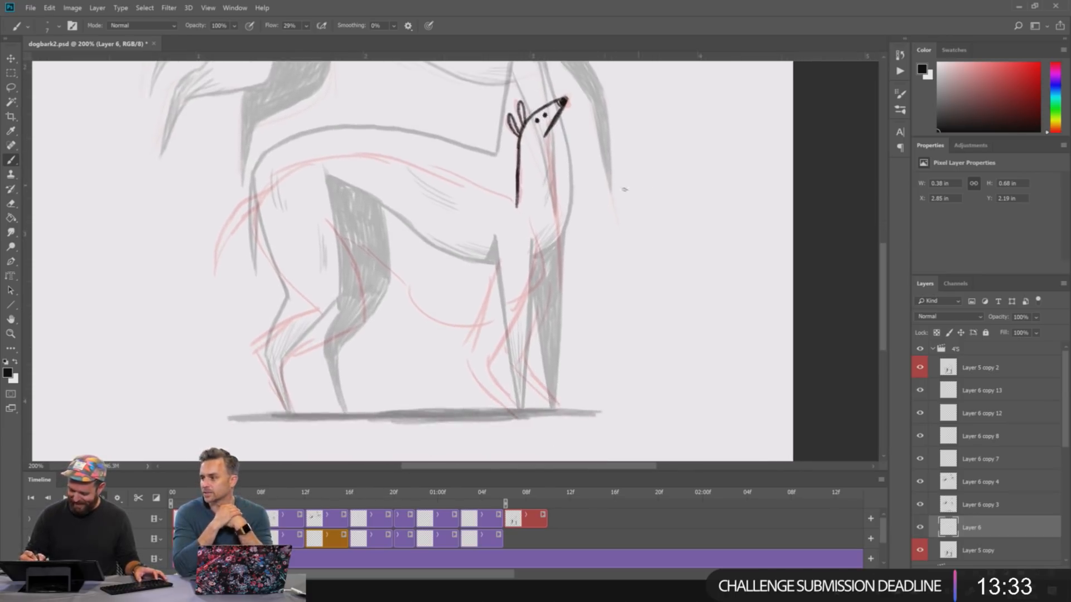
# - Ink the dog's back from the base of the neck over the rump and down the rear of the thigh
pyautogui.moveTo(555, 193); pyautogui.dragTo(580, 255)
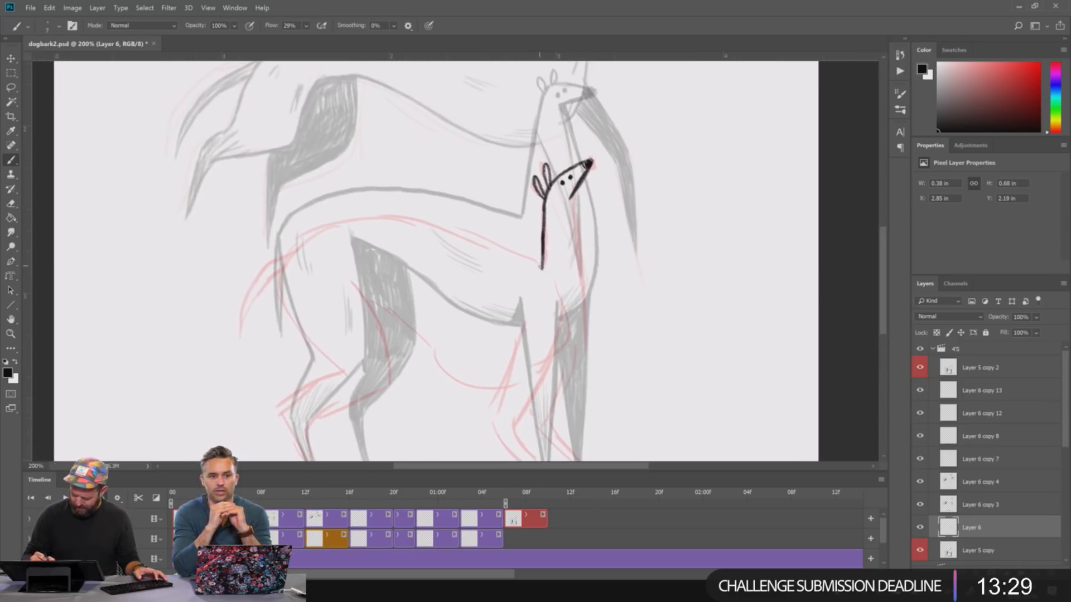
pyautogui.moveTo(402, 217); pyautogui.dragTo(527, 259)
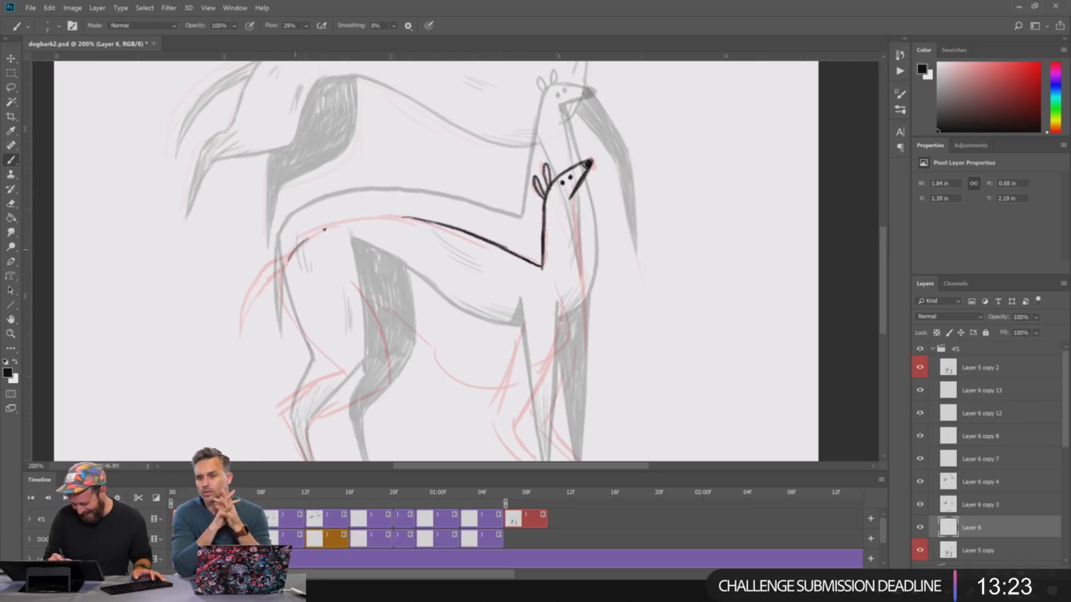
pyautogui.moveTo(324, 229); pyautogui.dragTo(435, 218)
pyautogui.moveTo(496, 250); pyautogui.dragTo(478, 211)
pyautogui.moveTo(275, 213)
pyautogui.mouseDown()
pyautogui.moveTo(272, 269)
pyautogui.moveTo(272, 260)
pyautogui.moveTo(323, 332)
pyautogui.mouseUp()
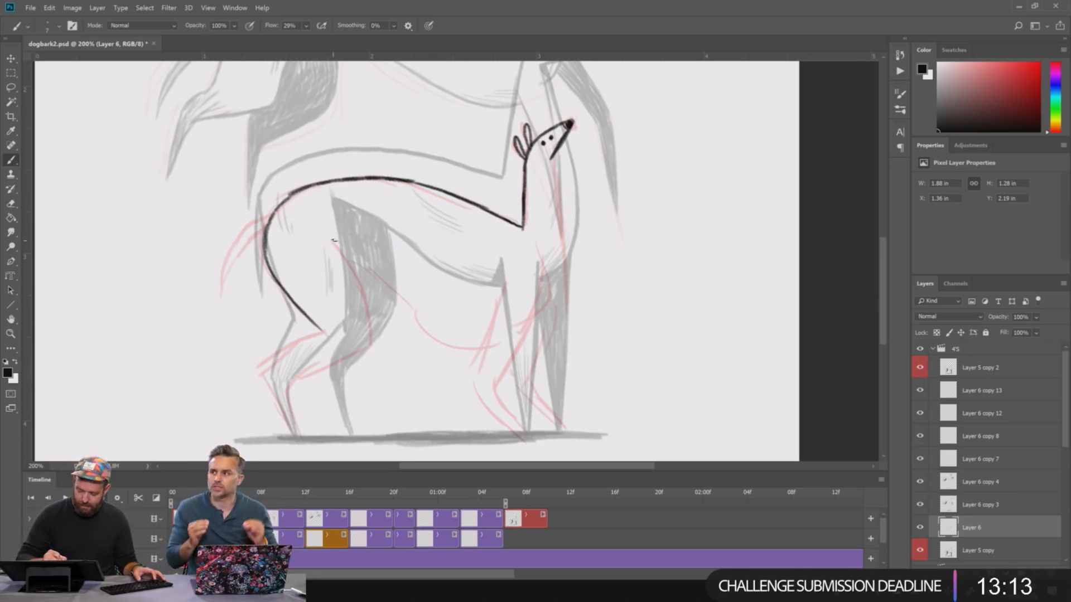
# - Ink the front edge of the near hind leg, from the thigh down through the hock to the foot on the ground line
pyautogui.moveTo(339, 242); pyautogui.dragTo(369, 334)
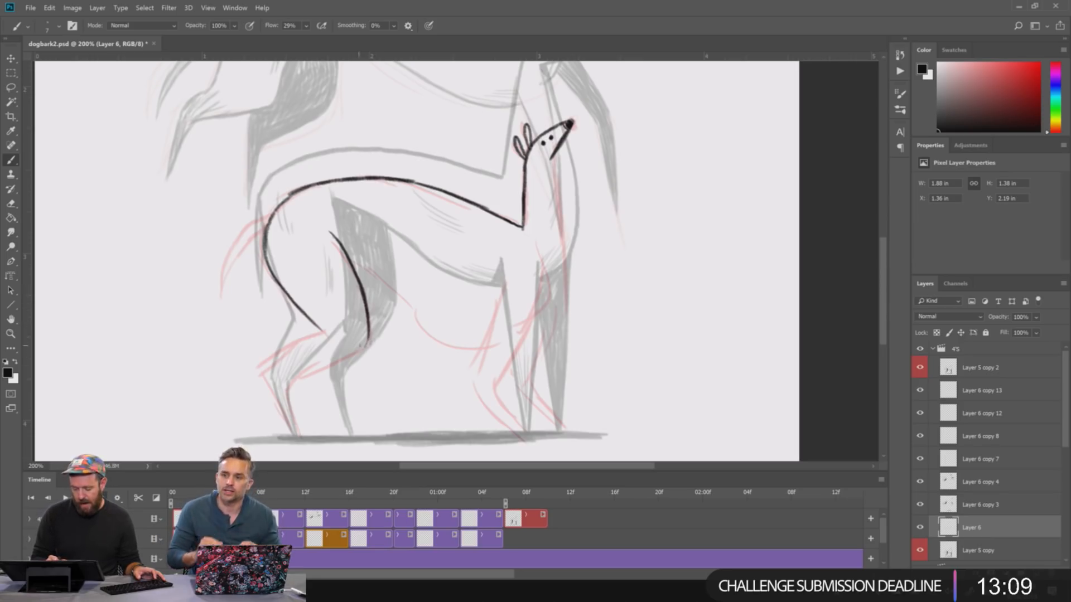
pyautogui.moveTo(297, 437); pyautogui.dragTo(282, 392)
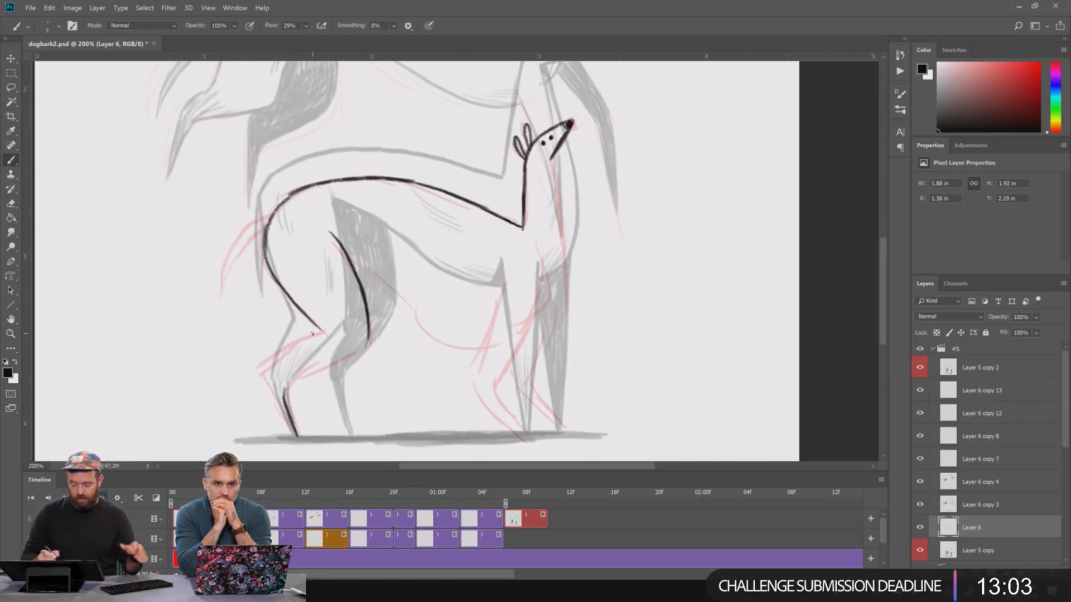
pyautogui.moveTo(283, 400)
pyautogui.mouseDown()
pyautogui.moveTo(294, 378)
pyautogui.moveTo(332, 363)
pyautogui.mouseUp()
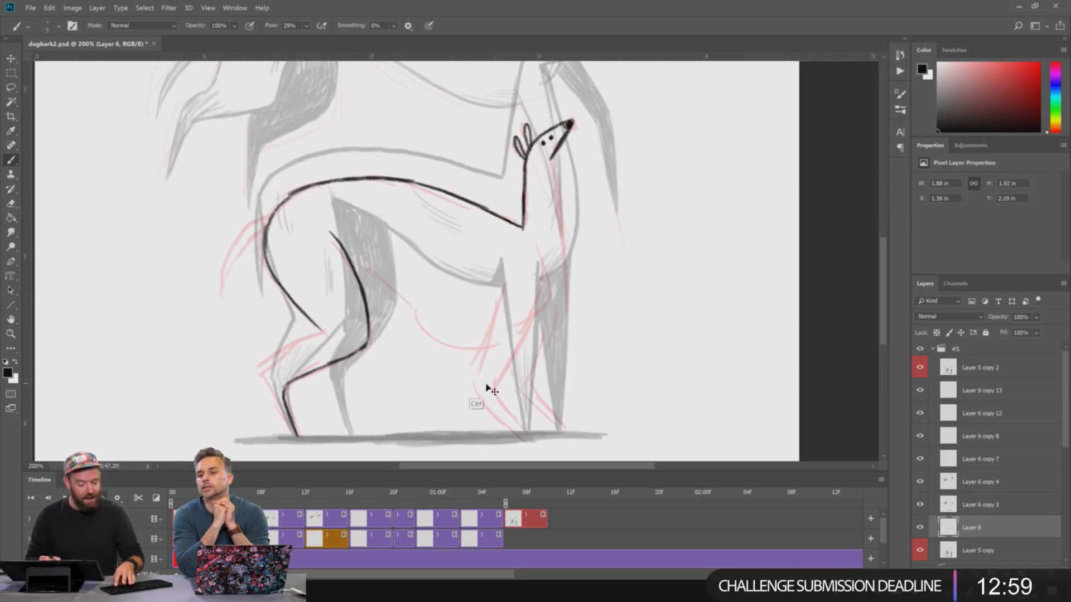
# - Ink the dog's curved tail from the rump down to its pointed tip, following the red sketch
pyautogui.scroll(-3, 490, 389)
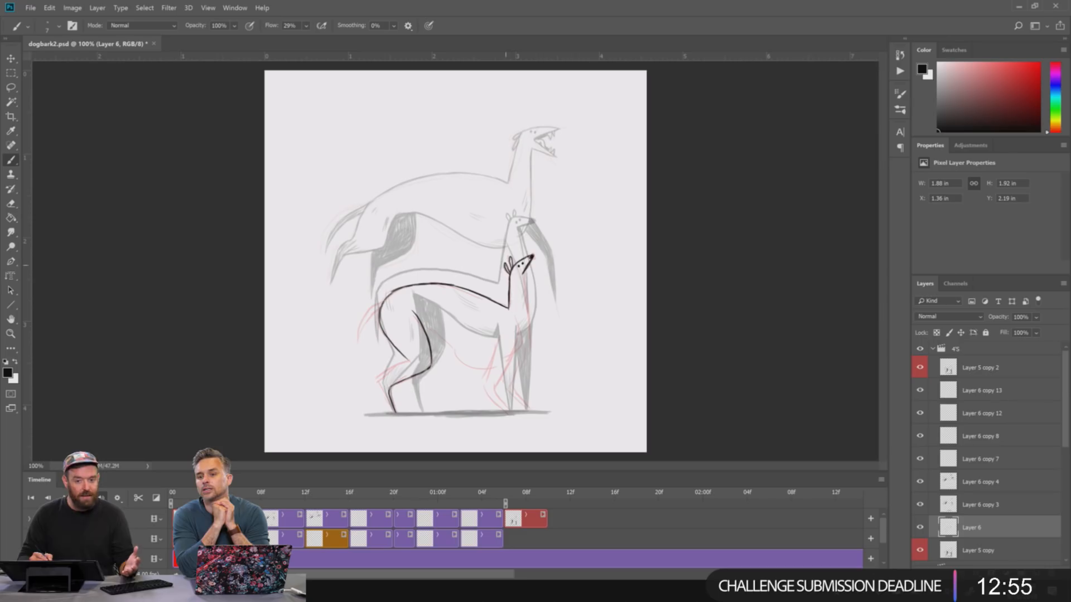
pyautogui.hotkey('ctrl', '+')
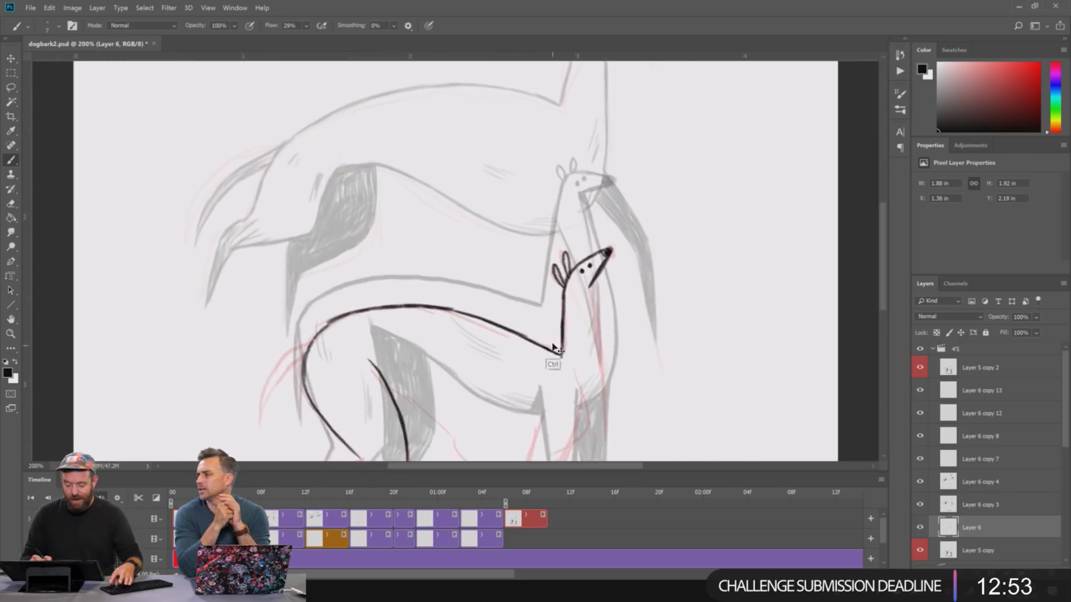
pyautogui.moveTo(555, 357); pyautogui.dragTo(584, 210)
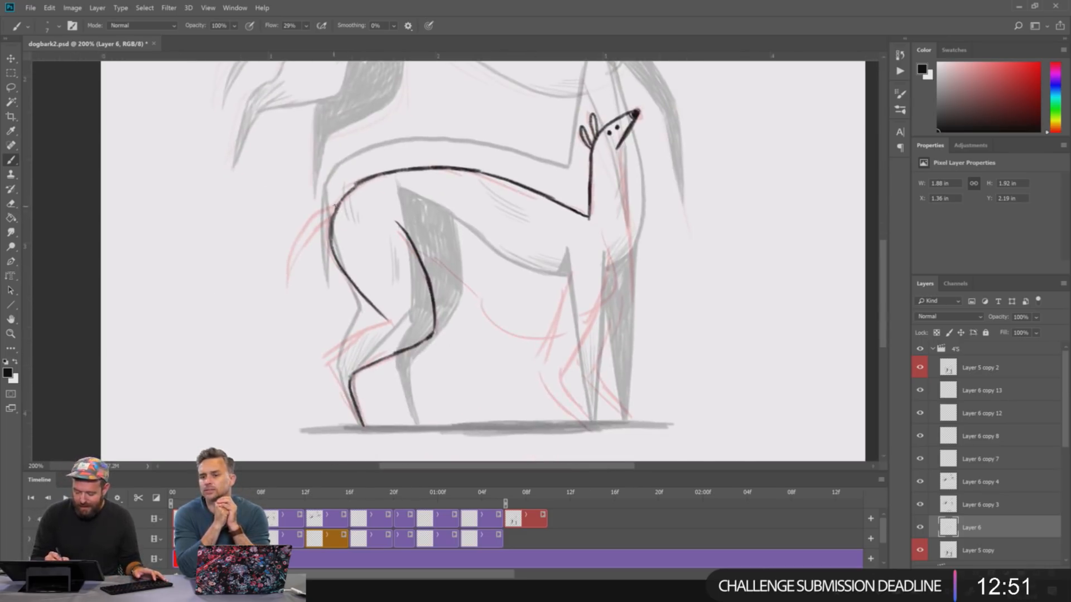
pyautogui.moveTo(336, 206)
pyautogui.mouseDown()
pyautogui.moveTo(301, 224)
pyautogui.moveTo(285, 264)
pyautogui.moveTo(290, 309)
pyautogui.moveTo(292, 270)
pyautogui.moveTo(333, 218)
pyautogui.mouseUp()
pyautogui.moveTo(288, 293); pyautogui.dragTo(291, 247)
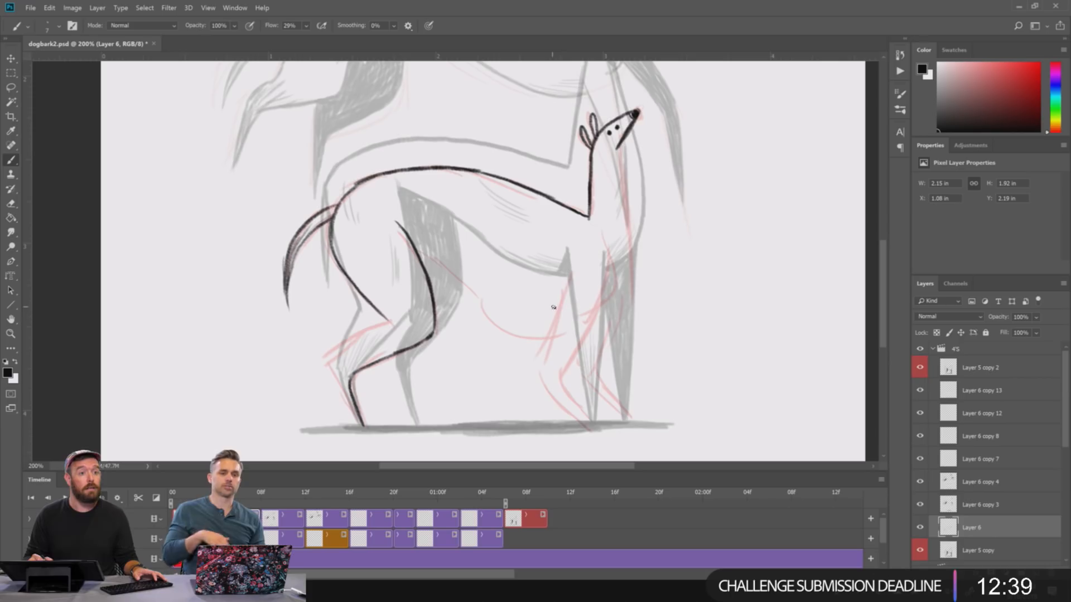
# - Ink the rear edge of the lower hind leg from the thigh line down to the foot
pyautogui.moveTo(556, 304); pyautogui.dragTo(560, 226)
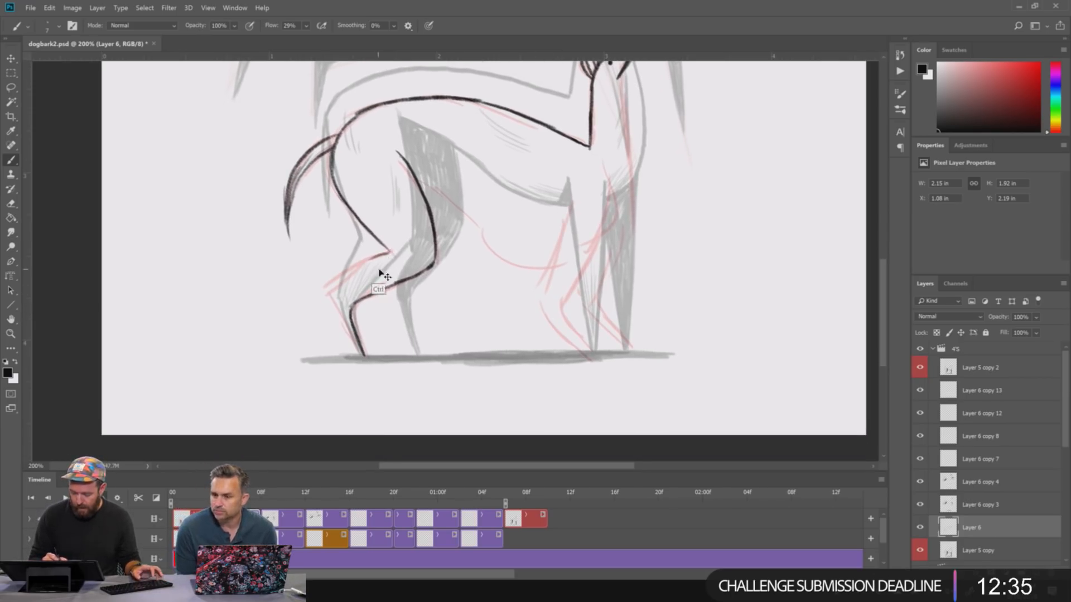
pyautogui.moveTo(388, 253)
pyautogui.mouseDown()
pyautogui.moveTo(336, 292)
pyautogui.moveTo(356, 344)
pyautogui.mouseUp()
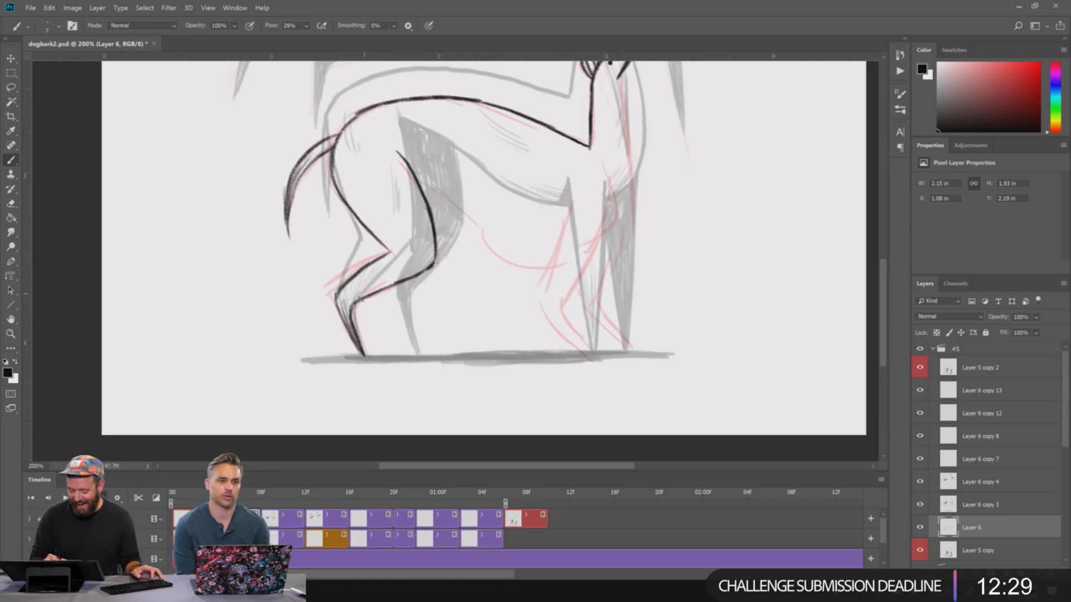
# - Add short hatching strokes to the near hind leg's lower section, thigh and rump
pyautogui.moveTo(346, 306)
pyautogui.mouseDown()
pyautogui.moveTo(377, 285)
pyautogui.moveTo(348, 305)
pyautogui.moveTo(395, 280)
pyautogui.mouseUp()
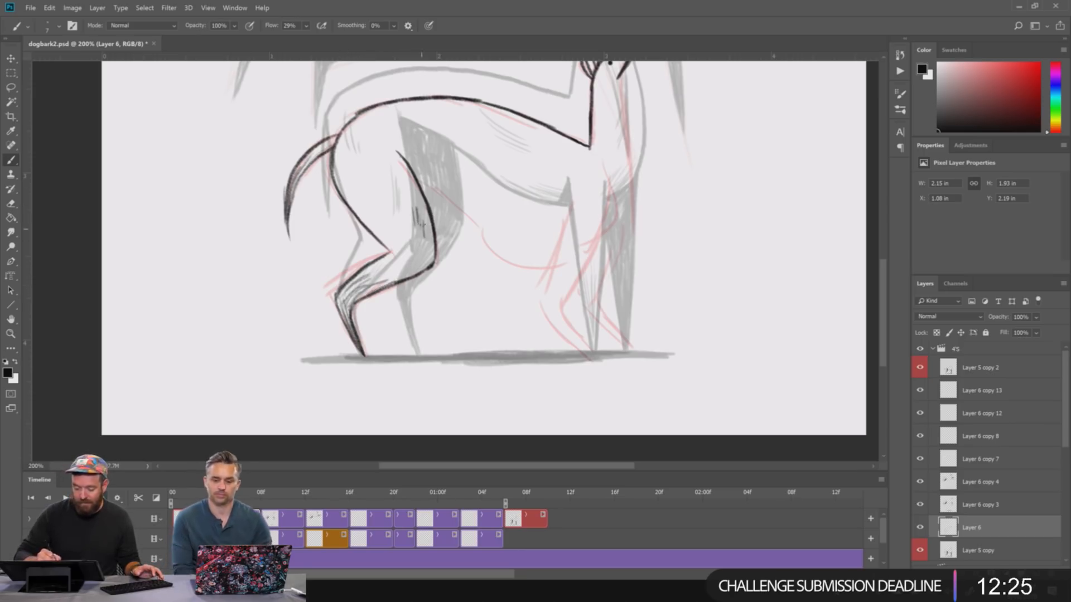
pyautogui.moveTo(364, 162); pyautogui.dragTo(355, 182)
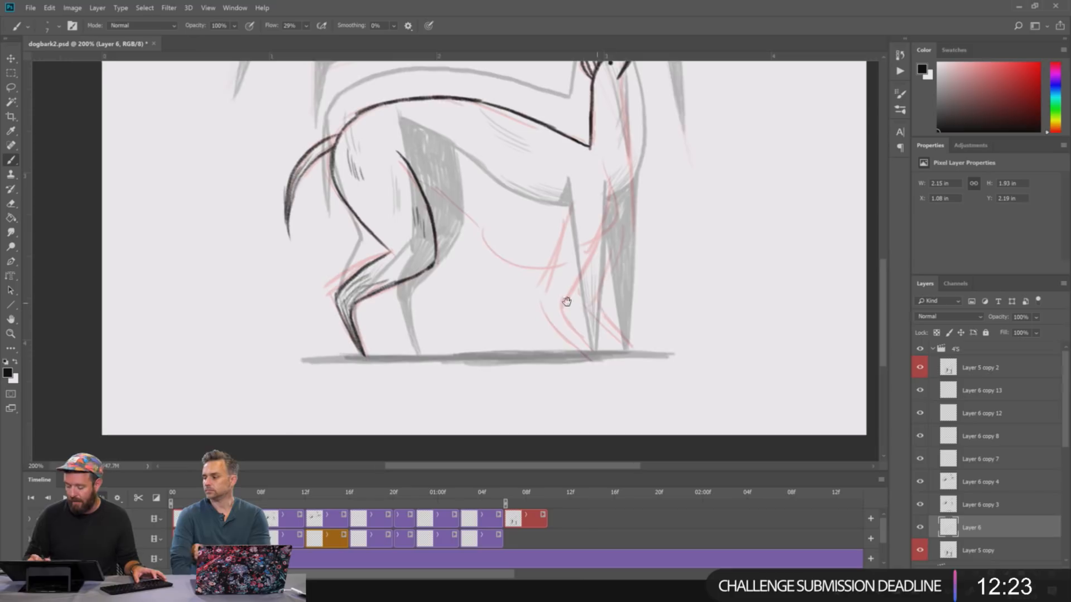
# - Ink the throat and chest curve from the jaw downward, and the belly line from the front leg back to the hind thigh
pyautogui.moveTo(627, 264); pyautogui.dragTo(593, 272)
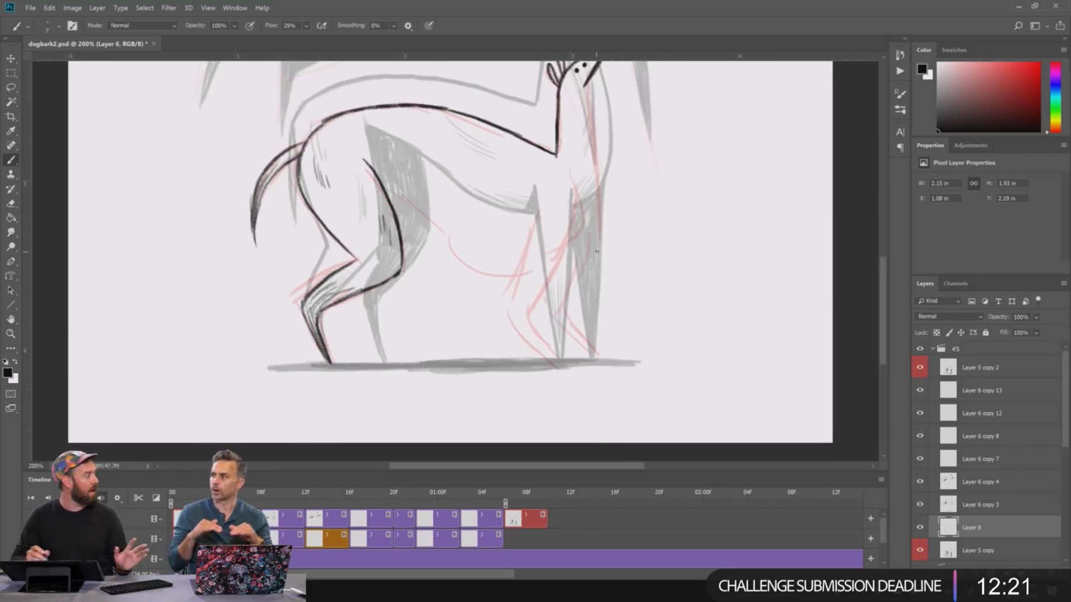
pyautogui.moveTo(643, 308); pyautogui.dragTo(634, 349)
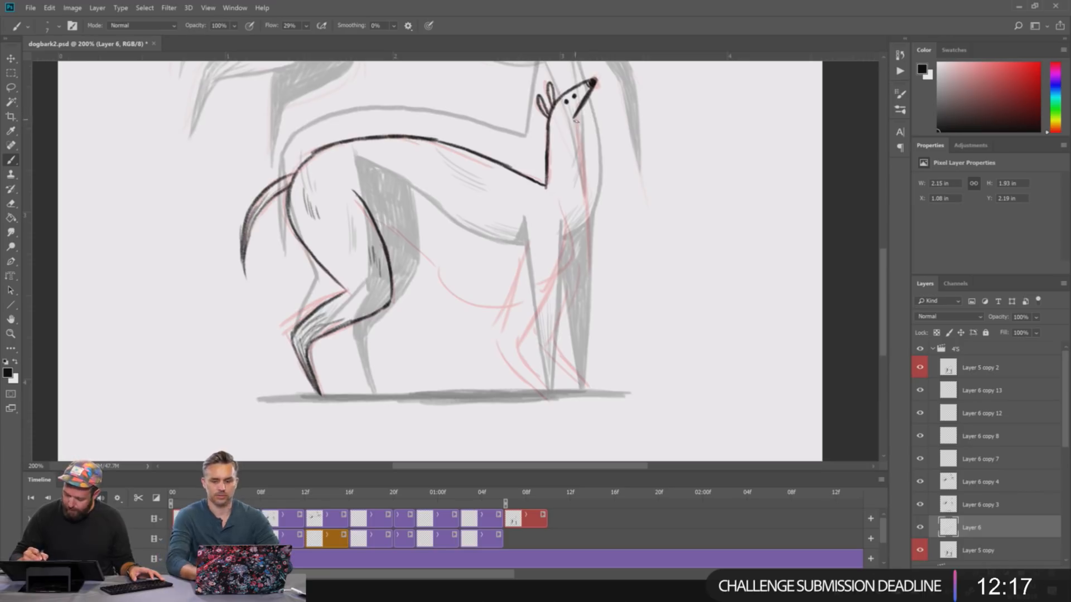
pyautogui.moveTo(575, 118)
pyautogui.mouseDown()
pyautogui.moveTo(591, 241)
pyautogui.moveTo(585, 191)
pyautogui.moveTo(578, 266)
pyautogui.moveTo(585, 258)
pyautogui.moveTo(546, 300)
pyautogui.mouseUp()
pyautogui.moveTo(468, 265); pyautogui.dragTo(511, 304)
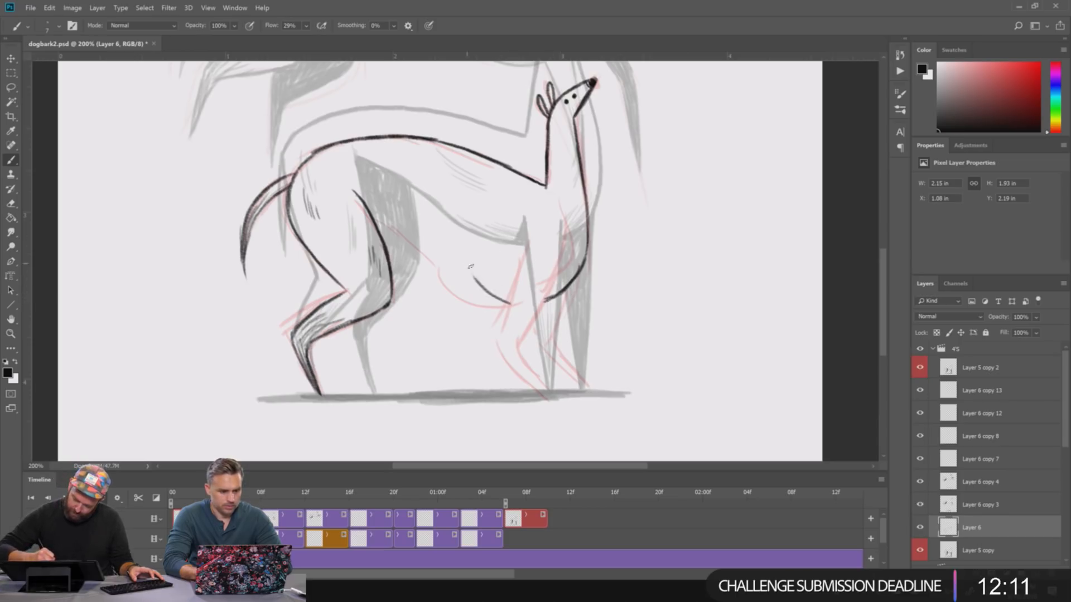
pyautogui.moveTo(453, 245); pyautogui.dragTo(476, 279)
pyautogui.hotkey('ctrl', 'z')
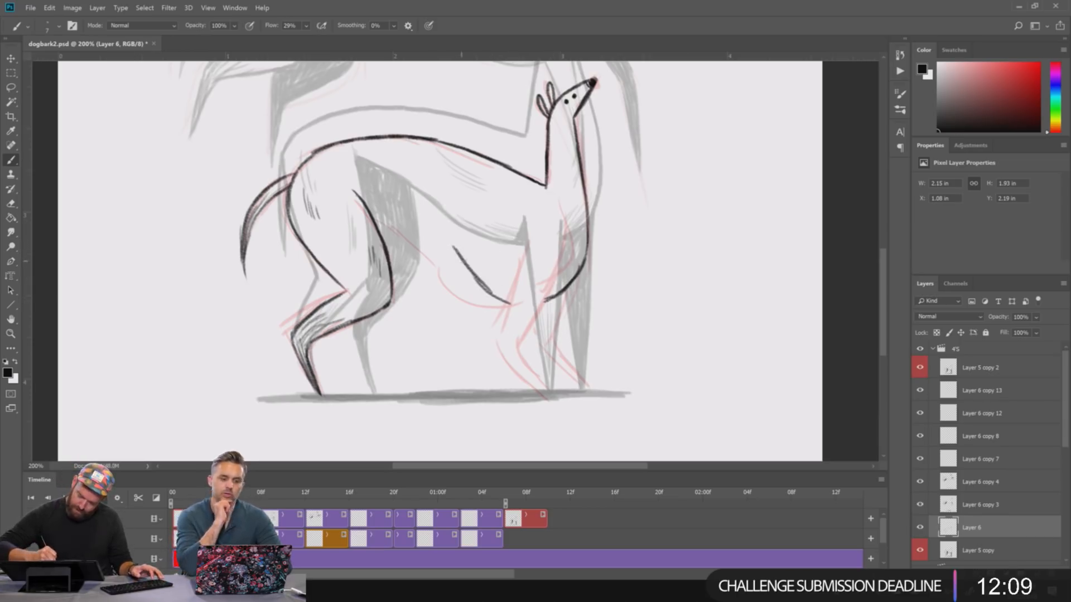
pyautogui.moveTo(451, 241); pyautogui.dragTo(370, 202)
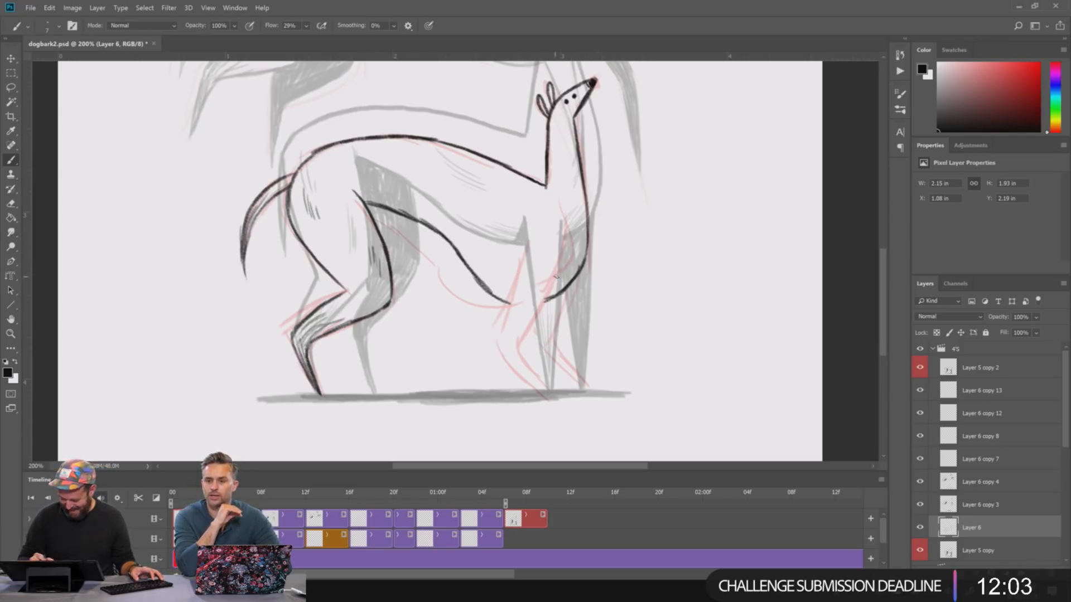
# - Ink both edges of the near front leg down to the foot and hatch shading along the belly and chest
pyautogui.moveTo(553, 284)
pyautogui.mouseDown()
pyautogui.moveTo(522, 346)
pyautogui.moveTo(551, 392)
pyautogui.mouseUp()
pyautogui.moveTo(516, 356); pyautogui.dragTo(550, 391)
pyautogui.moveTo(509, 348)
pyautogui.mouseDown()
pyautogui.moveTo(504, 318)
pyautogui.moveTo(518, 280)
pyautogui.moveTo(508, 301)
pyautogui.moveTo(504, 291)
pyautogui.mouseUp()
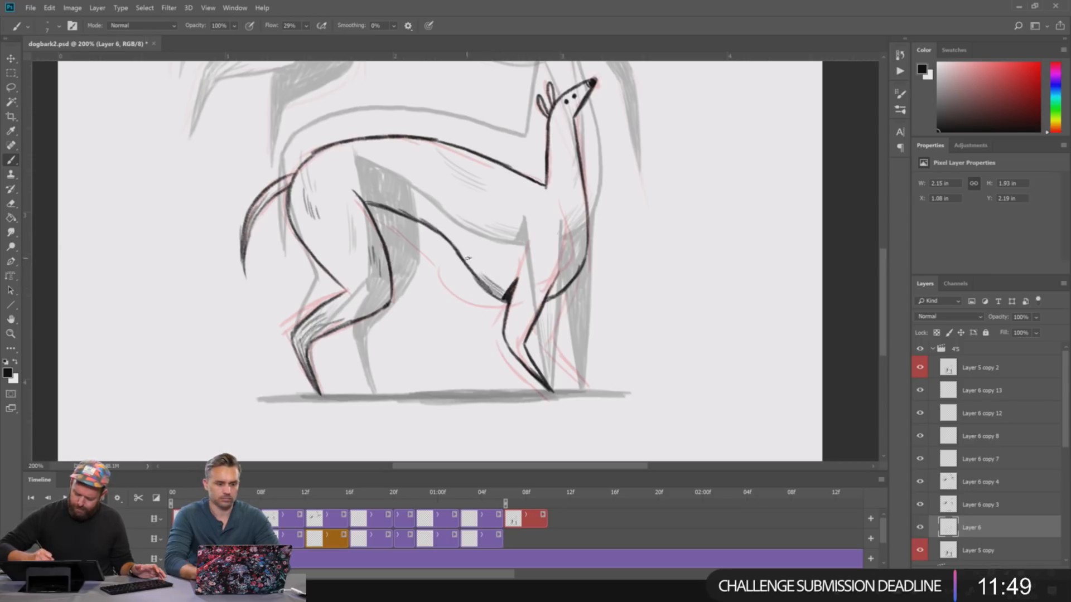
pyautogui.moveTo(468, 258); pyautogui.dragTo(493, 281)
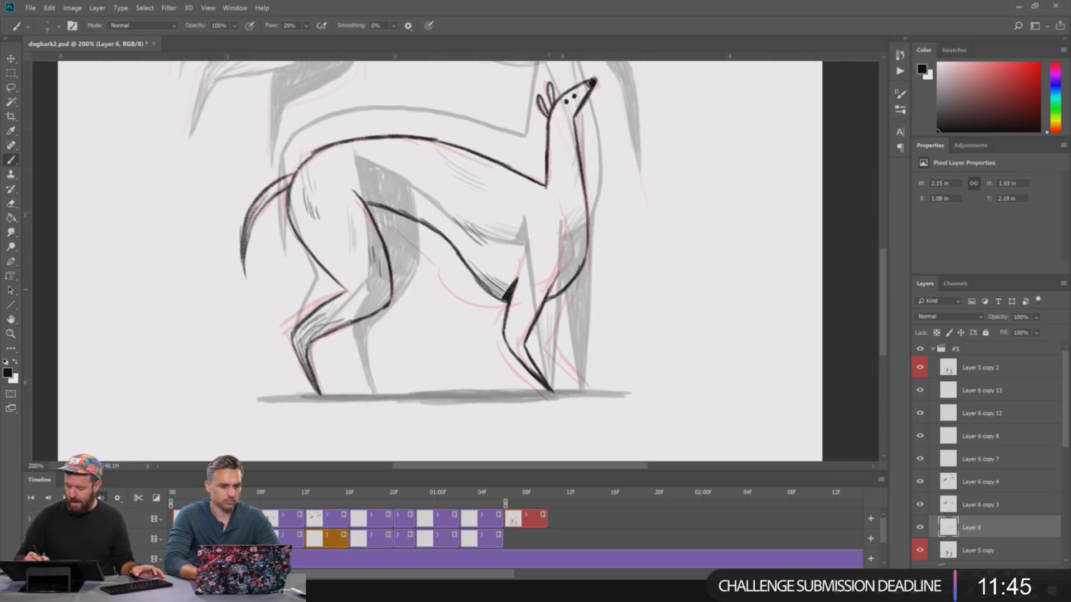
pyautogui.moveTo(554, 291); pyautogui.dragTo(551, 287)
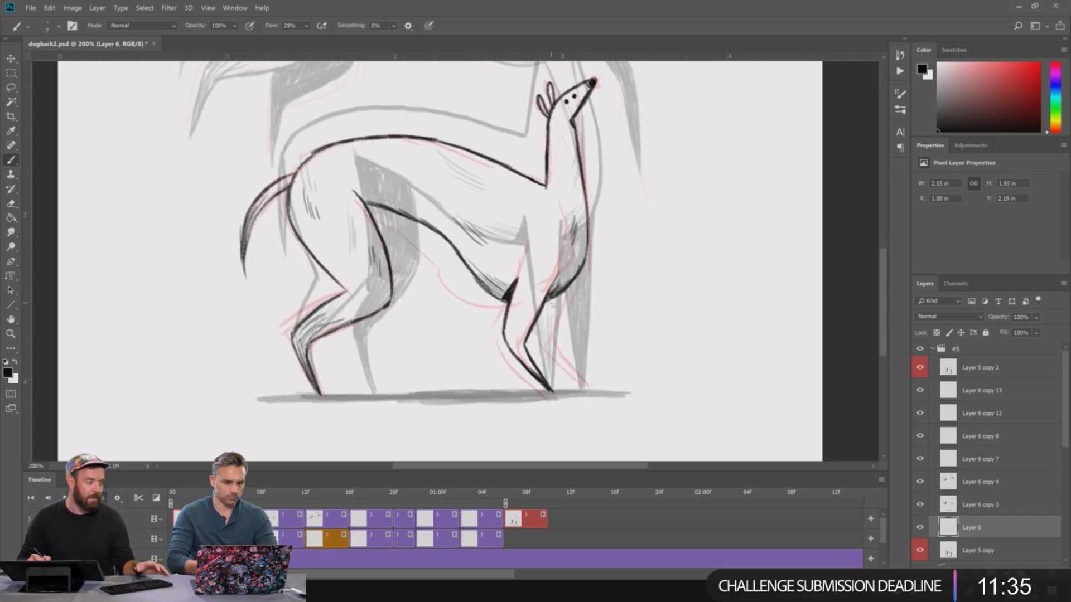
# - Ink the far hind leg from the belly line down to the foot and hatch its lower section and knee dark
pyautogui.moveTo(641, 289); pyautogui.dragTo(641, 262)
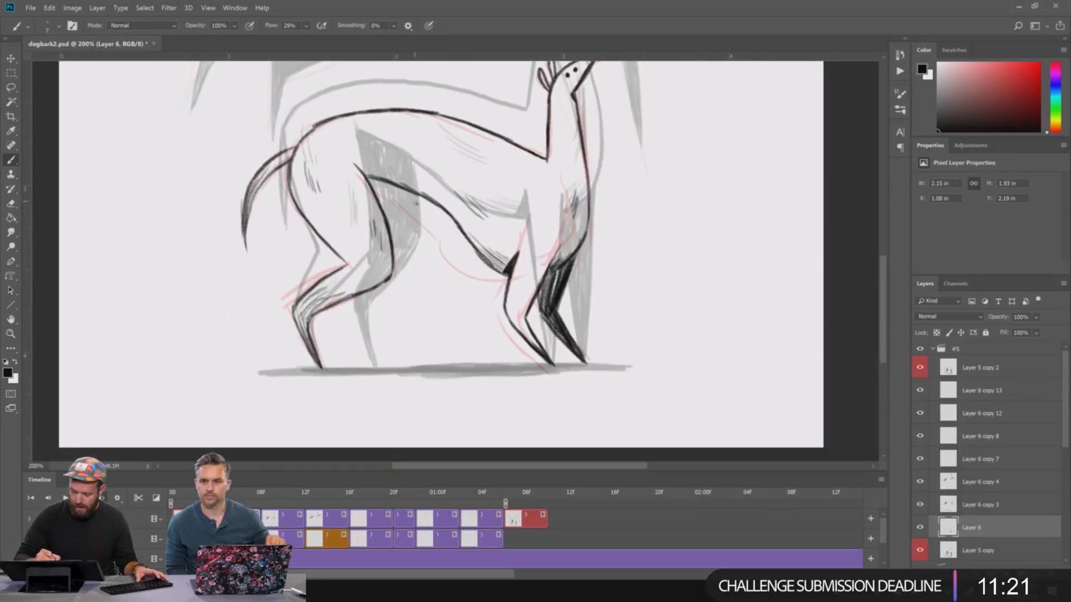
pyautogui.moveTo(410, 190)
pyautogui.mouseDown()
pyautogui.moveTo(429, 267)
pyautogui.moveTo(366, 317)
pyautogui.moveTo(377, 371)
pyautogui.moveTo(350, 312)
pyautogui.moveTo(366, 348)
pyautogui.mouseUp()
pyautogui.moveTo(376, 297); pyautogui.dragTo(358, 318)
pyautogui.moveTo(384, 297); pyautogui.dragTo(363, 317)
pyautogui.moveTo(407, 280); pyautogui.dragTo(364, 308)
pyautogui.moveTo(399, 279); pyautogui.dragTo(363, 301)
pyautogui.moveTo(380, 289)
pyautogui.mouseDown()
pyautogui.moveTo(415, 277)
pyautogui.moveTo(421, 237)
pyautogui.mouseUp()
pyautogui.moveTo(423, 277)
pyautogui.mouseDown()
pyautogui.moveTo(416, 244)
pyautogui.moveTo(405, 246)
pyautogui.mouseUp()
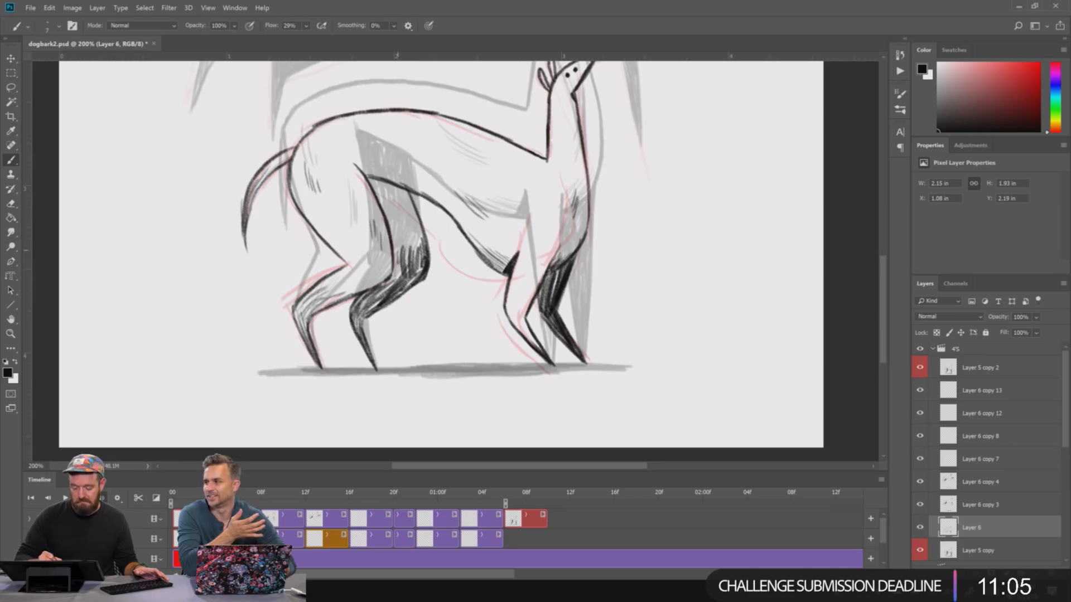
# - Fill the far hind leg's thigh with dense black hatching from the knee up to the belly line
pyautogui.moveTo(401, 284); pyautogui.dragTo(393, 264)
pyautogui.moveTo(397, 286); pyautogui.dragTo(392, 224)
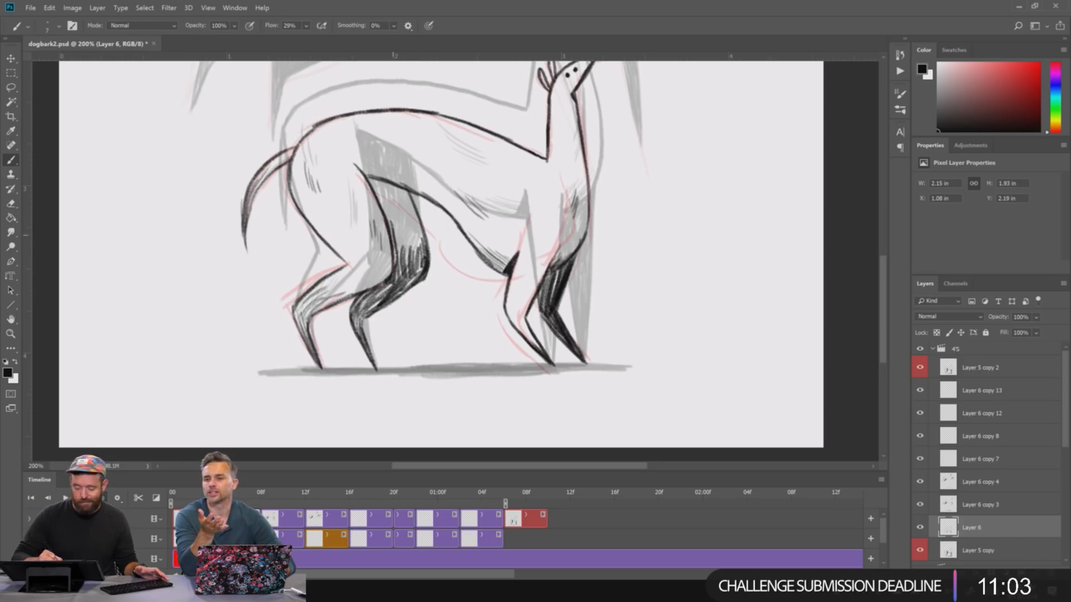
pyautogui.moveTo(397, 263); pyautogui.dragTo(391, 220)
pyautogui.moveTo(402, 262)
pyautogui.mouseDown()
pyautogui.moveTo(394, 222)
pyautogui.moveTo(403, 229)
pyautogui.mouseUp()
pyautogui.moveTo(418, 255); pyautogui.dragTo(410, 219)
pyautogui.moveTo(426, 249); pyautogui.dragTo(401, 189)
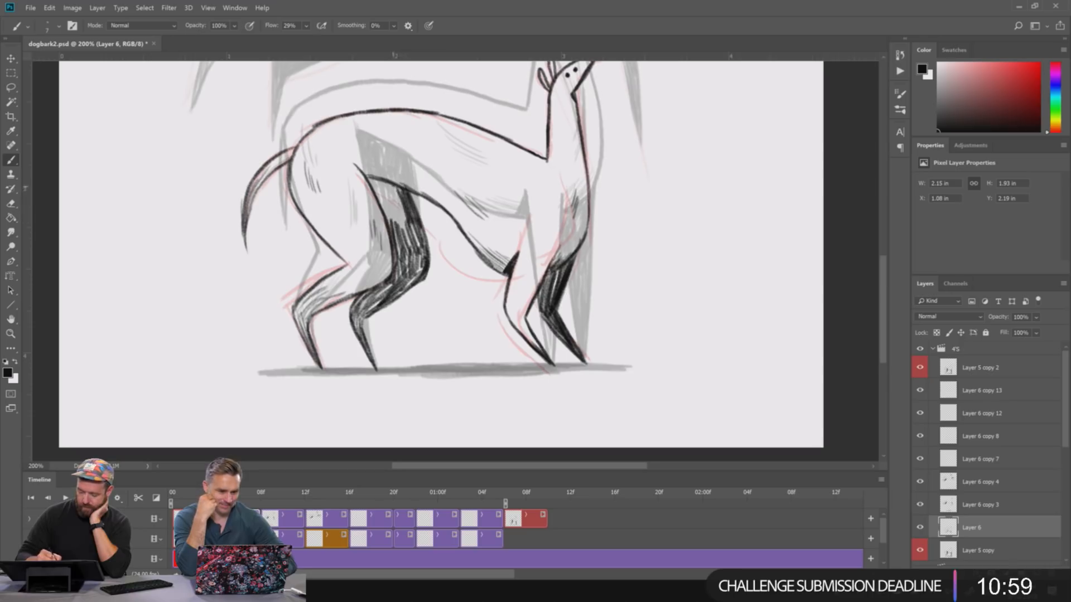
pyautogui.moveTo(409, 230); pyautogui.dragTo(396, 188)
pyautogui.moveTo(405, 232)
pyautogui.mouseDown()
pyautogui.moveTo(392, 191)
pyautogui.moveTo(403, 226)
pyautogui.mouseUp()
pyautogui.moveTo(403, 234); pyautogui.dragTo(384, 189)
pyautogui.moveTo(392, 218); pyautogui.dragTo(377, 180)
pyautogui.moveTo(397, 188); pyautogui.dragTo(369, 180)
pyautogui.moveTo(385, 206)
pyautogui.mouseDown()
pyautogui.moveTo(378, 196)
pyautogui.moveTo(396, 188)
pyautogui.mouseUp()
pyautogui.moveTo(404, 236)
pyautogui.mouseDown()
pyautogui.moveTo(387, 192)
pyautogui.moveTo(407, 212)
pyautogui.mouseUp()
pyautogui.moveTo(424, 279); pyautogui.dragTo(413, 259)
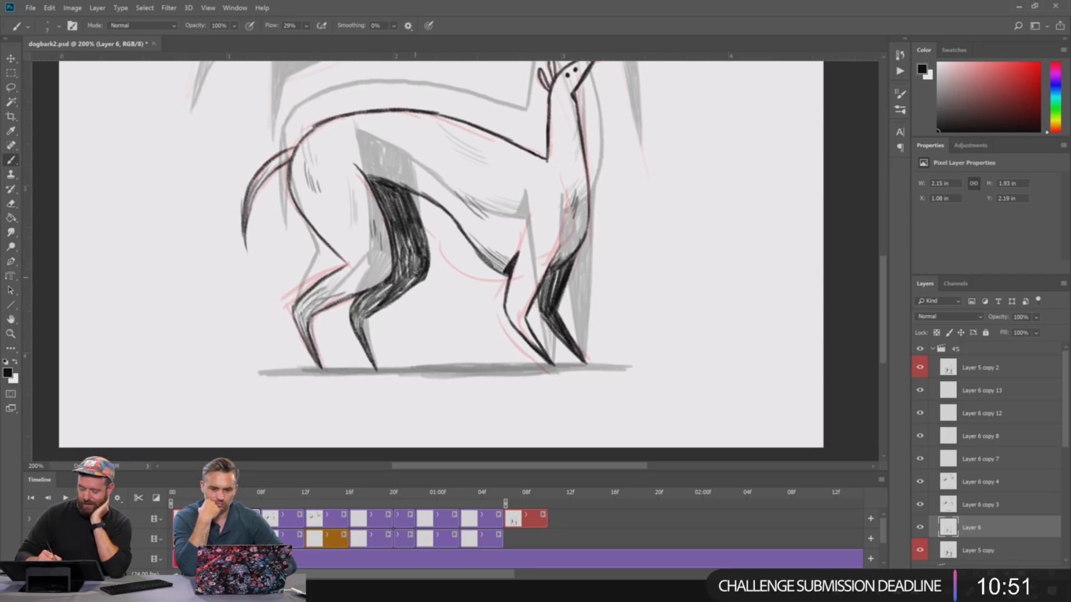
# - Ink a thick ground line beneath the feet, extending past the dog at both ends
pyautogui.moveTo(674, 326)
pyautogui.mouseDown()
pyautogui.moveTo(703, 288)
pyautogui.moveTo(668, 348)
pyautogui.mouseUp()
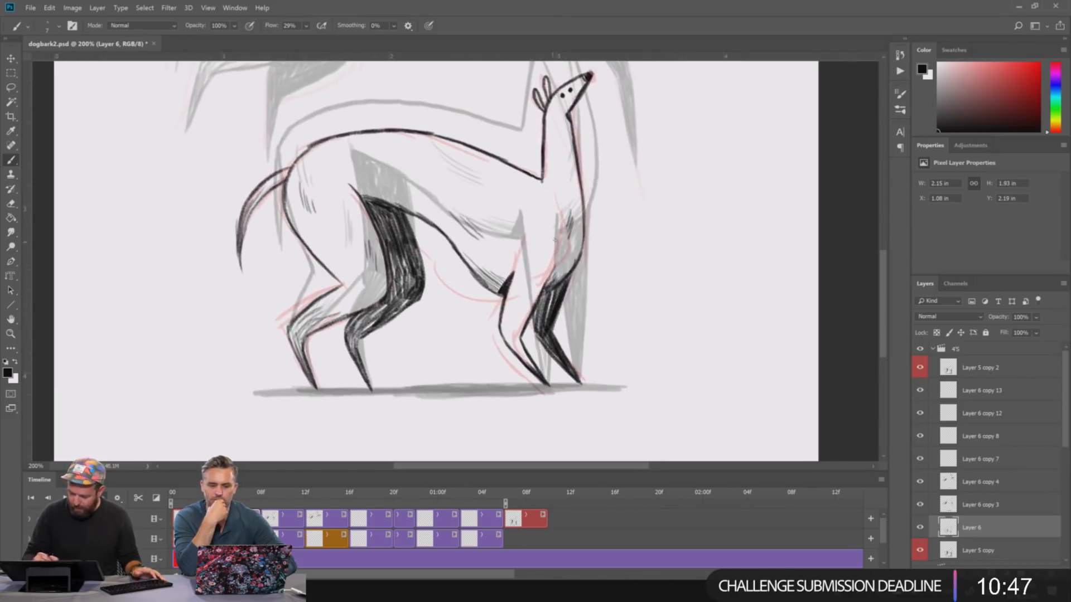
pyautogui.moveTo(640, 282); pyautogui.dragTo(636, 270)
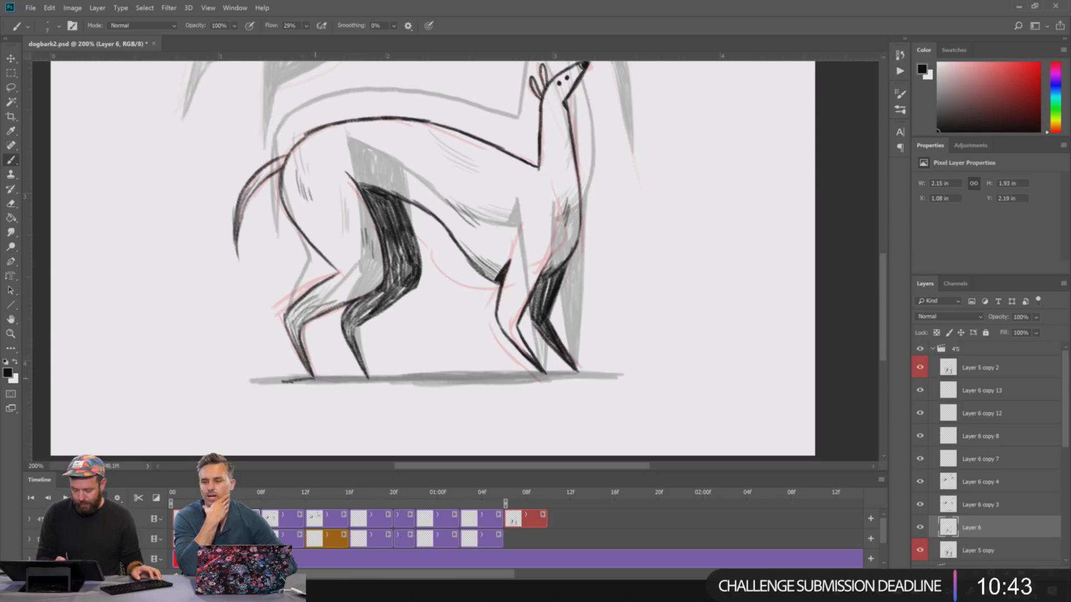
pyautogui.moveTo(315, 379); pyautogui.dragTo(197, 385)
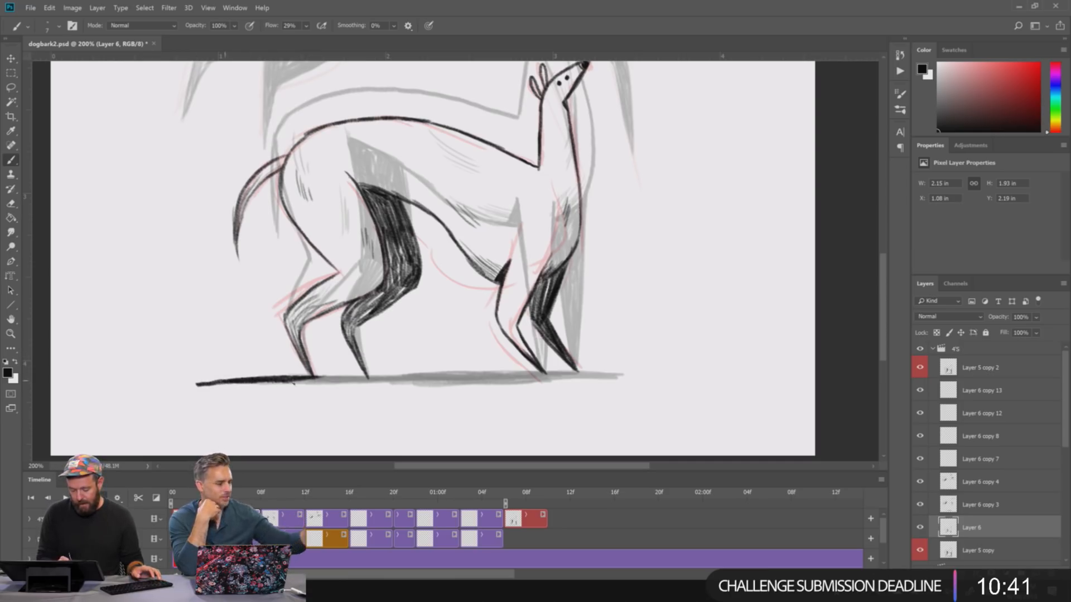
pyautogui.moveTo(316, 380); pyautogui.dragTo(660, 378)
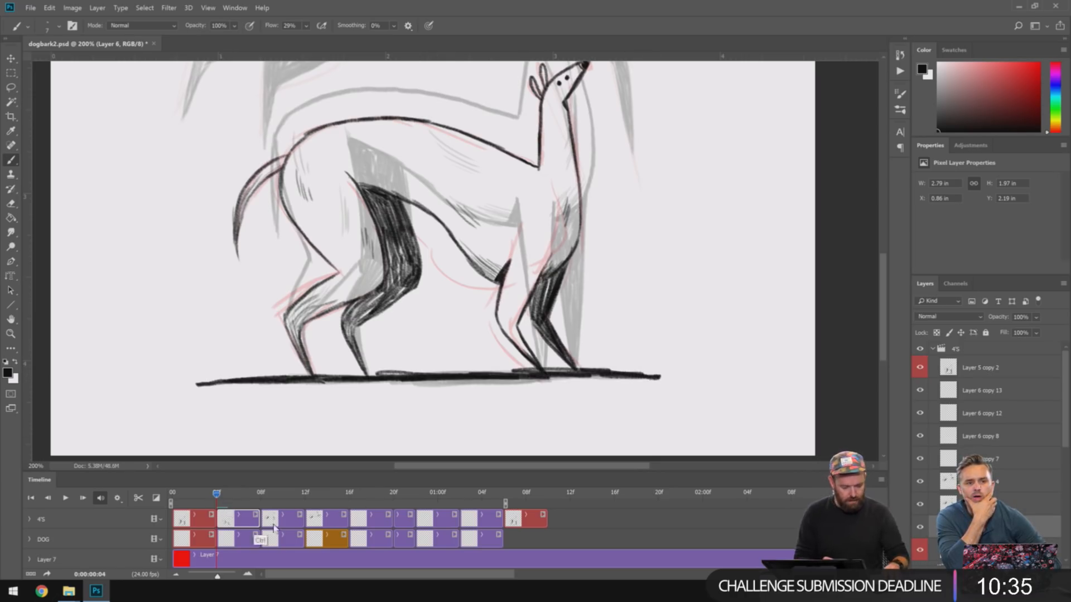
# - Play back the animation with the whole canvas in view to check the inked frames, then stop playback
pyautogui.hotkey('ctrl', '1')
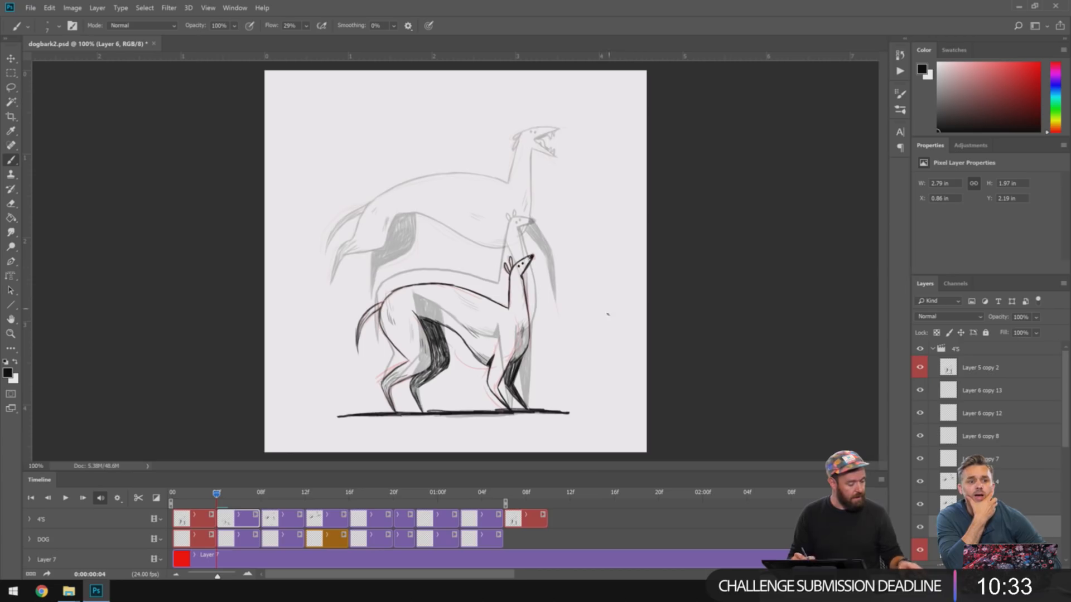
pyautogui.press('space')
pyautogui.hotkey('ctrl', '-')
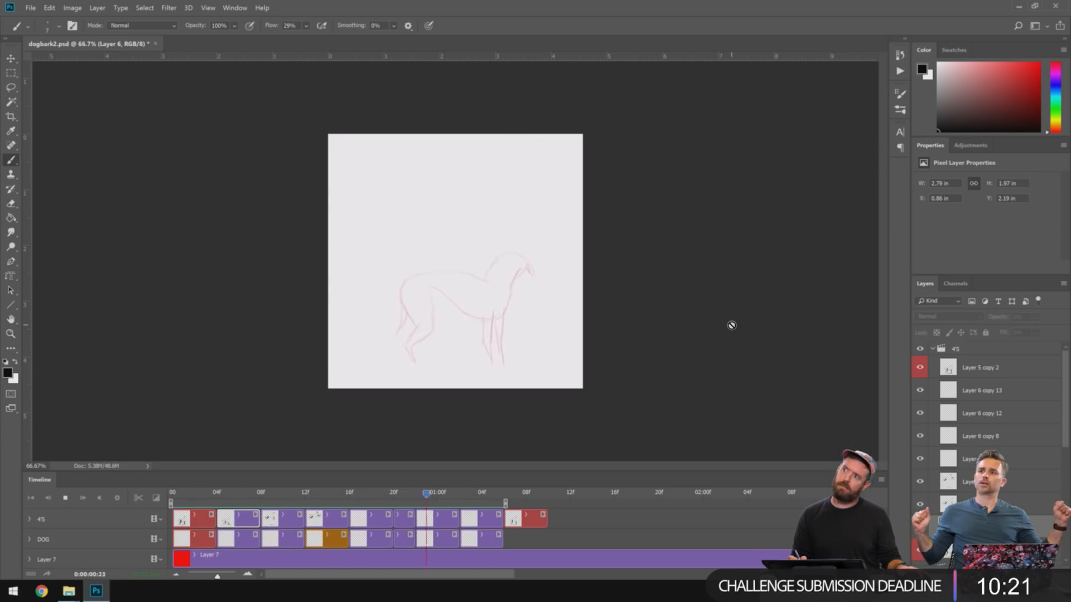
pyautogui.press('space')
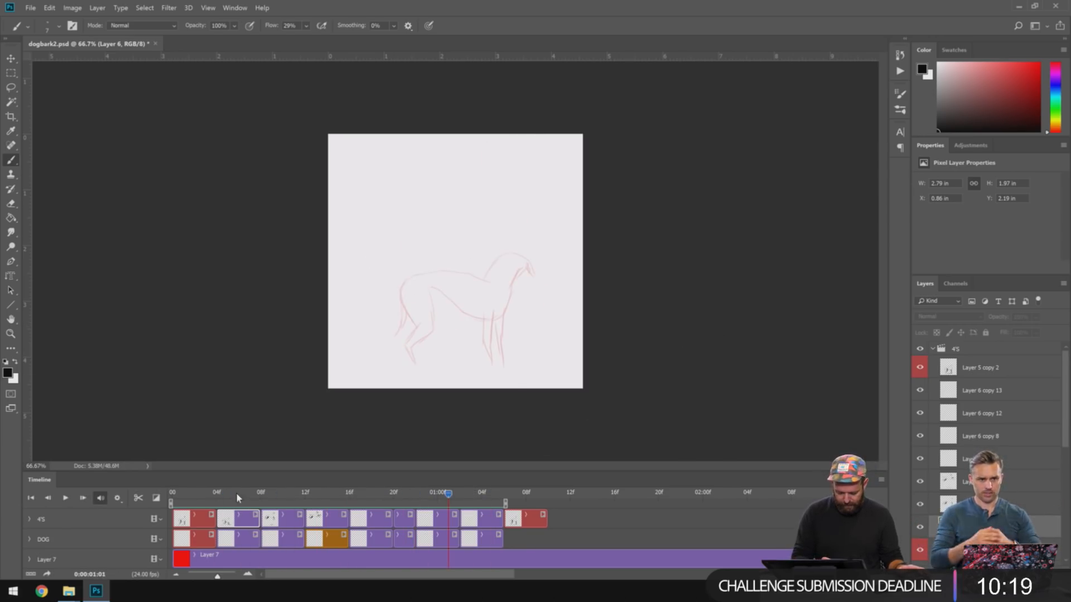
# - Move the playhead to frame 16 and make its empty 4'S clip, Layer 6 copy 7, active
pyautogui.click(237, 493)
pyautogui.click(315, 494)
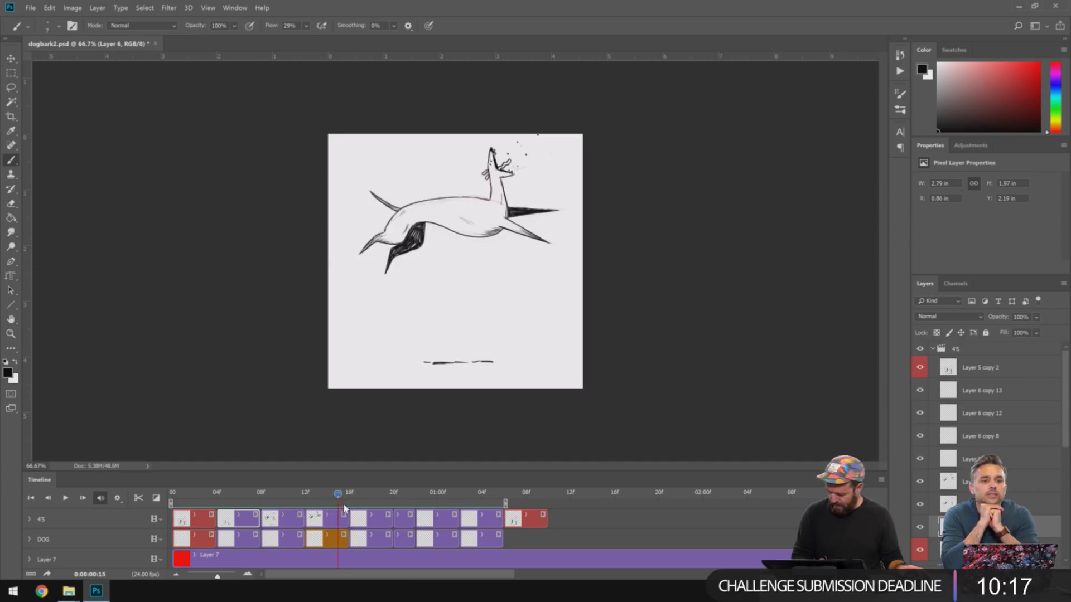
pyautogui.moveTo(344, 508); pyautogui.dragTo(353, 511)
pyautogui.click(362, 522)
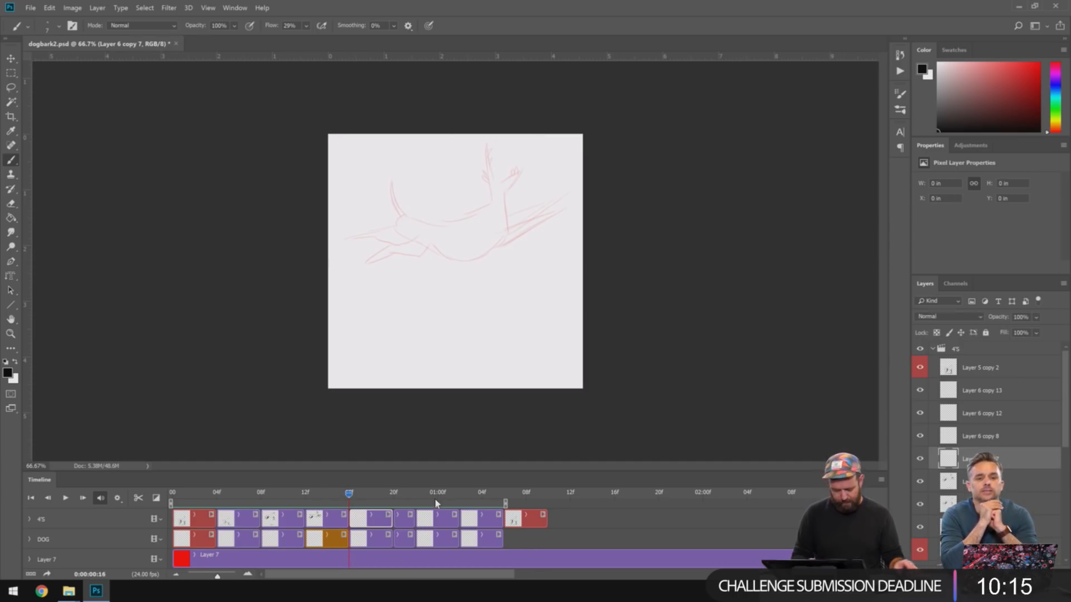
# - Turn on onion skins for the mid-leap frame and save the document
pyautogui.hotkey('ctrl', '+')
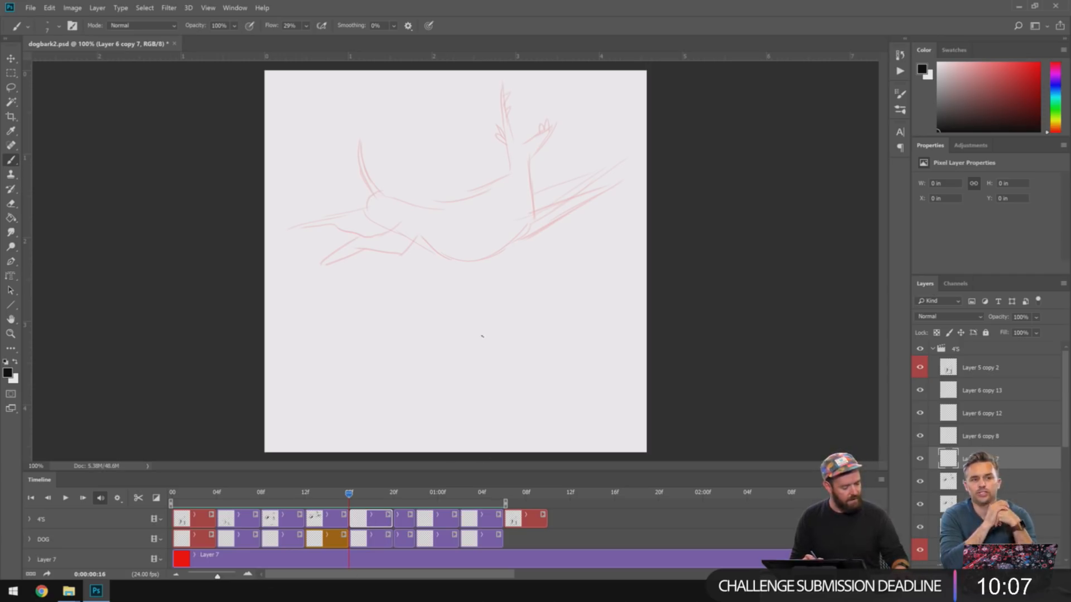
pyautogui.hotkey('alt', 'shift', 'o')
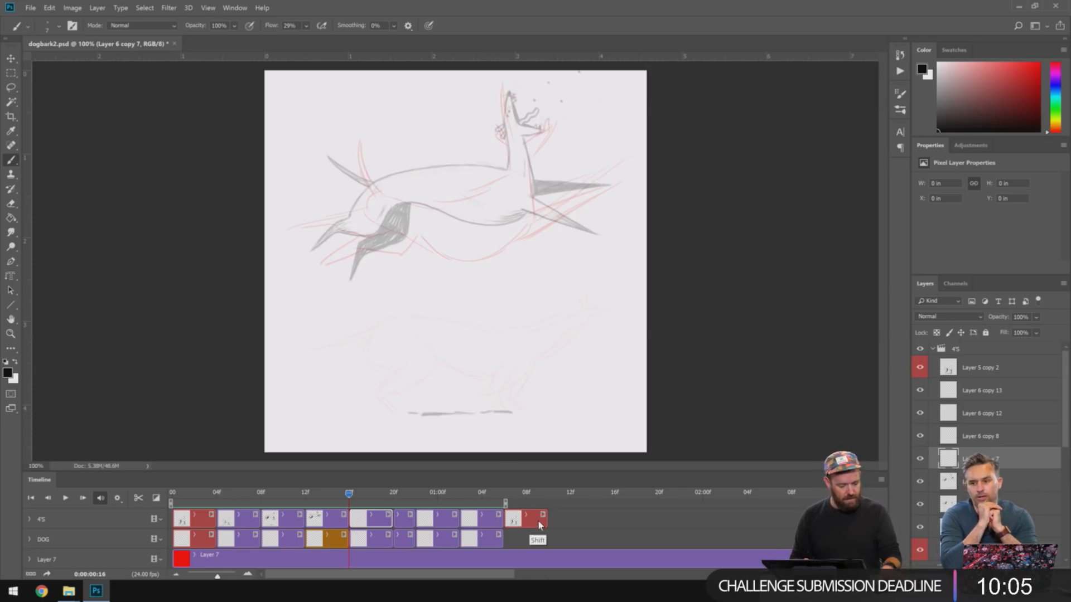
pyautogui.hotkey('ctrl', '+')
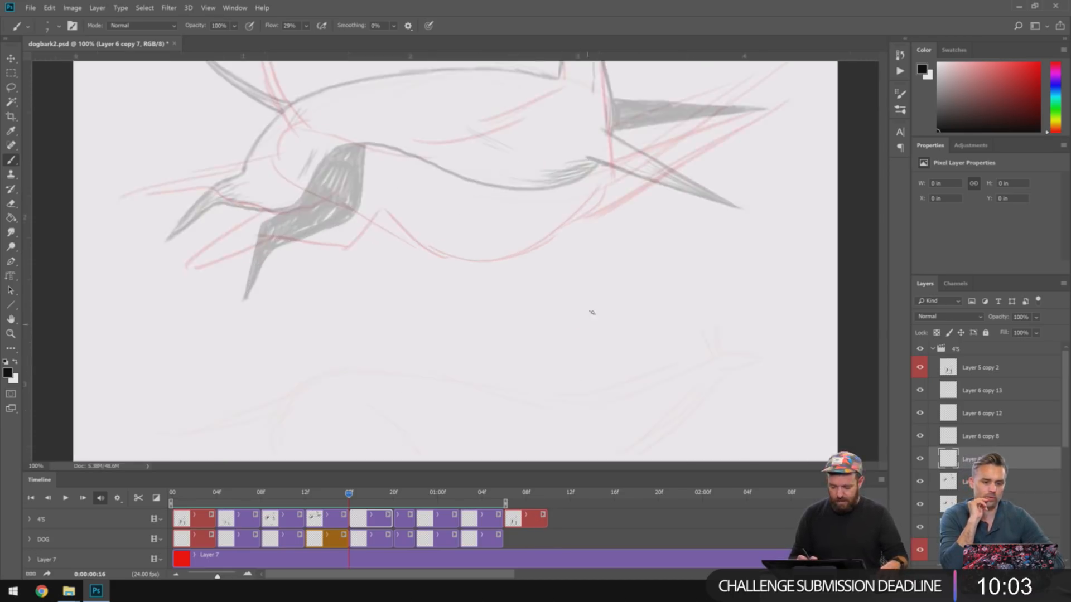
pyautogui.moveTo(633, 225); pyautogui.dragTo(628, 385)
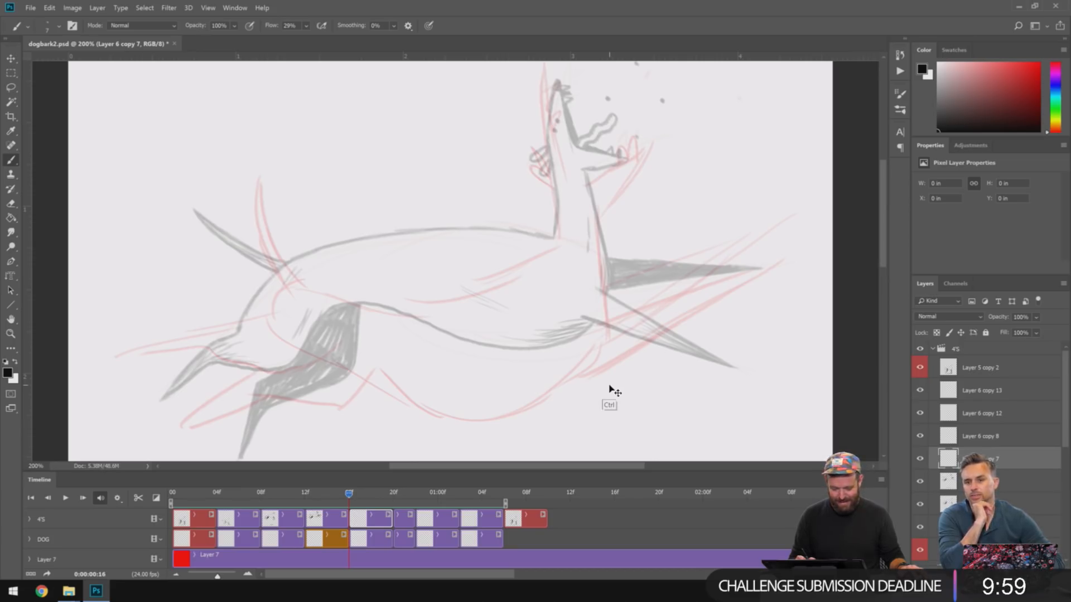
pyautogui.hotkey('ctrl', 's')
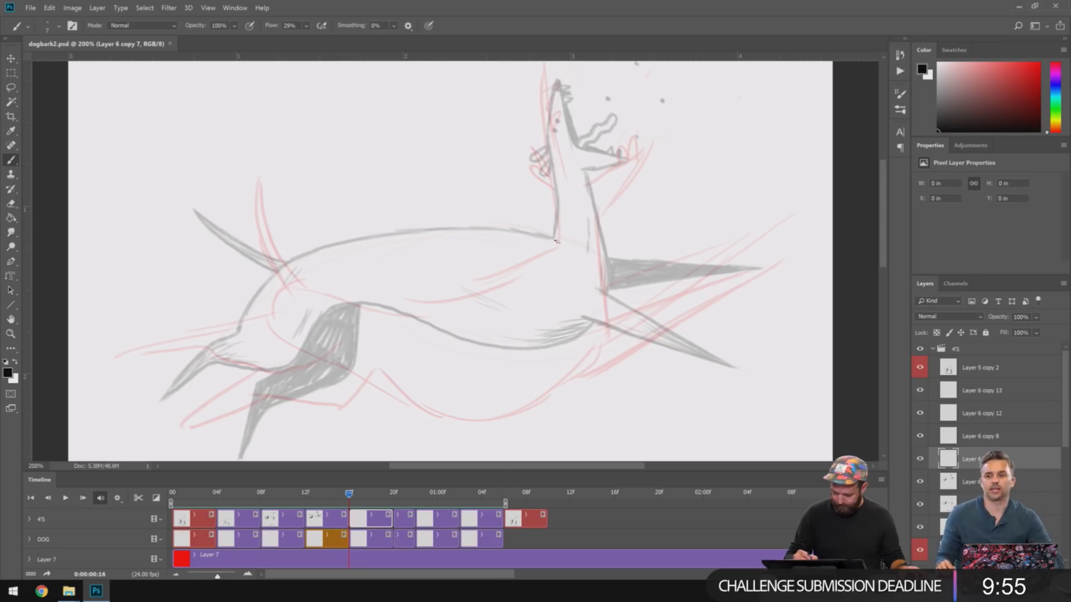
# - Ink the back of the neck up into the raised upper snout, adding its inner edge, the eyes and a black nose tip
pyautogui.moveTo(557, 250)
pyautogui.mouseDown()
pyautogui.moveTo(540, 100)
pyautogui.moveTo(543, 125)
pyautogui.mouseUp()
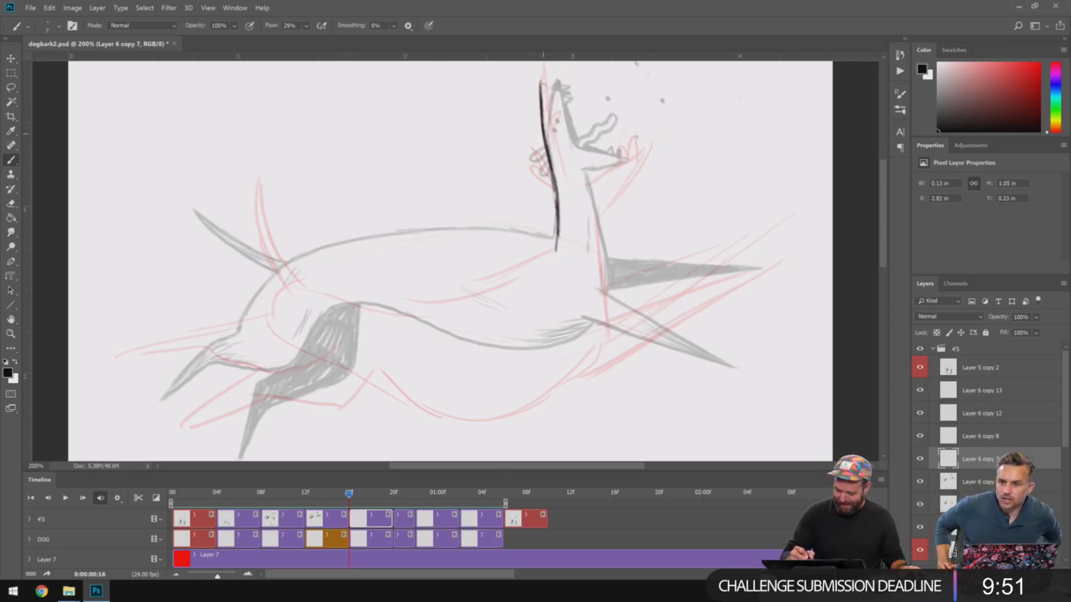
pyautogui.moveTo(543, 82)
pyautogui.mouseDown()
pyautogui.moveTo(575, 180)
pyautogui.moveTo(543, 122)
pyautogui.moveTo(535, 176)
pyautogui.moveTo(556, 169)
pyautogui.moveTo(551, 144)
pyautogui.moveTo(522, 134)
pyautogui.moveTo(539, 195)
pyautogui.mouseUp()
pyautogui.moveTo(526, 150); pyautogui.dragTo(546, 226)
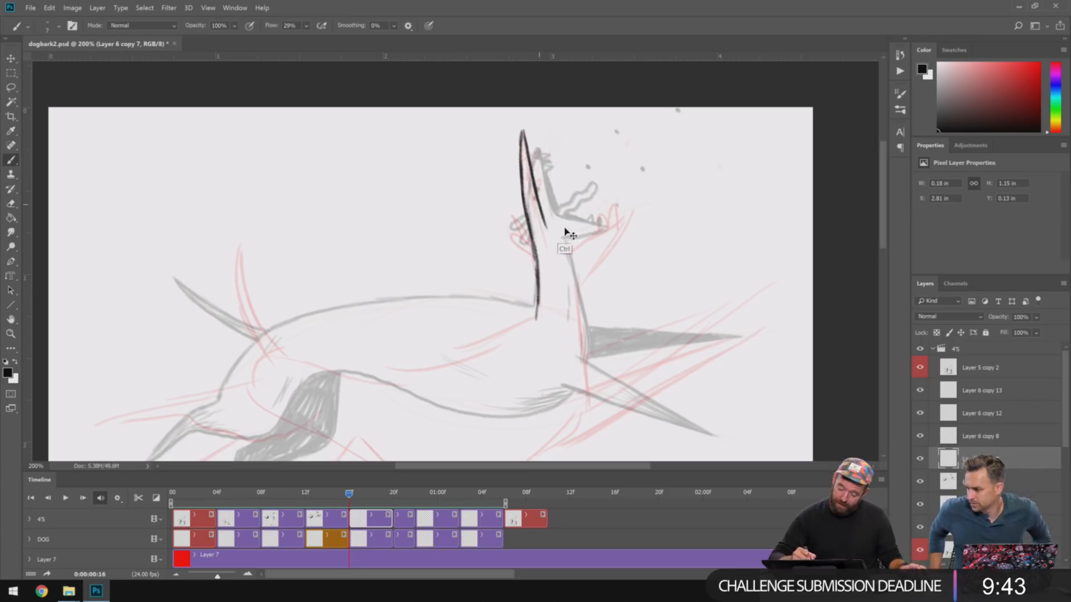
pyautogui.moveTo(530, 202); pyautogui.dragTo(529, 198)
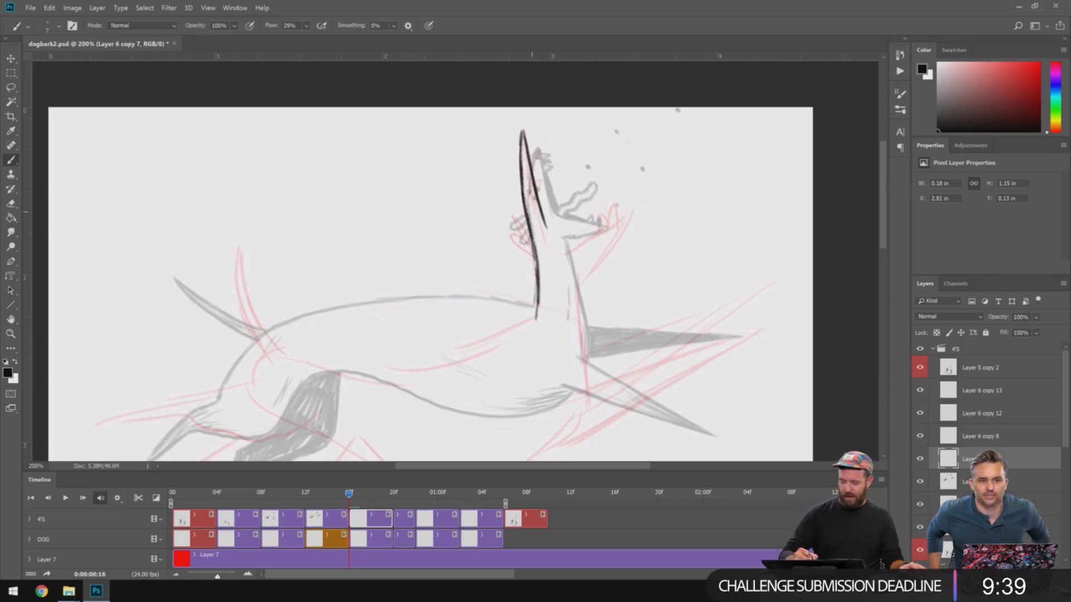
pyautogui.moveTo(530, 201)
pyautogui.mouseDown()
pyautogui.moveTo(528, 190)
pyautogui.moveTo(531, 210)
pyautogui.mouseUp()
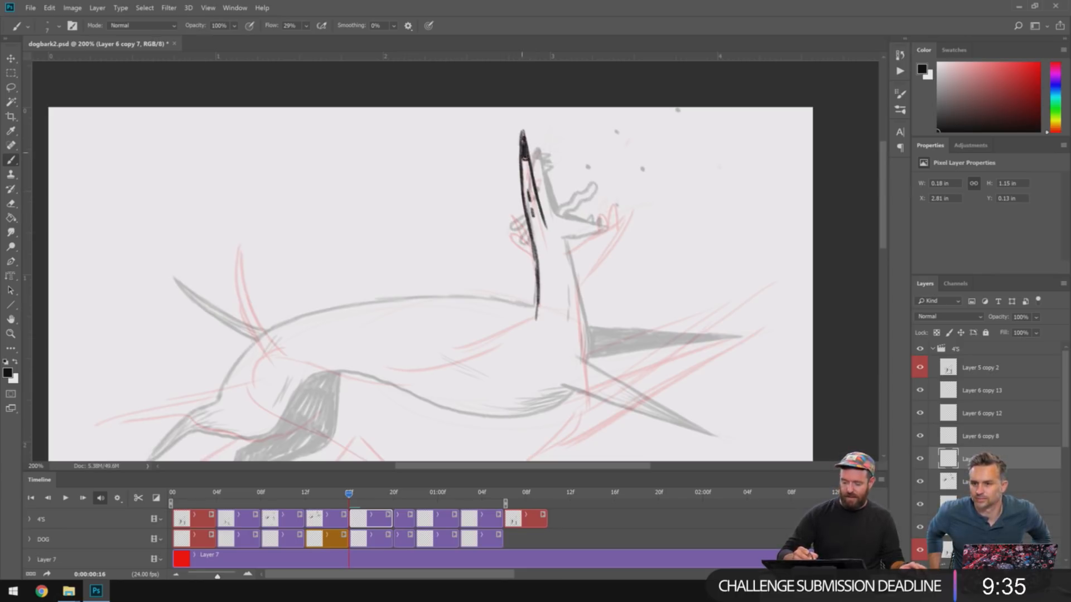
pyautogui.moveTo(524, 151); pyautogui.dragTo(522, 132)
# - Ink the open lower jaw from the corner of the mouth out to its tip and back to the throat
pyautogui.moveTo(661, 303); pyautogui.dragTo(655, 287)
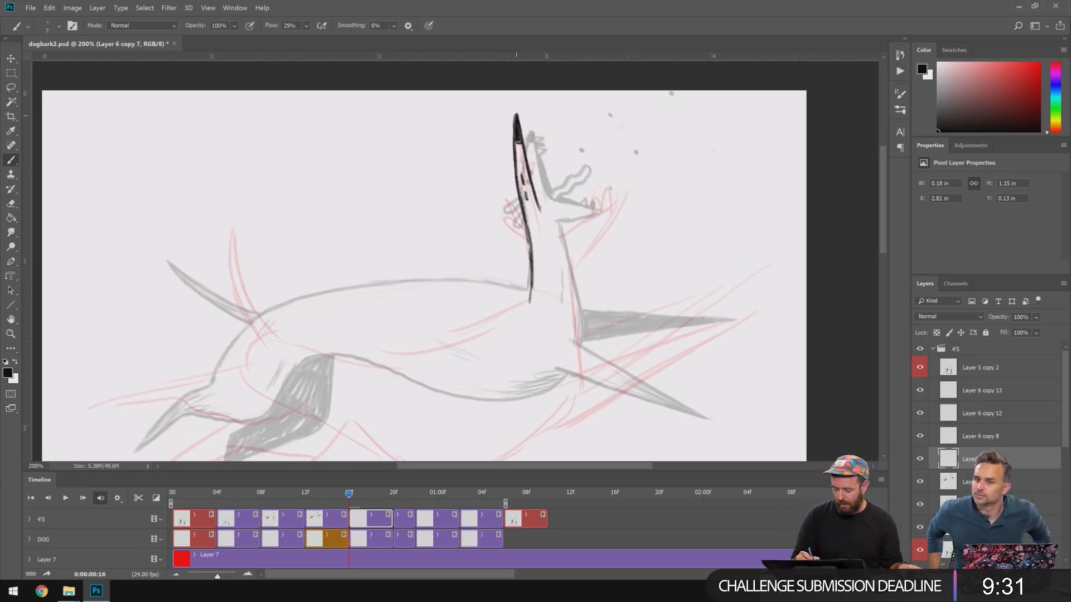
pyautogui.moveTo(539, 212)
pyautogui.mouseDown()
pyautogui.moveTo(616, 180)
pyautogui.moveTo(562, 225)
pyautogui.moveTo(576, 213)
pyautogui.mouseUp()
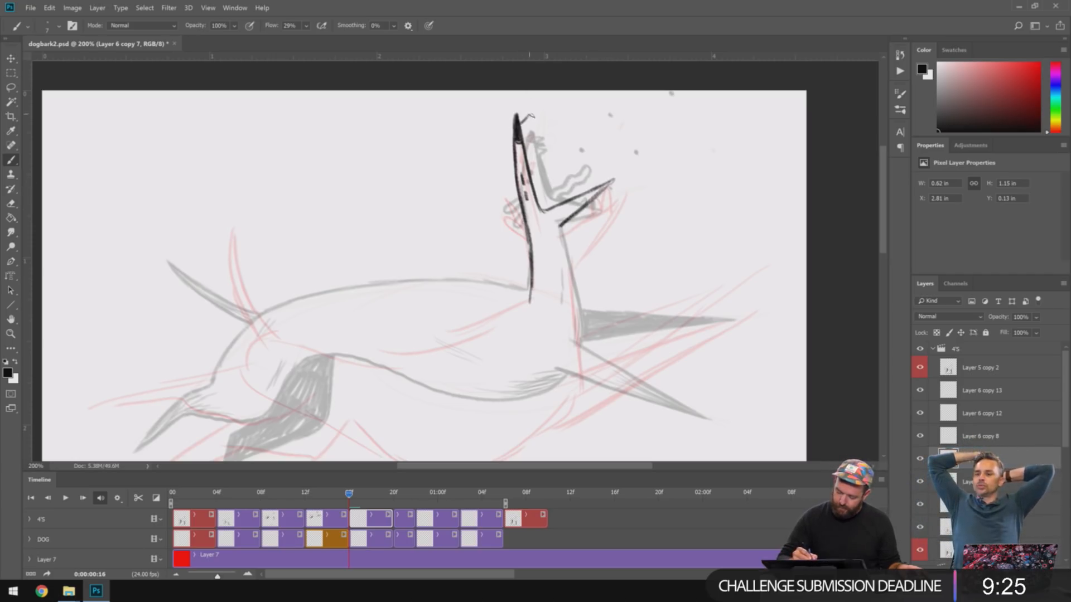
# - Ink the teeth and wavy tongue, darken the inner edges of both jaws, and add the looped ears behind the head
pyautogui.moveTo(530, 116); pyautogui.dragTo(526, 162)
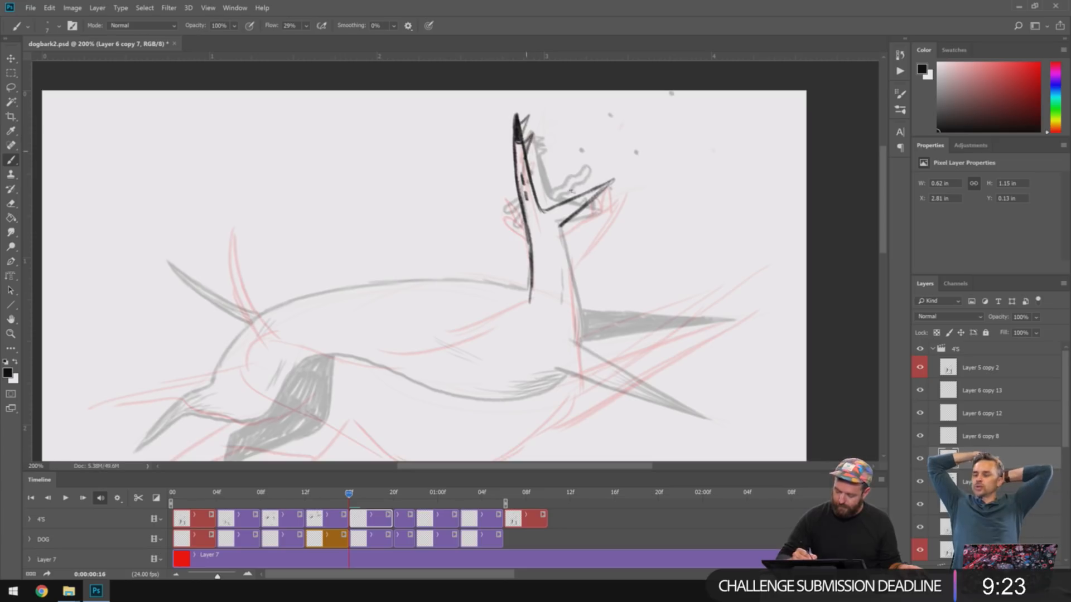
pyautogui.moveTo(588, 182)
pyautogui.mouseDown()
pyautogui.moveTo(593, 189)
pyautogui.moveTo(551, 182)
pyautogui.moveTo(566, 144)
pyautogui.moveTo(580, 156)
pyautogui.moveTo(565, 158)
pyautogui.moveTo(550, 201)
pyautogui.mouseUp()
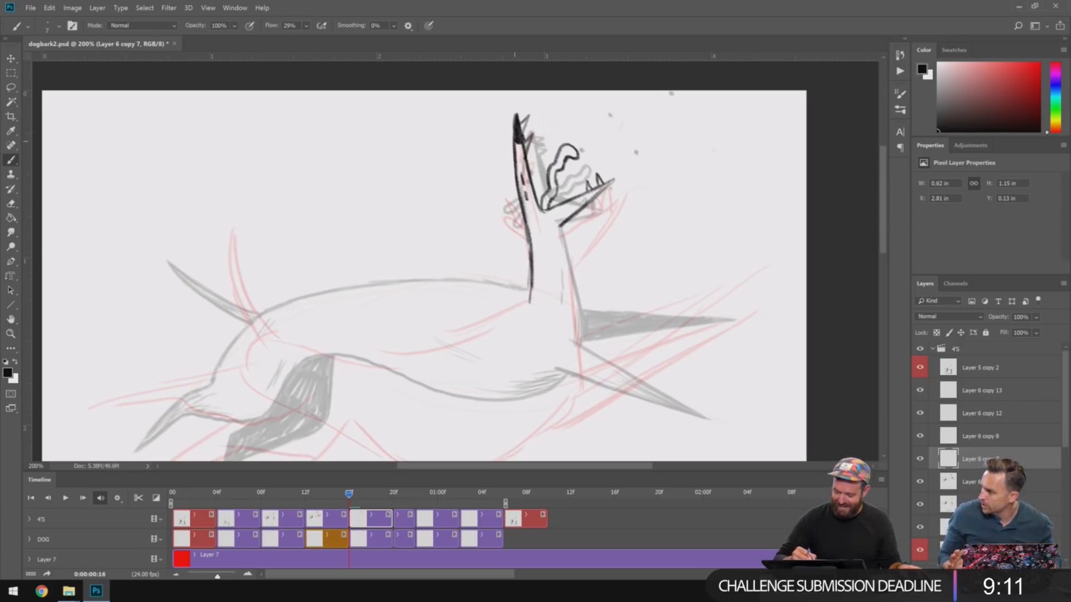
pyautogui.moveTo(528, 154); pyautogui.dragTo(543, 198)
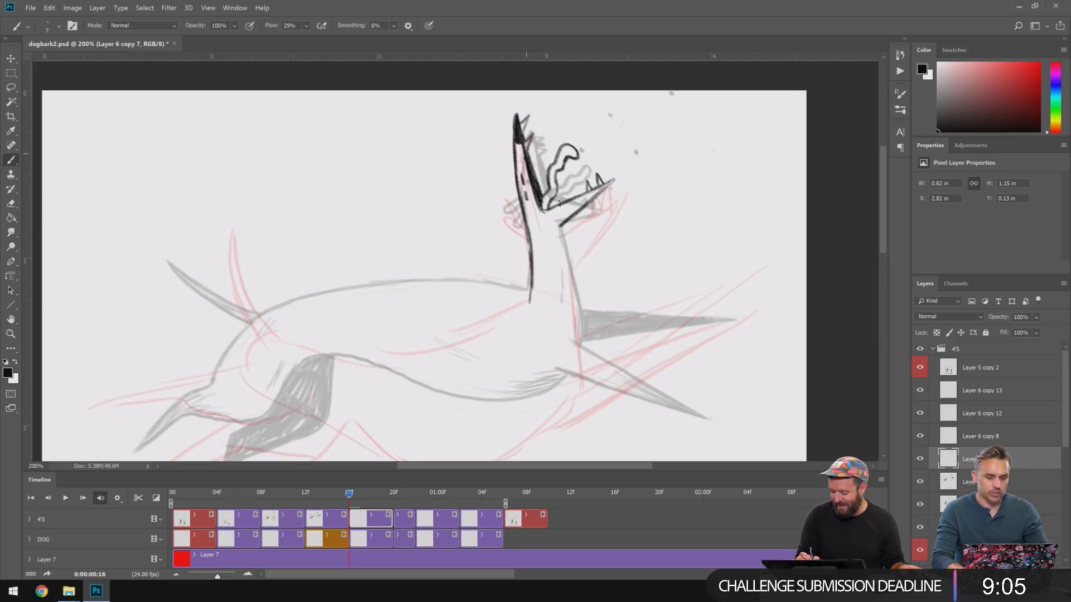
pyautogui.moveTo(552, 202); pyautogui.dragTo(610, 183)
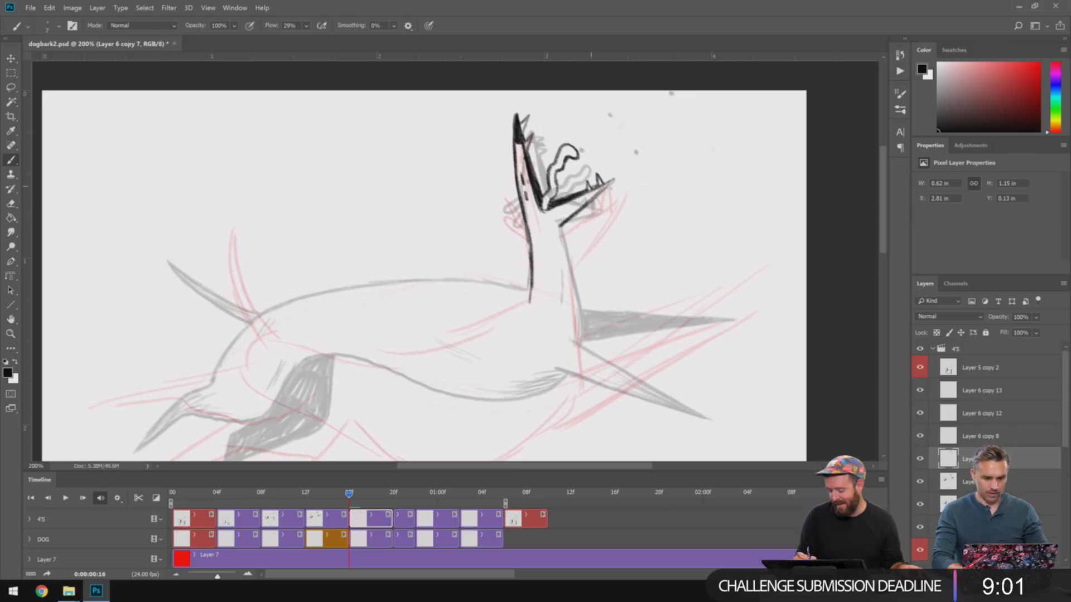
pyautogui.moveTo(683, 275); pyautogui.dragTo(675, 251)
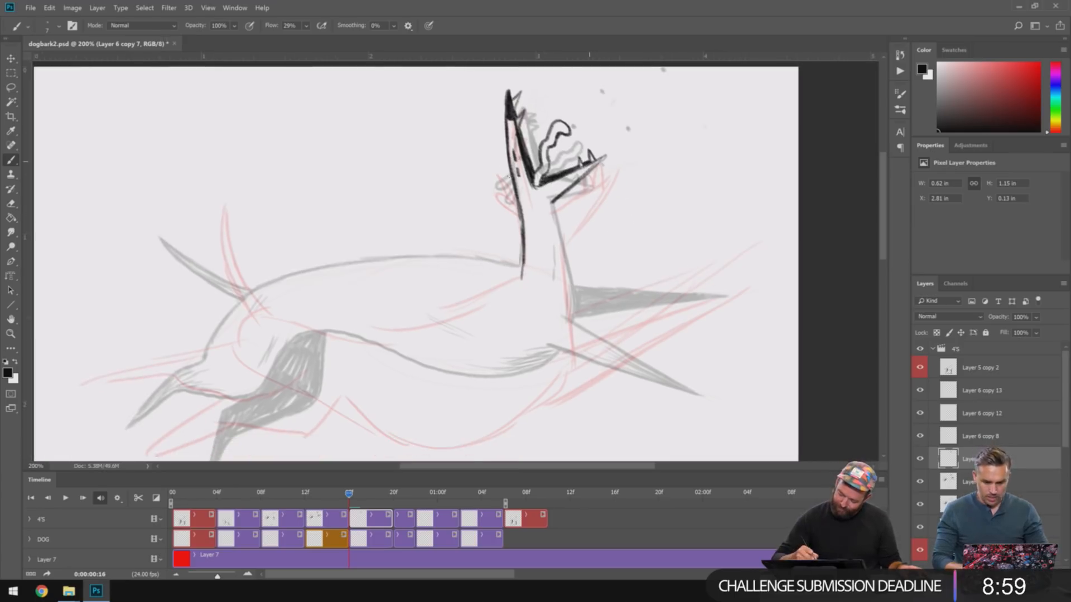
pyautogui.moveTo(512, 187)
pyautogui.mouseDown()
pyautogui.moveTo(502, 154)
pyautogui.moveTo(501, 167)
pyautogui.moveTo(513, 170)
pyautogui.moveTo(499, 176)
pyautogui.mouseUp()
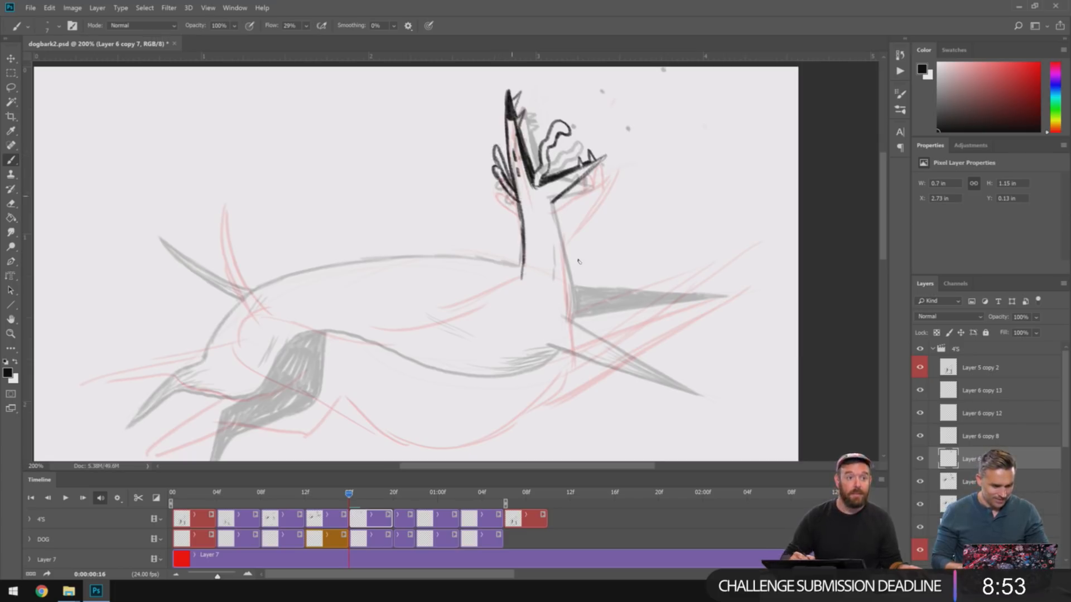
# - Ink the sagging back line from the base of the neck to the rump and up into the raised tail
pyautogui.moveTo(589, 263); pyautogui.dragTo(575, 226)
pyautogui.moveTo(600, 299); pyautogui.dragTo(590, 290)
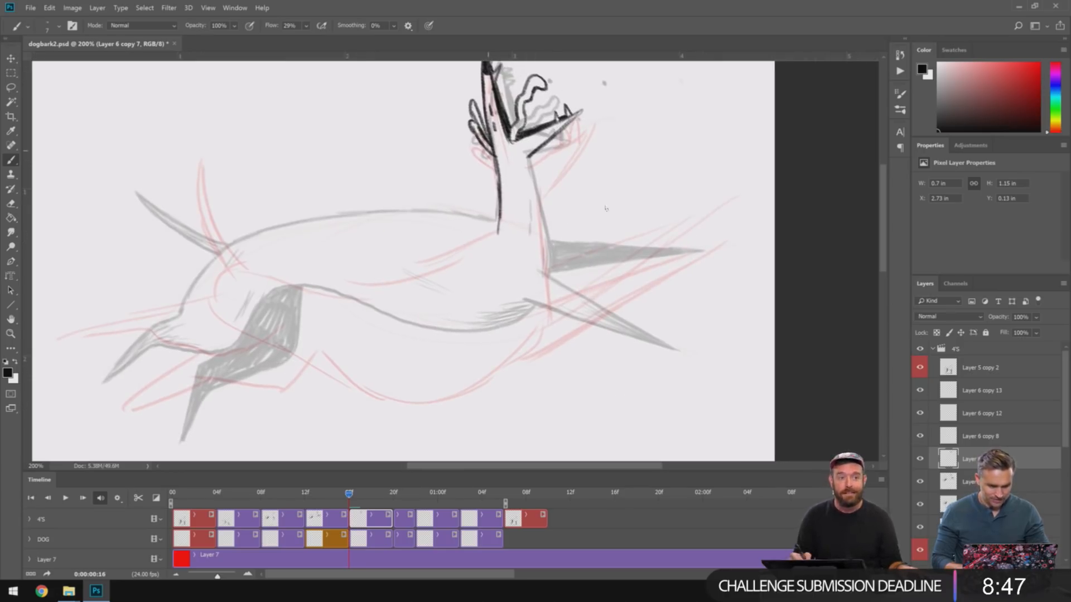
pyautogui.moveTo(617, 255)
pyautogui.mouseDown()
pyautogui.moveTo(611, 246)
pyautogui.moveTo(622, 250)
pyautogui.mouseUp()
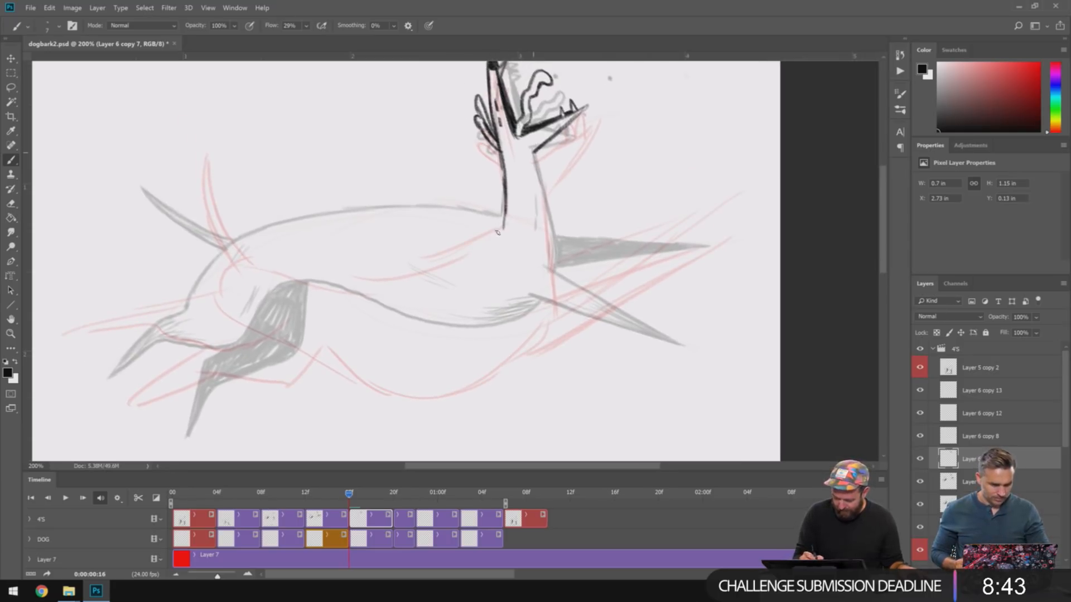
pyautogui.moveTo(505, 215)
pyautogui.mouseDown()
pyautogui.moveTo(464, 251)
pyautogui.moveTo(299, 252)
pyautogui.mouseUp()
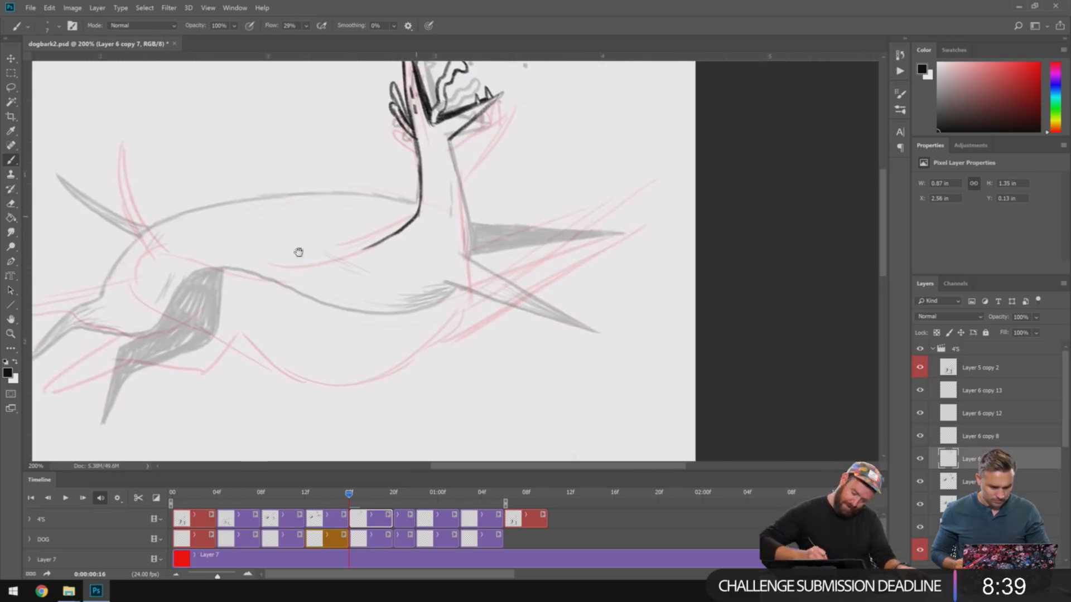
pyautogui.moveTo(125, 147)
pyautogui.mouseDown()
pyautogui.moveTo(133, 206)
pyautogui.moveTo(145, 230)
pyautogui.moveTo(128, 196)
pyautogui.moveTo(177, 252)
pyautogui.moveTo(225, 262)
pyautogui.moveTo(165, 239)
pyautogui.moveTo(254, 267)
pyautogui.moveTo(210, 258)
pyautogui.moveTo(356, 251)
pyautogui.mouseUp()
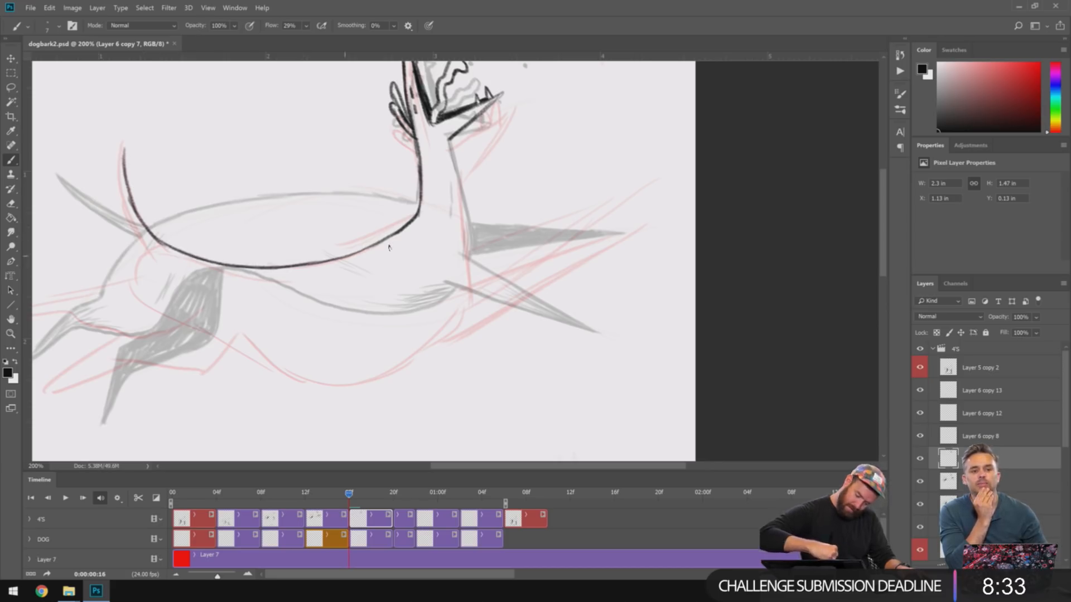
# - Ink the front of the neck from the lower jaw down to the chest, discarding the extra stroke below it
pyautogui.moveTo(578, 261); pyautogui.dragTo(595, 287)
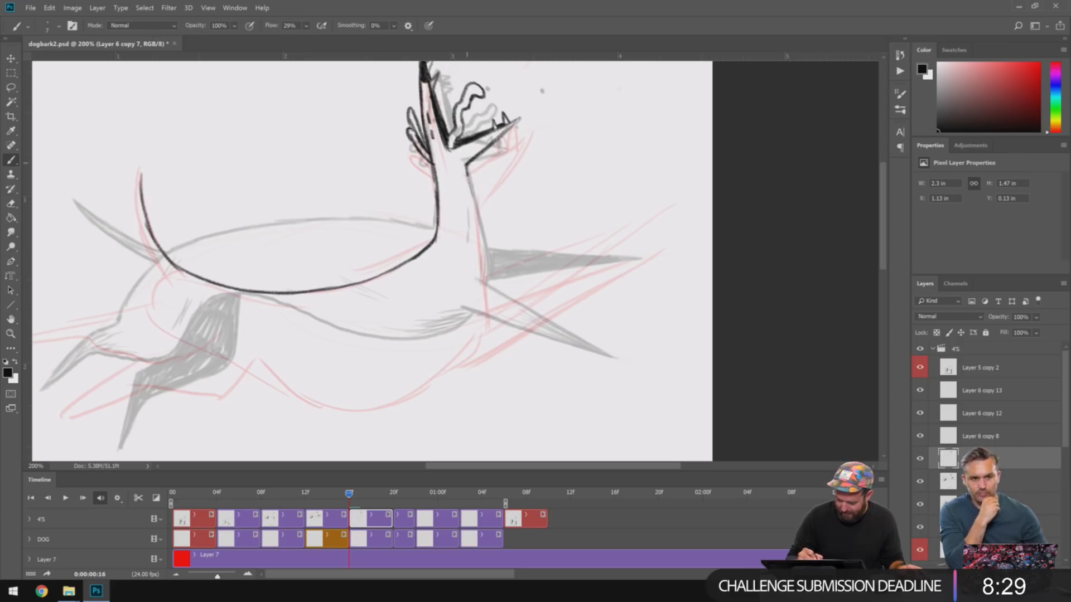
pyautogui.moveTo(466, 166); pyautogui.dragTo(487, 306)
pyautogui.moveTo(487, 261); pyautogui.dragTo(483, 326)
pyautogui.hotkey('ctrl', 'z')
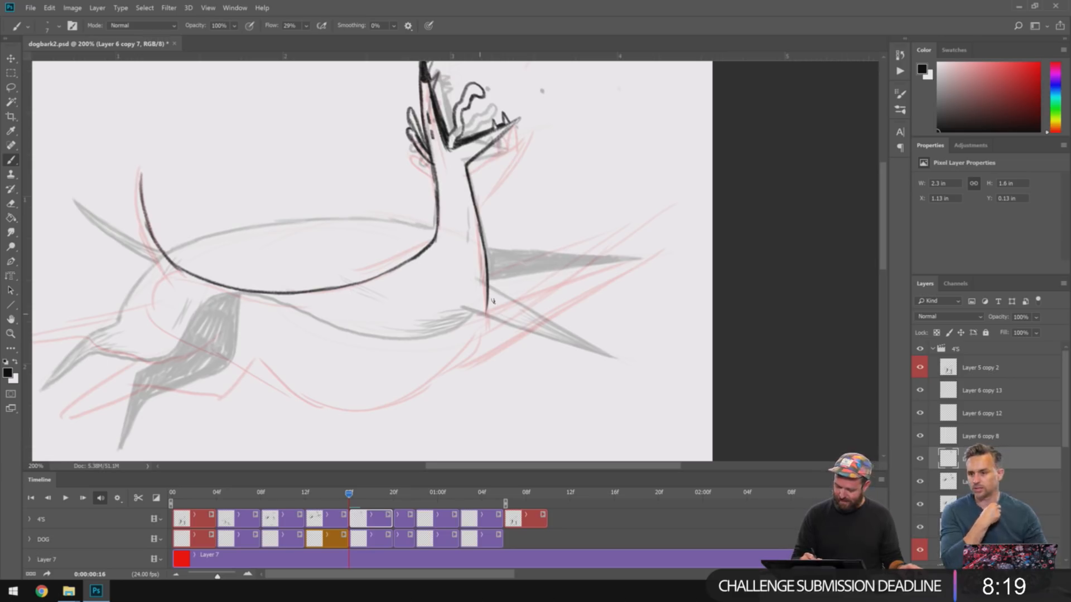
# - Ink the outstretched near foreleg to a pointed tip on Layer 6 copy 7 and carry its underside back along the belly
pyautogui.moveTo(483, 313); pyautogui.dragTo(612, 238)
pyautogui.hotkey('ctrl', 'z')
pyautogui.hotkey('ctrl', 'z')
pyautogui.hotkey('ctrl', 'z')
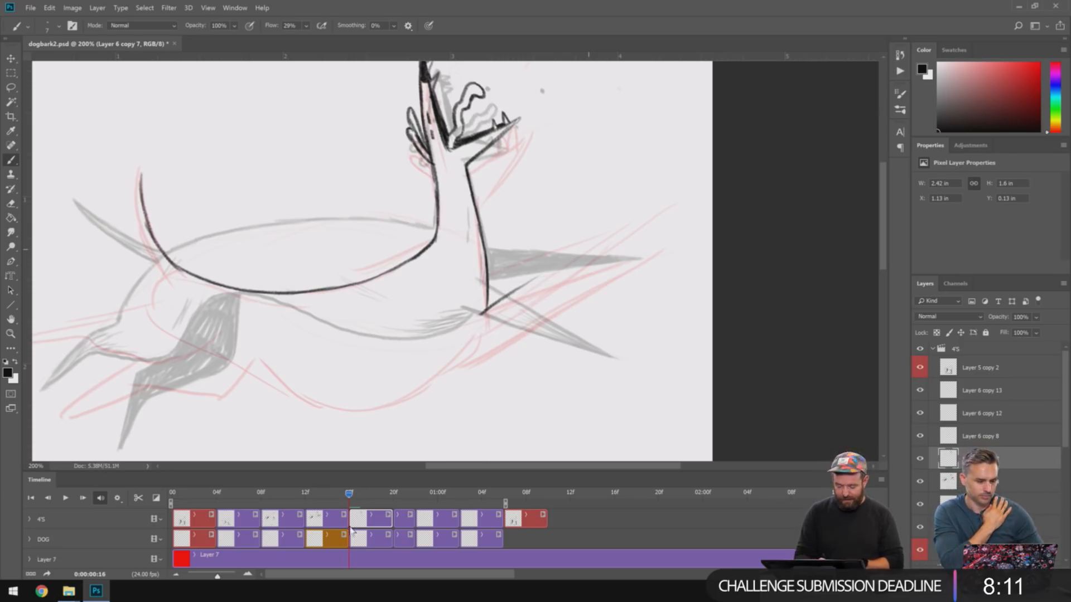
pyautogui.click(112, 516)
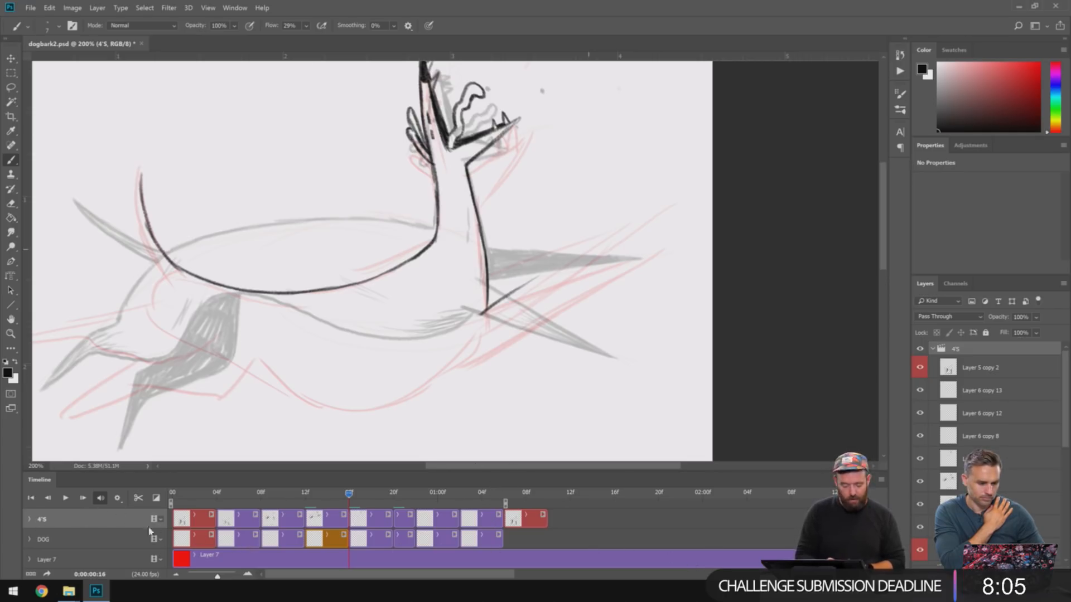
pyautogui.click(370, 521)
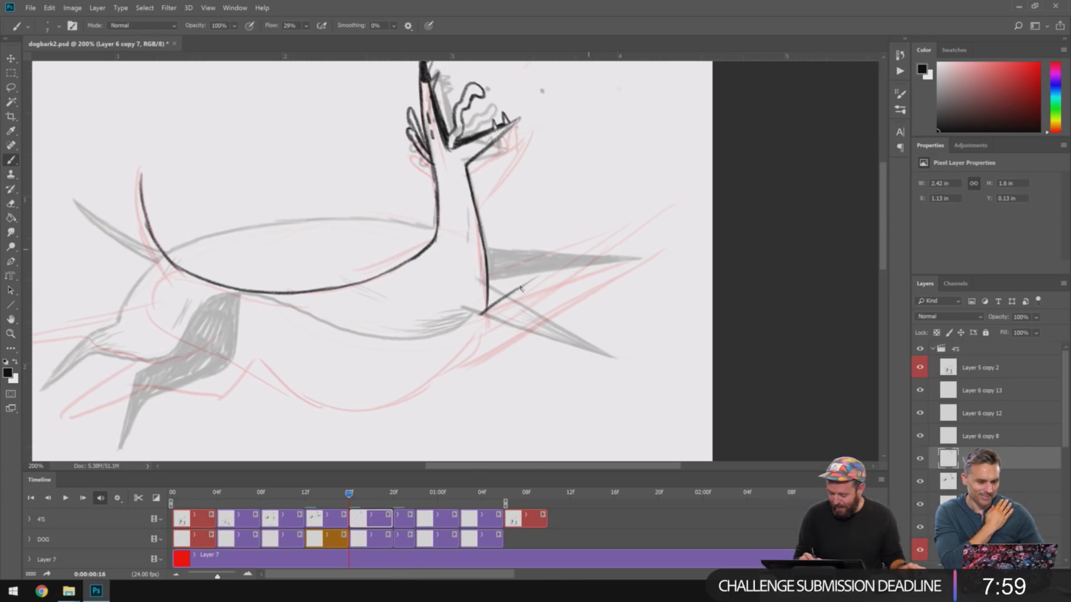
pyautogui.moveTo(494, 304); pyautogui.dragTo(611, 234)
pyautogui.moveTo(543, 274)
pyautogui.mouseDown()
pyautogui.moveTo(587, 248)
pyautogui.moveTo(519, 322)
pyautogui.moveTo(397, 395)
pyautogui.mouseUp()
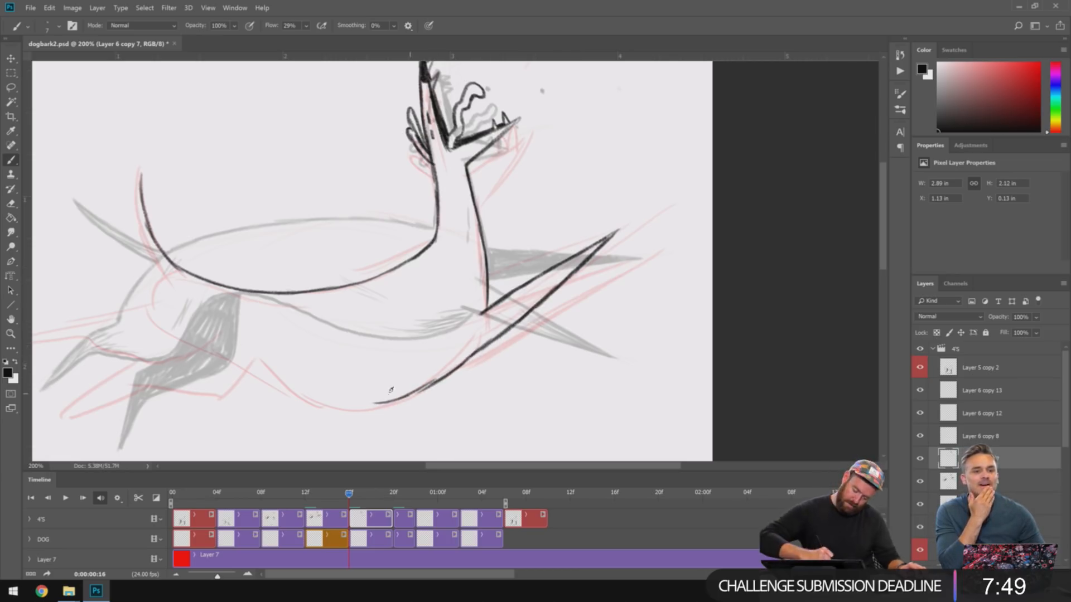
pyautogui.moveTo(391, 398)
pyautogui.mouseDown()
pyautogui.moveTo(315, 376)
pyautogui.moveTo(325, 383)
pyautogui.moveTo(287, 357)
pyautogui.mouseUp()
# - Outline the far foreleg as a pointed shape behind the near one and fill it solid black
pyautogui.moveTo(536, 339); pyautogui.dragTo(618, 283)
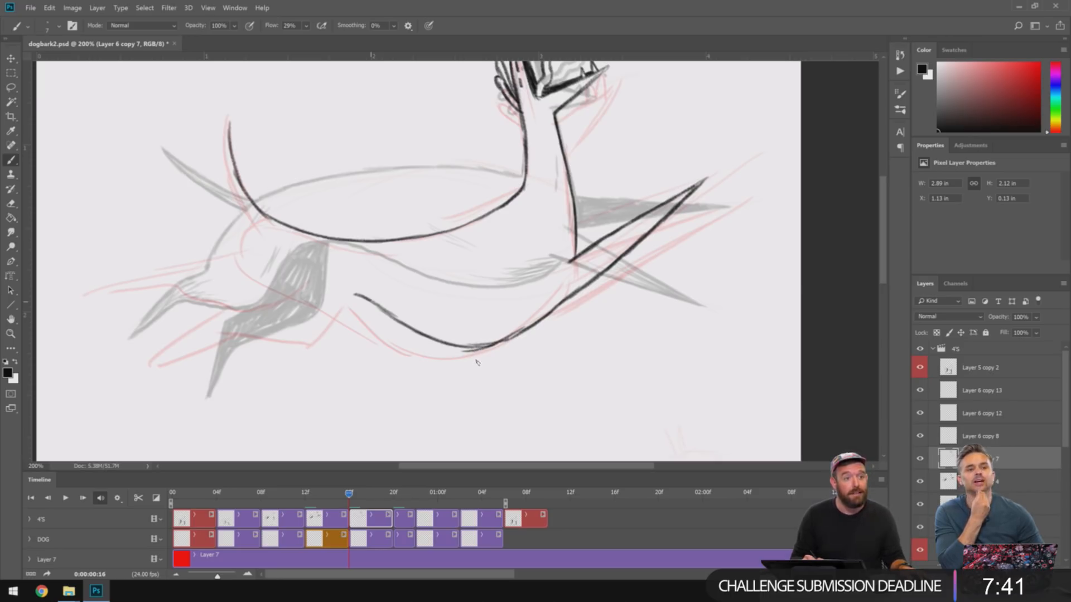
pyautogui.moveTo(580, 306); pyautogui.dragTo(596, 304)
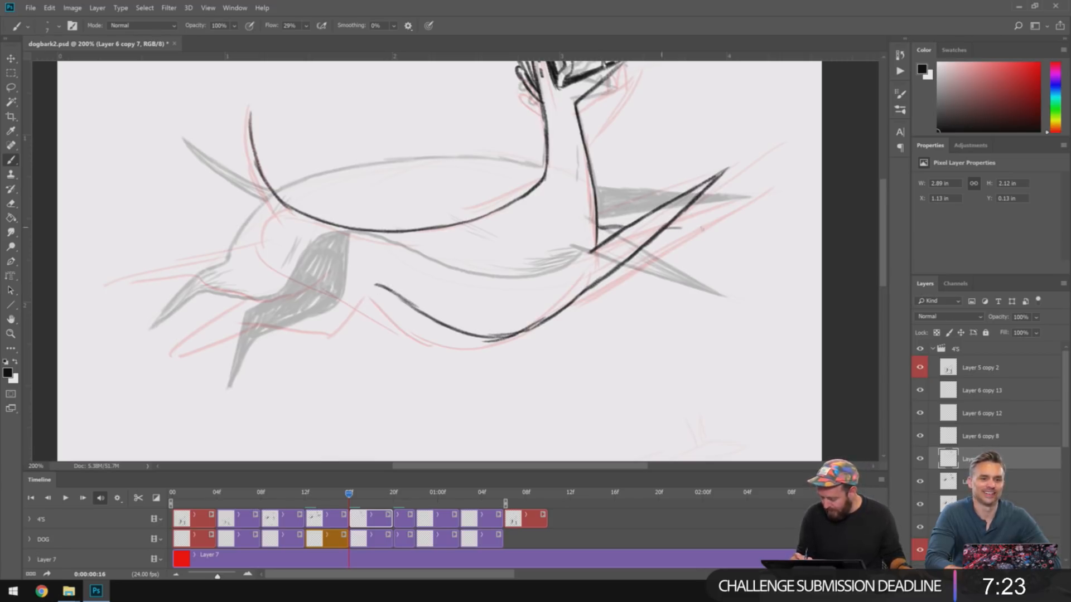
pyautogui.moveTo(681, 228)
pyautogui.mouseDown()
pyautogui.moveTo(745, 224)
pyautogui.moveTo(660, 246)
pyautogui.mouseUp()
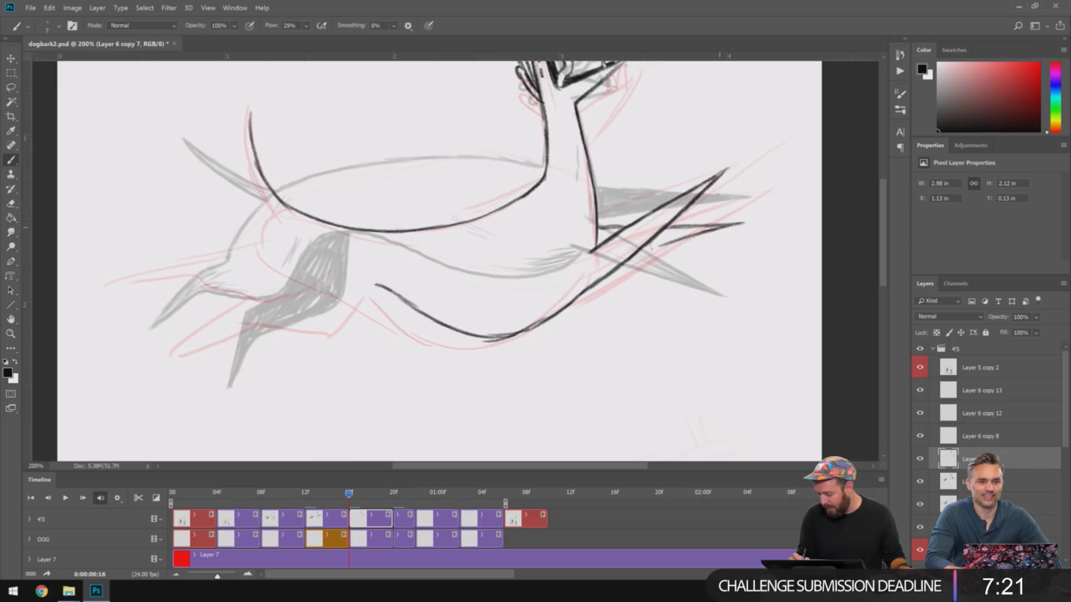
pyautogui.moveTo(717, 228)
pyautogui.mouseDown()
pyautogui.moveTo(641, 249)
pyautogui.moveTo(726, 224)
pyautogui.mouseUp()
pyautogui.moveTo(620, 229)
pyautogui.mouseDown()
pyautogui.moveTo(594, 245)
pyautogui.moveTo(612, 227)
pyautogui.mouseUp()
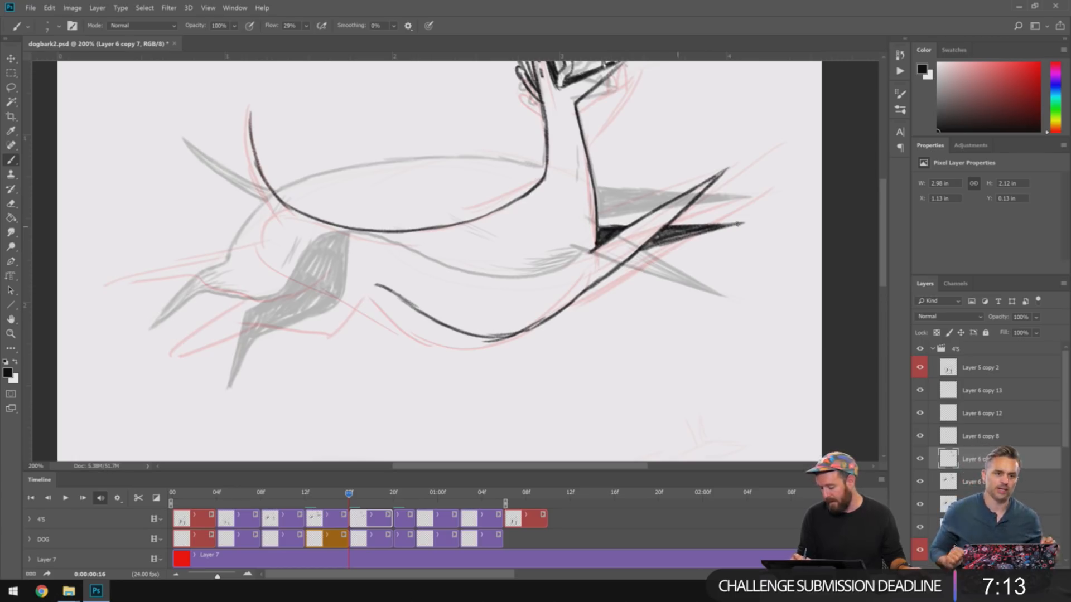
# - Continue the belly line into the near hind leg's pointed foot and around the rump to the base of the tail
pyautogui.moveTo(615, 336); pyautogui.dragTo(660, 331)
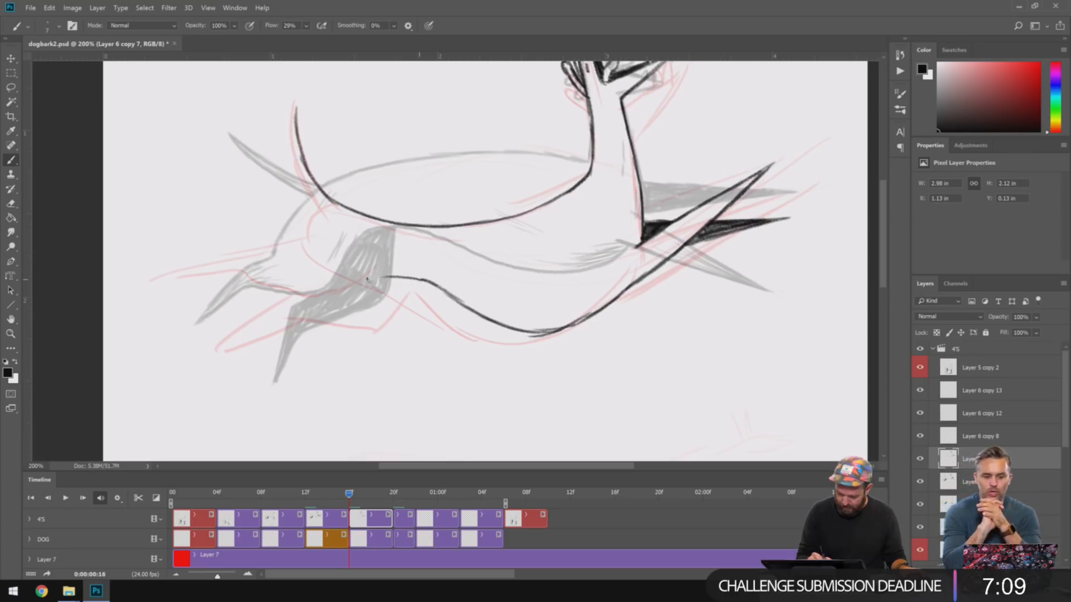
pyautogui.moveTo(375, 275)
pyautogui.mouseDown()
pyautogui.moveTo(306, 296)
pyautogui.moveTo(254, 270)
pyautogui.moveTo(294, 293)
pyautogui.mouseUp()
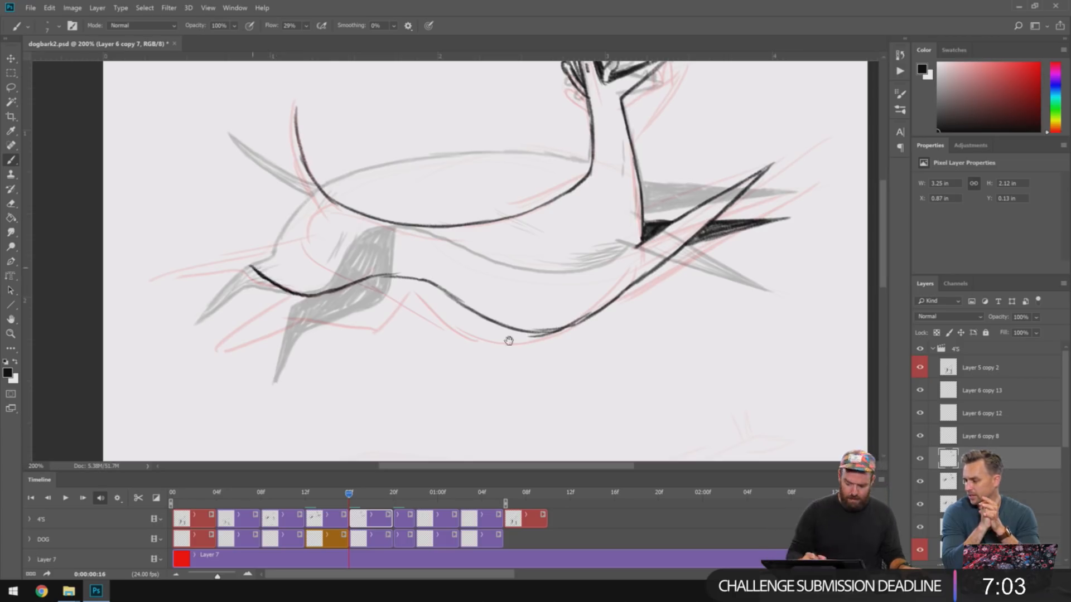
pyautogui.moveTo(510, 339); pyautogui.dragTo(580, 333)
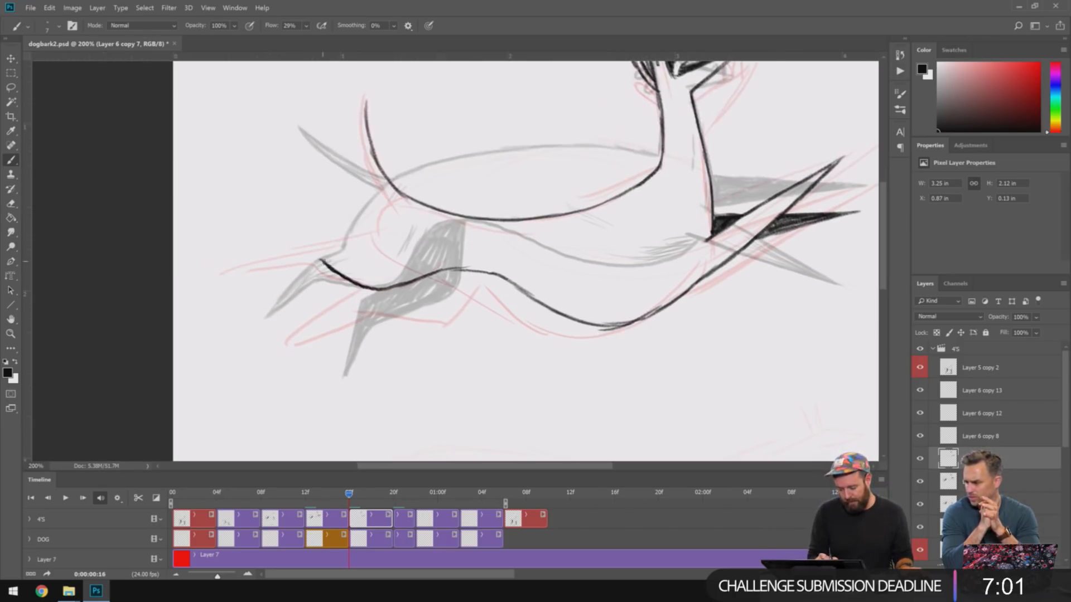
pyautogui.moveTo(323, 258)
pyautogui.mouseDown()
pyautogui.moveTo(237, 275)
pyautogui.moveTo(311, 238)
pyautogui.moveTo(353, 243)
pyautogui.mouseUp()
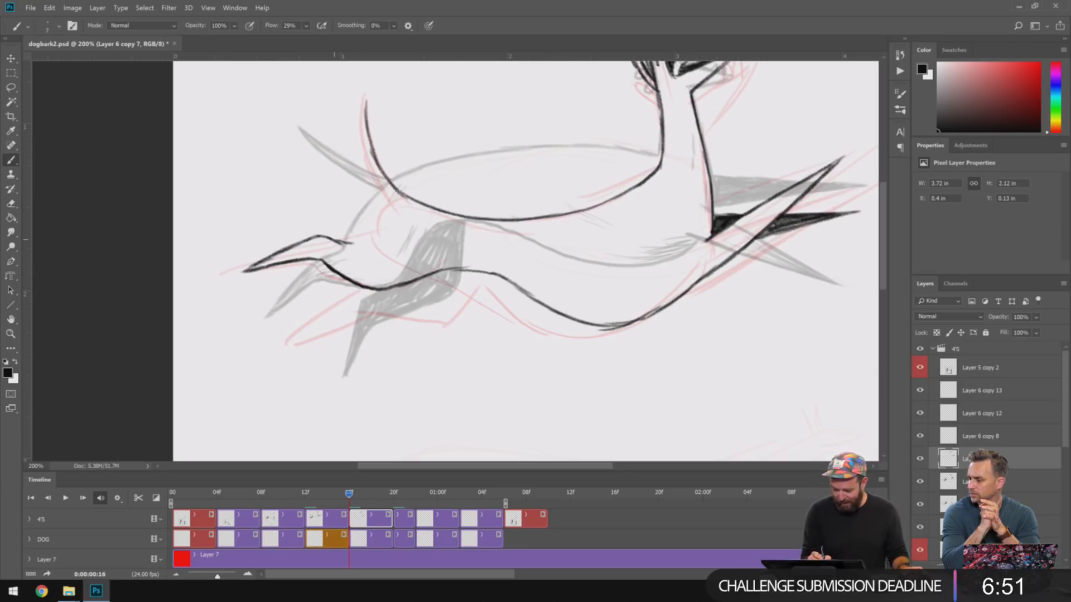
pyautogui.moveTo(397, 194)
pyautogui.mouseDown()
pyautogui.moveTo(357, 203)
pyautogui.moveTo(372, 194)
pyautogui.moveTo(347, 234)
pyautogui.moveTo(358, 205)
pyautogui.moveTo(347, 244)
pyautogui.mouseUp()
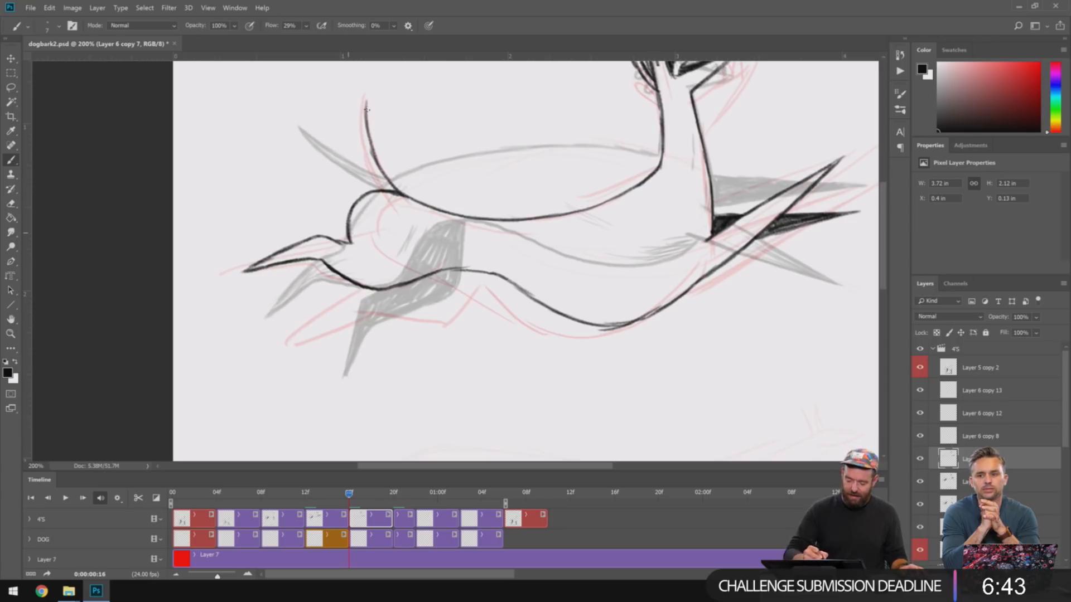
# - Ink the tail's outer edge to a raised tip and shade the inside of the tail
pyautogui.moveTo(367, 110)
pyautogui.mouseDown()
pyautogui.moveTo(367, 93)
pyautogui.moveTo(364, 163)
pyautogui.moveTo(382, 189)
pyautogui.mouseUp()
pyautogui.moveTo(366, 150); pyautogui.dragTo(384, 189)
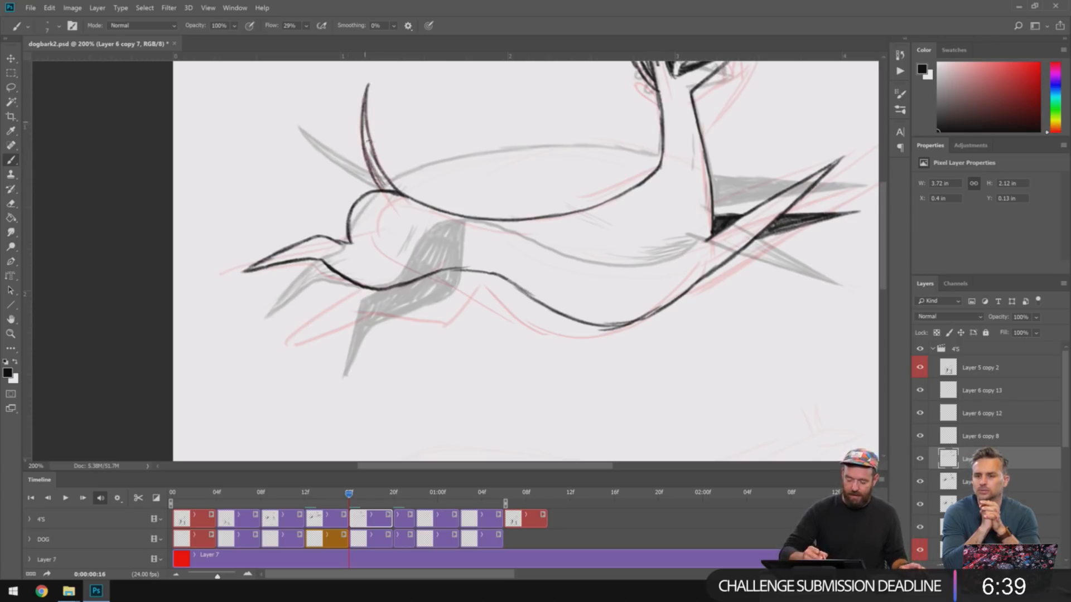
pyautogui.moveTo(363, 127); pyautogui.dragTo(372, 163)
pyautogui.moveTo(363, 113); pyautogui.dragTo(365, 142)
pyautogui.moveTo(365, 135); pyautogui.dragTo(369, 145)
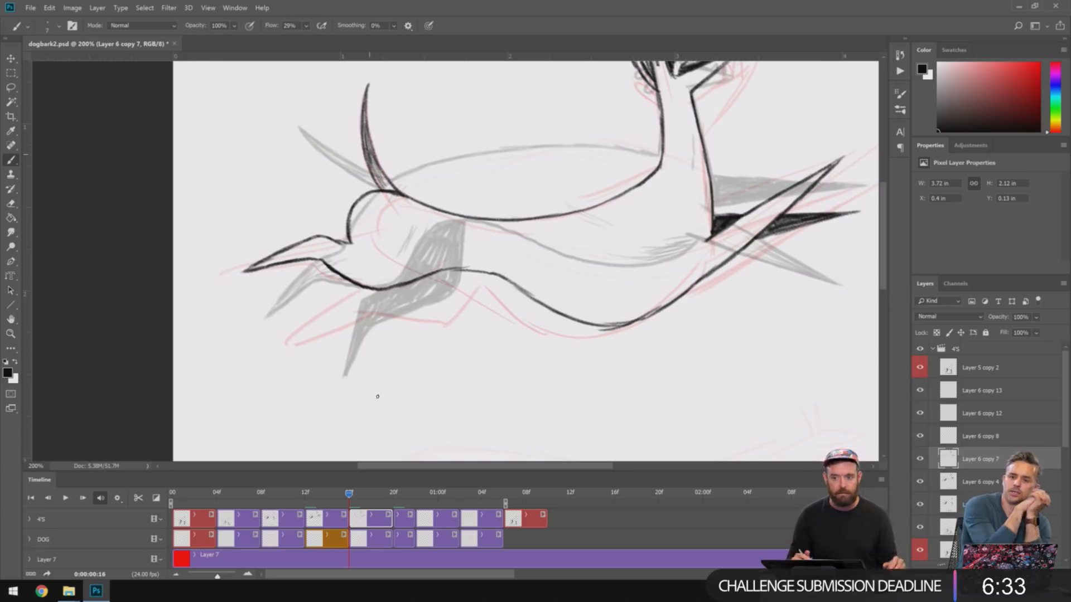
# - Outline the far hind leg beneath the near one, ending in a pointed foot, and fill it with dense black strokes
pyautogui.moveTo(629, 337)
pyautogui.mouseDown()
pyautogui.moveTo(643, 302)
pyautogui.moveTo(593, 356)
pyautogui.mouseUp()
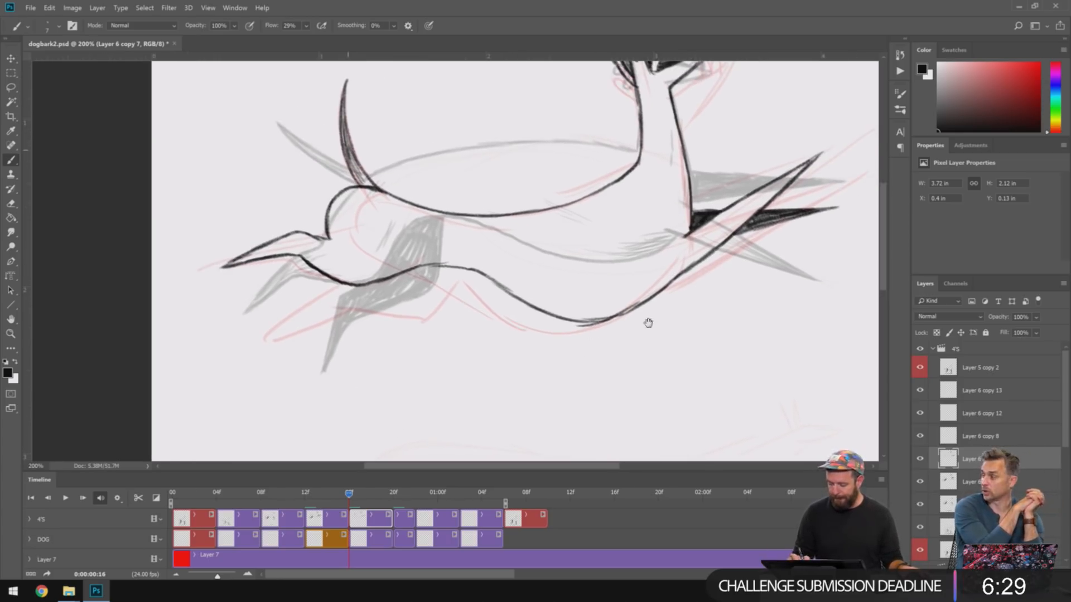
pyautogui.moveTo(648, 322)
pyautogui.mouseDown()
pyautogui.moveTo(593, 383)
pyautogui.moveTo(649, 307)
pyautogui.mouseUp()
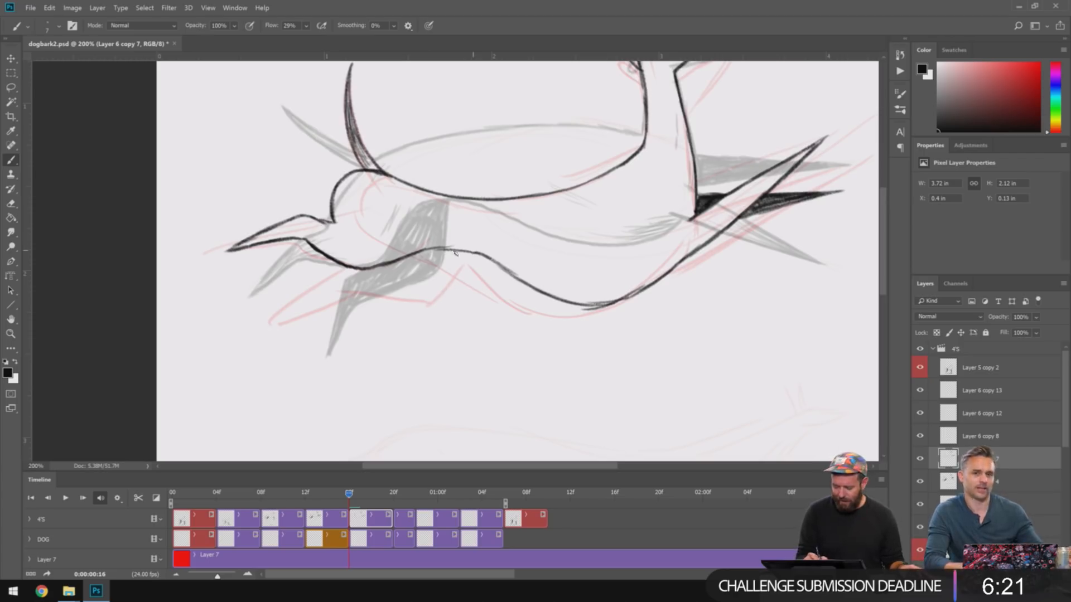
pyautogui.moveTo(450, 251)
pyautogui.mouseDown()
pyautogui.moveTo(417, 290)
pyautogui.moveTo(337, 286)
pyautogui.moveTo(267, 302)
pyautogui.moveTo(340, 260)
pyautogui.moveTo(282, 294)
pyautogui.moveTo(345, 267)
pyautogui.moveTo(369, 296)
pyautogui.moveTo(356, 265)
pyautogui.moveTo(453, 251)
pyautogui.moveTo(438, 249)
pyautogui.mouseUp()
pyautogui.moveTo(394, 267); pyautogui.dragTo(449, 252)
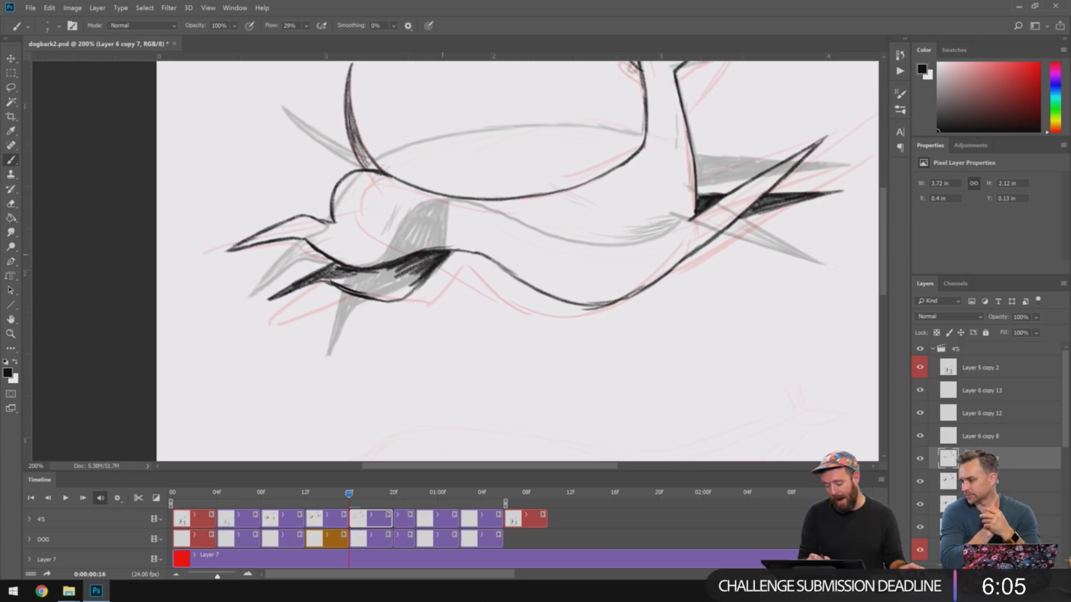
pyautogui.moveTo(392, 289)
pyautogui.mouseDown()
pyautogui.moveTo(430, 262)
pyautogui.moveTo(387, 269)
pyautogui.moveTo(299, 256)
pyautogui.moveTo(298, 276)
pyautogui.moveTo(326, 258)
pyautogui.moveTo(308, 276)
pyautogui.moveTo(346, 277)
pyautogui.moveTo(342, 254)
pyautogui.moveTo(349, 270)
pyautogui.mouseUp()
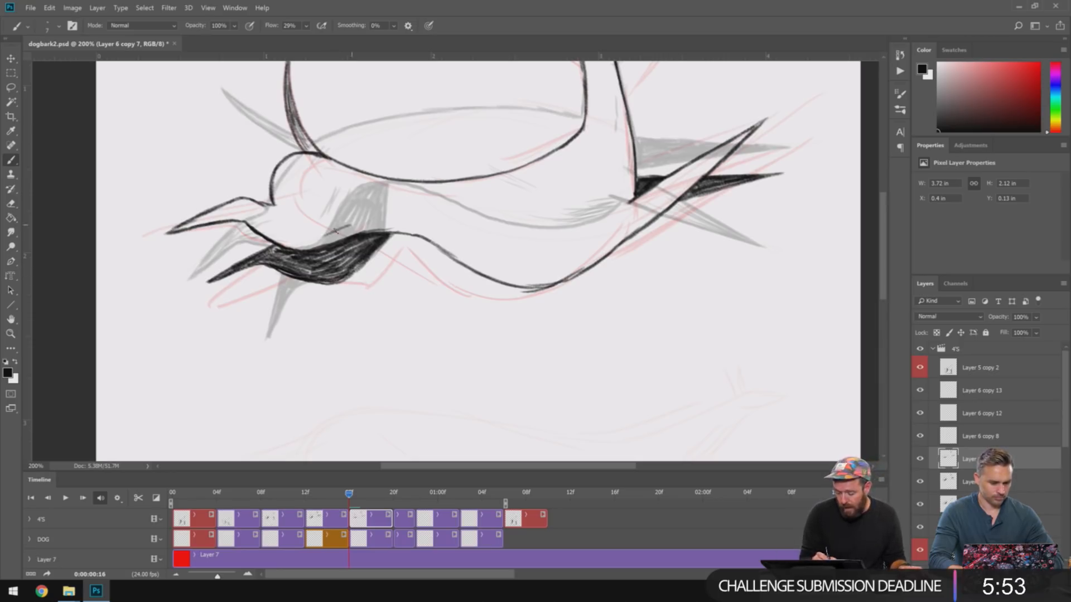
# - Add shading to the near paws and short hatching strokes on the thigh, chest, foreleg base and belly
pyautogui.moveTo(180, 229); pyautogui.dragTo(237, 214)
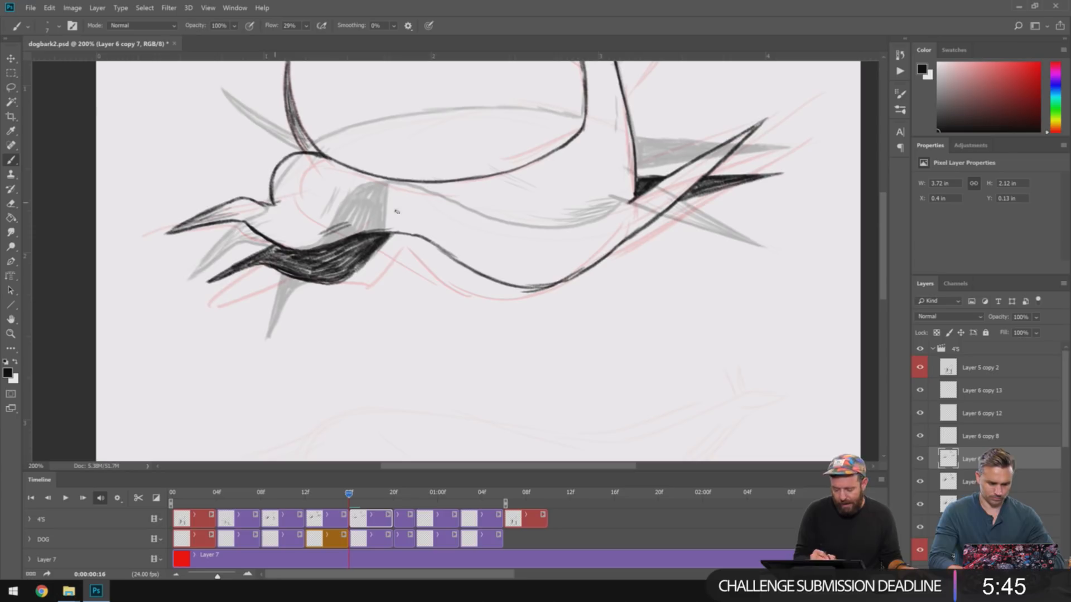
pyautogui.moveTo(616, 293); pyautogui.dragTo(541, 365)
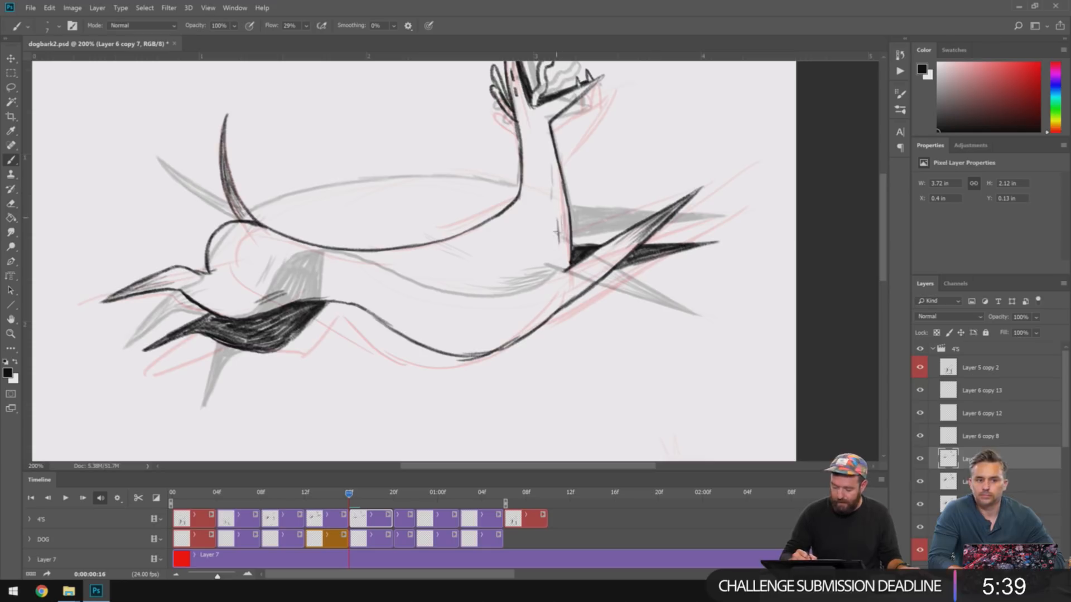
pyautogui.moveTo(560, 301)
pyautogui.mouseDown()
pyautogui.moveTo(516, 338)
pyautogui.moveTo(502, 335)
pyautogui.mouseUp()
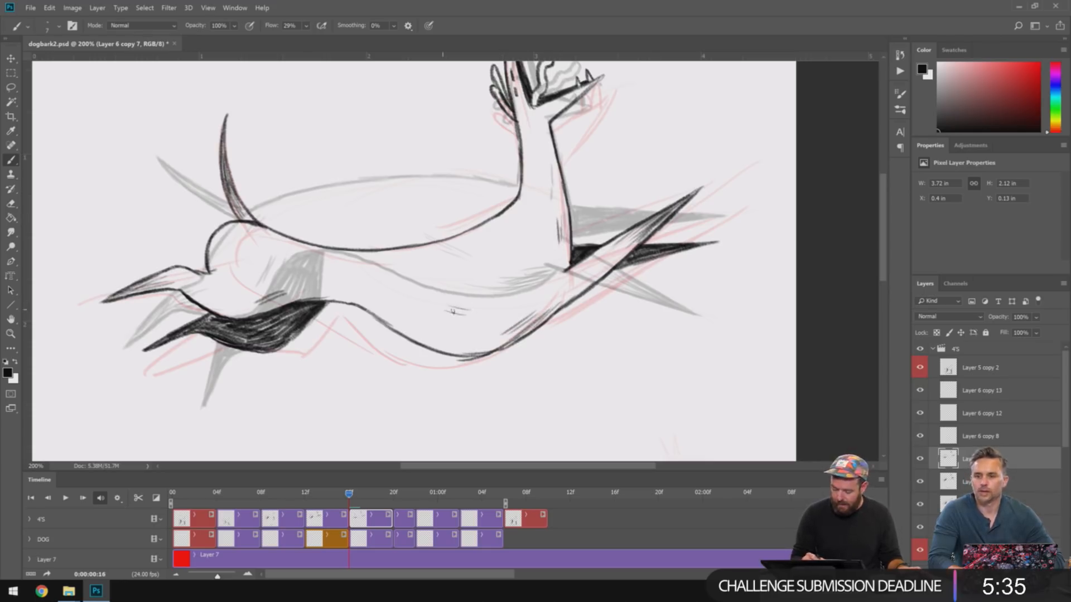
pyautogui.moveTo(447, 311); pyautogui.dragTo(468, 316)
pyautogui.moveTo(453, 319); pyautogui.dragTo(473, 324)
pyautogui.moveTo(645, 363)
pyautogui.mouseDown()
pyautogui.moveTo(618, 427)
pyautogui.moveTo(636, 404)
pyautogui.mouseUp()
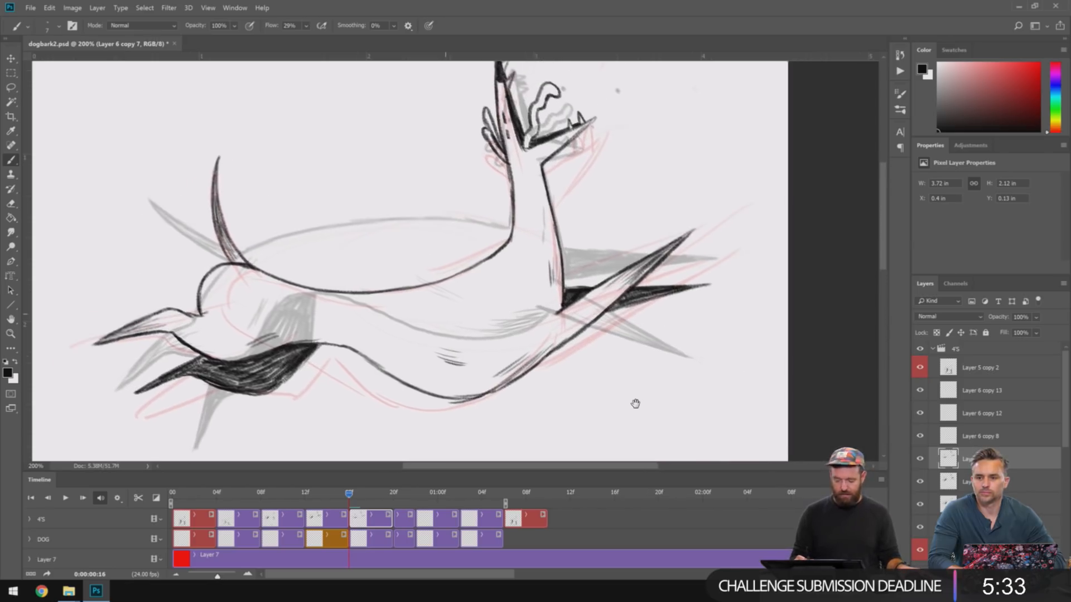
# - Ink a broken horizontal ground line with a few loose dashes at its ends below the leaping dog
pyautogui.hotkey('ctrl', '-')
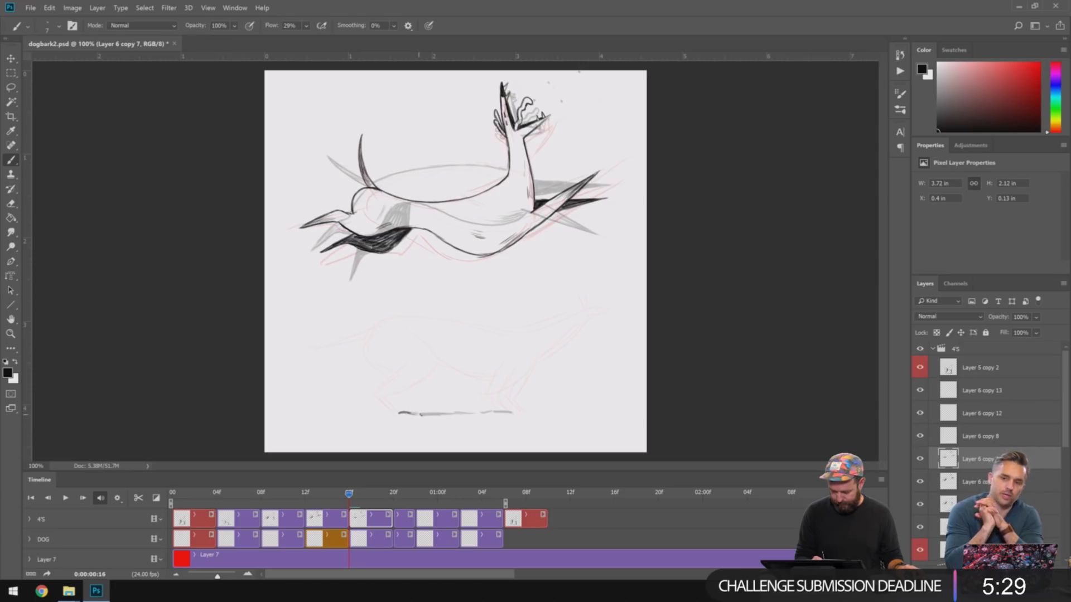
pyautogui.moveTo(409, 415); pyautogui.dragTo(517, 414)
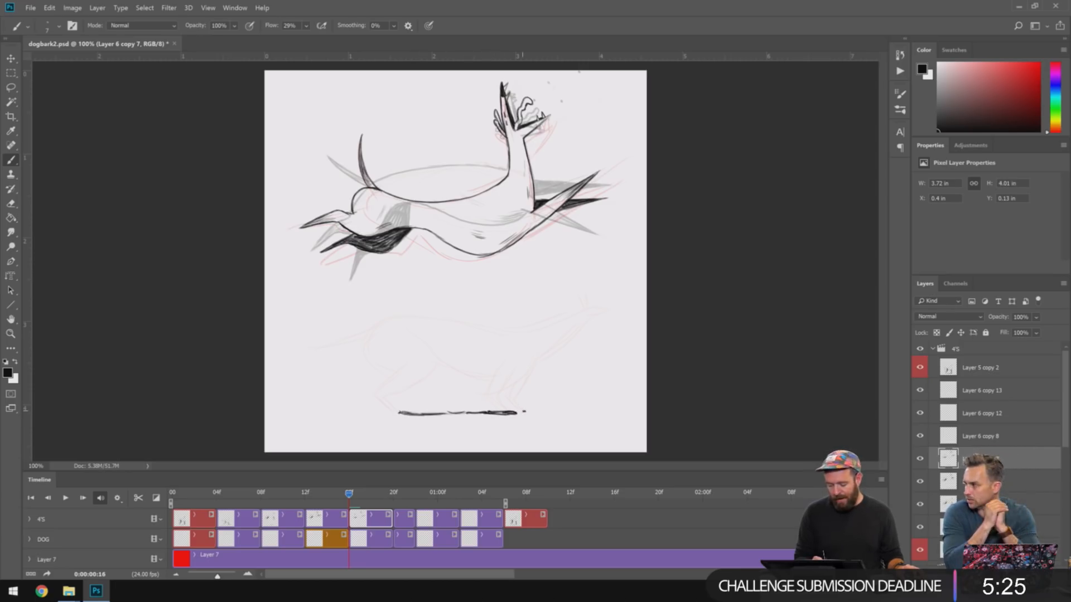
pyautogui.click(473, 429)
pyautogui.moveTo(386, 413); pyautogui.dragTo(392, 413)
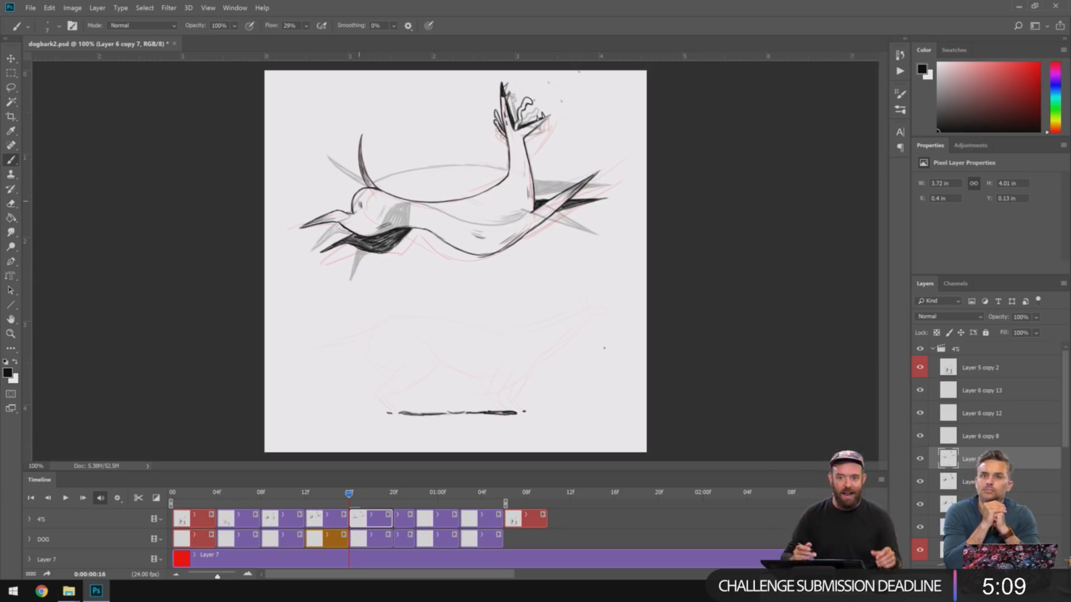
# - Play back the animation from its start to check the inked leap, and move the playhead to frame 18
pyautogui.moveTo(348, 493); pyautogui.dragTo(183, 494)
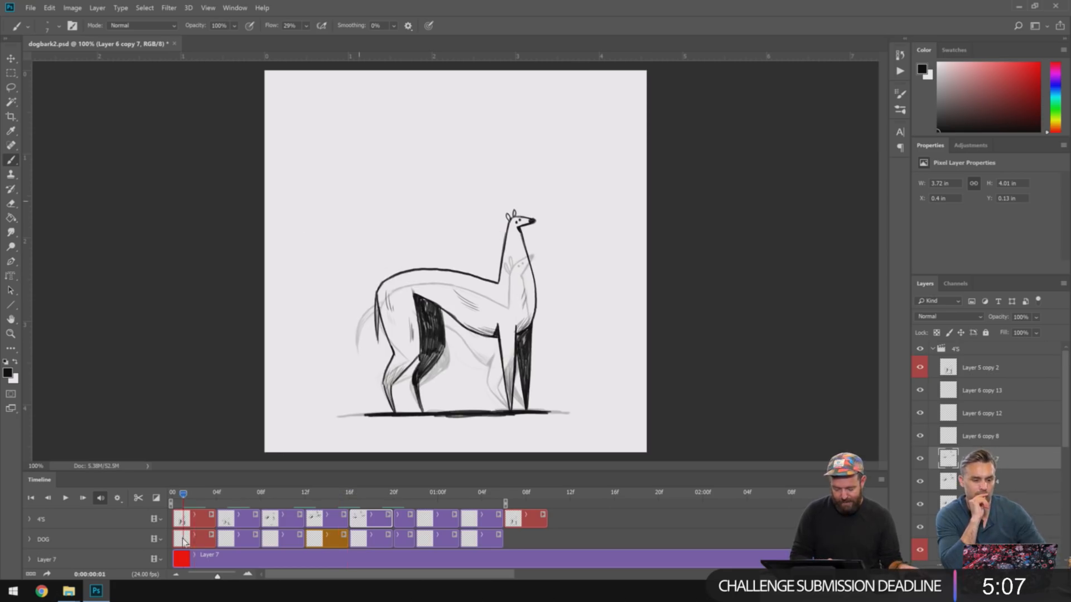
pyautogui.press('space')
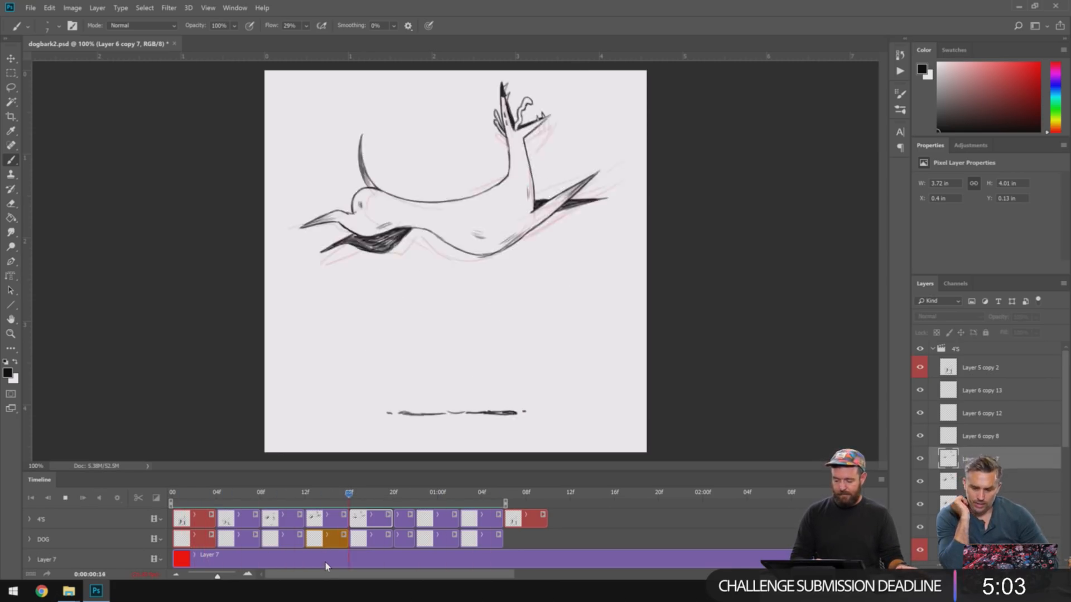
pyautogui.press('space')
pyautogui.moveTo(402, 498); pyautogui.dragTo(371, 530)
# - Move the DOG group above the 4'S group in the layer stack and enlarge the timeline area to show more tracks
pyautogui.scroll(-1, 732, 528)
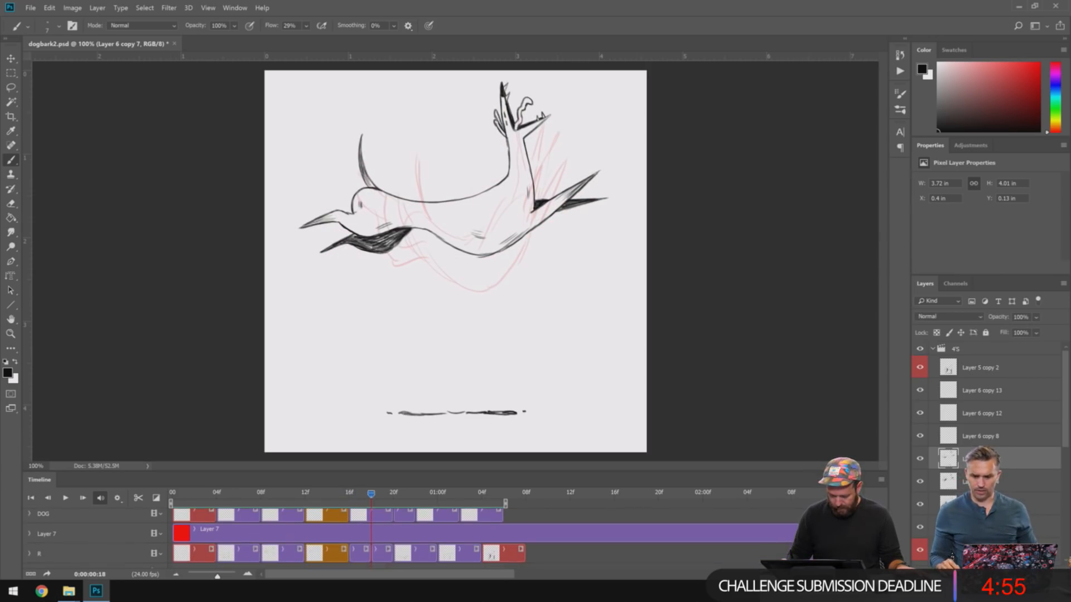
pyautogui.scroll(1, 732, 528)
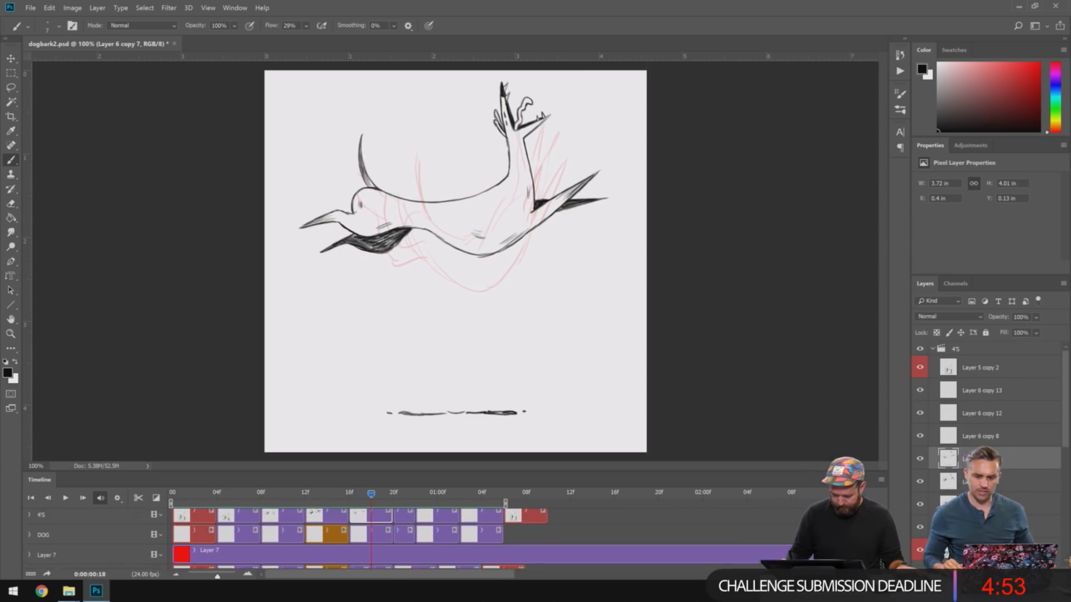
pyautogui.click(78, 547)
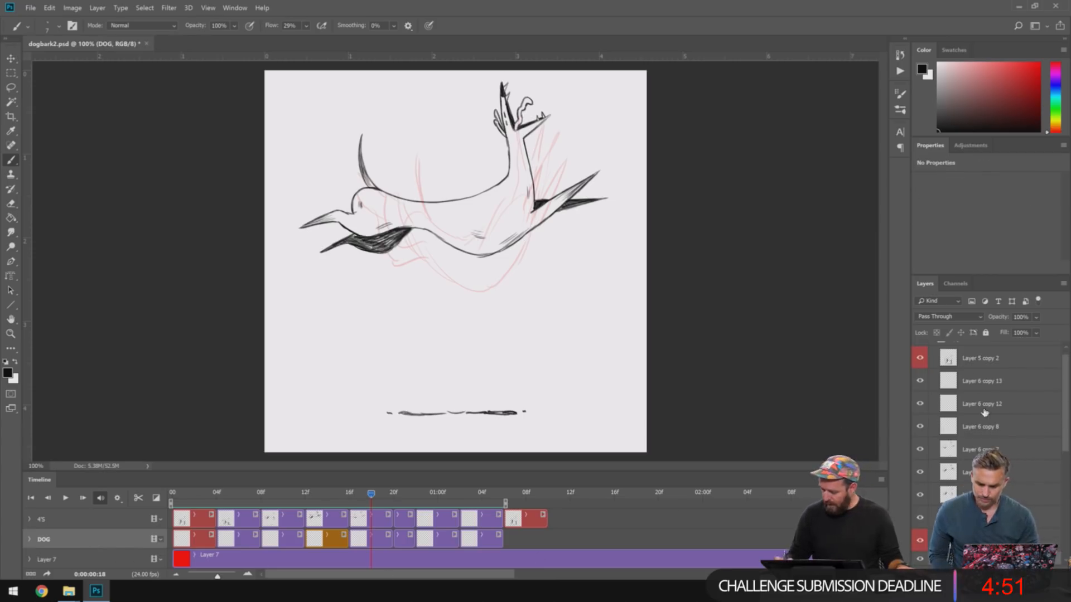
pyautogui.click(933, 559)
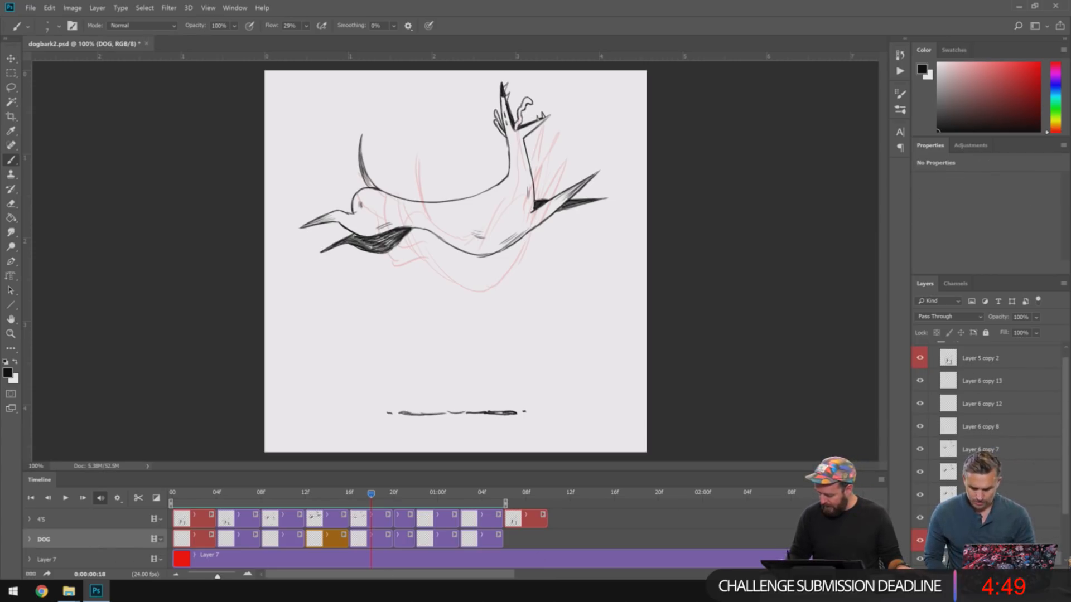
pyautogui.moveTo(986, 559); pyautogui.dragTo(980, 338)
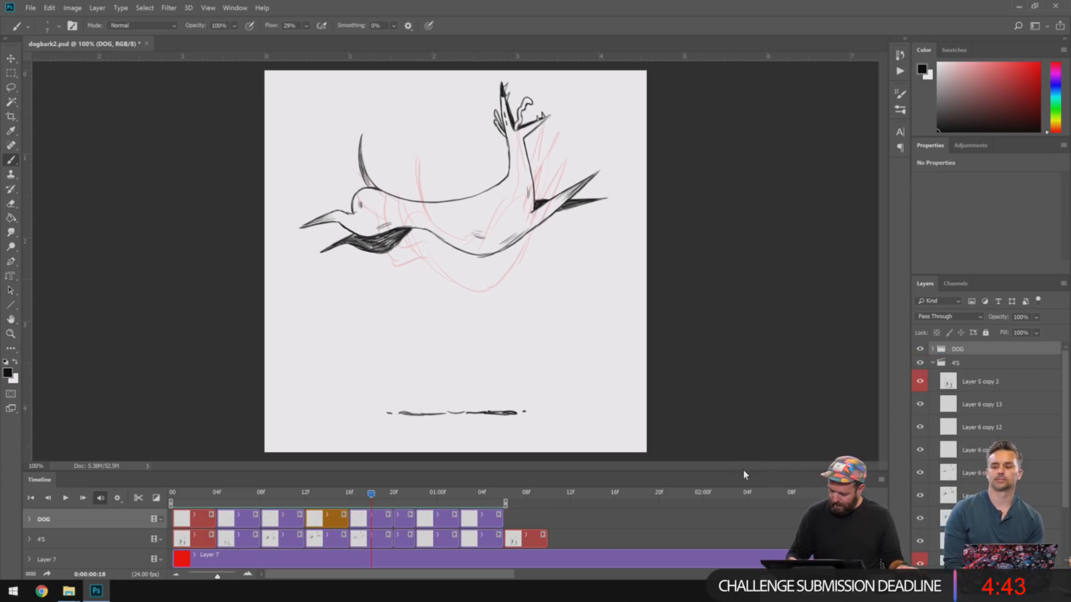
pyautogui.moveTo(744, 471); pyautogui.dragTo(746, 445)
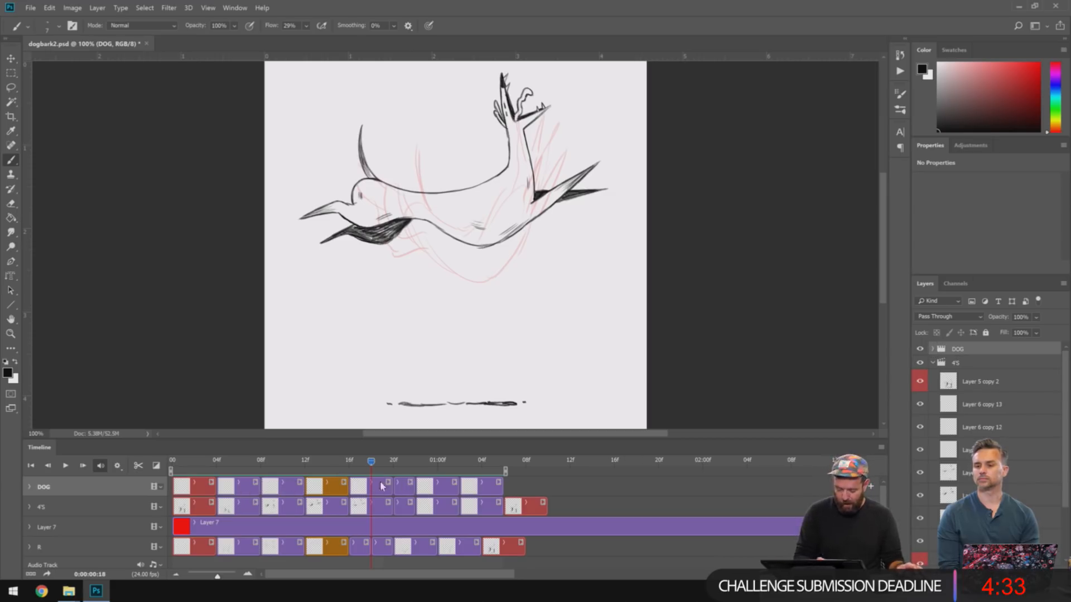
# - Trim the Layer 6 copy 7 clip in the 4'S track to end at frame 18 and select the blank Layer 6 copy 12 clip at frame 20
pyautogui.click(371, 507)
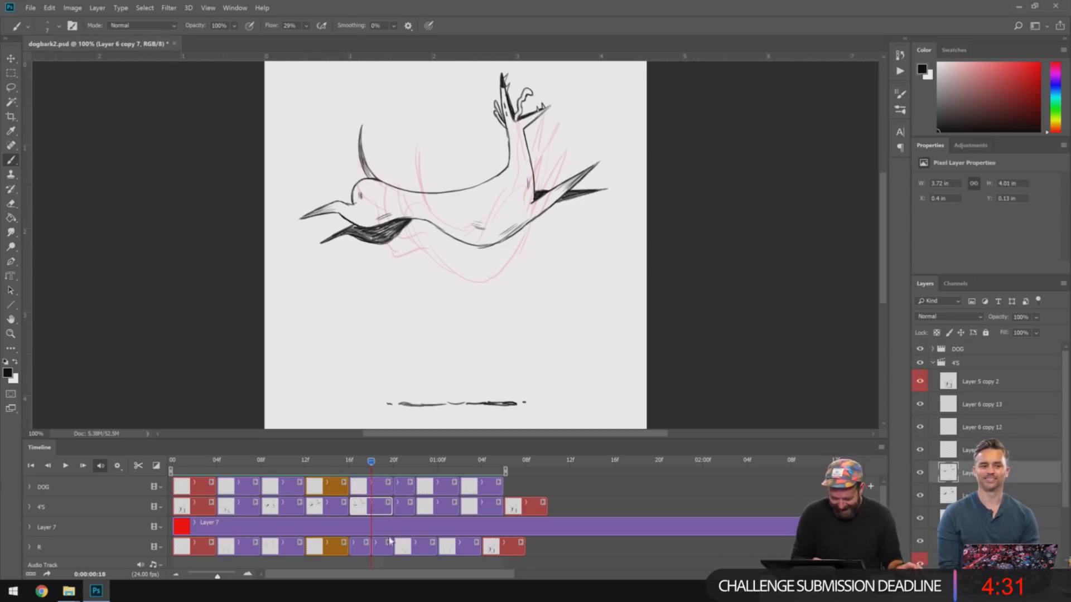
pyautogui.moveTo(388, 523); pyautogui.dragTo(371, 523)
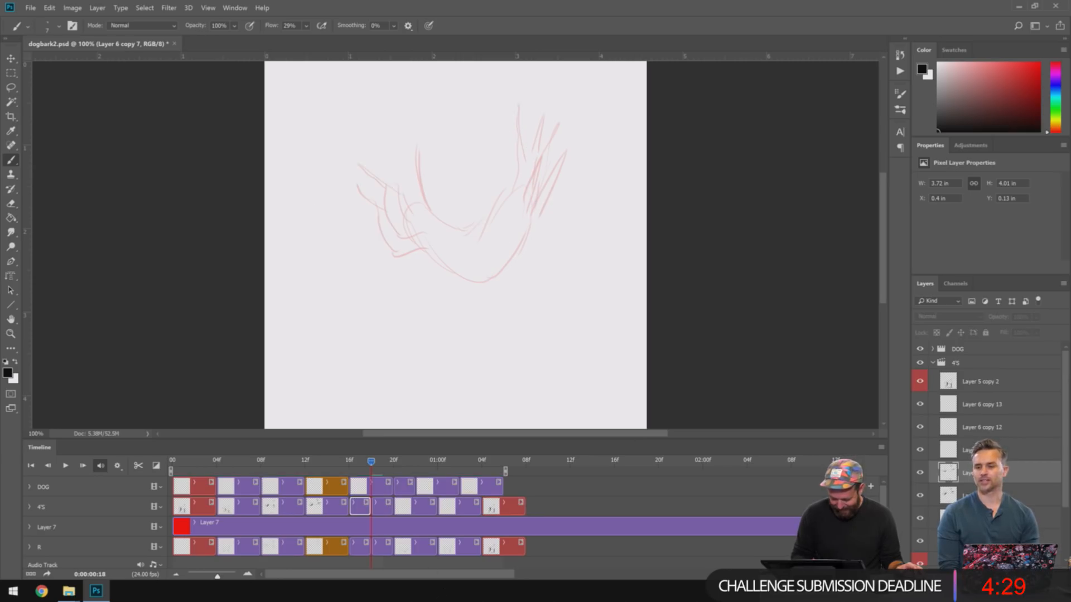
pyautogui.moveTo(369, 470)
pyautogui.mouseDown()
pyautogui.moveTo(345, 471)
pyautogui.moveTo(393, 472)
pyautogui.mouseUp()
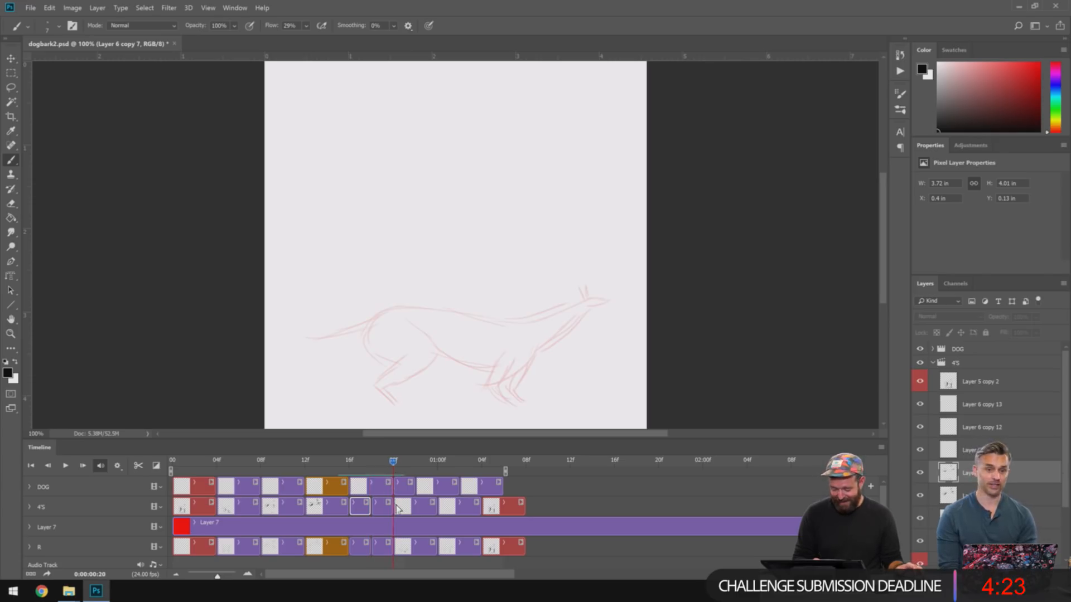
pyautogui.click(397, 508)
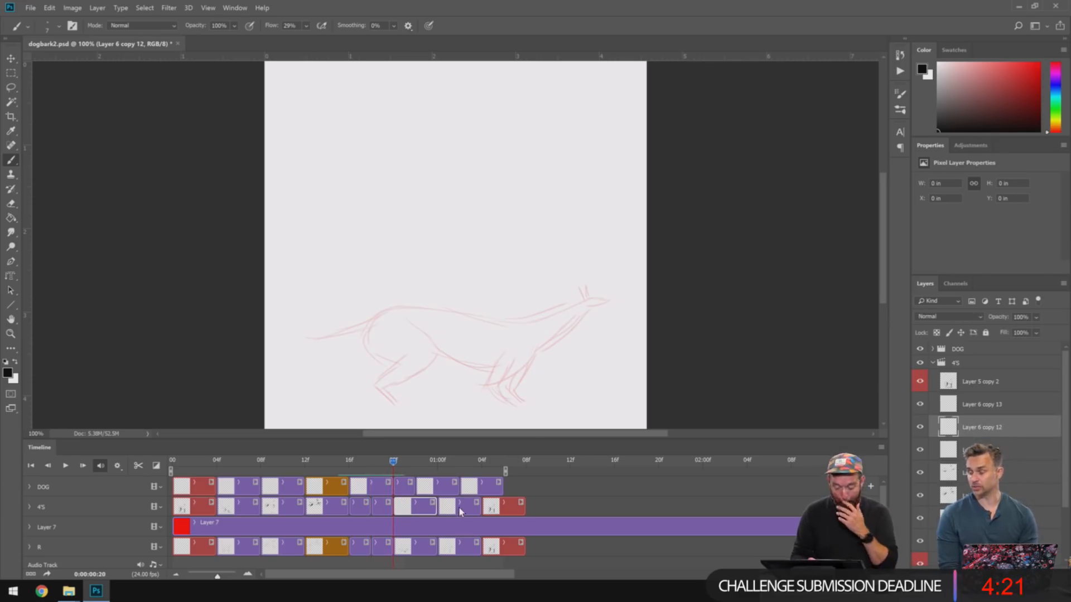
pyautogui.click(449, 460)
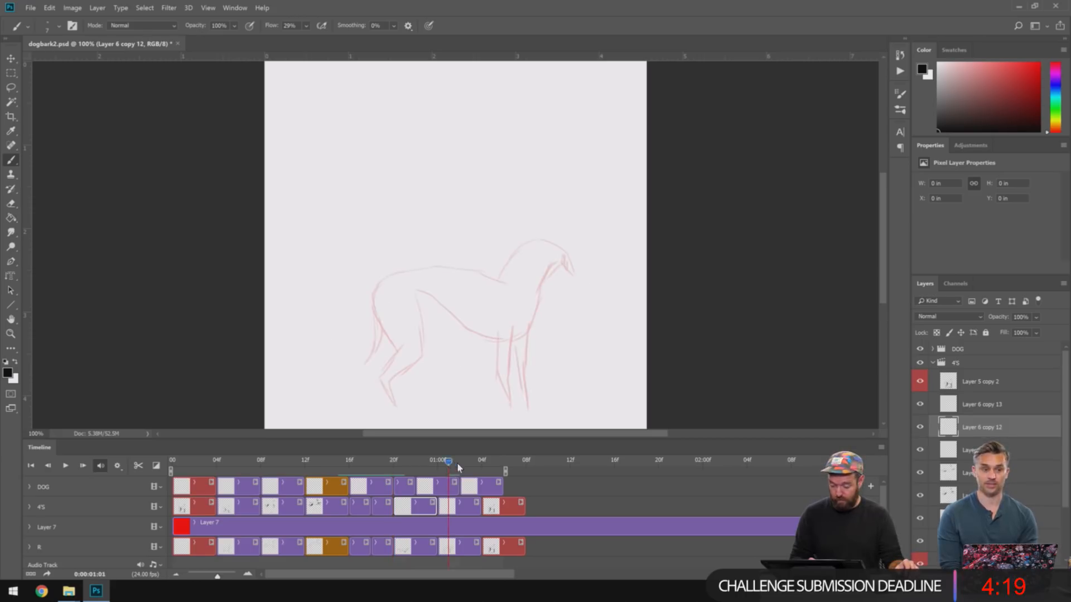
pyautogui.moveTo(457, 463)
pyautogui.mouseDown()
pyautogui.moveTo(490, 468)
pyautogui.moveTo(397, 507)
pyautogui.mouseUp()
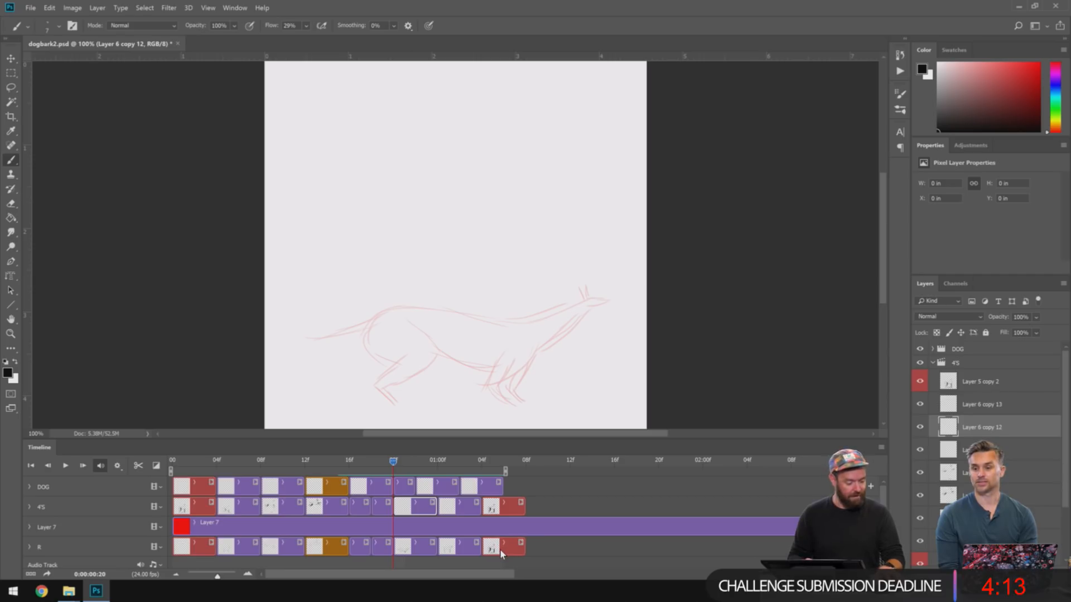
# - Configure the onion skin with a frame spacing of 8 and 0 frames before
pyautogui.press('F3')
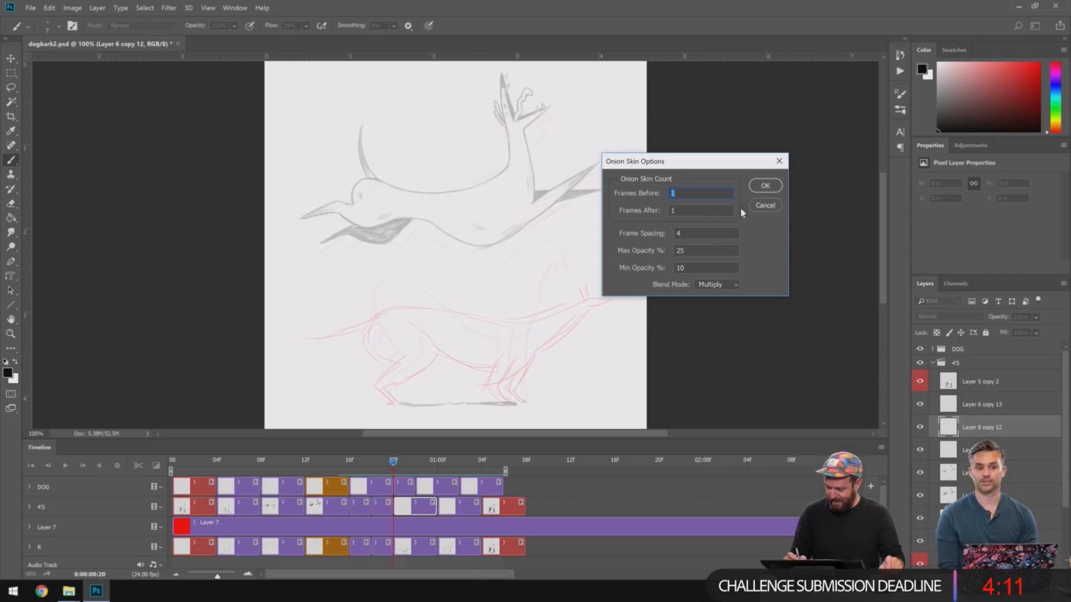
pyautogui.click(692, 234)
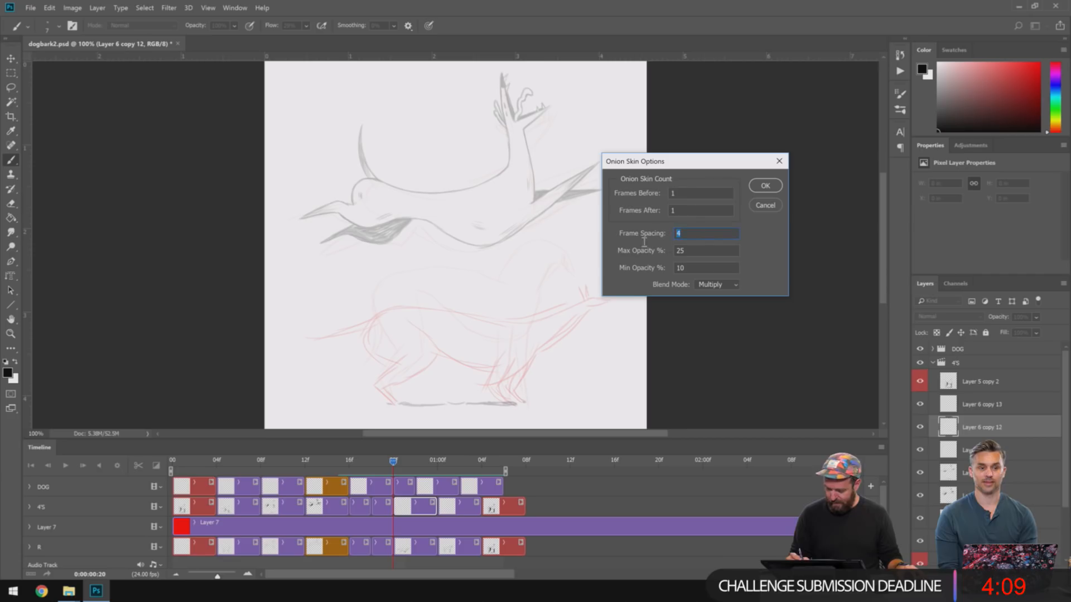
pyautogui.write('8')
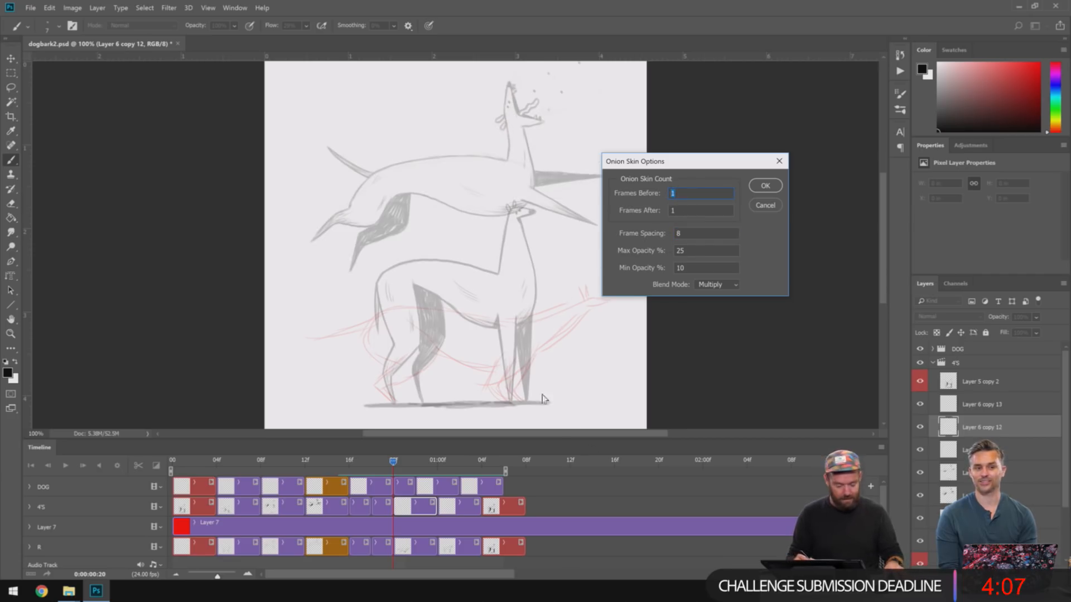
pyautogui.write('0')
pyautogui.click(765, 186)
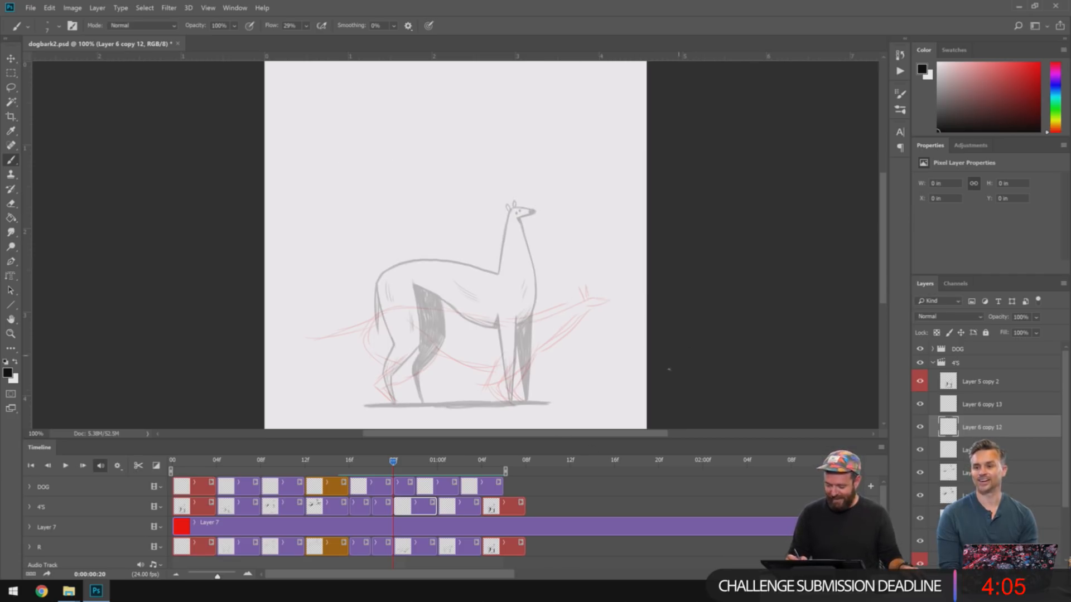
# - Save the document with the lower half of the crouching dog's red sketch in close view
pyautogui.hotkey('ctrl', '+')
pyautogui.moveTo(645, 330); pyautogui.dragTo(638, 125)
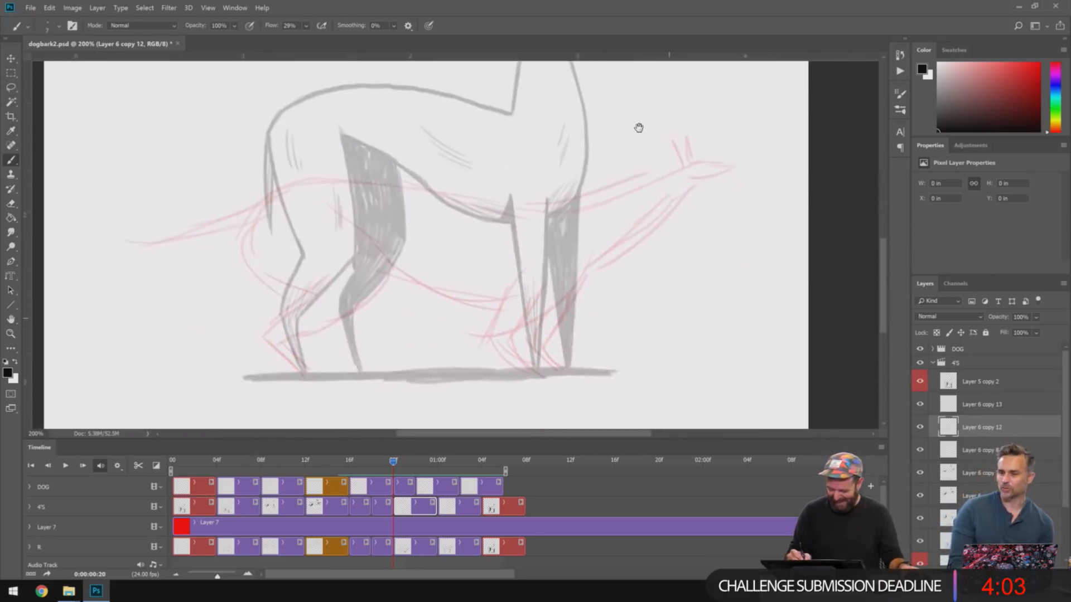
pyautogui.moveTo(633, 323); pyautogui.dragTo(628, 332)
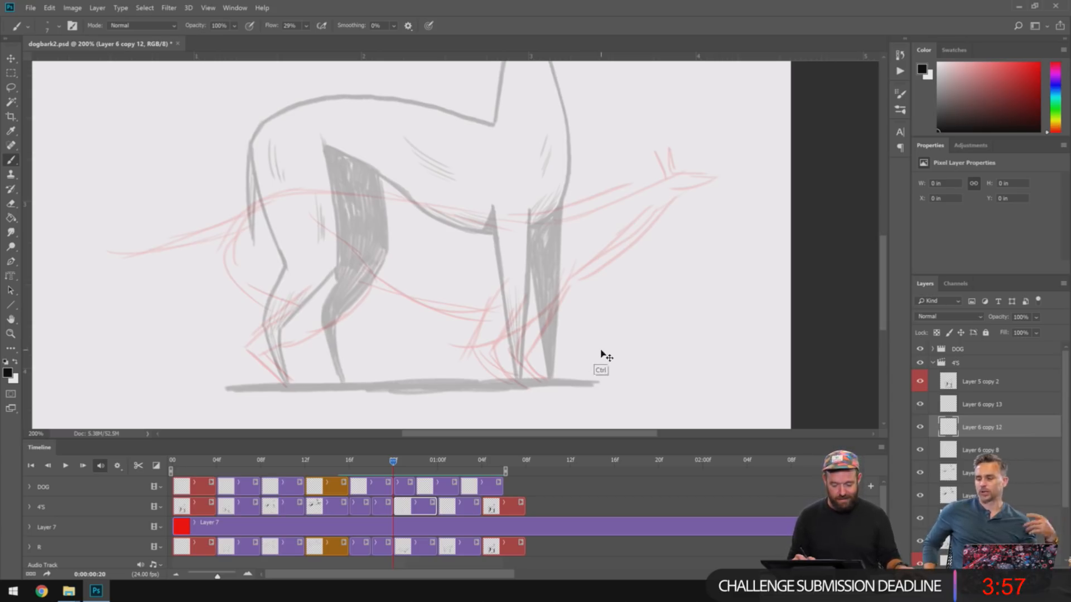
pyautogui.hotkey('ctrl', 's')
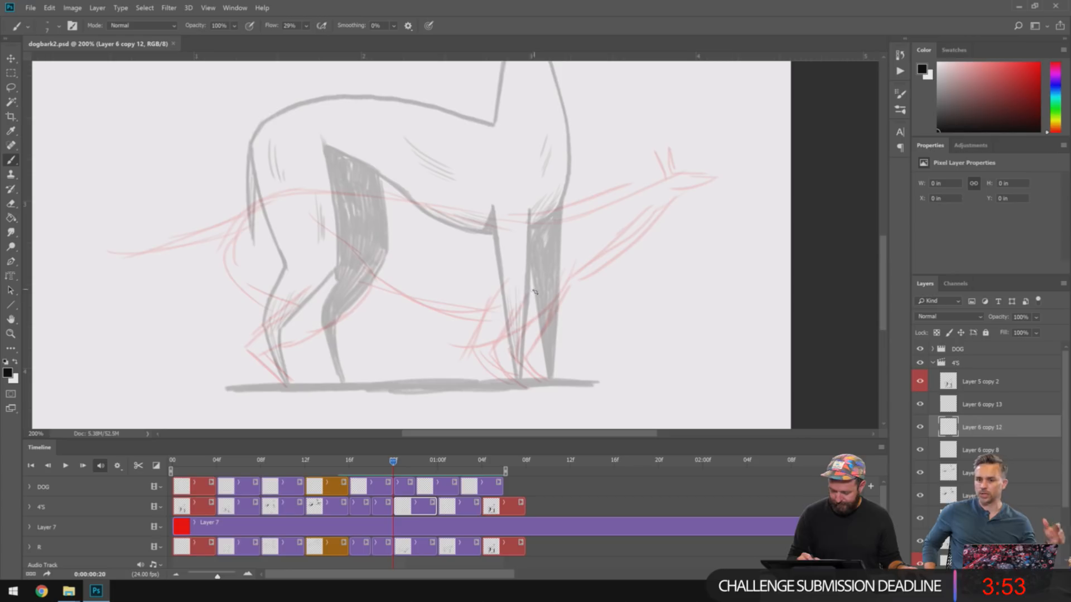
# - Ink both edges of the near foreleg's bent lower part down to a pointed paw, redrawing the rear edge
pyautogui.moveTo(532, 292)
pyautogui.mouseDown()
pyautogui.moveTo(494, 340)
pyautogui.moveTo(517, 378)
pyautogui.mouseUp()
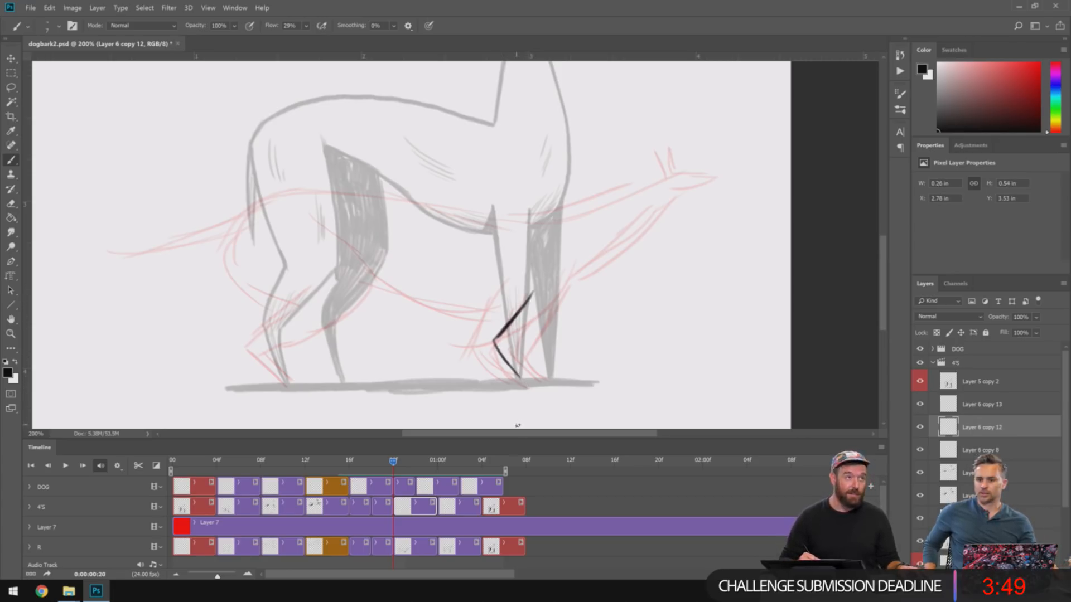
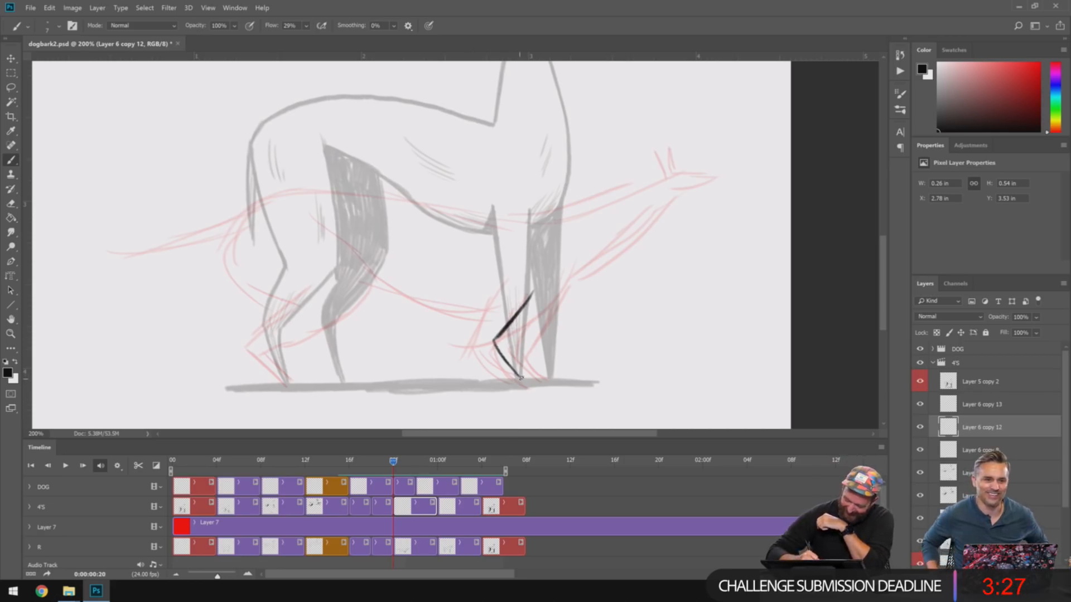
pyautogui.moveTo(518, 378)
pyautogui.mouseDown()
pyautogui.moveTo(483, 348)
pyautogui.moveTo(505, 289)
pyautogui.mouseUp()
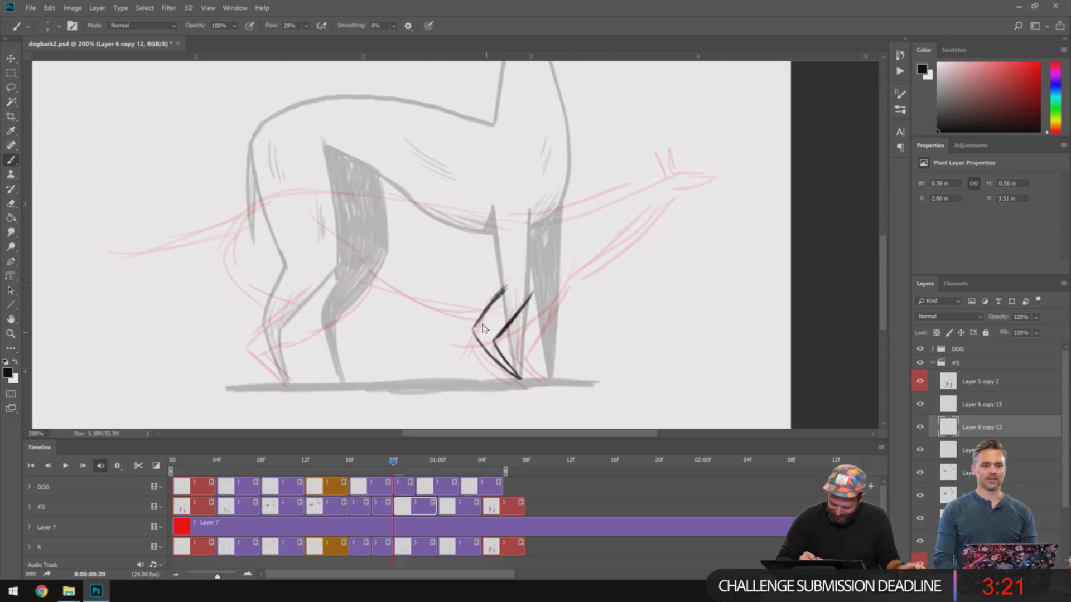
pyautogui.hotkey('ctrl', 'z')
pyautogui.hotkey('ctrl', 'z')
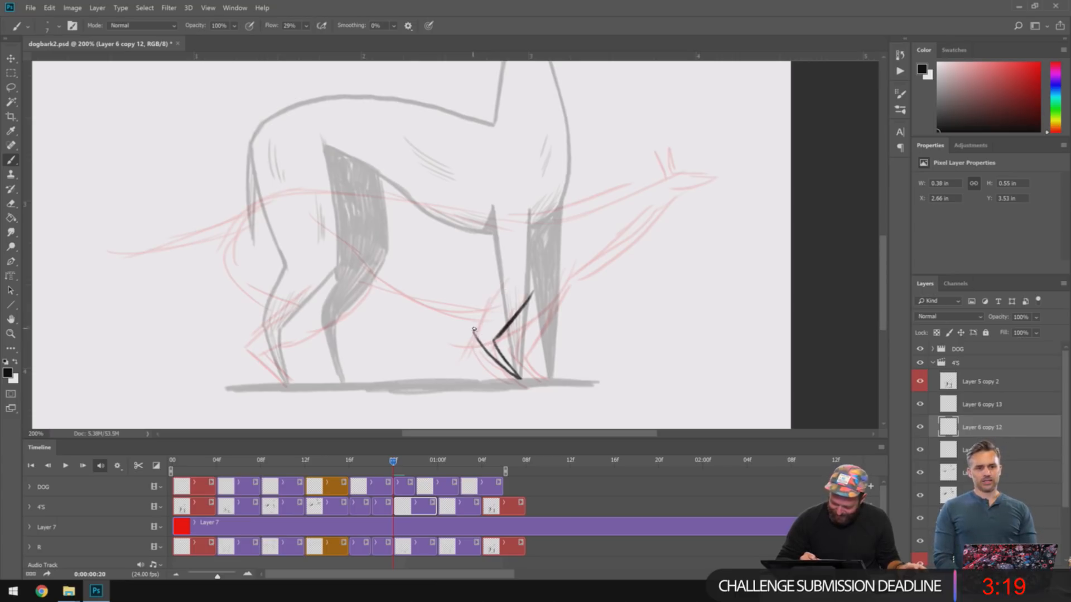
pyautogui.moveTo(477, 321); pyautogui.dragTo(498, 288)
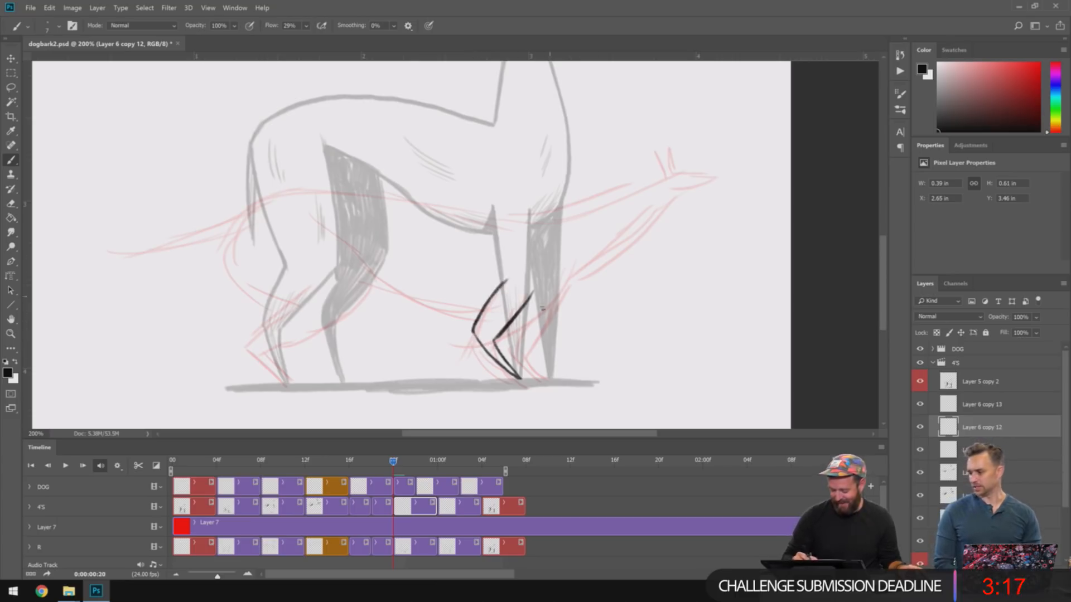
# - Ink the dog's back as one continuous line from the shoulders over the rump to the base of the tail
pyautogui.moveTo(658, 296); pyautogui.dragTo(673, 314)
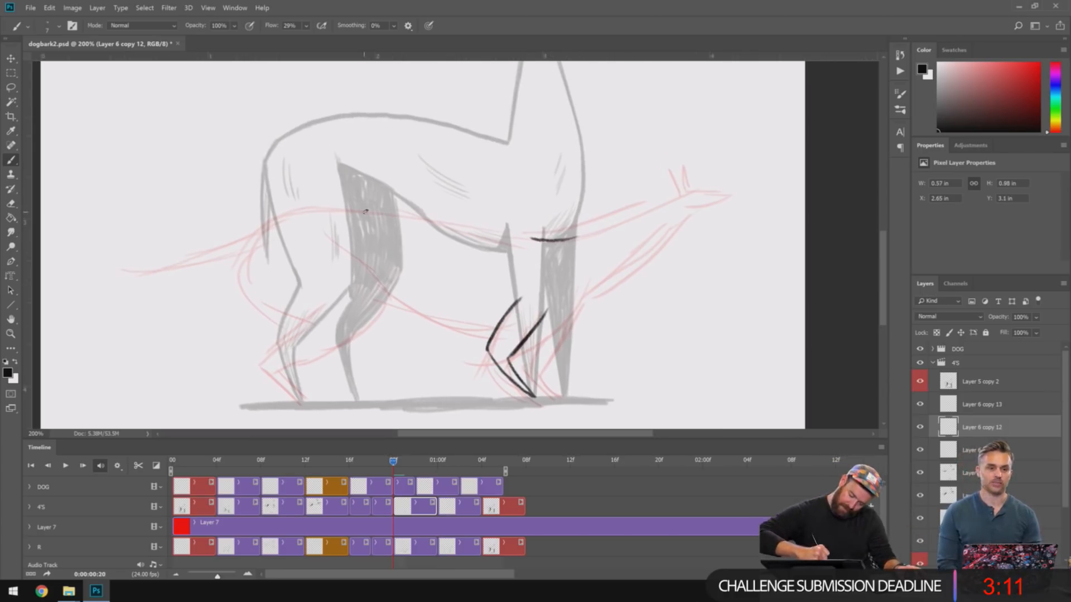
pyautogui.moveTo(365, 212); pyautogui.dragTo(577, 237)
pyautogui.moveTo(516, 286); pyautogui.dragTo(691, 255)
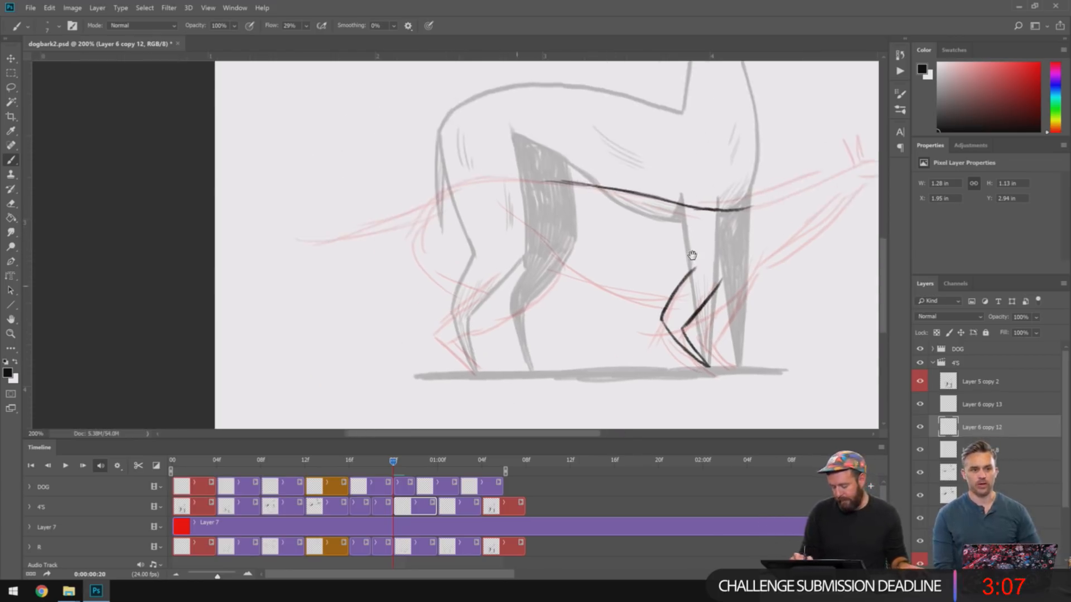
pyautogui.moveTo(561, 179)
pyautogui.mouseDown()
pyautogui.moveTo(472, 179)
pyautogui.moveTo(436, 204)
pyautogui.mouseUp()
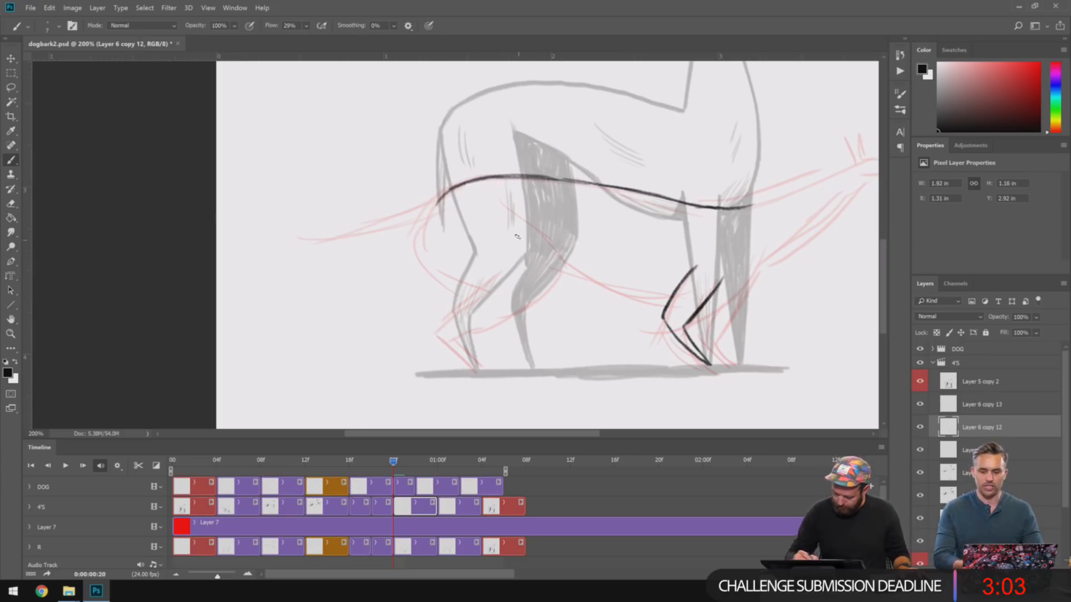
# - Ink the near hind leg from thigh and rump to a pointed foot, and draw the shaded tail stretching out behind
pyautogui.moveTo(502, 206)
pyautogui.mouseDown()
pyautogui.moveTo(548, 284)
pyautogui.moveTo(460, 337)
pyautogui.mouseUp()
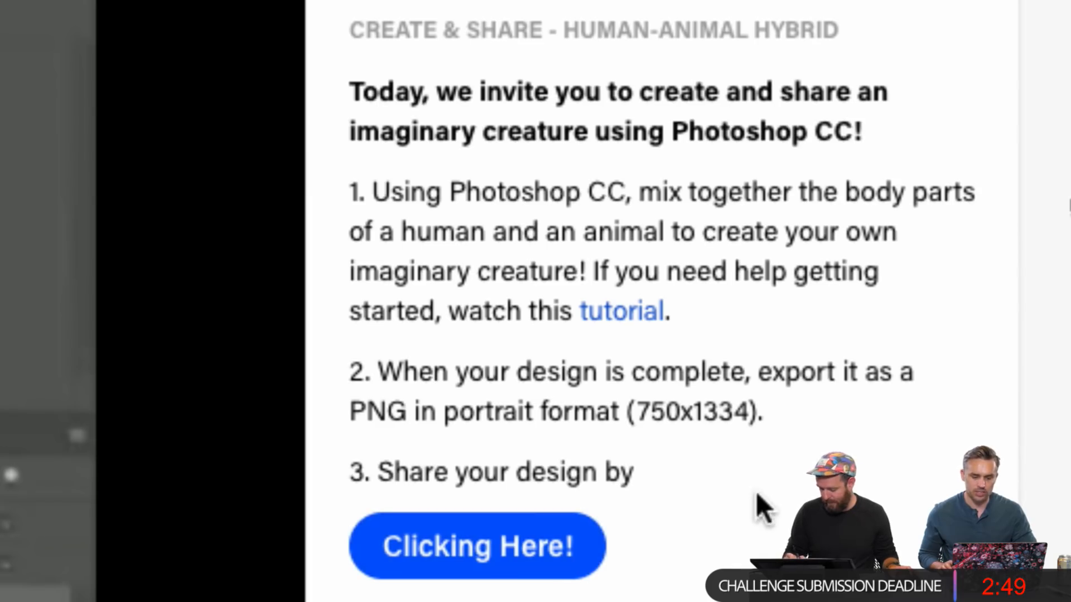
pyautogui.moveTo(637, 409); pyautogui.dragTo(746, 401)
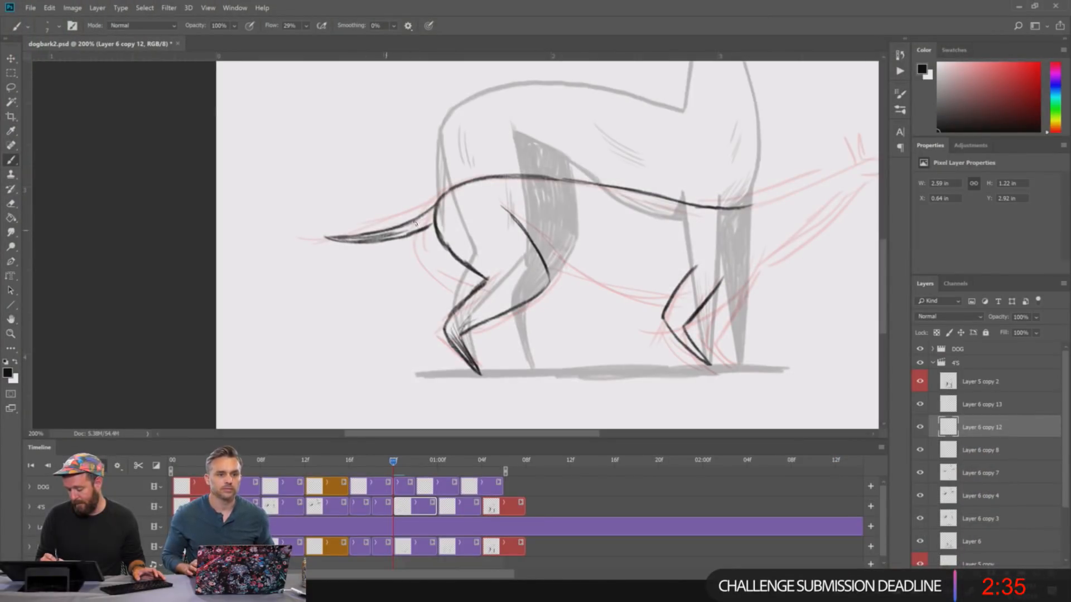
pyautogui.hscroll(5, 626, 346)
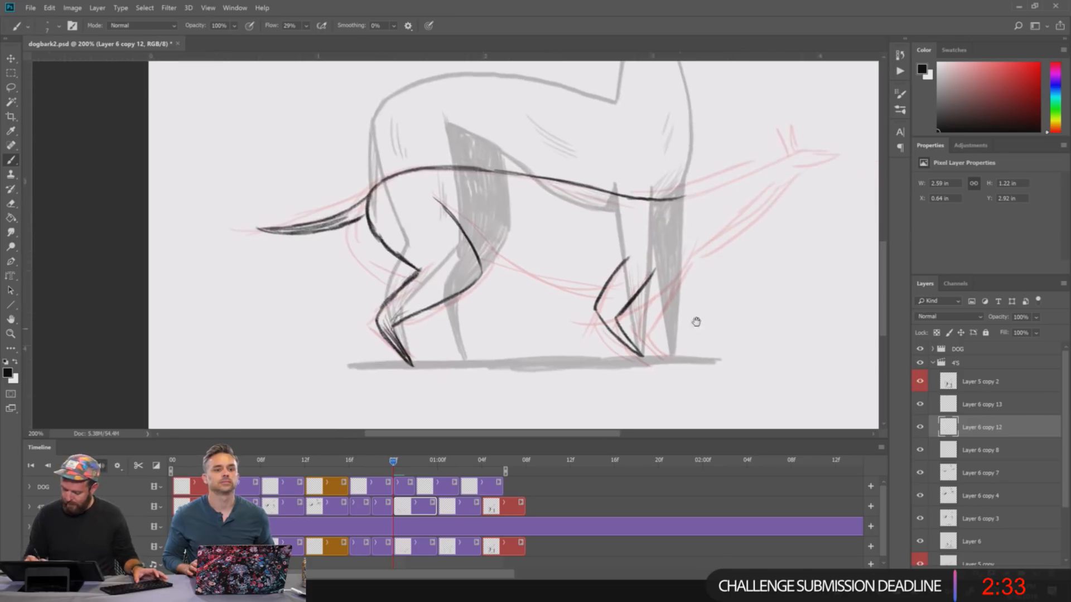
# - Ink both edges of the crouching dog's far foreleg, bent at the knee and tapering to a pointed paw
pyautogui.moveTo(617, 266)
pyautogui.mouseDown()
pyautogui.moveTo(579, 321)
pyautogui.moveTo(603, 361)
pyautogui.moveTo(566, 323)
pyautogui.mouseUp()
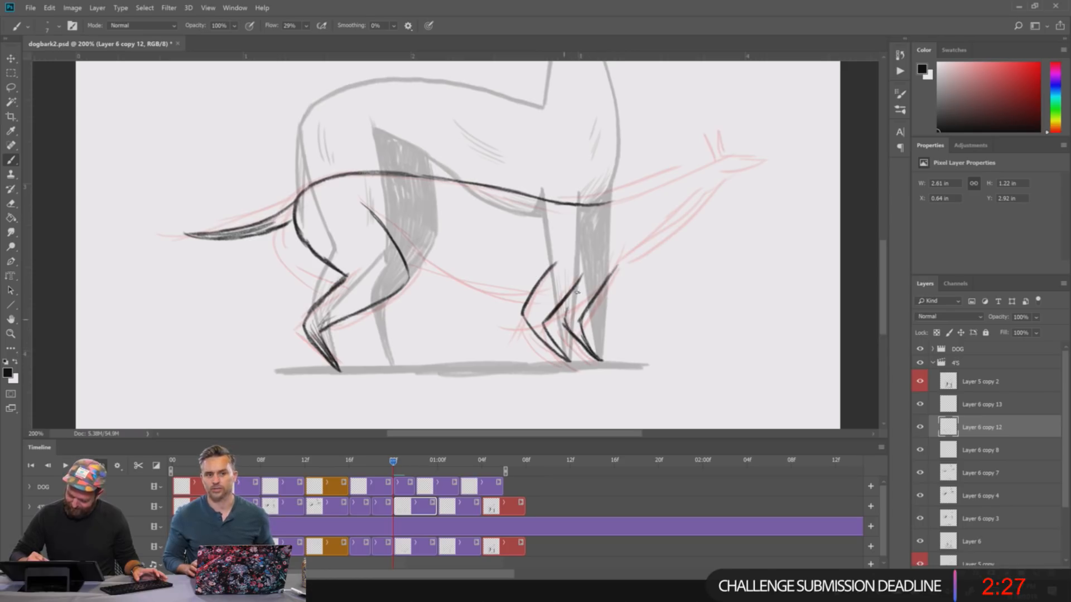
pyautogui.moveTo(581, 282); pyautogui.dragTo(564, 321)
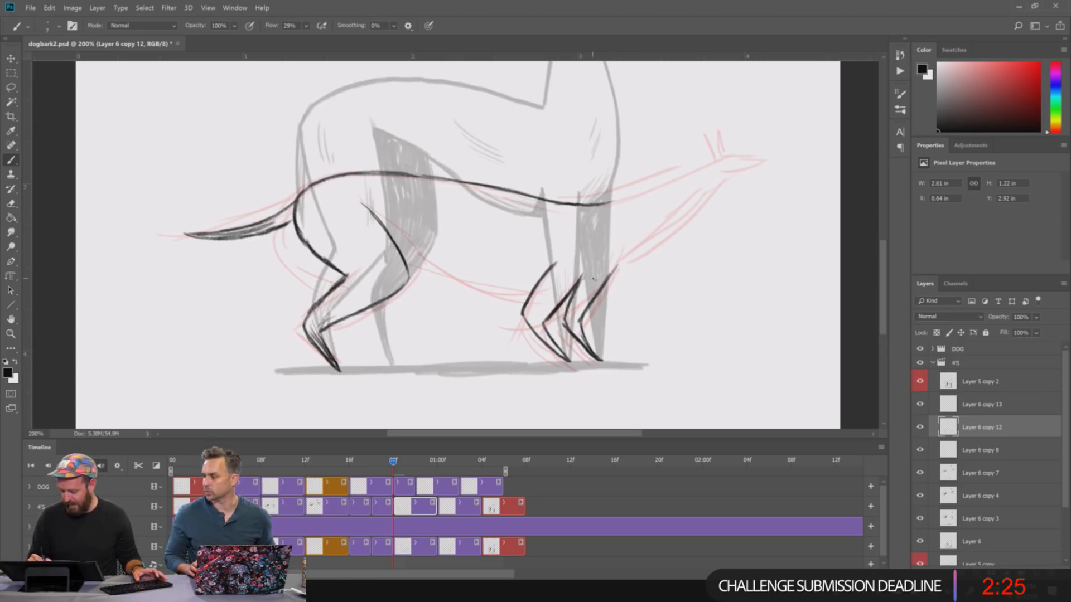
pyautogui.moveTo(644, 278); pyautogui.dragTo(627, 289)
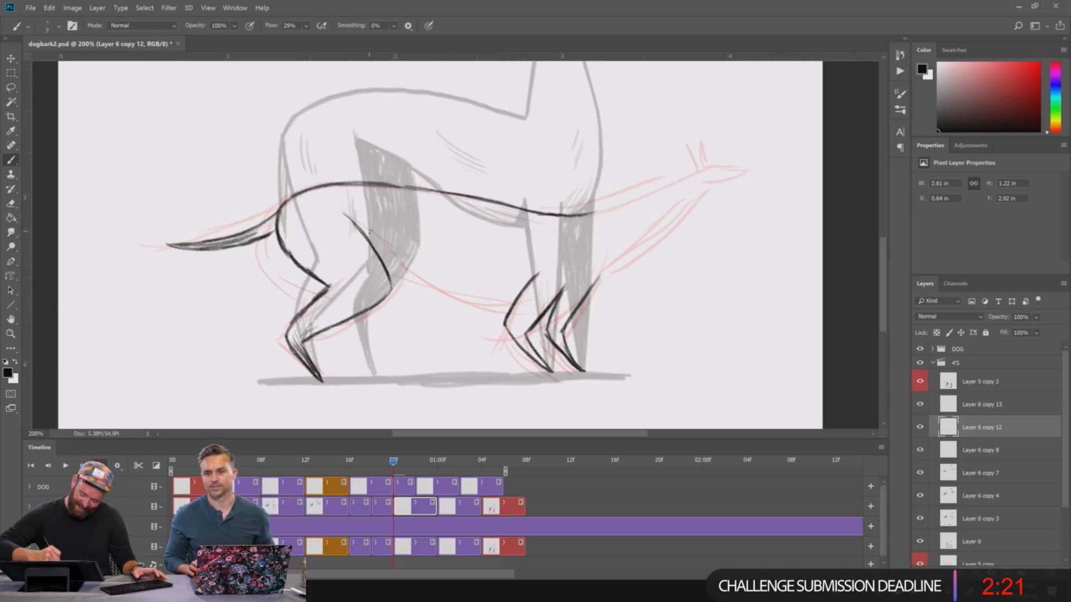
# - Ink the belly line from the thigh to the near foreleg, undoing the first version and redrawing it with a deeper curve
pyautogui.moveTo(398, 241)
pyautogui.mouseDown()
pyautogui.moveTo(368, 233)
pyautogui.moveTo(514, 308)
pyautogui.mouseUp()
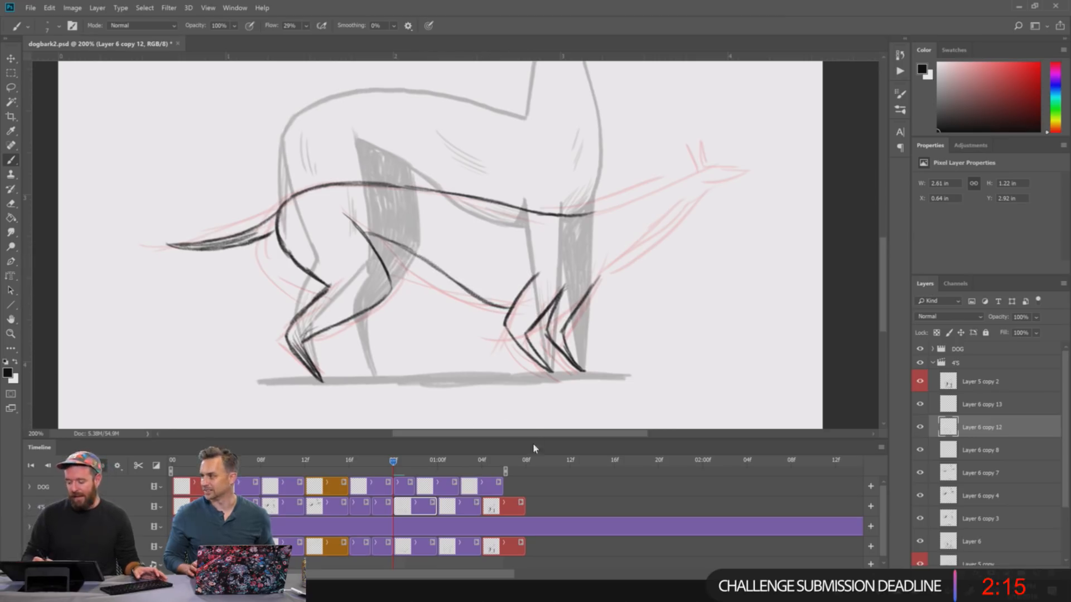
pyautogui.hotkey('ctrl', 'z')
pyautogui.hotkey('ctrl', 'z')
pyautogui.hotkey('ctrl', 'z')
pyautogui.hotkey('ctrl', 'z')
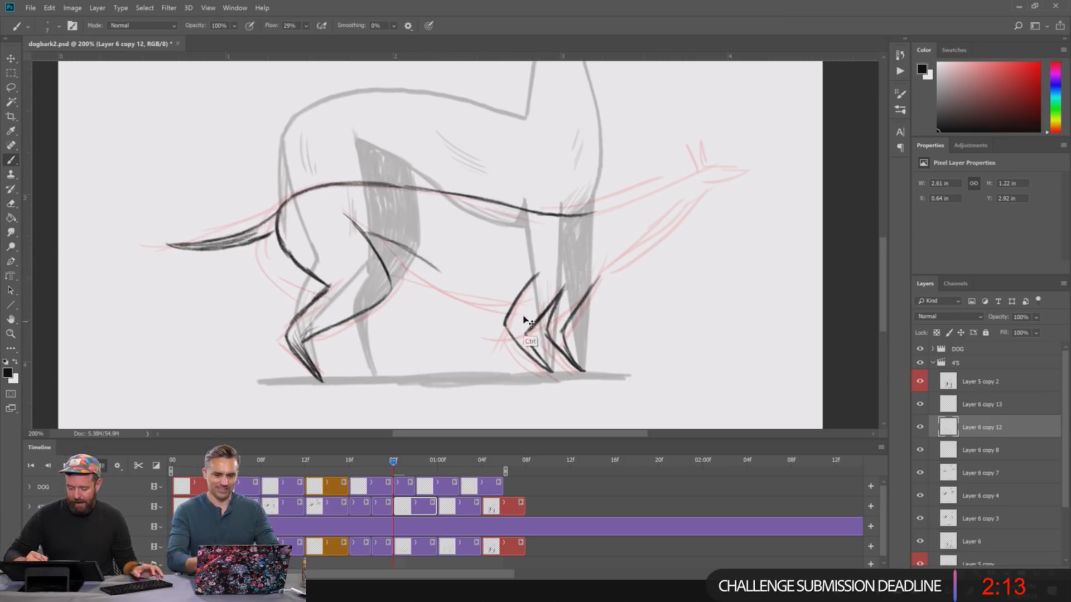
pyautogui.moveTo(406, 249); pyautogui.dragTo(509, 312)
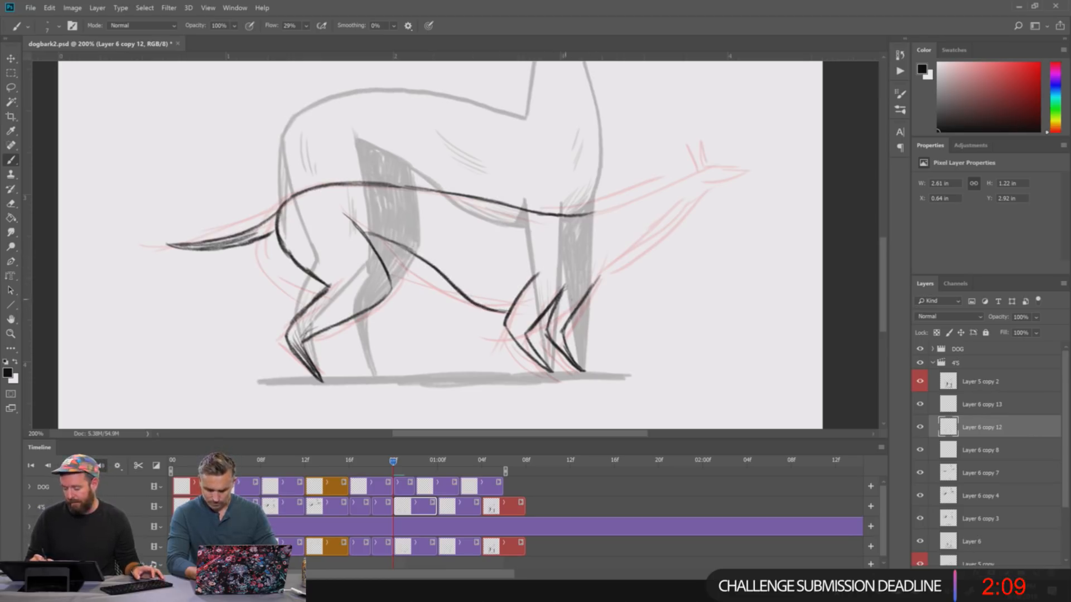
# - Ink the top of the outstretched neck and the head with a pointed muzzle, black nose, eyes and two upright ears
pyautogui.moveTo(583, 214); pyautogui.dragTo(700, 169)
pyautogui.moveTo(754, 198); pyautogui.dragTo(693, 243)
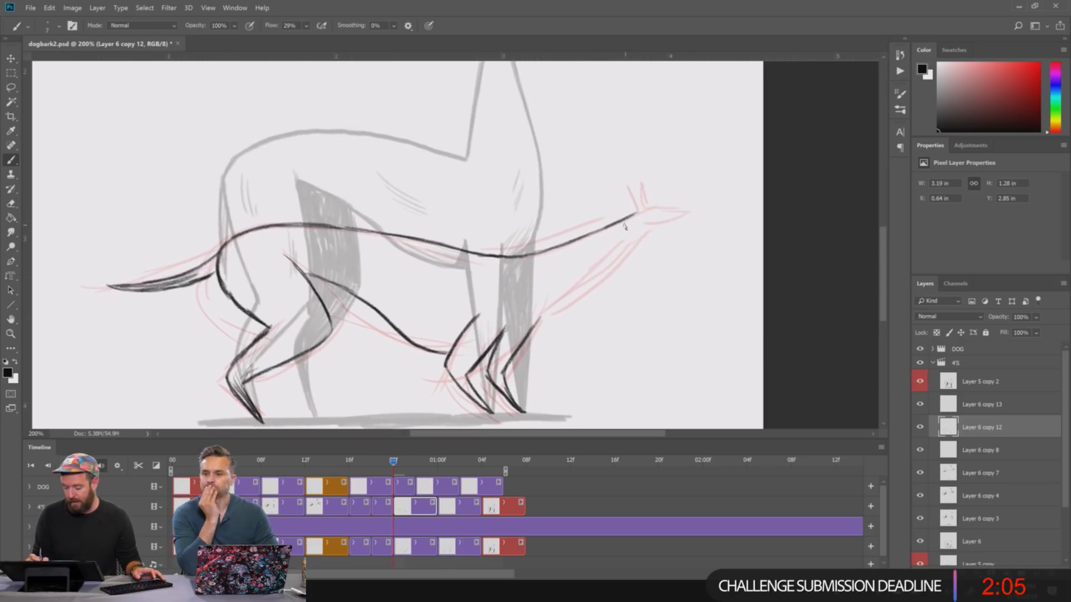
pyautogui.moveTo(648, 209)
pyautogui.mouseDown()
pyautogui.moveTo(689, 211)
pyautogui.moveTo(688, 300)
pyautogui.moveTo(692, 257)
pyautogui.moveTo(681, 293)
pyautogui.moveTo(644, 306)
pyautogui.moveTo(678, 287)
pyautogui.mouseUp()
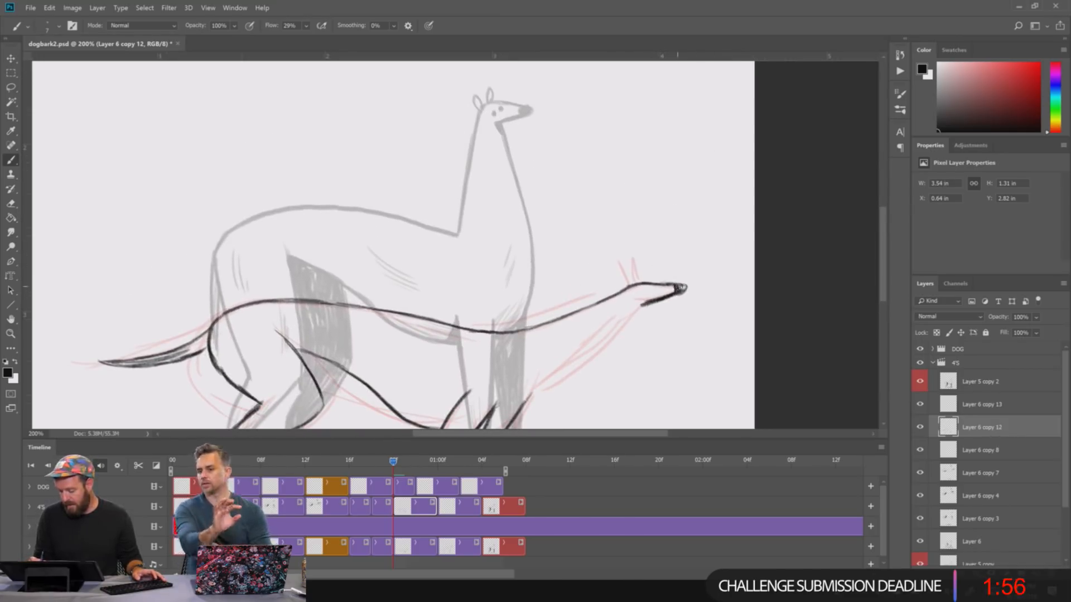
pyautogui.click(650, 288)
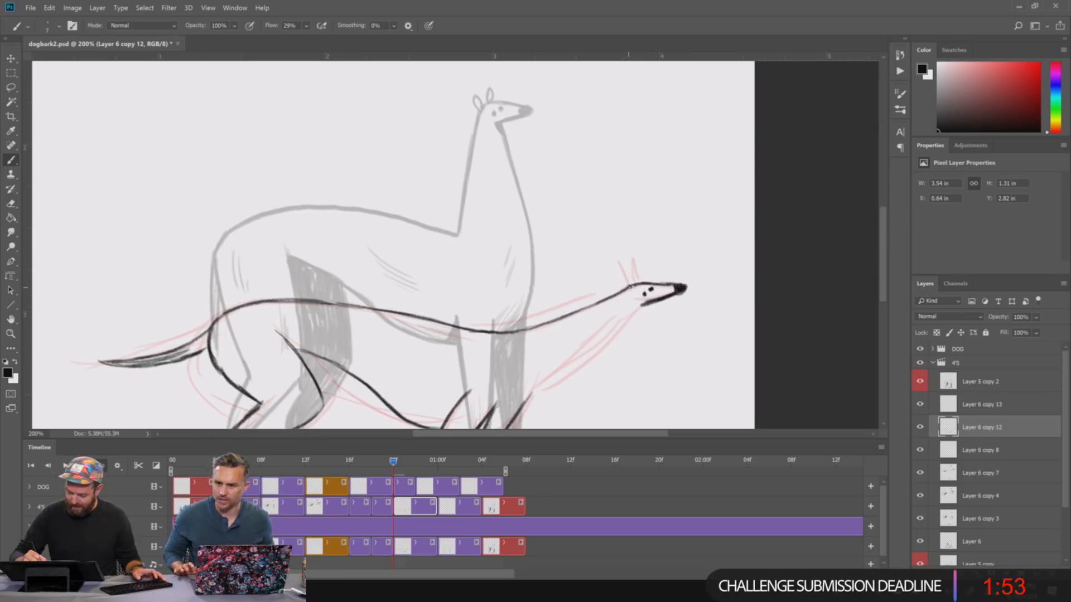
pyautogui.moveTo(629, 284)
pyautogui.mouseDown()
pyautogui.moveTo(616, 252)
pyautogui.moveTo(629, 286)
pyautogui.mouseUp()
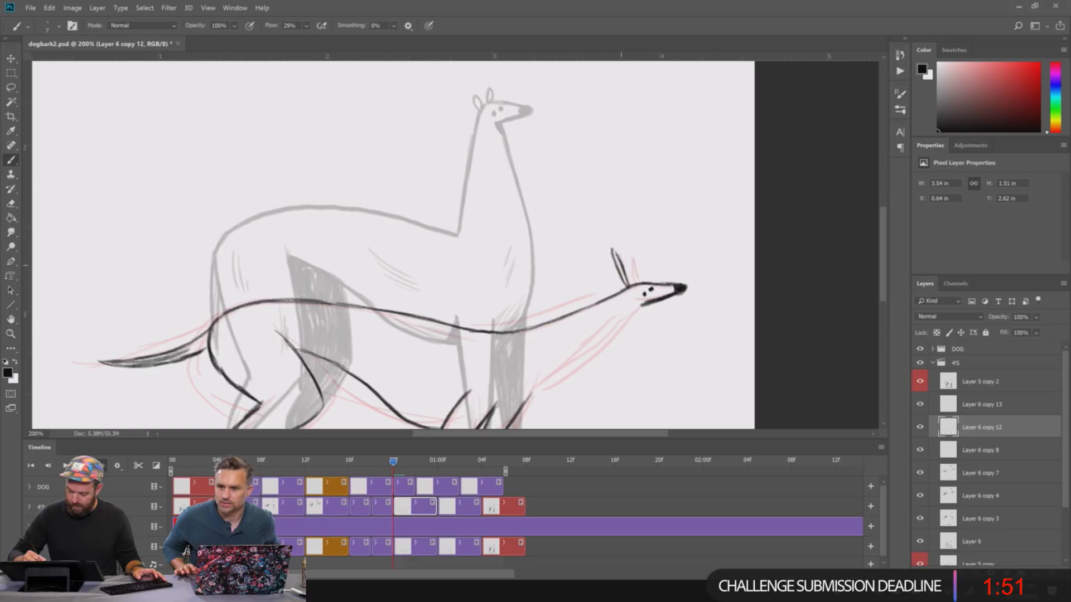
pyautogui.moveTo(611, 250)
pyautogui.mouseDown()
pyautogui.moveTo(618, 259)
pyautogui.moveTo(626, 246)
pyautogui.moveTo(641, 285)
pyautogui.moveTo(681, 268)
pyautogui.moveTo(628, 350)
pyautogui.moveTo(658, 268)
pyautogui.moveTo(670, 158)
pyautogui.mouseUp()
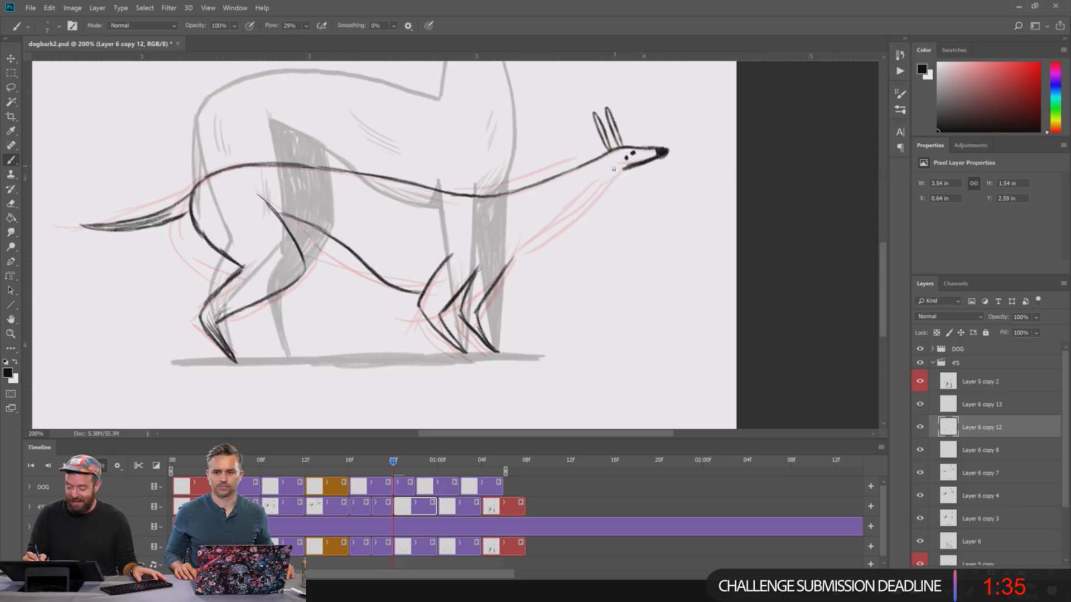
# - Ink the throat and chest line down to the far foreleg and shade that leg dark
pyautogui.moveTo(620, 171)
pyautogui.mouseDown()
pyautogui.moveTo(539, 244)
pyautogui.moveTo(482, 270)
pyautogui.moveTo(505, 265)
pyautogui.moveTo(477, 299)
pyautogui.moveTo(475, 288)
pyautogui.moveTo(463, 299)
pyautogui.moveTo(476, 282)
pyautogui.moveTo(477, 325)
pyautogui.moveTo(465, 305)
pyautogui.moveTo(482, 282)
pyautogui.moveTo(470, 327)
pyautogui.moveTo(492, 338)
pyautogui.moveTo(471, 315)
pyautogui.moveTo(495, 351)
pyautogui.mouseUp()
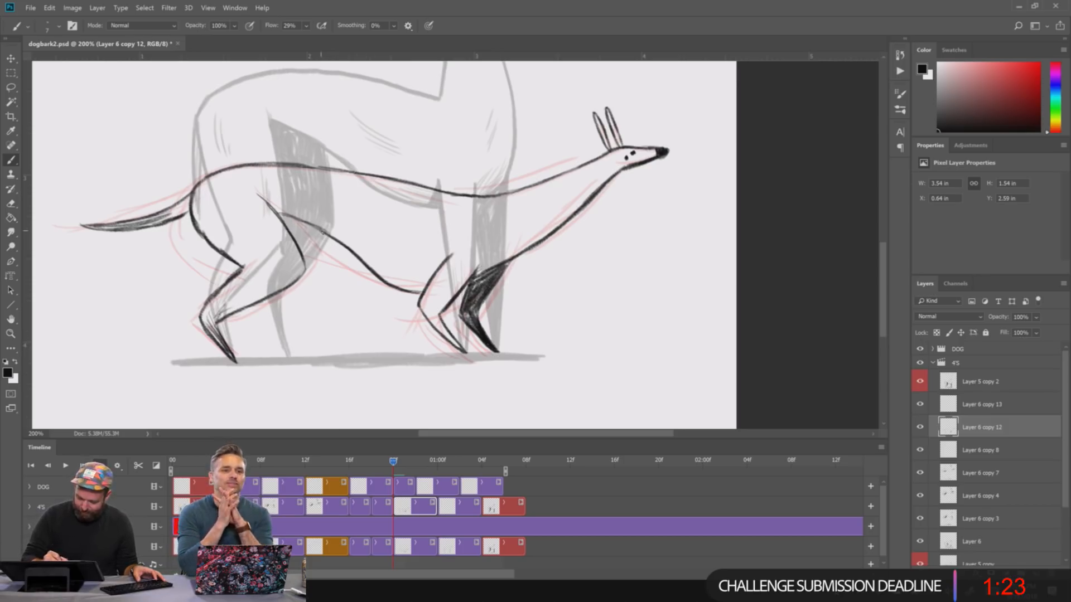
# - Outline the far hind leg from the belly over the bent knee and hock to a pointed foot
pyautogui.moveTo(322, 231)
pyautogui.mouseDown()
pyautogui.moveTo(340, 262)
pyautogui.moveTo(316, 299)
pyautogui.moveTo(271, 326)
pyautogui.moveTo(295, 359)
pyautogui.mouseUp()
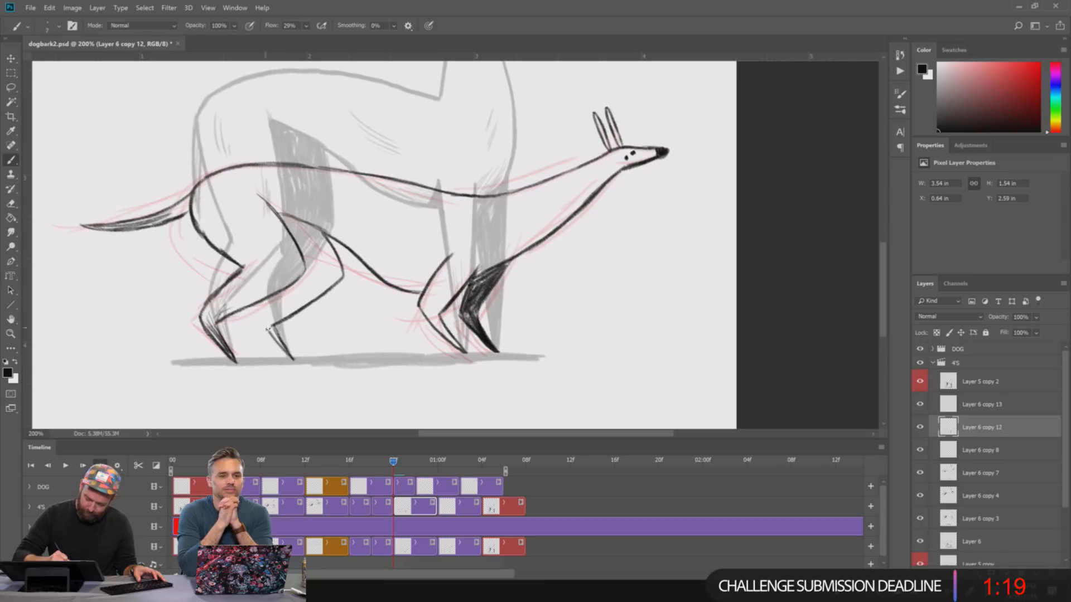
pyautogui.moveTo(261, 319); pyautogui.dragTo(289, 356)
pyautogui.moveTo(287, 292); pyautogui.dragTo(269, 311)
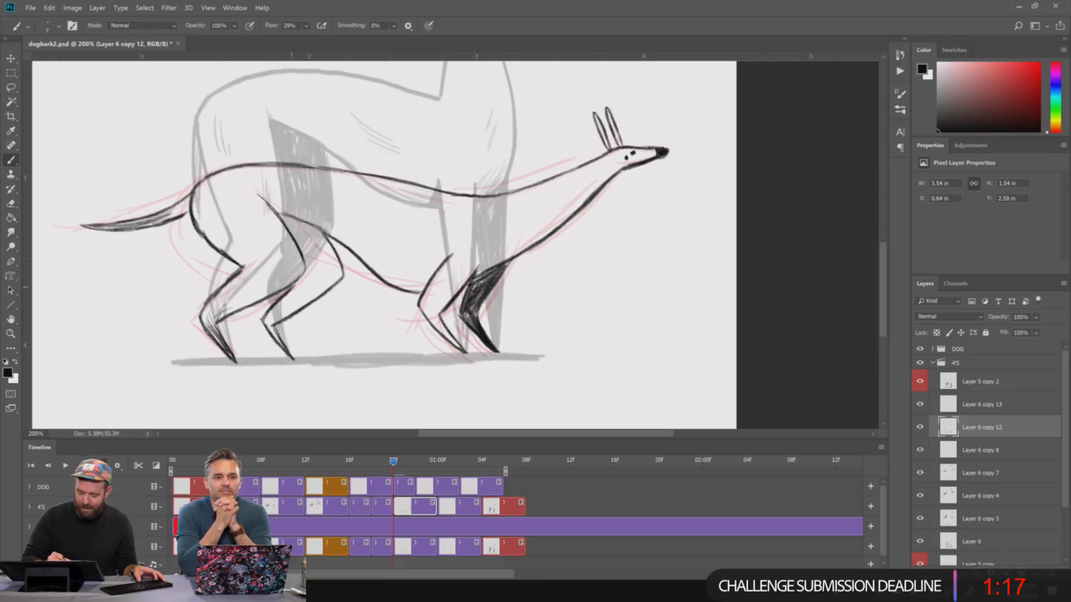
# - Shade the far hind leg dark from the thigh to the foot on Layer 6 copy 12
pyautogui.moveTo(282, 218)
pyautogui.mouseDown()
pyautogui.moveTo(303, 246)
pyautogui.moveTo(308, 233)
pyautogui.moveTo(323, 237)
pyautogui.moveTo(310, 265)
pyautogui.moveTo(330, 272)
pyautogui.mouseUp()
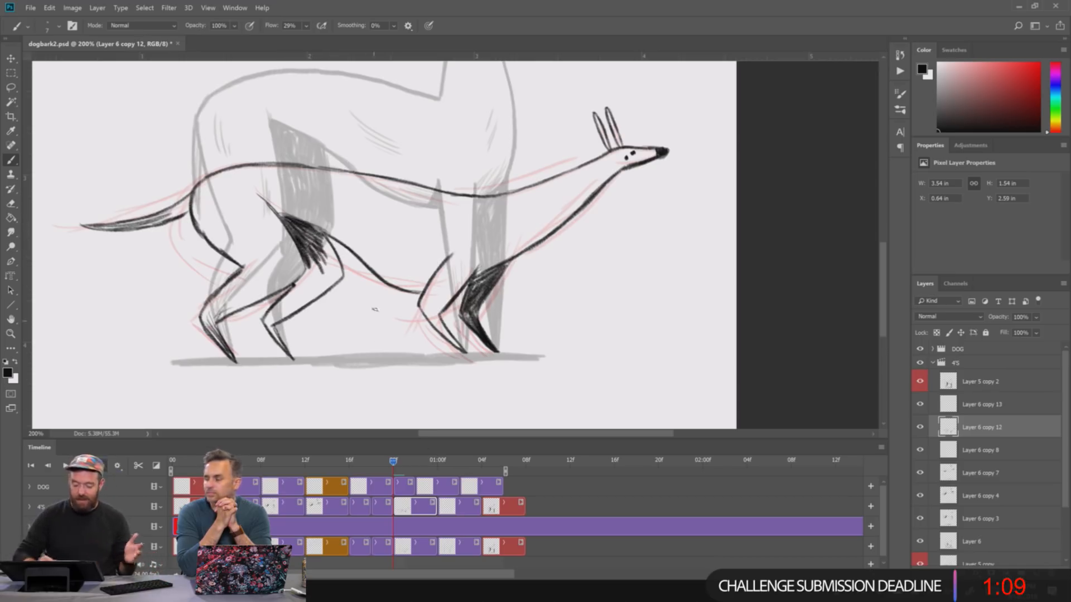
pyautogui.moveTo(318, 242); pyautogui.dragTo(332, 264)
pyautogui.moveTo(320, 238); pyautogui.dragTo(336, 259)
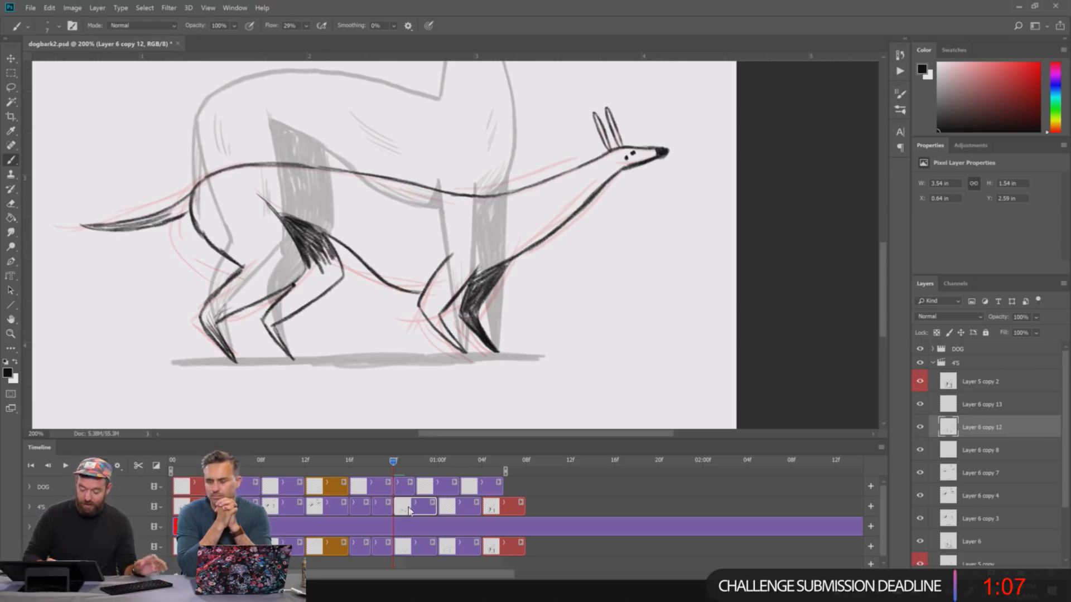
pyautogui.click(389, 510)
pyautogui.click(415, 507)
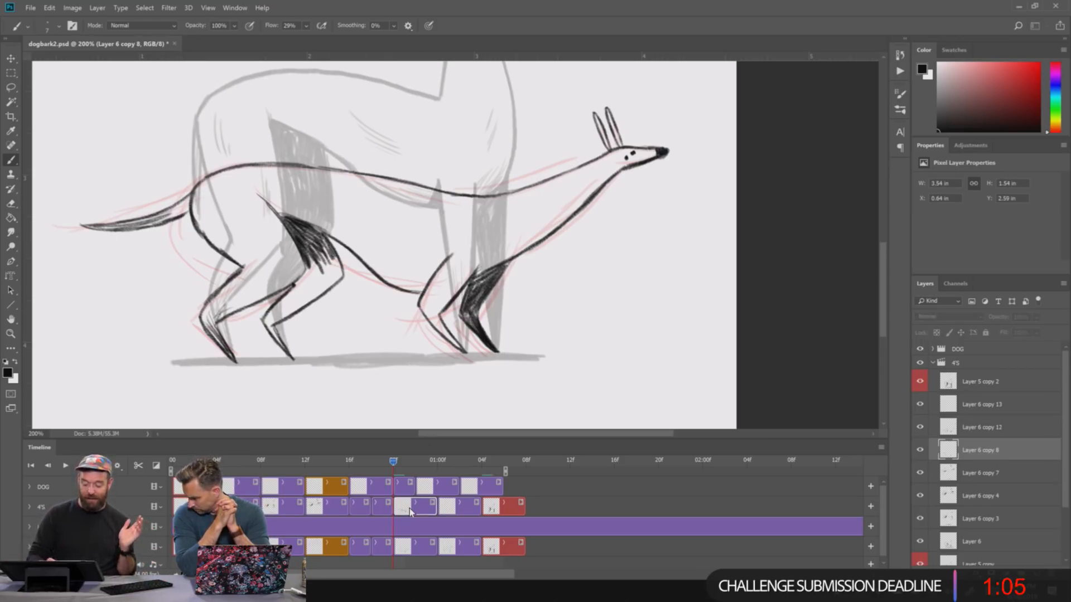
pyautogui.moveTo(308, 261)
pyautogui.mouseDown()
pyautogui.moveTo(300, 294)
pyautogui.moveTo(310, 286)
pyautogui.mouseUp()
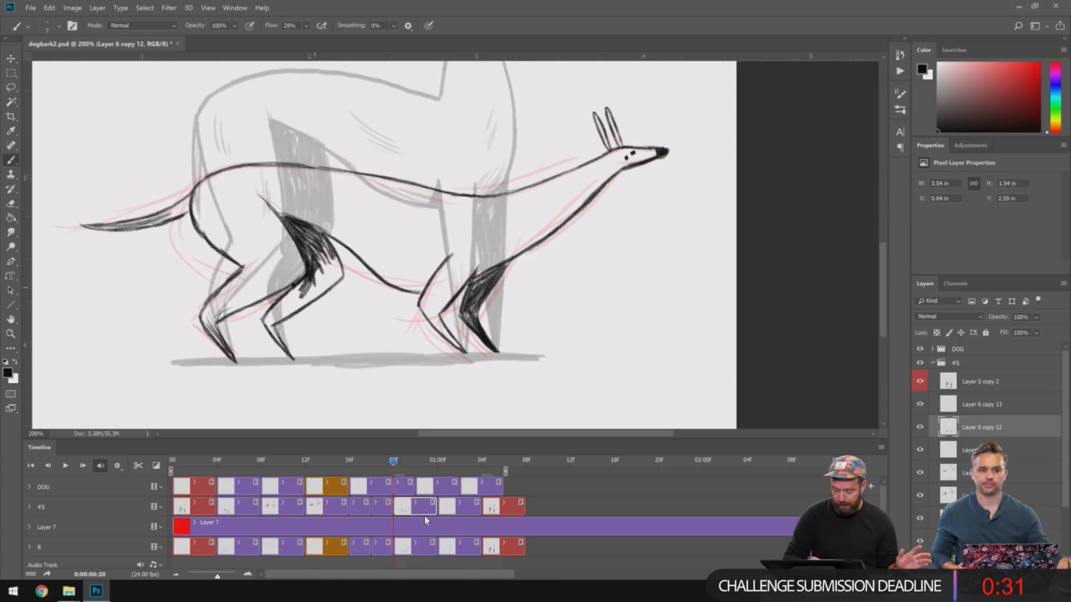
pyautogui.moveTo(321, 254)
pyautogui.mouseDown()
pyautogui.moveTo(326, 282)
pyautogui.moveTo(342, 279)
pyautogui.moveTo(276, 306)
pyautogui.moveTo(309, 315)
pyautogui.moveTo(267, 318)
pyautogui.moveTo(295, 361)
pyautogui.mouseUp()
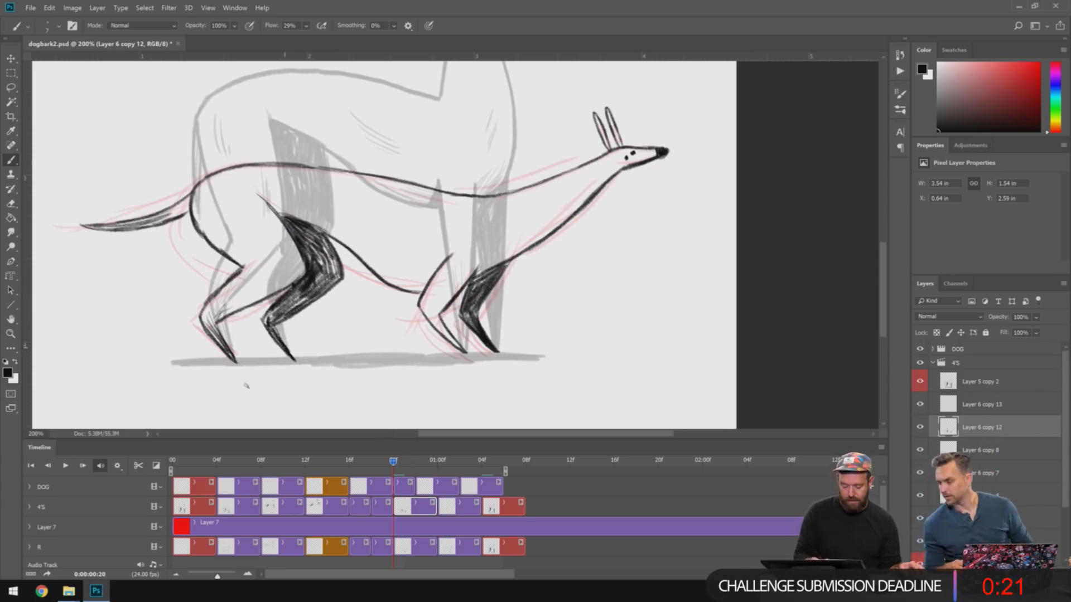
# - Draw a thick dark ground shadow under all four feet, extending past the tail-side and head-side legs, and save the document
pyautogui.moveTo(194, 366)
pyautogui.mouseDown()
pyautogui.moveTo(254, 359)
pyautogui.moveTo(132, 368)
pyautogui.mouseUp()
pyautogui.moveTo(228, 362); pyautogui.dragTo(333, 358)
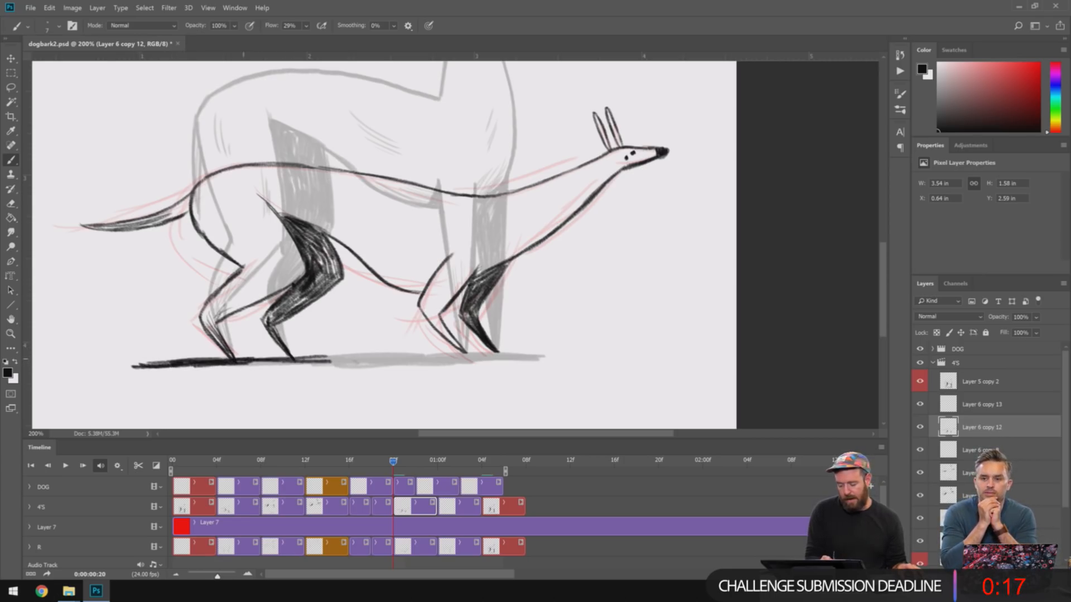
pyautogui.moveTo(268, 361); pyautogui.dragTo(379, 356)
pyautogui.hotkey('ctrl', 's')
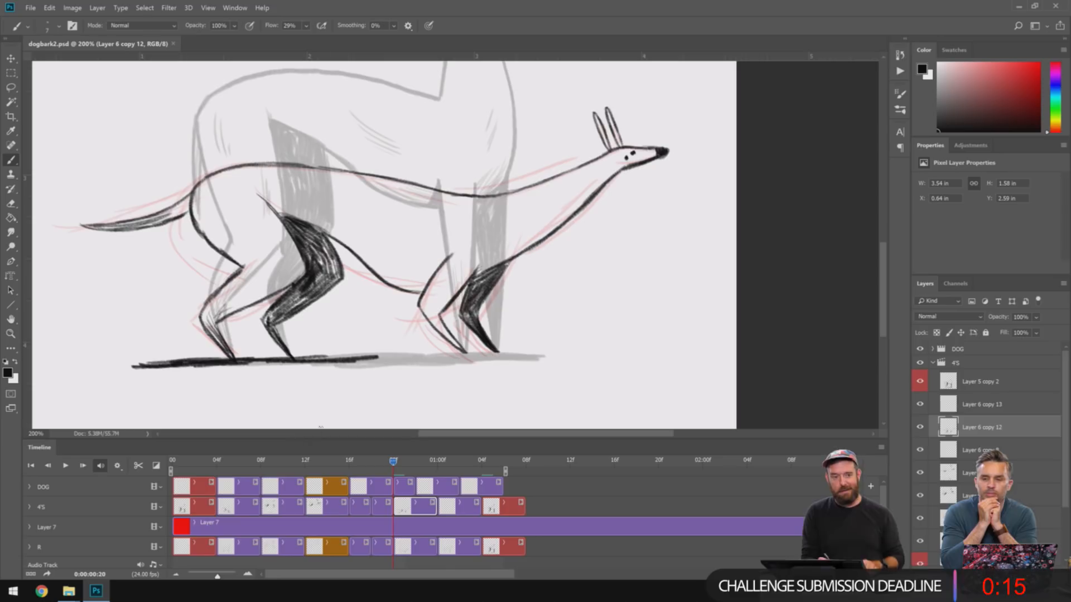
pyautogui.moveTo(318, 359); pyautogui.dragTo(494, 354)
pyautogui.moveTo(384, 362); pyautogui.dragTo(585, 357)
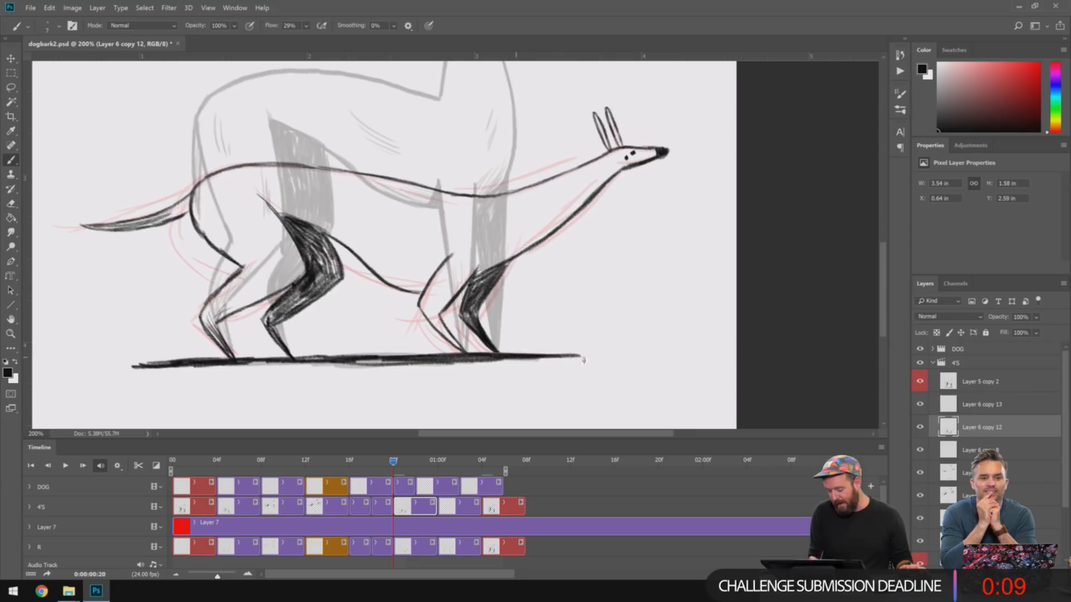
pyautogui.moveTo(517, 361)
pyautogui.mouseDown()
pyautogui.moveTo(629, 358)
pyautogui.moveTo(587, 358)
pyautogui.mouseUp()
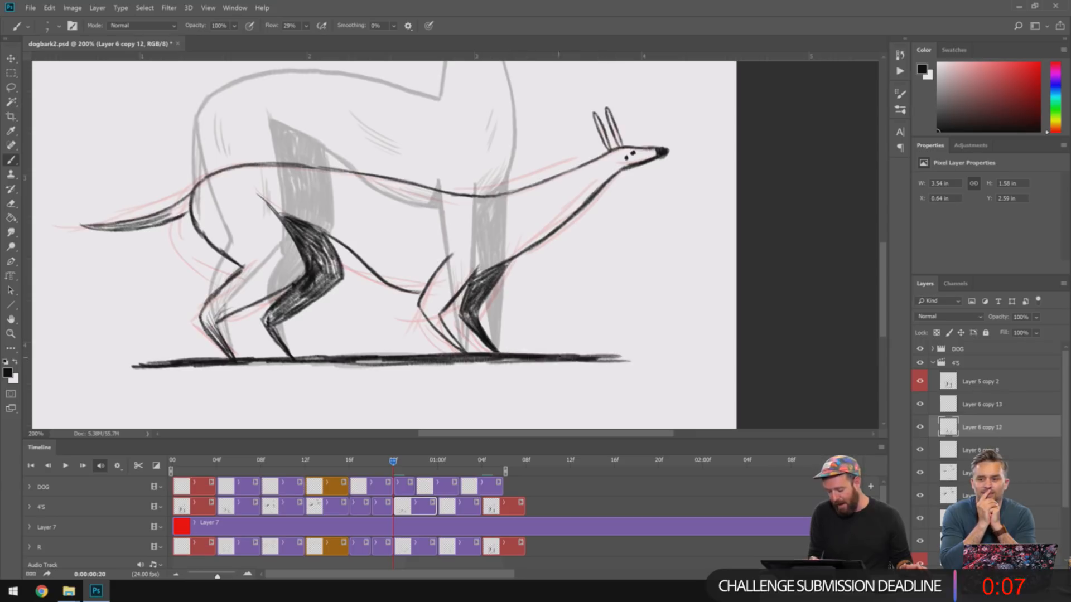
pyautogui.moveTo(474, 362); pyautogui.dragTo(641, 358)
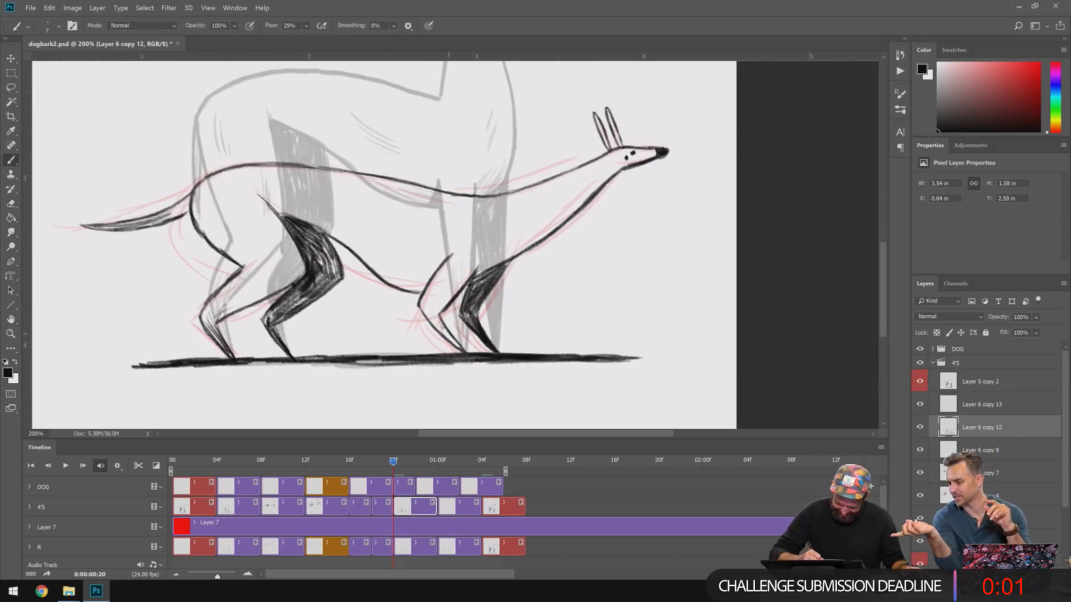
# - Hatch the near foreleg's lower part and knee and darken the point where the belly meets the leg
pyautogui.moveTo(433, 314); pyautogui.dragTo(463, 350)
pyautogui.moveTo(426, 318); pyautogui.dragTo(461, 350)
pyautogui.moveTo(428, 318)
pyautogui.mouseDown()
pyautogui.moveTo(463, 352)
pyautogui.moveTo(434, 322)
pyautogui.mouseUp()
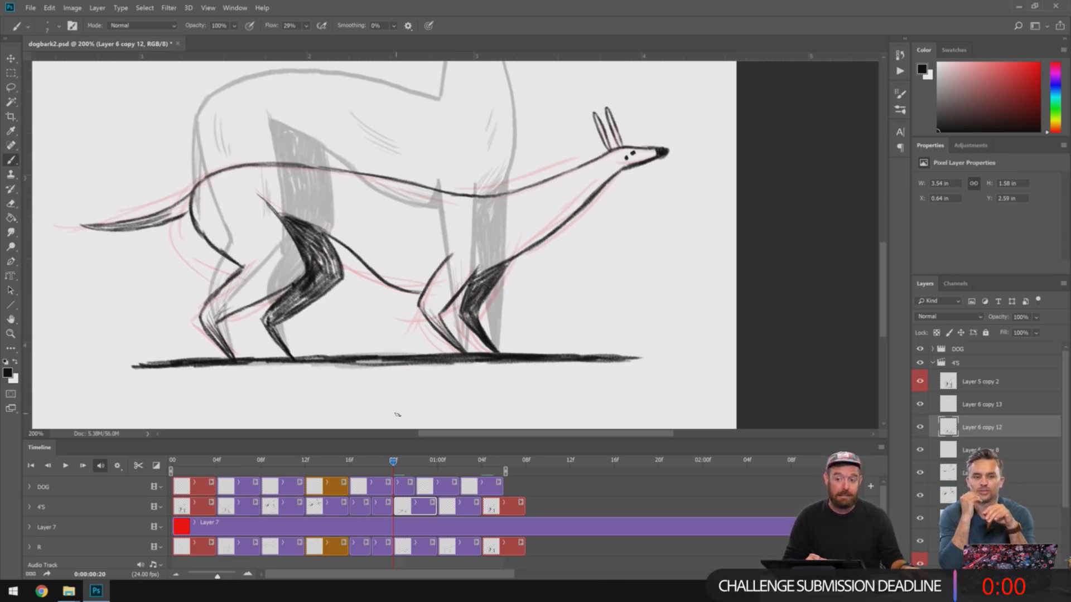
pyautogui.moveTo(454, 289)
pyautogui.mouseDown()
pyautogui.moveTo(438, 315)
pyautogui.moveTo(421, 313)
pyautogui.mouseUp()
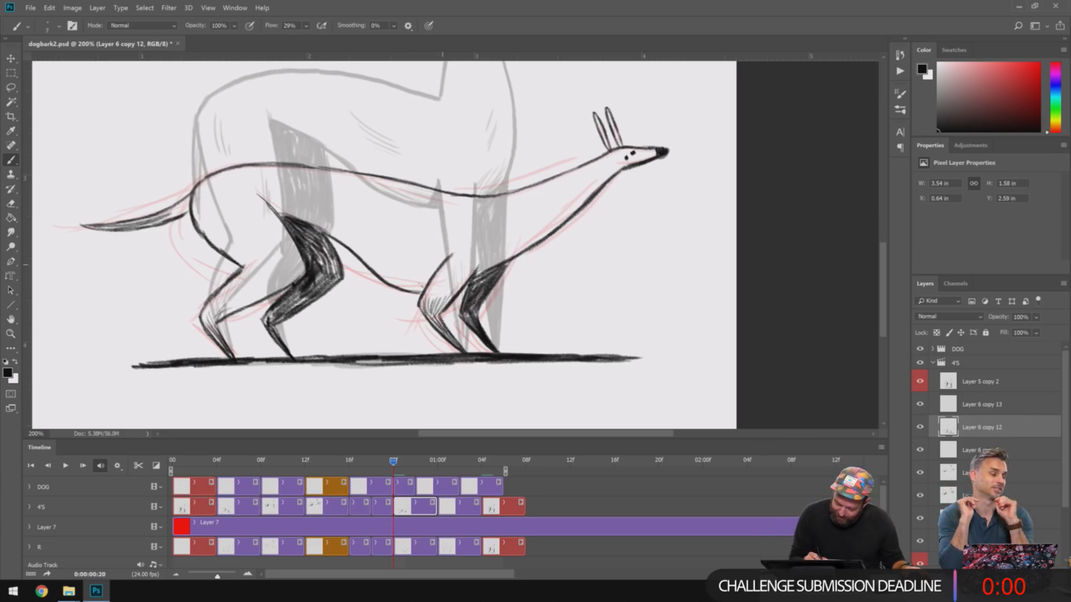
pyautogui.moveTo(421, 289)
pyautogui.mouseDown()
pyautogui.moveTo(440, 270)
pyautogui.moveTo(425, 286)
pyautogui.mouseUp()
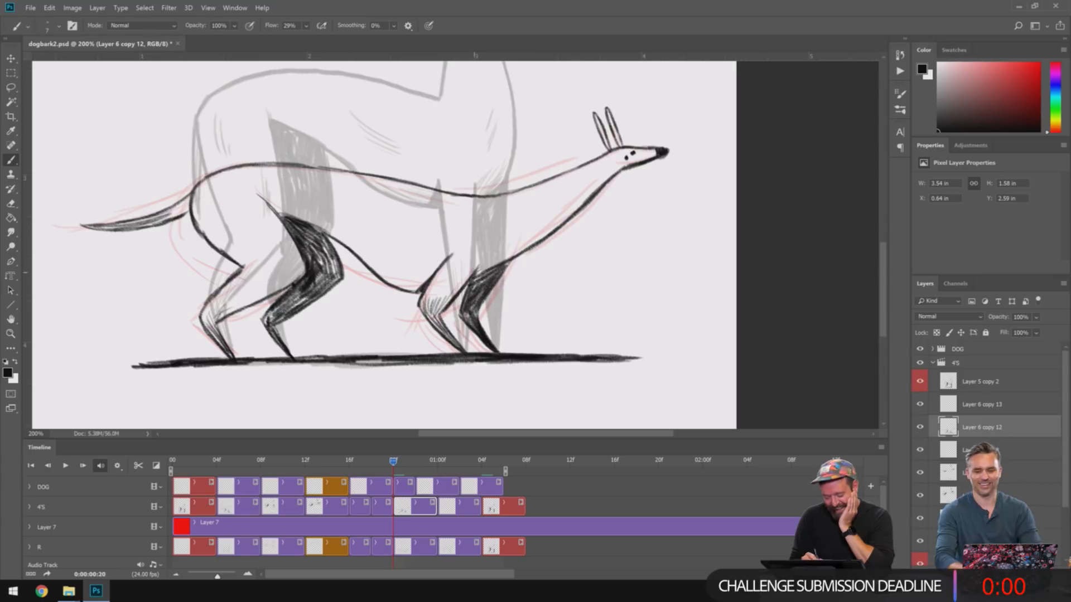
# - Thicken the chest line above the far foreleg and add short hatching on the neck, ribs, thigh, rump and underbelly
pyautogui.moveTo(480, 269)
pyautogui.mouseDown()
pyautogui.moveTo(525, 246)
pyautogui.moveTo(507, 251)
pyautogui.mouseUp()
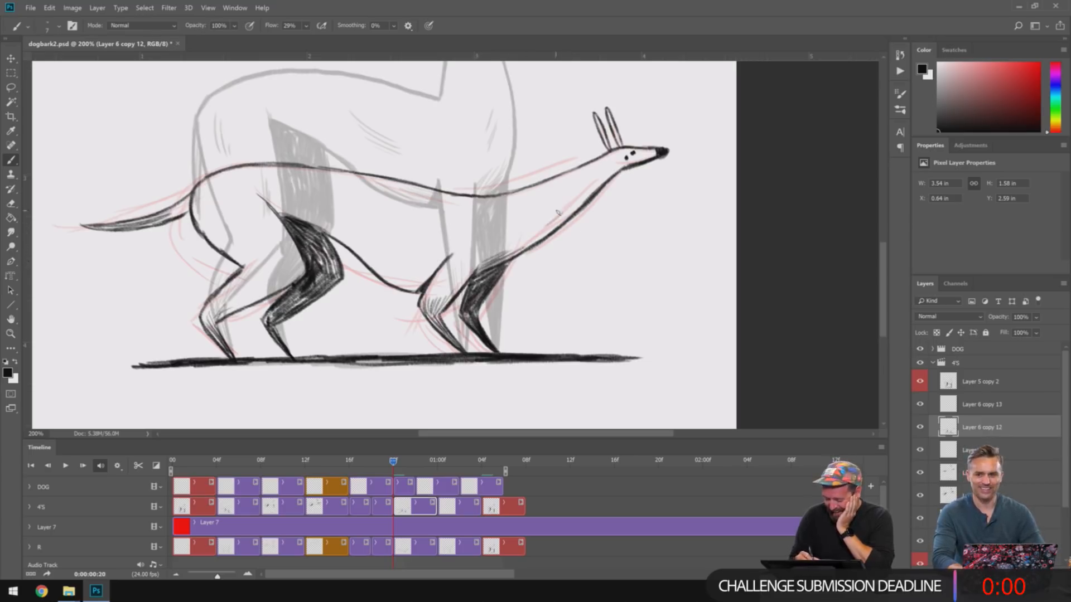
pyautogui.moveTo(555, 215); pyautogui.dragTo(537, 226)
pyautogui.moveTo(370, 239)
pyautogui.mouseDown()
pyautogui.moveTo(404, 262)
pyautogui.moveTo(398, 252)
pyautogui.mouseUp()
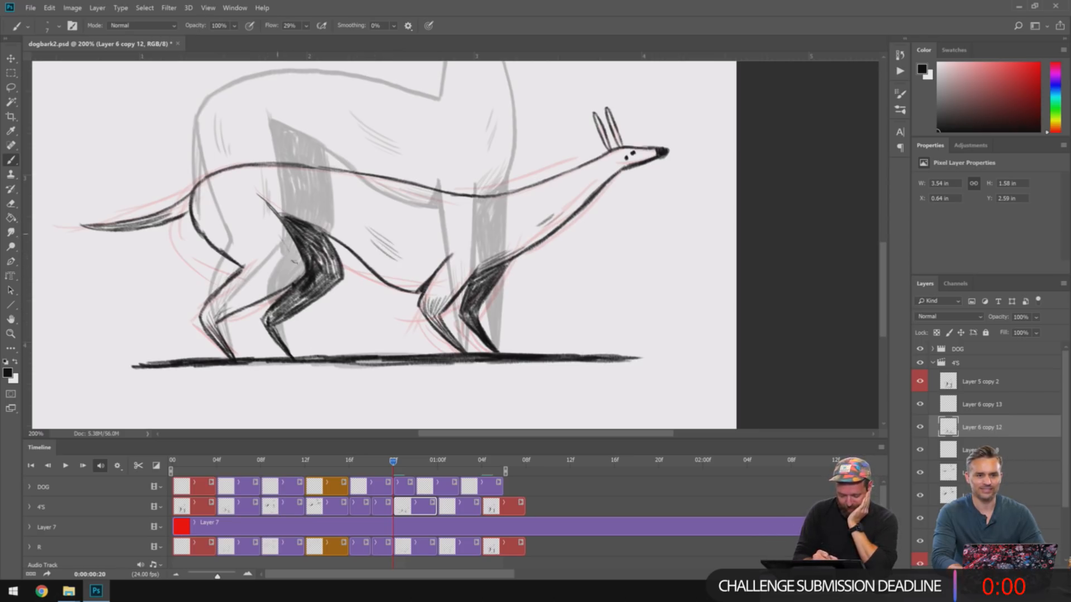
pyautogui.moveTo(294, 261)
pyautogui.mouseDown()
pyautogui.moveTo(279, 238)
pyautogui.moveTo(209, 216)
pyautogui.moveTo(228, 231)
pyautogui.mouseUp()
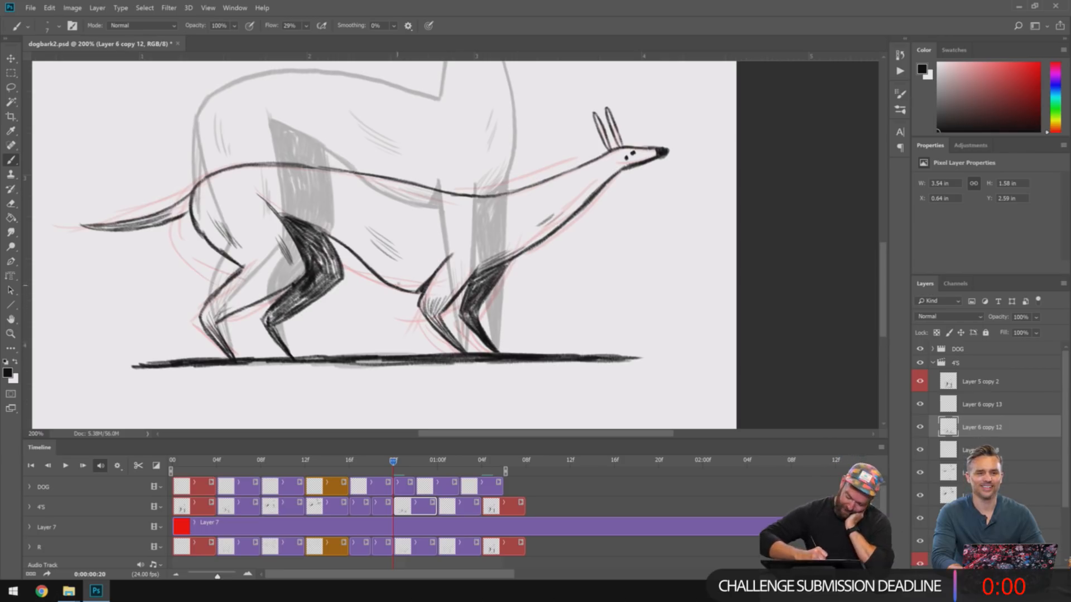
pyautogui.moveTo(389, 275); pyautogui.dragTo(421, 284)
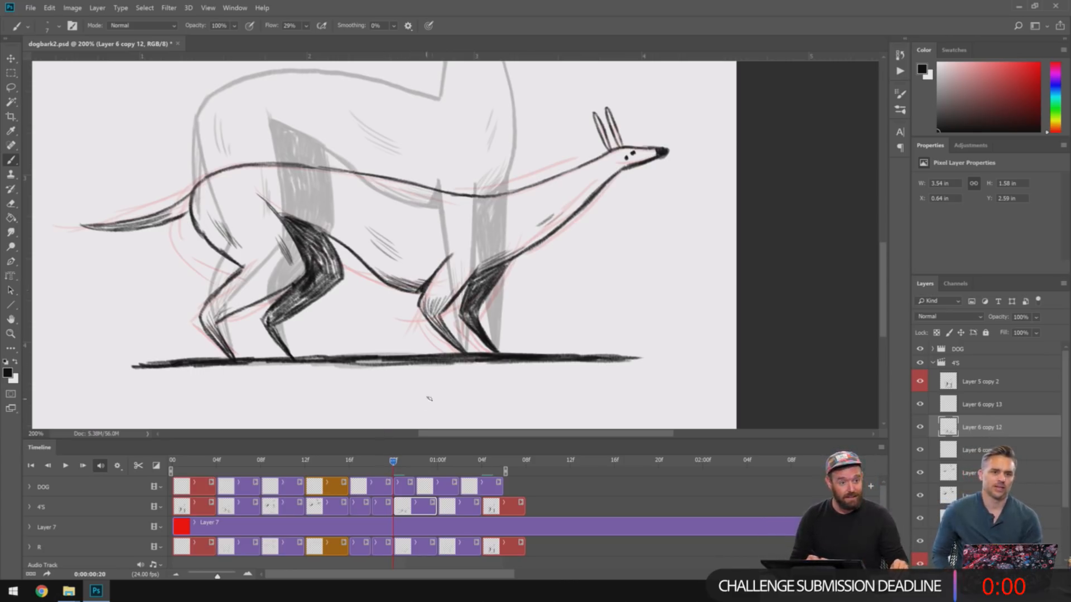
# - Select the empty Layer 6 copy 13 clip at 01:00f over the standing dog's red sketch, and save the document
pyautogui.hotkey('ctrl', '-')
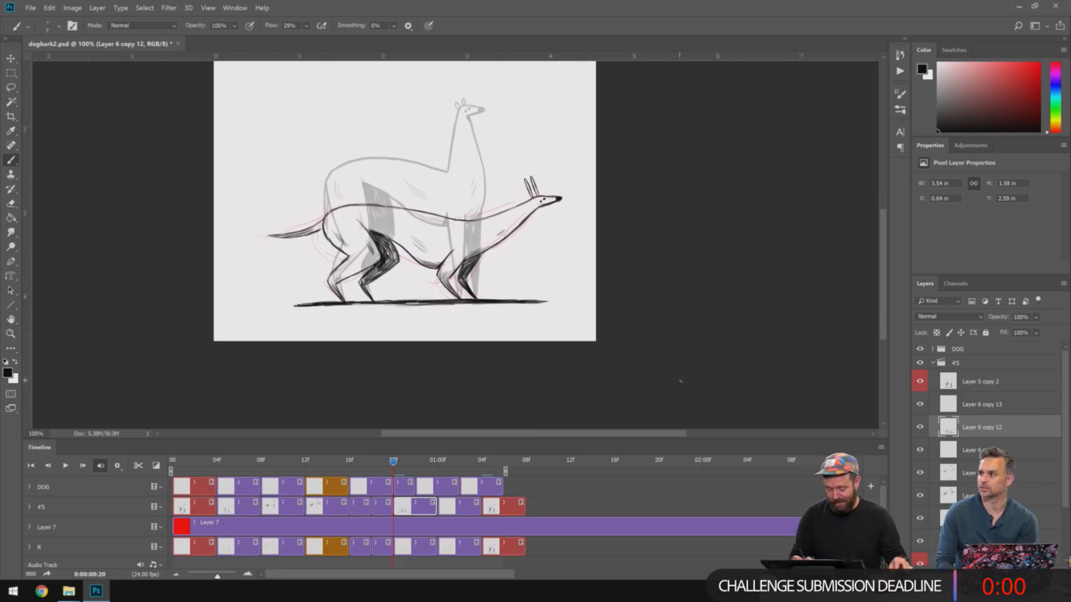
pyautogui.click(432, 459)
pyautogui.click(453, 508)
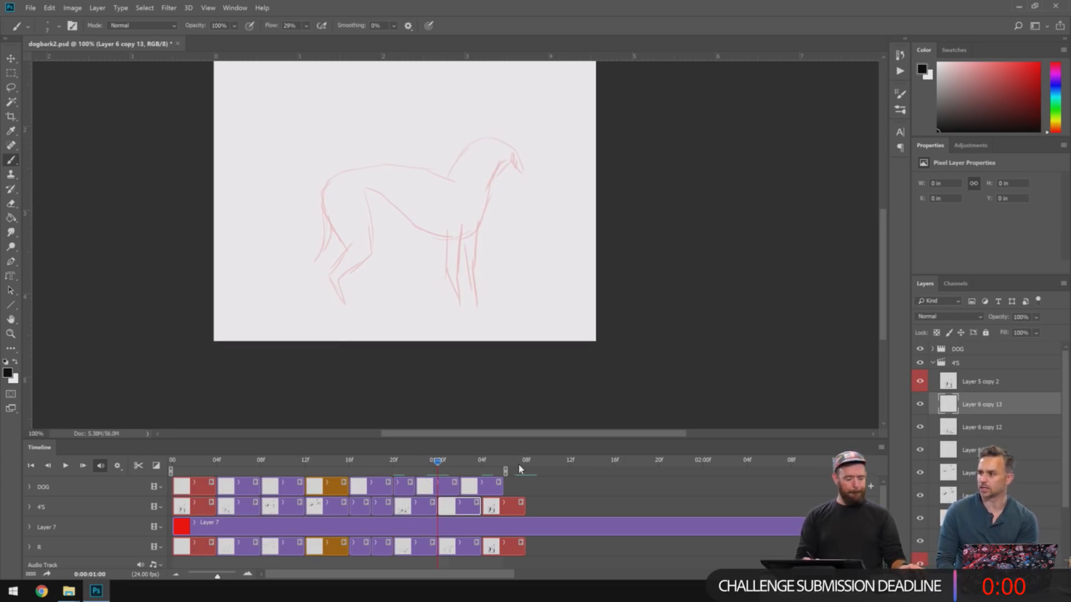
pyautogui.hotkey('ctrl', 's')
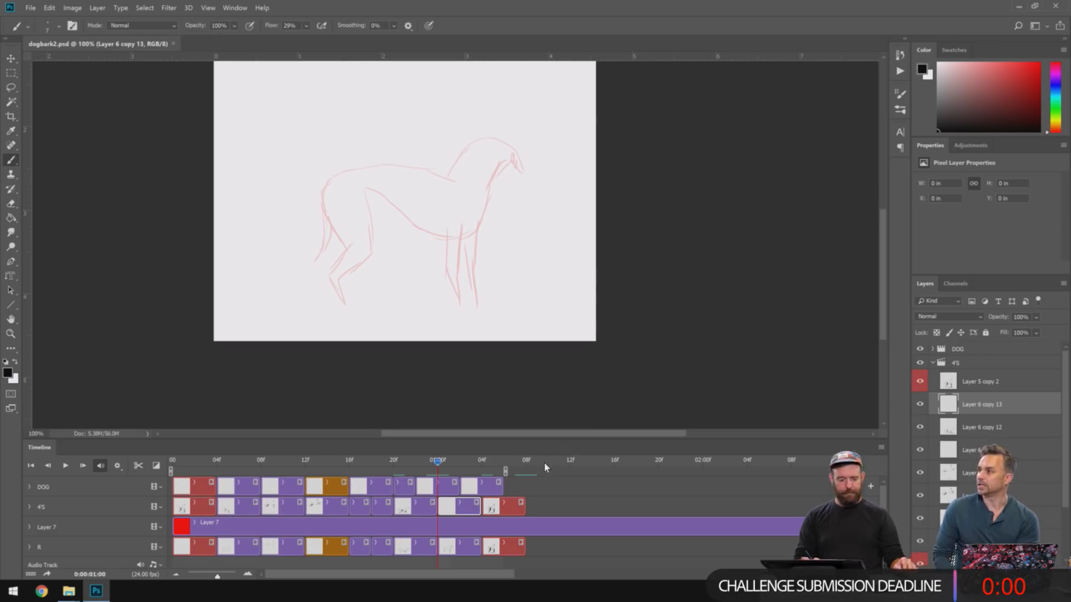
pyautogui.hotkey('ctrl', '+')
pyautogui.moveTo(622, 265); pyautogui.dragTo(689, 312)
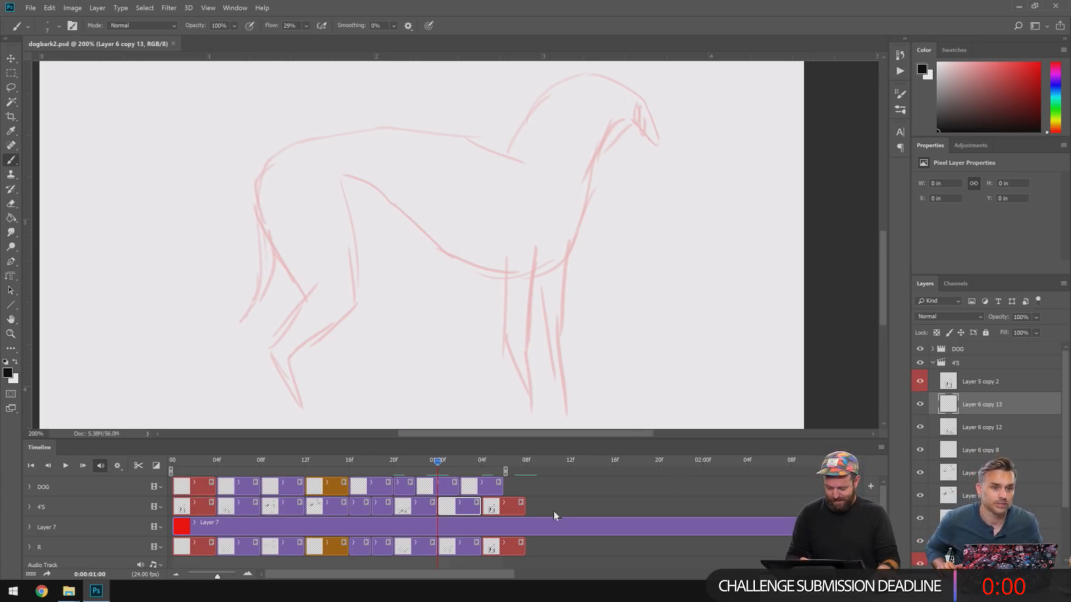
# - Set the onion skin options to 1 frame before and a frame spacing of 4
pyautogui.press('F3')
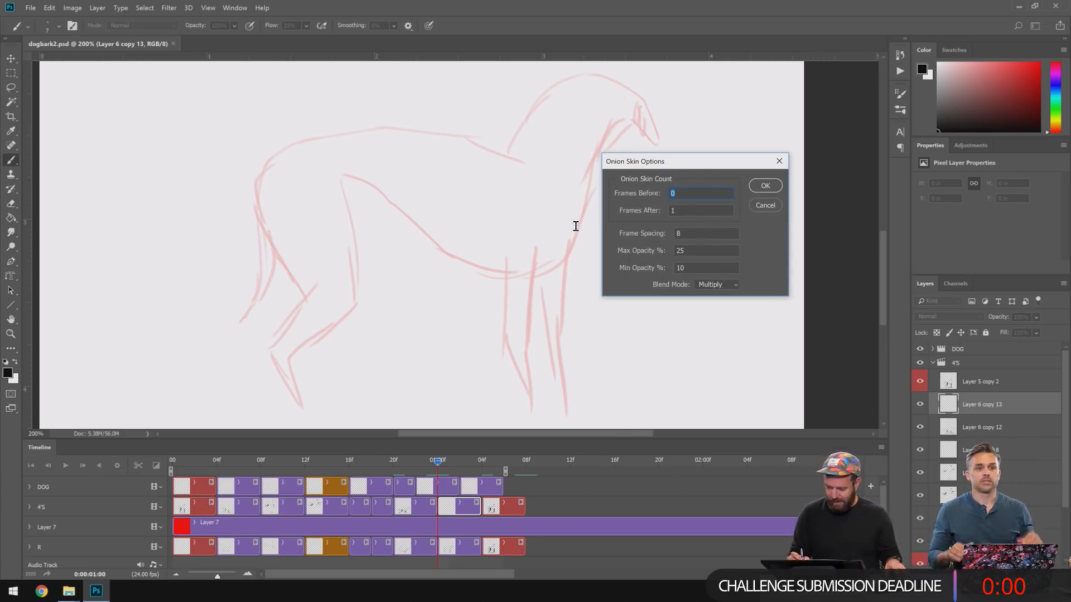
pyautogui.write('1')
pyautogui.press('Tab')
pyautogui.press('Tab')
pyautogui.write('4')
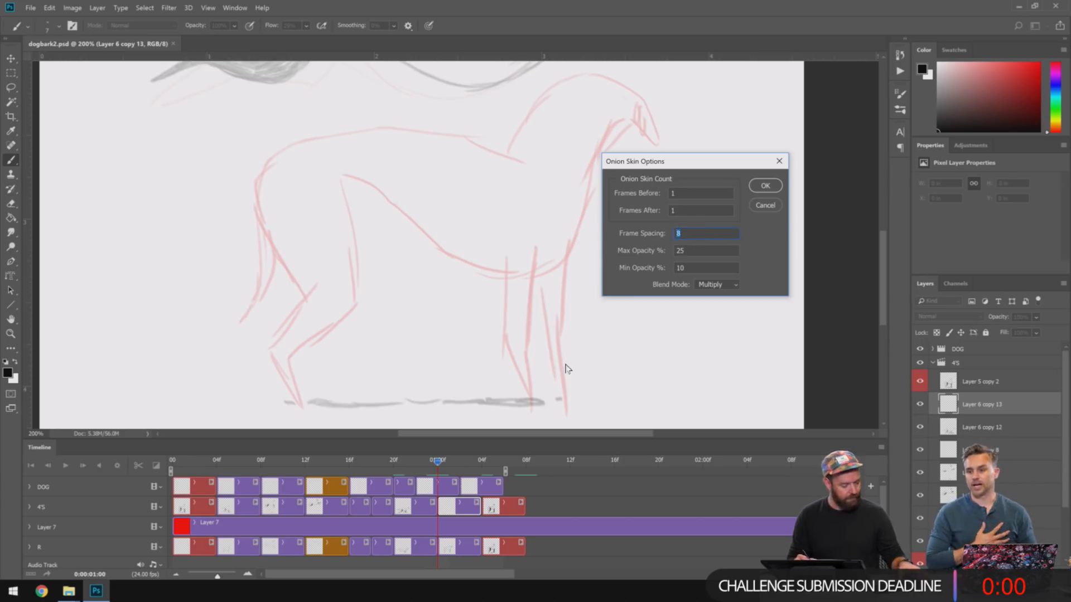
pyautogui.click(774, 185)
pyautogui.moveTo(690, 297); pyautogui.dragTo(674, 337)
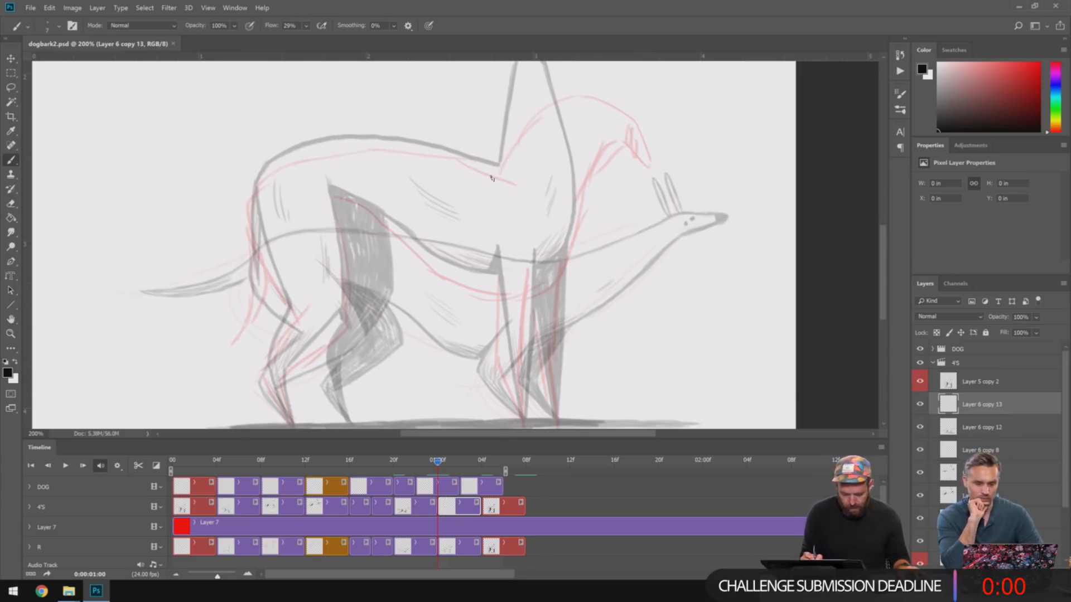
# - Ink the back line, rump and near hind leg of the standing dog over the red sketch
pyautogui.moveTo(496, 176); pyautogui.dragTo(477, 170)
pyautogui.moveTo(637, 240); pyautogui.dragTo(671, 221)
pyautogui.moveTo(529, 157)
pyautogui.mouseDown()
pyautogui.moveTo(441, 137)
pyautogui.moveTo(451, 136)
pyautogui.moveTo(385, 134)
pyautogui.moveTo(416, 134)
pyautogui.moveTo(314, 148)
pyautogui.moveTo(294, 165)
pyautogui.moveTo(286, 212)
pyautogui.moveTo(328, 297)
pyautogui.mouseUp()
pyautogui.moveTo(365, 181)
pyautogui.mouseDown()
pyautogui.moveTo(381, 307)
pyautogui.moveTo(311, 361)
pyautogui.moveTo(325, 406)
pyautogui.moveTo(306, 371)
pyautogui.moveTo(327, 409)
pyautogui.moveTo(296, 350)
pyautogui.moveTo(335, 299)
pyautogui.mouseUp()
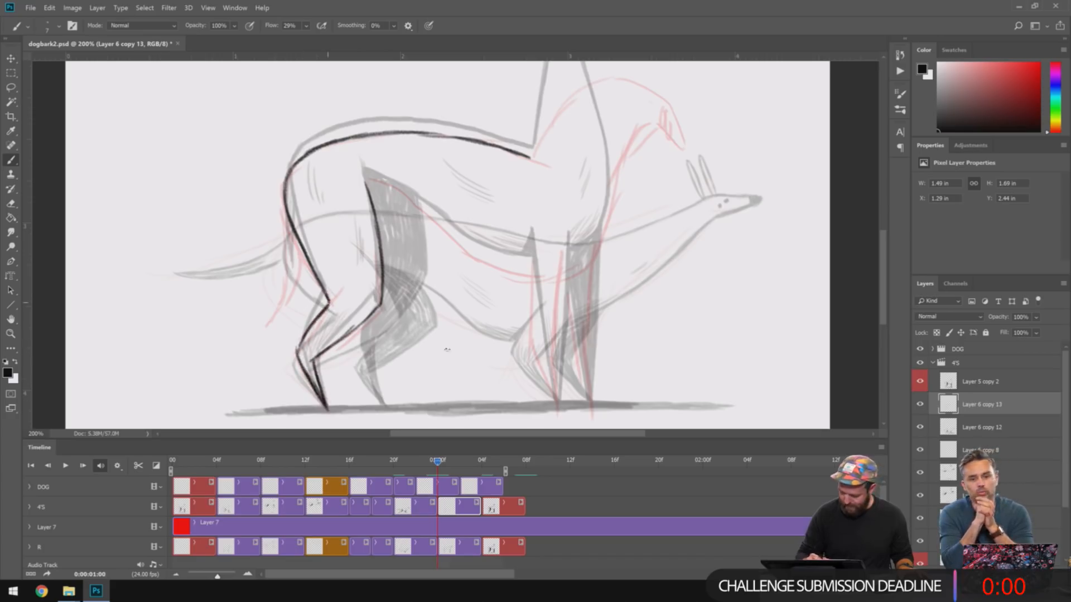
# - Ink the arched neck and lowered head with ears, eyes and nose, and continue the line along the throat, chest and belly
pyautogui.moveTo(630, 216); pyautogui.dragTo(600, 275)
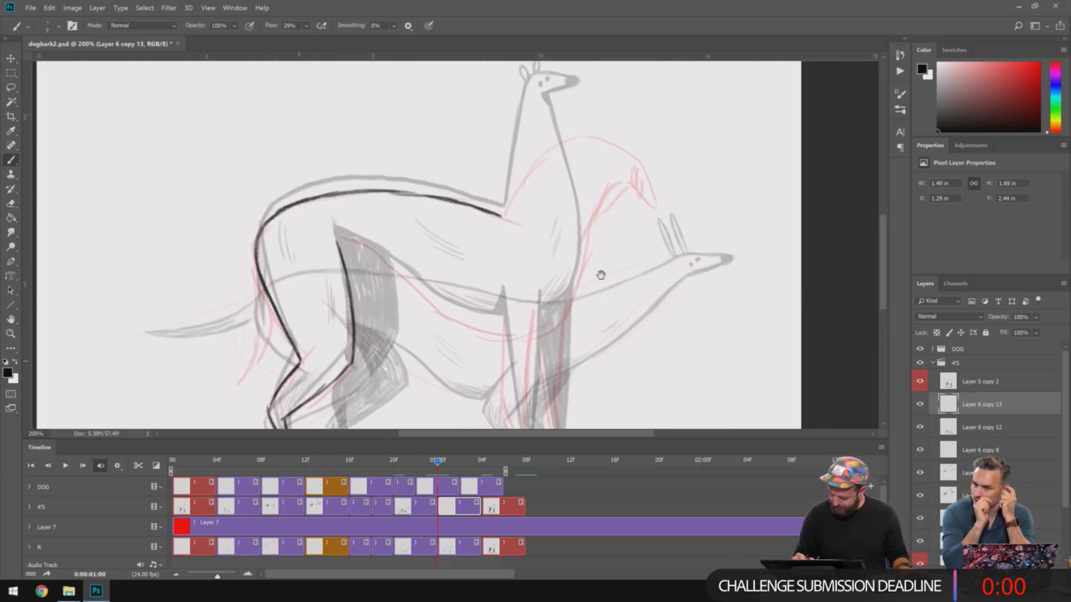
pyautogui.moveTo(502, 216)
pyautogui.mouseDown()
pyautogui.moveTo(536, 166)
pyautogui.moveTo(527, 178)
pyautogui.moveTo(587, 141)
pyautogui.mouseUp()
pyautogui.moveTo(634, 175); pyautogui.dragTo(525, 206)
pyautogui.moveTo(478, 176)
pyautogui.mouseDown()
pyautogui.moveTo(502, 178)
pyautogui.moveTo(537, 212)
pyautogui.mouseUp()
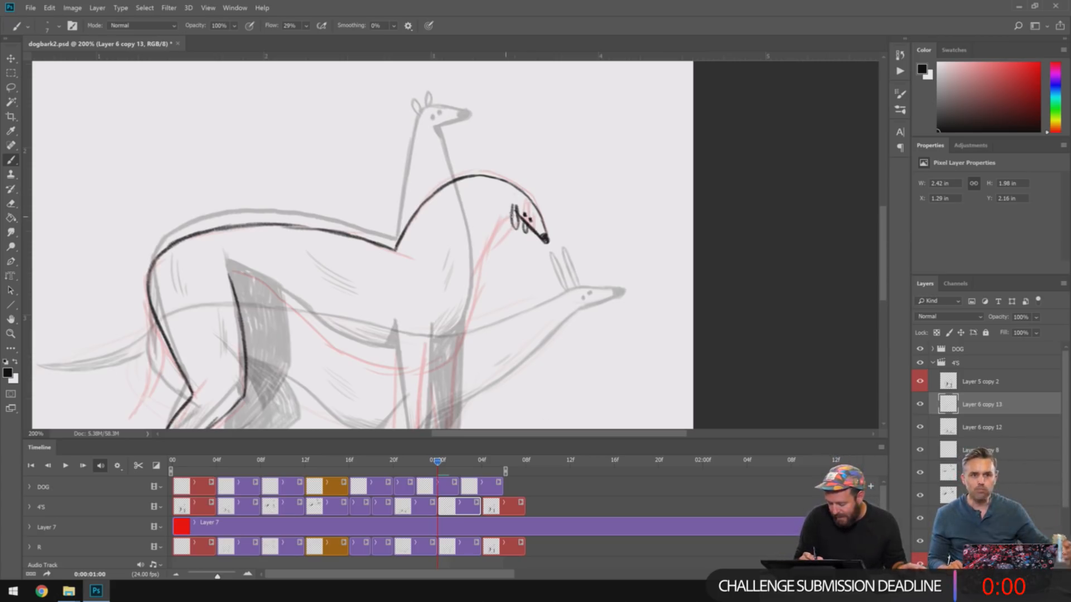
pyautogui.moveTo(509, 212)
pyautogui.mouseDown()
pyautogui.moveTo(474, 231)
pyautogui.moveTo(463, 335)
pyautogui.mouseUp()
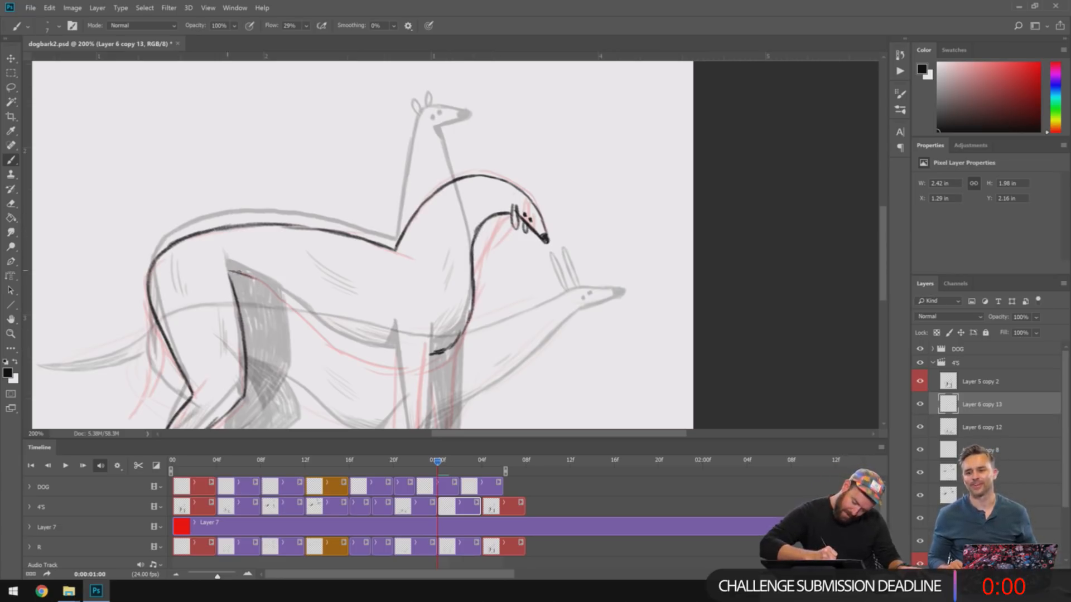
pyautogui.moveTo(233, 272)
pyautogui.mouseDown()
pyautogui.moveTo(325, 332)
pyautogui.moveTo(400, 359)
pyautogui.mouseUp()
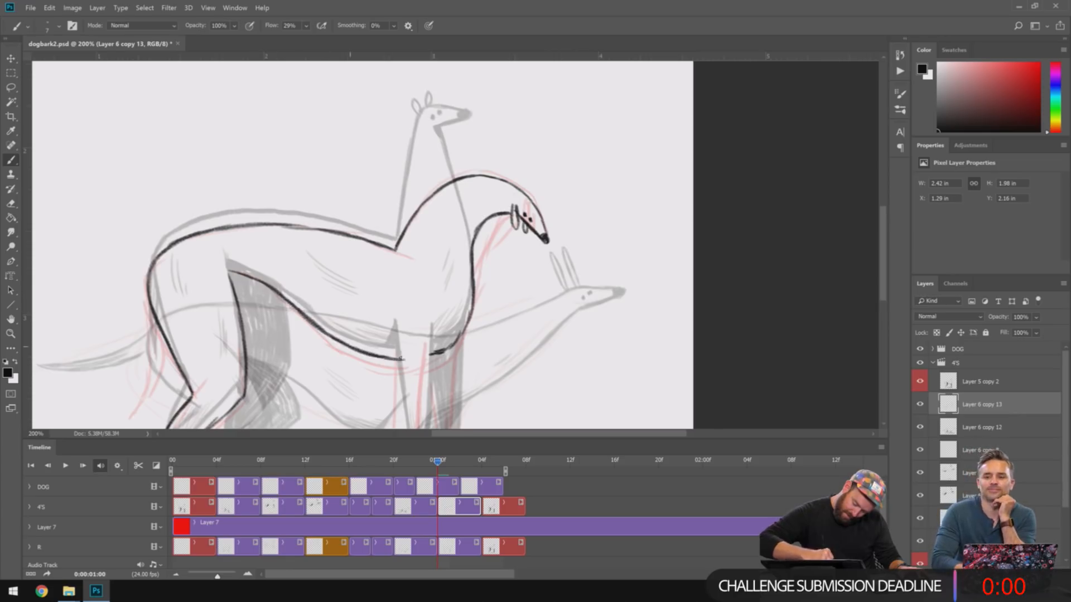
# - Add hatching to the ribs, thigh and lower near hind leg, and draw the hanging tail behind the rump
pyautogui.moveTo(415, 305); pyautogui.dragTo(439, 204)
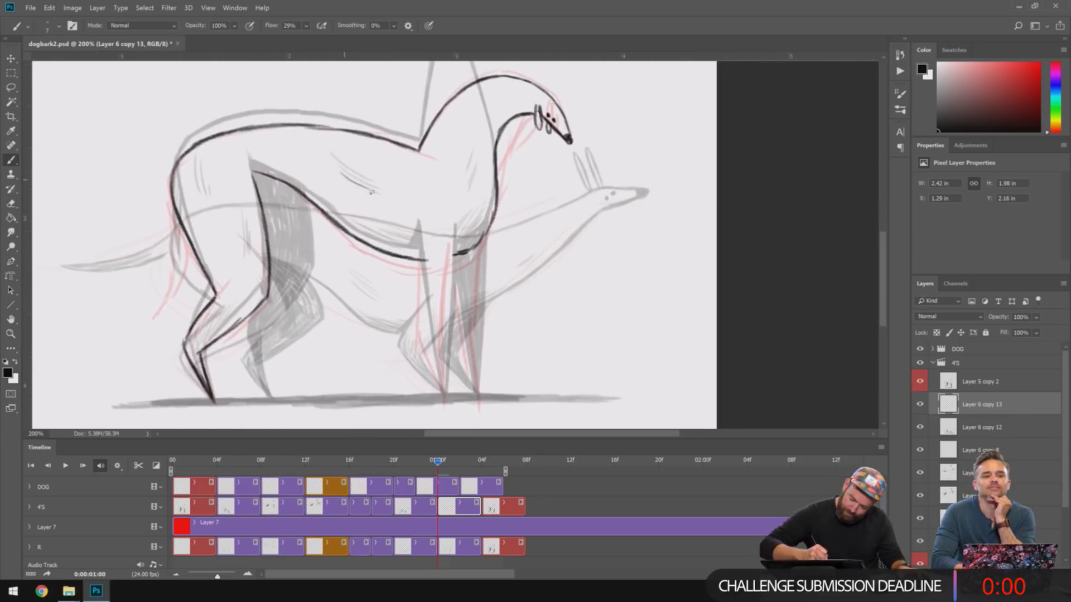
pyautogui.moveTo(347, 182); pyautogui.dragTo(395, 209)
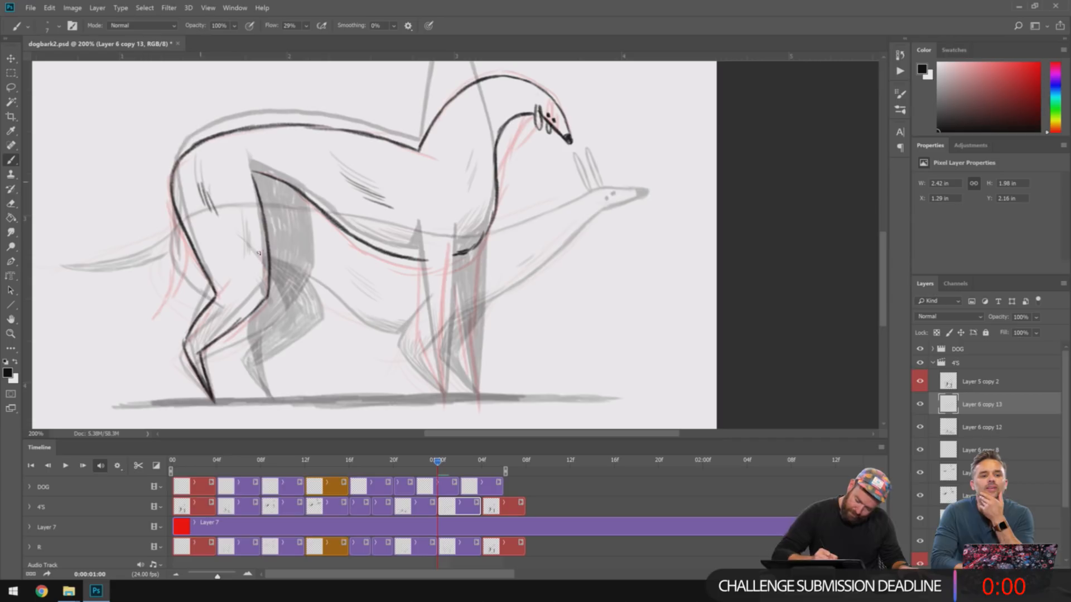
pyautogui.moveTo(189, 345); pyautogui.dragTo(205, 381)
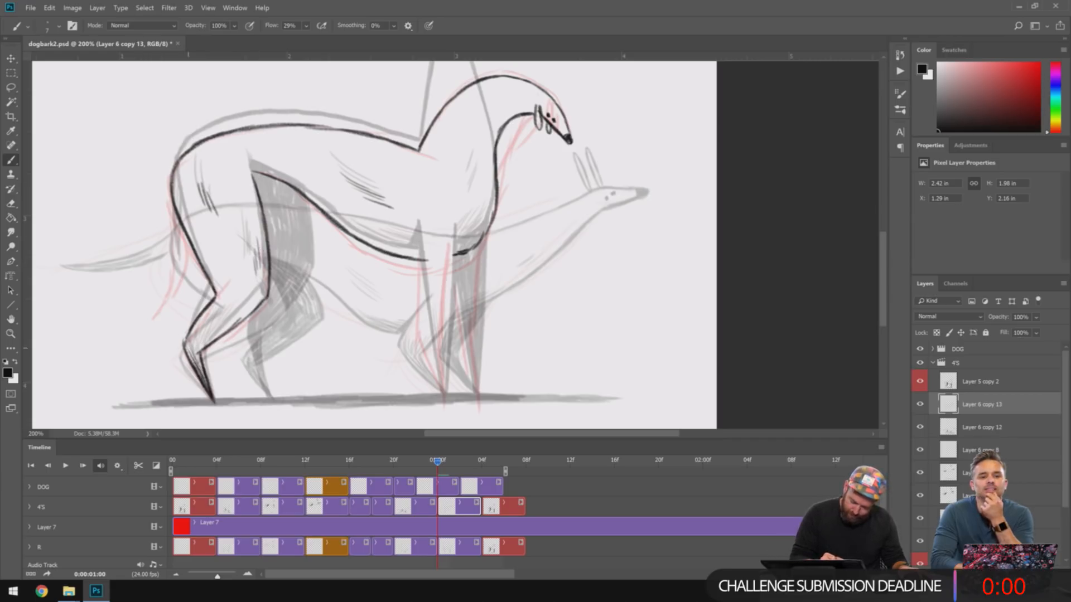
pyautogui.moveTo(241, 319)
pyautogui.mouseDown()
pyautogui.moveTo(195, 347)
pyautogui.moveTo(208, 319)
pyautogui.moveTo(188, 347)
pyautogui.mouseUp()
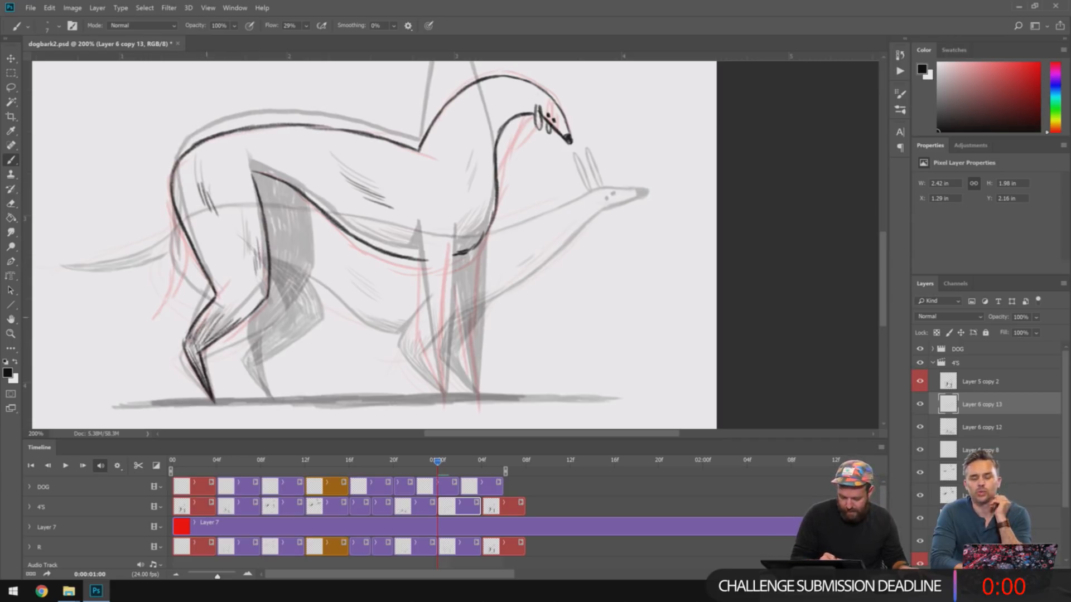
pyautogui.moveTo(184, 212)
pyautogui.mouseDown()
pyautogui.moveTo(272, 234)
pyautogui.moveTo(264, 248)
pyautogui.mouseUp()
pyautogui.moveTo(265, 245)
pyautogui.mouseDown()
pyautogui.moveTo(260, 215)
pyautogui.moveTo(257, 328)
pyautogui.moveTo(278, 273)
pyautogui.moveTo(262, 320)
pyautogui.moveTo(270, 251)
pyautogui.mouseUp()
# - Outline the near and far forelegs down to pointed feet, darkening the point where the belly meets the near leg
pyautogui.moveTo(598, 350); pyautogui.dragTo(580, 287)
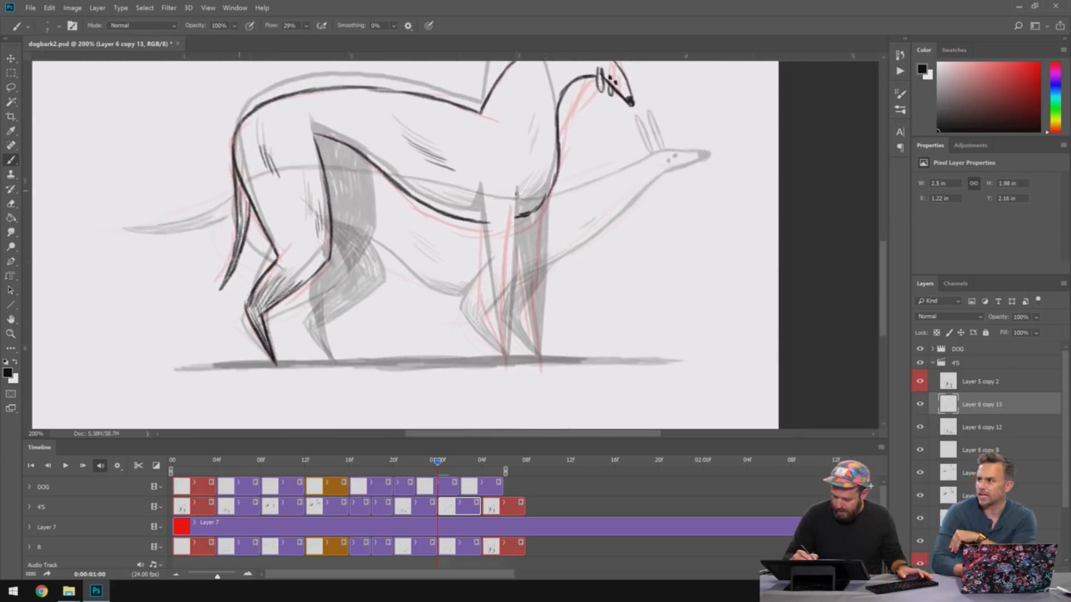
pyautogui.moveTo(514, 195); pyautogui.dragTo(507, 284)
pyautogui.moveTo(509, 219); pyautogui.dragTo(504, 331)
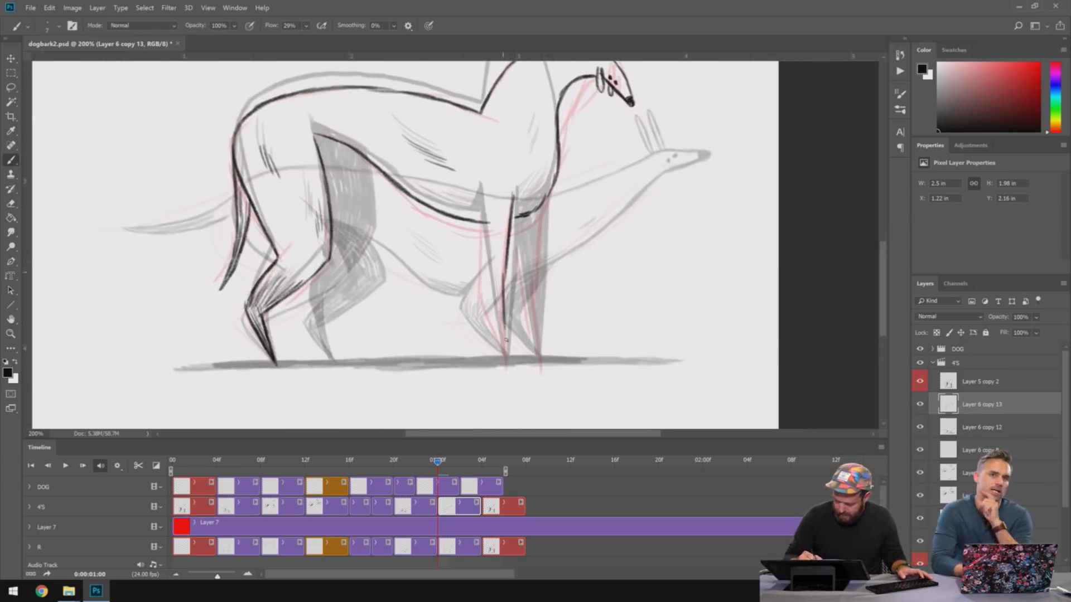
pyautogui.moveTo(507, 291); pyautogui.dragTo(505, 365)
pyautogui.moveTo(494, 310)
pyautogui.mouseDown()
pyautogui.moveTo(505, 363)
pyautogui.moveTo(480, 193)
pyautogui.moveTo(478, 225)
pyautogui.mouseUp()
pyautogui.moveTo(545, 198); pyautogui.dragTo(538, 358)
pyautogui.moveTo(530, 321); pyautogui.dragTo(539, 364)
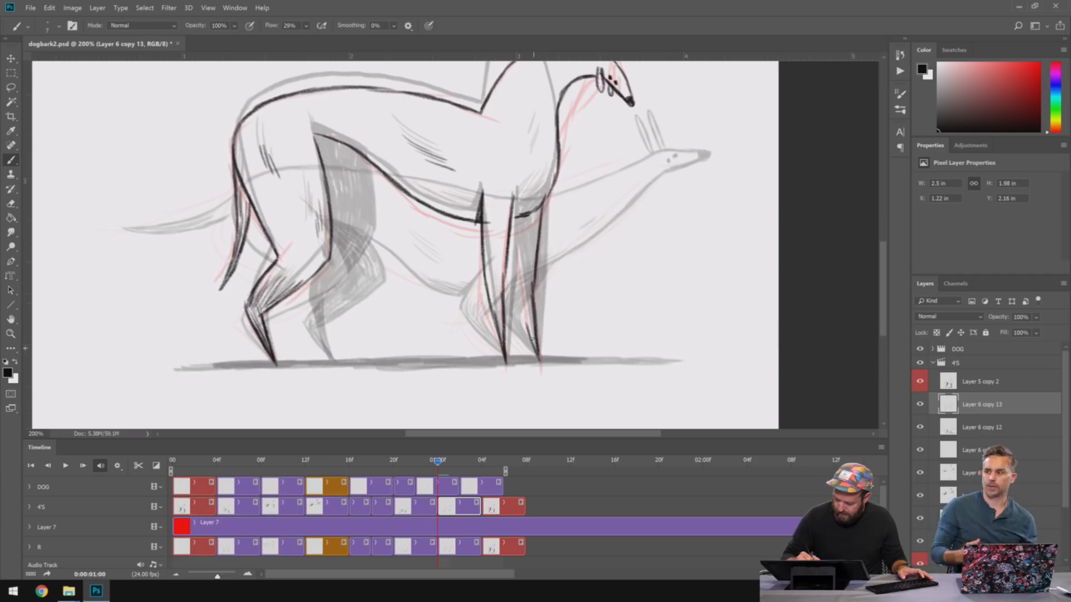
pyautogui.moveTo(531, 301); pyautogui.dragTo(521, 352)
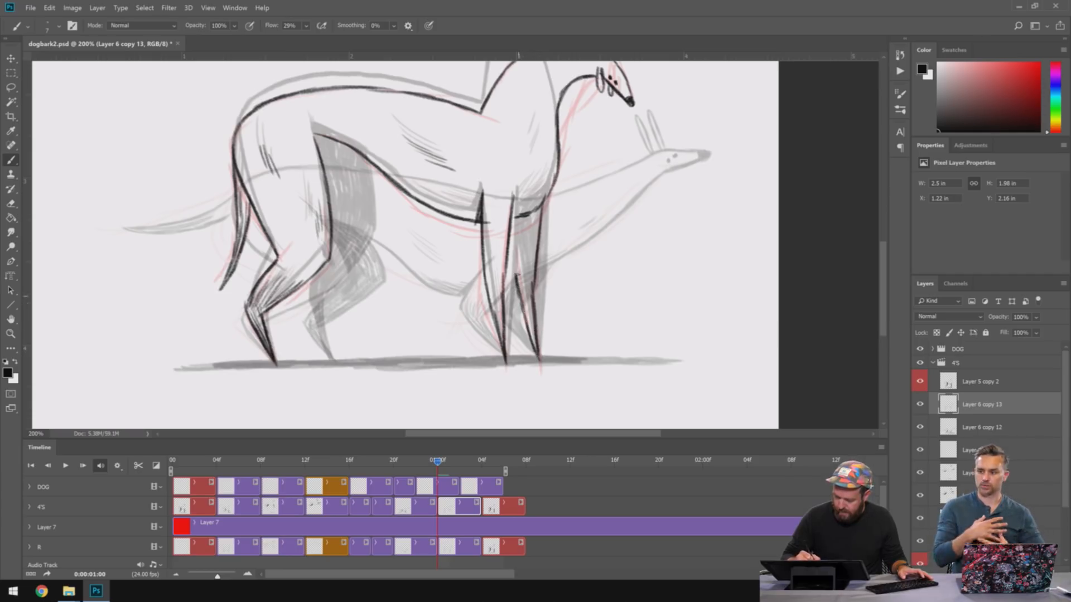
# - Fill the far foreleg with dense black hatching from the chest to the foot
pyautogui.moveTo(514, 234); pyautogui.dragTo(512, 278)
pyautogui.moveTo(514, 214); pyautogui.dragTo(527, 280)
pyautogui.moveTo(535, 213)
pyautogui.mouseDown()
pyautogui.moveTo(535, 273)
pyautogui.moveTo(526, 269)
pyautogui.mouseUp()
pyautogui.moveTo(521, 250); pyautogui.dragTo(520, 306)
pyautogui.moveTo(528, 260); pyautogui.dragTo(525, 342)
pyautogui.moveTo(533, 267)
pyautogui.mouseDown()
pyautogui.moveTo(530, 337)
pyautogui.moveTo(531, 317)
pyautogui.mouseUp()
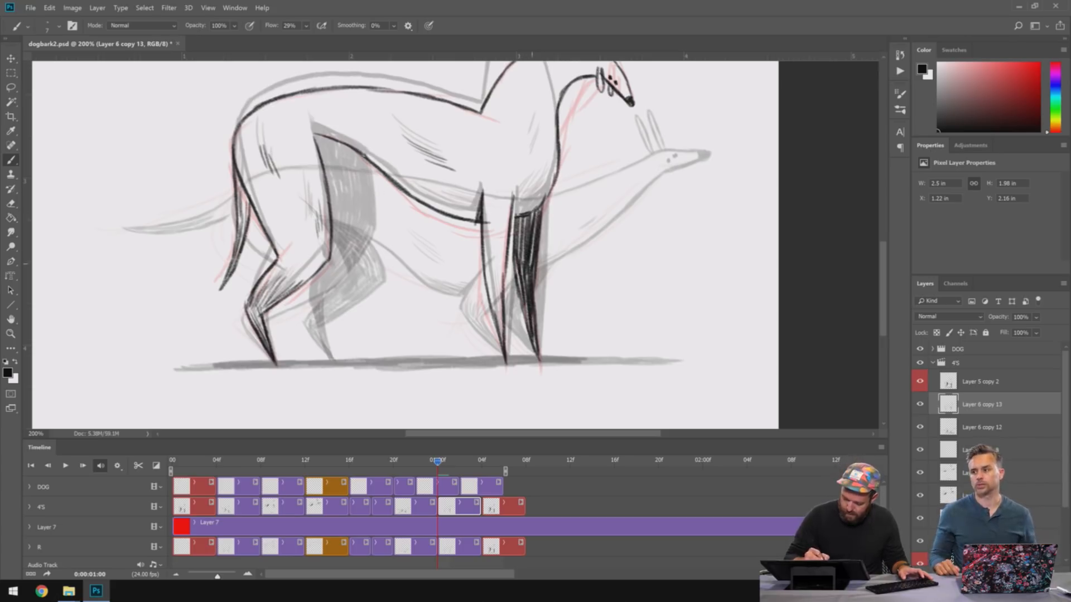
# - Outline the far hind leg from the belly line down to the pointed foot
pyautogui.moveTo(370, 178)
pyautogui.mouseDown()
pyautogui.moveTo(385, 246)
pyautogui.moveTo(321, 310)
pyautogui.moveTo(332, 362)
pyautogui.mouseUp()
pyautogui.moveTo(310, 326)
pyautogui.mouseDown()
pyautogui.moveTo(332, 363)
pyautogui.moveTo(324, 350)
pyautogui.mouseUp()
pyautogui.moveTo(325, 280); pyautogui.dragTo(305, 307)
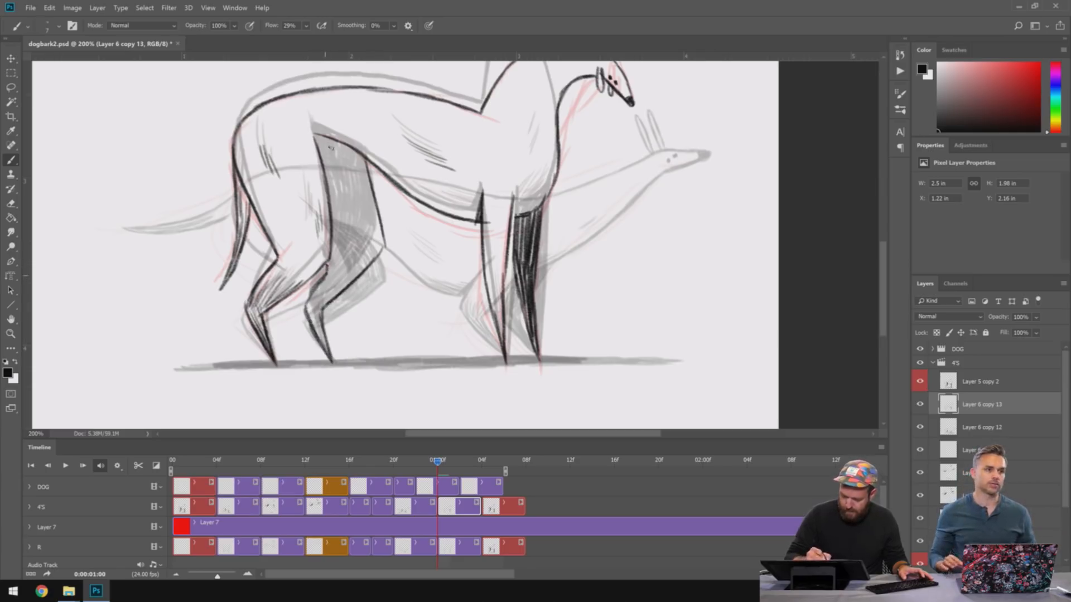
# - Fill the far hind leg with dense black hatching from the upper thigh down to the foot
pyautogui.moveTo(316, 135)
pyautogui.mouseDown()
pyautogui.moveTo(336, 186)
pyautogui.moveTo(338, 178)
pyautogui.mouseUp()
pyautogui.moveTo(318, 136)
pyautogui.mouseDown()
pyautogui.moveTo(354, 158)
pyautogui.moveTo(352, 193)
pyautogui.mouseUp()
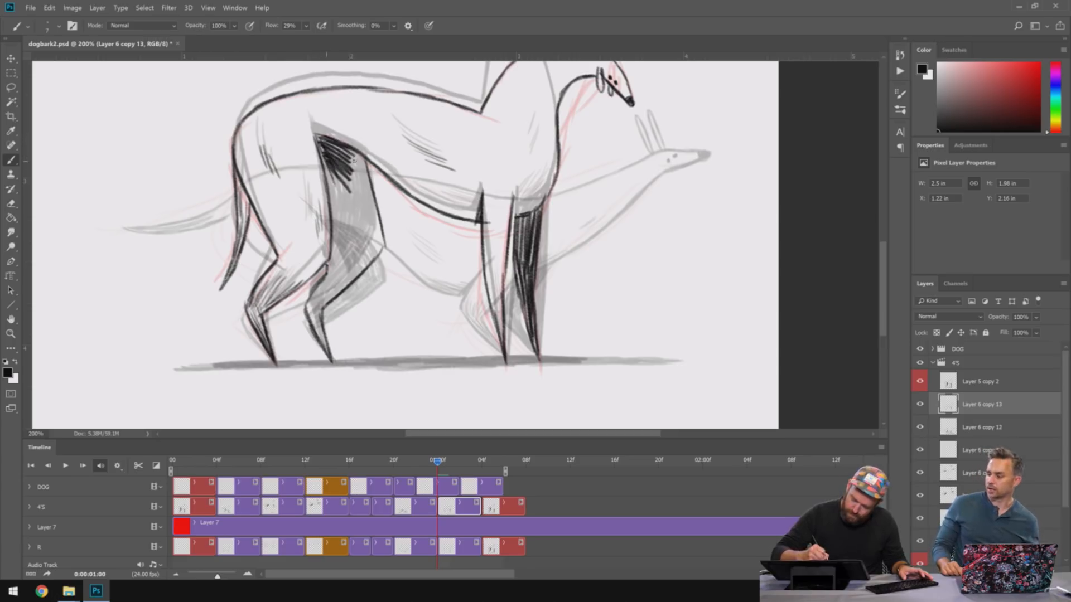
pyautogui.moveTo(348, 150); pyautogui.dragTo(363, 177)
pyautogui.moveTo(360, 156)
pyautogui.mouseDown()
pyautogui.moveTo(371, 204)
pyautogui.moveTo(353, 215)
pyautogui.mouseUp()
pyautogui.moveTo(330, 164); pyautogui.dragTo(346, 206)
pyautogui.moveTo(325, 163)
pyautogui.mouseDown()
pyautogui.moveTo(338, 202)
pyautogui.moveTo(333, 193)
pyautogui.mouseUp()
pyautogui.moveTo(318, 149); pyautogui.dragTo(332, 213)
pyautogui.moveTo(329, 187); pyautogui.dragTo(338, 239)
pyautogui.moveTo(333, 186); pyautogui.dragTo(345, 246)
pyautogui.moveTo(341, 195); pyautogui.dragTo(362, 248)
pyautogui.moveTo(357, 192); pyautogui.dragTo(369, 238)
pyautogui.moveTo(367, 195); pyautogui.dragTo(378, 226)
pyautogui.moveTo(374, 194); pyautogui.dragTo(382, 249)
pyautogui.moveTo(371, 220); pyautogui.dragTo(379, 265)
pyautogui.moveTo(362, 237); pyautogui.dragTo(369, 270)
pyautogui.moveTo(351, 226); pyautogui.dragTo(357, 275)
pyautogui.moveTo(336, 227); pyautogui.dragTo(345, 271)
pyautogui.moveTo(329, 225); pyautogui.dragTo(330, 265)
pyautogui.moveTo(337, 238)
pyautogui.mouseDown()
pyautogui.moveTo(329, 276)
pyautogui.moveTo(364, 293)
pyautogui.moveTo(316, 314)
pyautogui.mouseUp()
pyautogui.moveTo(329, 278)
pyautogui.mouseDown()
pyautogui.moveTo(311, 306)
pyautogui.moveTo(318, 344)
pyautogui.mouseUp()
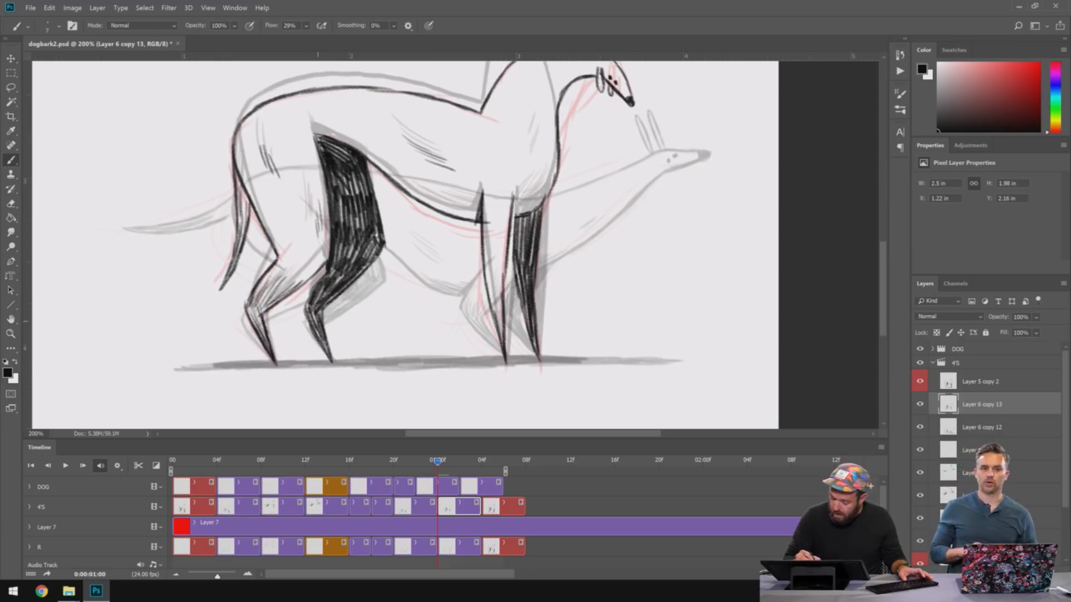
# - Hatch the chest above the far foreleg, the underbelly and the shoulder, and darken the throat line under the jaw
pyautogui.moveTo(544, 198); pyautogui.dragTo(516, 215)
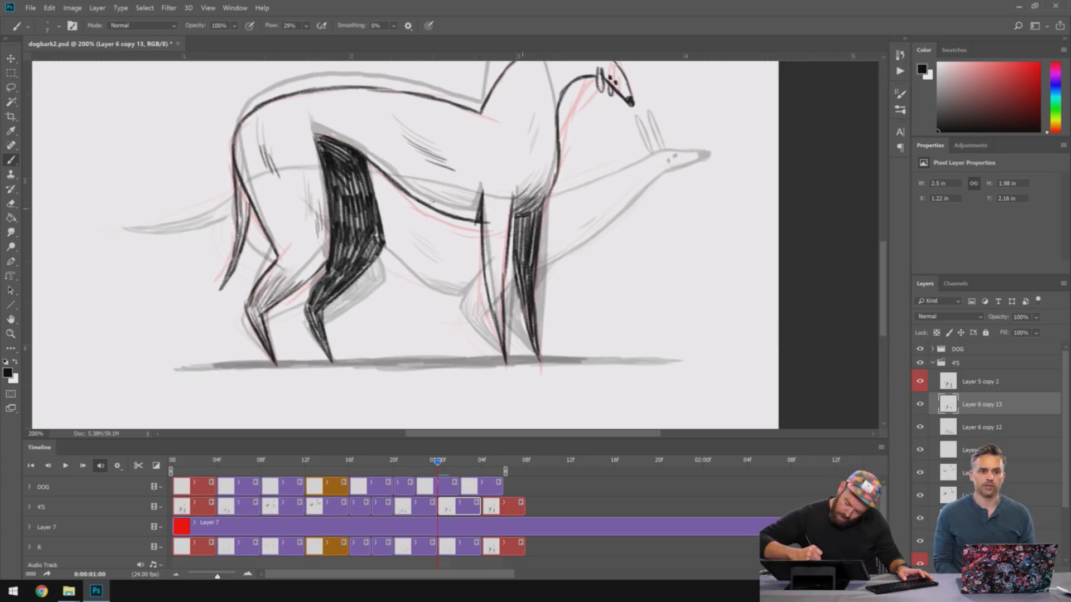
pyautogui.moveTo(440, 199)
pyautogui.mouseDown()
pyautogui.moveTo(466, 204)
pyautogui.moveTo(476, 219)
pyautogui.mouseUp()
pyautogui.moveTo(447, 209); pyautogui.dragTo(468, 215)
pyautogui.moveTo(589, 270); pyautogui.dragTo(583, 316)
pyautogui.moveTo(668, 310); pyautogui.dragTo(664, 303)
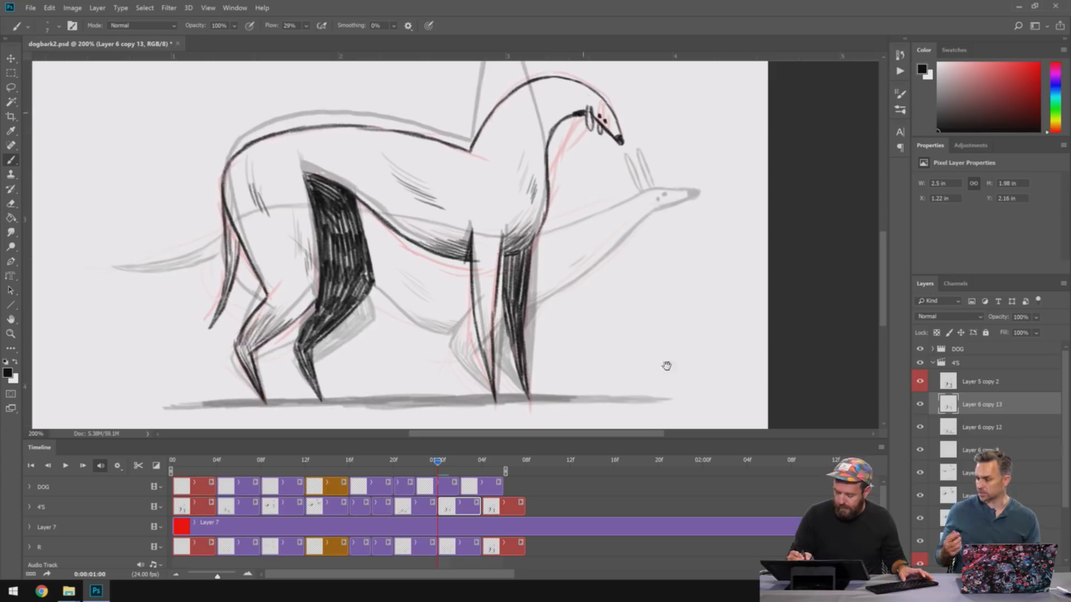
# - Draw a thick dark ground shadow under all four feet of the standing dog
pyautogui.moveTo(666, 366)
pyautogui.mouseDown()
pyautogui.moveTo(655, 338)
pyautogui.moveTo(237, 351)
pyautogui.mouseUp()
pyautogui.hotkey('ctrl', '-')
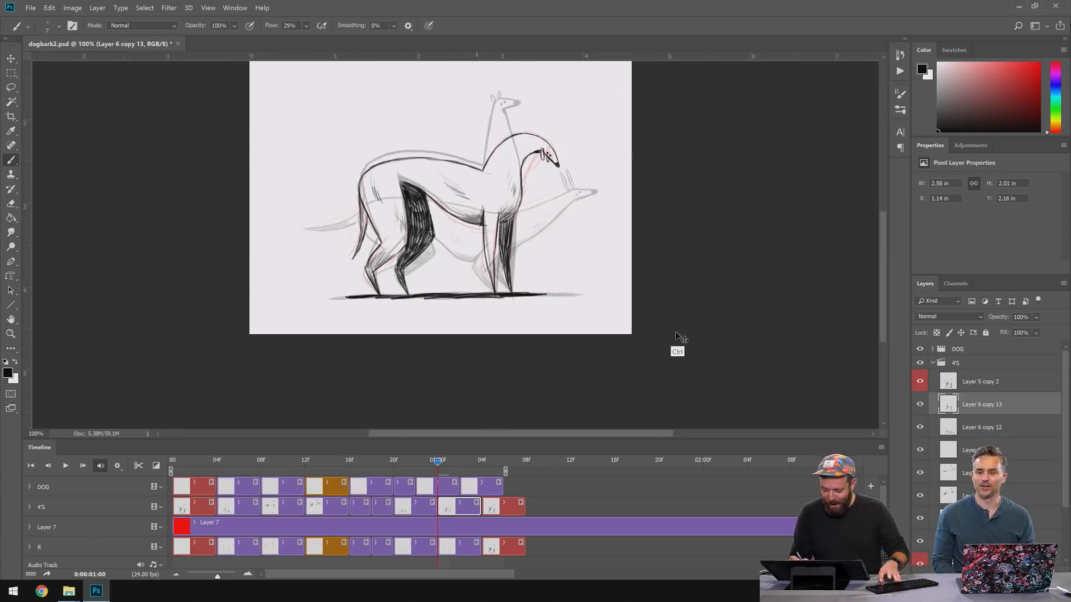
pyautogui.moveTo(580, 272); pyautogui.dragTo(574, 291)
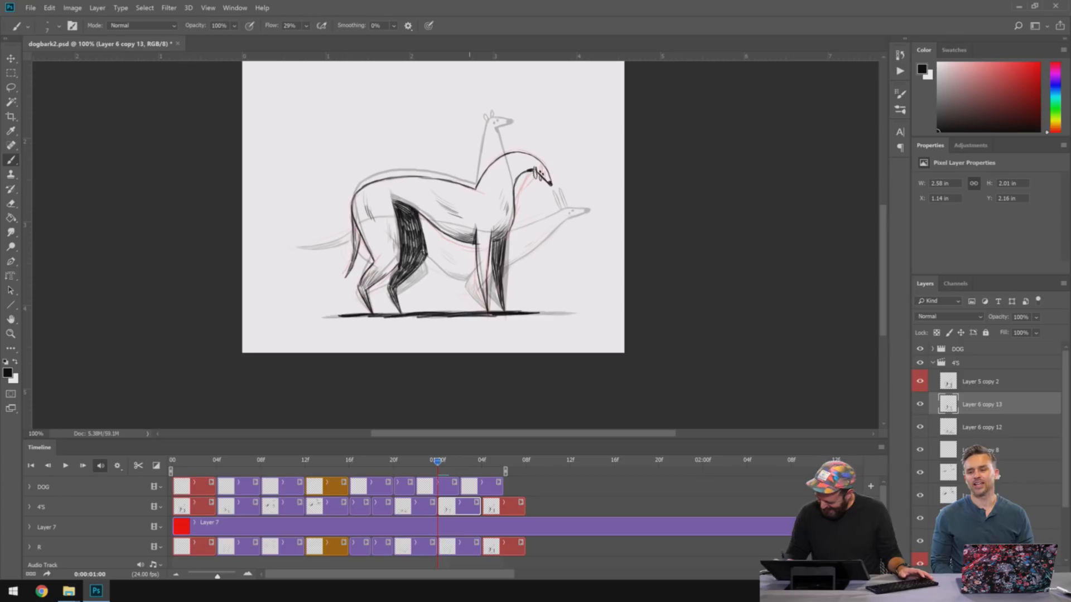
# - Collapse the 4'S group, hide the red rough sketch group and play the inked animation to review it
pyautogui.click(933, 362)
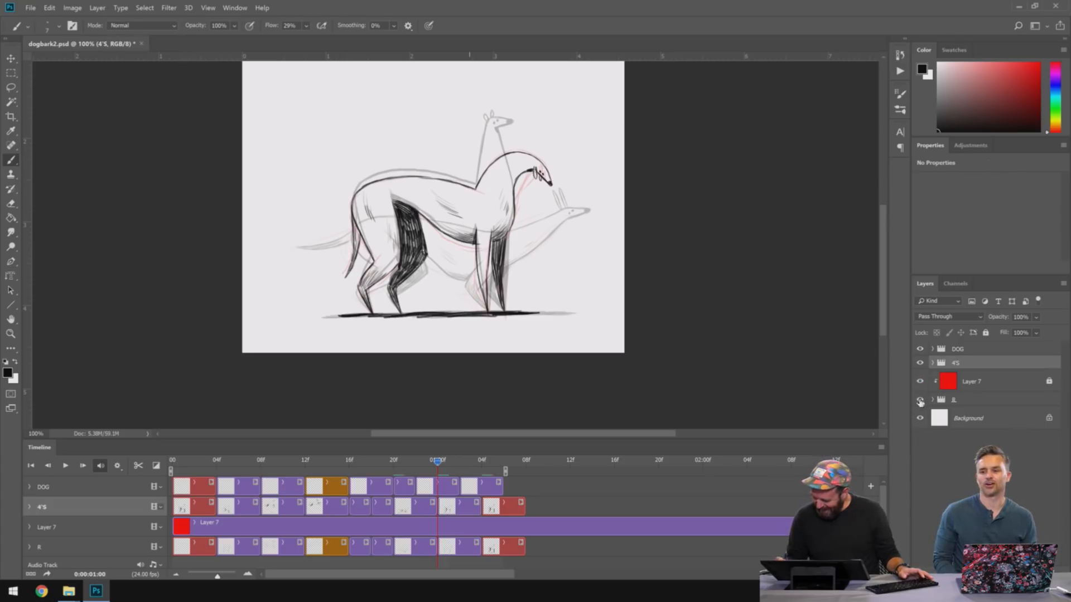
pyautogui.click(920, 400)
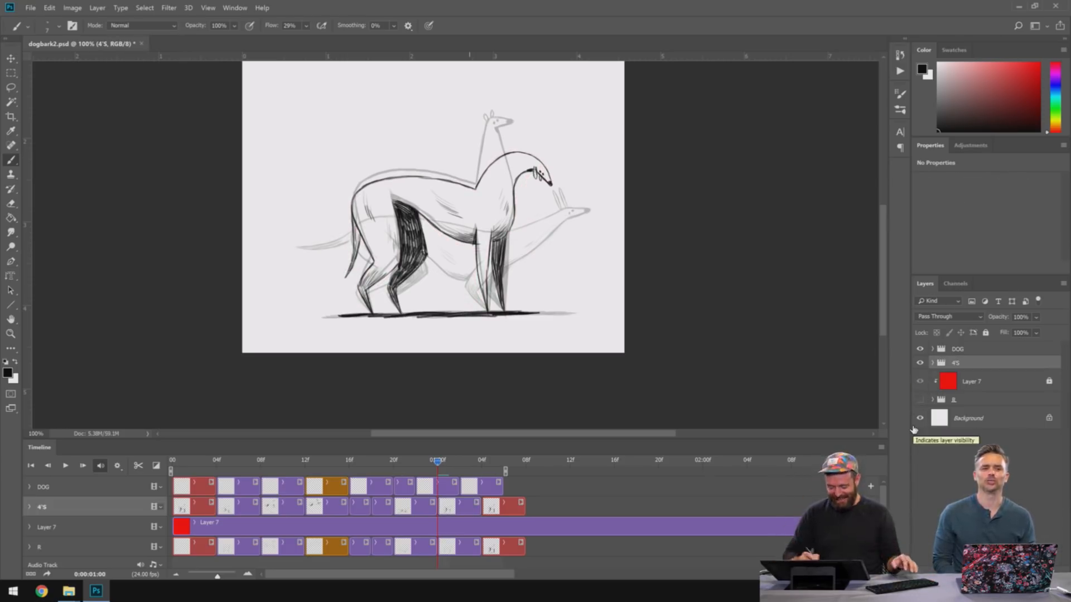
pyautogui.press('space')
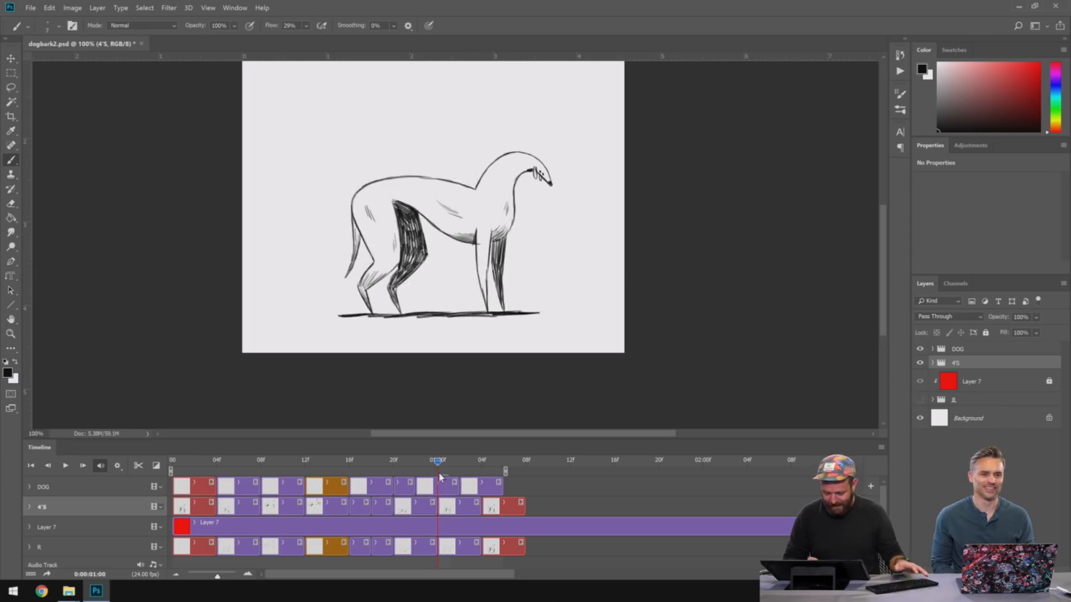
pyautogui.moveTo(580, 248)
pyautogui.mouseDown()
pyautogui.moveTo(593, 358)
pyautogui.moveTo(593, 338)
pyautogui.mouseUp()
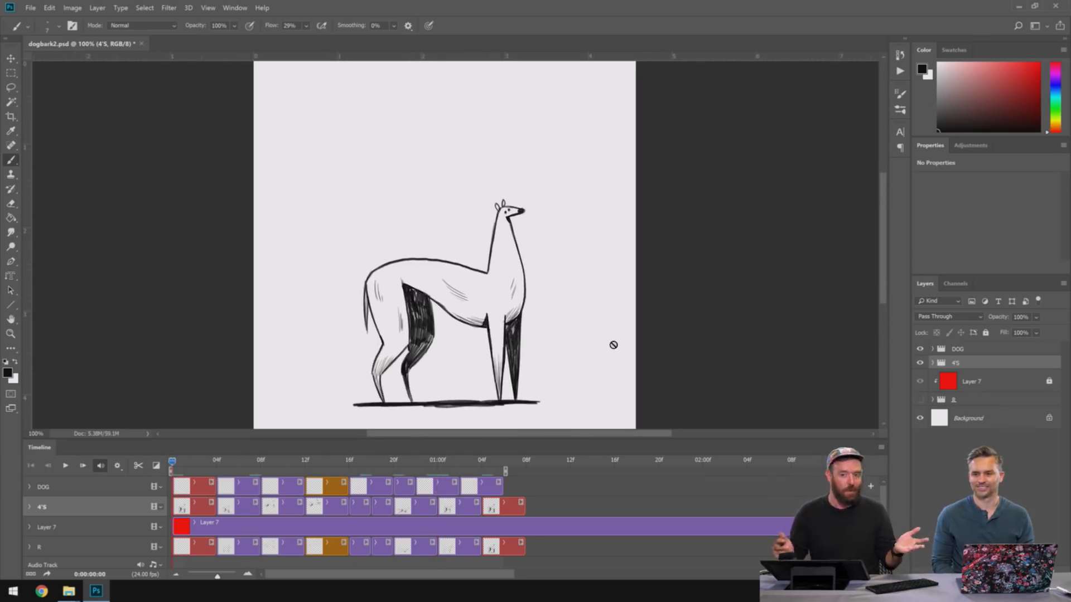
pyautogui.press('space')
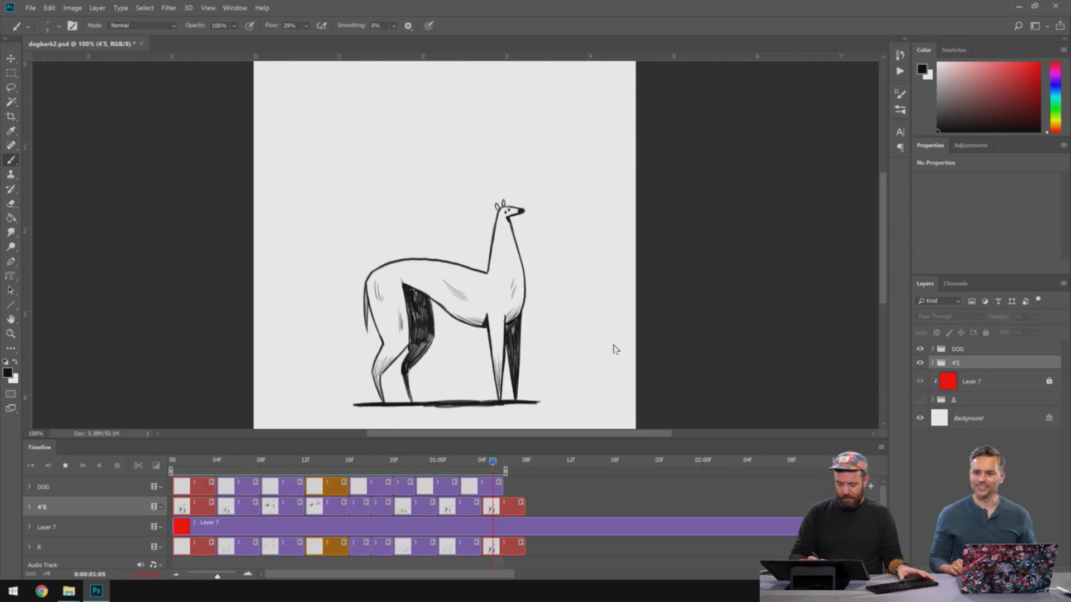
# - Move the playhead to frame 18, replay the animation from there, and show the red rough sketch group again
pyautogui.click(350, 461)
pyautogui.click(363, 461)
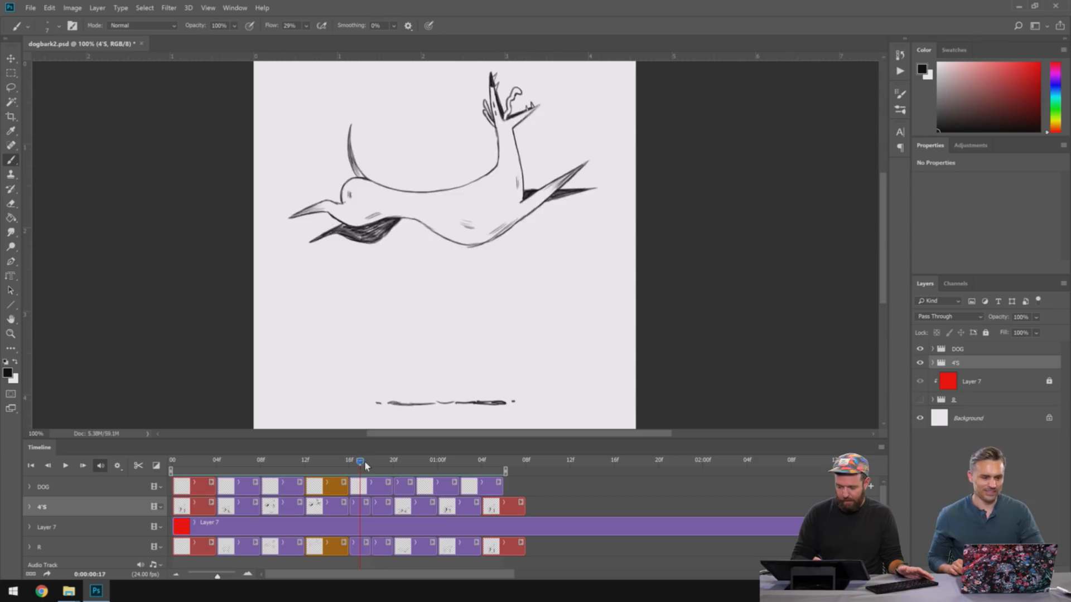
pyautogui.moveTo(364, 461)
pyautogui.mouseDown()
pyautogui.moveTo(400, 463)
pyautogui.moveTo(368, 466)
pyautogui.mouseUp()
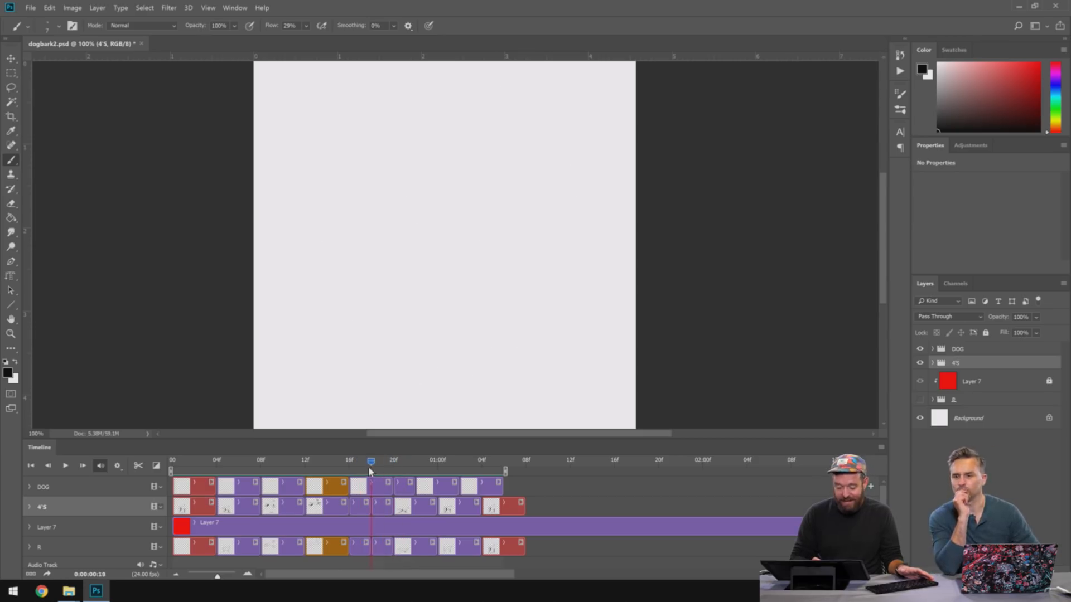
pyautogui.press('space')
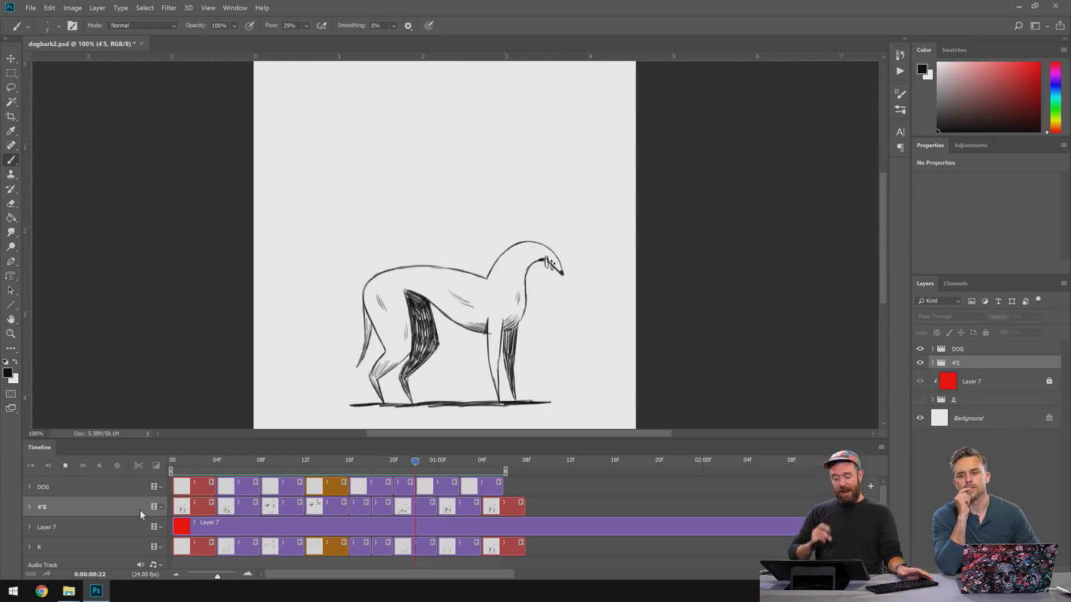
pyautogui.press('space')
pyautogui.click(920, 399)
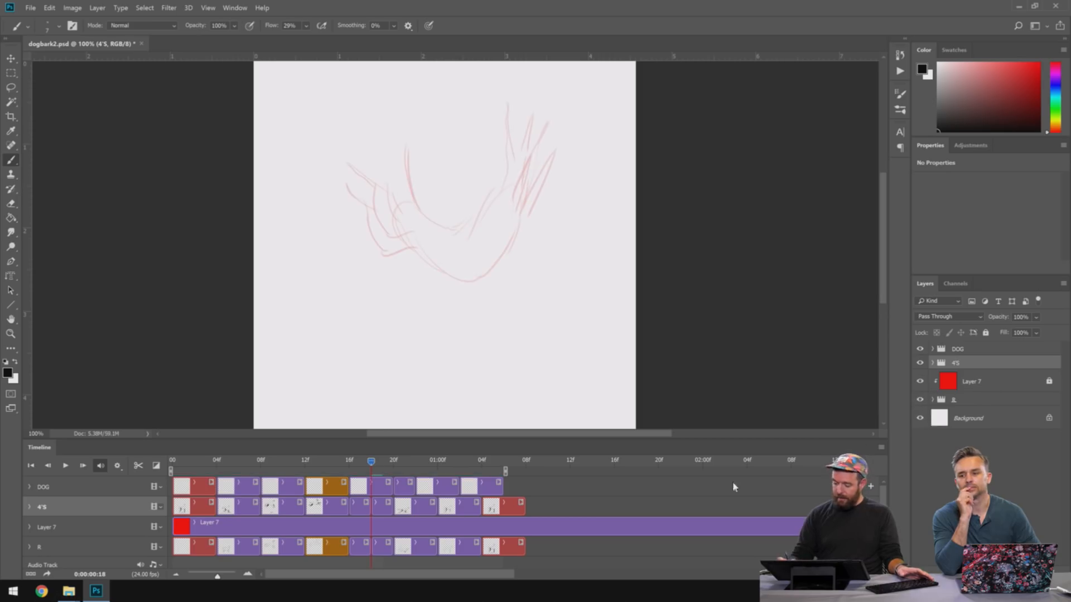
pyautogui.press('space')
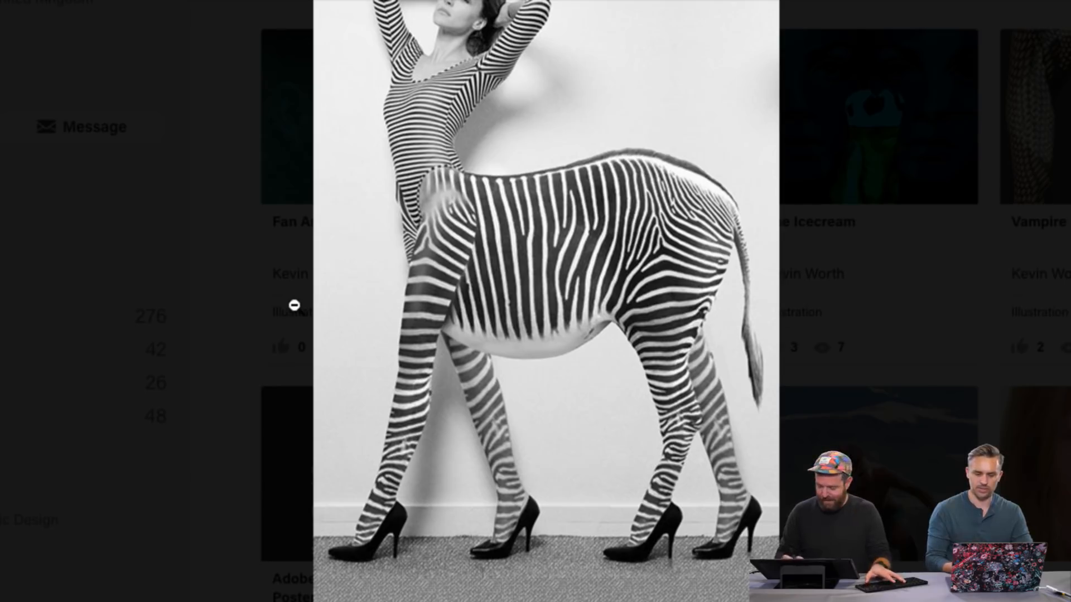
pyautogui.scroll(-1, 530, 575)
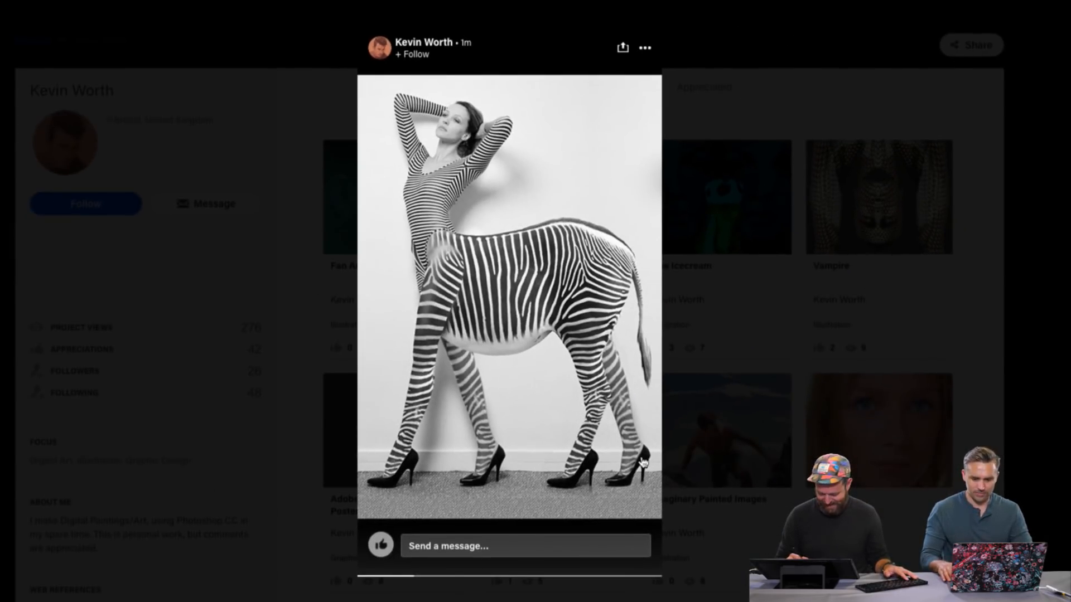
# - Close the enlarged submission on Behance and open the #adobelive work-in-progress gallery linked from the Adobe Live page
pyautogui.click(700, 442)
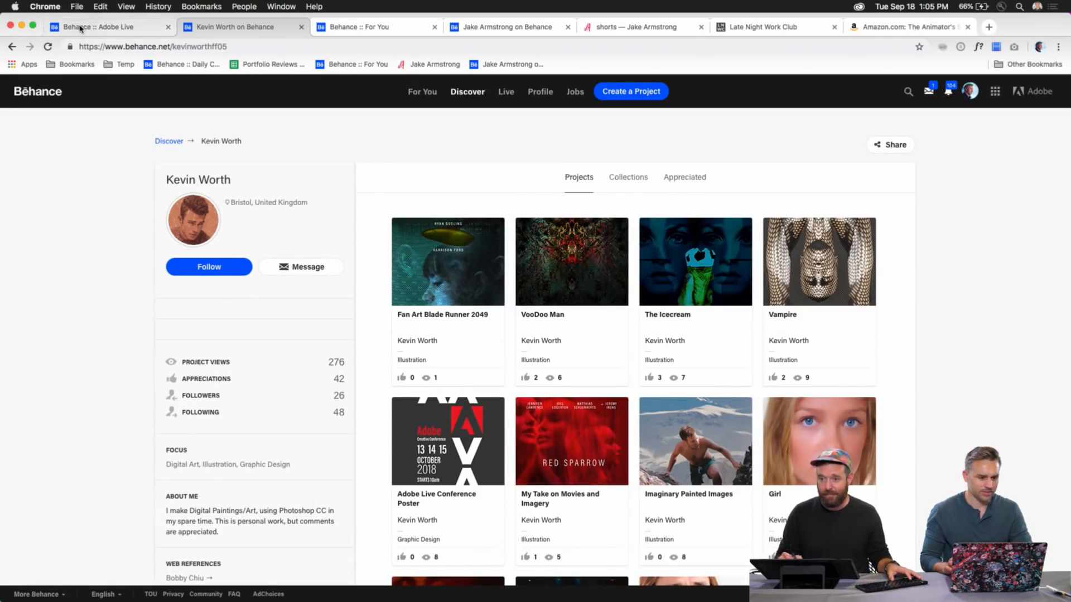
pyautogui.click(80, 28)
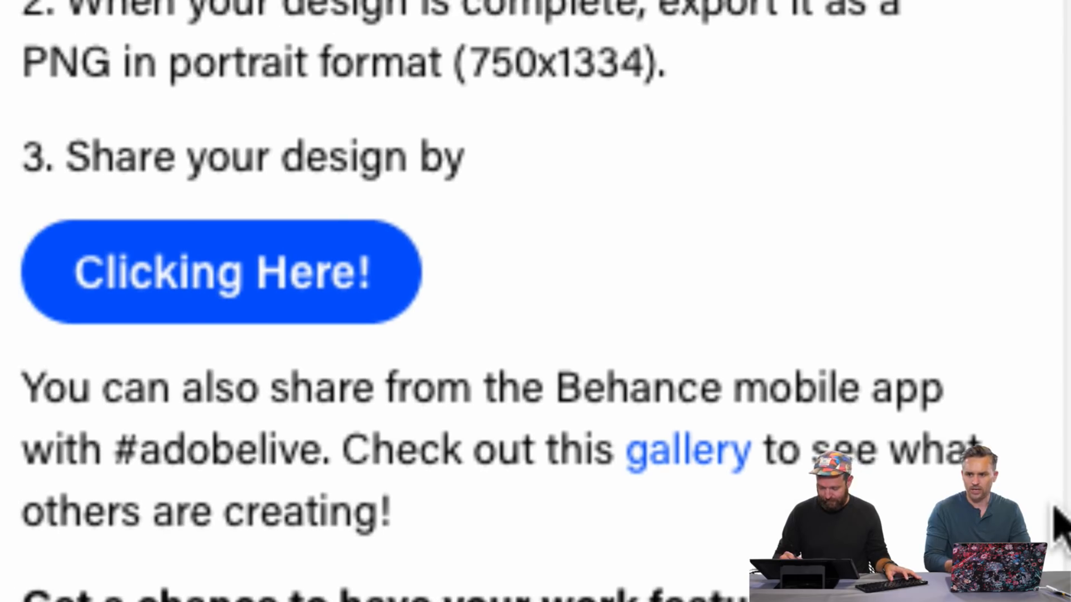
pyautogui.click(687, 468)
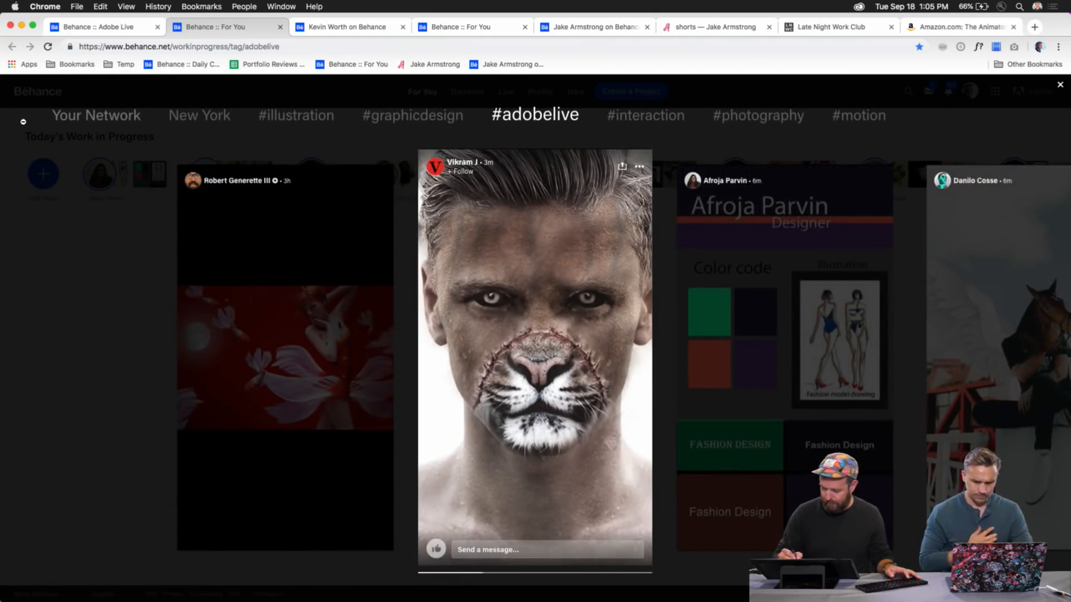
# - Browse the #adobelive work-in-progress gallery, viewing the animal-human composite submissions one after another
pyautogui.click(47, 47)
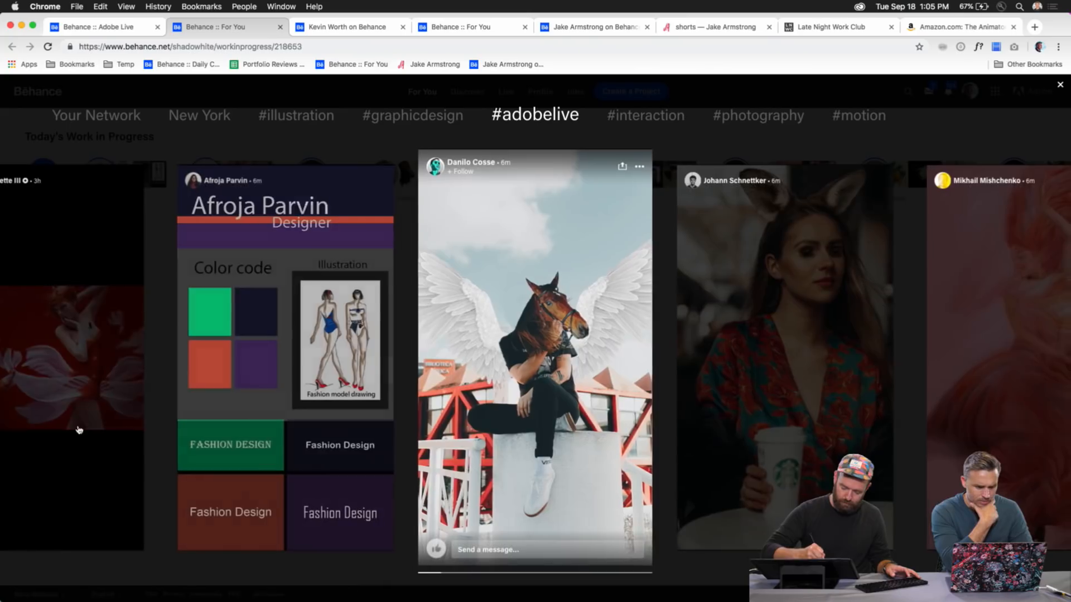
pyautogui.click(79, 429)
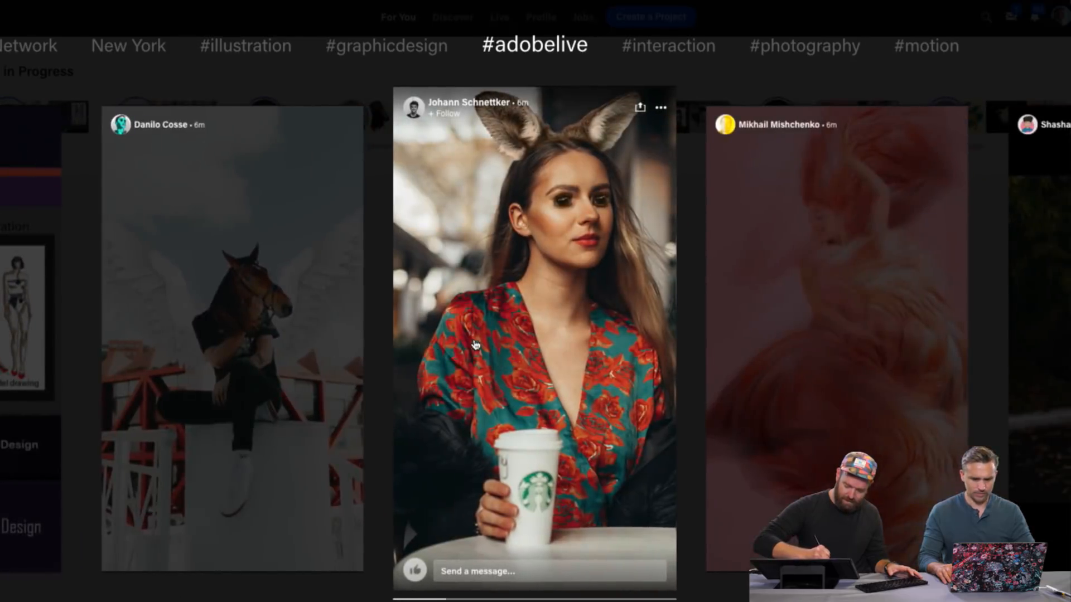
pyautogui.click(455, 570)
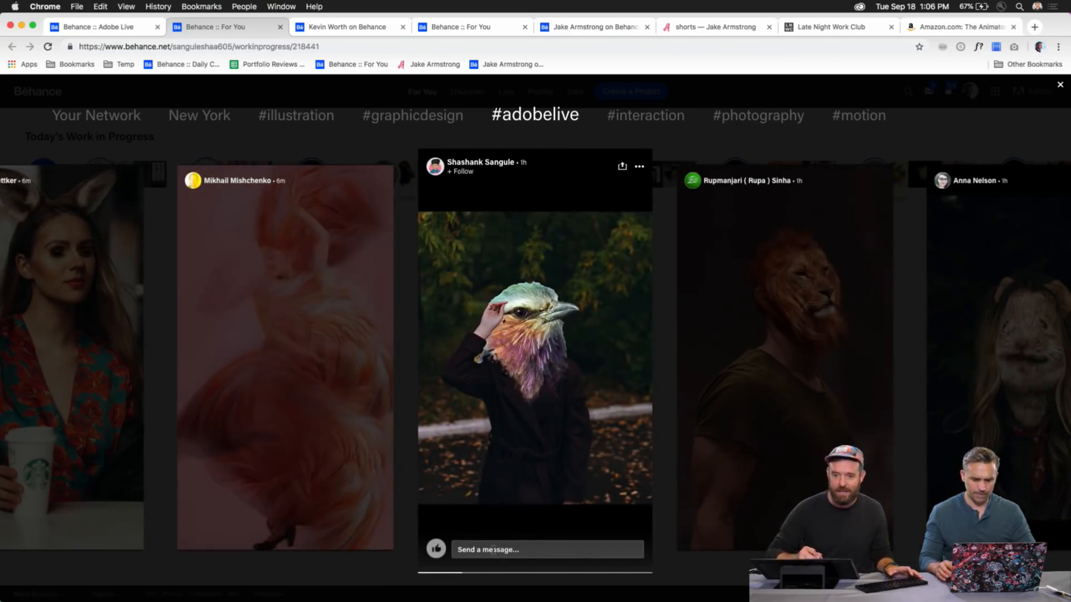
pyautogui.click(493, 550)
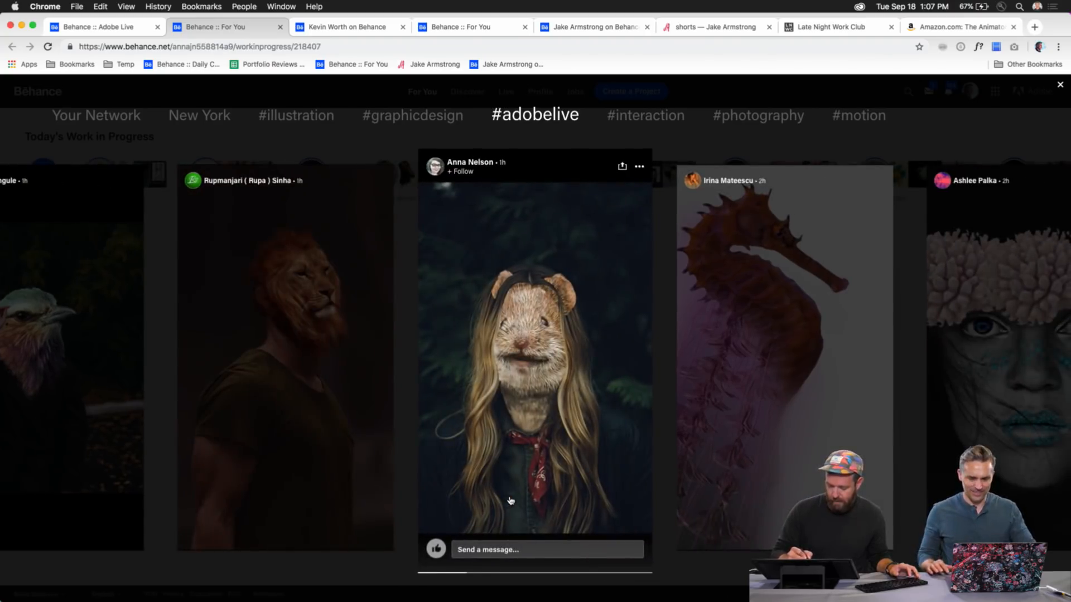
pyautogui.click(494, 549)
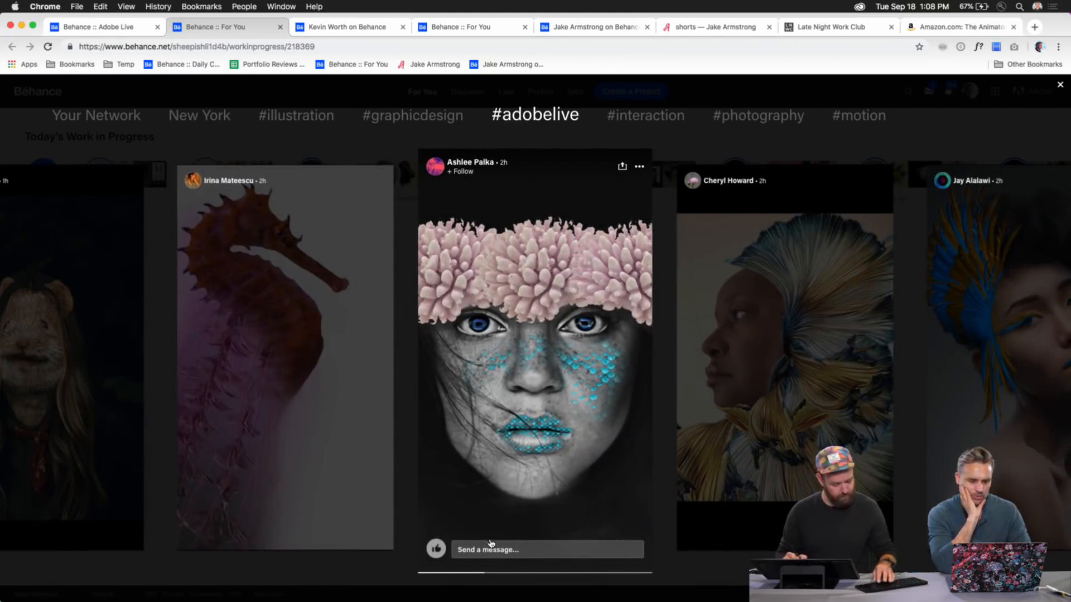
pyautogui.click(482, 553)
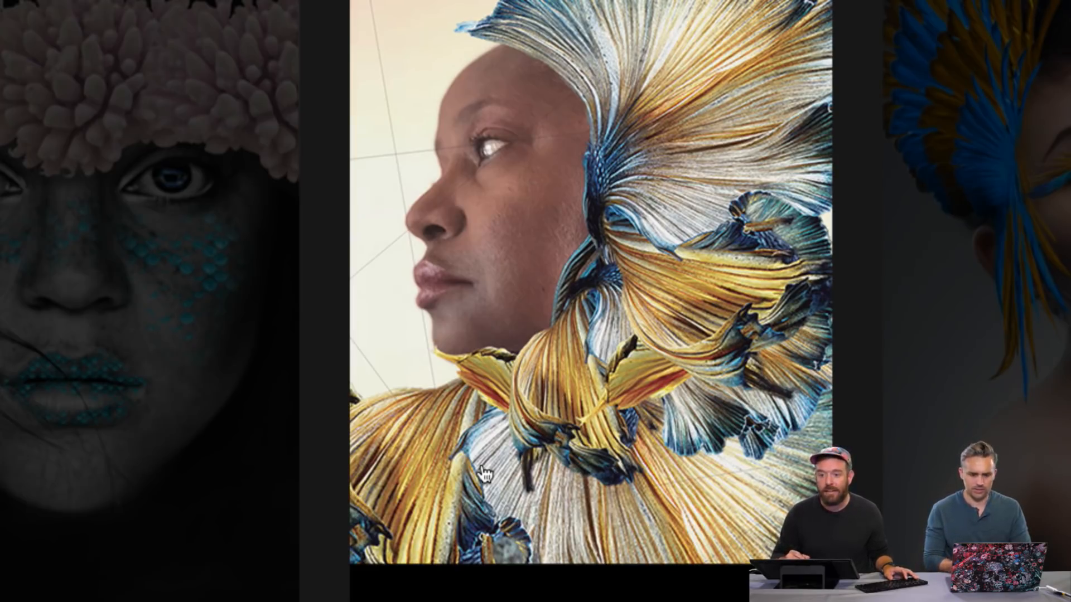
pyautogui.scroll(-1, 482, 468)
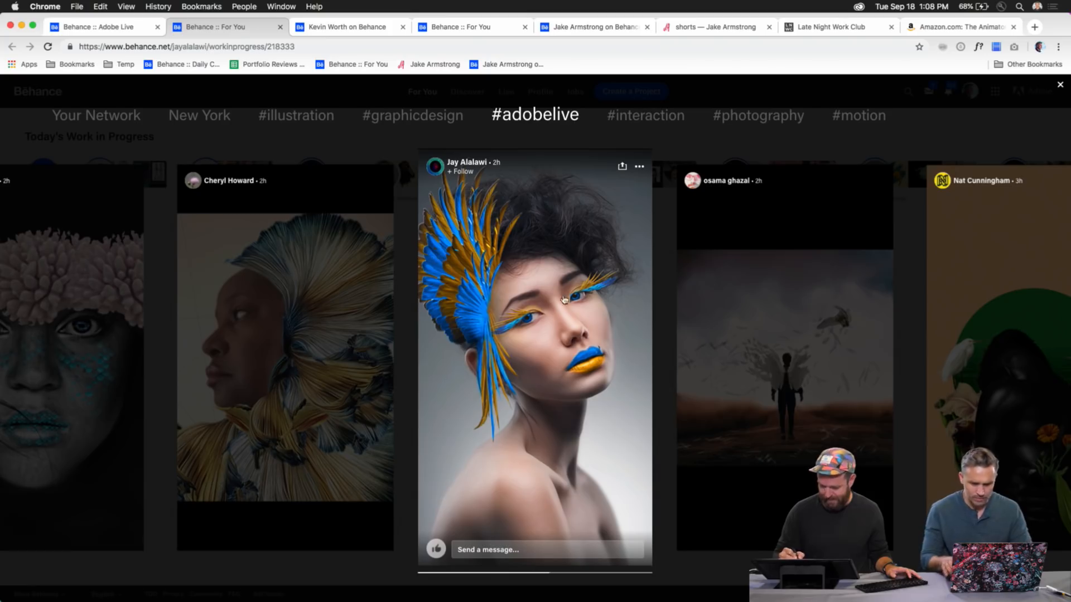
pyautogui.click(704, 341)
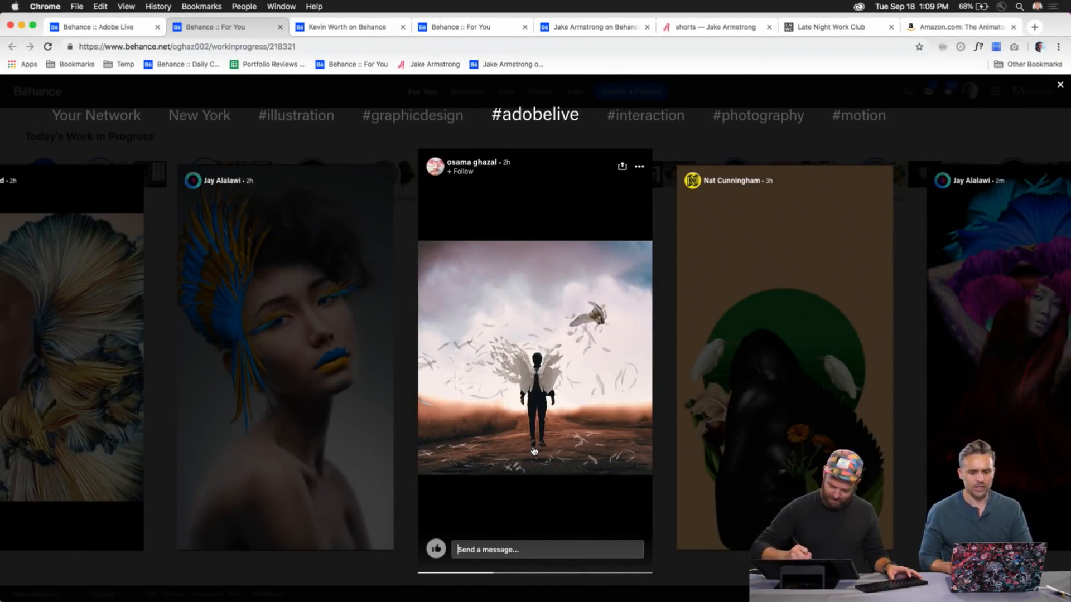
pyautogui.click(756, 424)
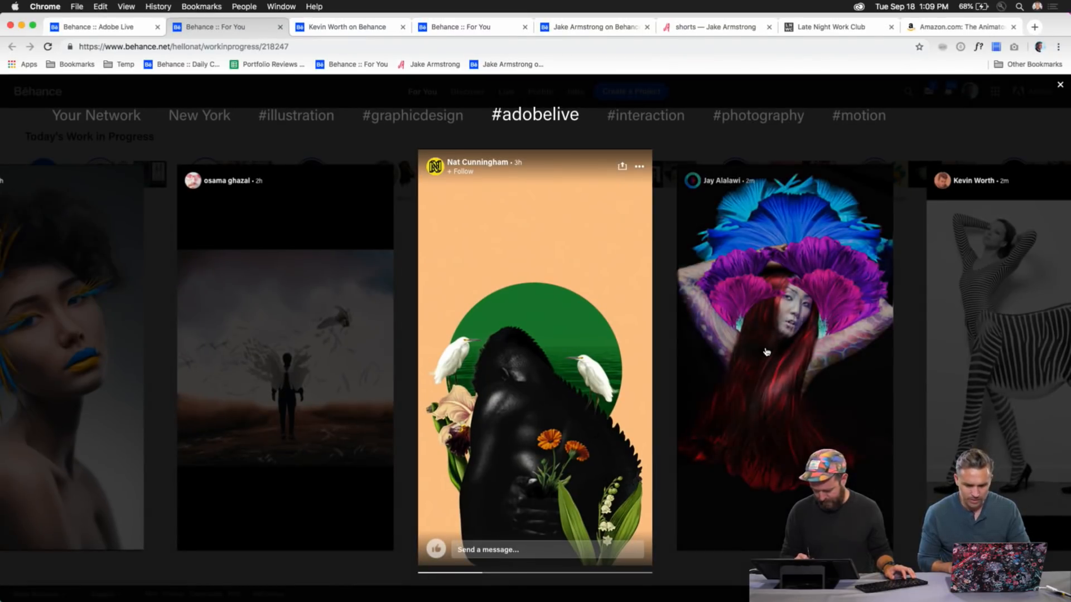
pyautogui.click(766, 352)
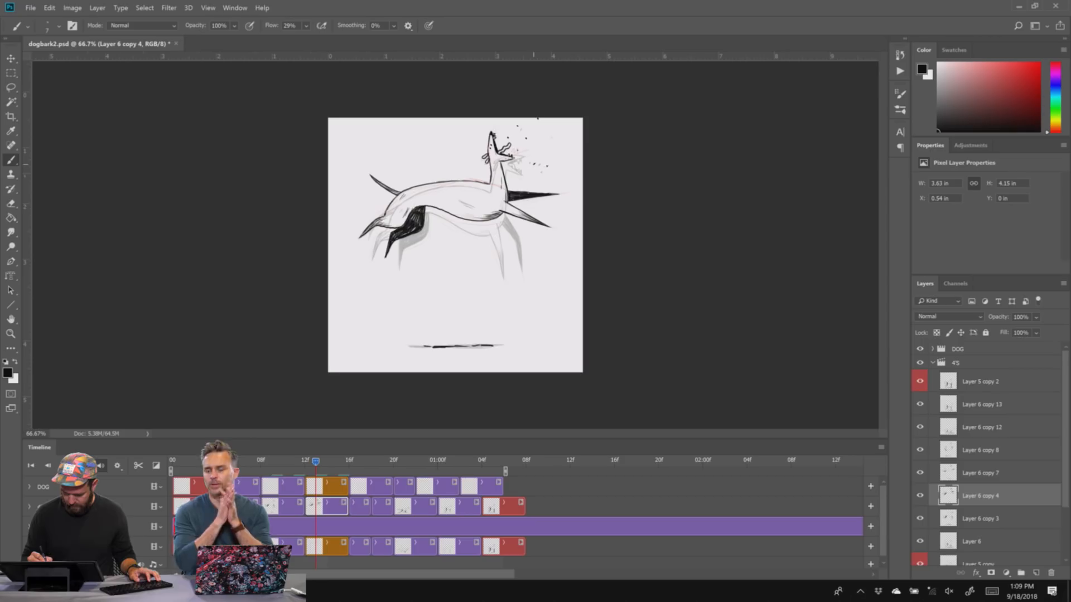
# - Dab small black spit specks in front of the leaping dog's open mouth on the Layer 6 copy 4 frame
pyautogui.click(548, 167)
pyautogui.hotkey('ctrl', '+')
pyautogui.hotkey('ctrl', '+')
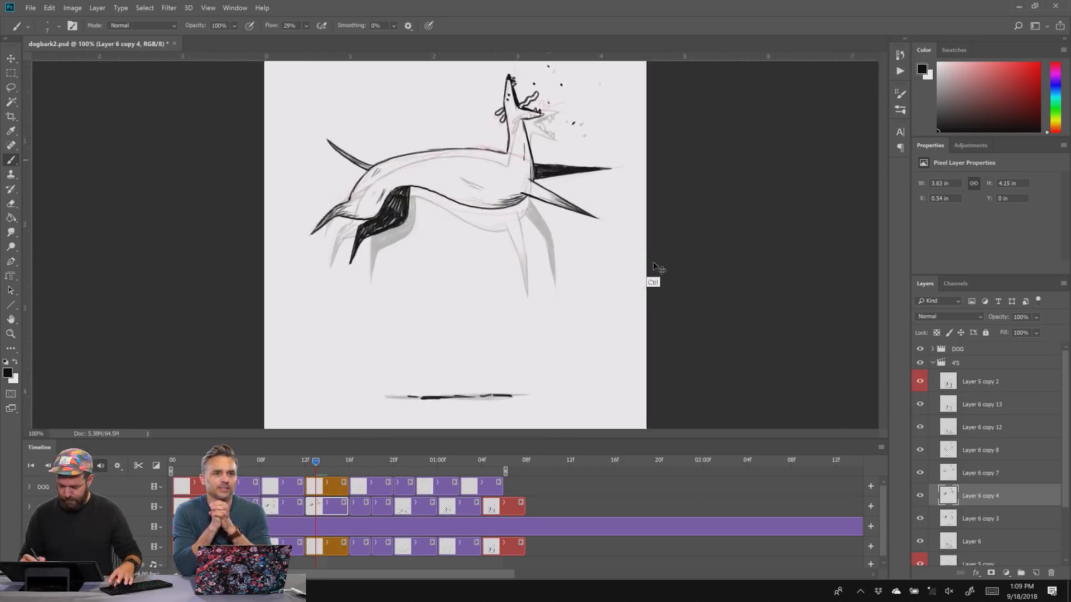
pyautogui.moveTo(718, 89); pyautogui.dragTo(559, 222)
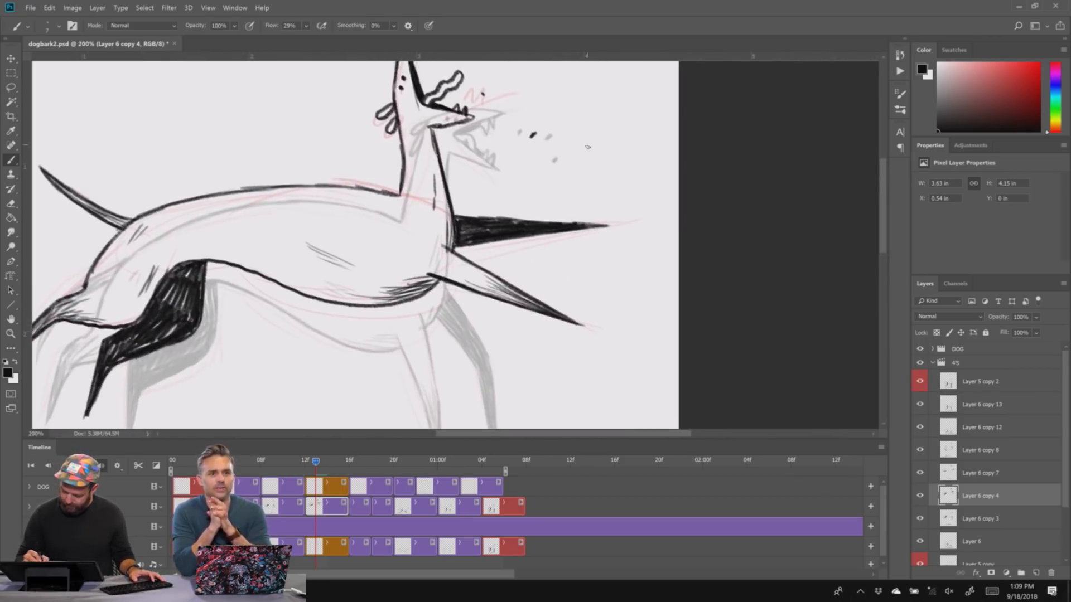
pyautogui.click(586, 146)
pyautogui.click(577, 181)
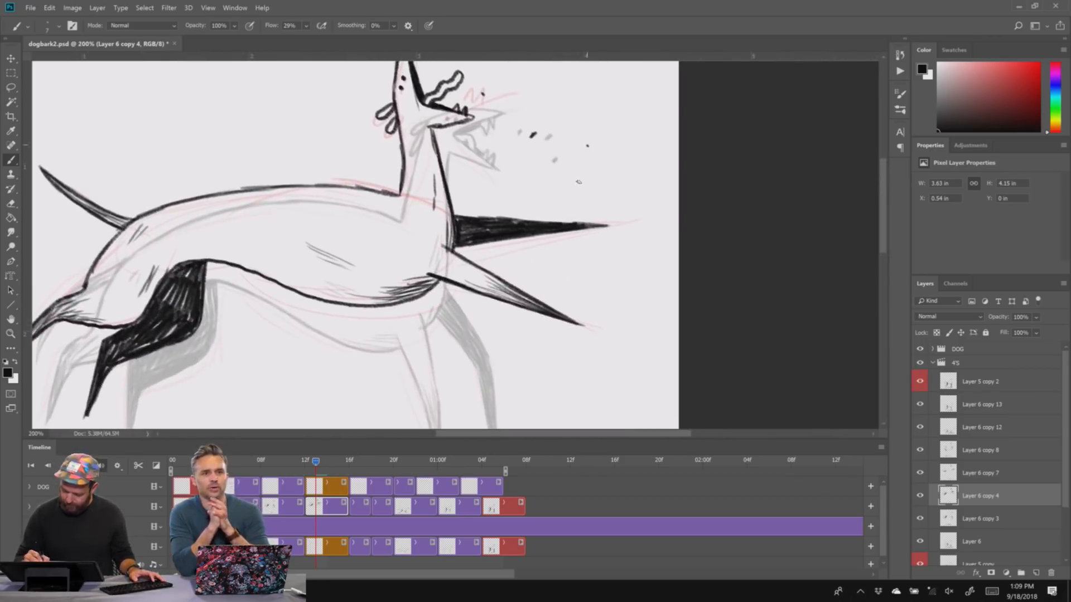
# - Dab flying spit specks beside the head on Layer 6 copy 7 at frame 17 and Layer 6 copy 8 at frame 19
pyautogui.click(358, 506)
pyautogui.click(359, 461)
pyautogui.moveTo(553, 243)
pyautogui.mouseDown()
pyautogui.moveTo(536, 339)
pyautogui.moveTo(538, 325)
pyautogui.mouseUp()
pyautogui.click(450, 167)
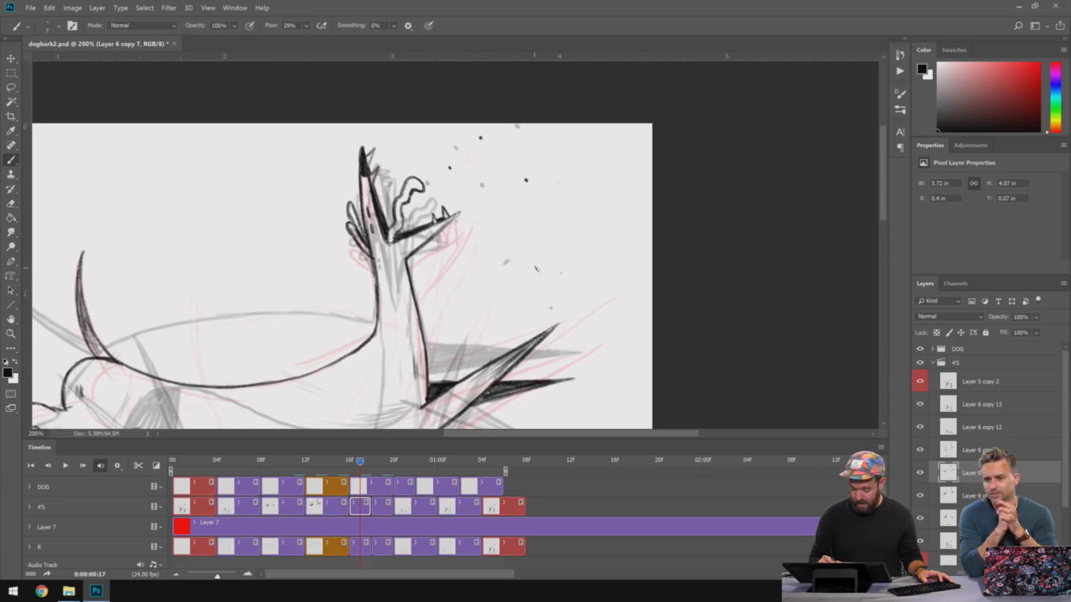
pyautogui.click(380, 502)
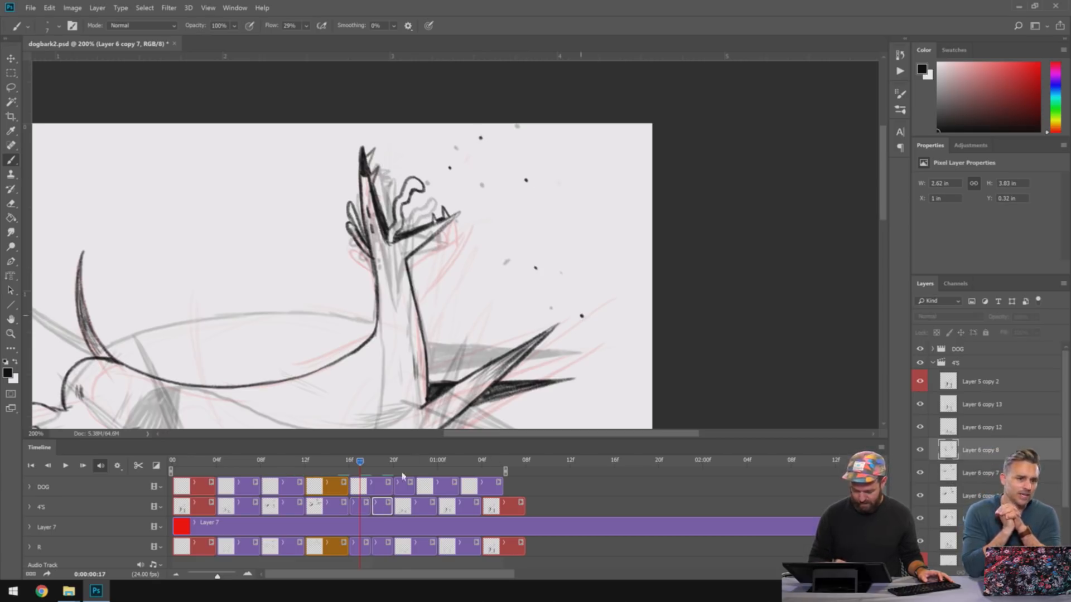
pyautogui.click(381, 460)
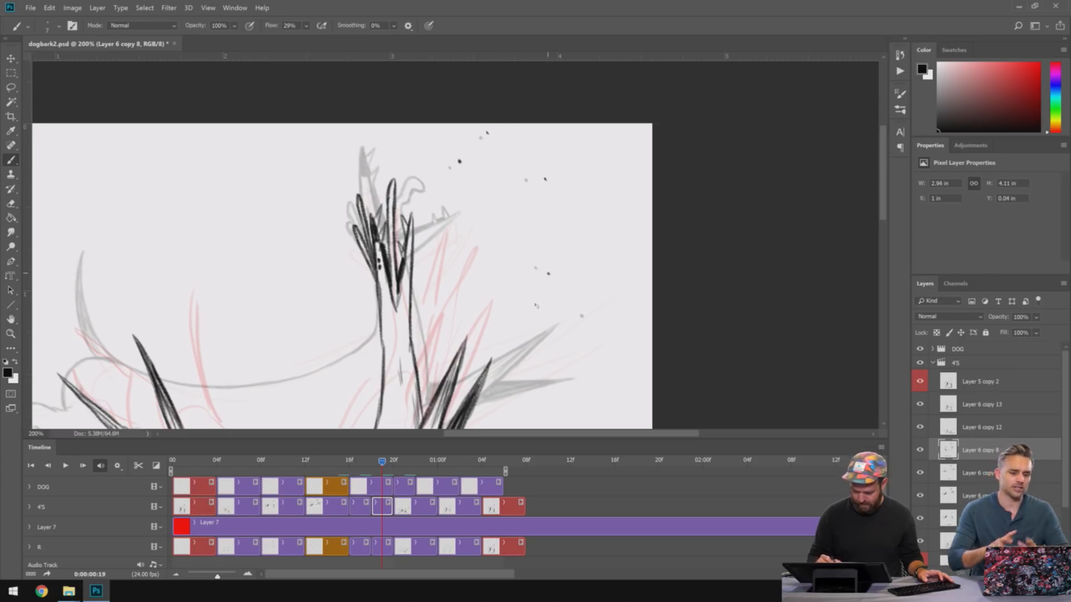
# - Dab a single speck high above the crouching dog on Layer 6 copy 12 at frame 21
pyautogui.click(413, 508)
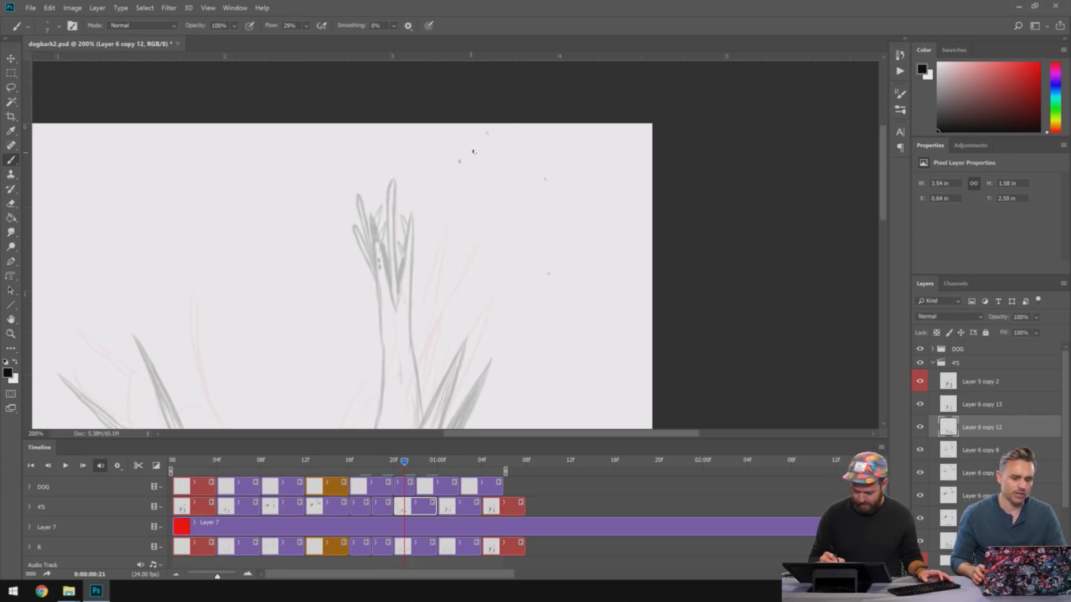
pyautogui.hotkey('ctrl', '-')
pyautogui.hotkey('ctrl', '-')
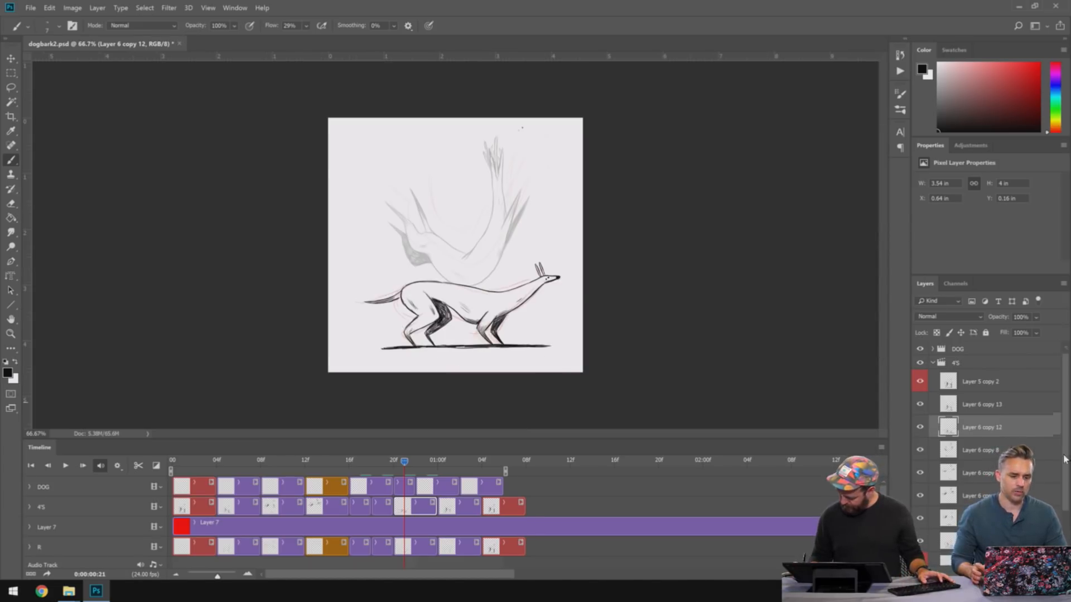
# - Play the animation from the first frame several times to review the flying specks and the motion
pyautogui.scroll(-3, 1062, 459)
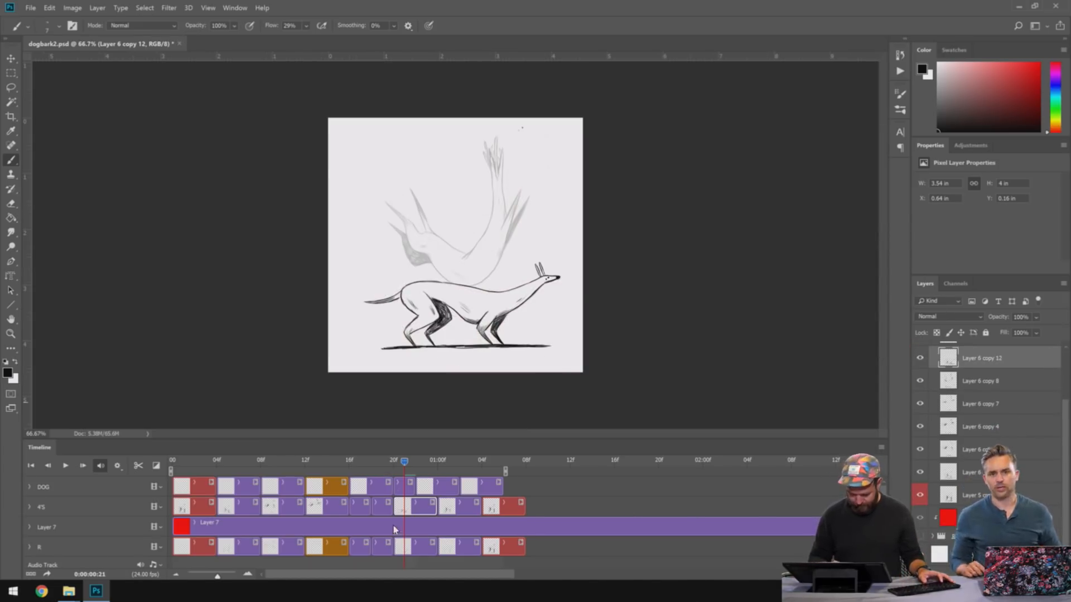
pyautogui.press('space')
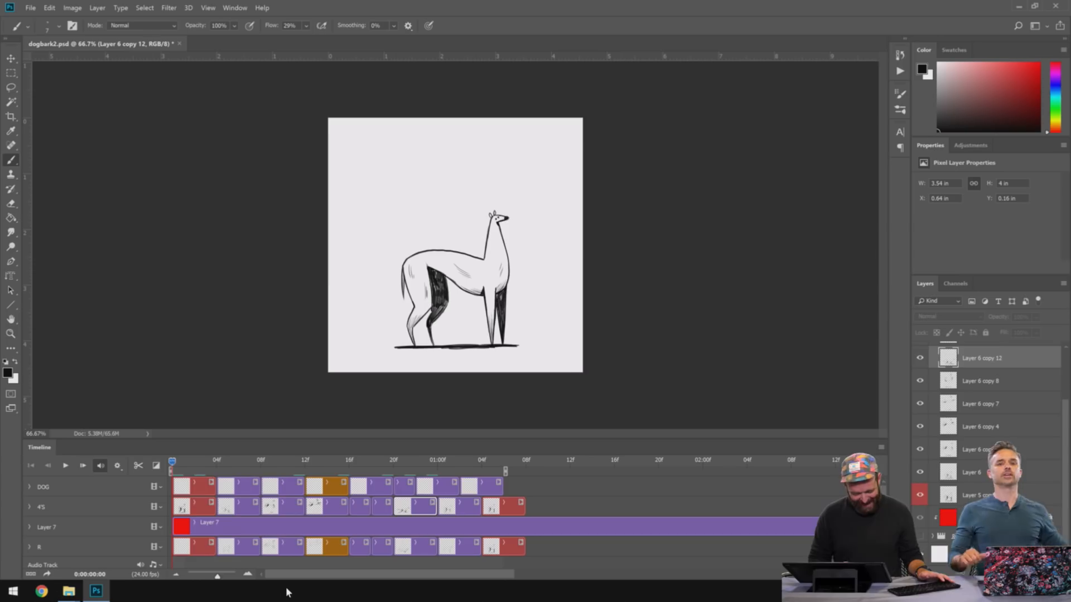
pyautogui.press('space')
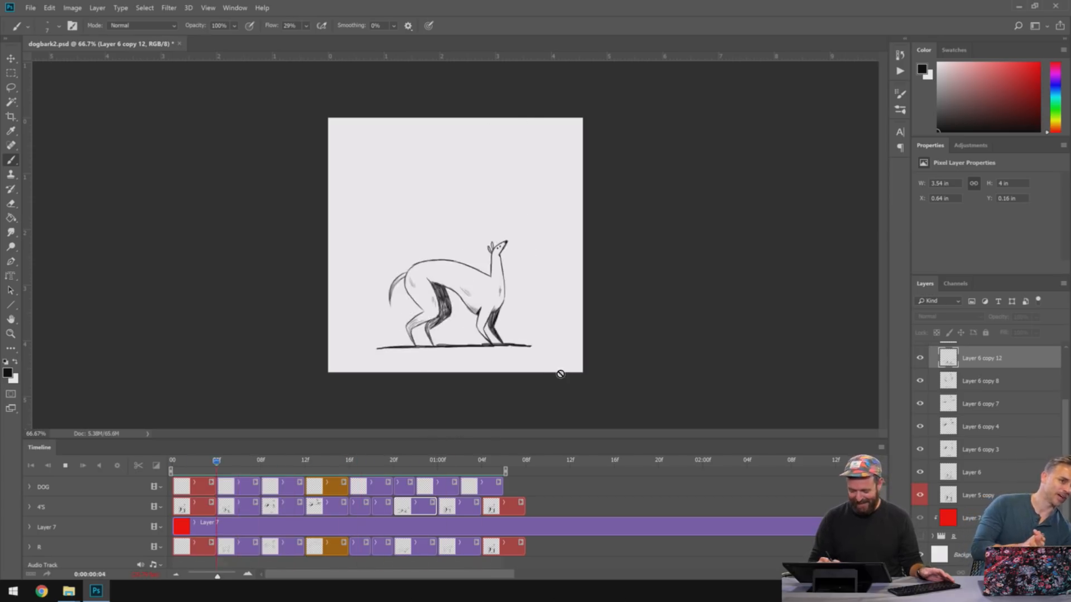
pyautogui.press('space')
pyautogui.hotkey('ctrl', '+')
pyautogui.moveTo(622, 306); pyautogui.dragTo(598, 316)
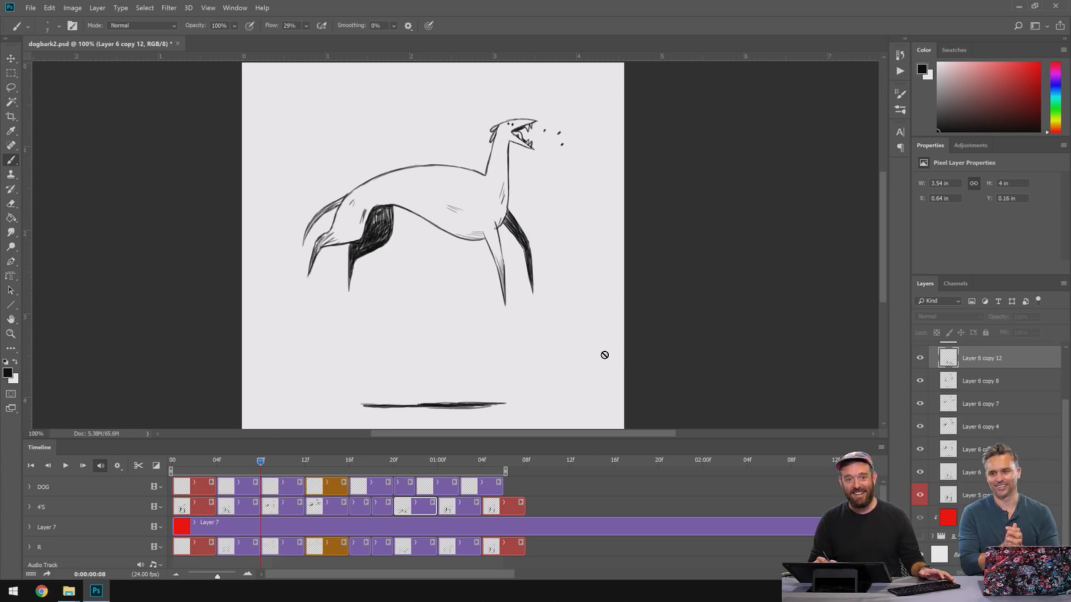
pyautogui.press('space')
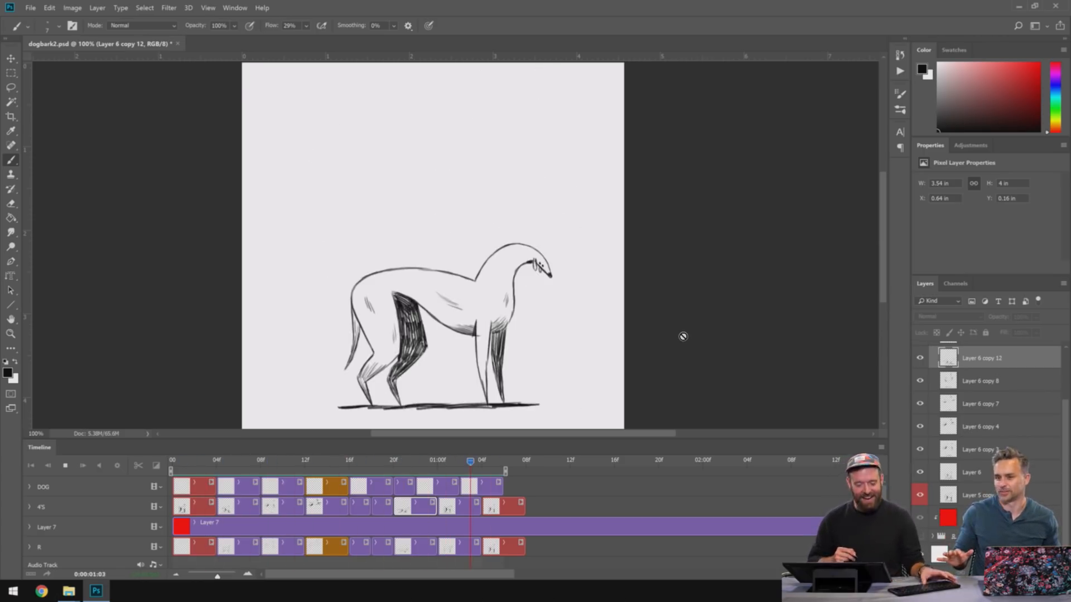
pyautogui.press('space')
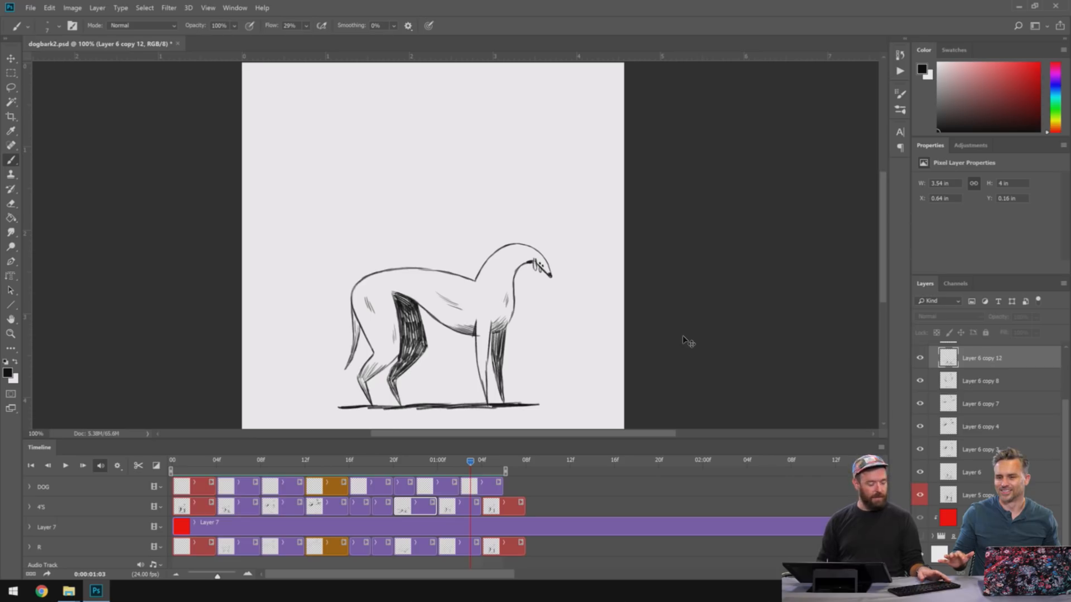
# - Save dogbark2.psd and replay the dog animation once more
pyautogui.hotkey('ctrl', 's')
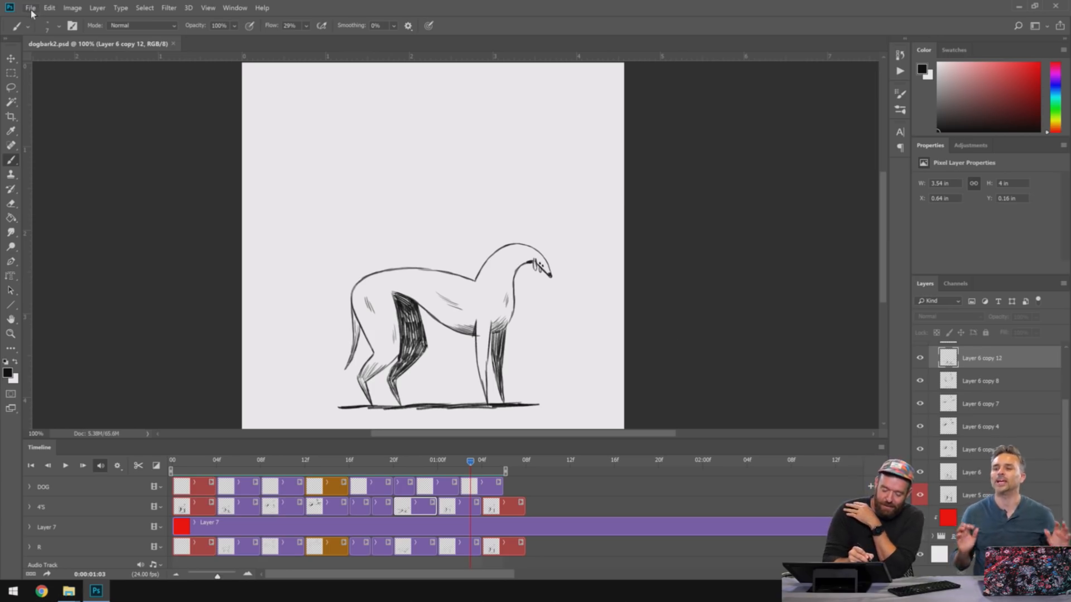
pyautogui.press('space')
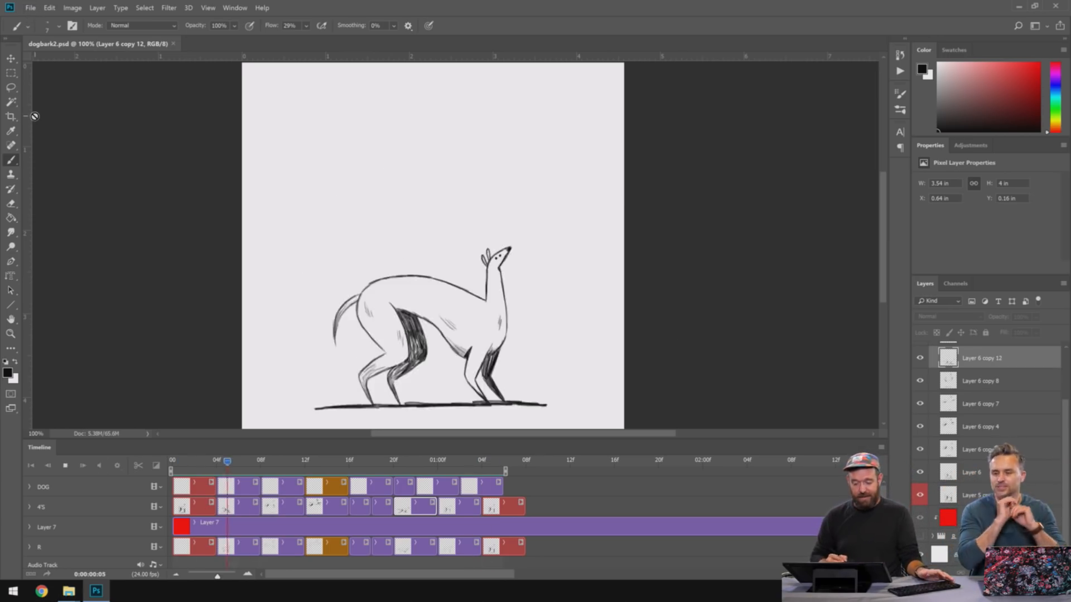
pyautogui.press('space')
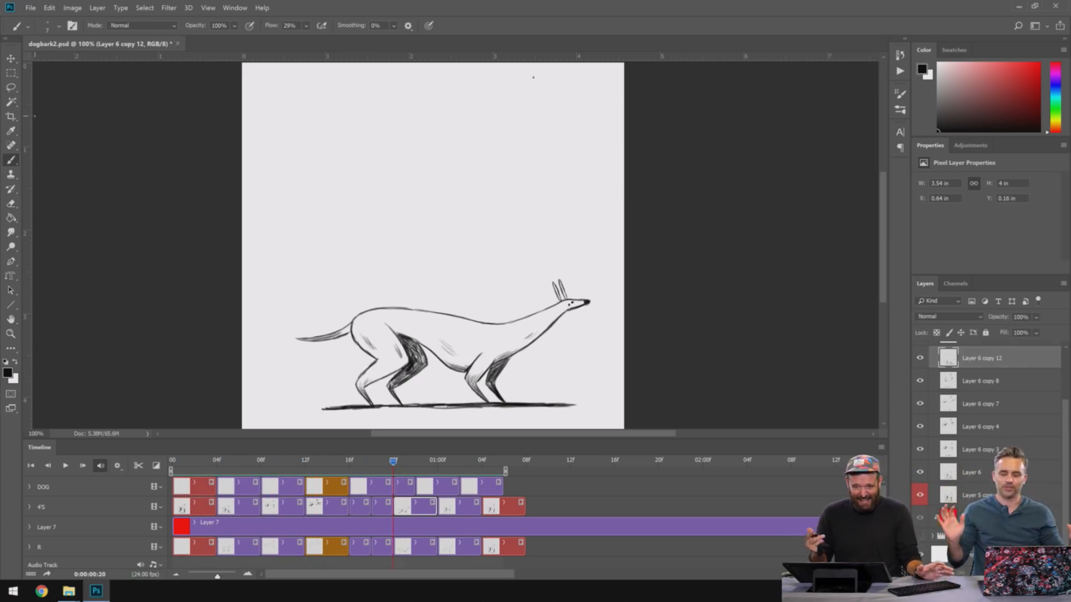
# - Start a Save for Web export of the animation as a GIF and set its image size to 500 by 500 px
pyautogui.click(32, 9)
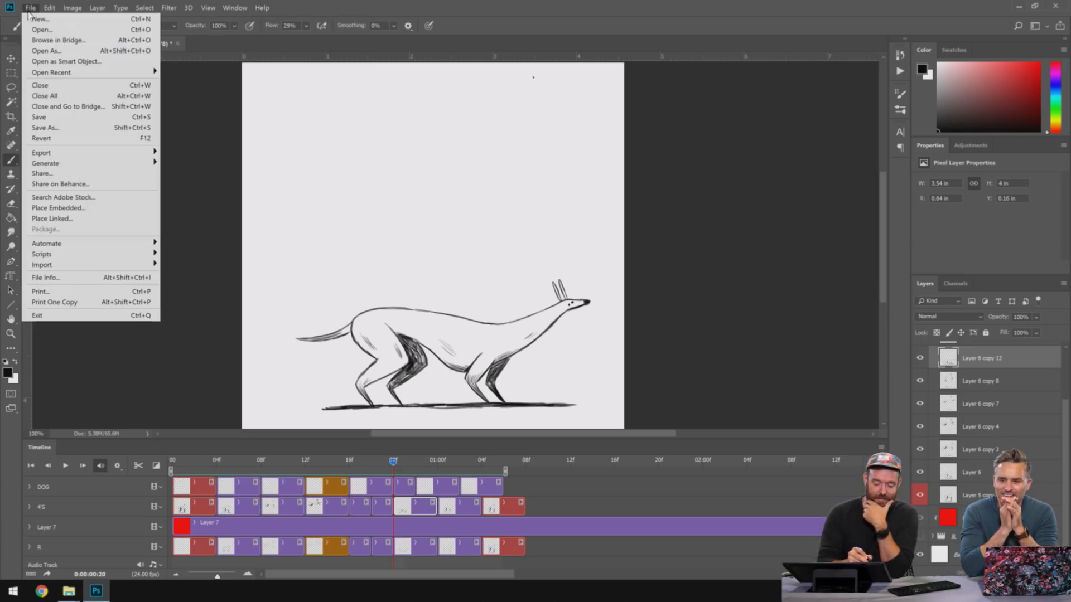
pyautogui.moveTo(64, 154)
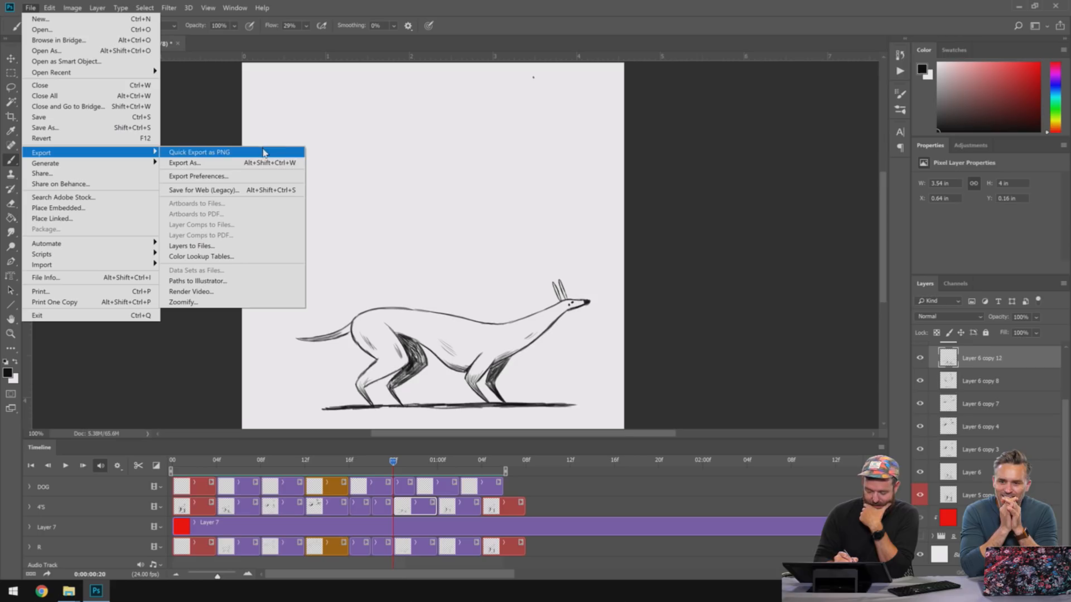
pyautogui.click(252, 193)
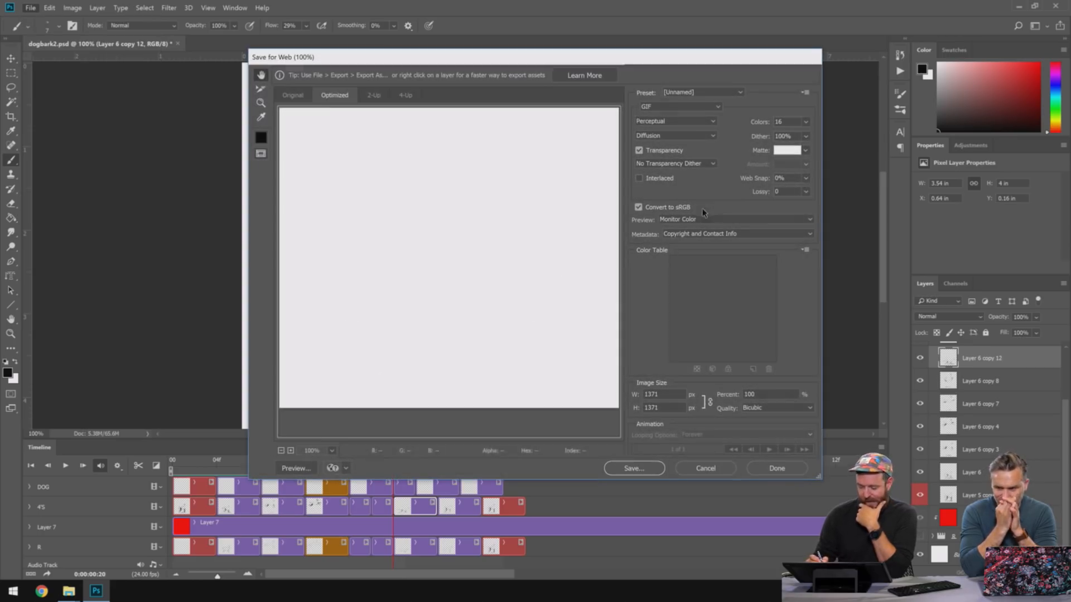
pyautogui.moveTo(715, 52); pyautogui.dragTo(590, 44)
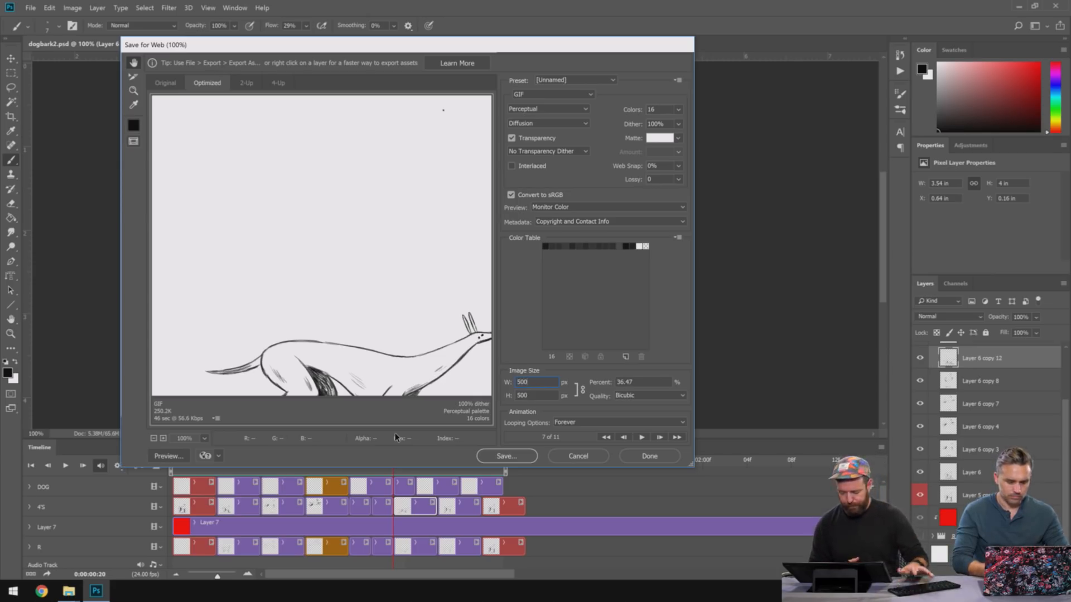
pyautogui.write('00')
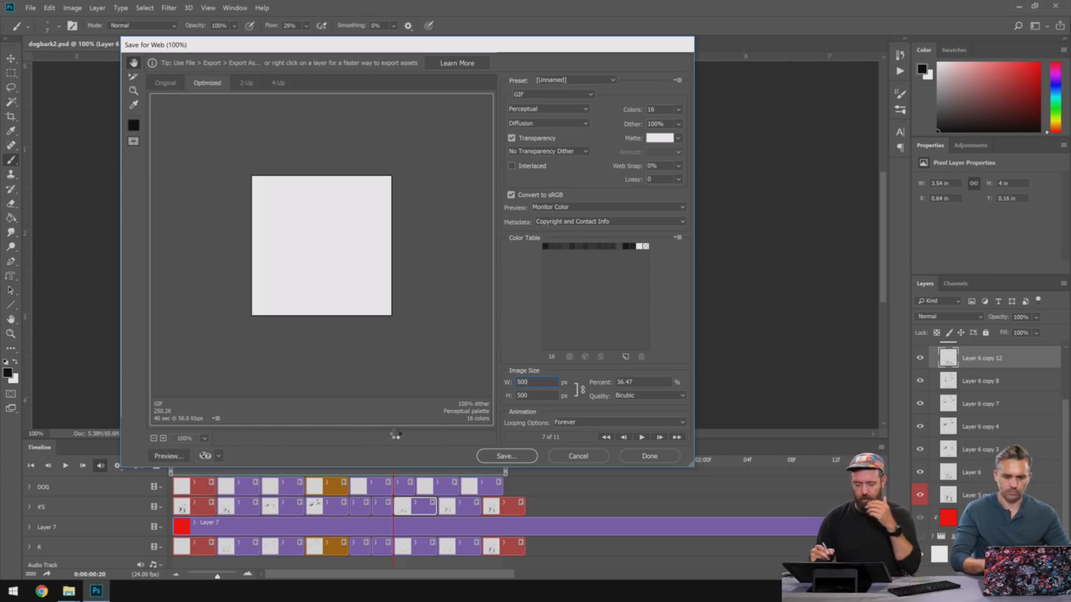
# - Set the GIF animation to loop forever and play its preview in the export dialog
pyautogui.click(609, 423)
pyautogui.click(609, 435)
pyautogui.click(642, 438)
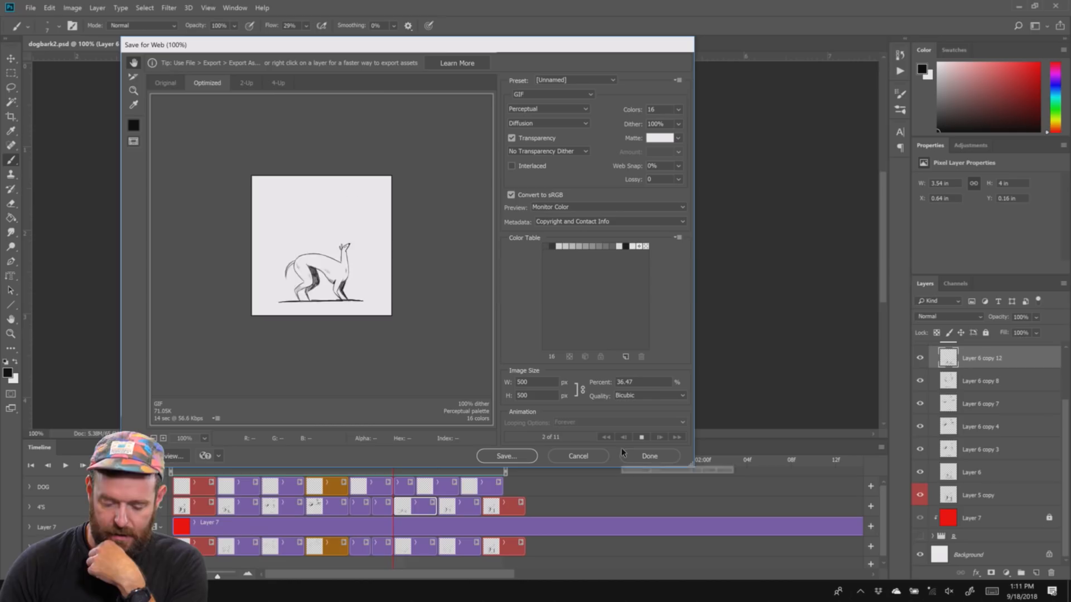
pyautogui.click(642, 437)
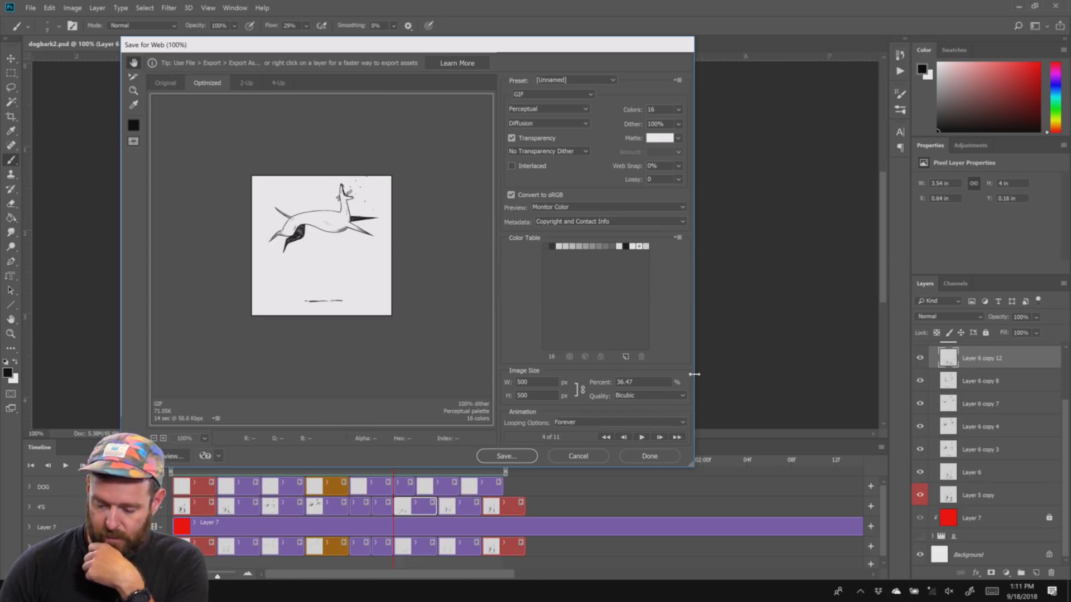
# - Try reducing the GIF to 8 colors and play the preview at 300% to inspect the line quality
pyautogui.click(164, 438)
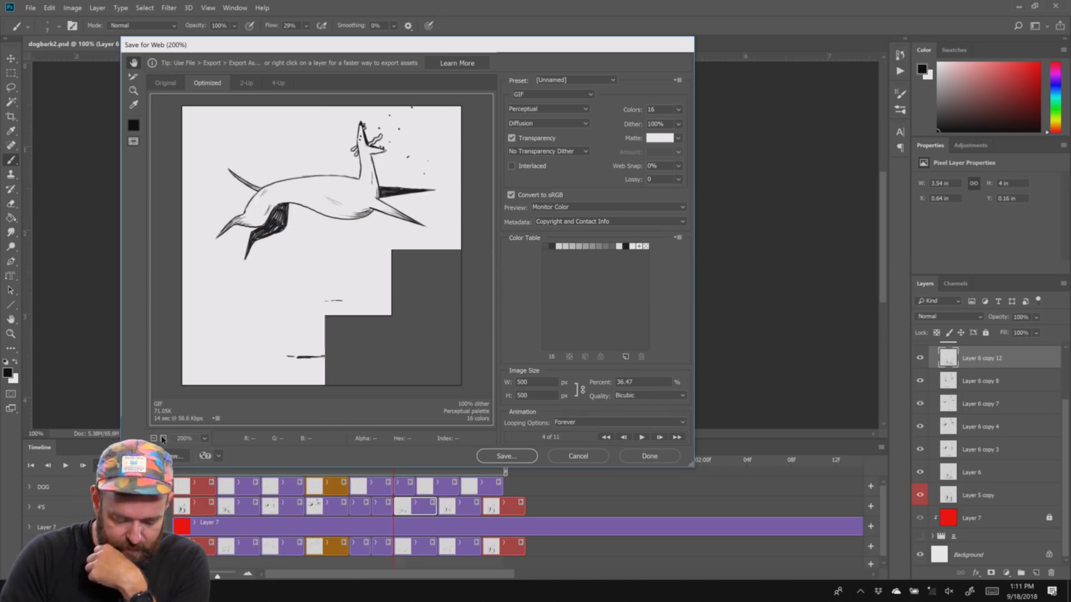
pyautogui.click(679, 110)
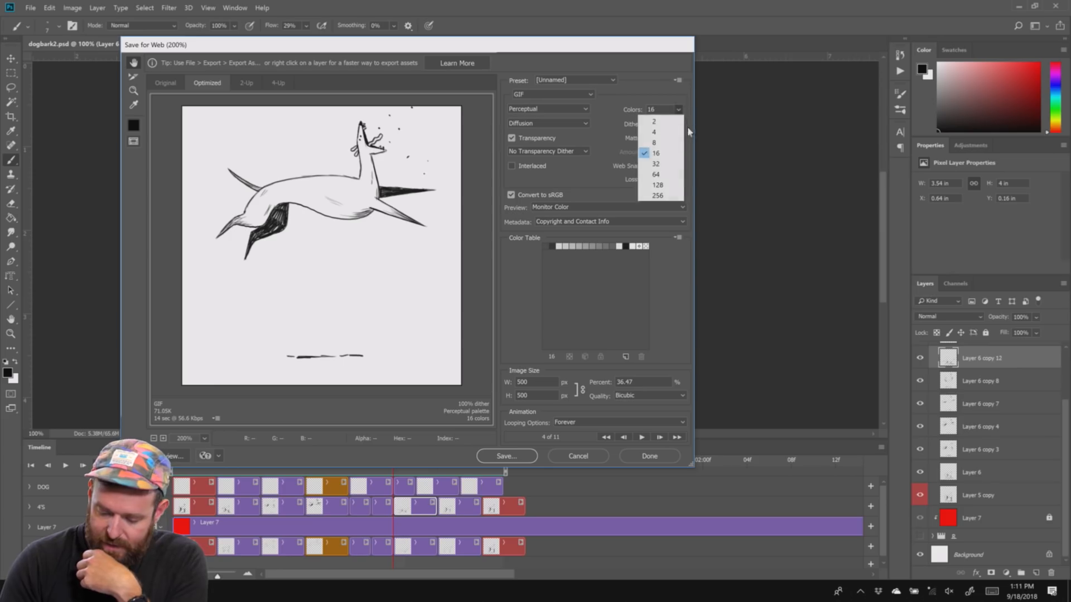
pyautogui.click(663, 143)
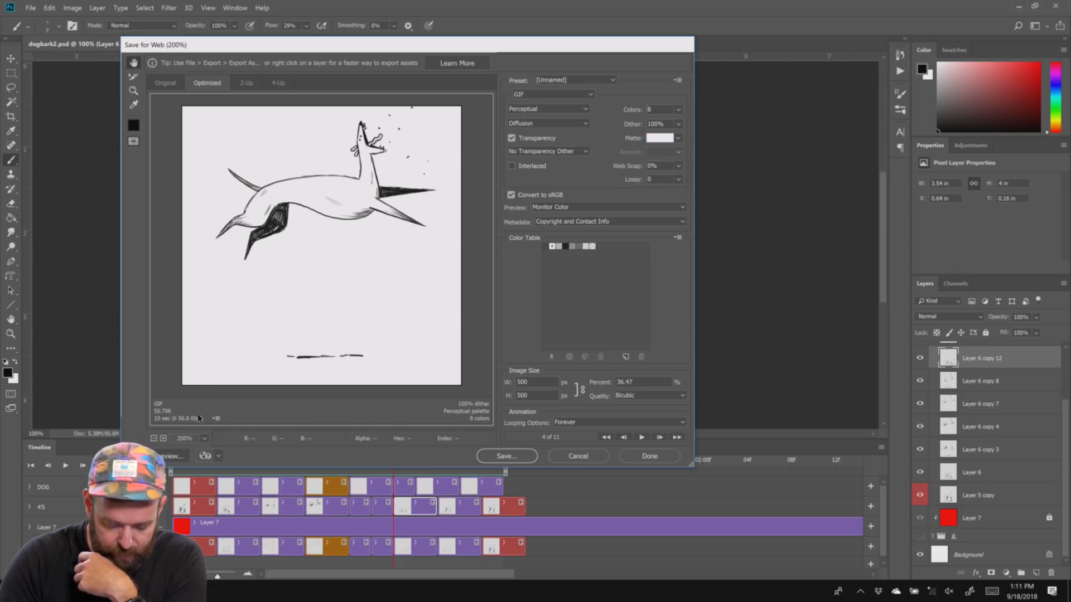
pyautogui.click(205, 438)
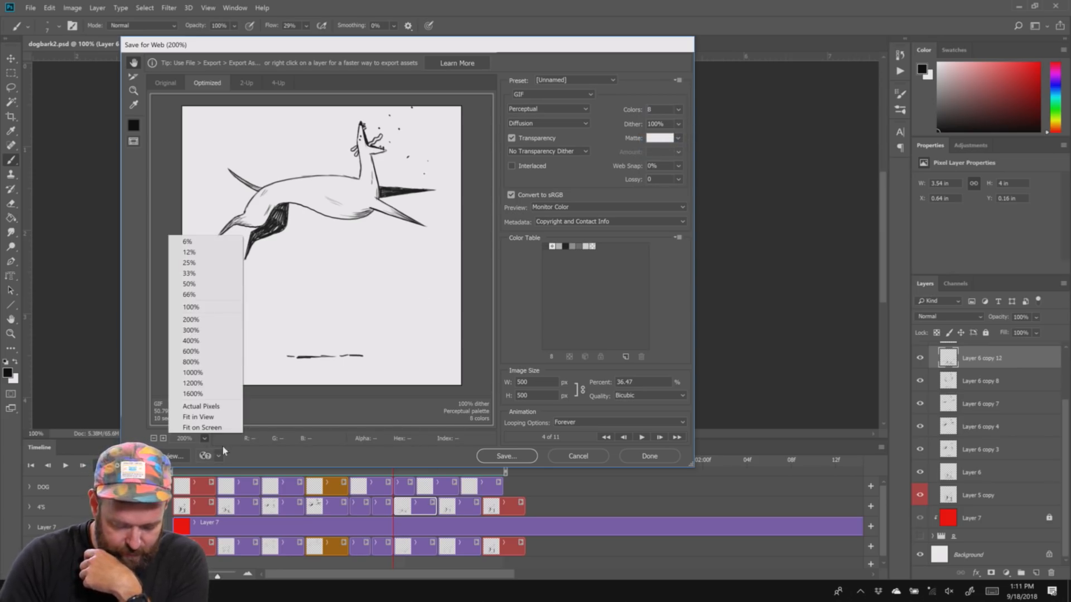
pyautogui.click(204, 331)
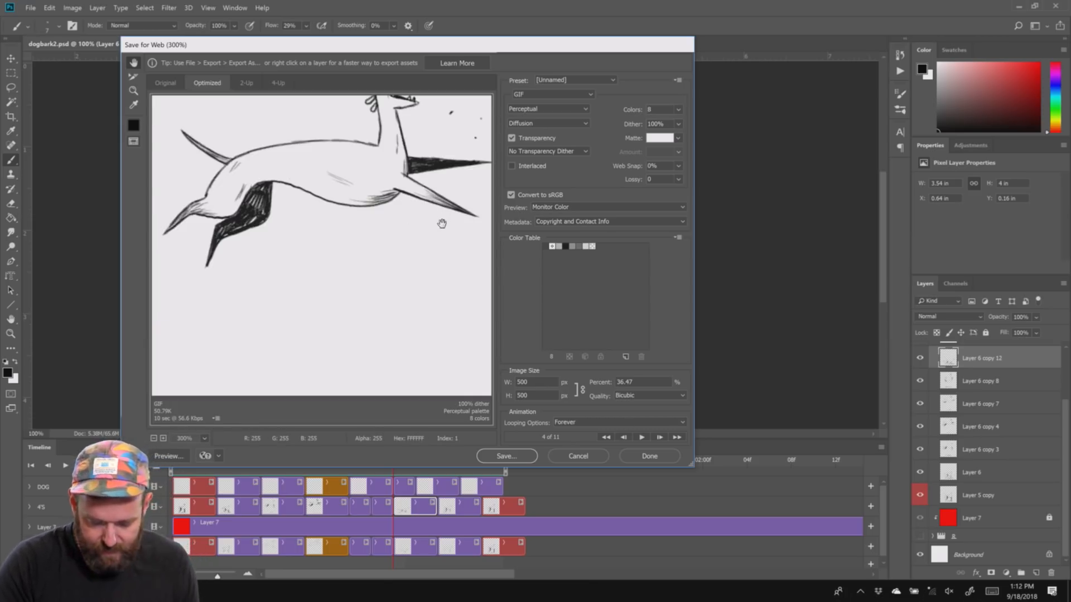
pyautogui.moveTo(443, 234); pyautogui.dragTo(438, 290)
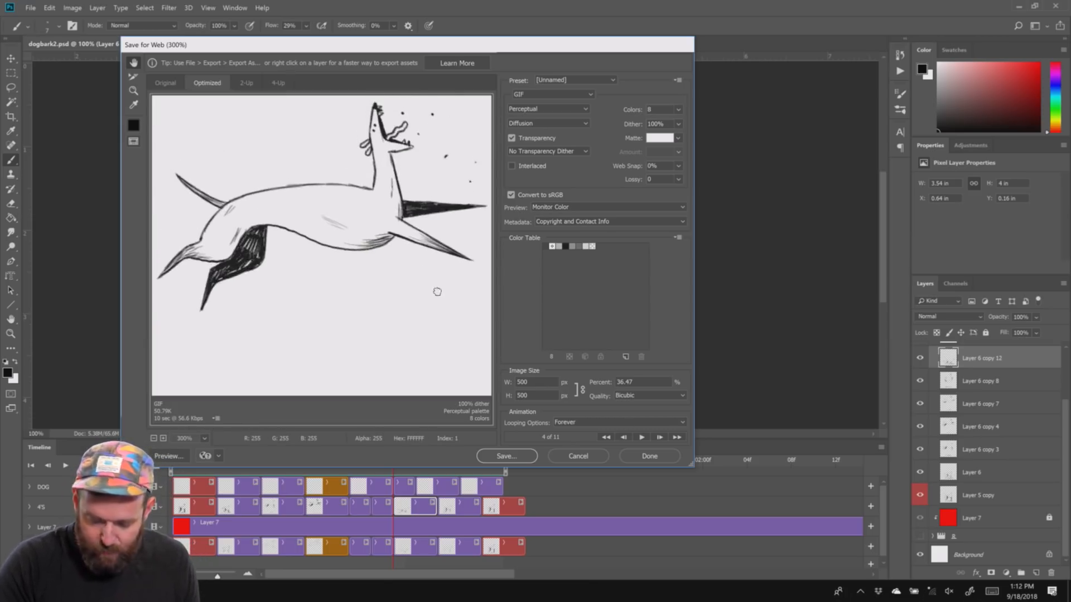
pyautogui.click(644, 437)
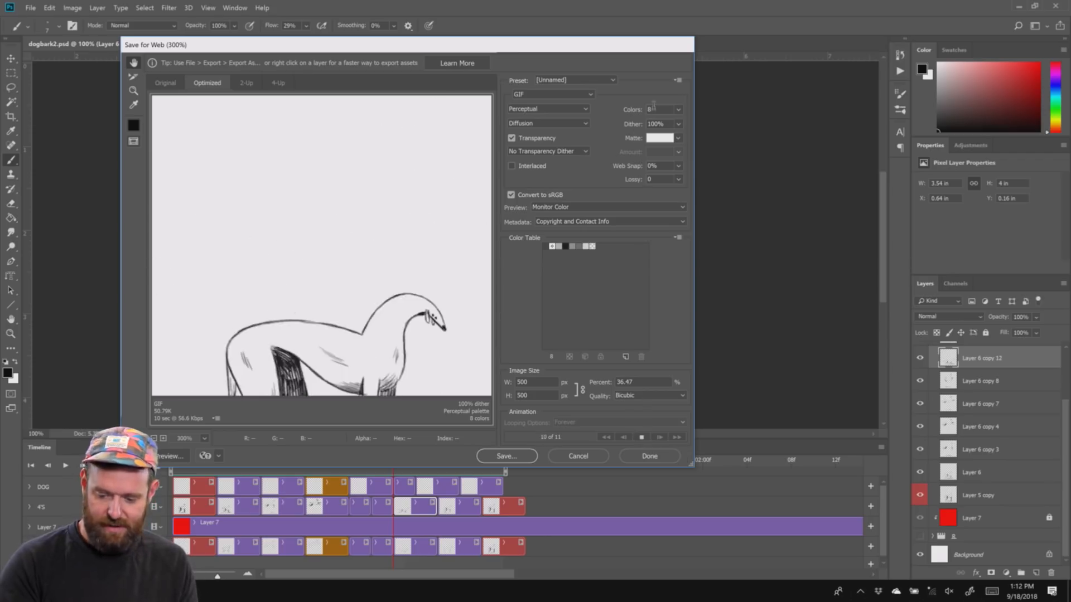
# - Set the GIF's palette to 16 colors and stop the preview playback
pyautogui.click(679, 109)
pyautogui.click(664, 154)
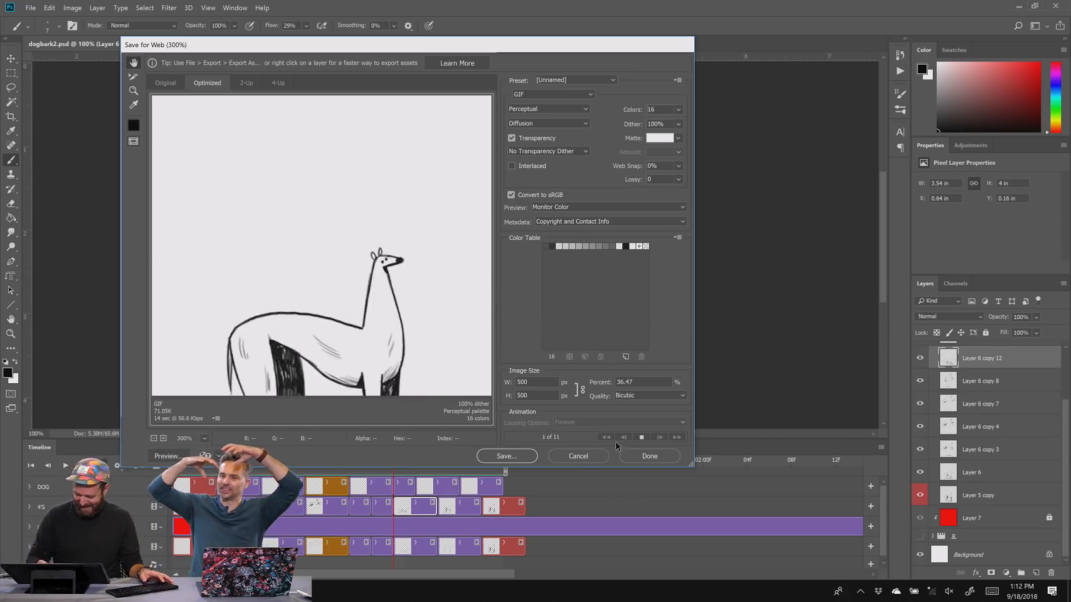
pyautogui.click(642, 437)
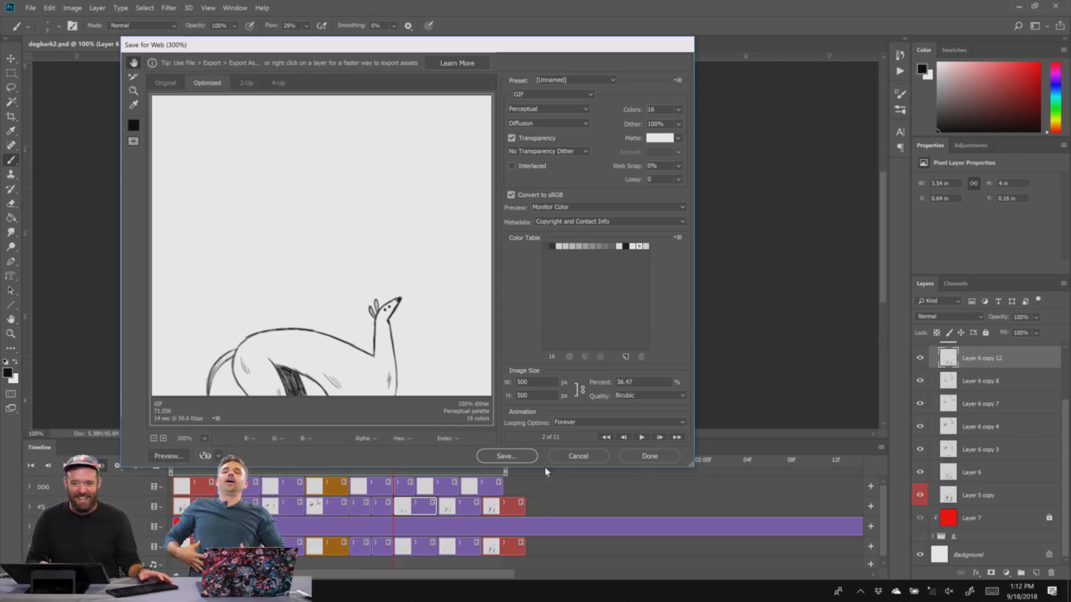
pyautogui.moveTo(605, 45); pyautogui.dragTo(563, 35)
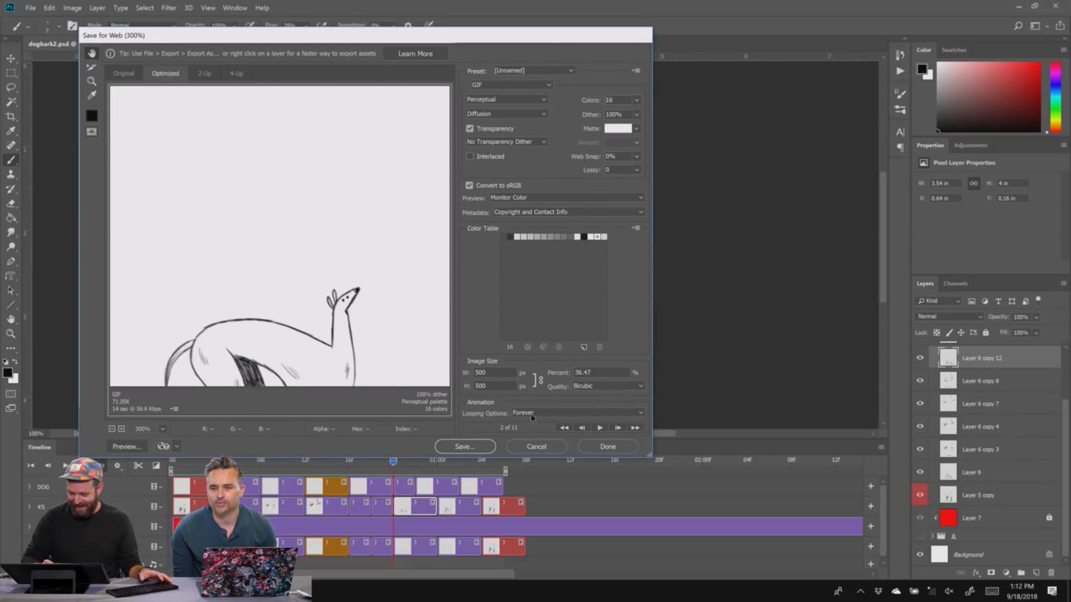
pyautogui.click(112, 429)
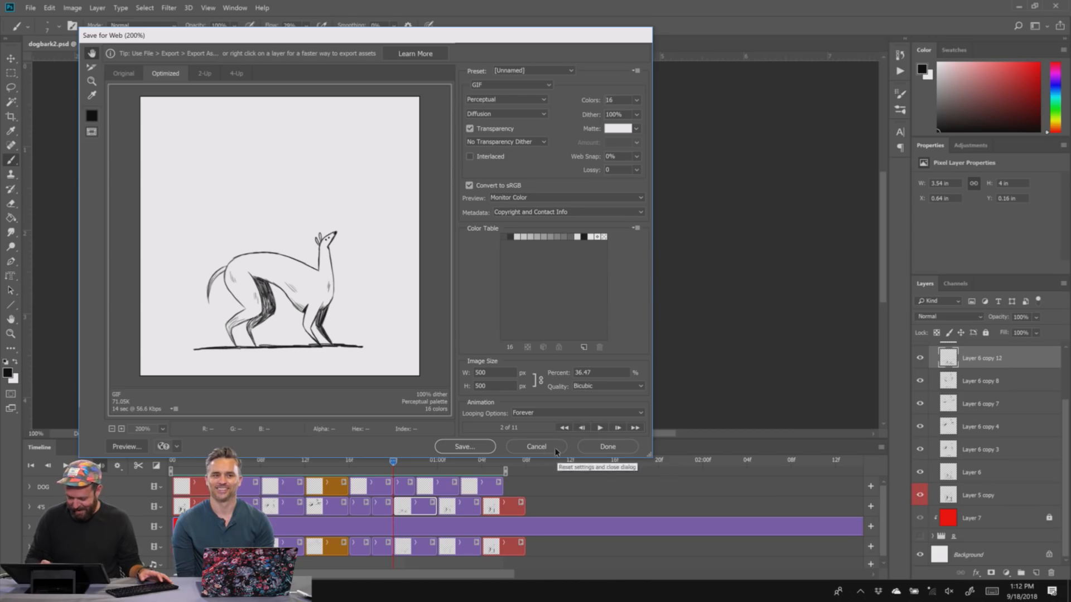
pyautogui.click(467, 447)
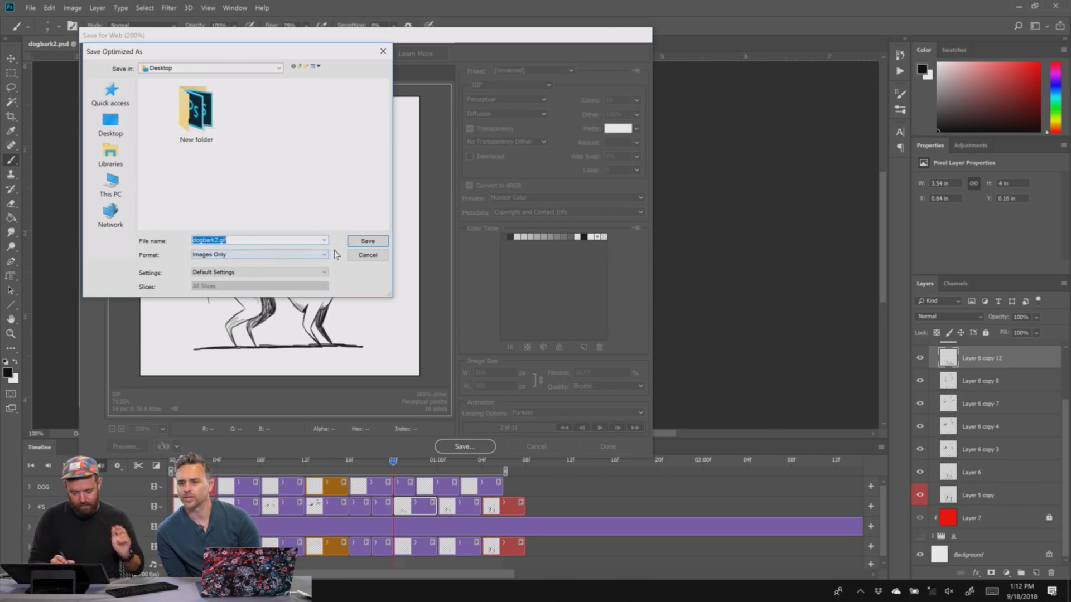
pyautogui.click(379, 255)
pyautogui.click(518, 102)
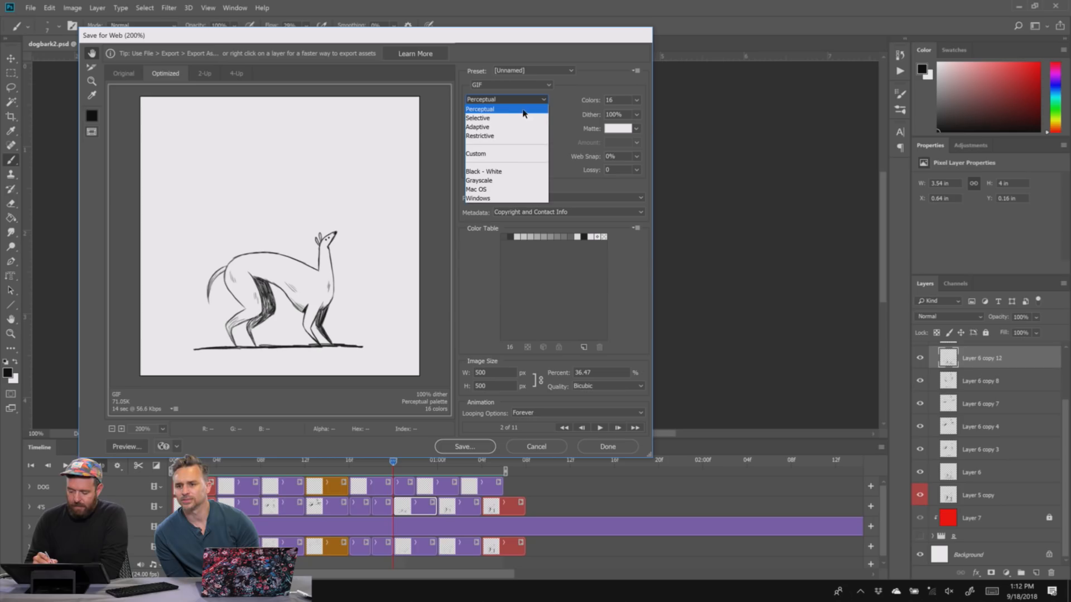
pyautogui.click(532, 108)
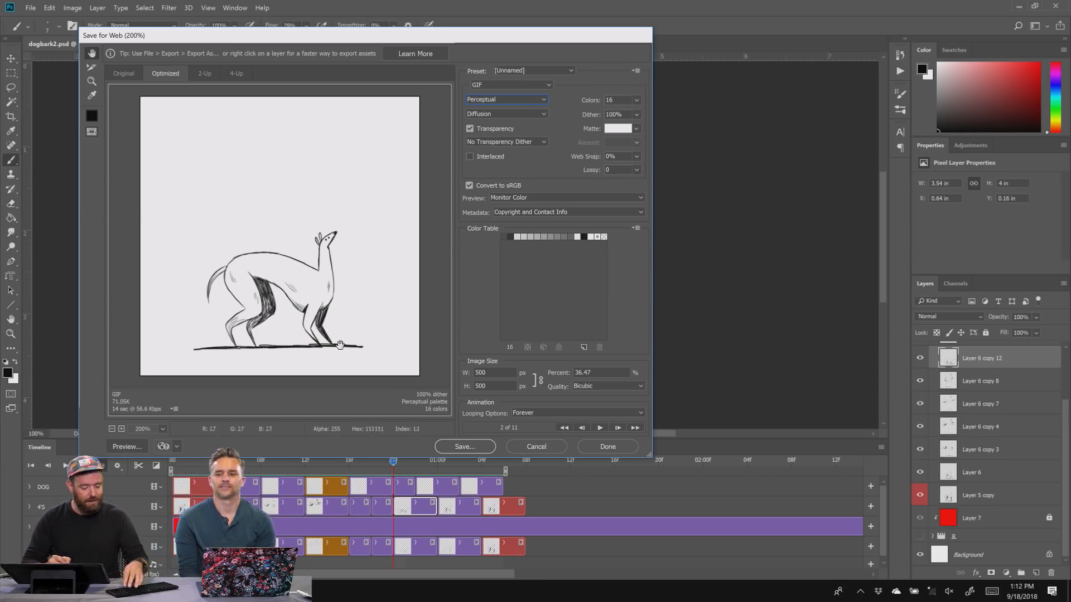
# - Inspect the 16-color drawing at 600% and save the optimized animation as dogbark2.gif on the Desktop
pyautogui.scroll(3, 440, 221)
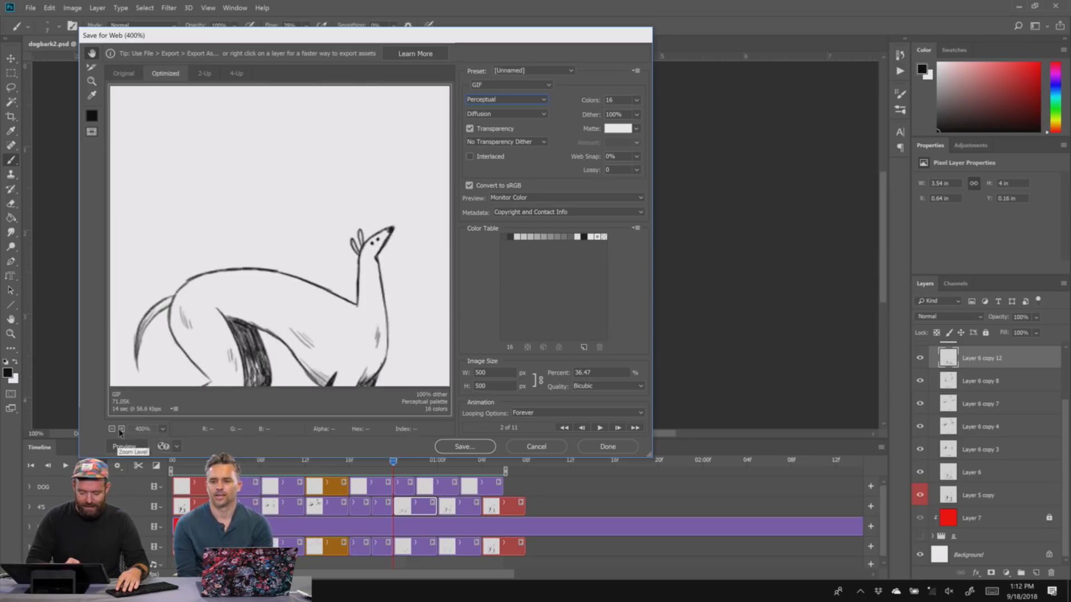
pyautogui.scroll(-3, 402, 262)
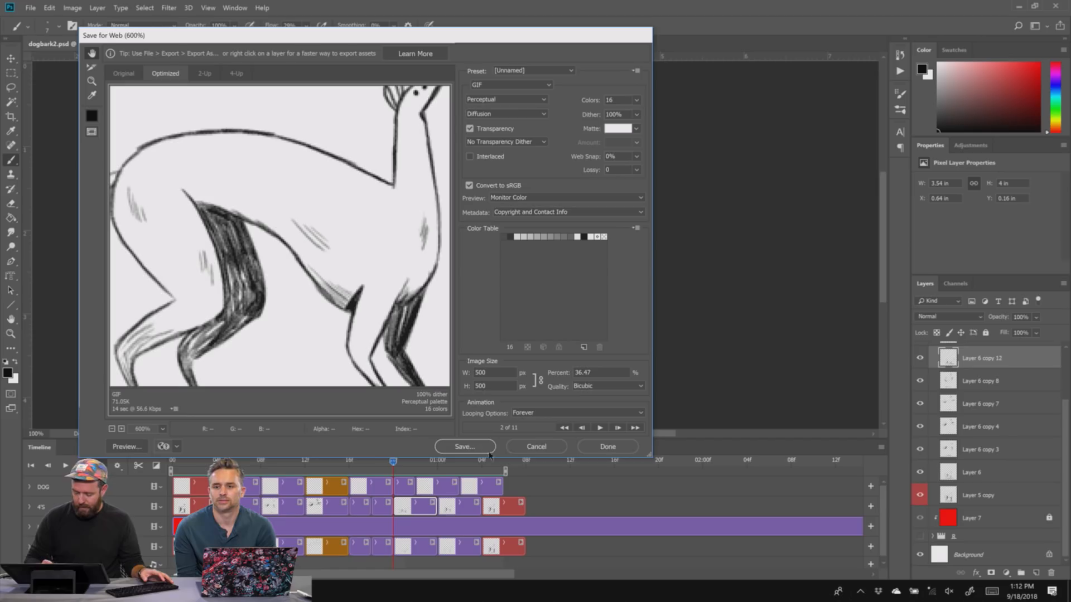
pyautogui.click(468, 447)
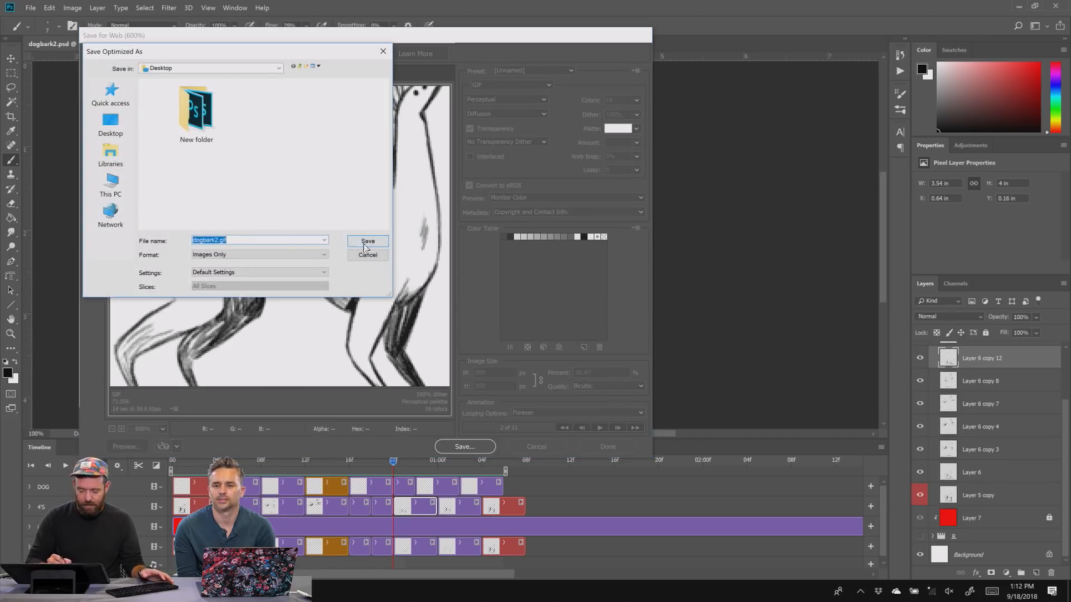
pyautogui.click(369, 242)
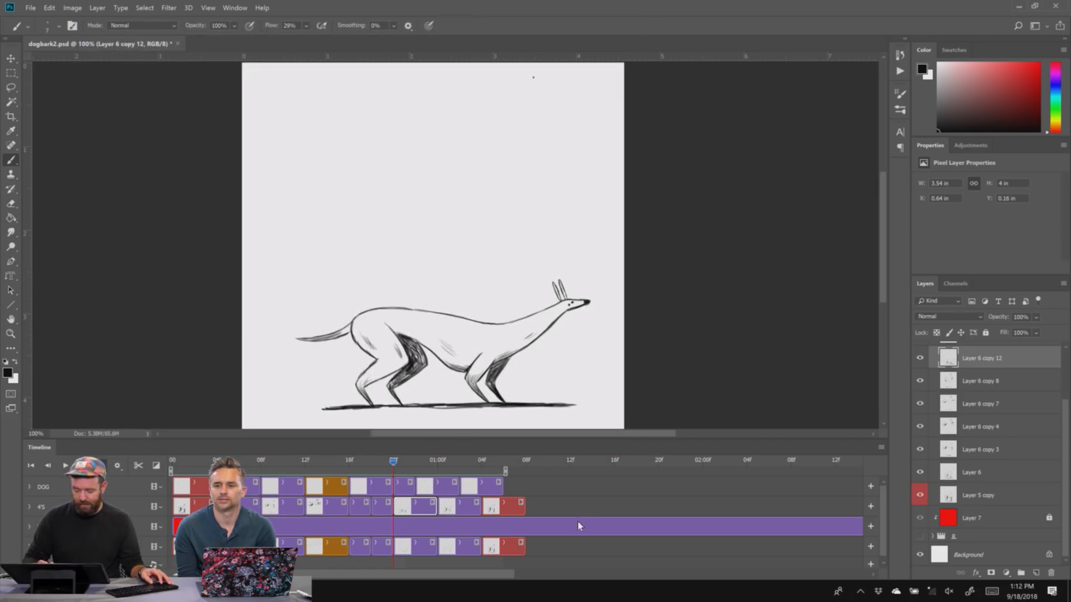
# - Switch to the Desktop folder in File Explorer and open dogbark2.gif in Photos to watch the exported animation
pyautogui.hotkey('alt', 'Tab')
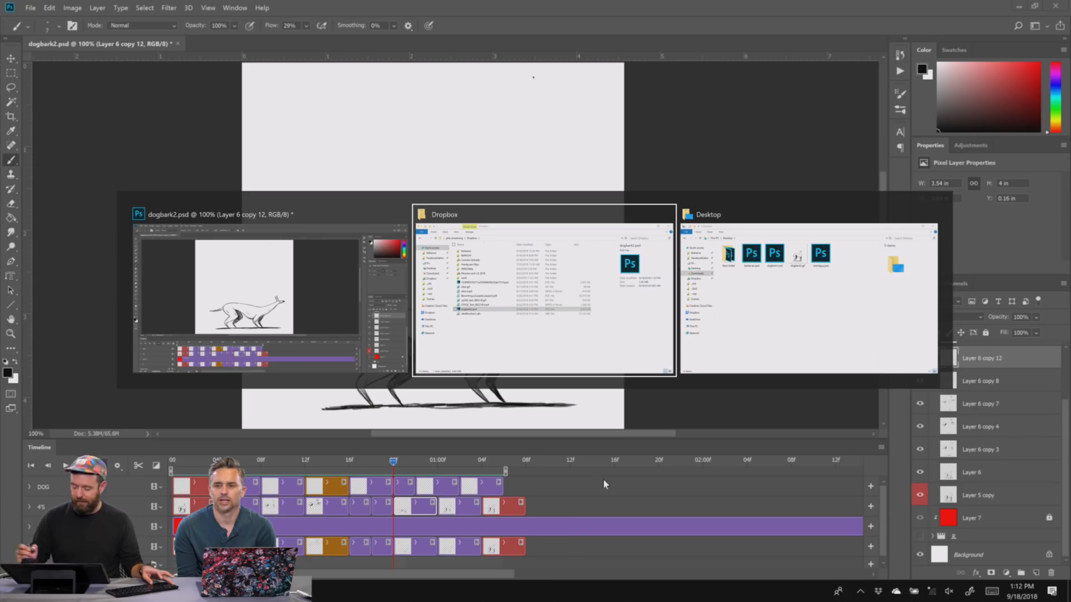
pyautogui.hotkey('alt', 'Tab')
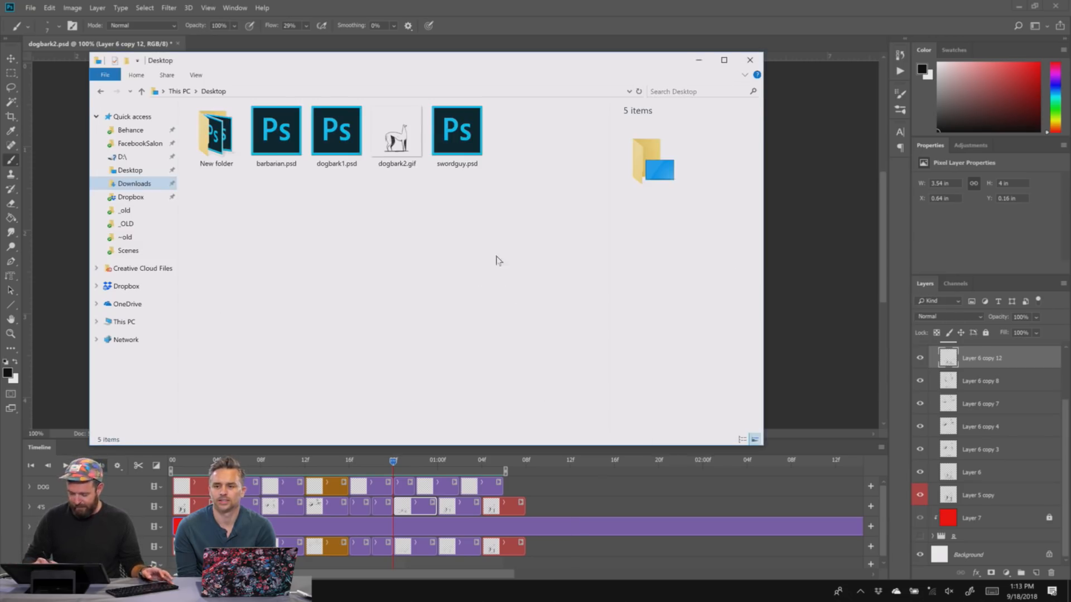
pyautogui.doubleClick(403, 137)
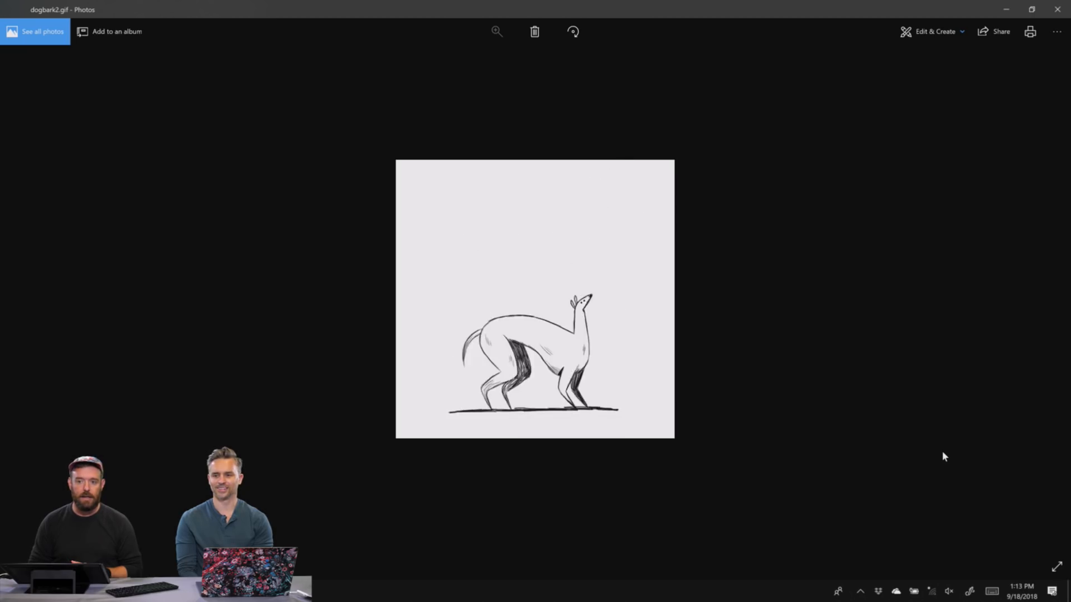
pyautogui.click(1056, 18)
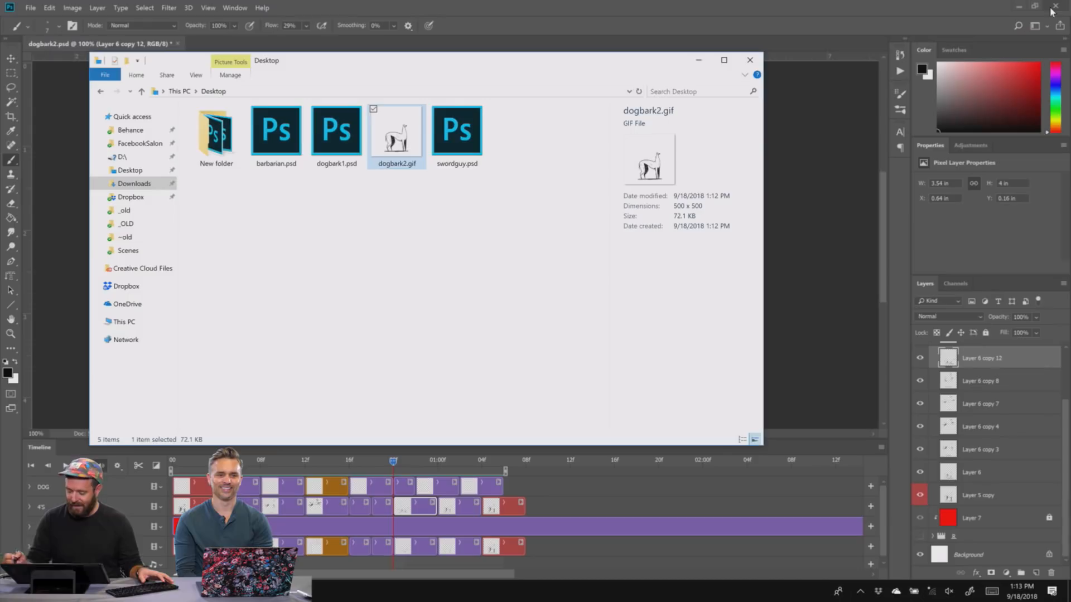
# - Return to dogbark2.psd in Photoshop and play the dog animation on the timeline to review it
pyautogui.click(397, 462)
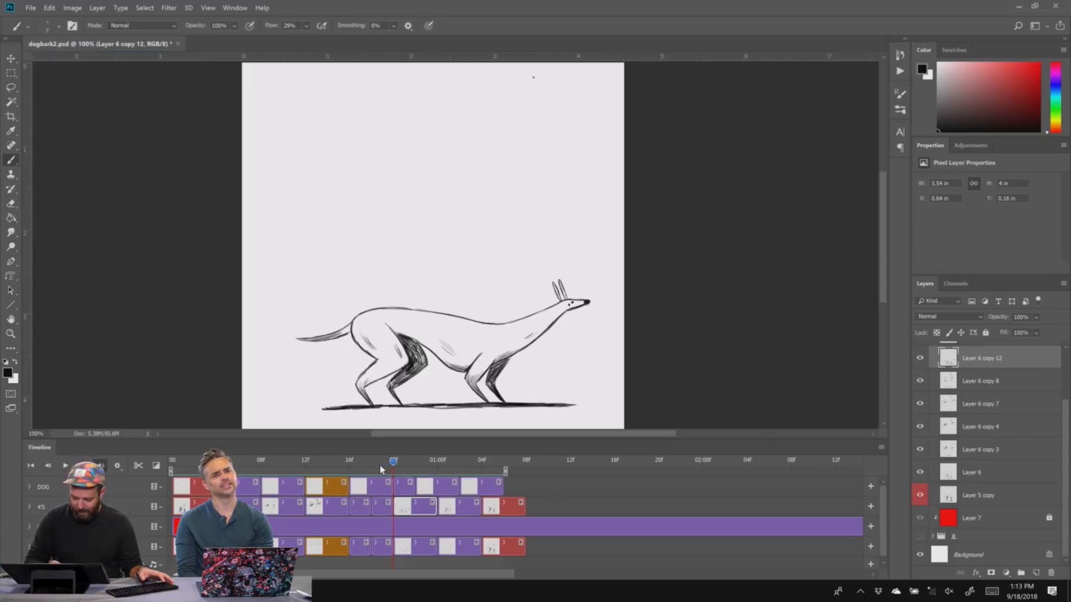
pyautogui.click(370, 460)
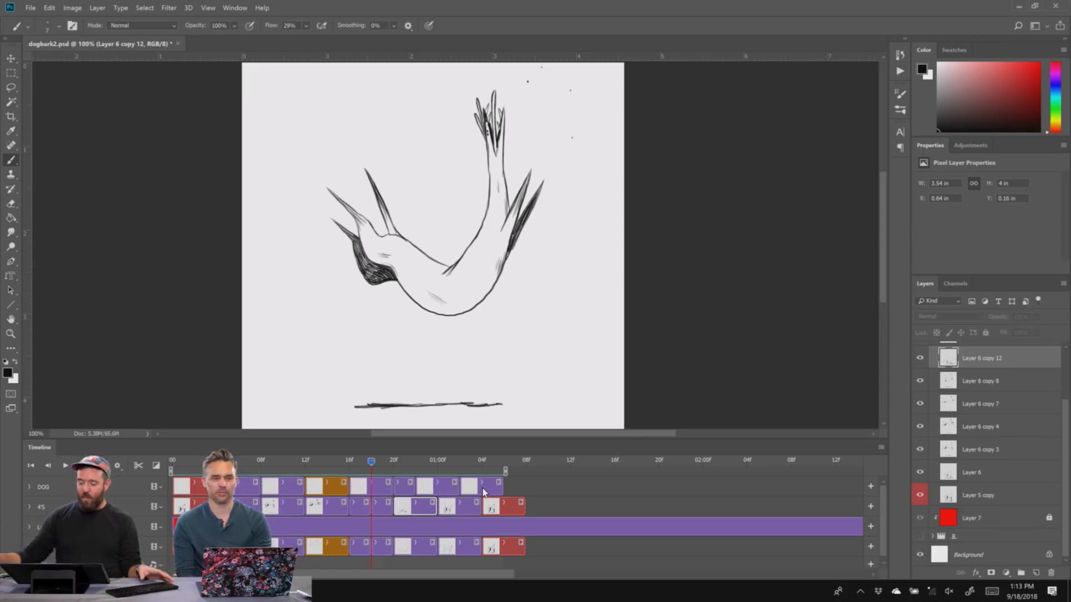
pyautogui.press('space')
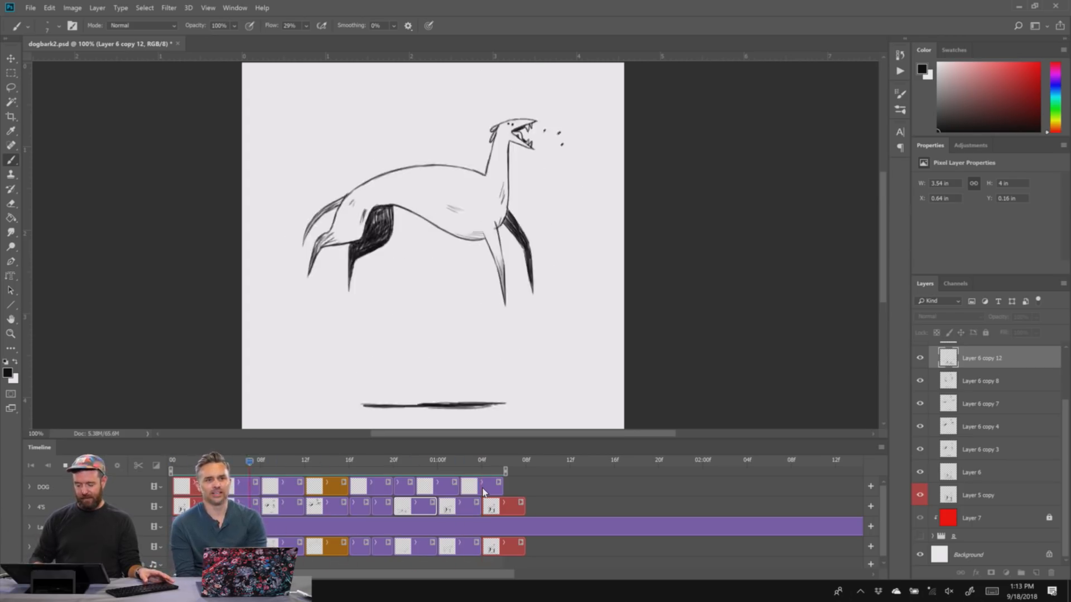
pyautogui.hotkey('ctrl', '-')
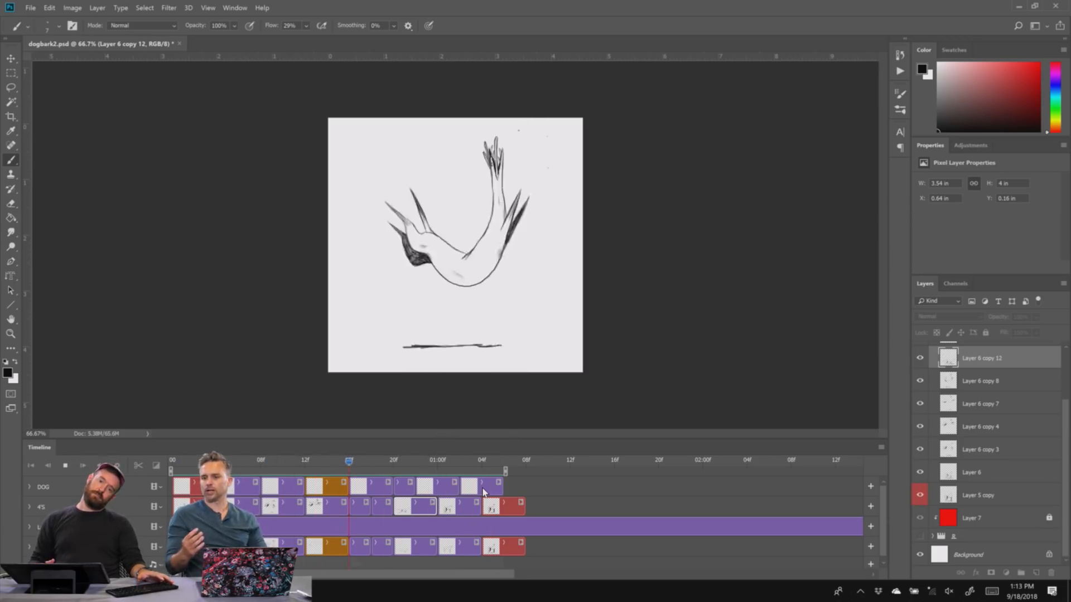
pyautogui.press('space')
# - Collapse the 4'S group and delete the DOG group together with its contents
pyautogui.scroll(3, 934, 363)
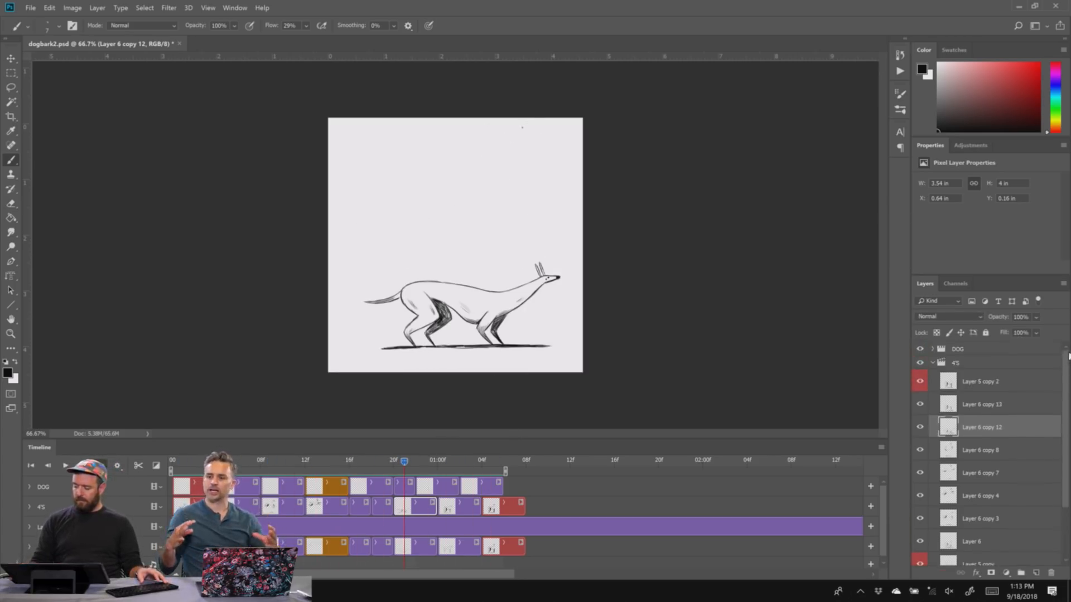
pyautogui.click(933, 363)
pyautogui.click(982, 350)
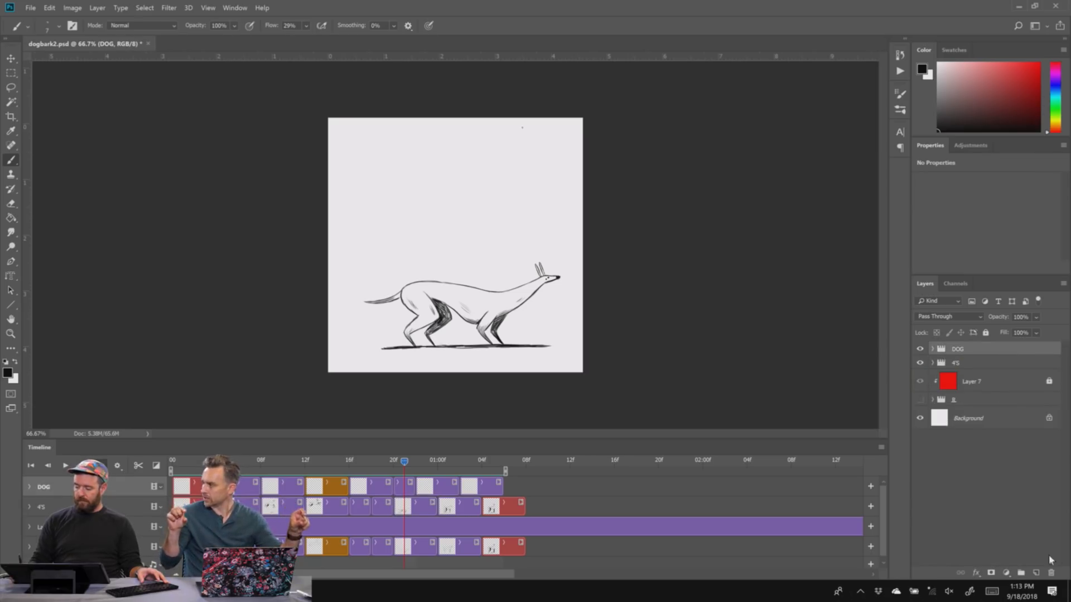
pyautogui.click(1049, 573)
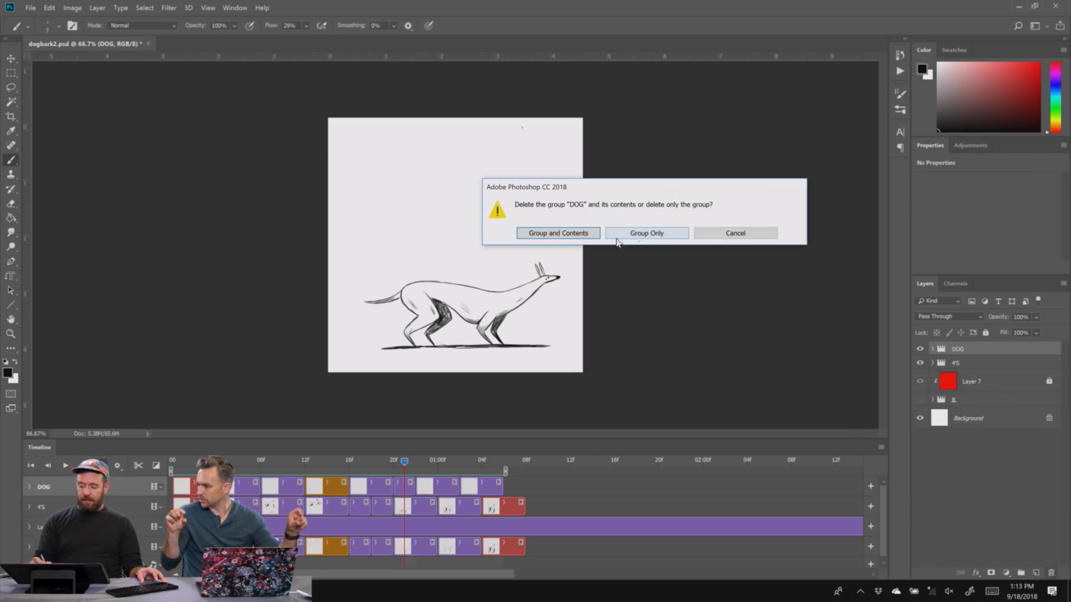
pyautogui.click(590, 233)
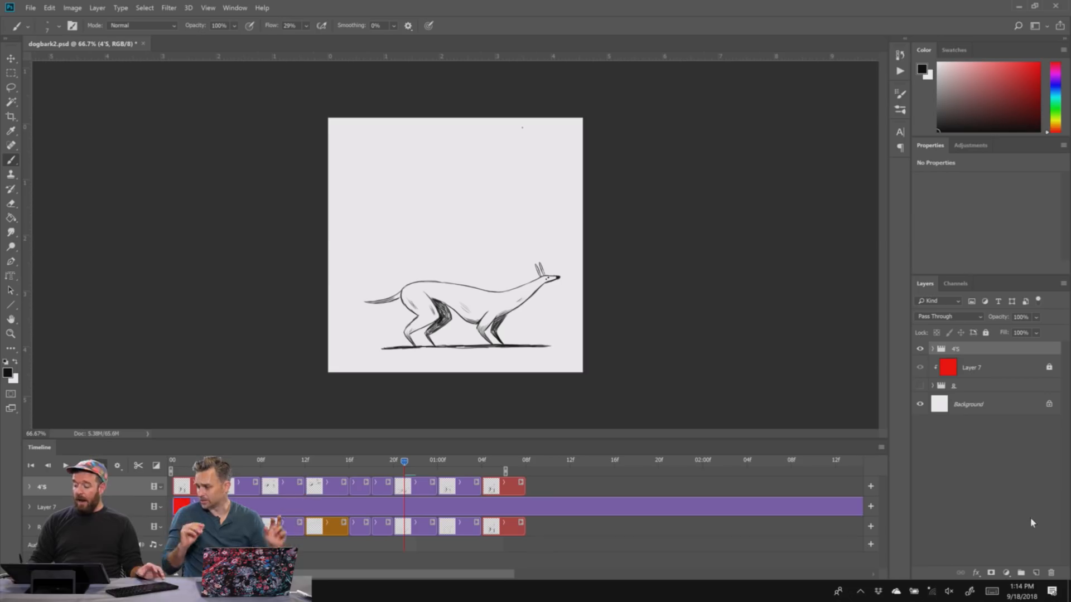
# - Add a new layer above the 4'S group and move its clip to the start of the timeline
pyautogui.click(1036, 574)
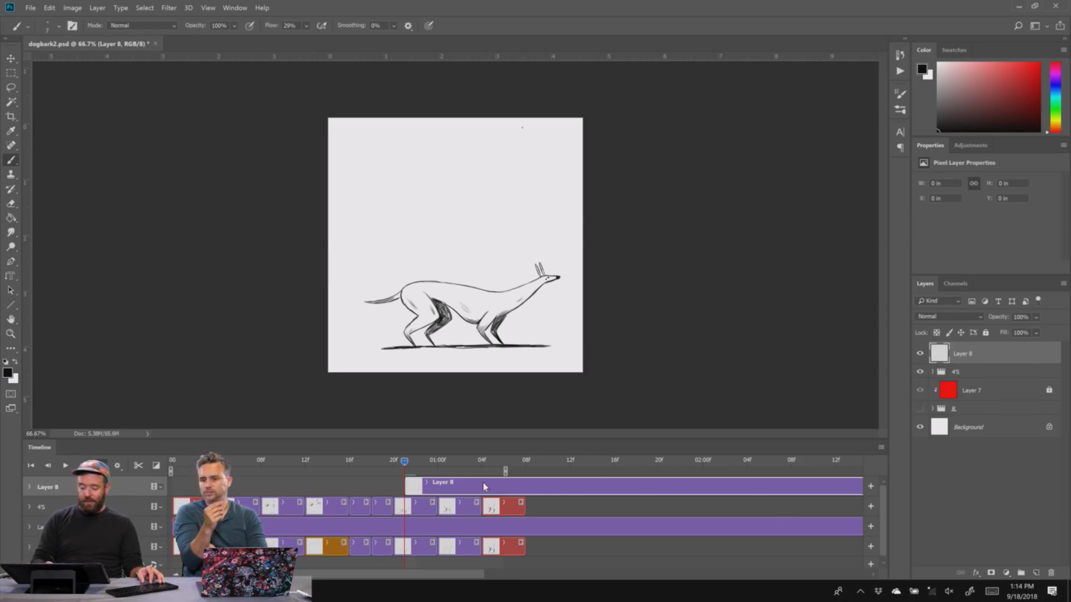
pyautogui.moveTo(490, 485); pyautogui.dragTo(174, 485)
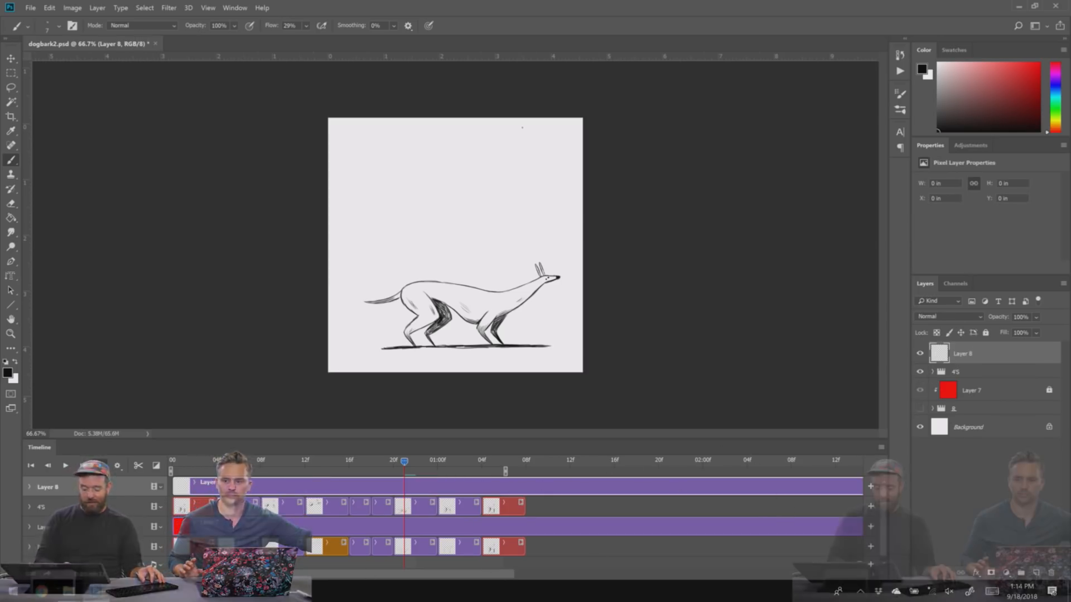
pyautogui.moveTo(215, 574)
pyautogui.mouseDown()
pyautogui.moveTo(190, 575)
pyautogui.moveTo(219, 577)
pyautogui.mouseUp()
pyautogui.click(174, 463)
# - Build three consecutive four-frame clips from frame 0 using the shortened Layer 8 and two duplicates, with Layer 8 starting at frame 8
pyautogui.moveTo(184, 487); pyautogui.dragTo(221, 486)
pyautogui.moveTo(963, 353); pyautogui.dragTo(973, 348)
pyautogui.moveTo(203, 506); pyautogui.dragTo(312, 526)
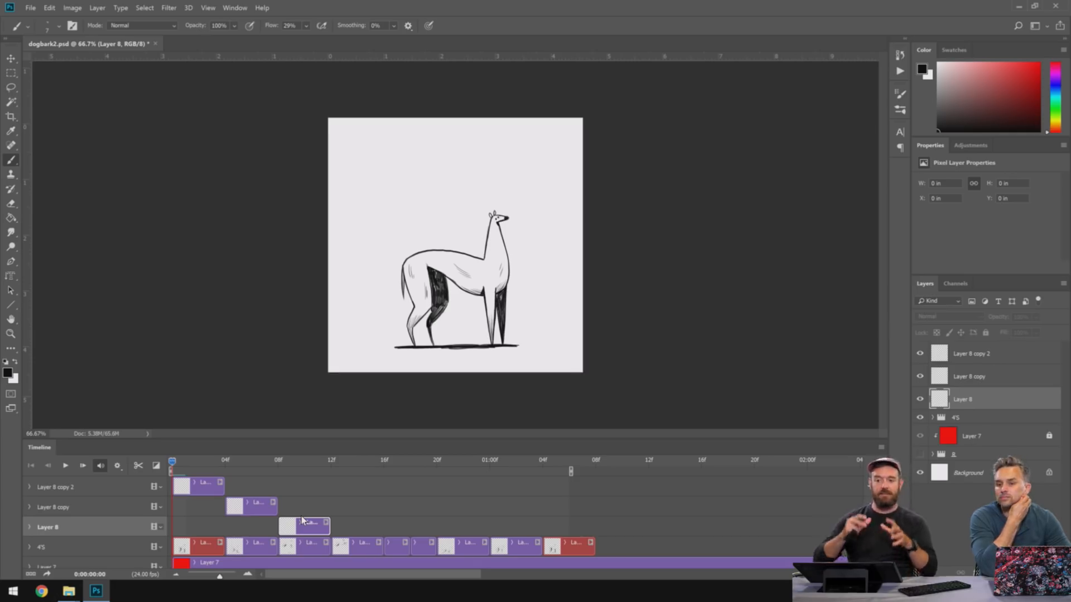
# - Delete Layer 8 and its two copies, and rename the 4'S group to dog
pyautogui.keyDown('shift'); pyautogui.click(989, 357); pyautogui.keyUp('shift')
pyautogui.press('Delete')
pyautogui.doubleClick(956, 350)
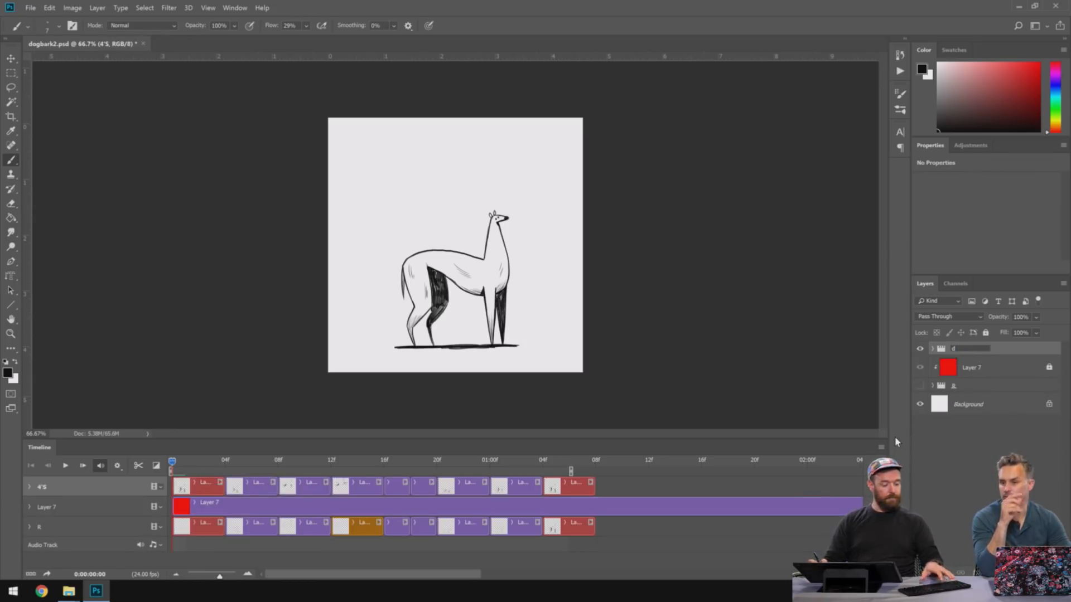
pyautogui.write('dog')
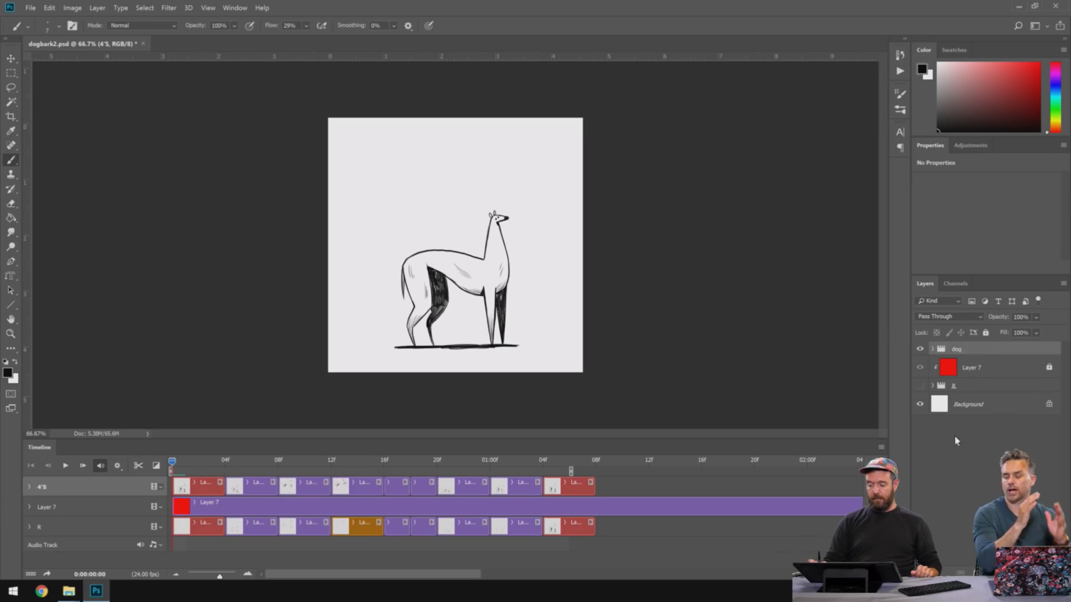
pyautogui.click(952, 437)
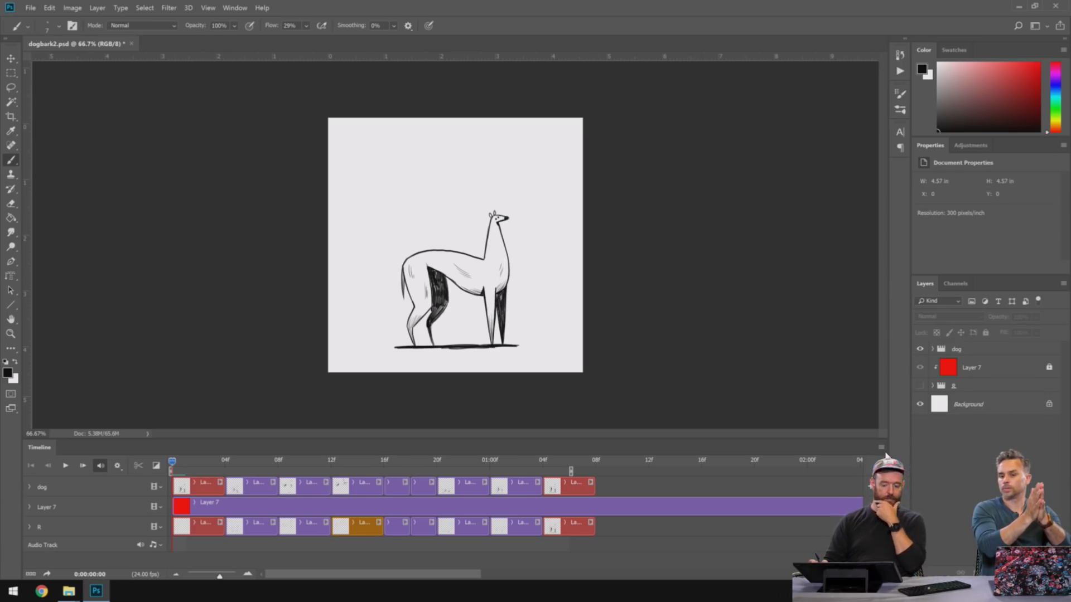
# - Scrub to the dog's airborne drawing at frame 8 and check the timeline's frame rate setting
pyautogui.moveTo(229, 460); pyautogui.dragTo(292, 460)
pyautogui.click(302, 480)
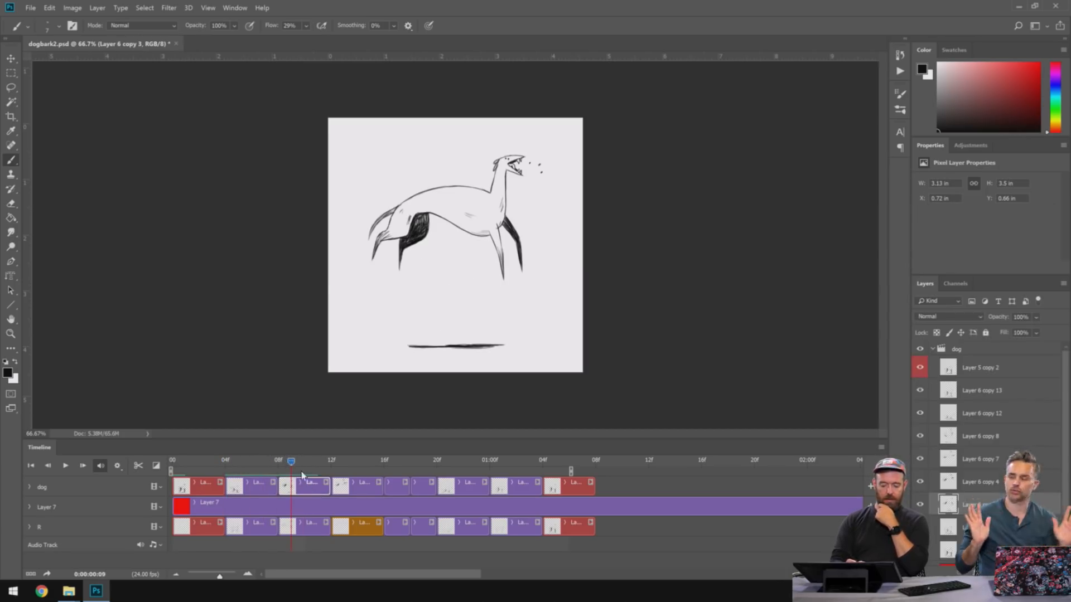
pyautogui.click(279, 460)
pyautogui.click(881, 448)
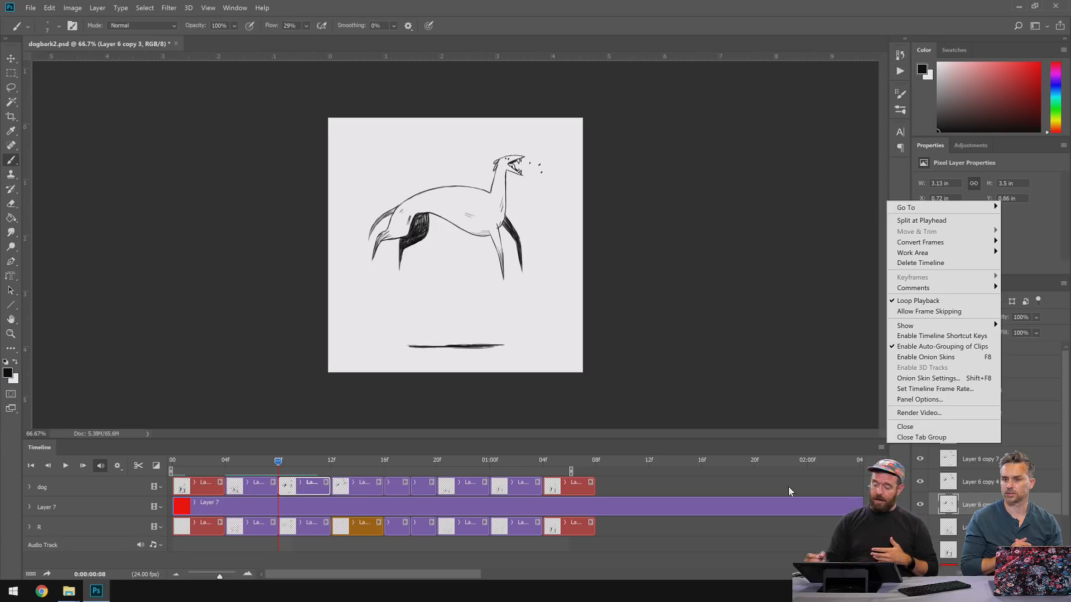
pyautogui.click(952, 388)
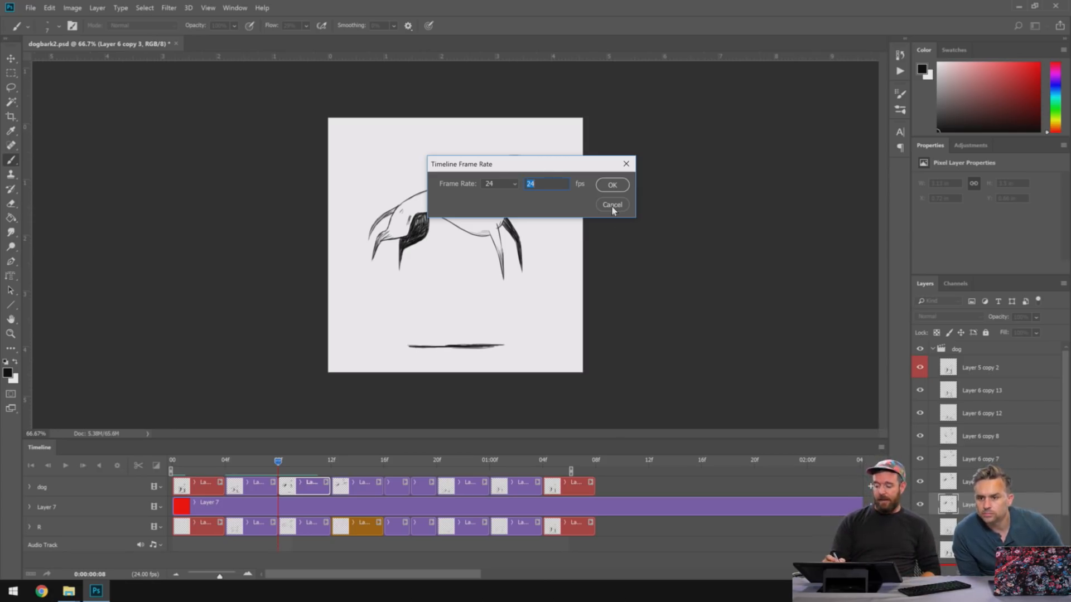
pyautogui.click(612, 185)
pyautogui.click(880, 446)
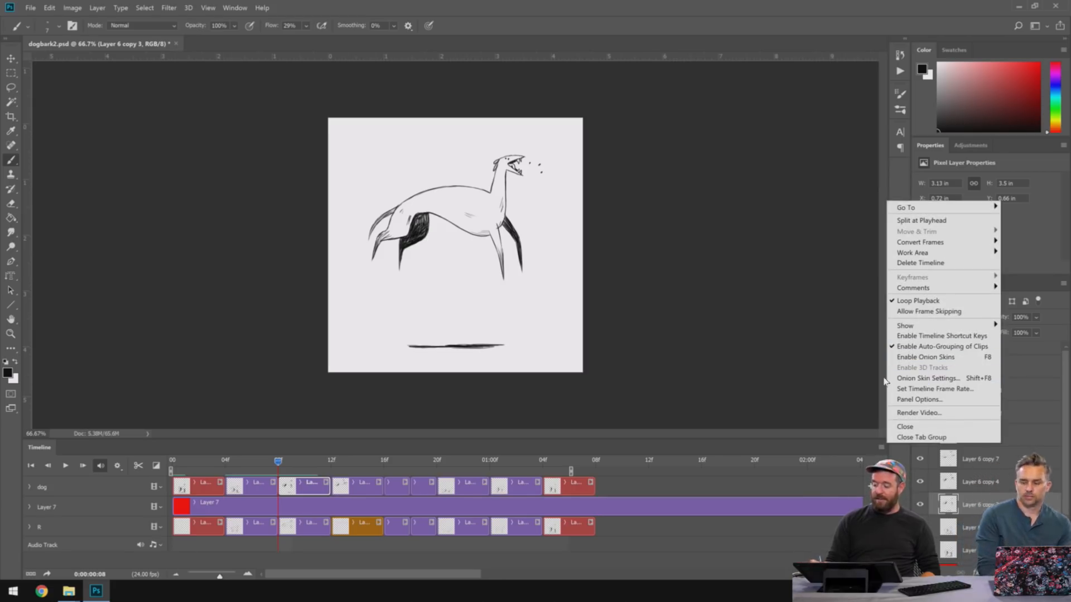
pyautogui.click(852, 416)
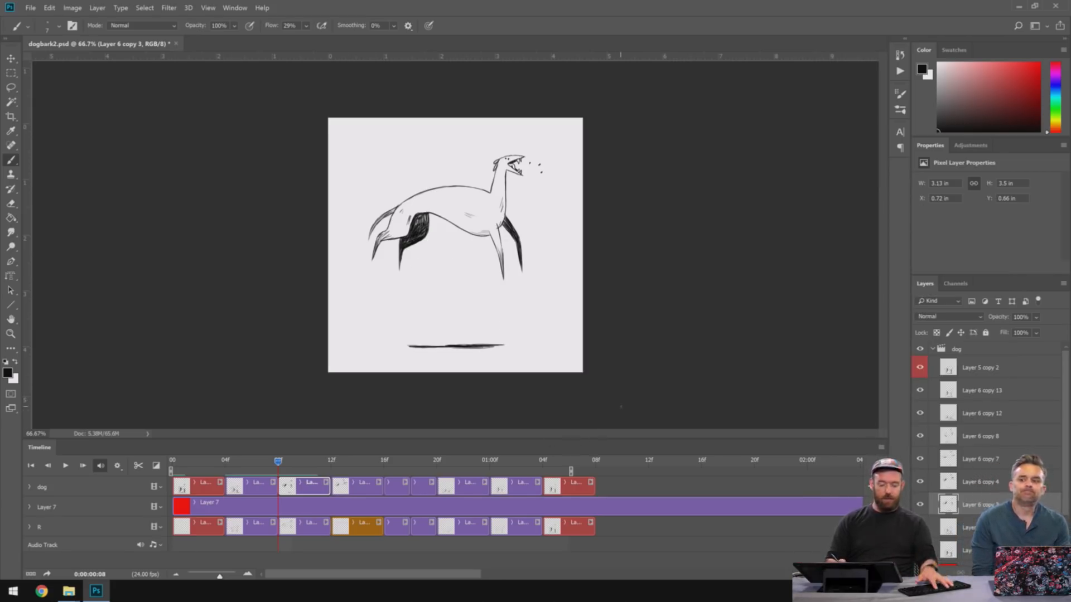
# - Play the dog animation several times to review its timing, and return the playhead to frame 0
pyautogui.moveTo(281, 463); pyautogui.dragTo(332, 463)
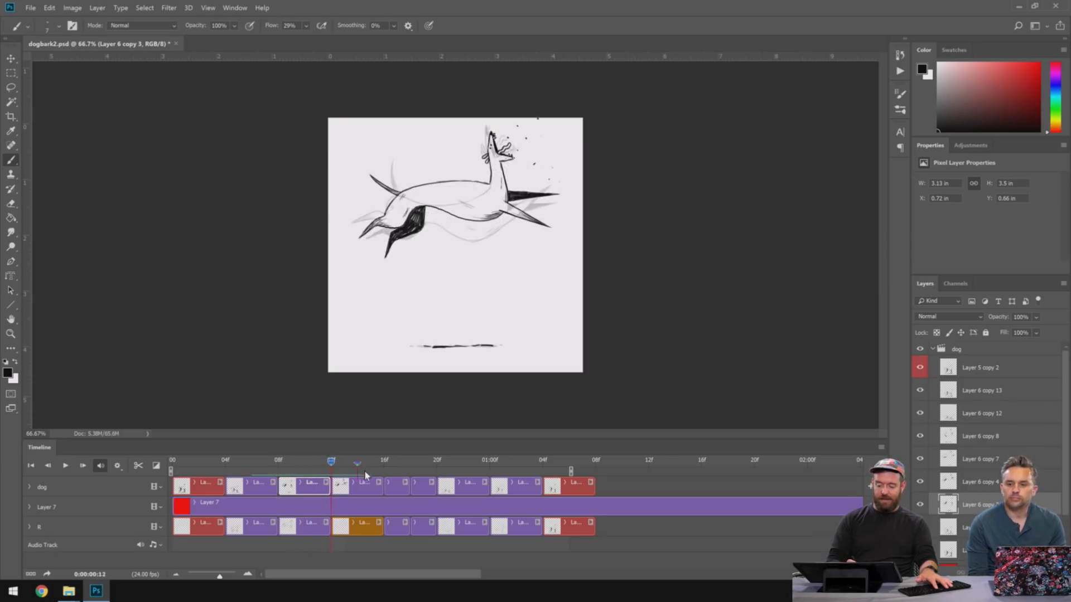
pyautogui.click(182, 462)
pyautogui.press('space')
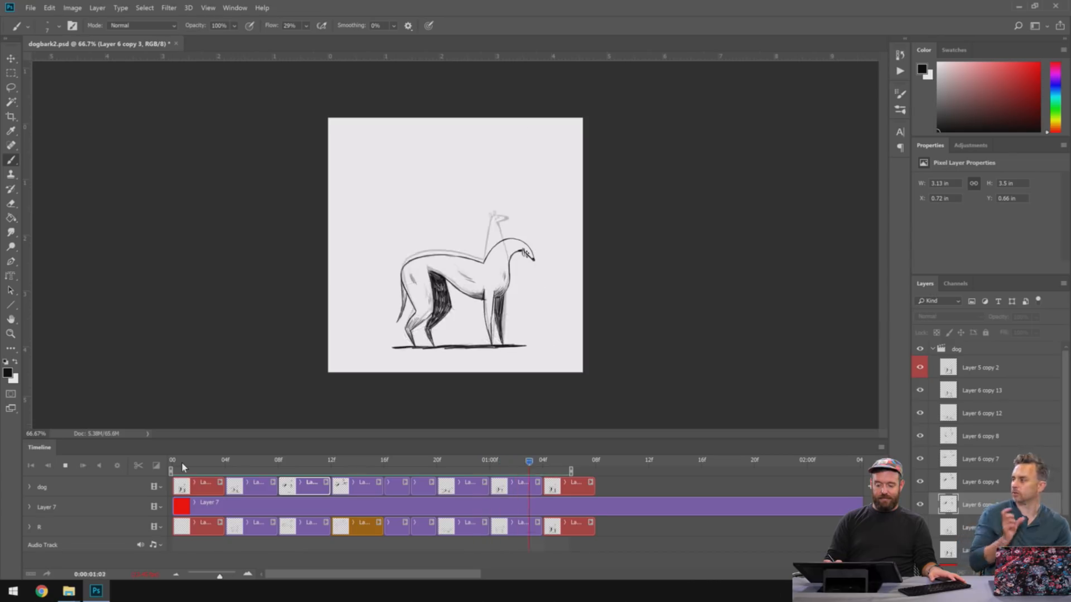
pyautogui.press('space')
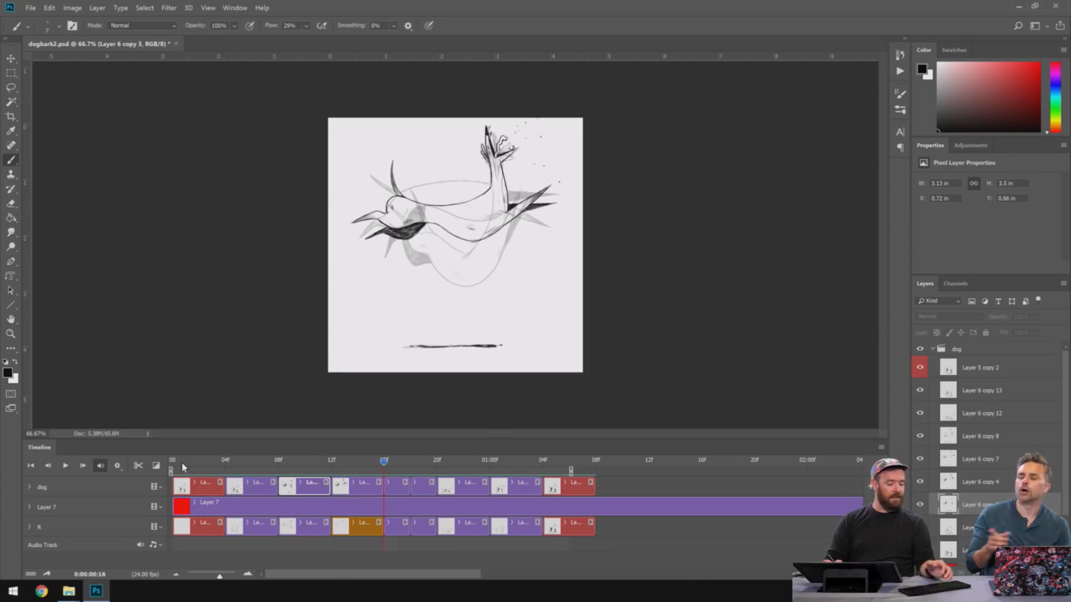
pyautogui.press('space')
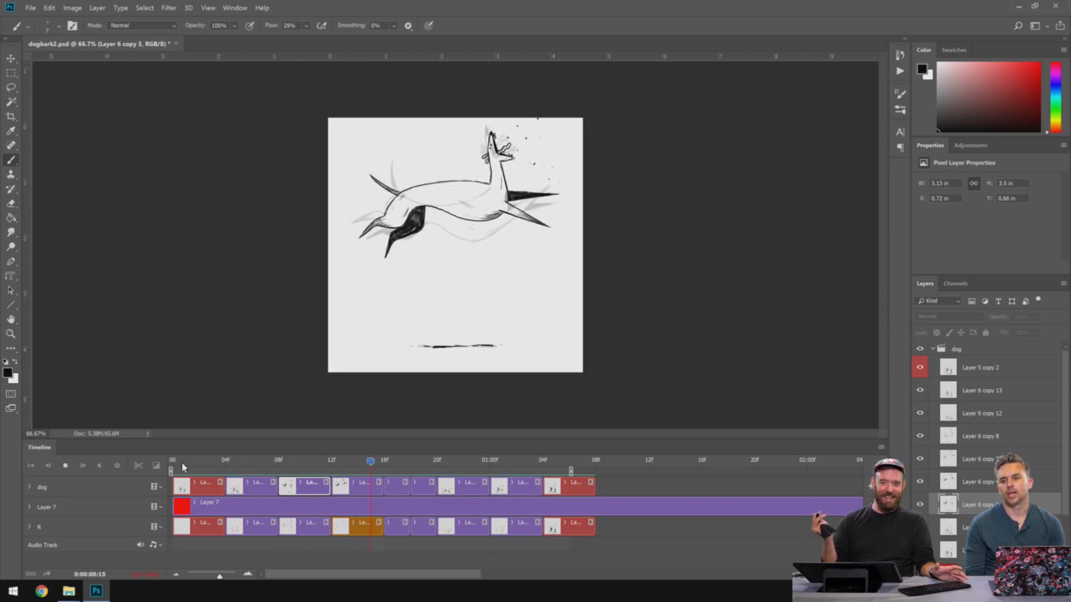
pyautogui.press('space')
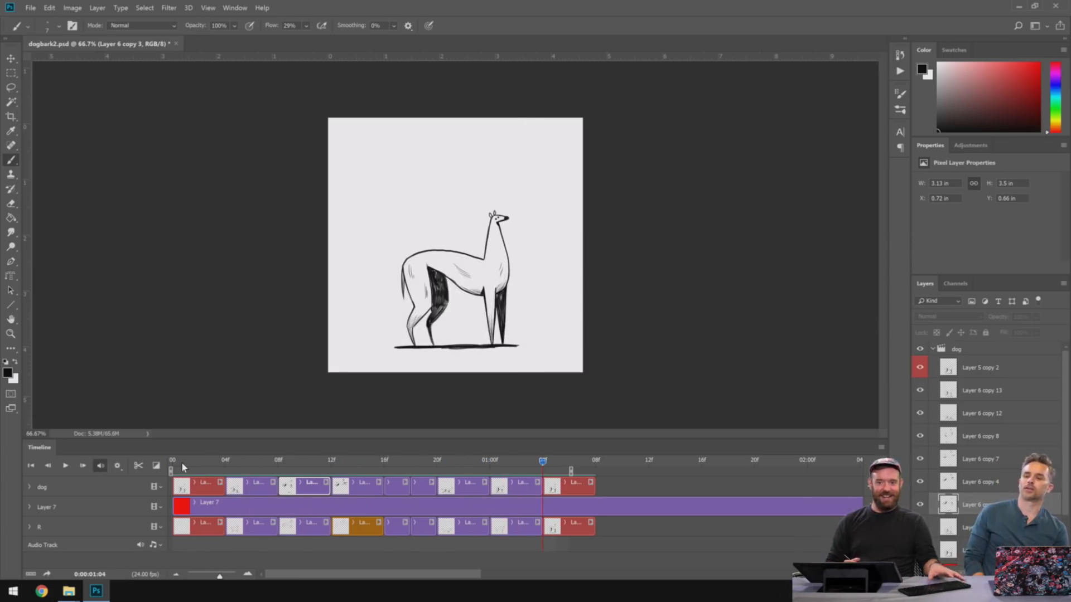
pyautogui.press('space')
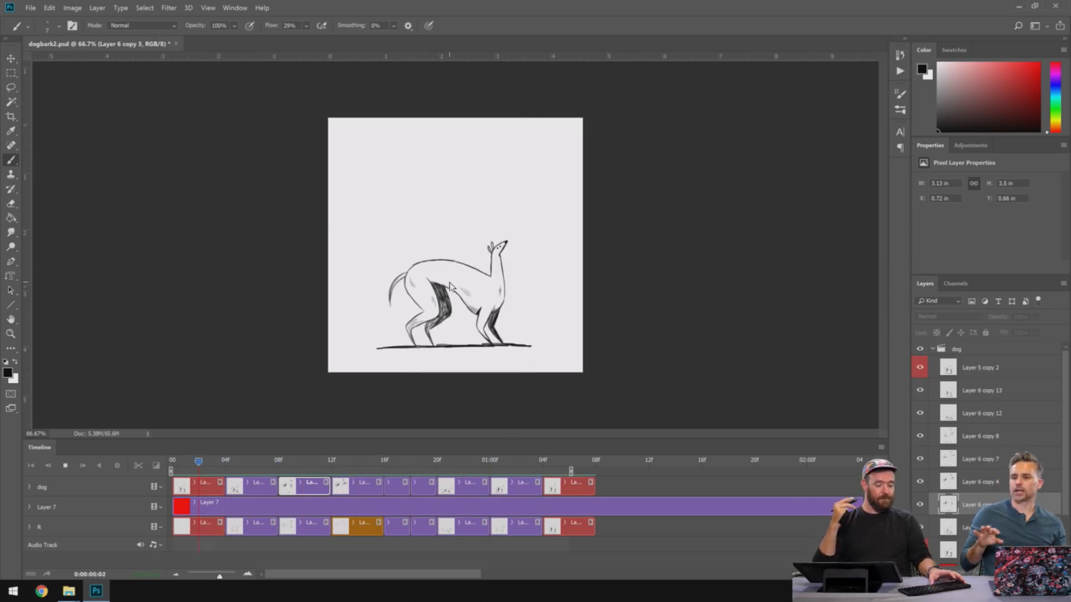
pyautogui.press('space')
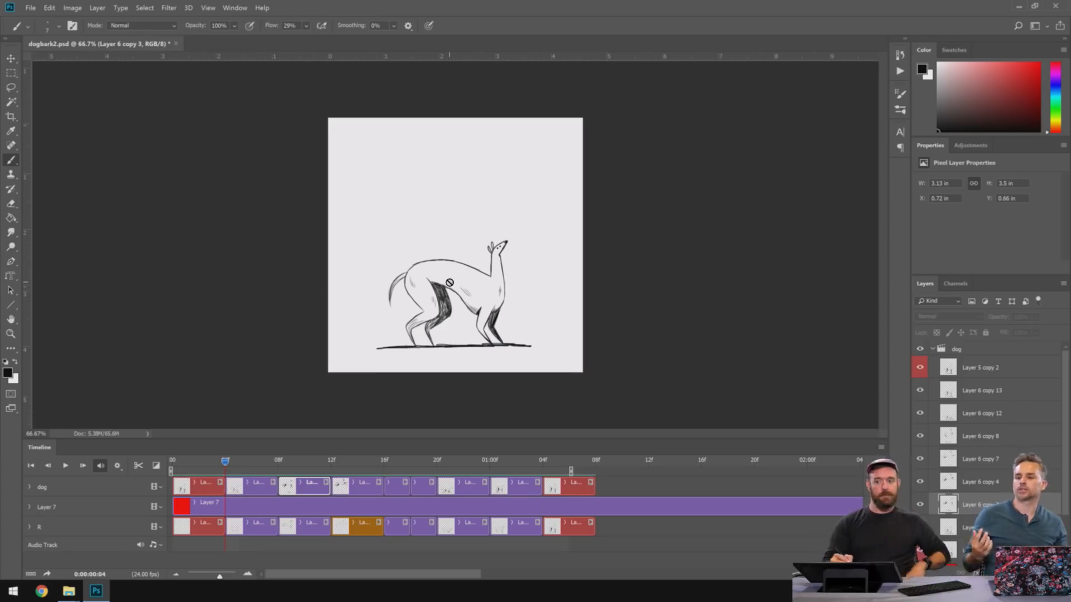
pyautogui.moveTo(203, 466); pyautogui.dragTo(151, 467)
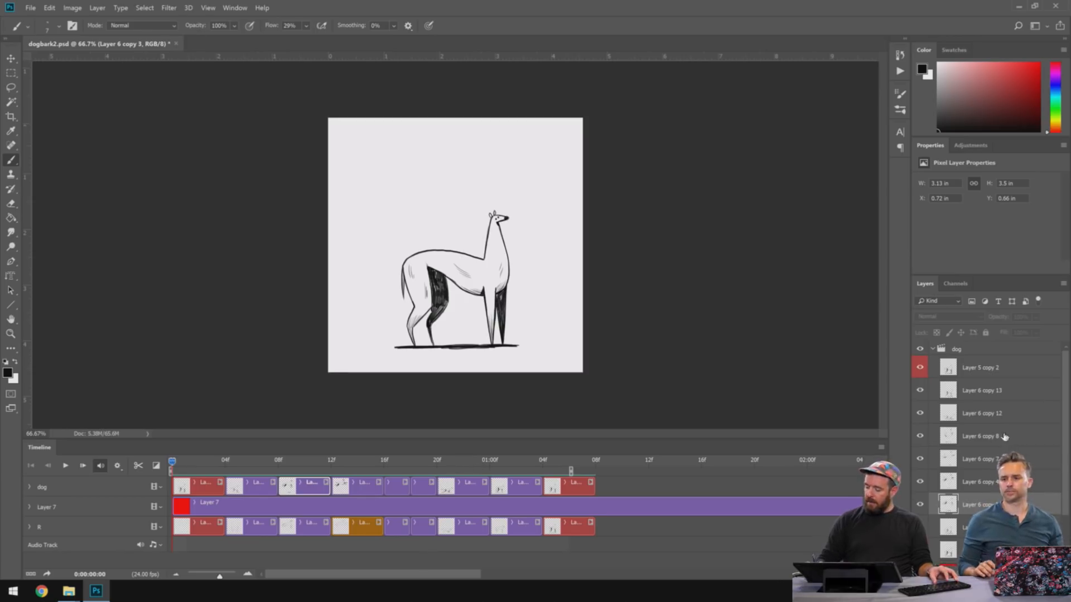
# - Collapse the dog group and add a new layer above it, with its clip trimmed to the first four frames
pyautogui.click(932, 349)
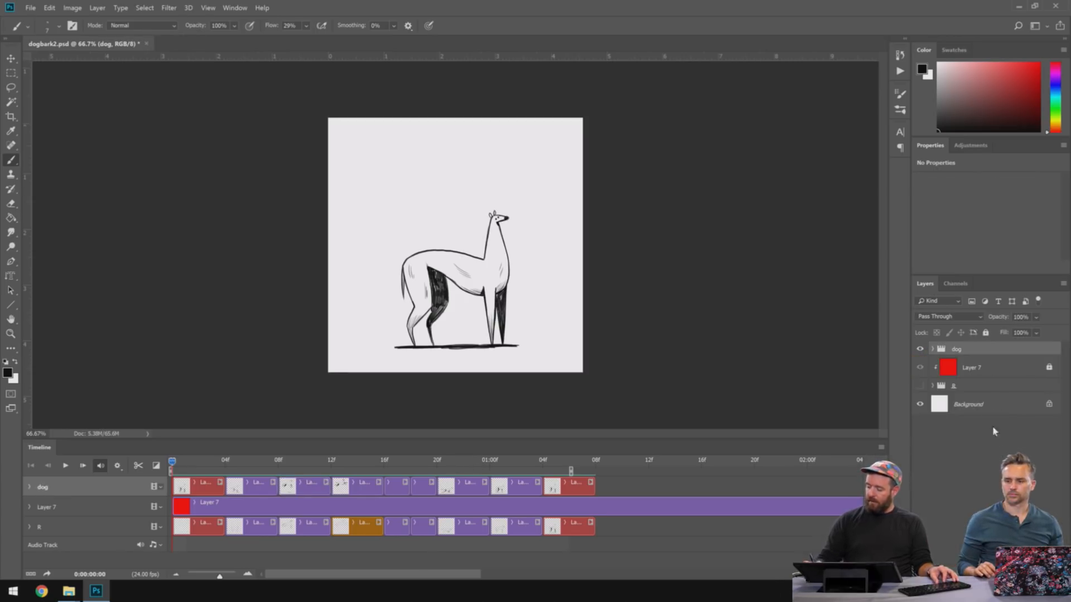
pyautogui.hotkey('ctrl', 'shift', 'alt', 'n')
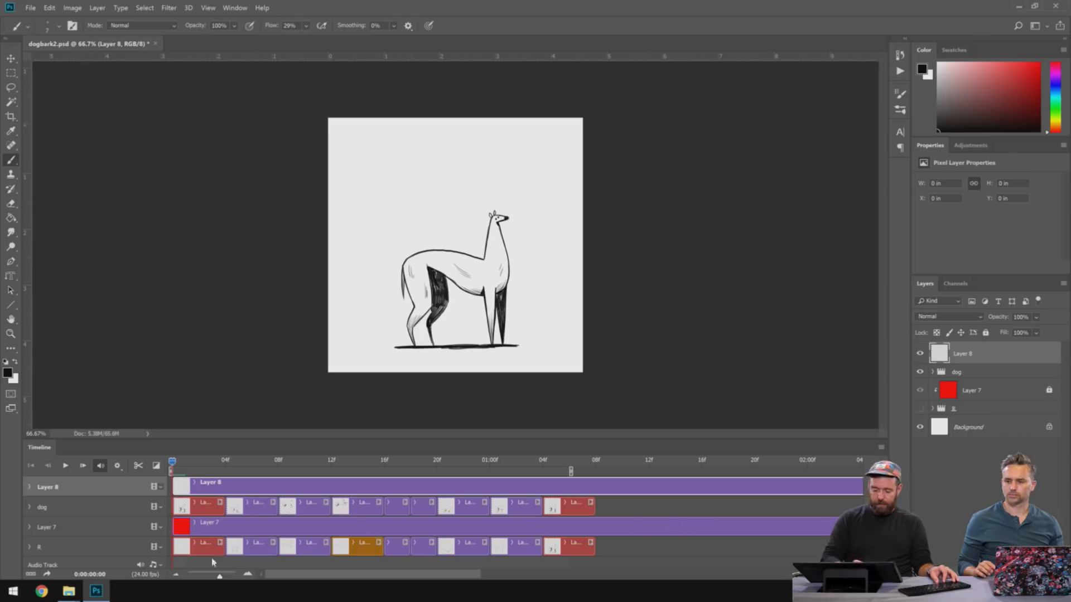
pyautogui.moveTo(219, 576); pyautogui.dragTo(195, 576)
pyautogui.moveTo(222, 490); pyautogui.dragTo(173, 491)
pyautogui.moveTo(196, 576); pyautogui.dragTo(219, 576)
pyautogui.click(189, 486)
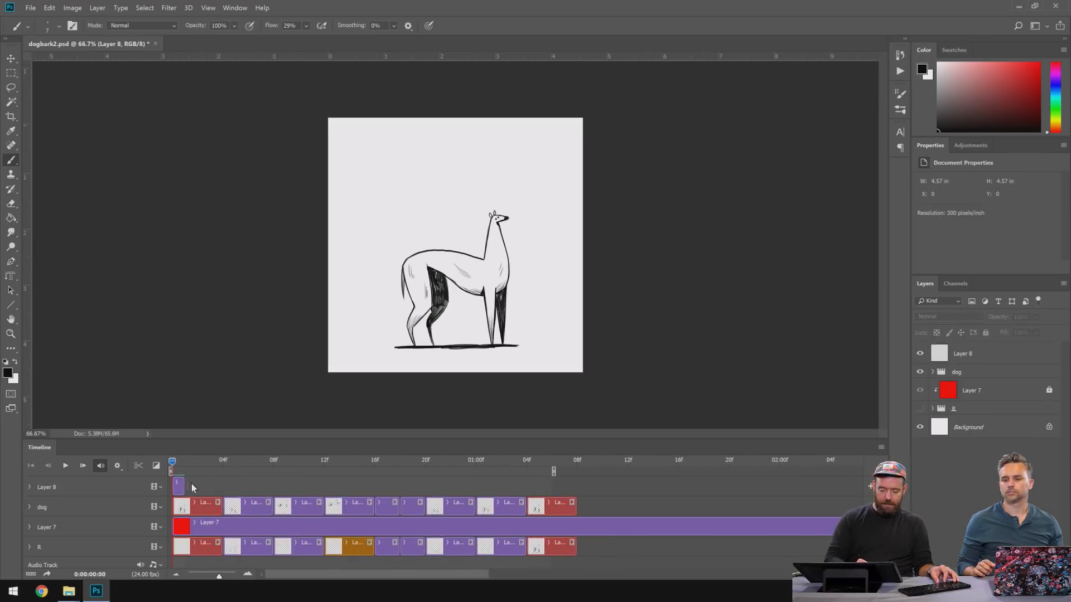
pyautogui.moveTo(184, 485); pyautogui.dragTo(222, 486)
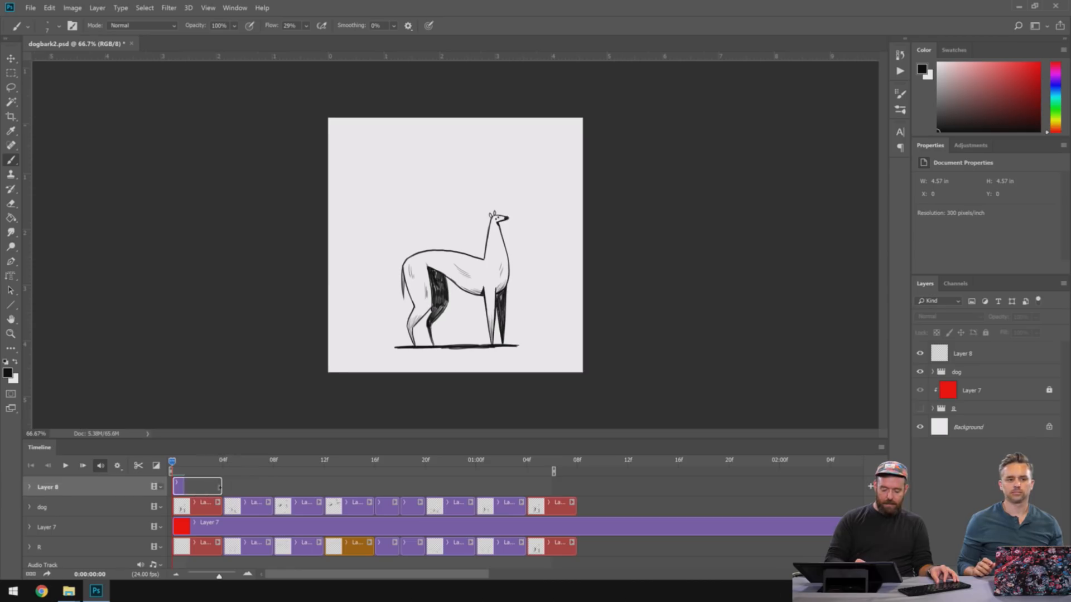
# - Build eight consecutive clips from Layer 8 and seven duplicates, trimming the fifth and sixth to two frames and ending the work area at 01:04
pyautogui.click(975, 357)
pyautogui.keyDown('alt'); pyautogui.moveTo(977, 359); pyautogui.dragTo(983, 347); pyautogui.keyUp('alt')
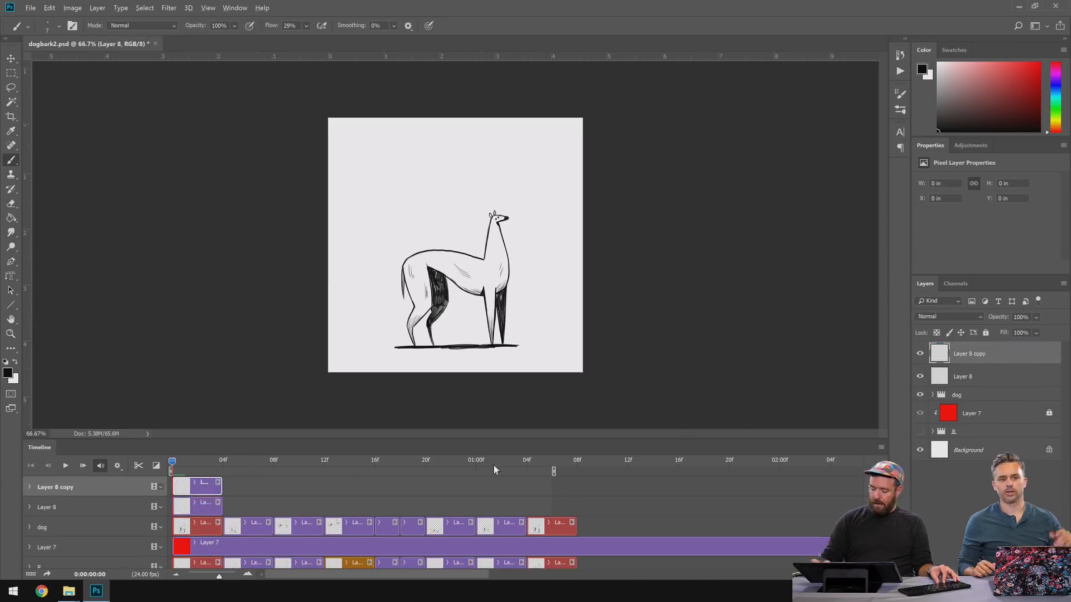
pyautogui.moveTo(203, 493); pyautogui.dragTo(444, 502)
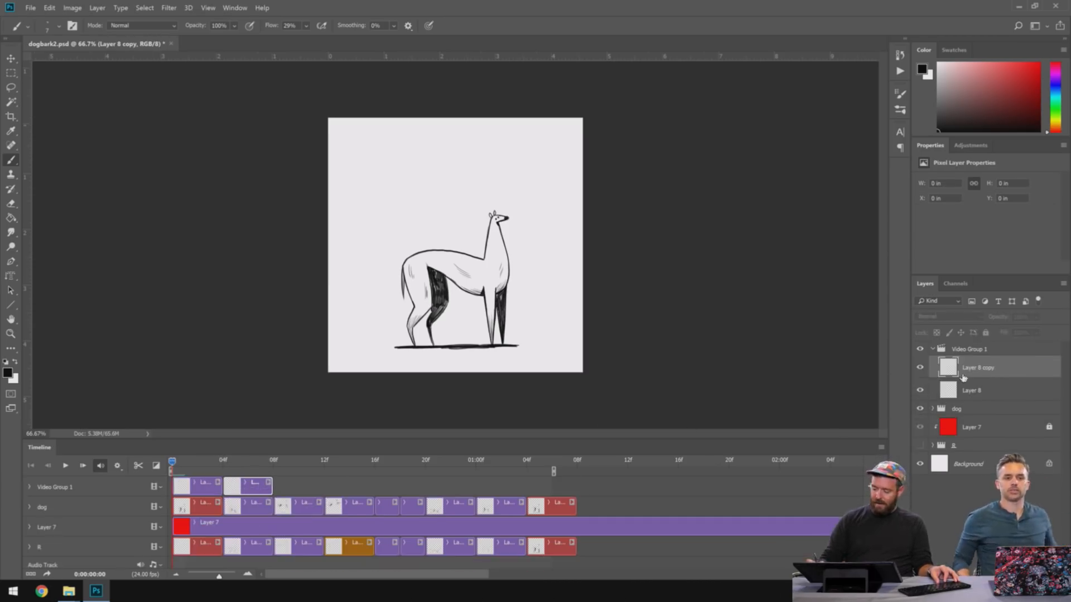
pyautogui.keyDown('alt'); pyautogui.moveTo(964, 374); pyautogui.dragTo(992, 366); pyautogui.keyUp('alt')
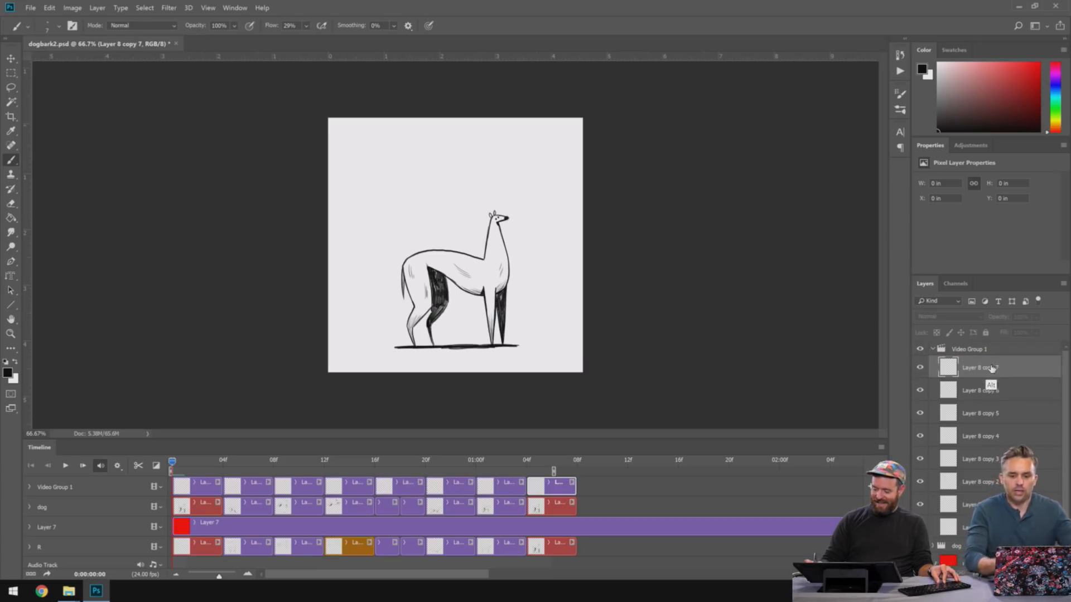
pyautogui.moveTo(422, 483); pyautogui.dragTo(185, 468)
# - Rename Video Group 1 as color and move it beneath the dog group
pyautogui.click(68, 494)
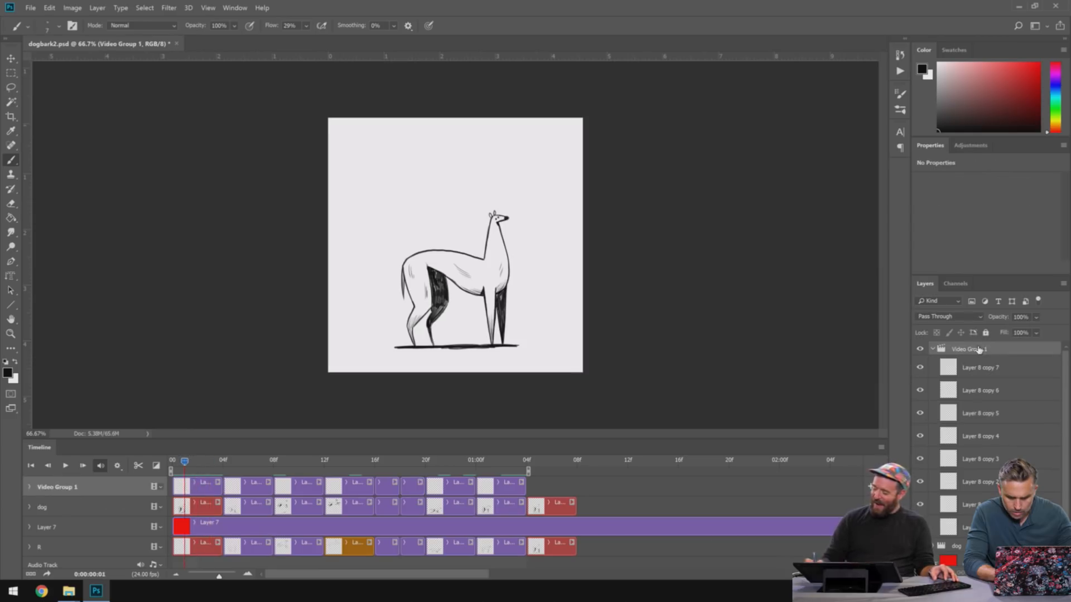
pyautogui.write('color')
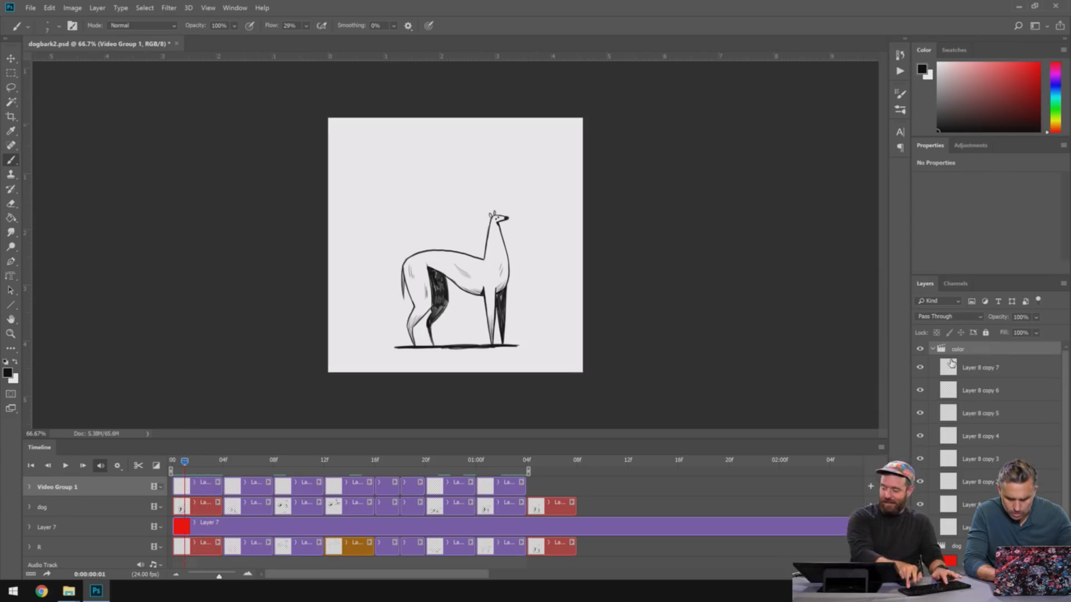
pyautogui.press('Return')
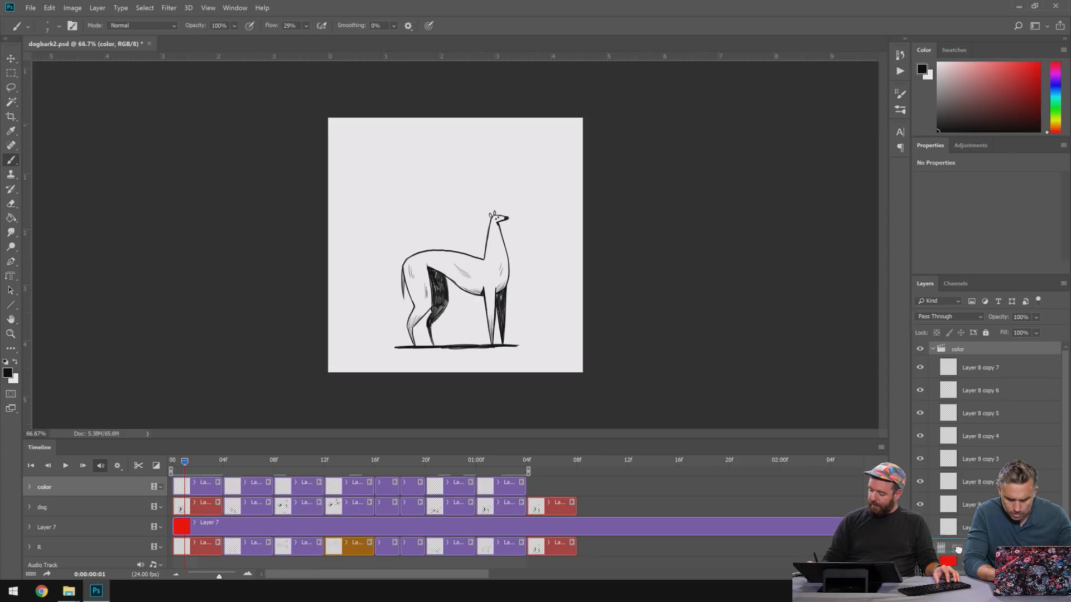
pyautogui.hotkey('ctrl', '[')
# - On the first color clip, select the dog's body regions with the Magic Wand and fill them black using the expand + fill action from a floating Actions panel
pyautogui.click(205, 505)
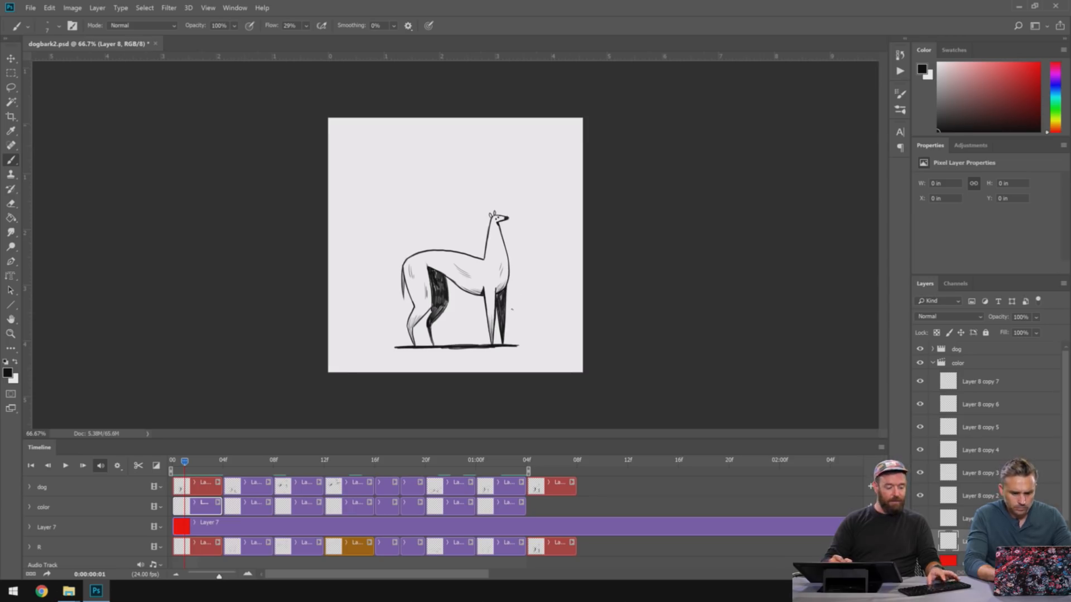
pyautogui.press('w')
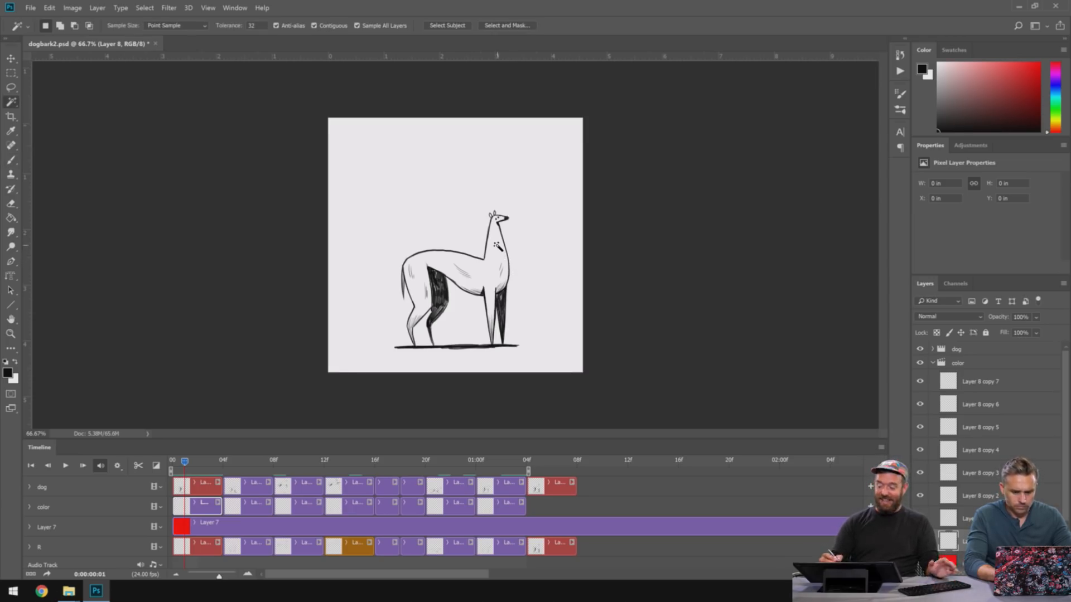
pyautogui.click(235, 8)
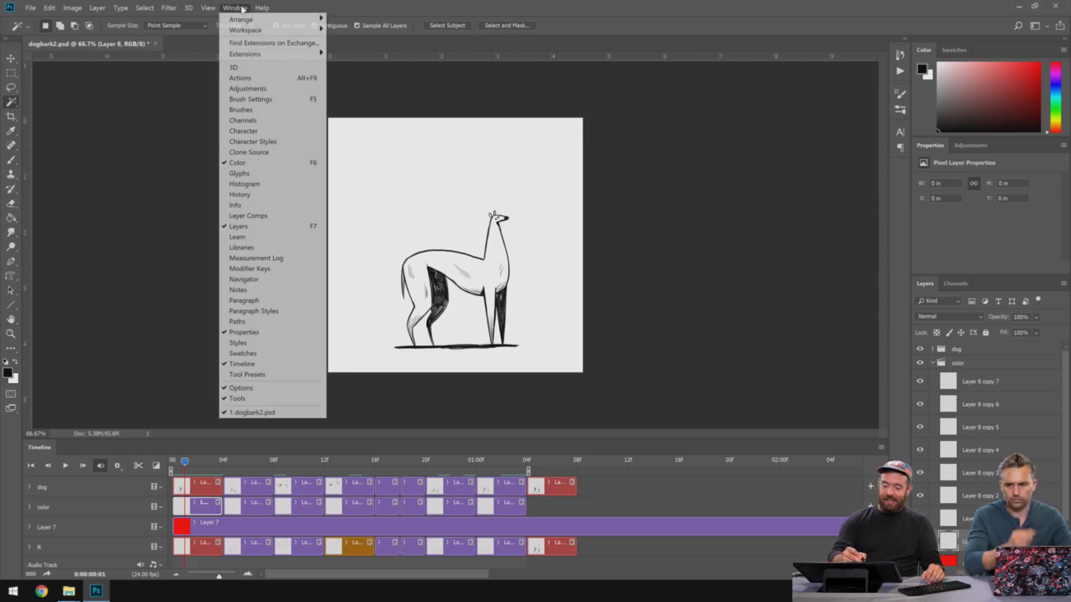
pyautogui.click(262, 79)
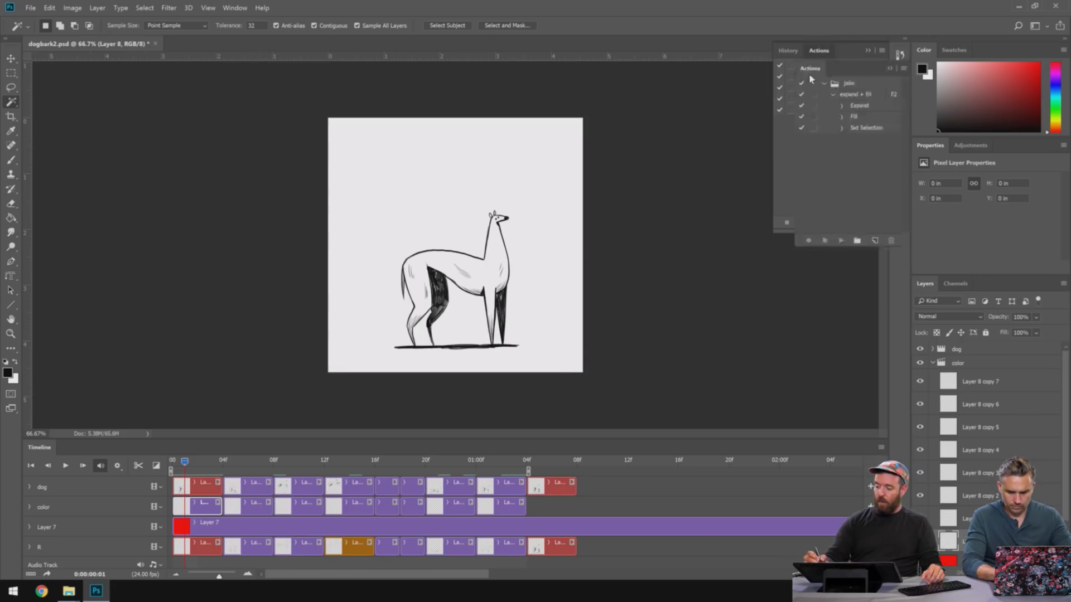
pyautogui.moveTo(819, 50); pyautogui.dragTo(741, 108)
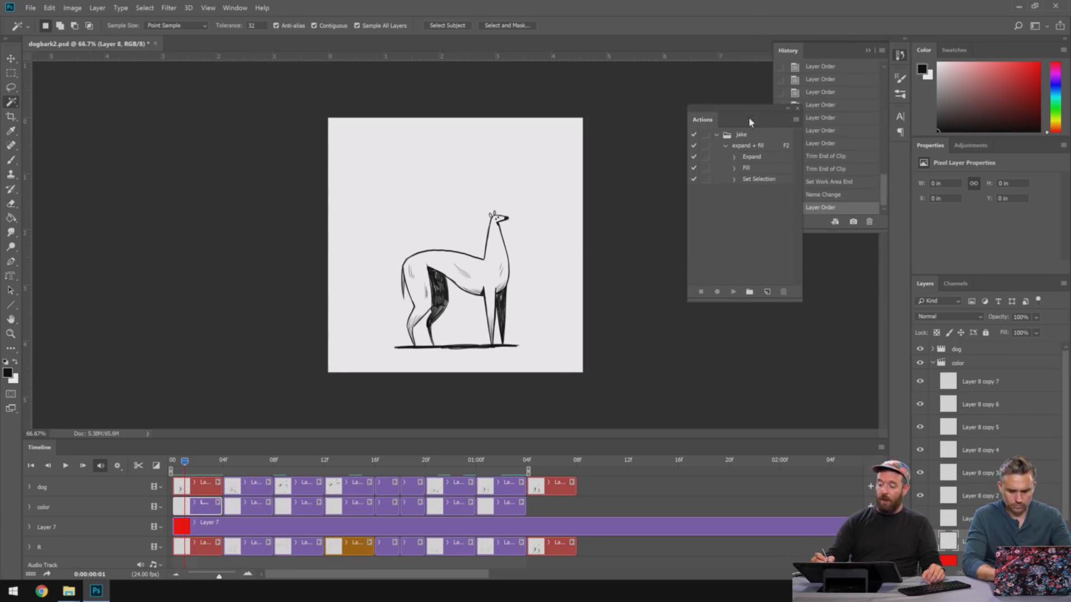
pyautogui.click(867, 50)
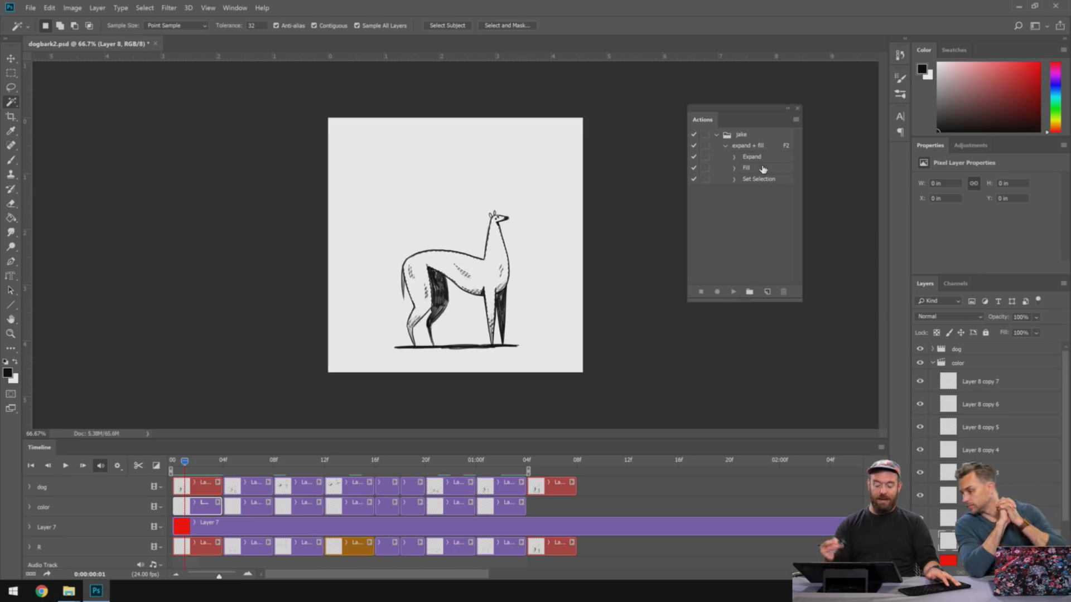
pyautogui.press('F2')
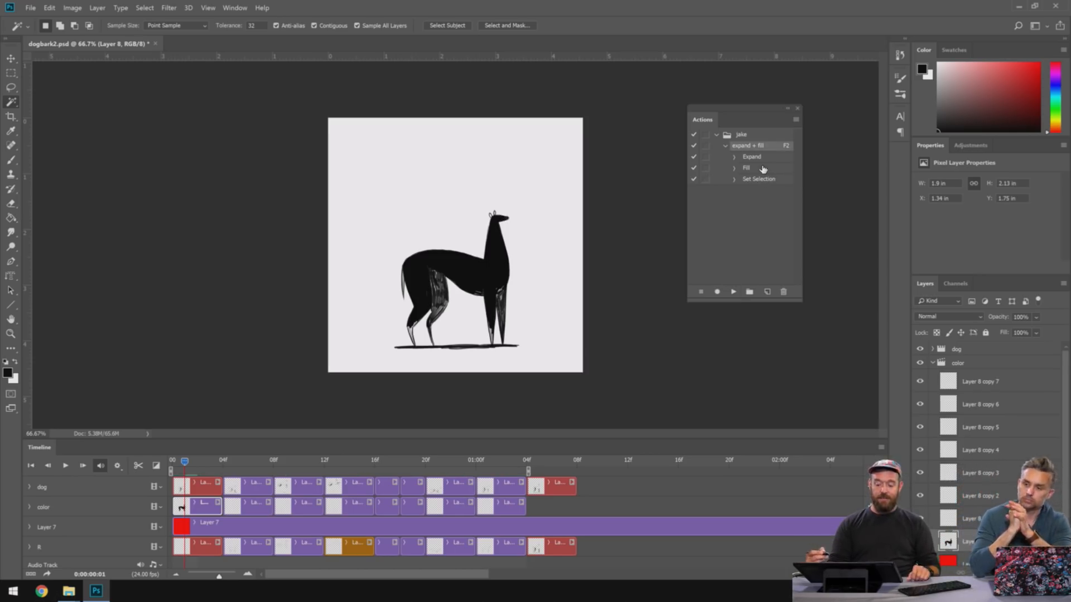
# - Try to set the foreground colour to bright red for the dog's fill
pyautogui.click(8, 373)
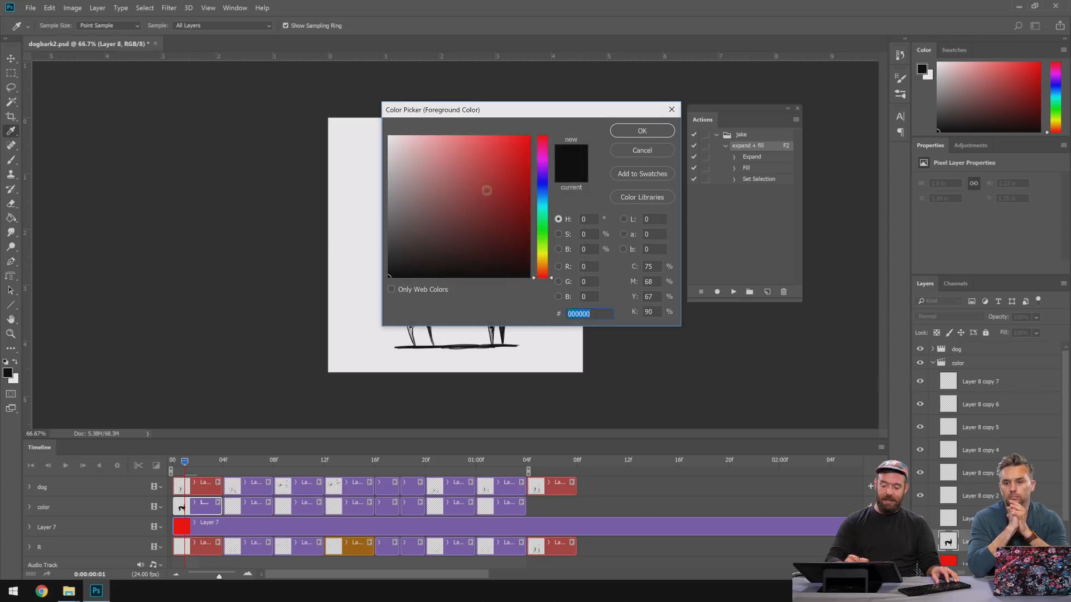
pyautogui.moveTo(499, 162); pyautogui.dragTo(530, 139)
pyautogui.click(634, 132)
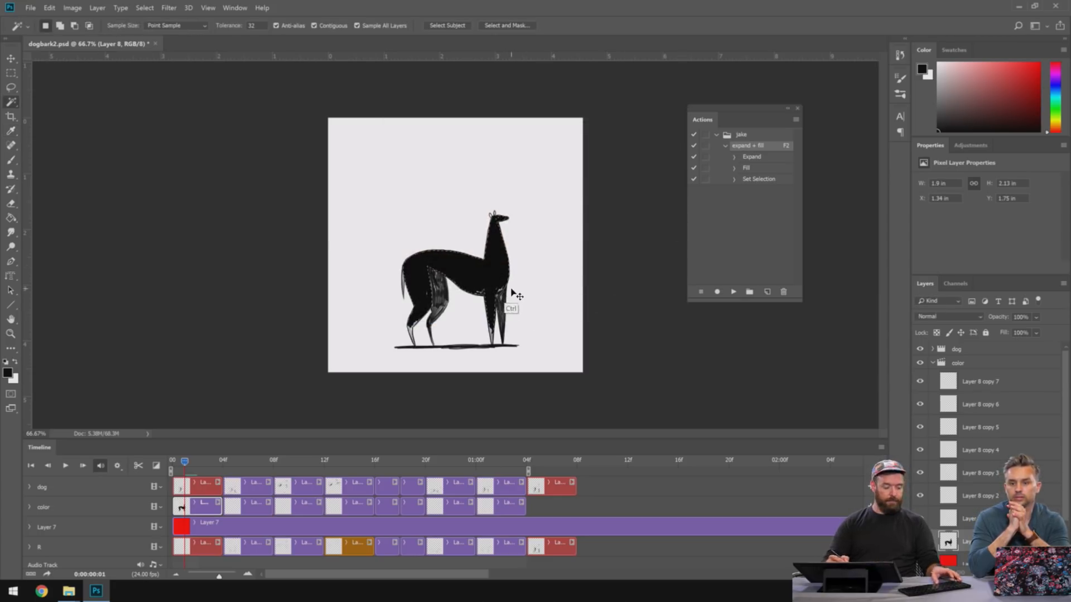
# - Undo the dog's black fill, replay the expand + fill action once, and undo it again
pyautogui.hotkey('ctrl', 'z')
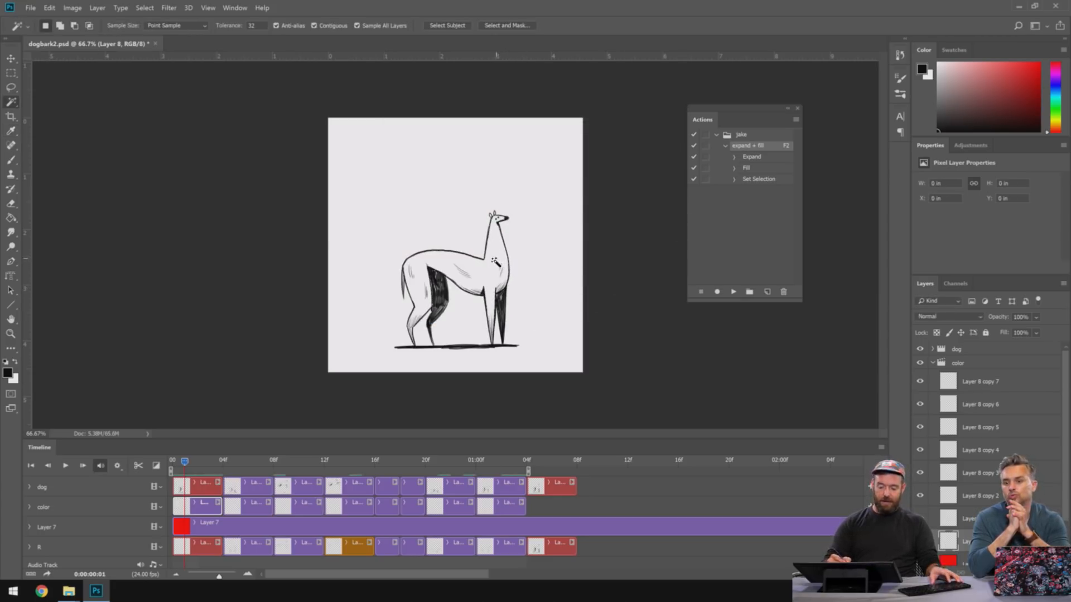
pyautogui.press('F2')
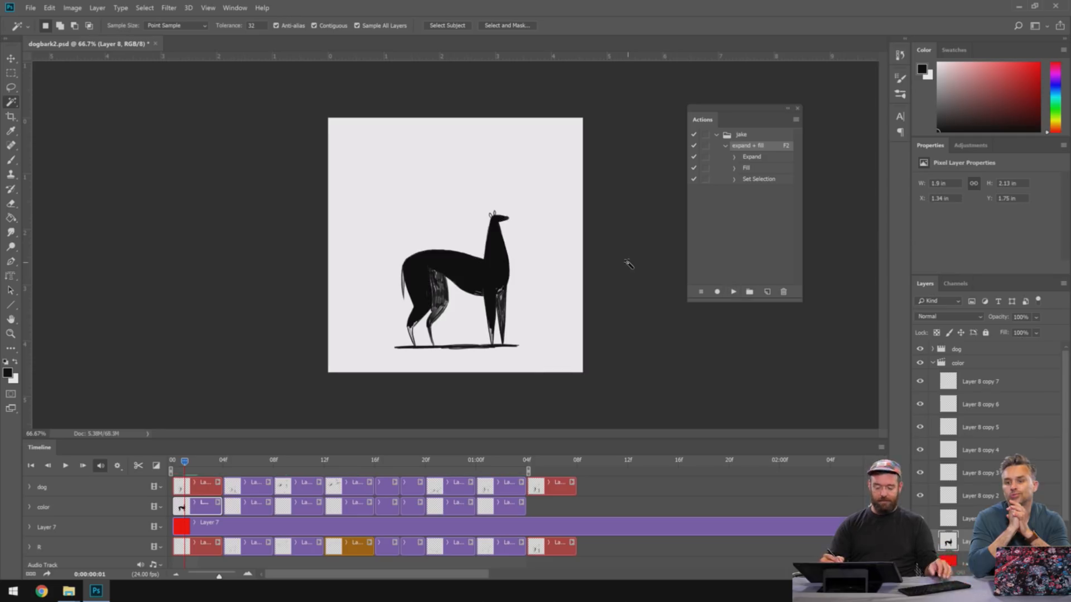
pyautogui.hotkey('ctrl', 'z')
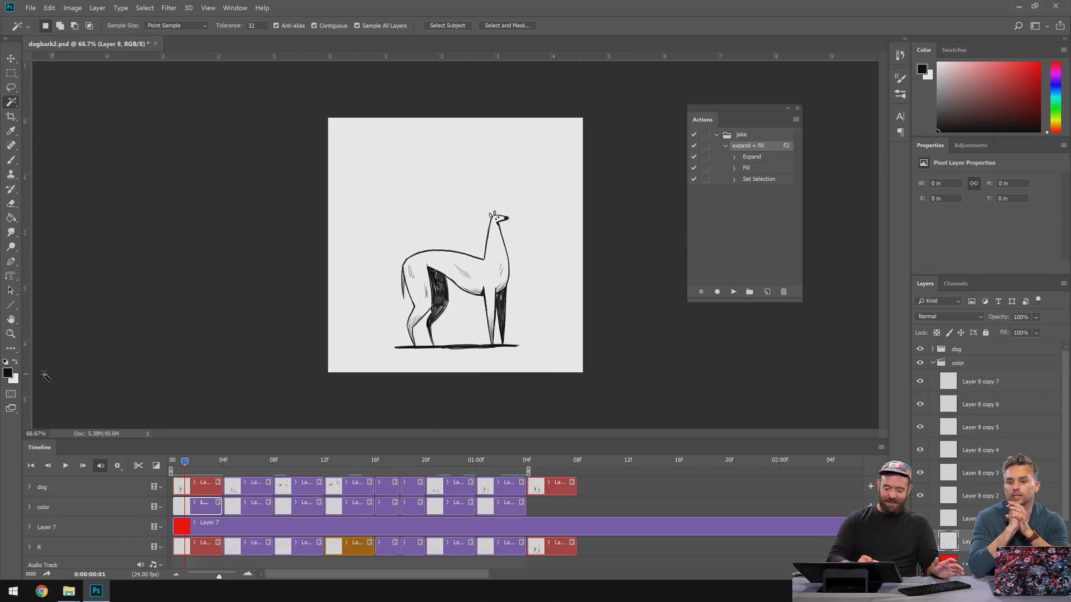
# - Set the foreground colour to bright red and fill the dog's selected body regions with the expand + fill action
pyautogui.click(8, 372)
pyautogui.click(527, 135)
pyautogui.click(628, 130)
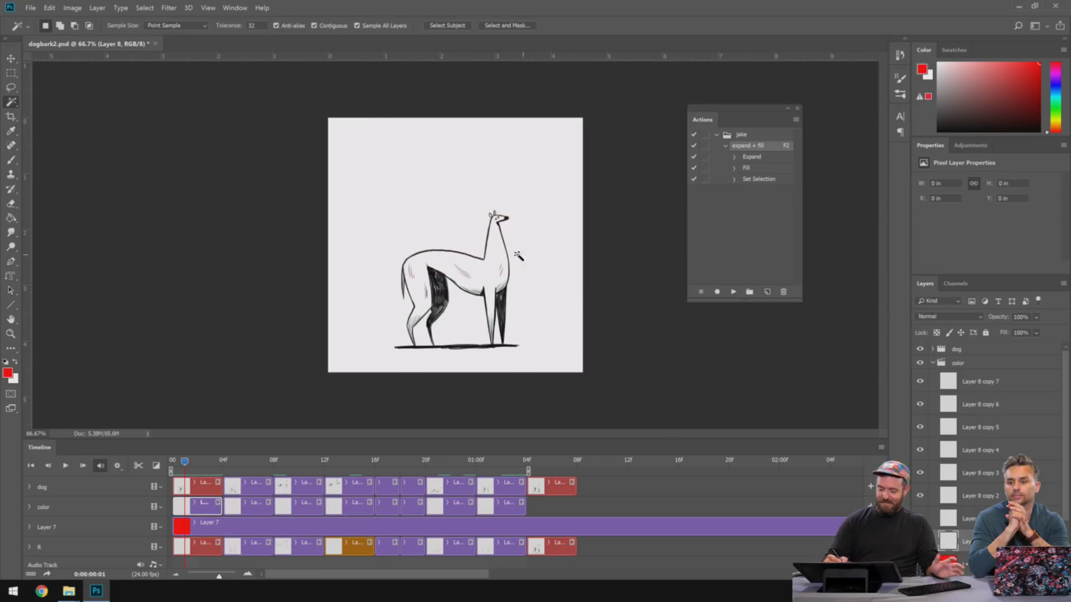
pyautogui.click(488, 272)
pyautogui.press('F2')
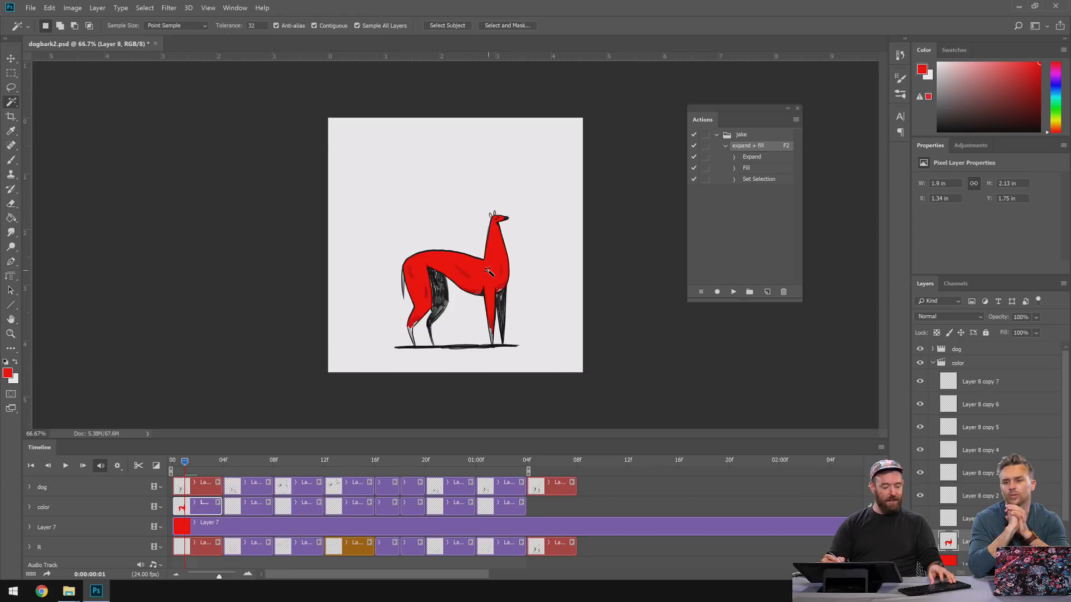
# - Lower the dog group's opacity to 30% so the colour underneath can be checked
pyautogui.press('b')
pyautogui.hotkey('ctrl', '+')
pyautogui.hotkey('ctrl', '+')
pyautogui.press('space')
pyautogui.moveTo(558, 313); pyautogui.dragTo(534, 188)
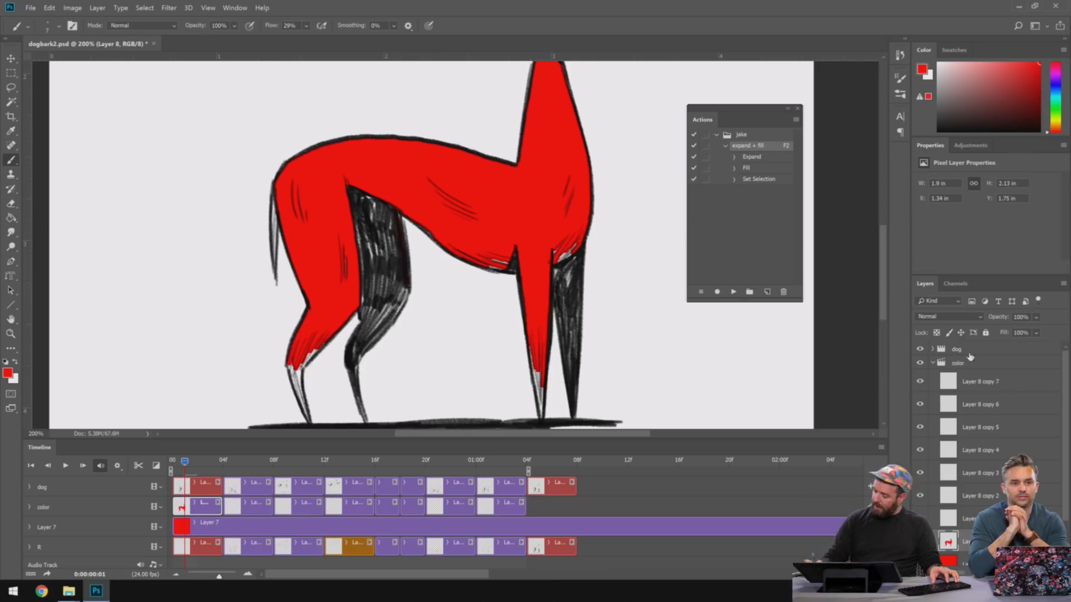
pyautogui.click(970, 350)
pyautogui.press('v')
pyautogui.press('1')
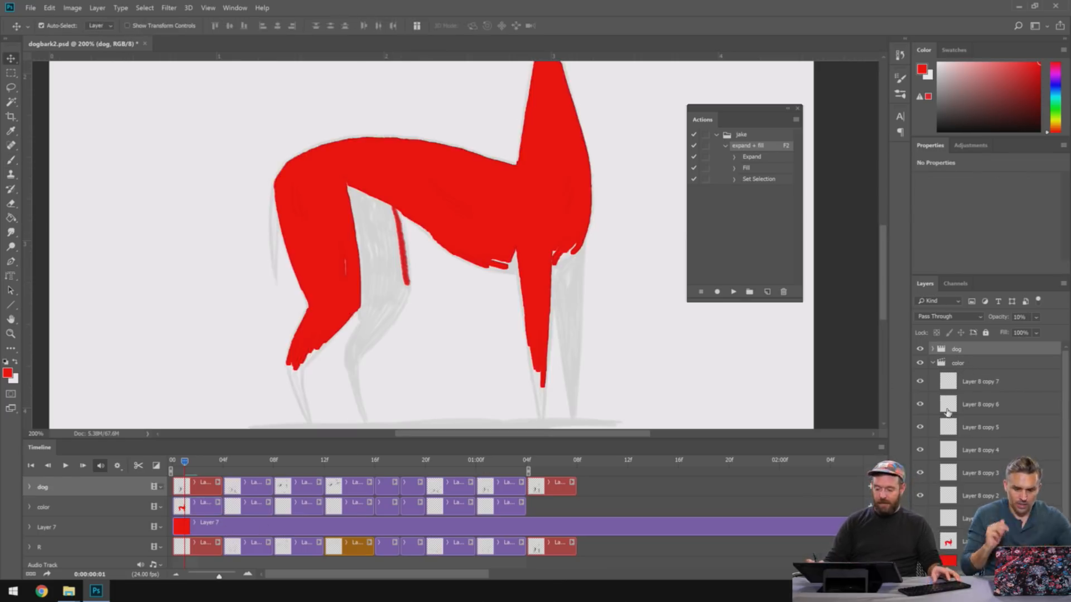
pyautogui.press('3')
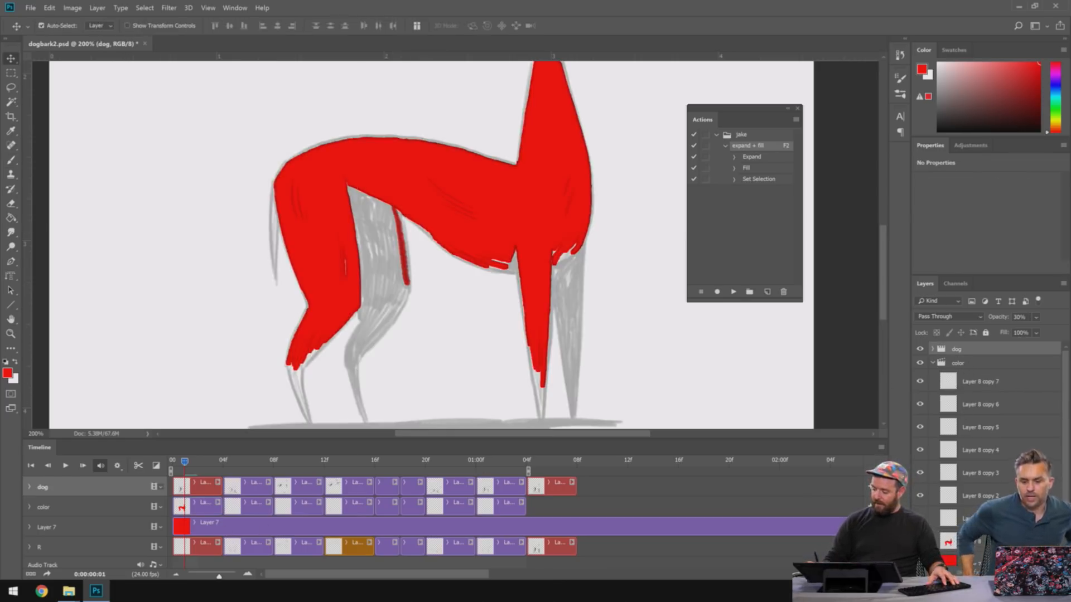
# - On Layer 8, brush red over the belly gap, the far hind leg's front edge, the near hind foot and the tail
pyautogui.click(418, 258)
pyautogui.press('b')
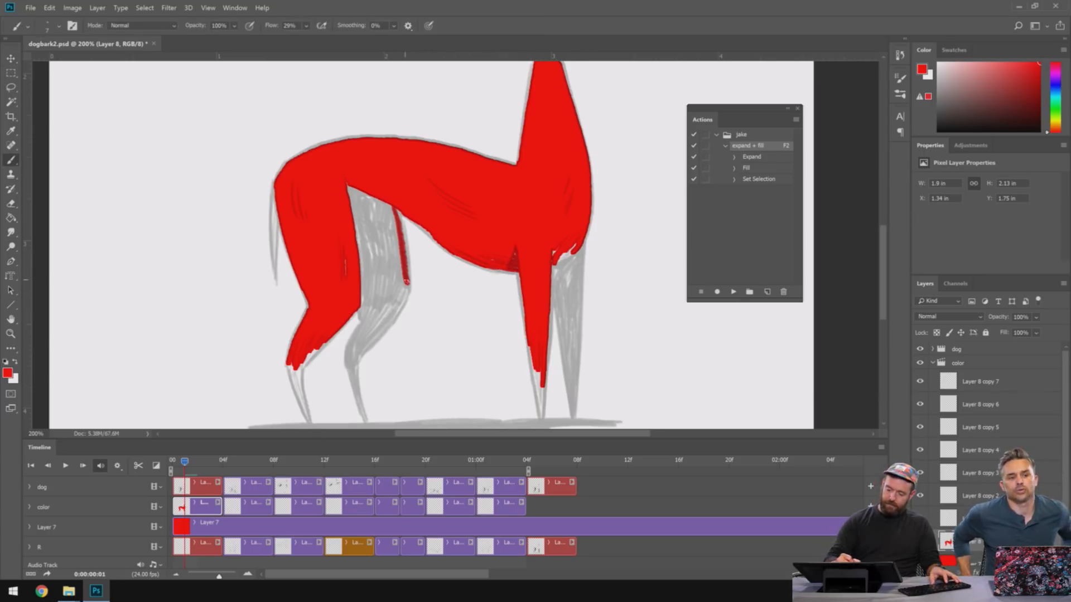
pyautogui.moveTo(400, 309); pyautogui.dragTo(380, 330)
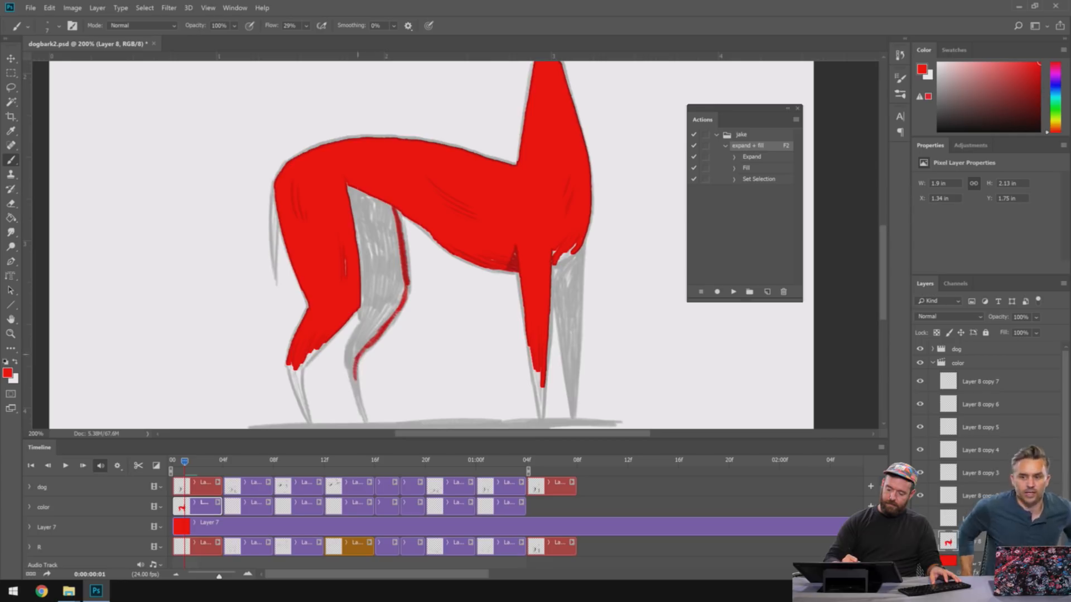
pyautogui.scroll(-3, 328, 274)
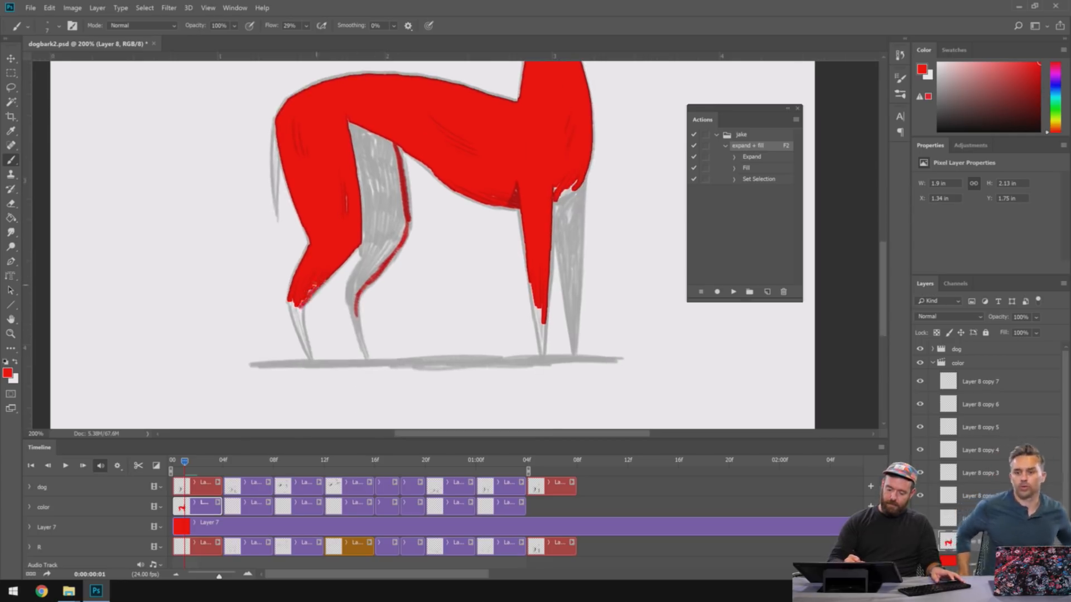
pyautogui.moveTo(301, 311)
pyautogui.mouseDown()
pyautogui.moveTo(310, 352)
pyautogui.moveTo(292, 306)
pyautogui.moveTo(301, 340)
pyautogui.mouseUp()
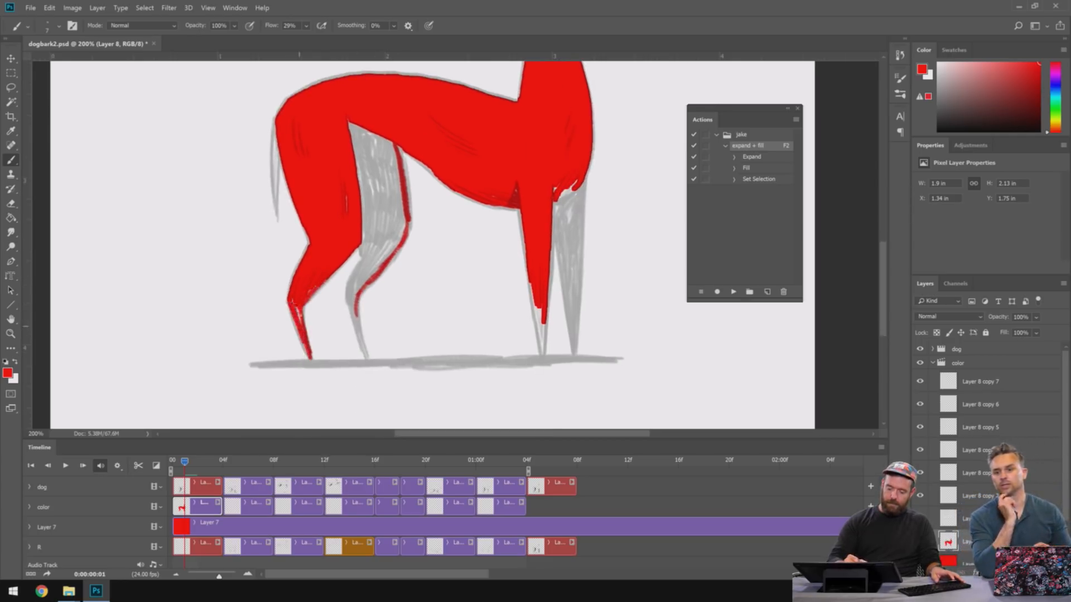
pyautogui.moveTo(277, 148); pyautogui.dragTo(275, 205)
pyautogui.moveTo(277, 136); pyautogui.dragTo(274, 124)
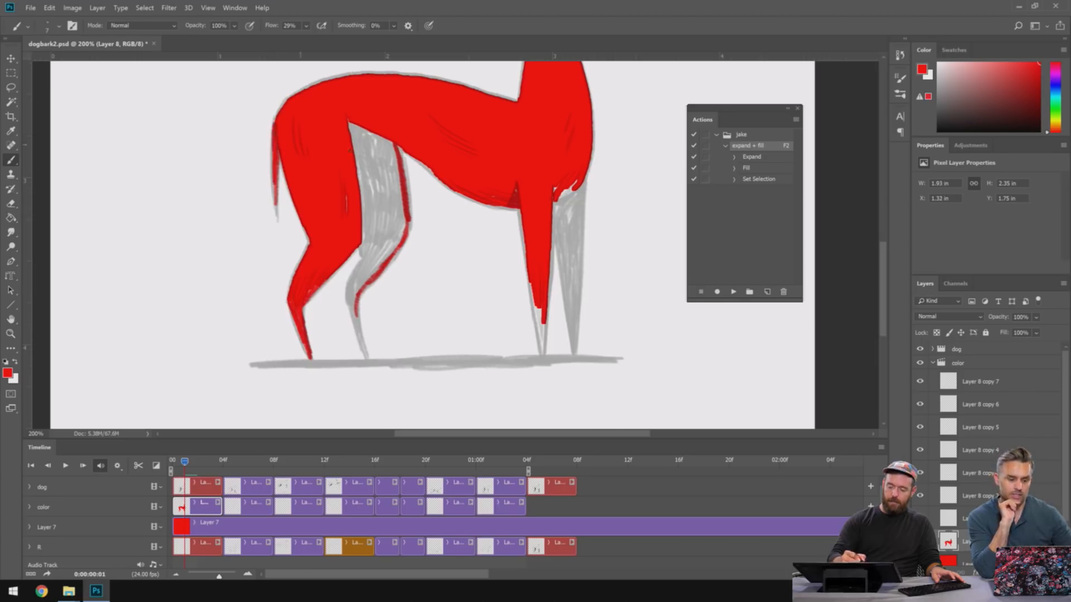
# - Brush red along the far hind leg's back edge, the near front foot and the outline of the far front leg
pyautogui.moveTo(357, 319)
pyautogui.mouseDown()
pyautogui.moveTo(353, 278)
pyautogui.moveTo(361, 241)
pyautogui.mouseUp()
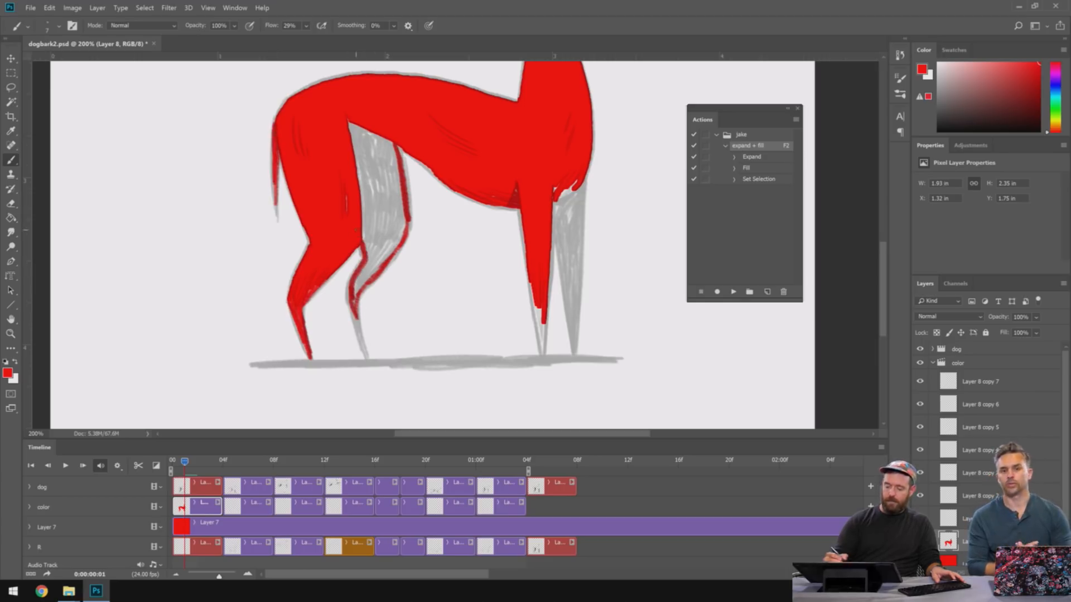
pyautogui.press('space')
pyautogui.moveTo(531, 284); pyautogui.dragTo(544, 334)
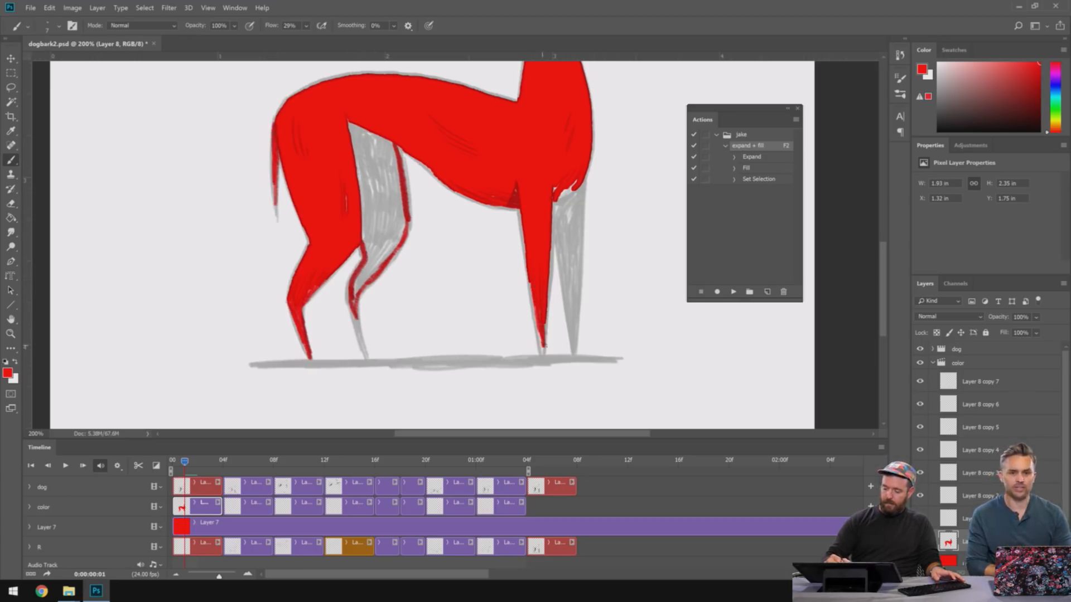
pyautogui.moveTo(555, 193)
pyautogui.mouseDown()
pyautogui.moveTo(572, 341)
pyautogui.moveTo(583, 181)
pyautogui.mouseUp()
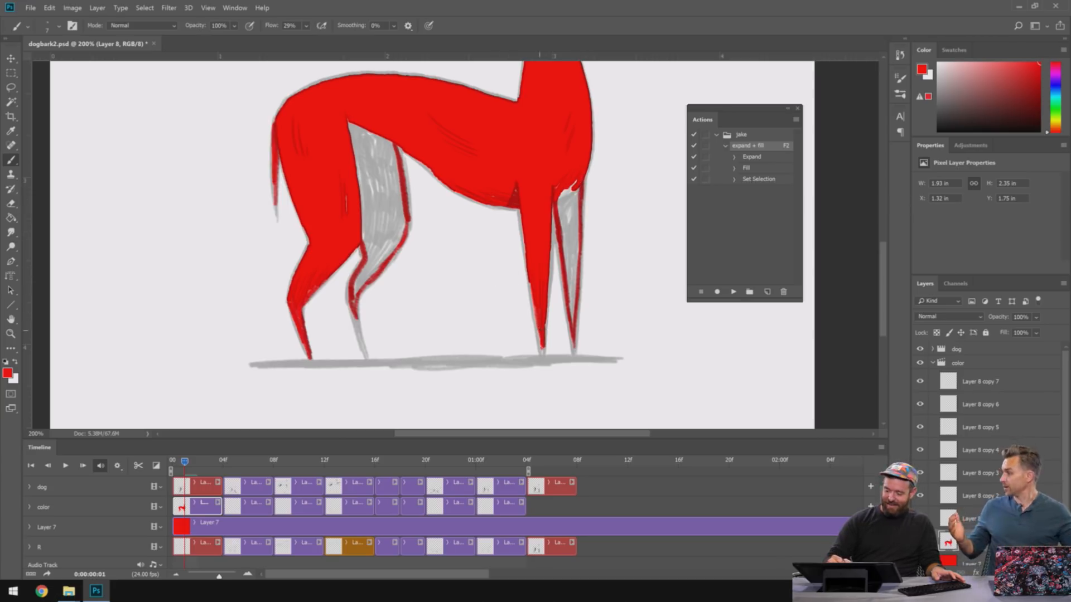
# - With Sample All Layers off, select the far legs' interiors, fill them red with expand + fill, and brush in the far hind foot
pyautogui.press('w')
pyautogui.click(572, 239)
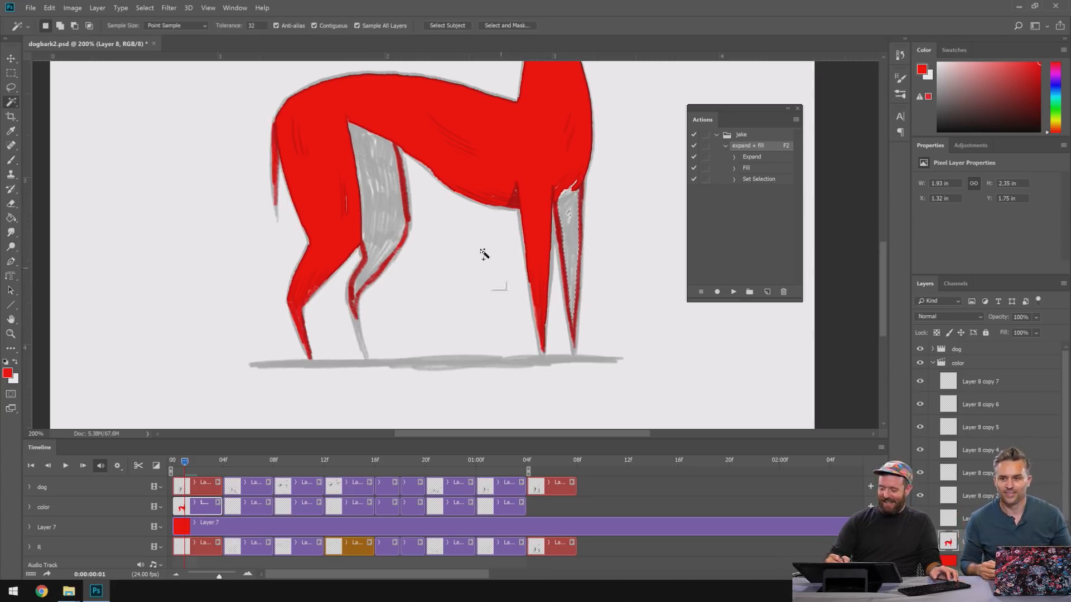
pyautogui.keyDown('shift'); pyautogui.click(389, 184); pyautogui.keyUp('shift')
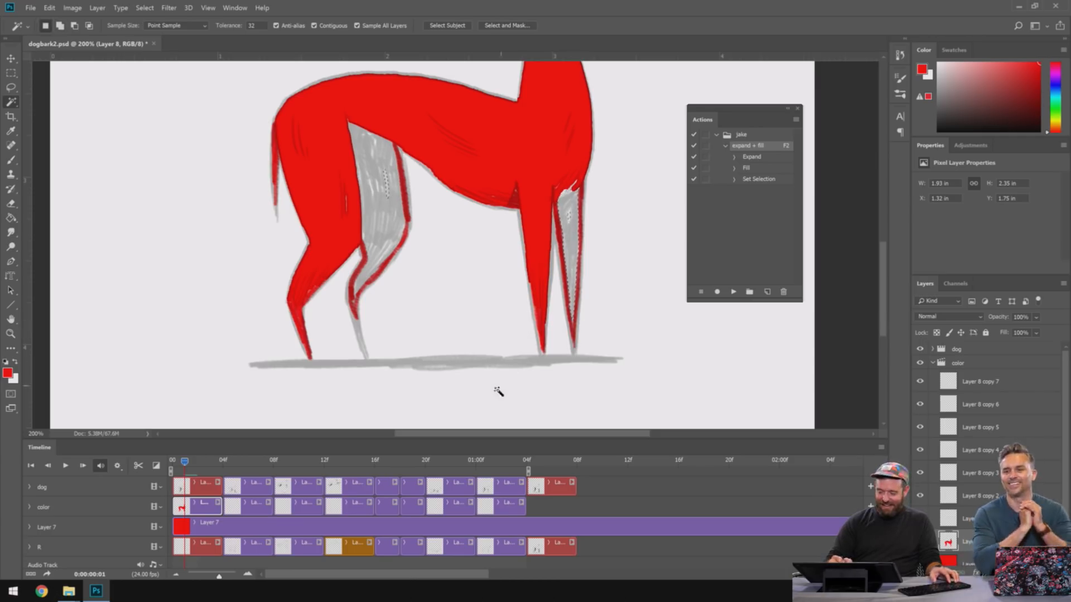
pyautogui.hotkey('ctrl', 'd')
pyautogui.click(357, 25)
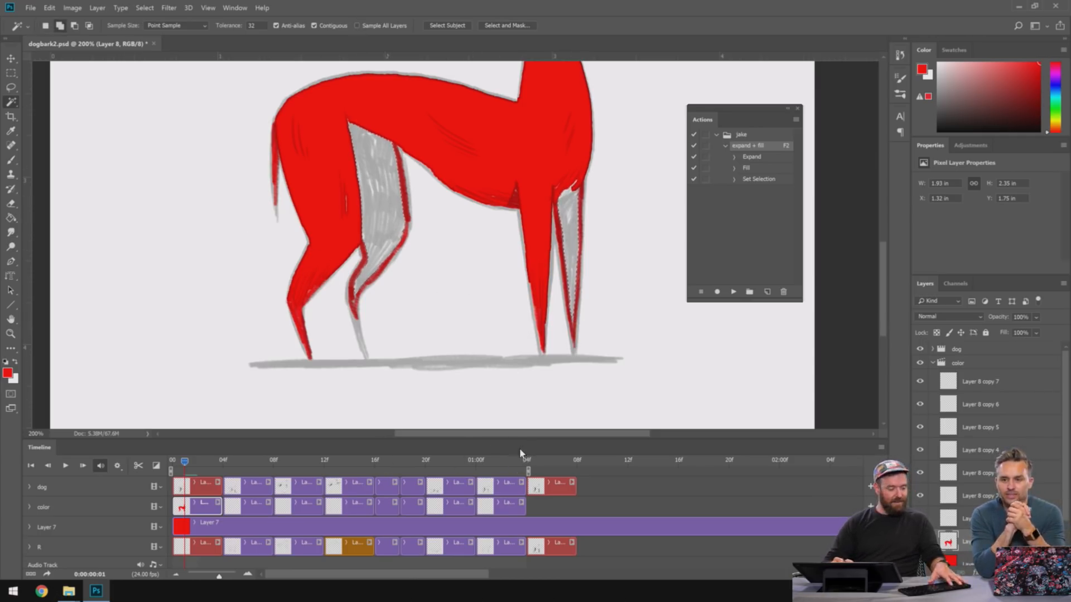
pyautogui.press('F2')
pyautogui.press('b')
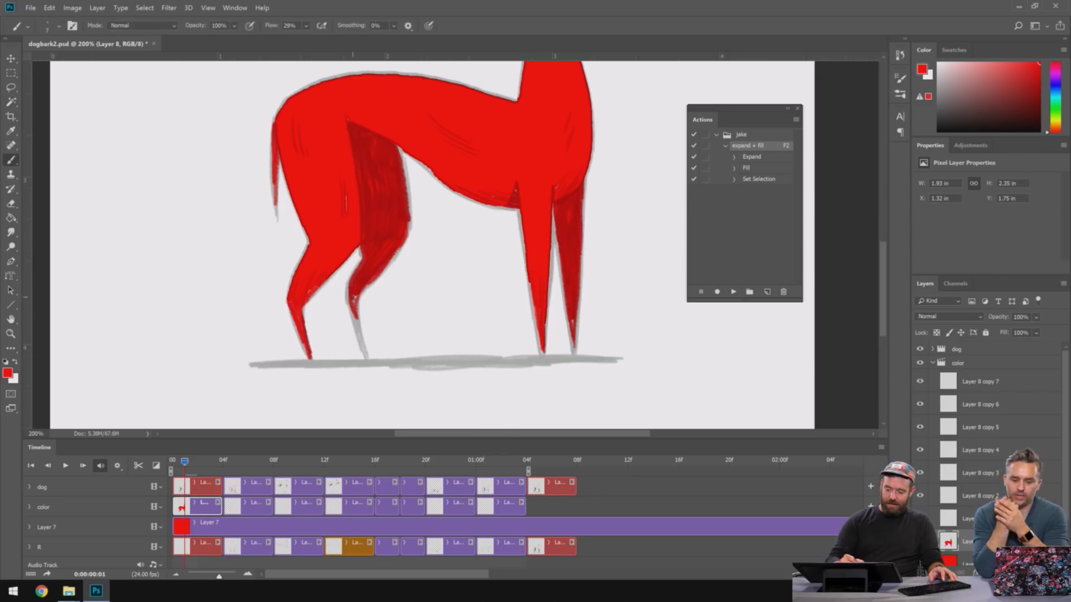
pyautogui.moveTo(355, 295); pyautogui.dragTo(365, 354)
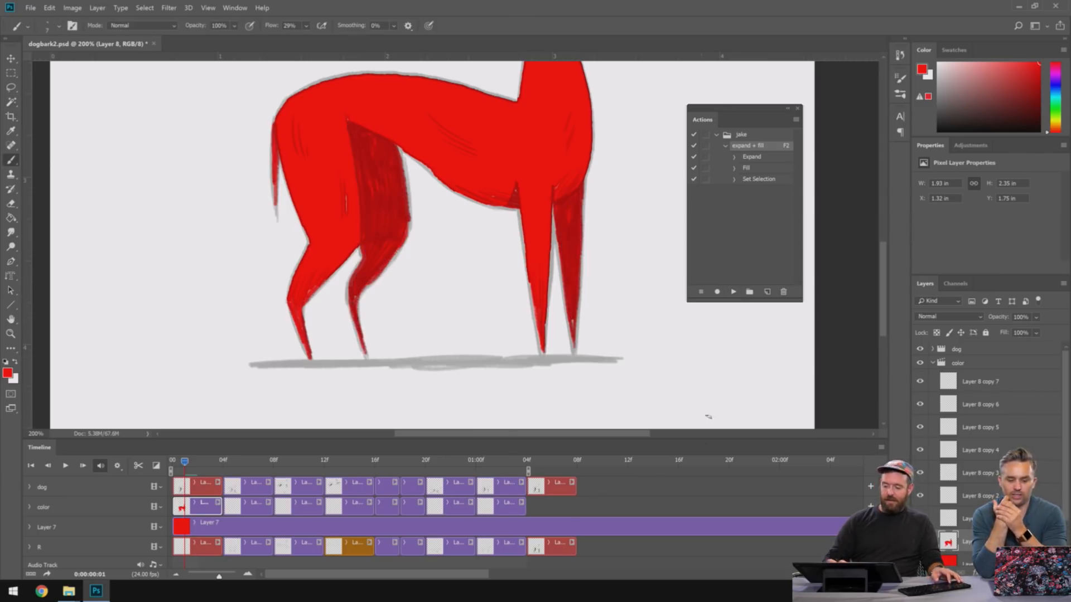
# - Brush red into the gaps on the dog's head, covering the throat, snout, eyes and both ears
pyautogui.hotkey('ctrl', '-')
pyautogui.hotkey('ctrl', '-')
pyautogui.hotkey('ctrl', '-')
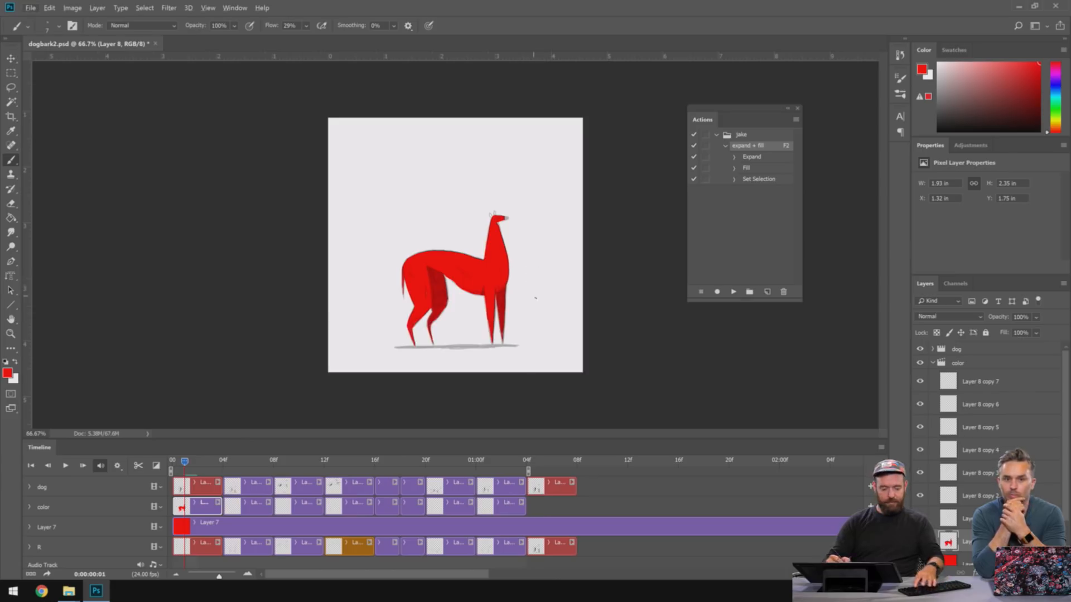
pyautogui.hotkey('ctrl', '+')
pyautogui.hotkey('ctrl', '+')
pyautogui.hotkey('ctrl', '+')
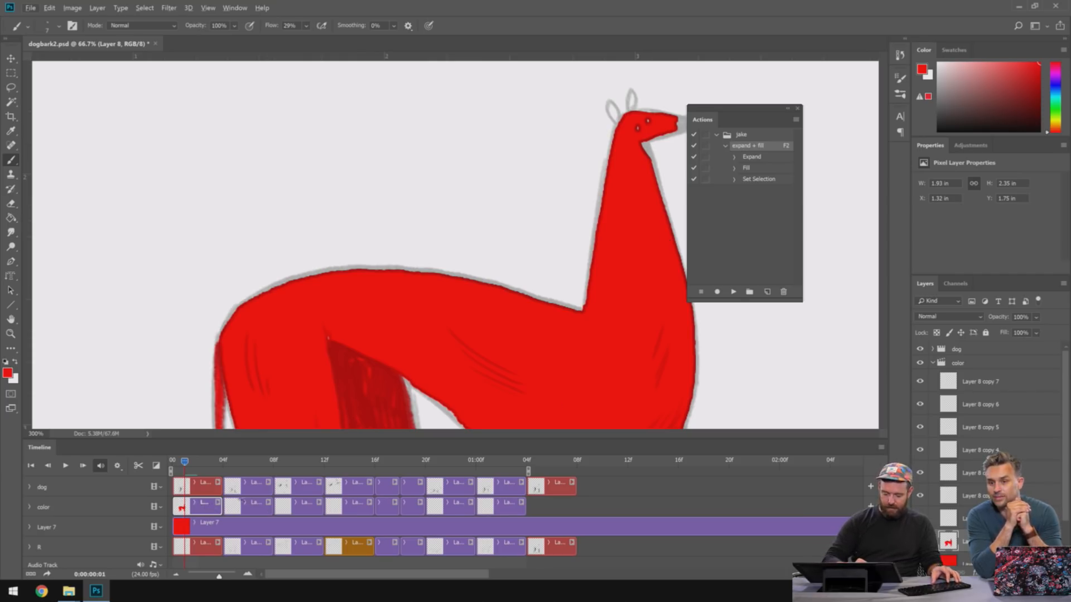
pyautogui.hotkey('alt', 'Tab')
pyautogui.hotkey('alt', 'Tab')
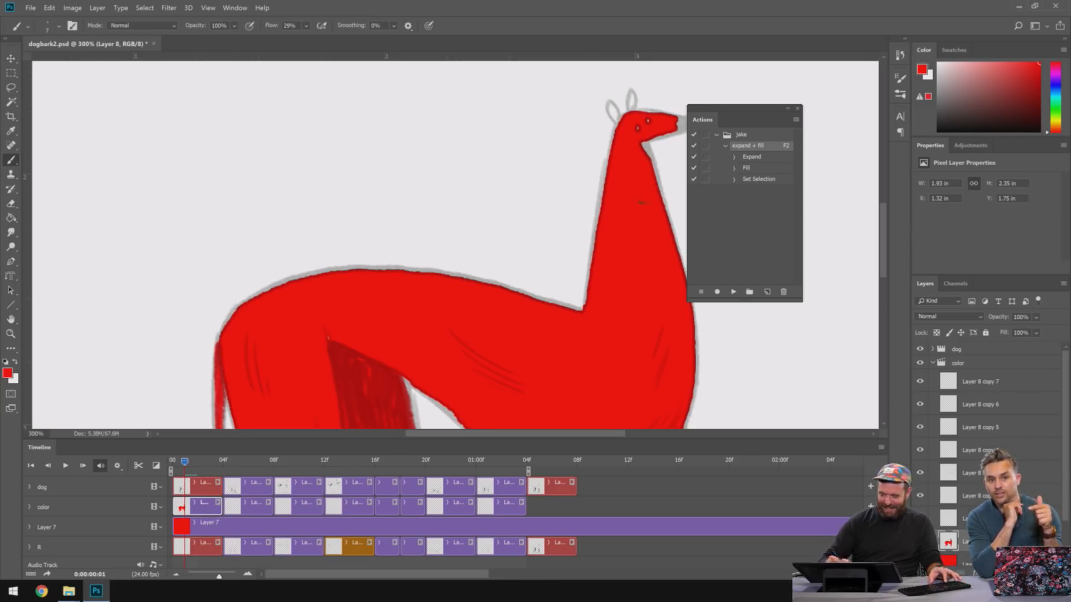
pyautogui.moveTo(643, 139); pyautogui.dragTo(648, 156)
pyautogui.moveTo(601, 238); pyautogui.dragTo(512, 284)
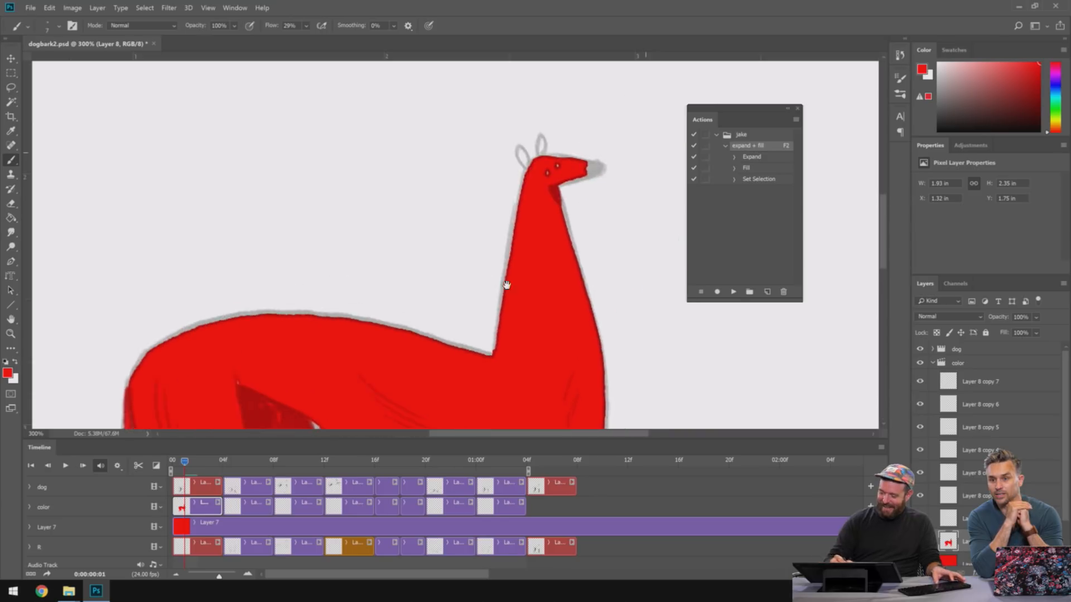
pyautogui.moveTo(589, 172); pyautogui.dragTo(598, 167)
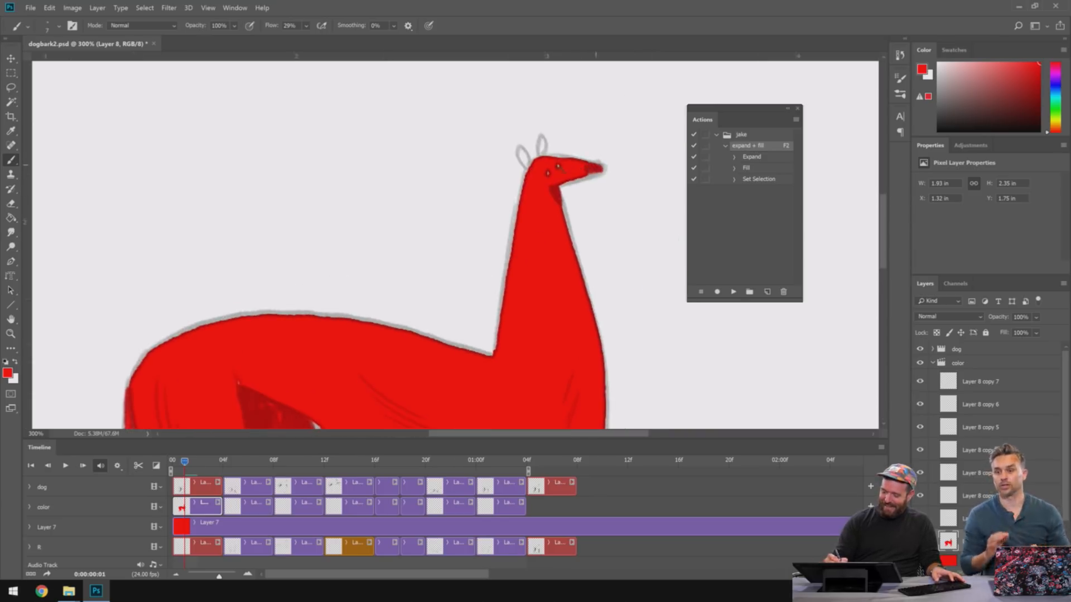
pyautogui.moveTo(543, 138)
pyautogui.mouseDown()
pyautogui.moveTo(521, 150)
pyautogui.moveTo(523, 162)
pyautogui.mouseUp()
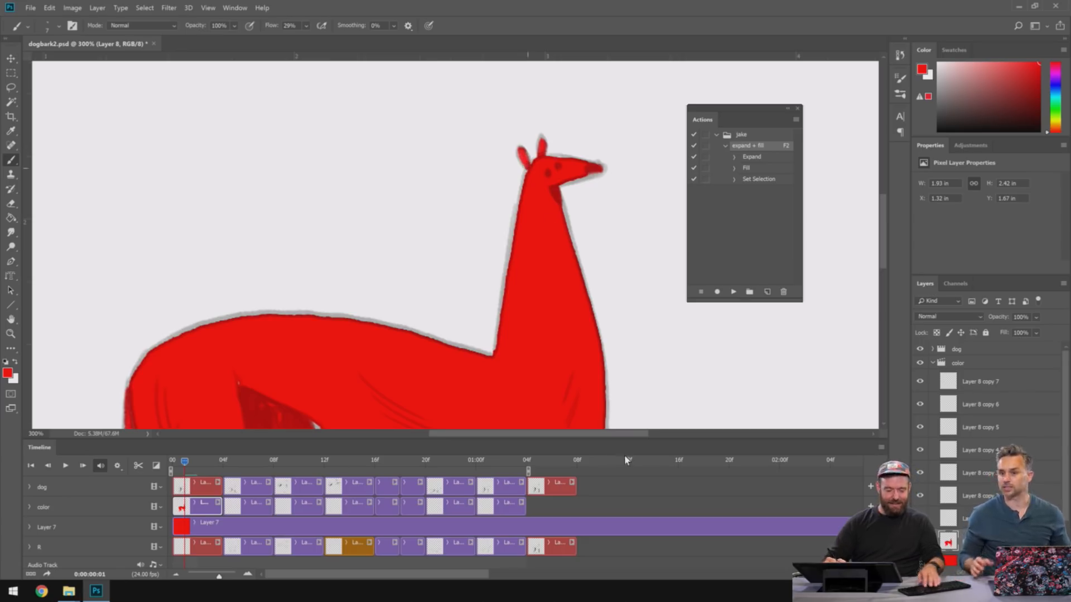
# - Restore the dog group's opacity to 100%
pyautogui.hotkey('ctrl', '-')
pyautogui.hotkey('ctrl', '-')
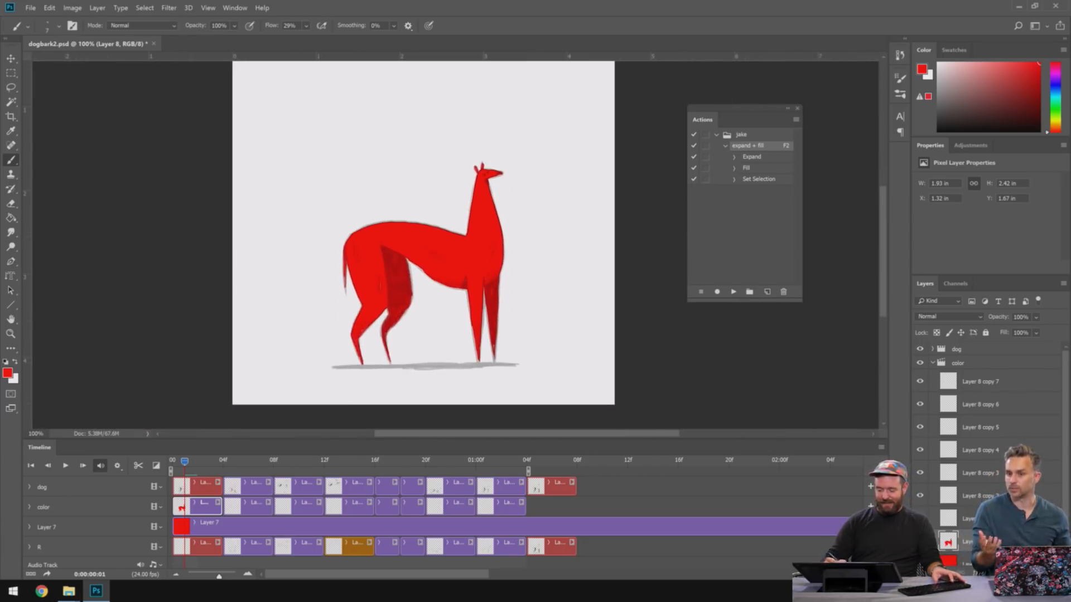
pyautogui.click(977, 352)
pyautogui.press('v')
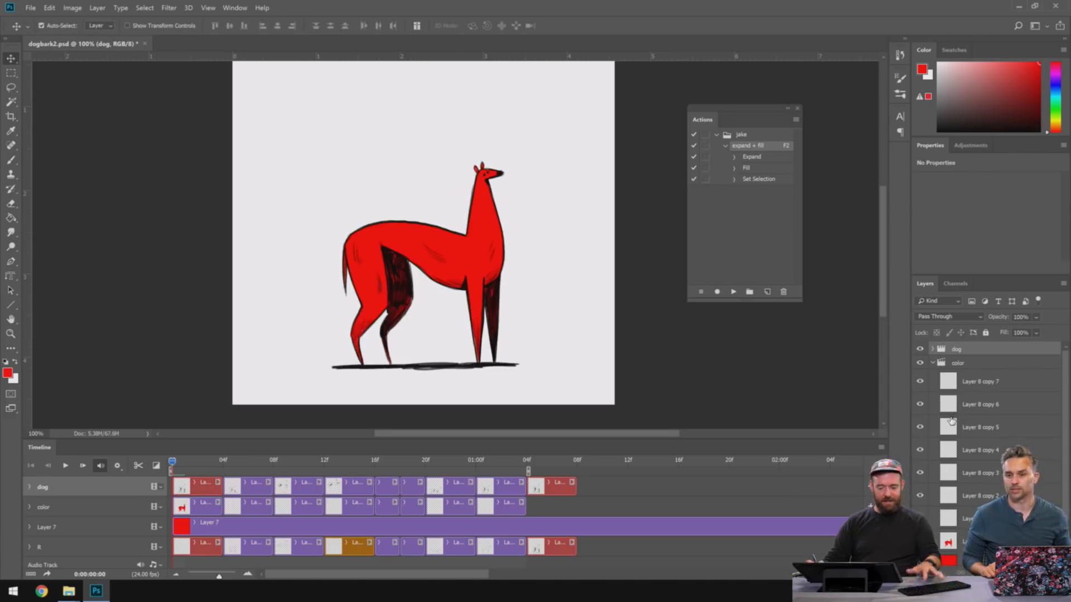
# - Duplicate the coloured Layer 8 clip to the end of the color group and play back the animation
pyautogui.press('space')
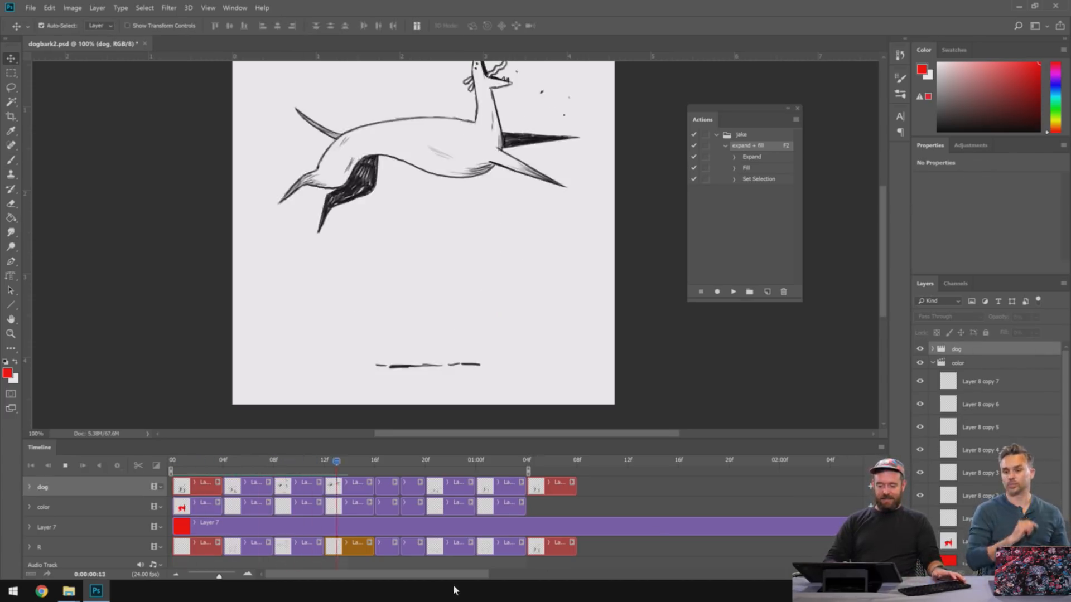
pyautogui.press('space')
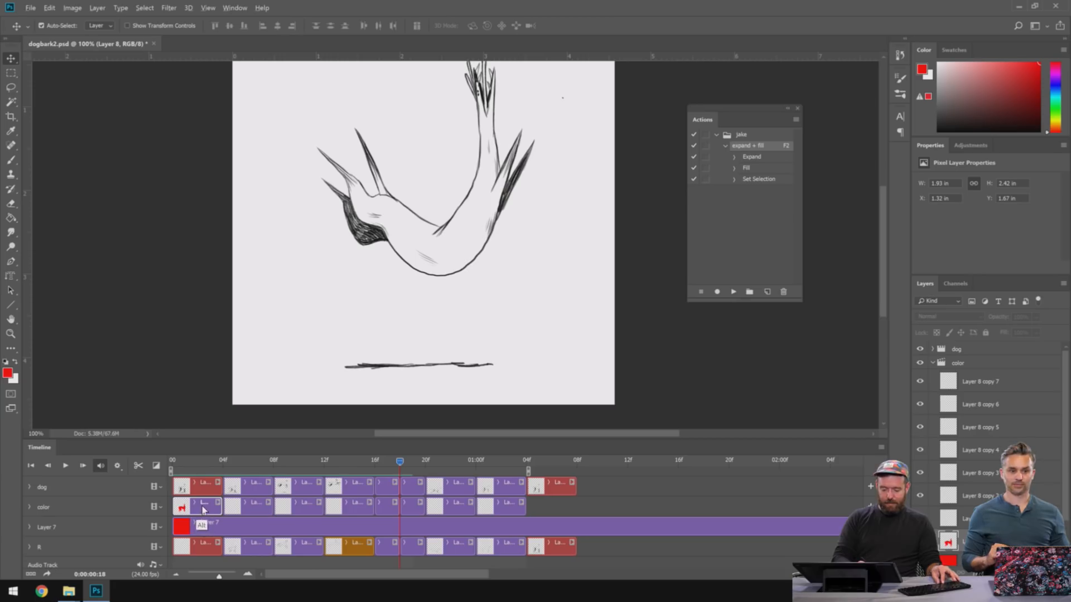
pyautogui.moveTo(976, 541); pyautogui.dragTo(975, 370)
pyautogui.press('space')
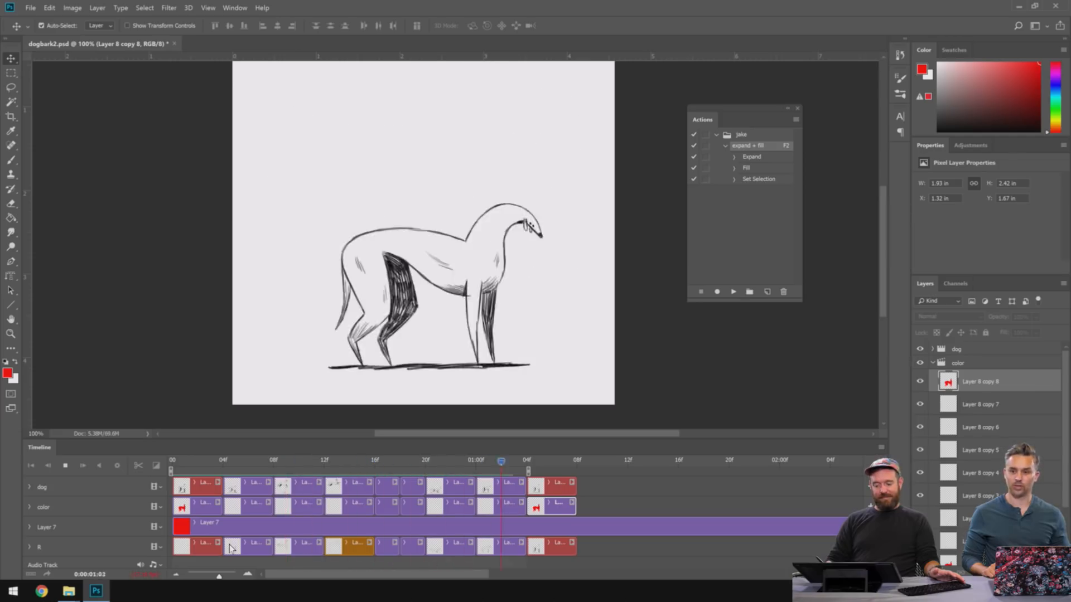
pyautogui.press('space')
# - Return to the first frame and collapse the color group in the layer stack
pyautogui.press('Home')
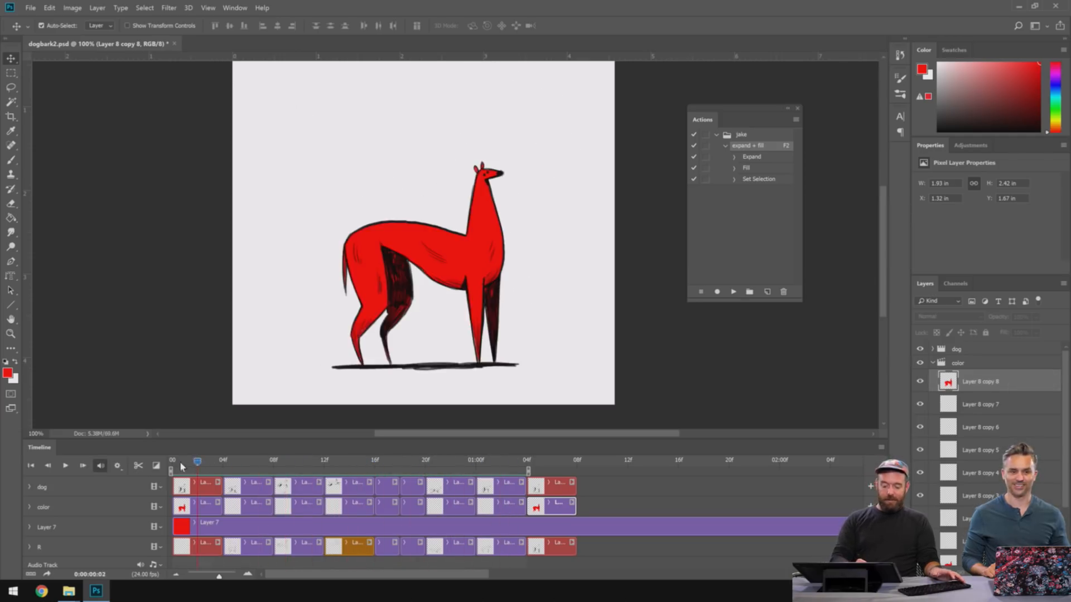
pyautogui.click(194, 509)
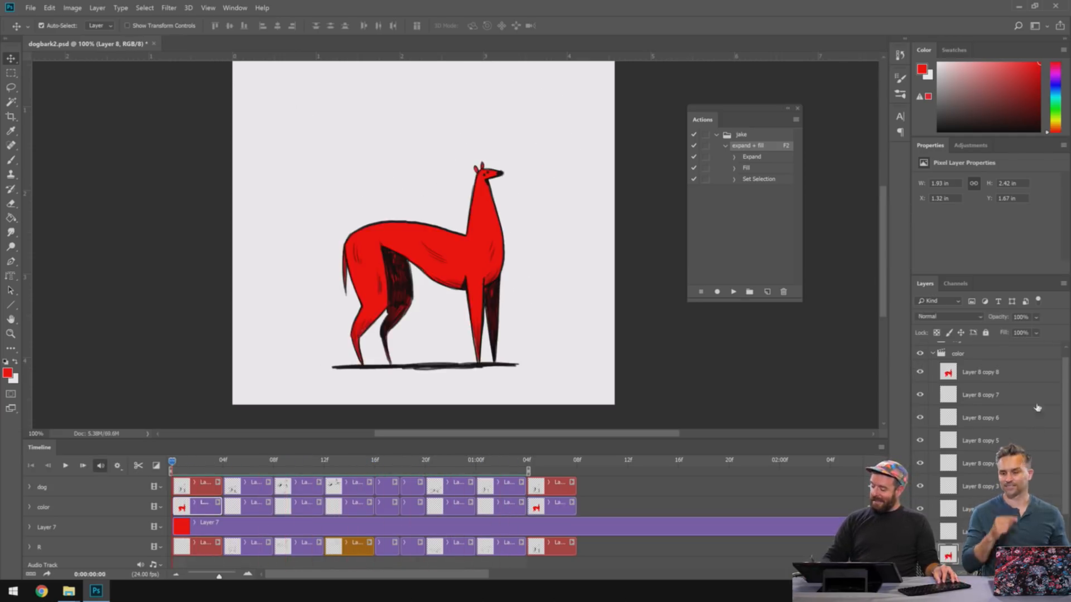
pyautogui.scroll(1, 949, 379)
pyautogui.click(935, 363)
pyautogui.click(933, 363)
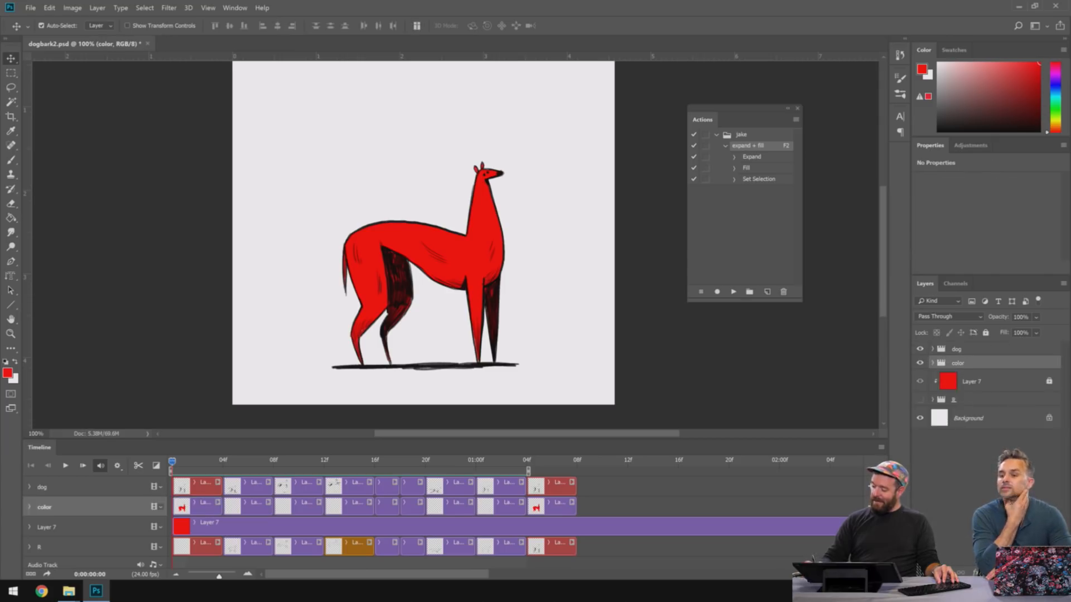
# - Add a new layer above the color group and fill it with the off-white colour using the Paint Bucket
pyautogui.hotkey('ctrl', 'shift', 'alt', 'n')
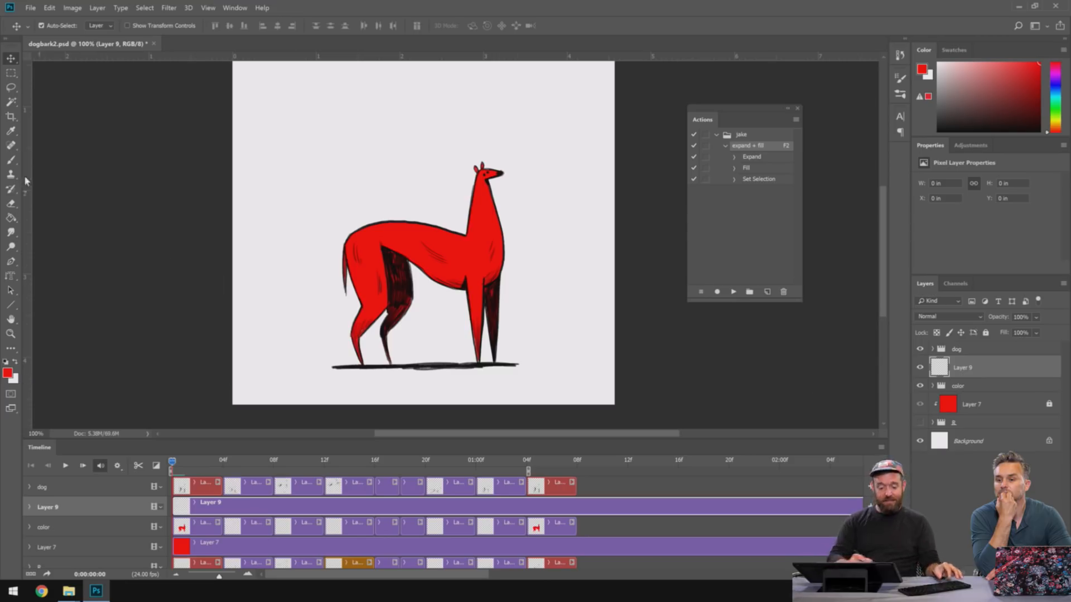
pyautogui.press('x')
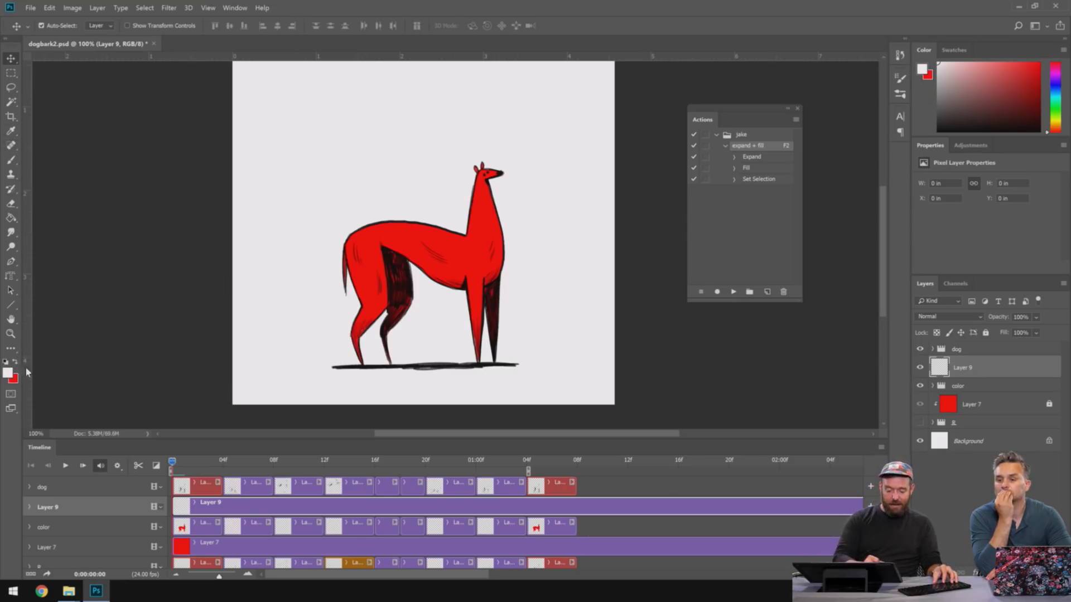
pyautogui.press('g')
pyautogui.click(485, 264)
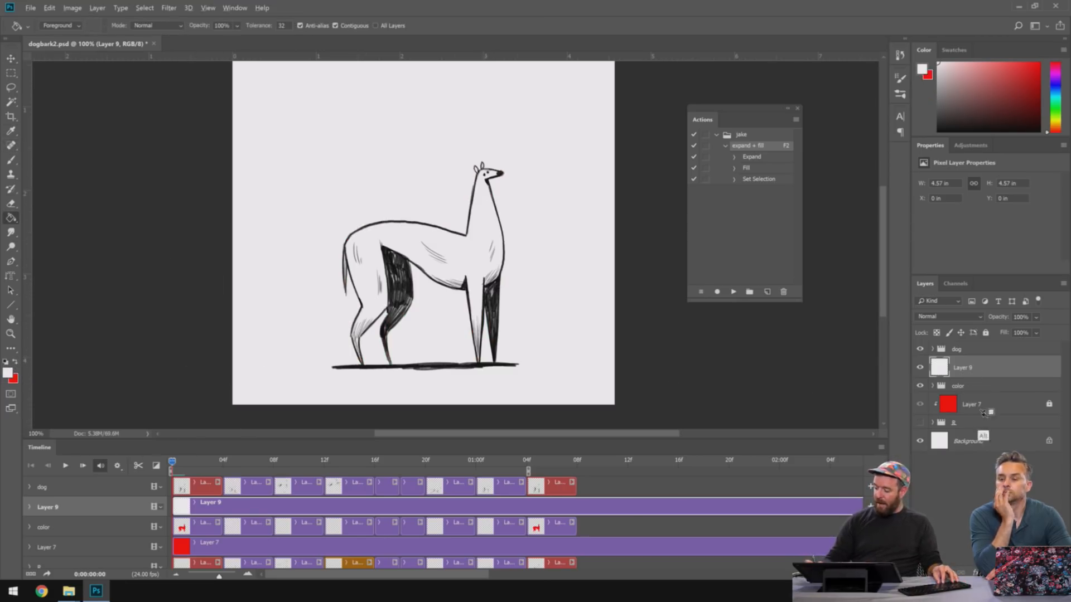
# - Add another layer on top and draw a vertical gradient on it, red above fading out toward the dog's feet
pyautogui.hotkey('ctrl', 'alt', 'shift', 'n')
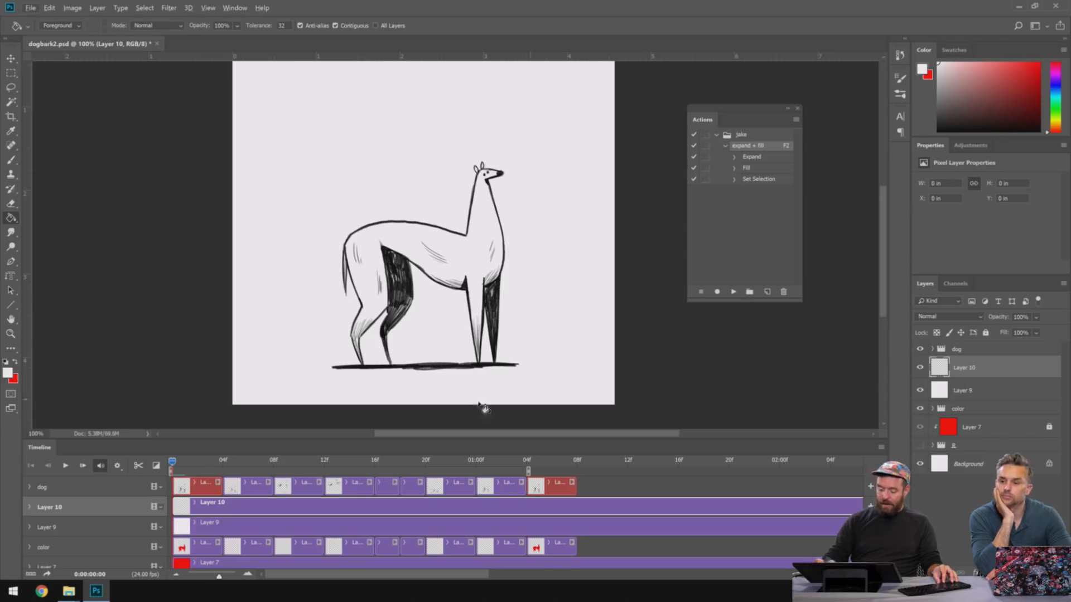
pyautogui.rightClick(11, 218)
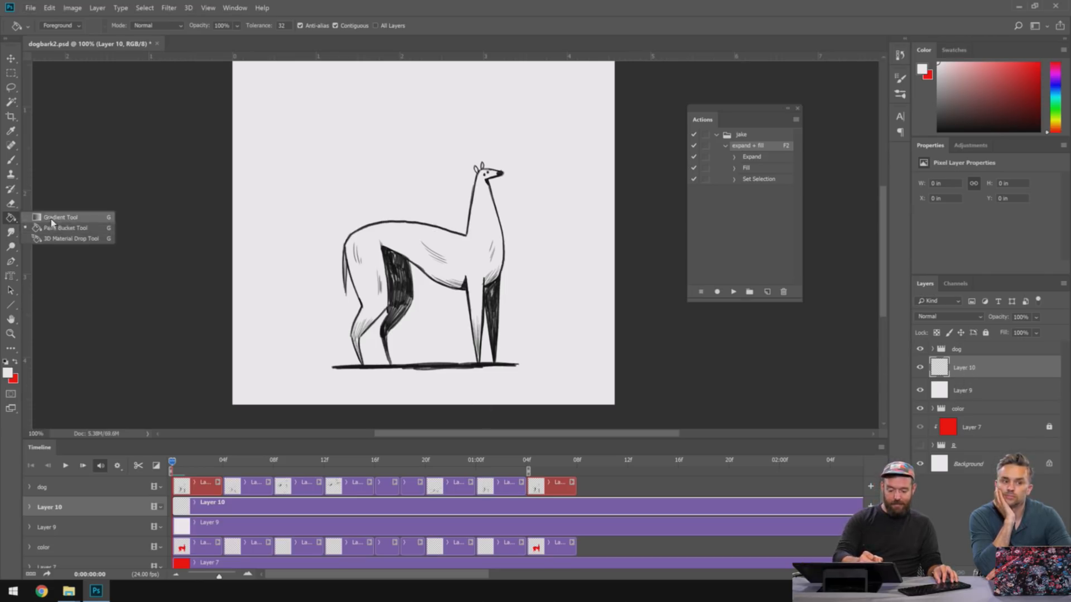
pyautogui.click(56, 217)
pyautogui.press('x')
pyautogui.moveTo(435, 168)
pyautogui.mouseDown()
pyautogui.moveTo(435, 406)
pyautogui.moveTo(444, 148)
pyautogui.mouseUp()
pyautogui.hotkey('ctrl', 'z')
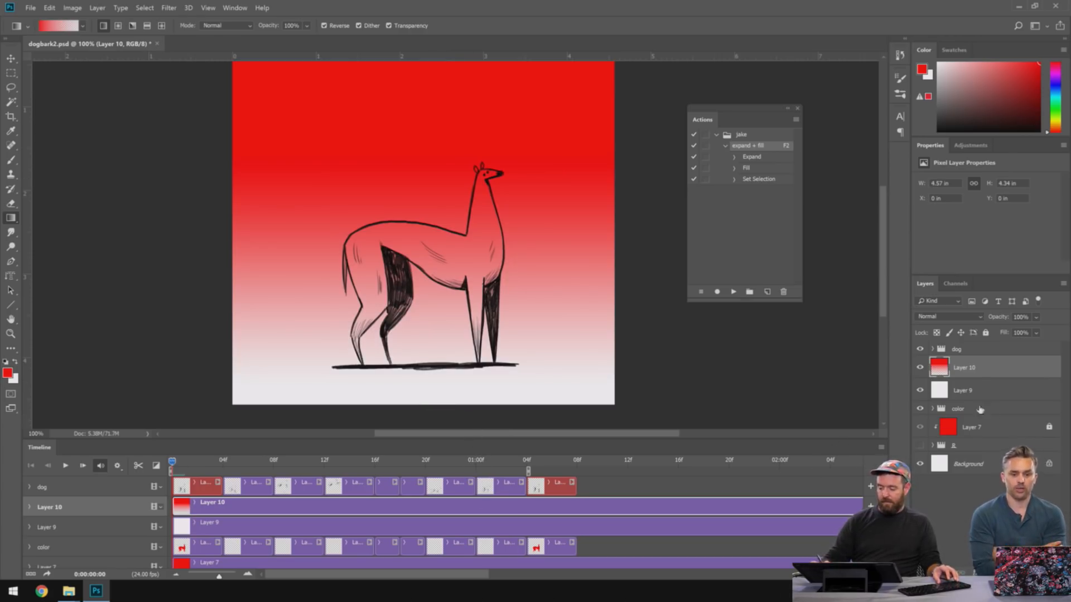
# - Clip the off-white layer and the gradient layer to the color group and play back the animation
pyautogui.keyDown('alt'); pyautogui.click(973, 379); pyautogui.keyUp('alt')
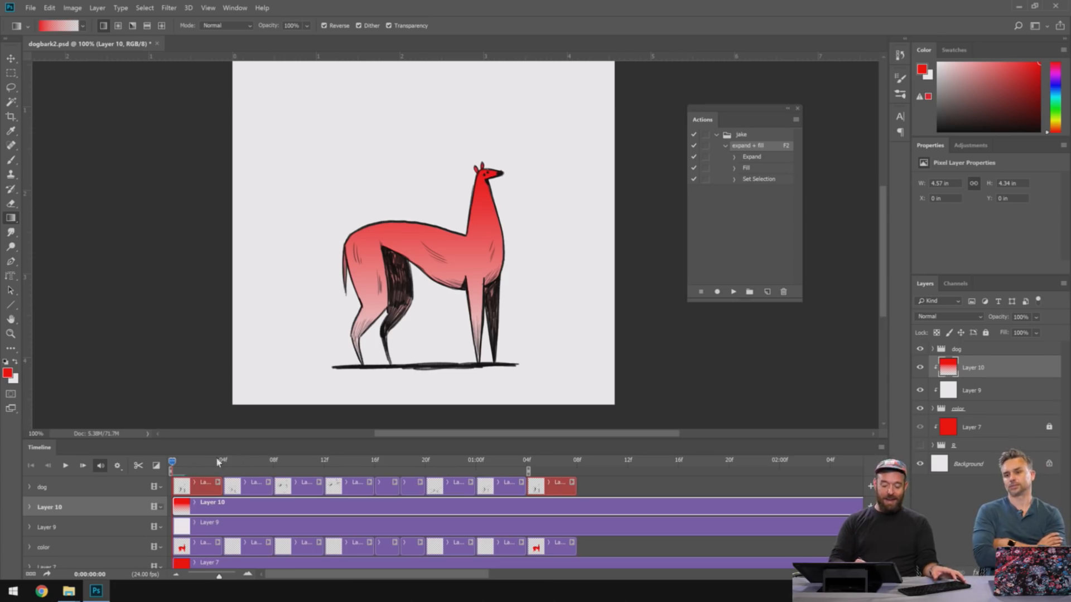
pyautogui.press('space')
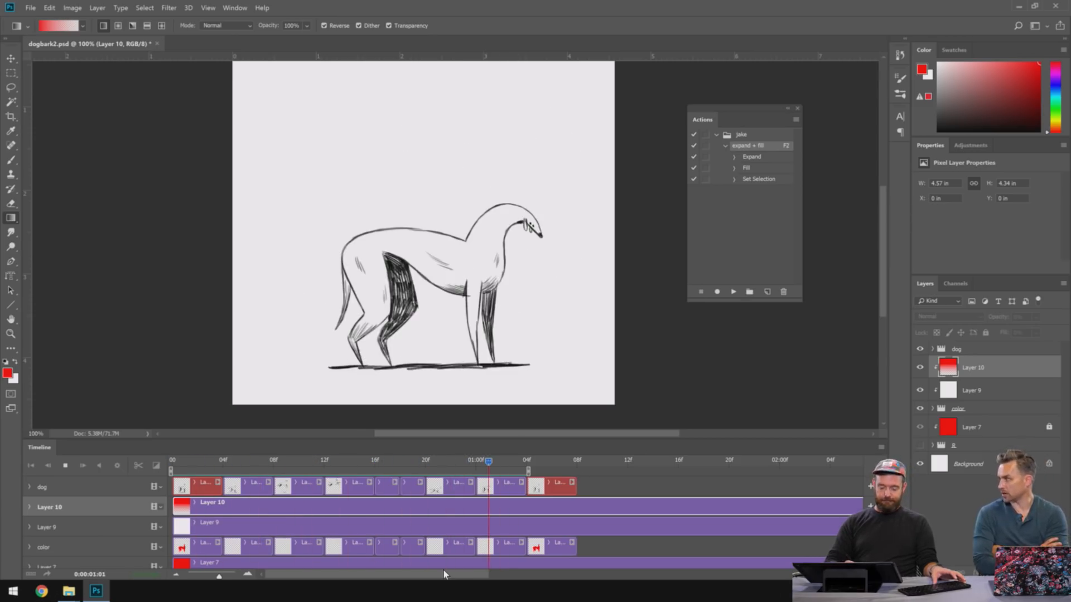
pyautogui.press('space')
# - Try to animate the gradient layer's position with a keyframe at the first frame
pyautogui.click(30, 507)
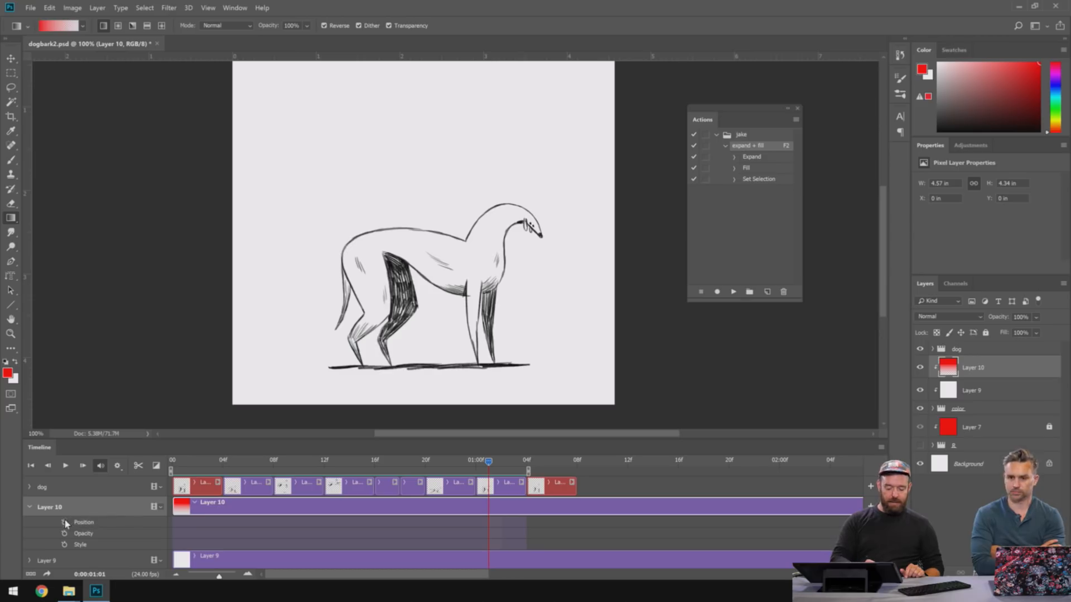
pyautogui.click(171, 467)
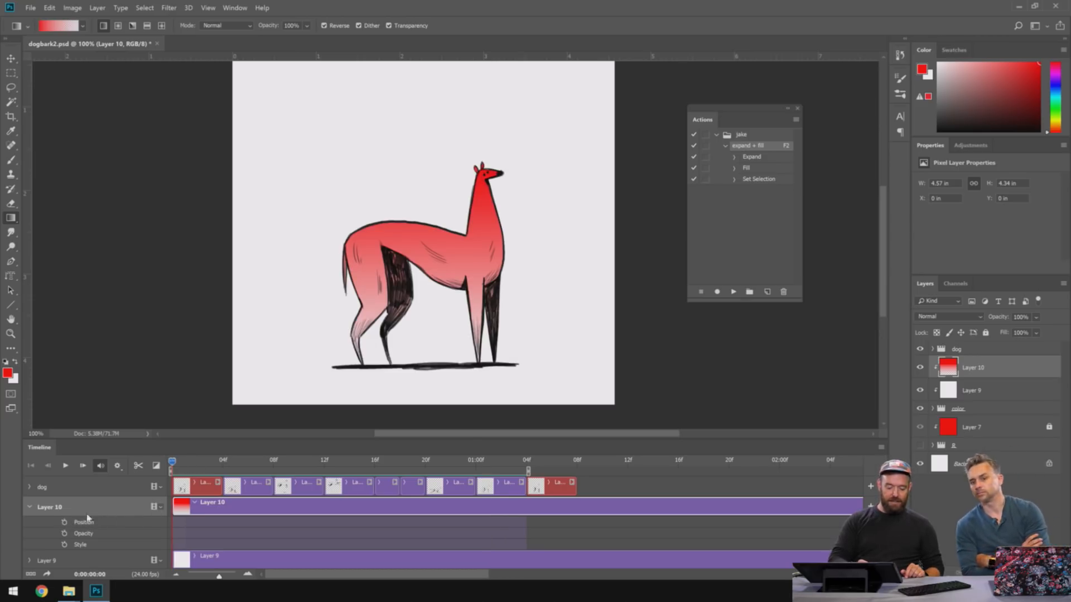
pyautogui.click(64, 522)
pyautogui.click(222, 465)
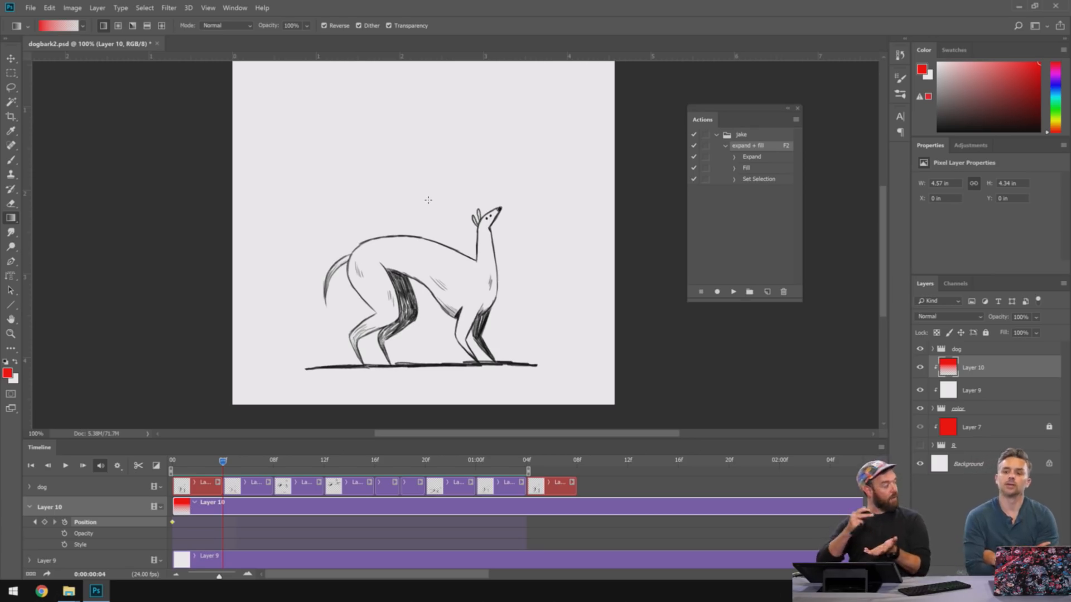
pyautogui.hotkey('ctrl', 'z')
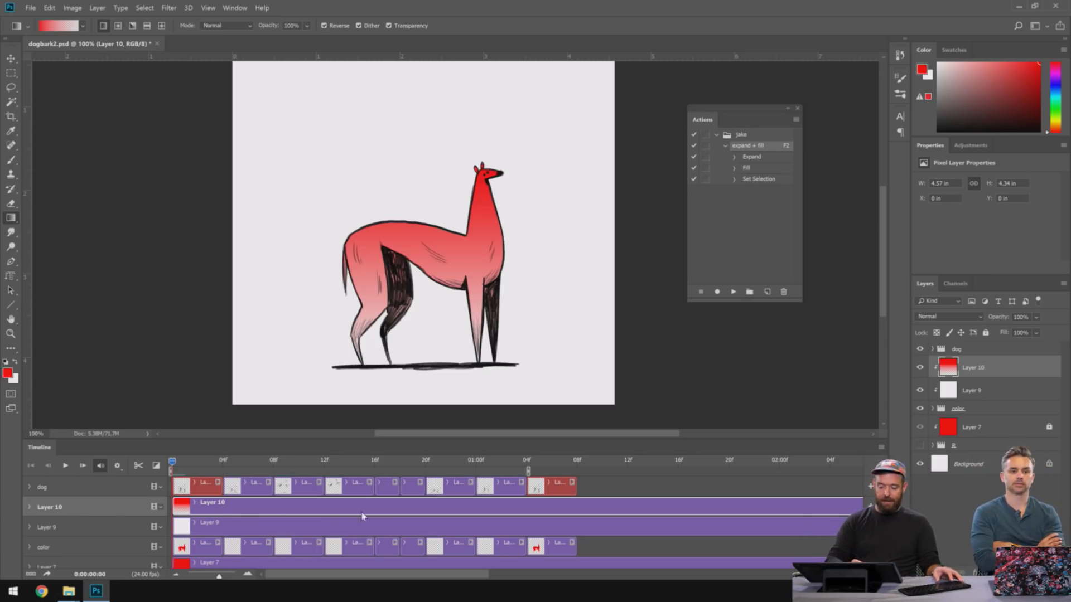
# - Go to the leaping pose at 0:00:00:13 and select the color group's Layer 8 copy 3 clip
pyautogui.moveTo(237, 461); pyautogui.dragTo(361, 464)
pyautogui.press('Right')
pyautogui.press('Right')
pyautogui.press('Left')
pyautogui.press('Left')
pyautogui.press('Left')
pyautogui.press('Left')
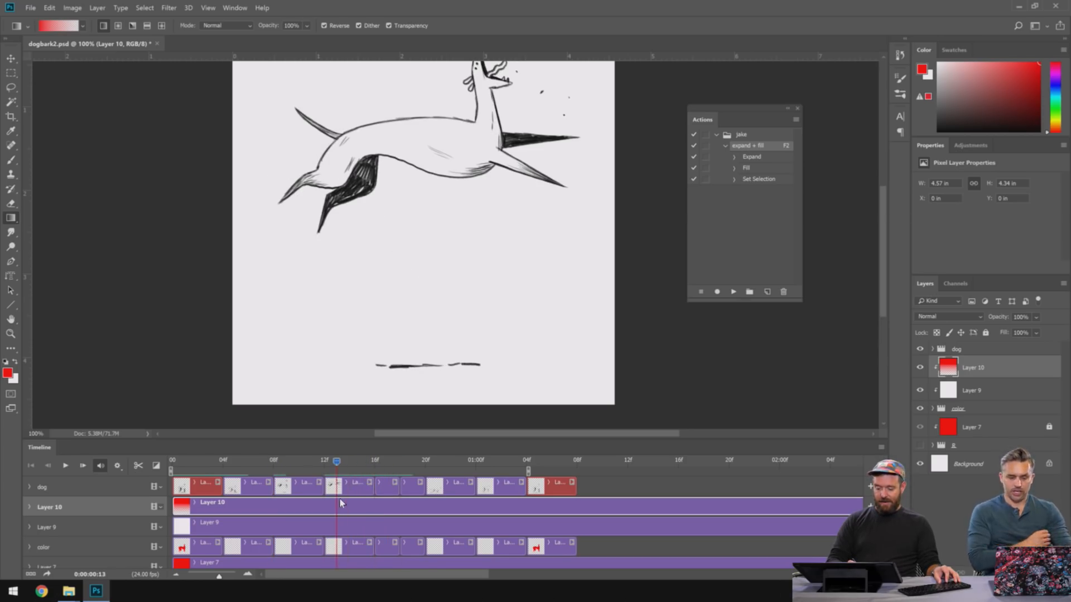
pyautogui.click(345, 491)
pyautogui.click(344, 548)
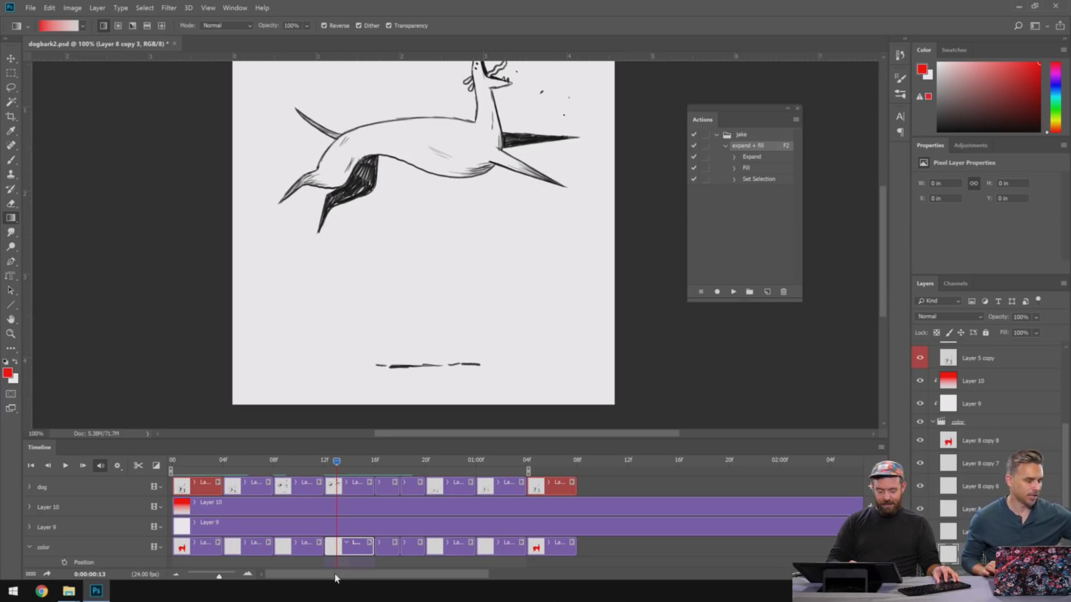
# - Brush red over the leaping dog's near hind paw and along its tail
pyautogui.press('b')
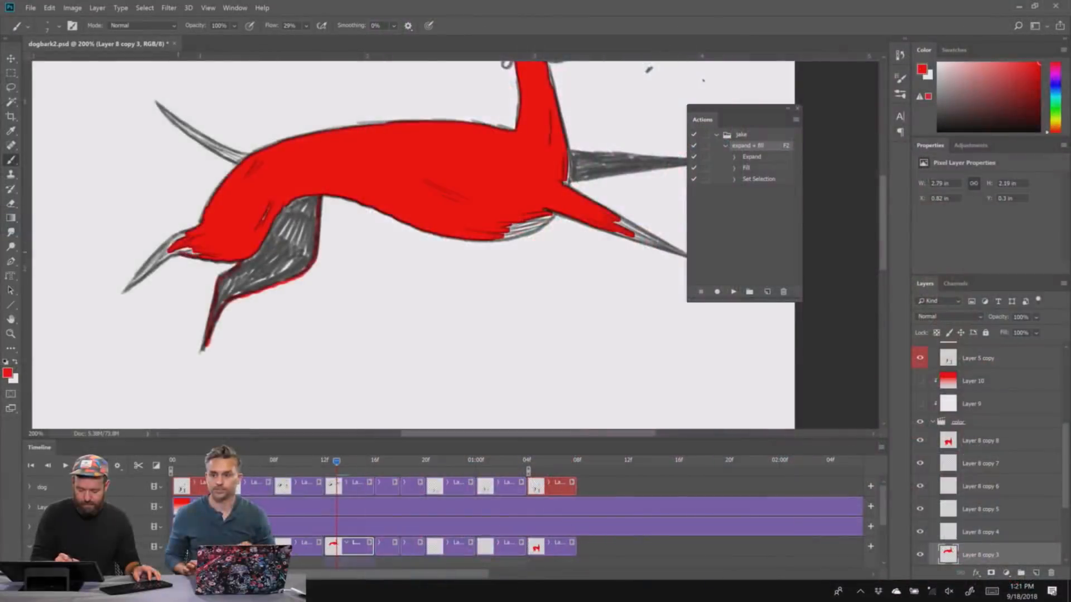
pyautogui.moveTo(153, 263)
pyautogui.mouseDown()
pyautogui.moveTo(133, 281)
pyautogui.moveTo(167, 248)
pyautogui.moveTo(146, 270)
pyautogui.moveTo(194, 247)
pyautogui.mouseUp()
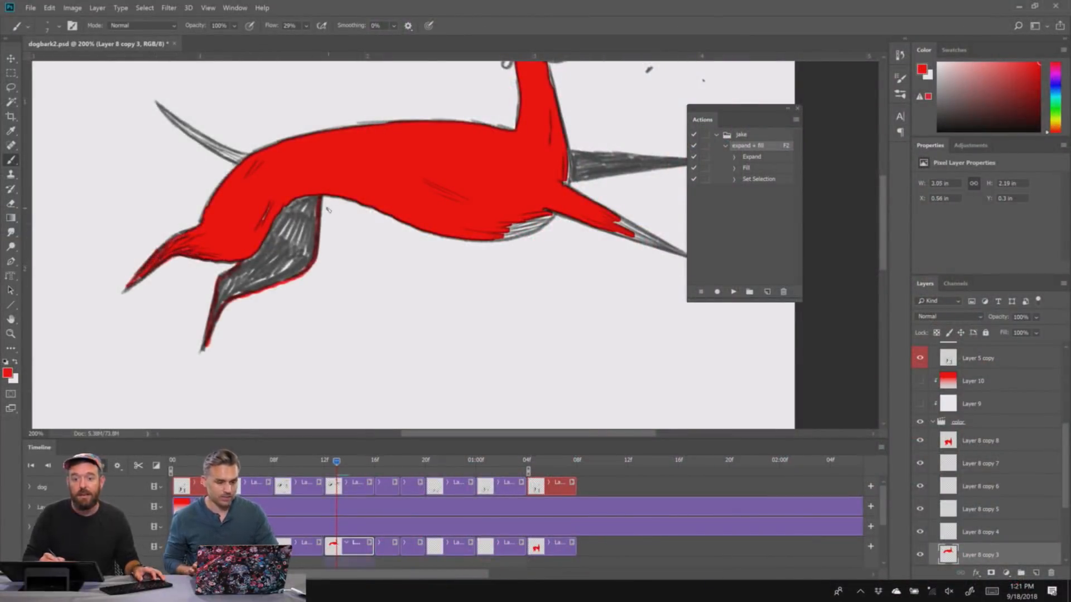
pyautogui.moveTo(383, 249); pyautogui.dragTo(393, 291)
pyautogui.moveTo(174, 153)
pyautogui.mouseDown()
pyautogui.moveTo(219, 189)
pyautogui.moveTo(259, 199)
pyautogui.moveTo(199, 175)
pyautogui.moveTo(262, 201)
pyautogui.mouseUp()
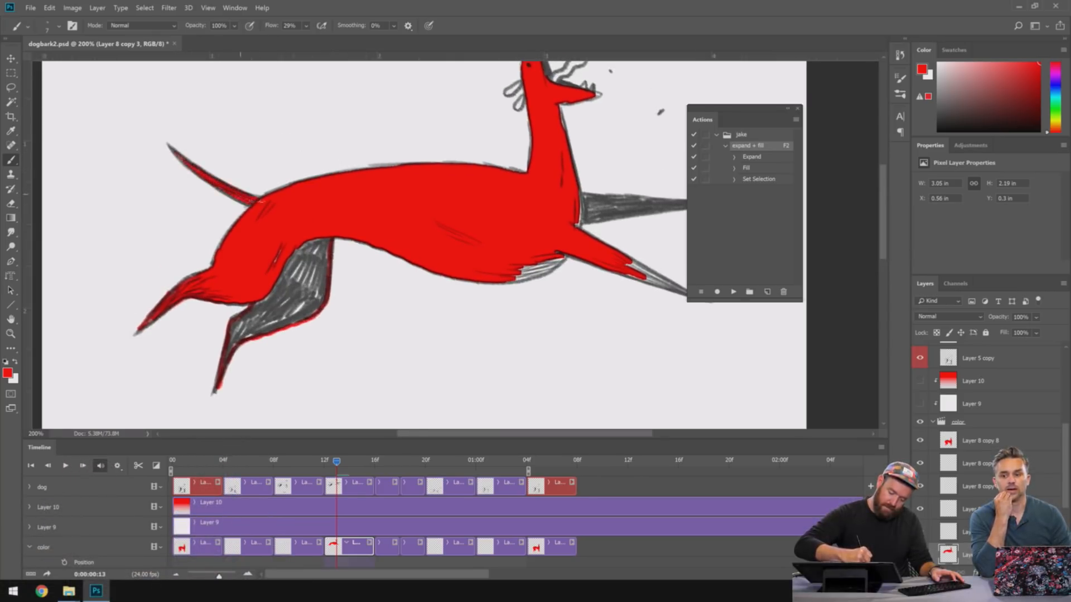
# - Brush red into the ears, tongue, teeth and jaws of the leaping dog's head
pyautogui.moveTo(628, 304)
pyautogui.mouseDown()
pyautogui.moveTo(547, 304)
pyautogui.moveTo(509, 365)
pyautogui.mouseUp()
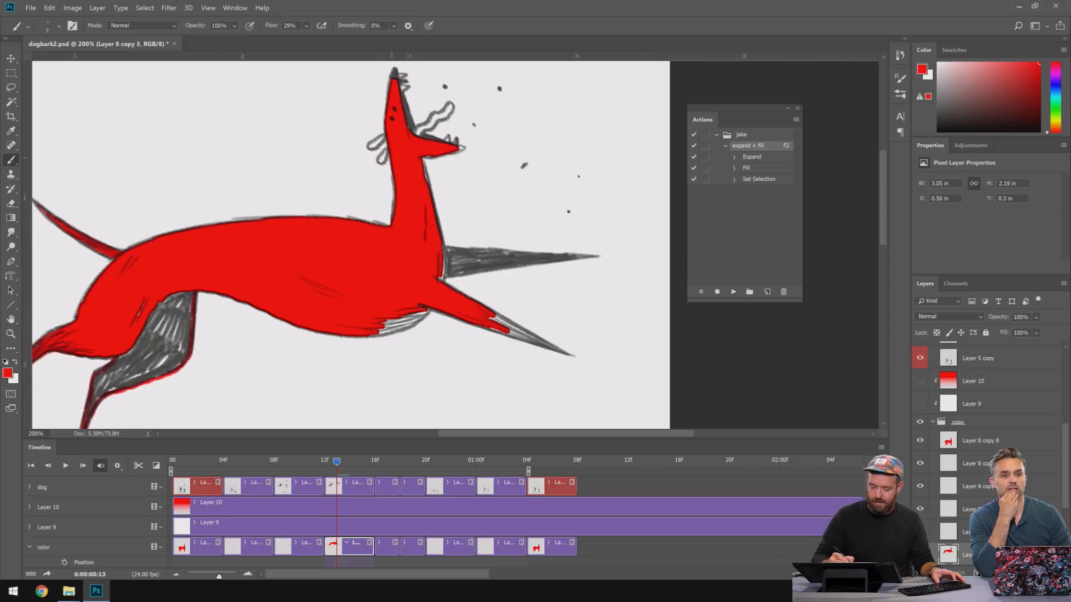
pyautogui.moveTo(386, 139)
pyautogui.mouseDown()
pyautogui.moveTo(370, 147)
pyautogui.moveTo(449, 109)
pyautogui.moveTo(419, 134)
pyautogui.mouseUp()
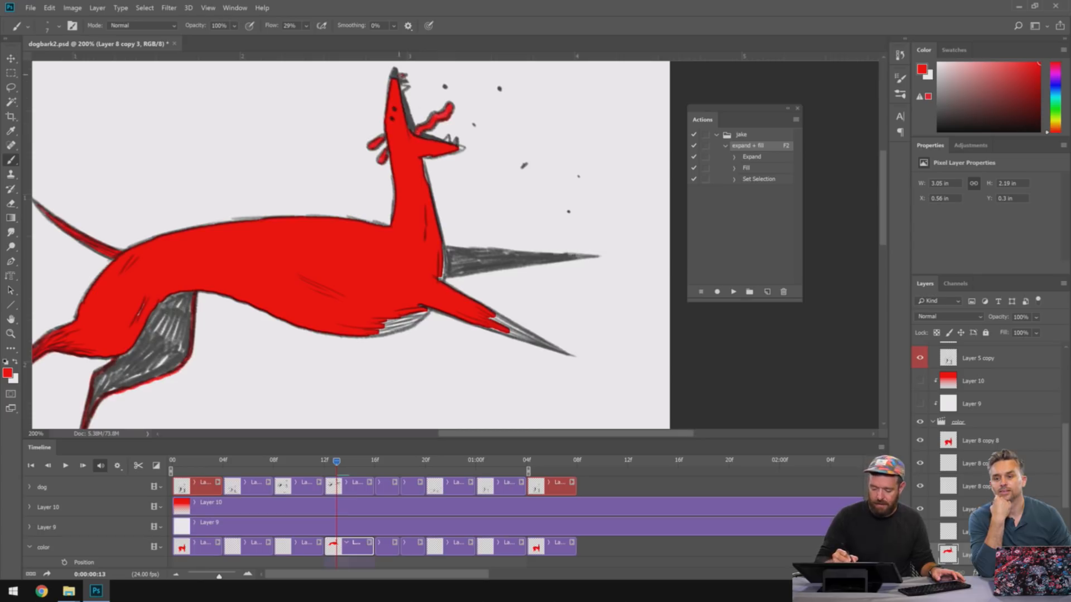
pyautogui.moveTo(409, 88)
pyautogui.mouseDown()
pyautogui.moveTo(412, 130)
pyautogui.moveTo(431, 159)
pyautogui.mouseUp()
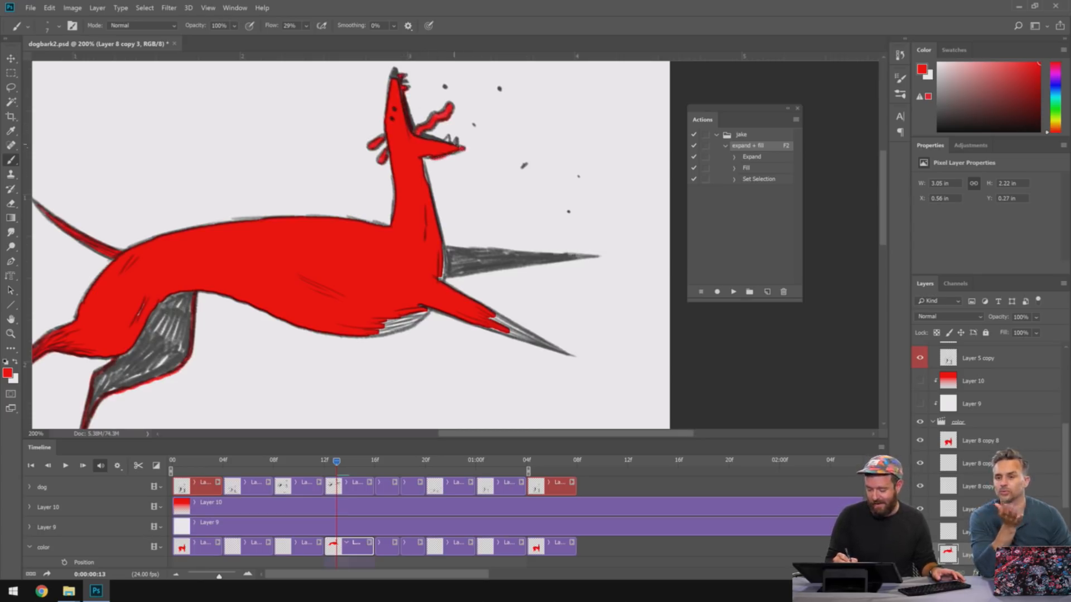
# - Brush red over the chest shading and the near front leg, and along the edges of the far front leg
pyautogui.moveTo(590, 271); pyautogui.dragTo(576, 235)
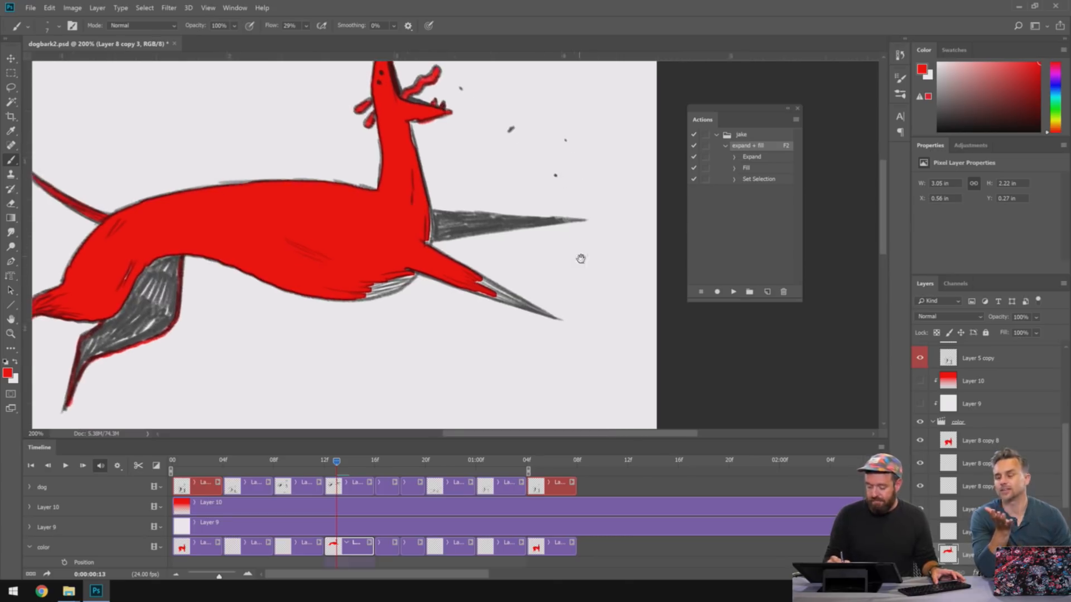
pyautogui.moveTo(567, 284); pyautogui.dragTo(543, 280)
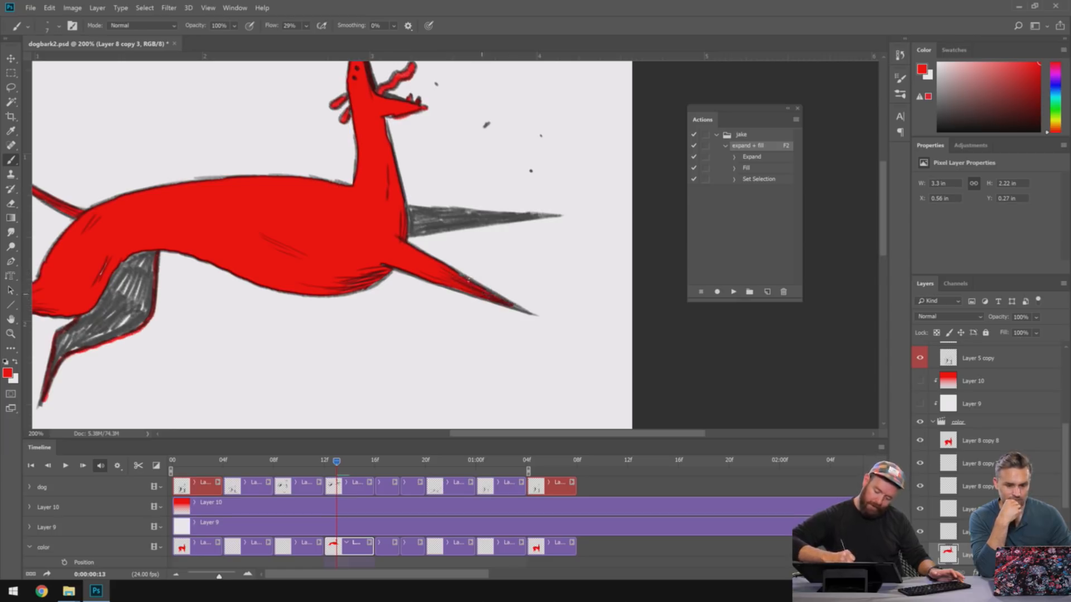
pyautogui.moveTo(497, 259); pyautogui.dragTo(535, 253)
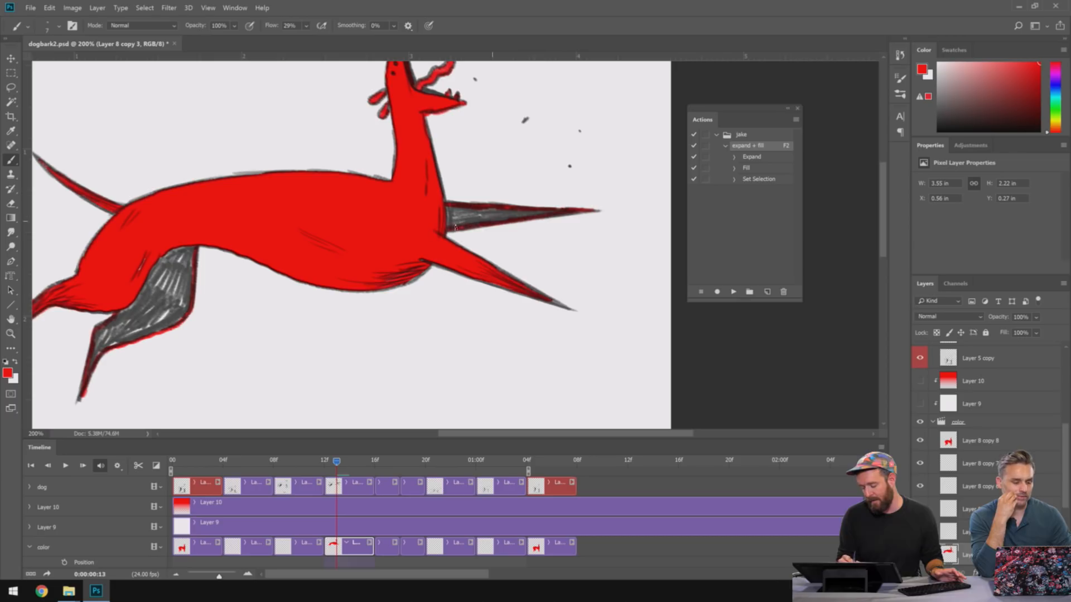
# - Select the inside of the far front leg with the Magic Wand and fill it red with the expand + fill action
pyautogui.press('w')
pyautogui.click(460, 214)
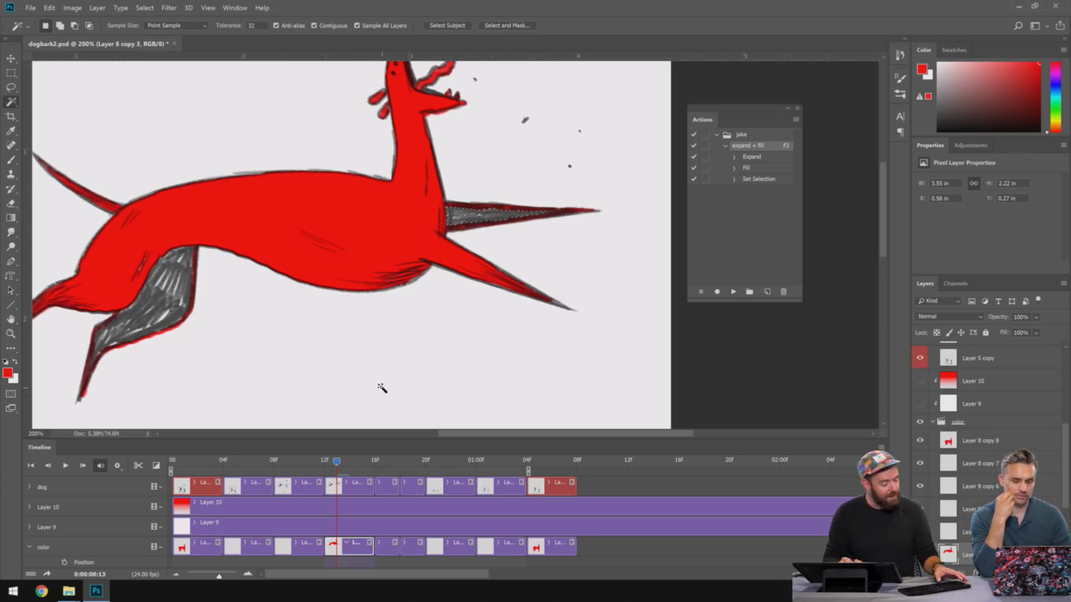
pyautogui.press('F2')
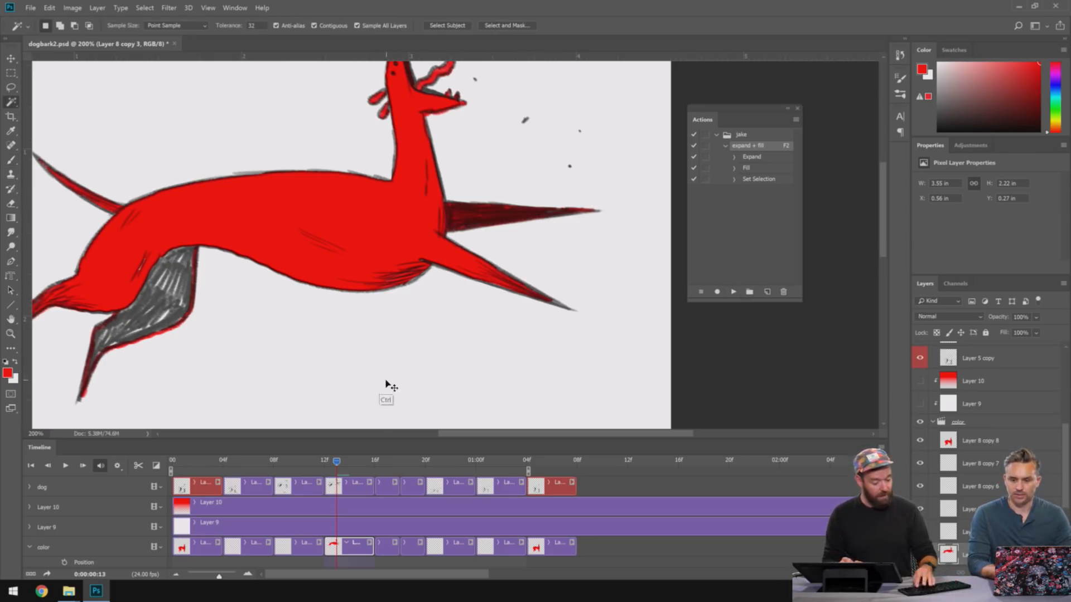
pyautogui.hotkey('ctrl', '-')
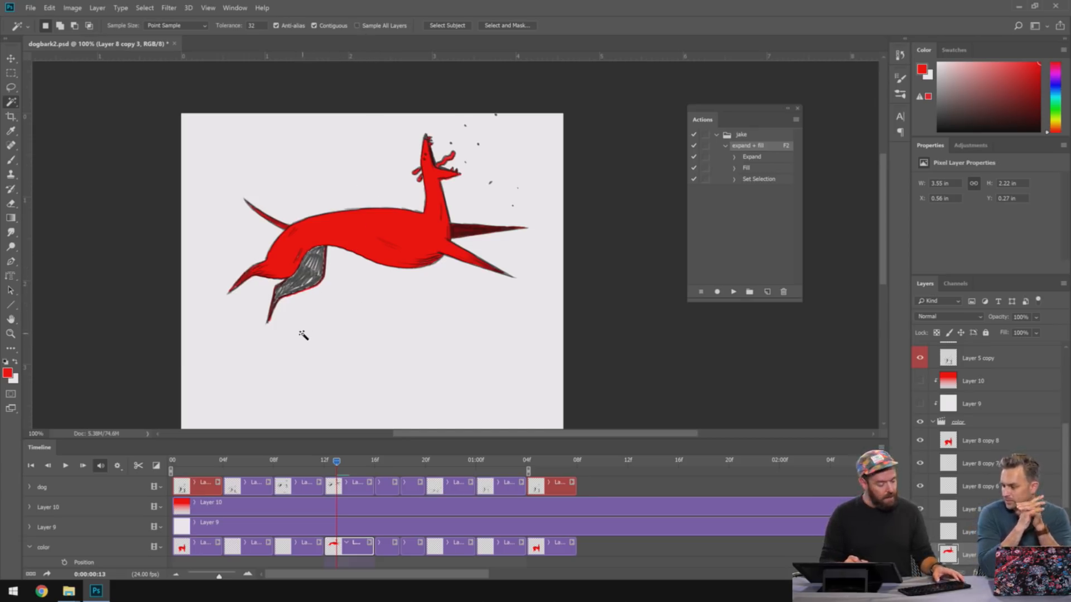
pyautogui.press('F2')
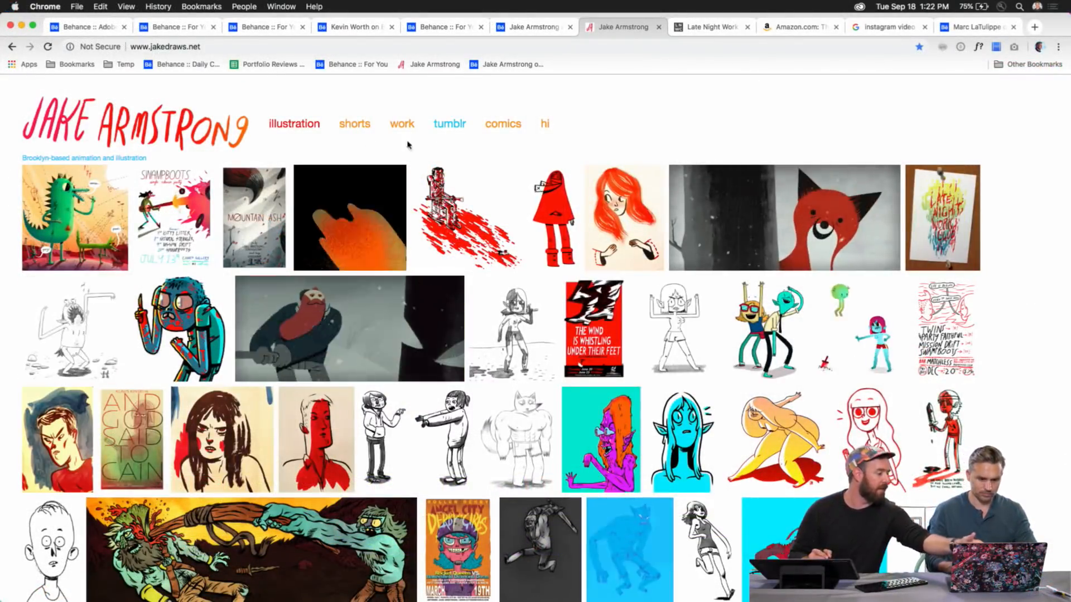
# - Browse the artist's Tumblr blog from the jakedraws.net portfolio in Chrome, then return to the portfolio page
pyautogui.click(449, 125)
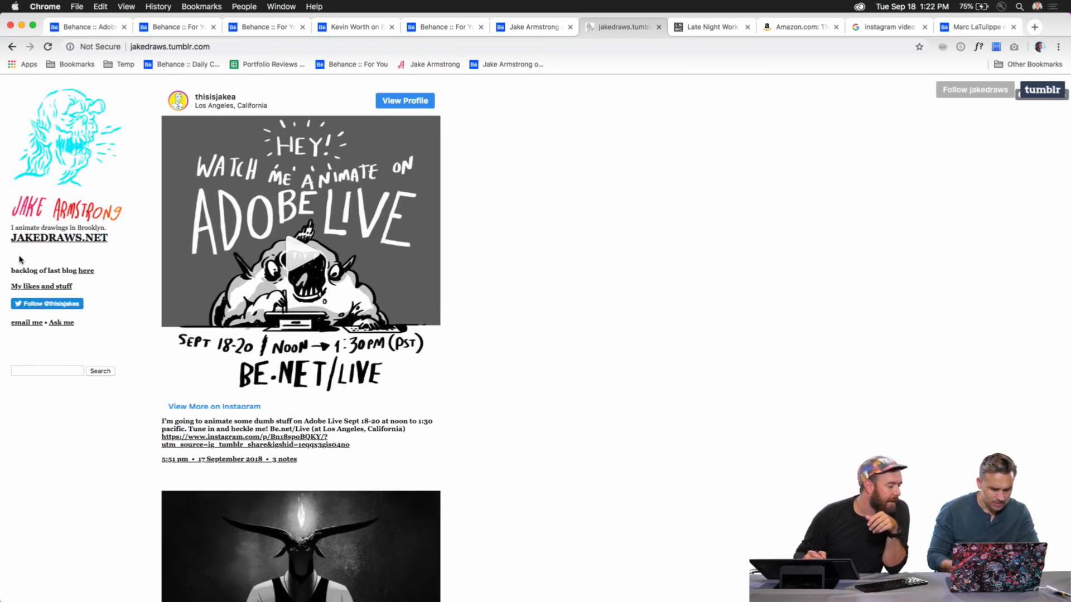
pyautogui.scroll(-10, 19, 258)
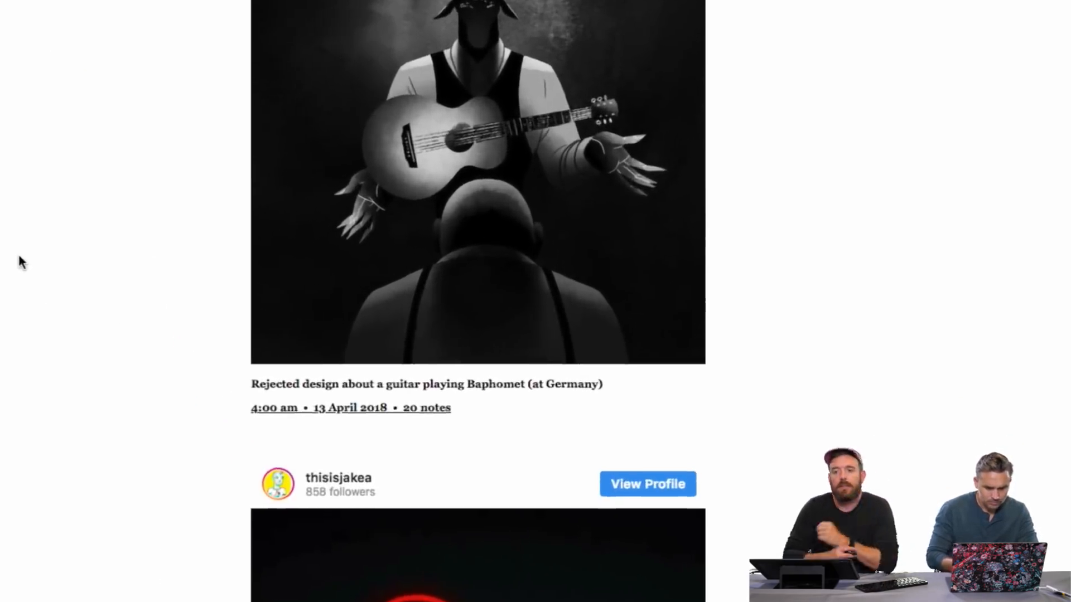
pyautogui.scroll(-10, 19, 259)
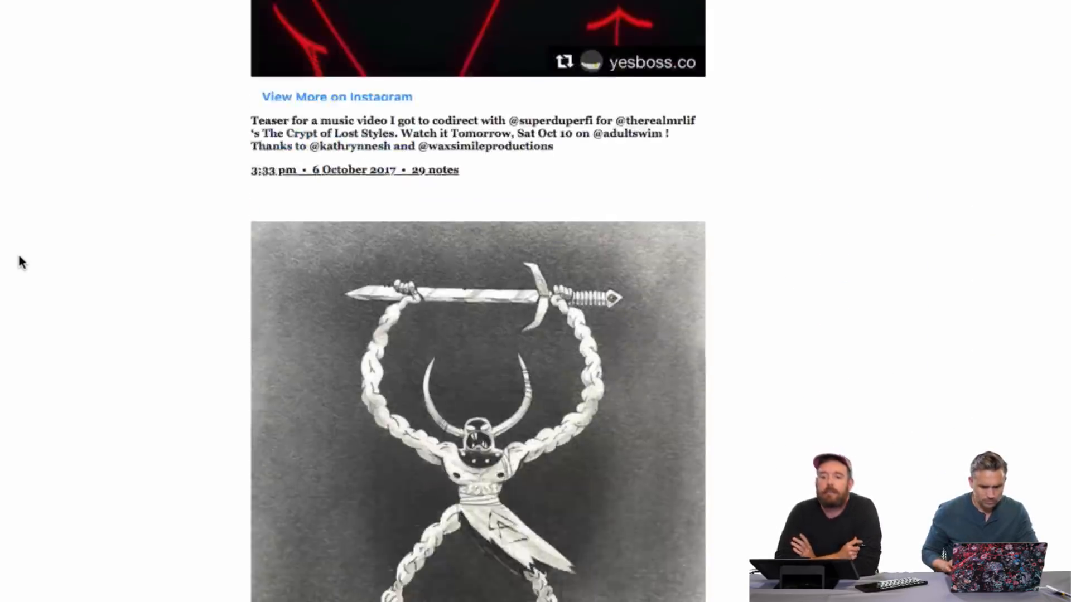
pyautogui.scroll(-4, 20, 260)
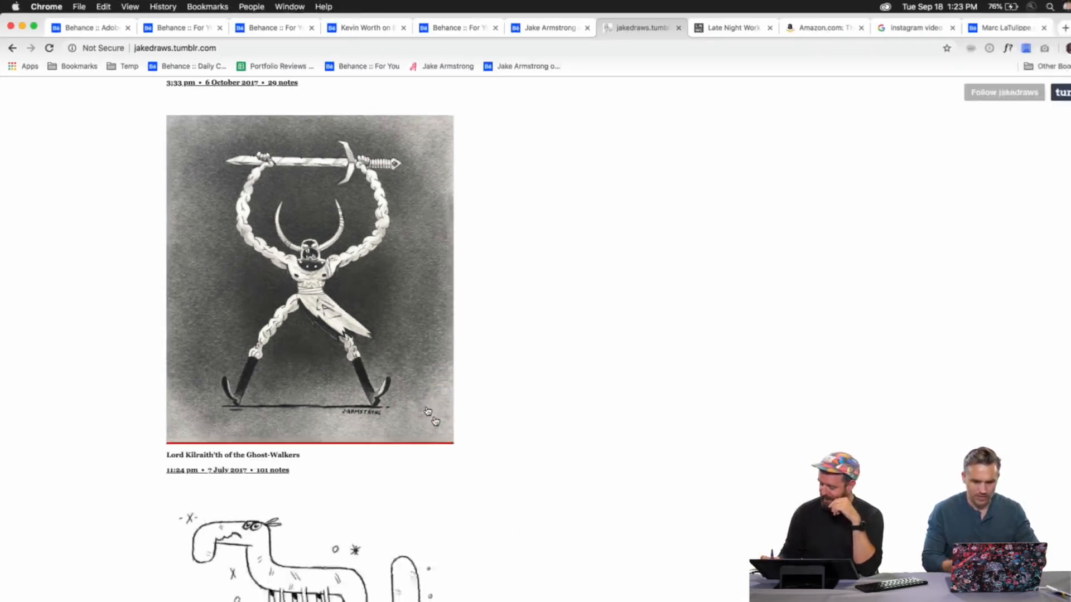
pyautogui.click(12, 48)
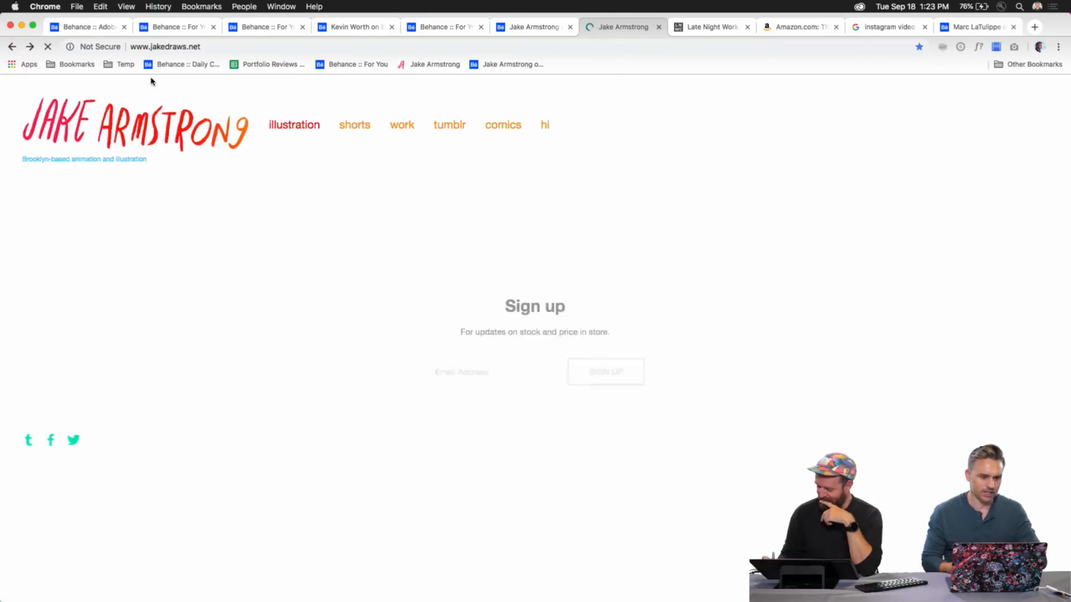
pyautogui.scroll(-2, 257, 345)
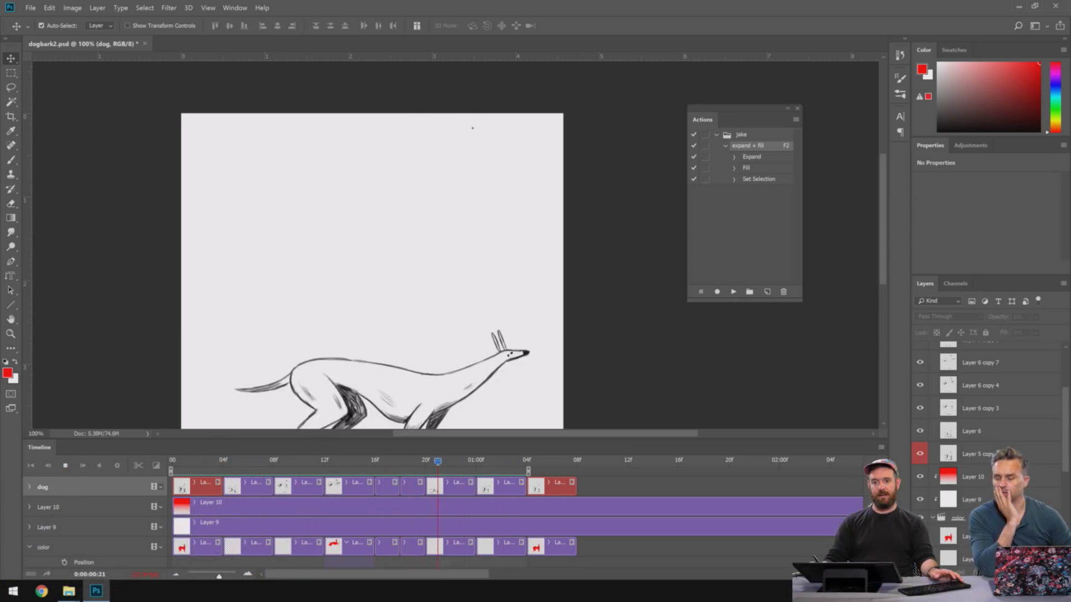
# - Review the looping dog animation with the whole canvas in view in Photoshop, then stop the playback
pyautogui.hotkey('ctrl', '-')
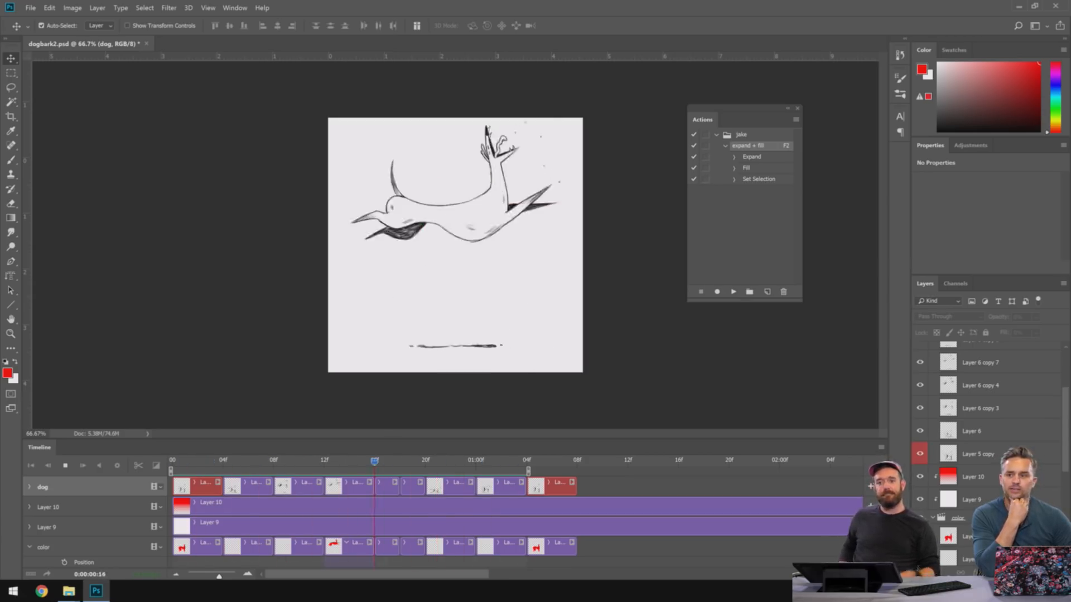
pyautogui.press('space')
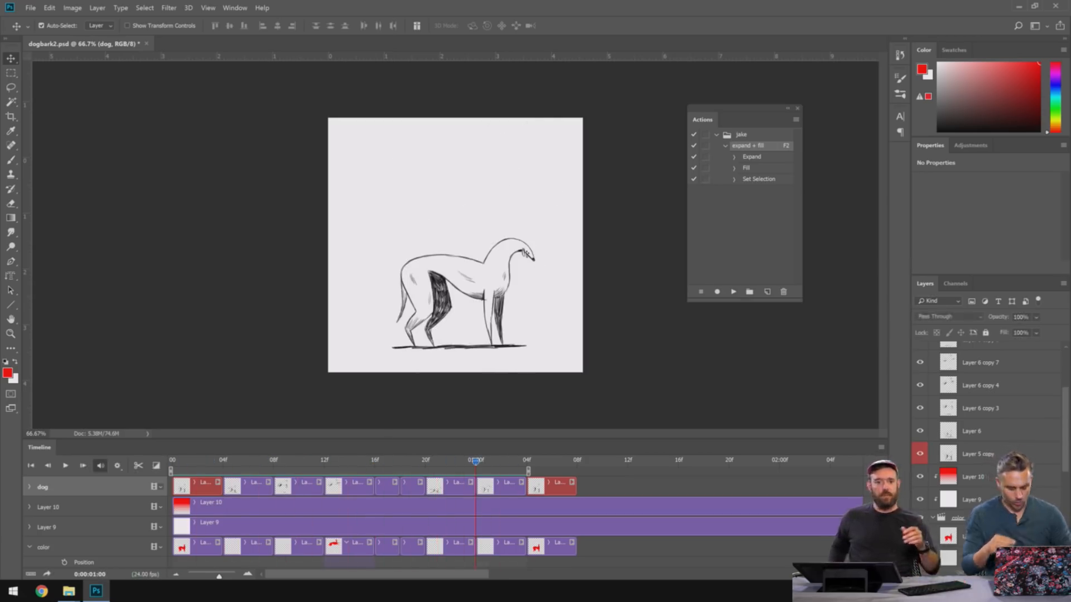